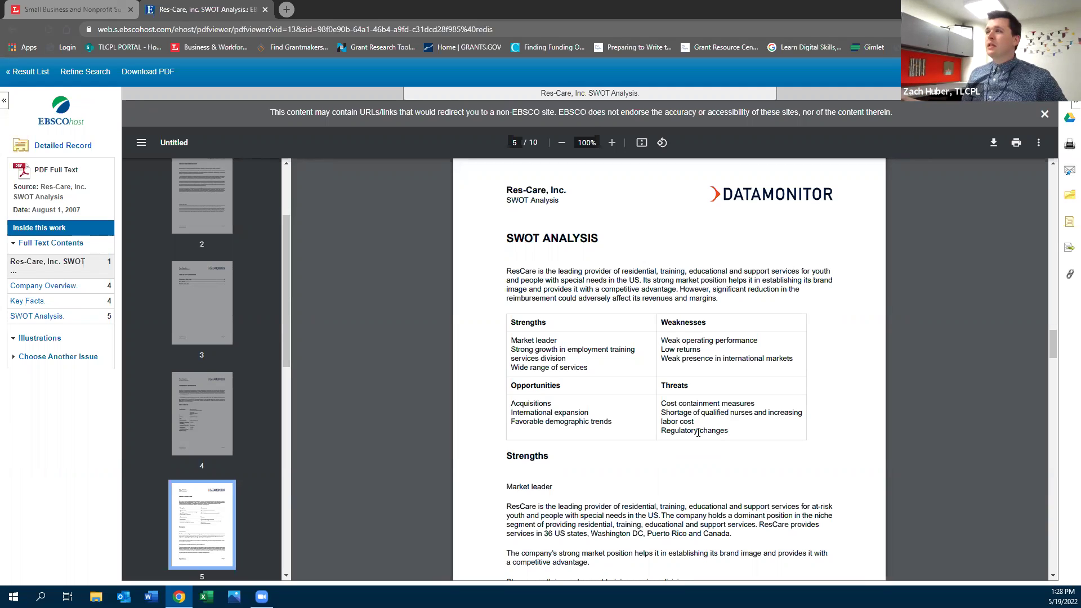
Close the Res-Care report tab
scroll(636, 354, up, 5)
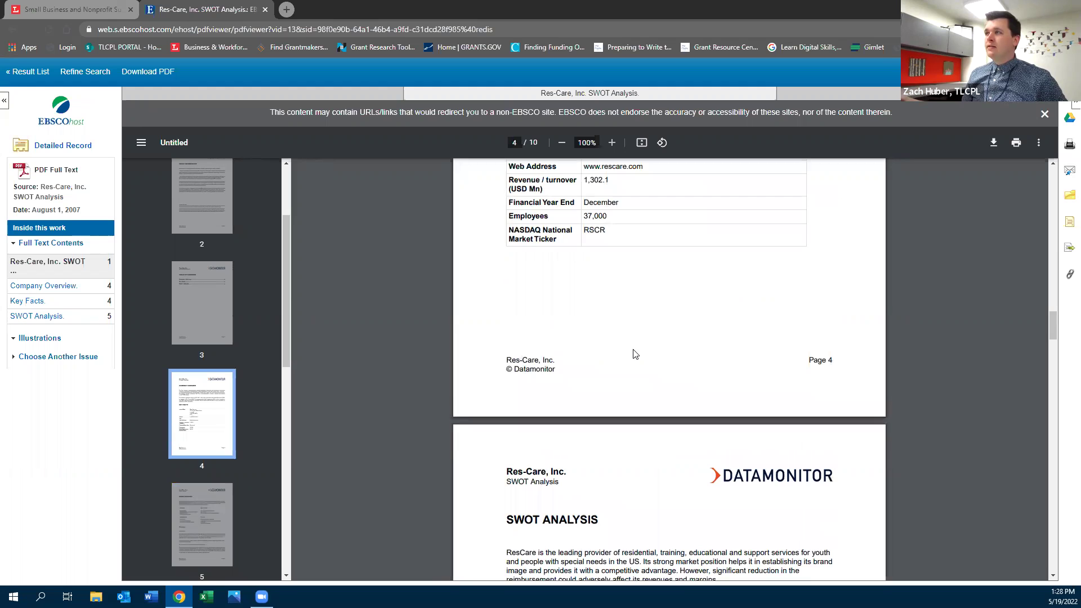
scroll(634, 358, up, 3)
scroll(635, 359, up, 12)
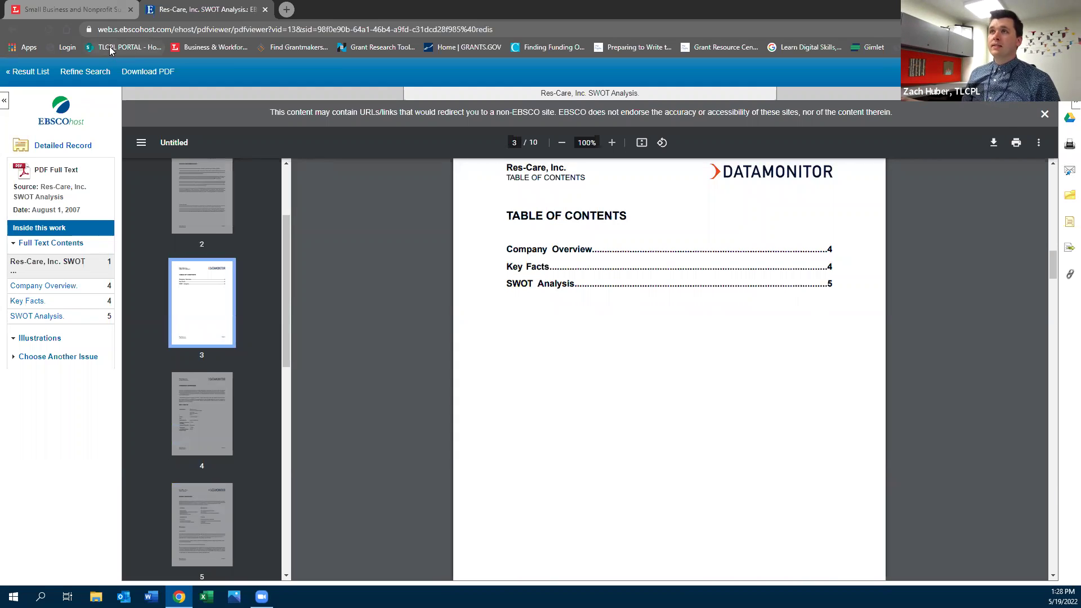
scroll(404, 214, up, 6)
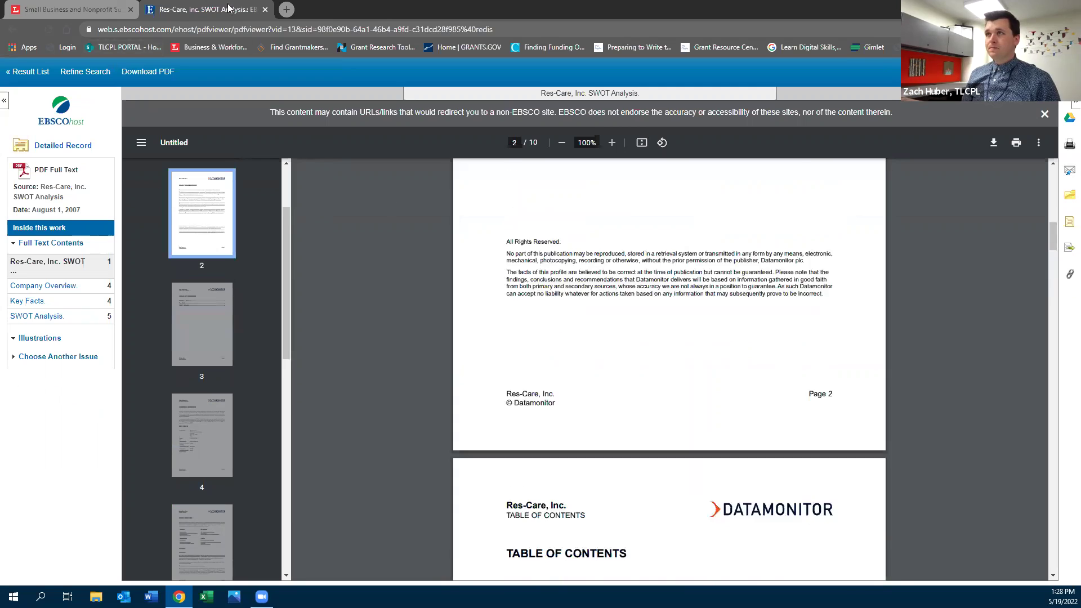
click(265, 9)
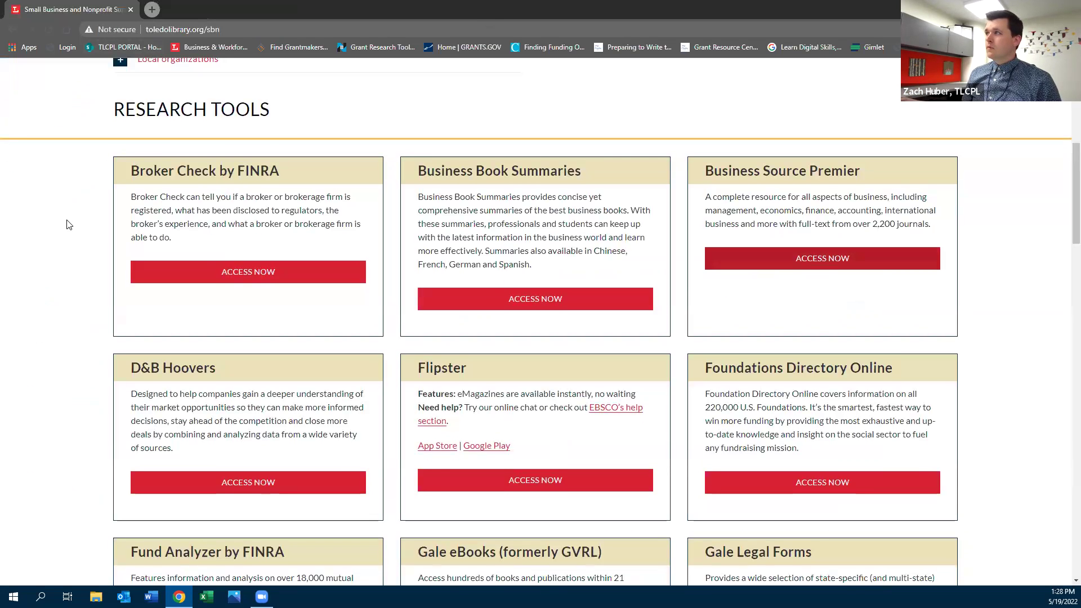
Open D&B Hoovers from the research tools list in a new tab and switch to it
scroll(68, 225, down, 1)
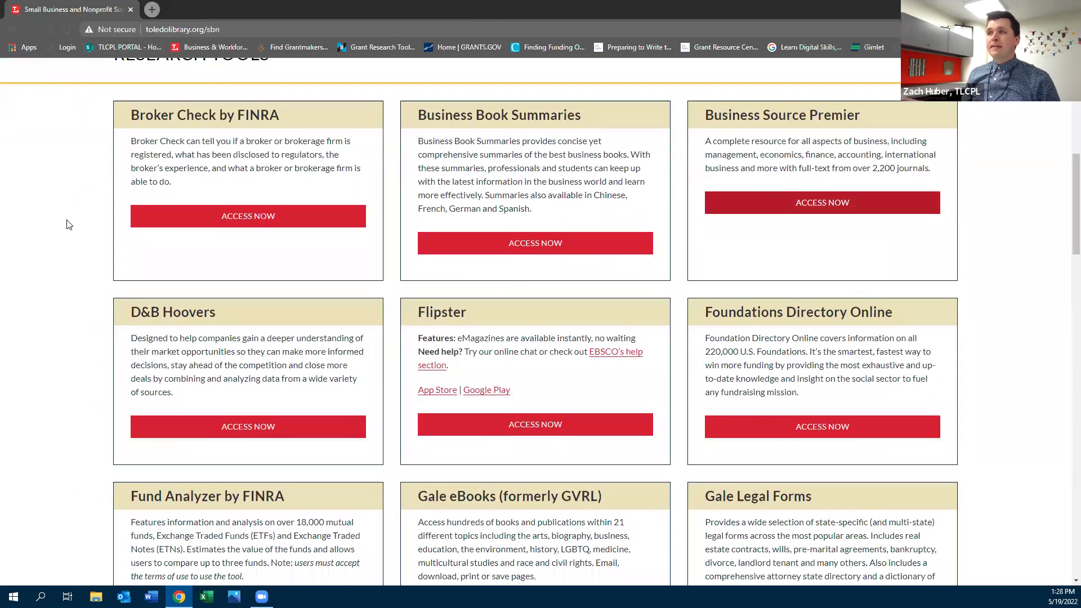
scroll(59, 240, down, 2)
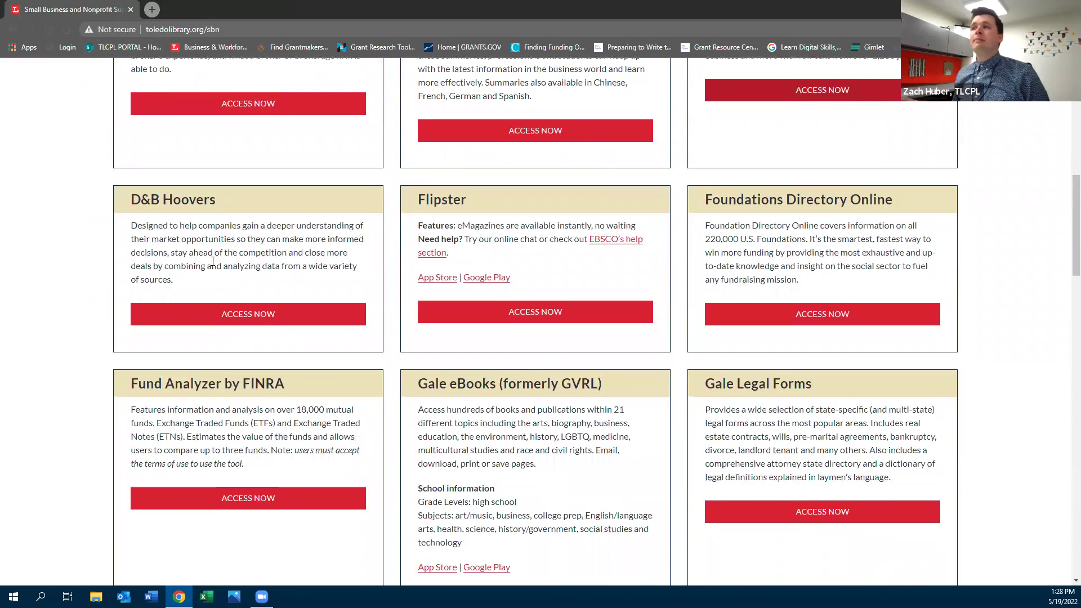
right_click(223, 315)
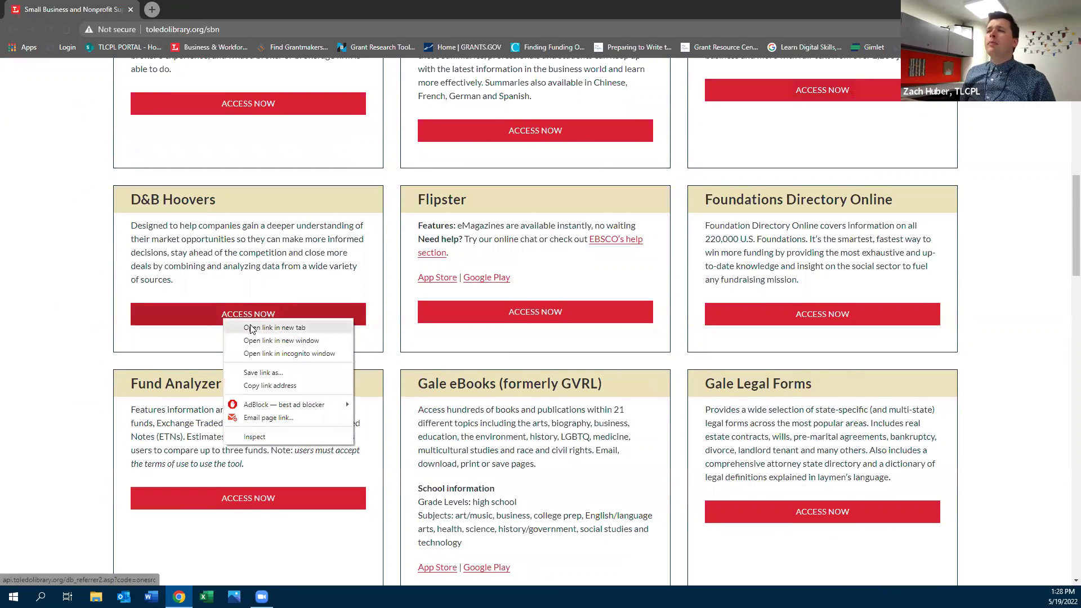
click(252, 330)
click(192, 7)
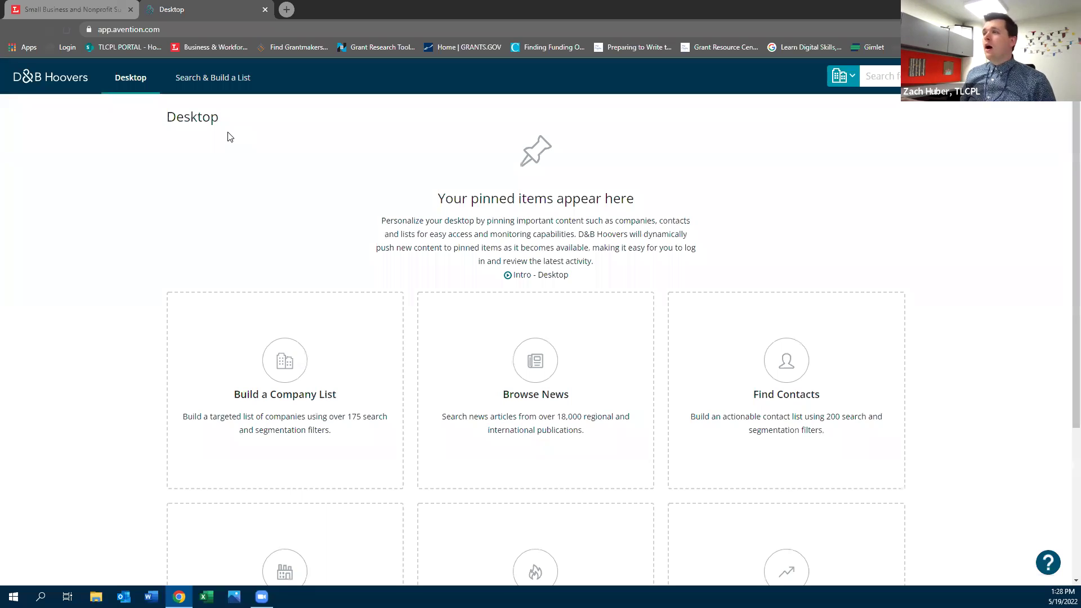
Start a new list from the Build a Company List card on the Hoovers Desktop
scroll(228, 137, down, 1)
scroll(228, 137, down, 2)
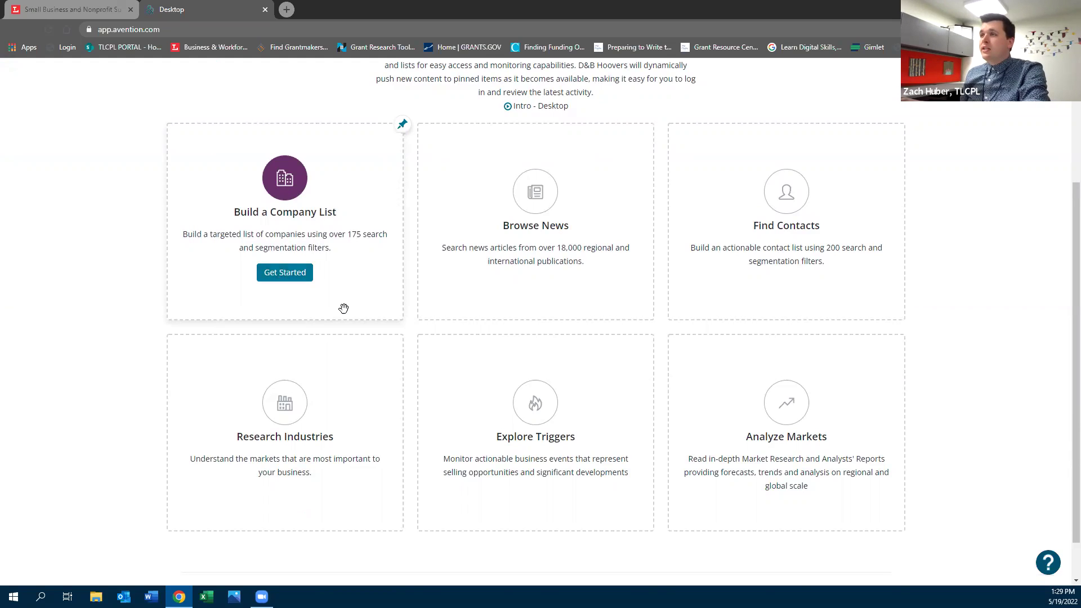
click(276, 277)
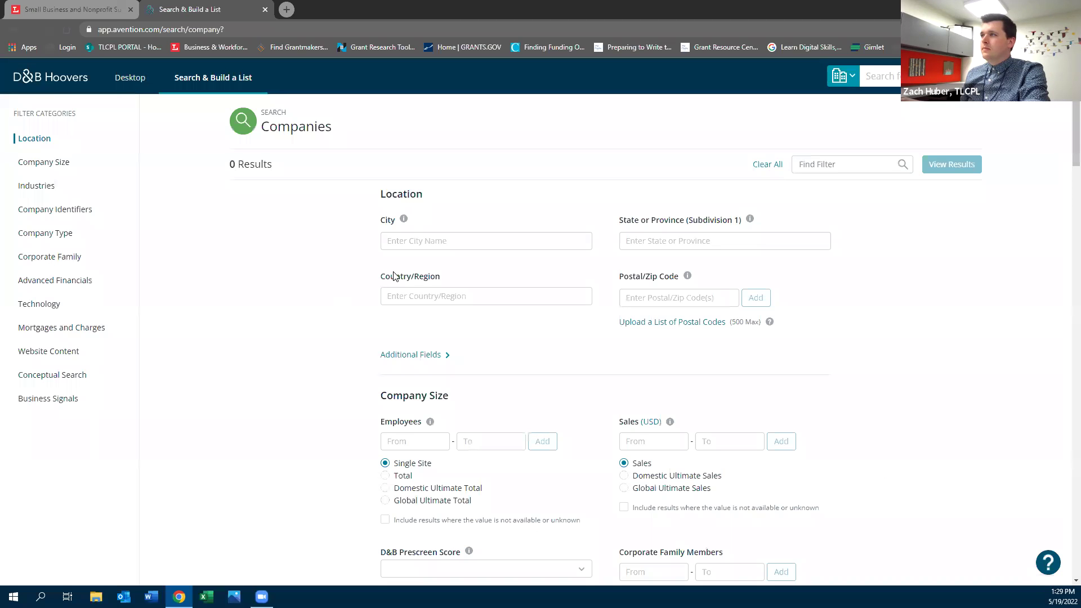
Enter Sunshine in the Company Name filter
scroll(394, 276, down, 1)
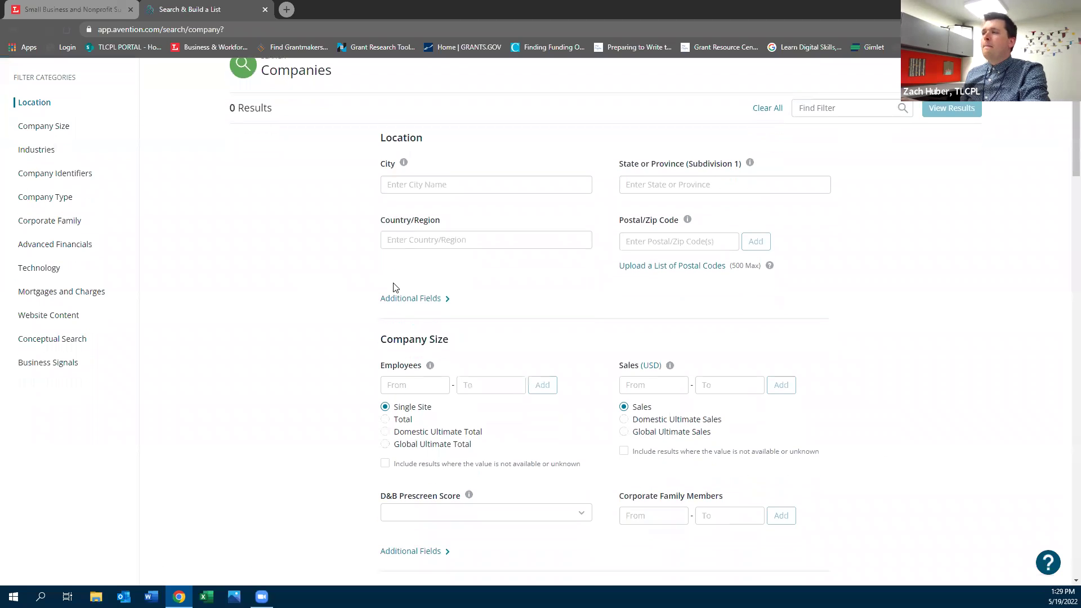
click(410, 186)
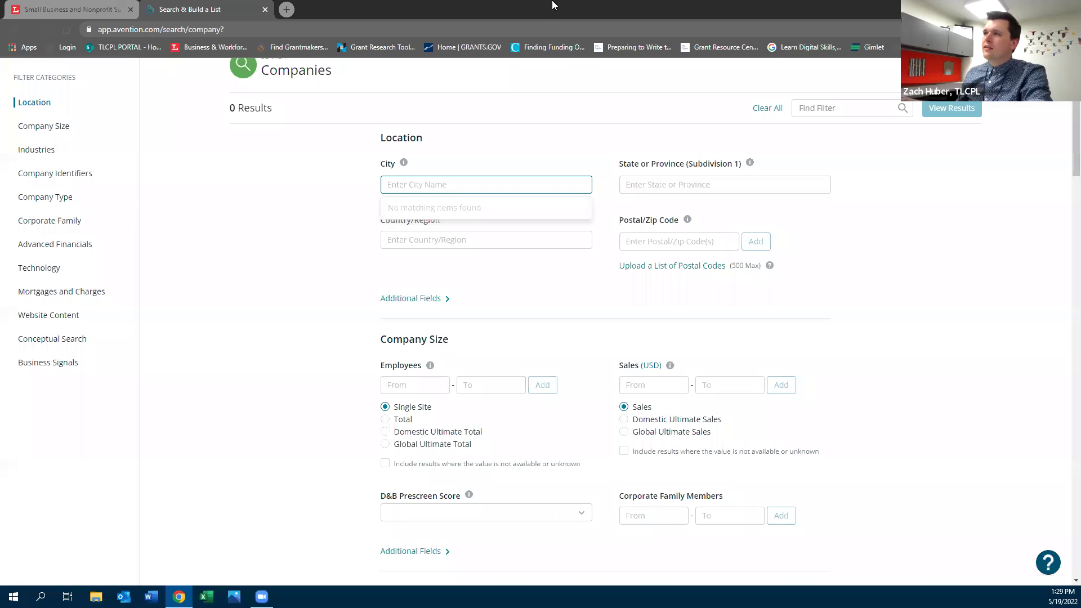
click(330, 266)
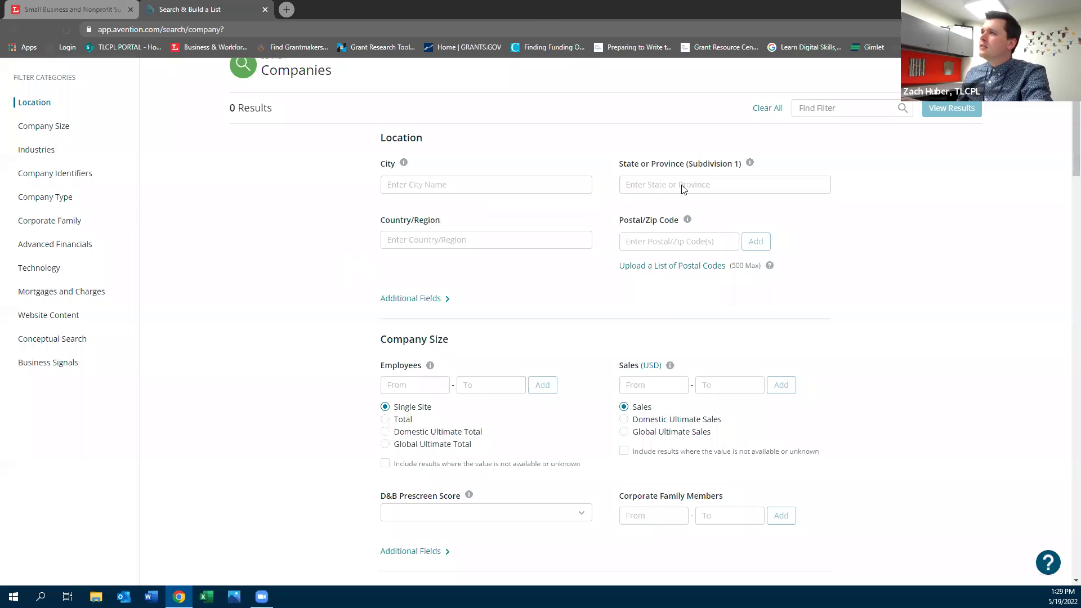
scroll(556, 228, down, 3)
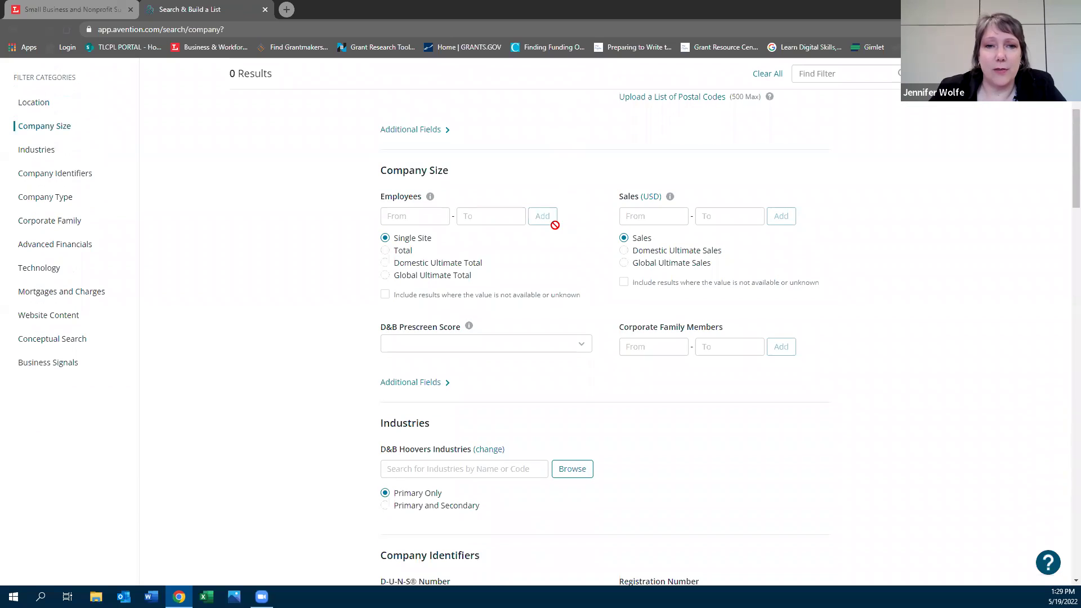
scroll(560, 260, down, 4)
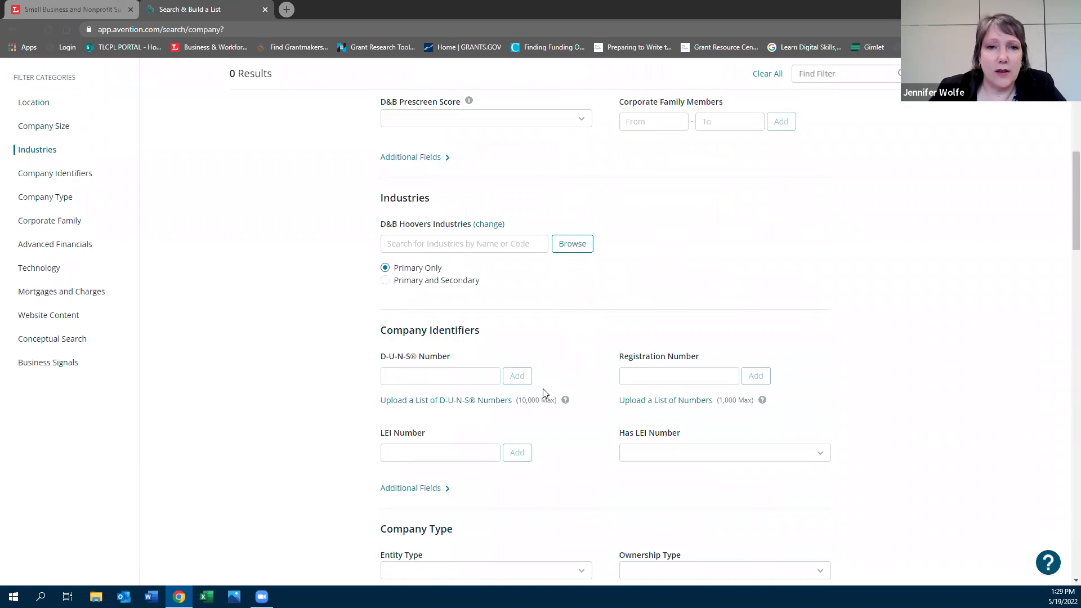
scroll(546, 394, down, 2)
scroll(545, 395, up, 2)
scroll(544, 395, up, 2)
scroll(299, 420, down, 4)
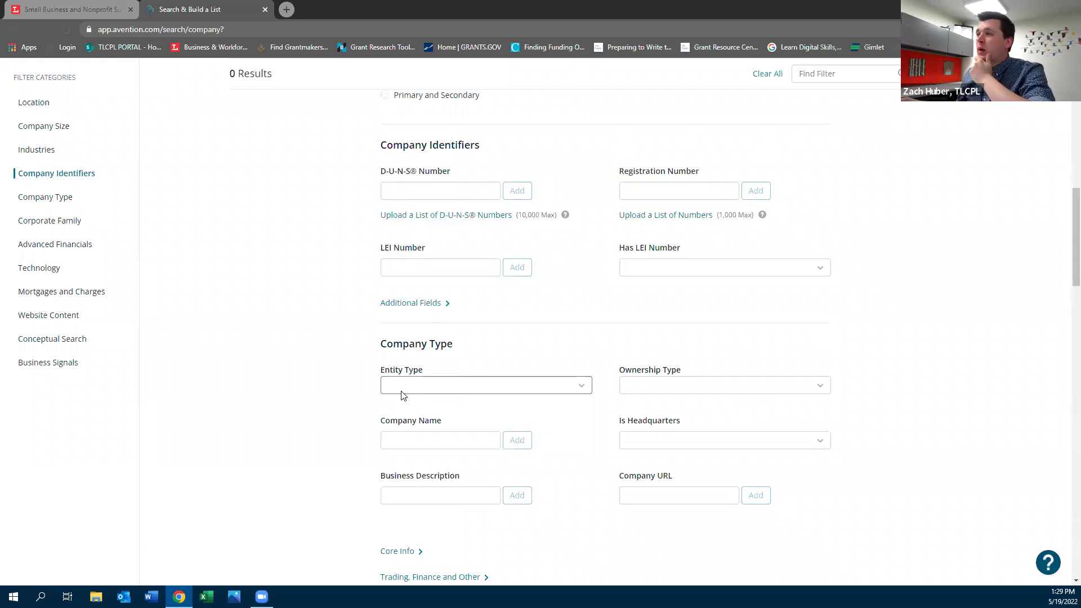
click(415, 441)
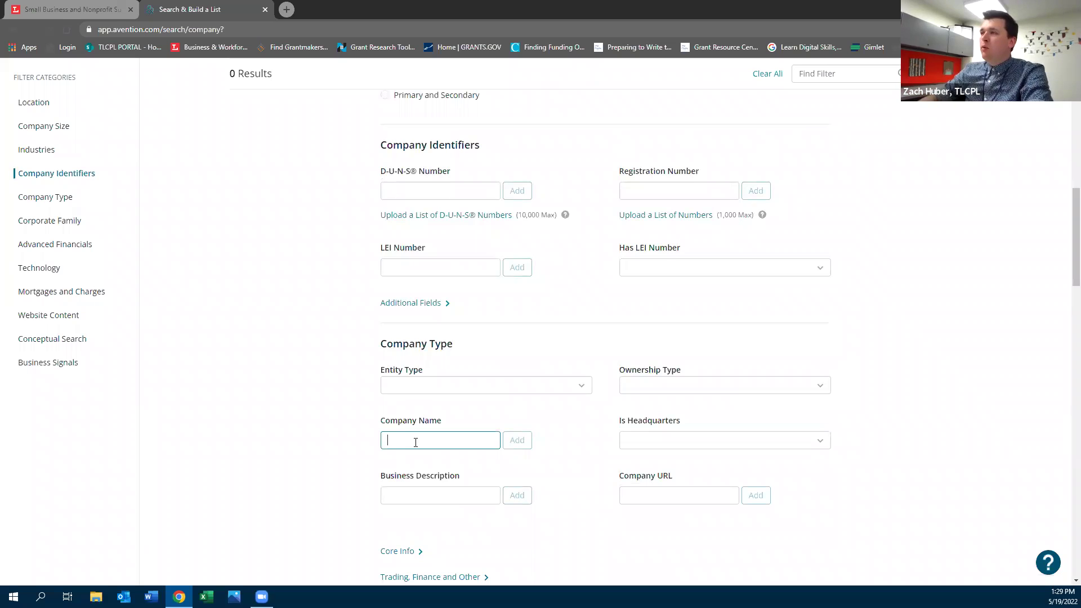
text(Su)
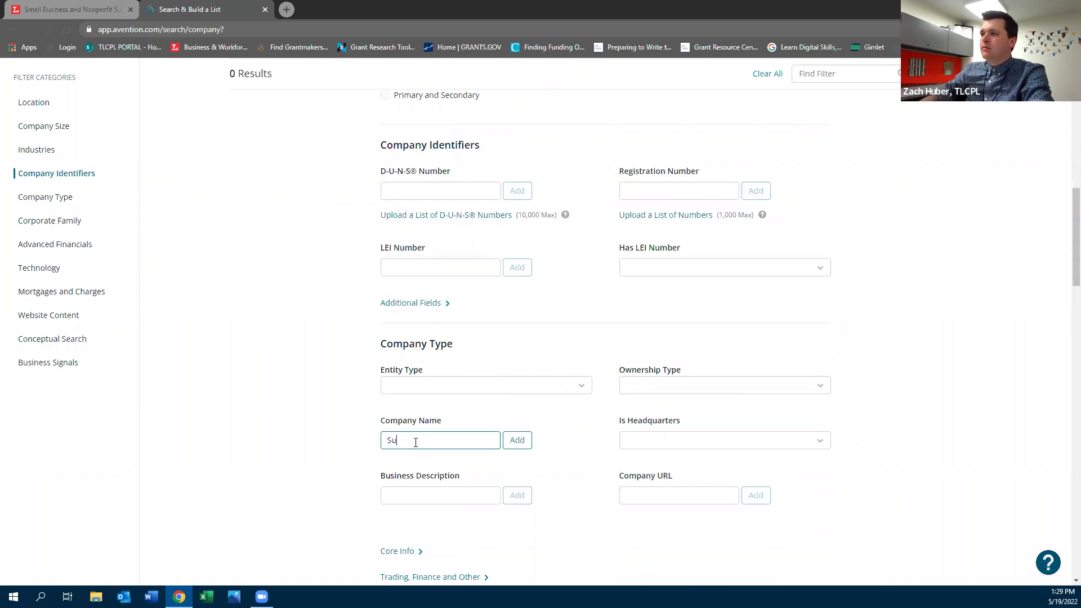
text(nshine)
Enter Toledo as the City location filter
scroll(389, 388, up, 1)
scroll(391, 388, down, 3)
scroll(390, 389, up, 15)
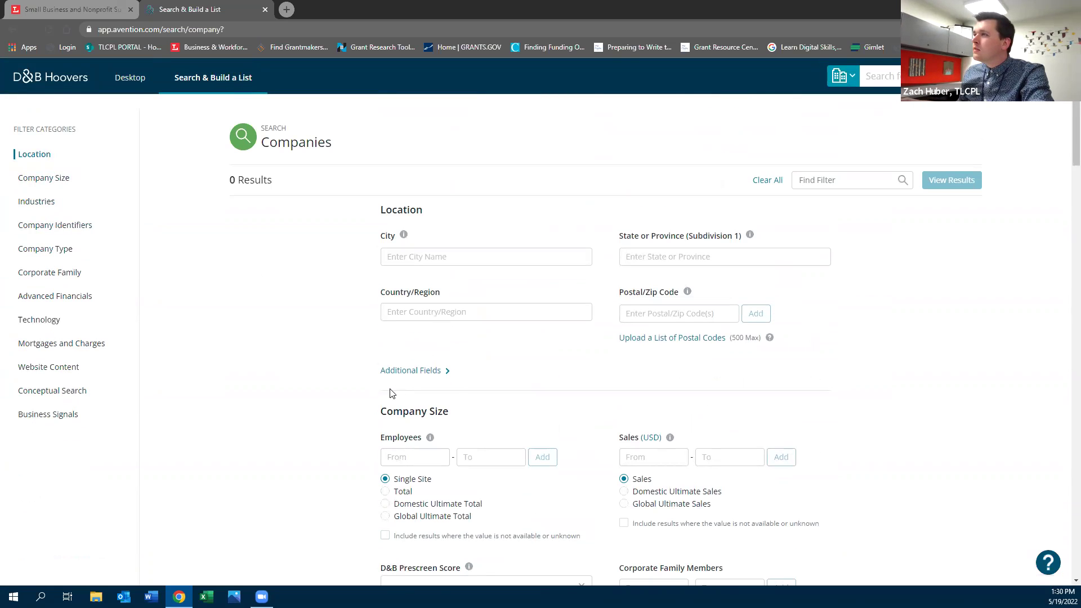
click(492, 256)
text(Toledo)
click(993, 183)
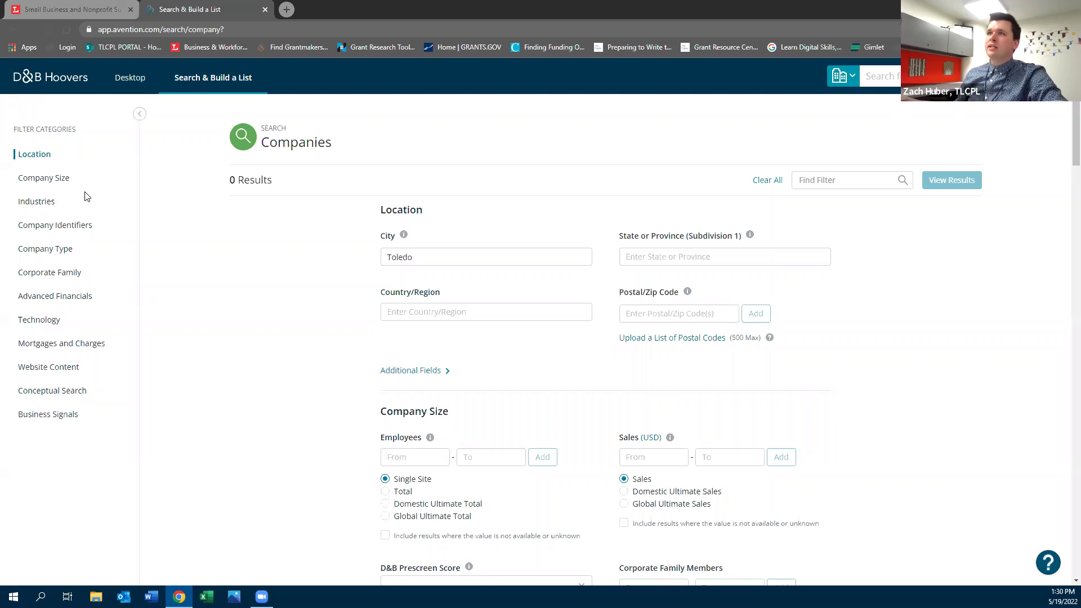
Start an industry search from the Desktop using the US SIC 1987 classification
click(48, 85)
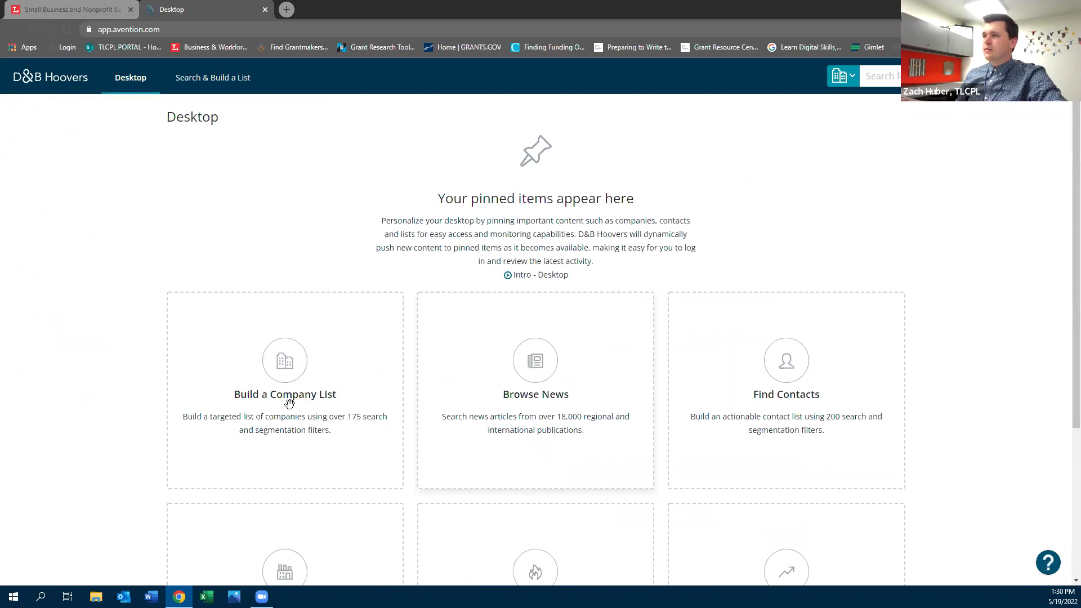
scroll(289, 394, down, 1)
scroll(214, 349, down, 3)
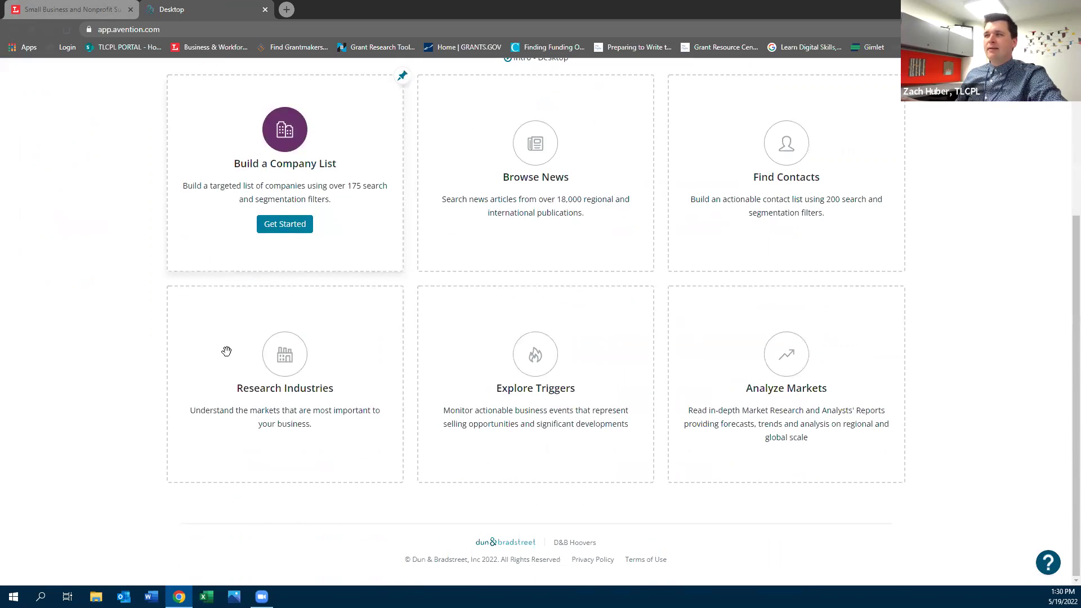
mouse_move(278, 431)
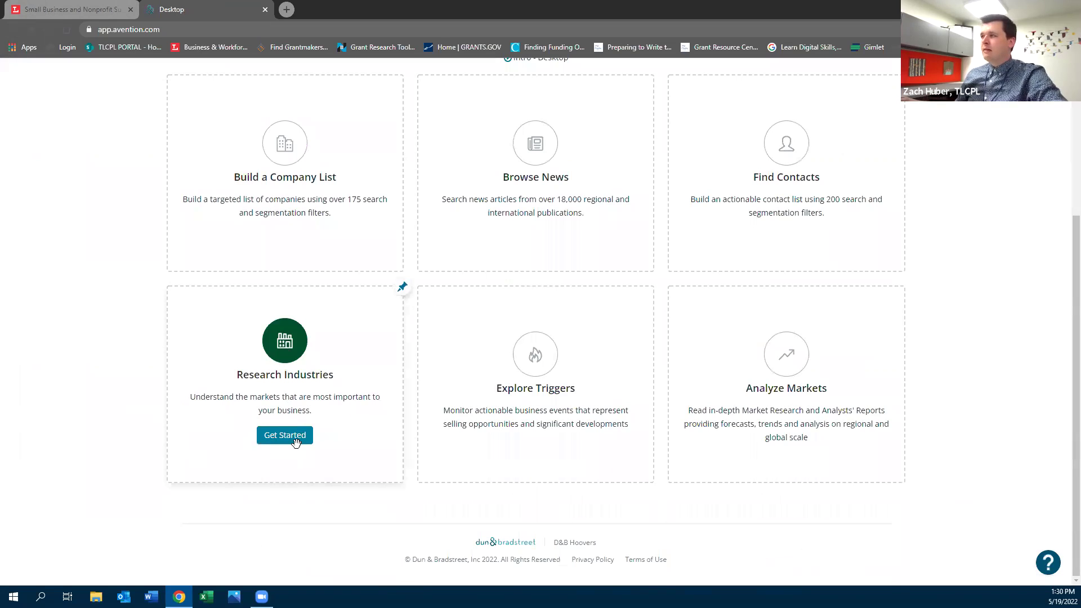
click(282, 442)
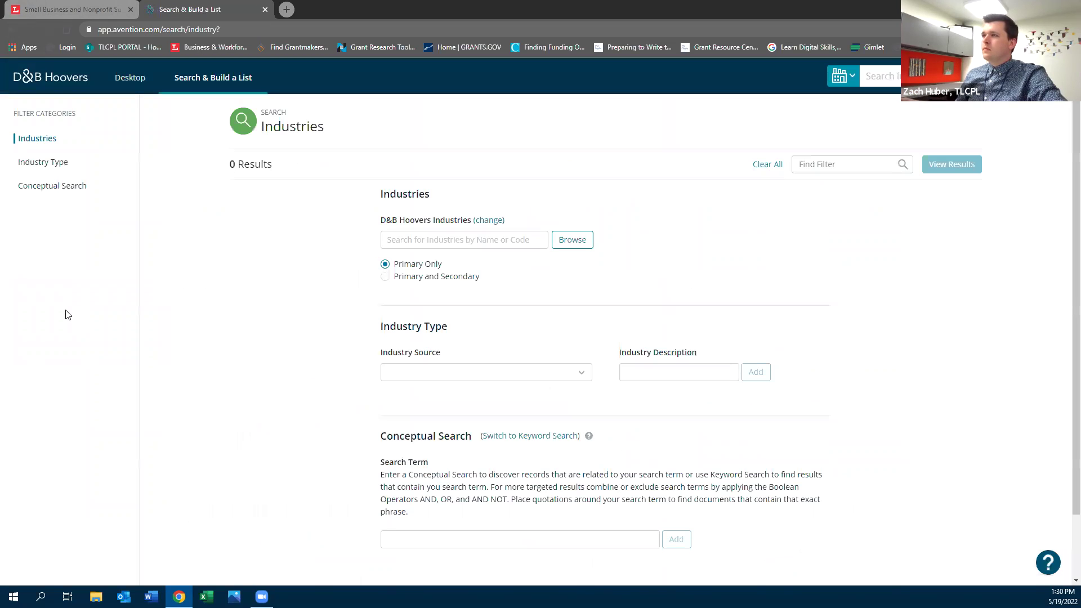
click(488, 220)
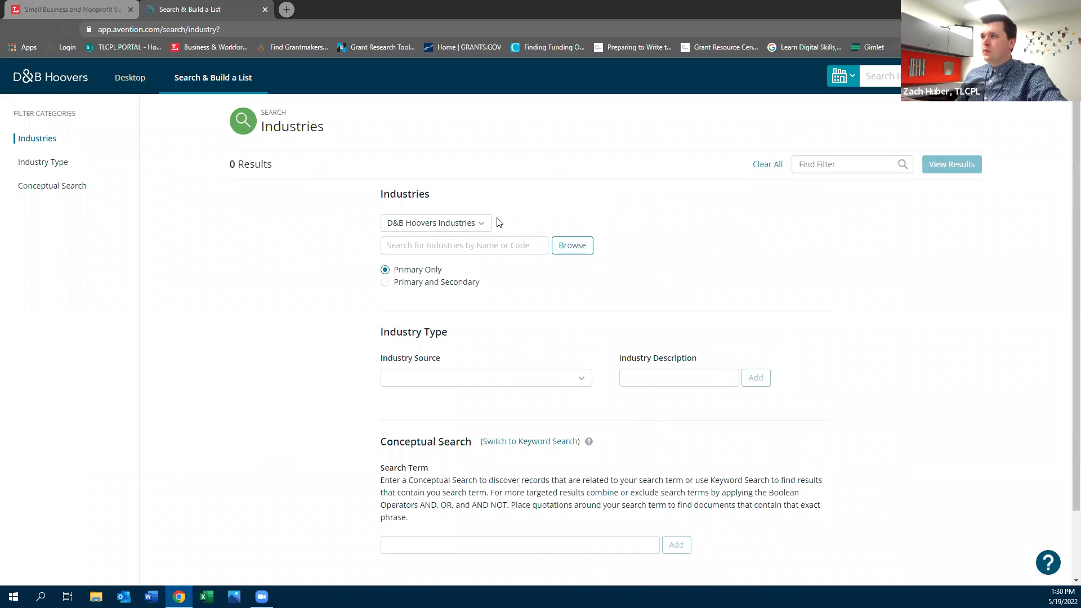
click(475, 227)
drag(486, 275, 490, 369)
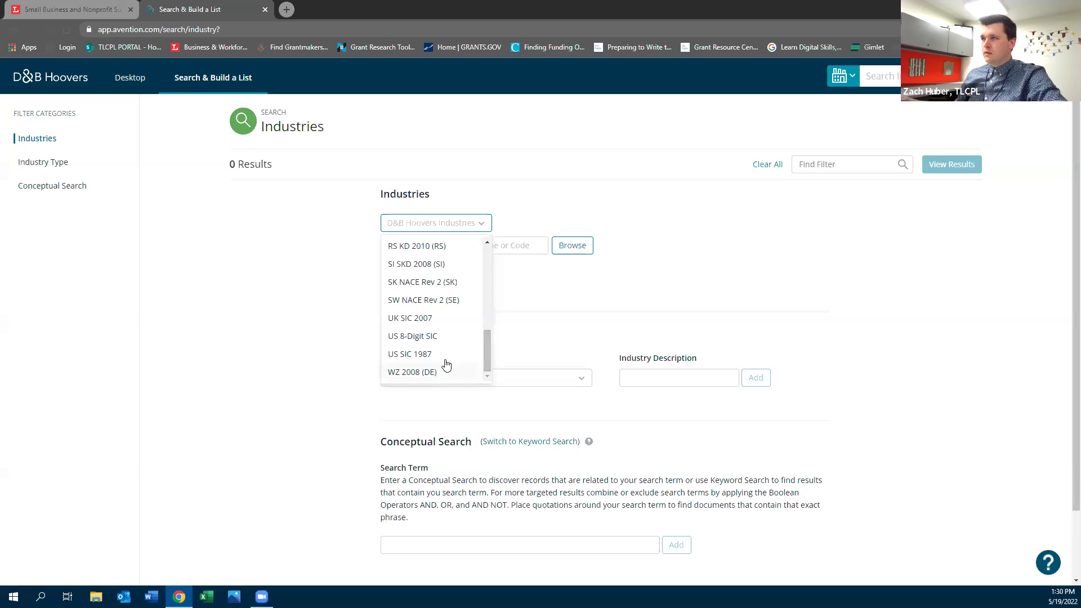
click(422, 353)
Search the SIC codes and add 80 - Health Services as an industry filter
click(445, 238)
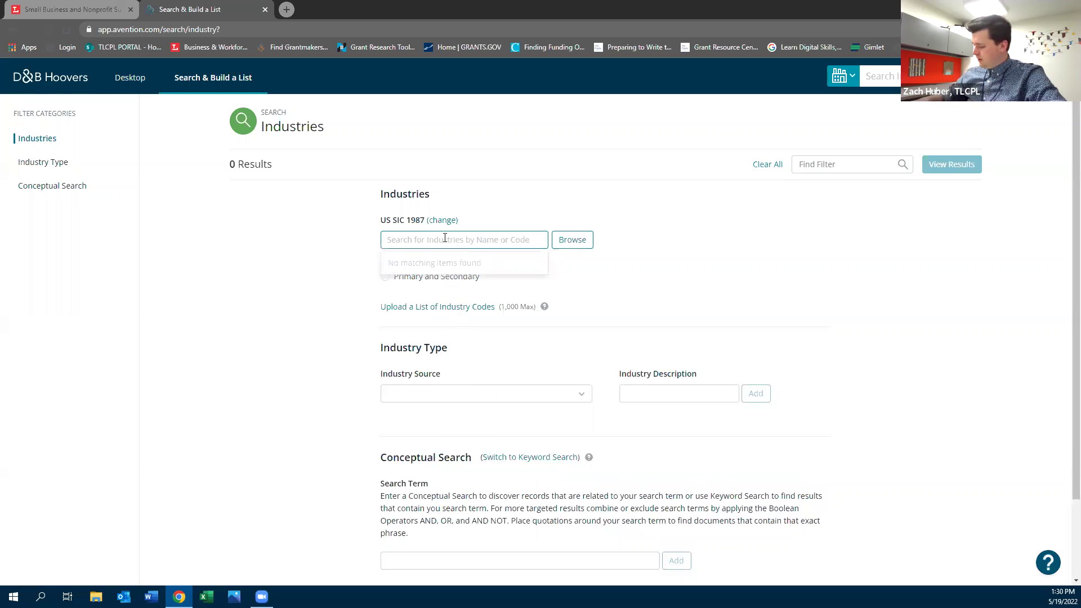
text(8331)
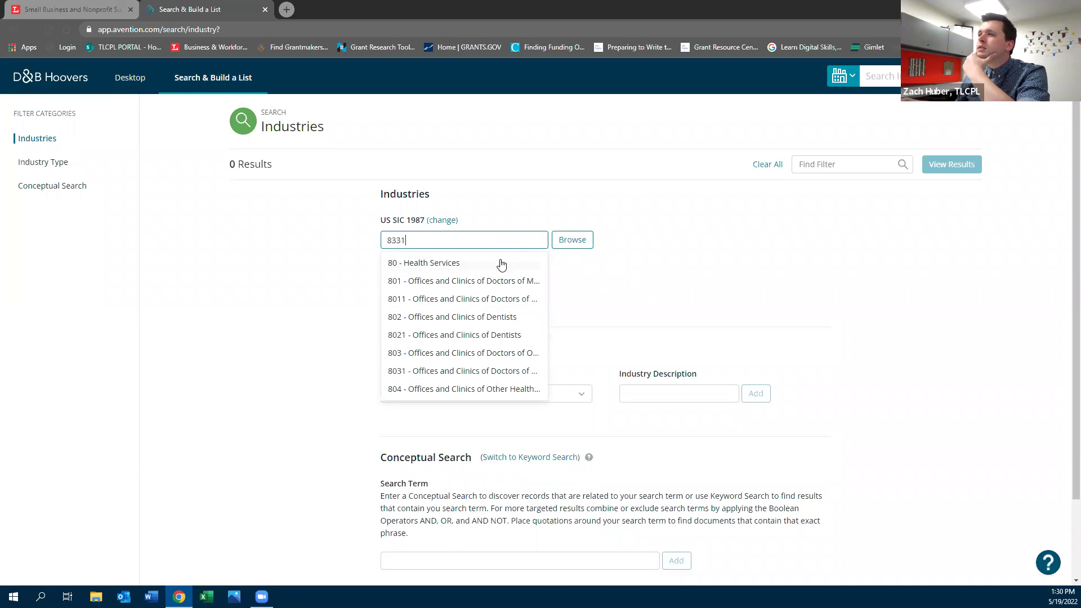
scroll(472, 382, down, 1)
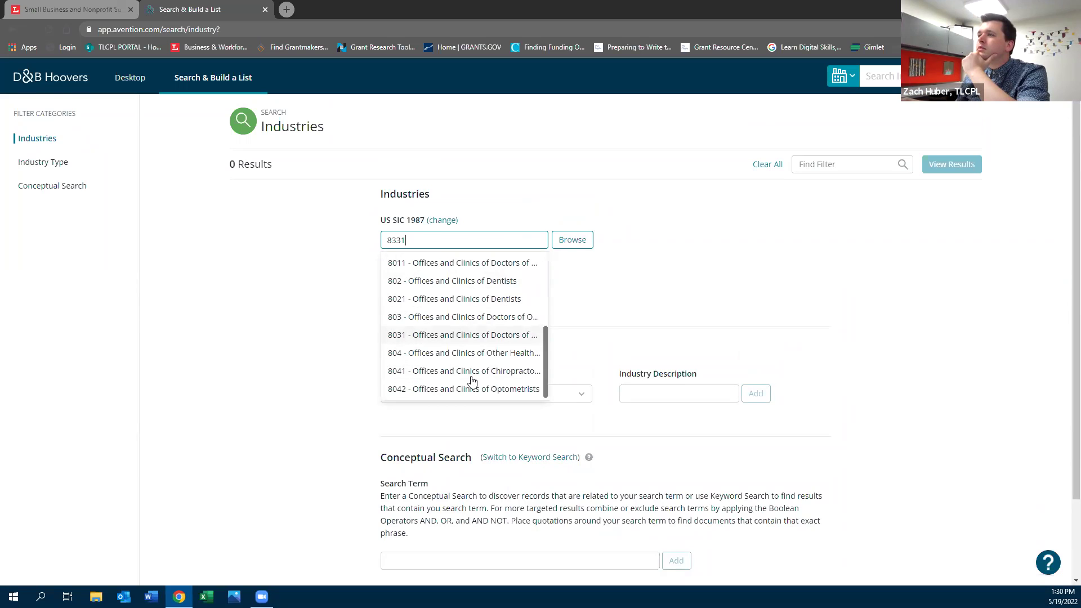
scroll(471, 382, down, 1)
scroll(471, 382, up, 1)
scroll(442, 284, up, 1)
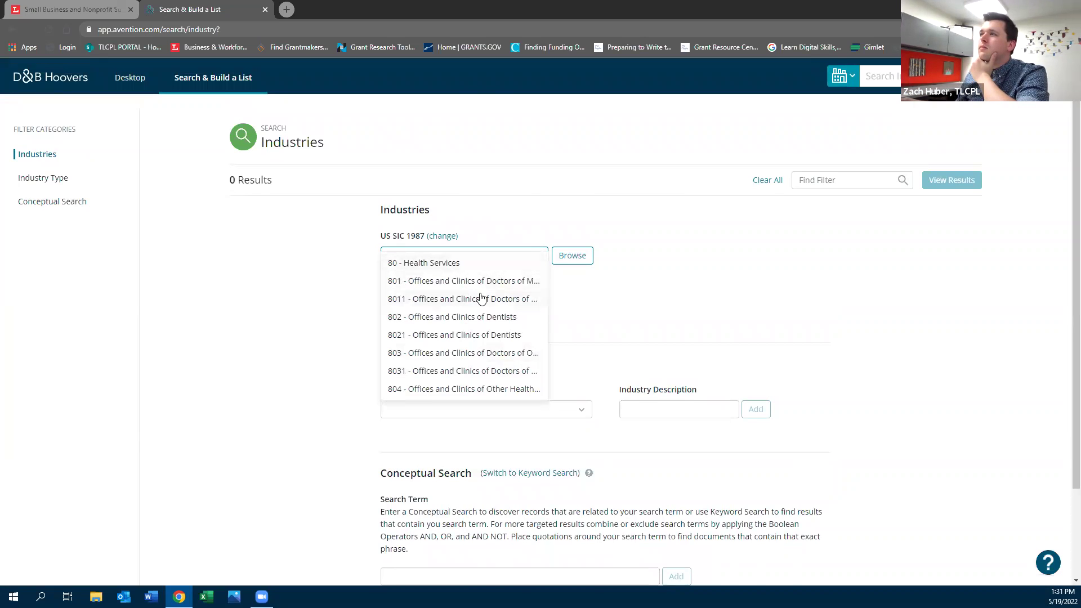
click(459, 263)
In the SIC browser, tick 83 - Social Services with all subcategories, untick 80 - Health Services, and submit
click(571, 277)
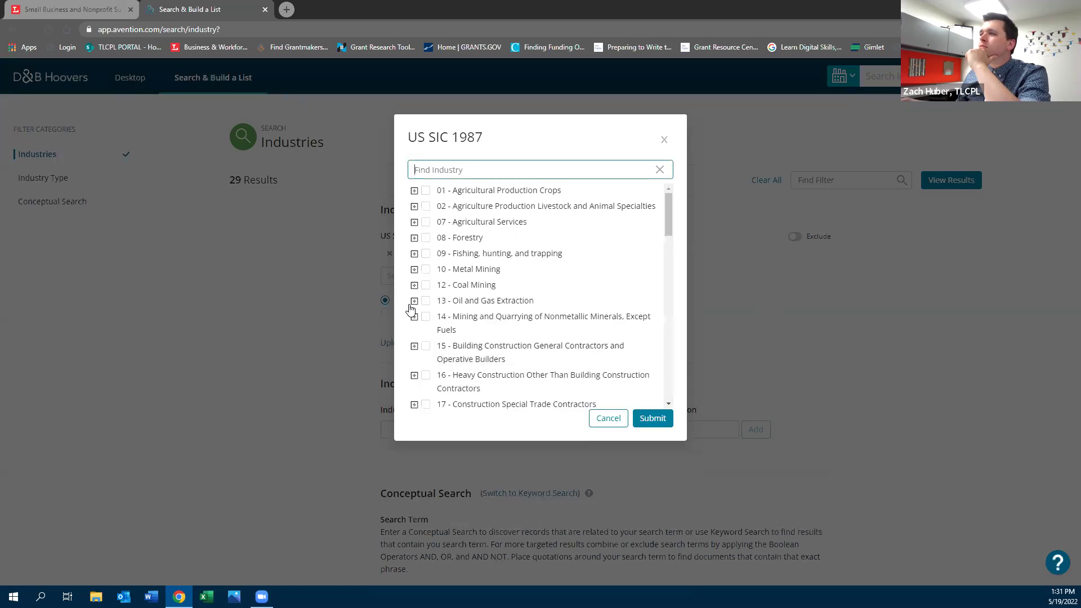
scroll(419, 322, down, 3)
scroll(419, 322, down, 15)
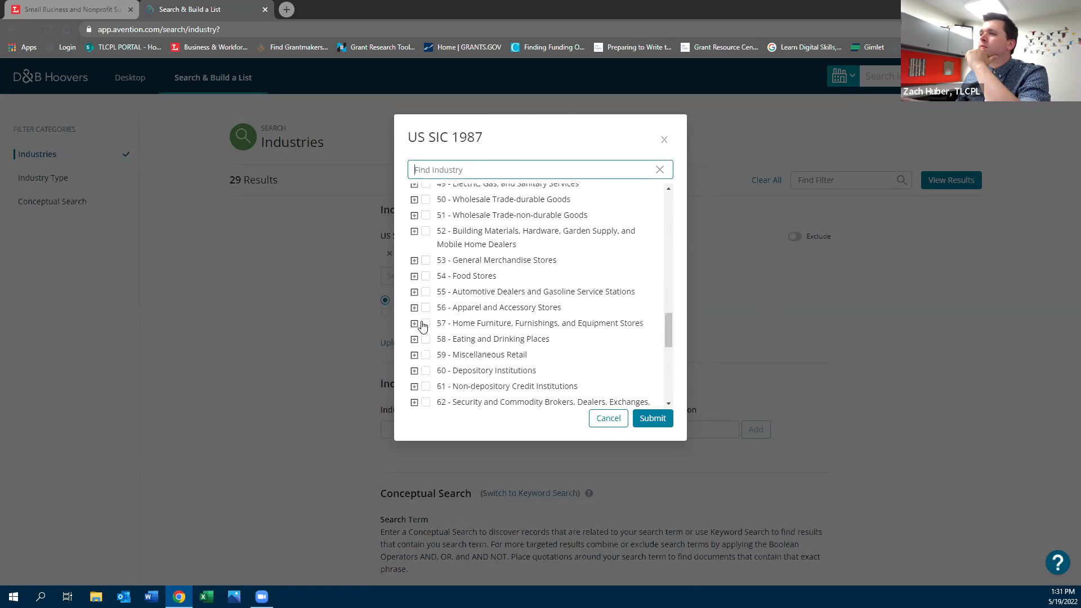
click(415, 328)
scroll(488, 349, down, 1)
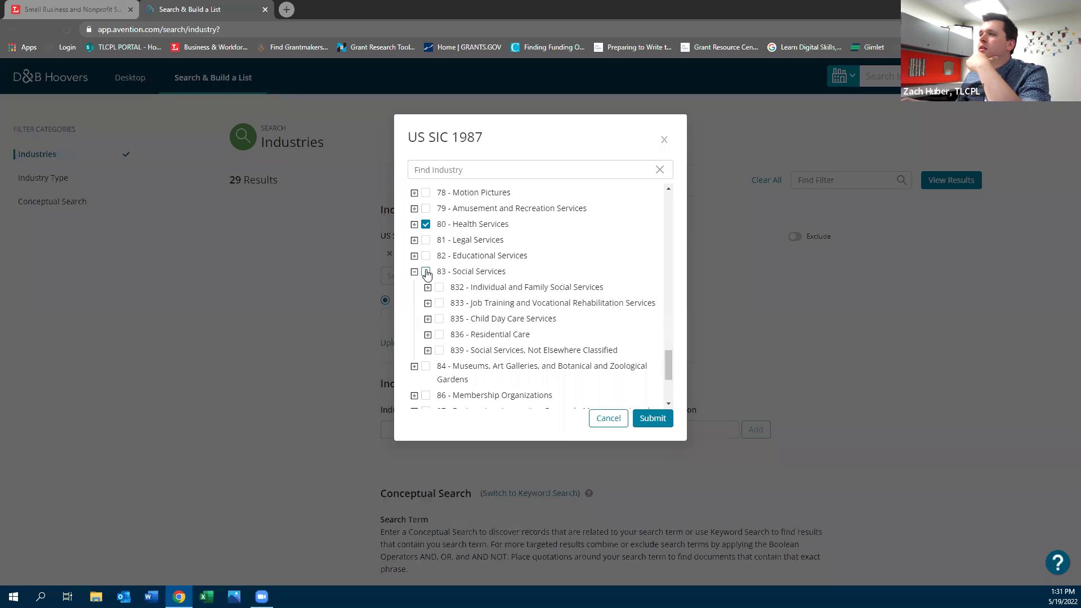
click(427, 272)
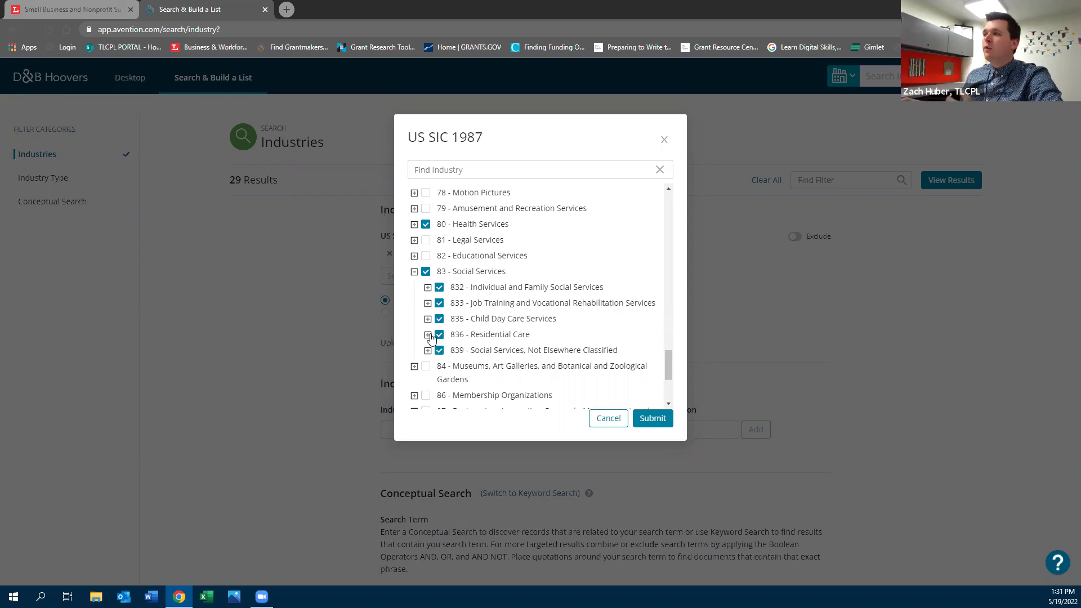
click(427, 335)
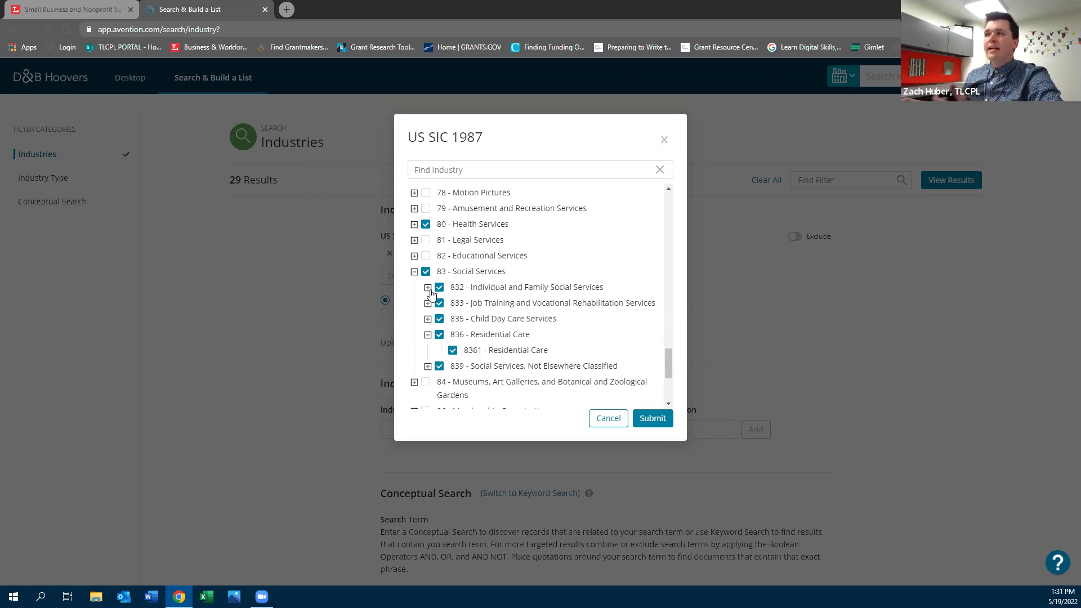
click(430, 288)
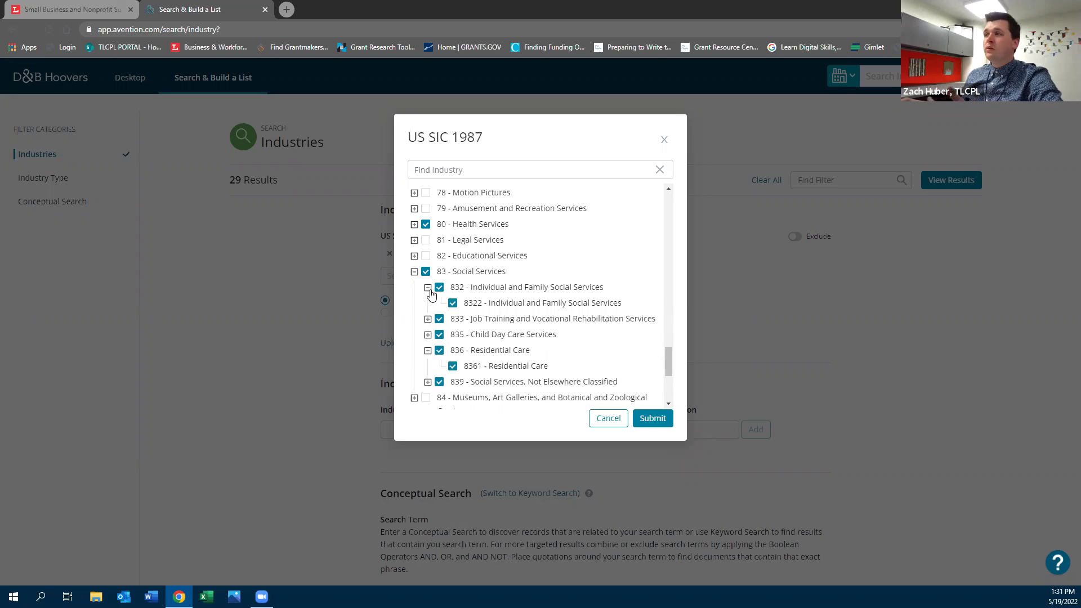
click(425, 224)
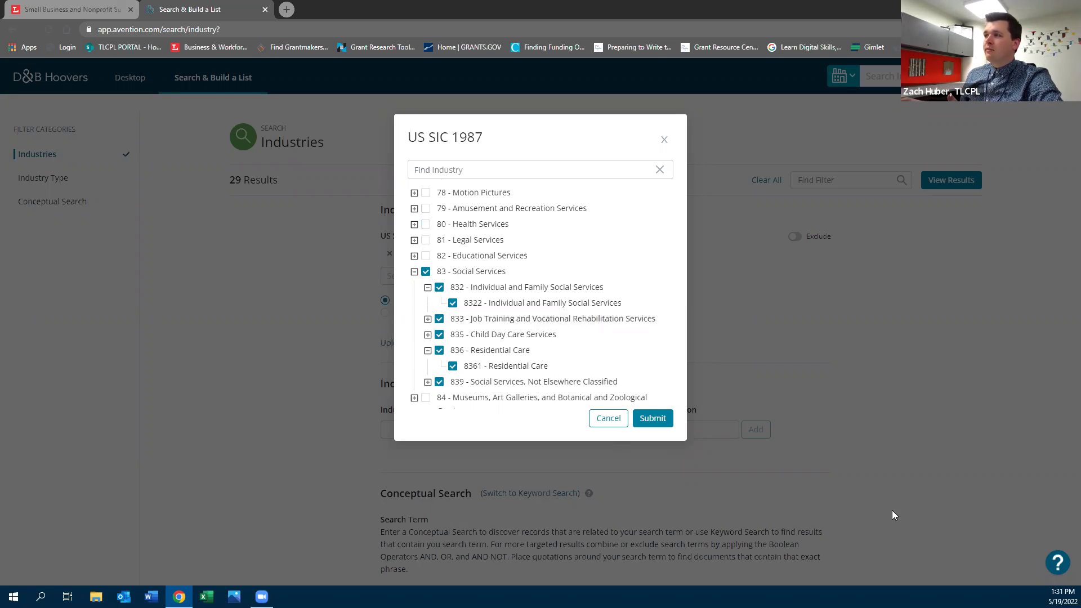
click(652, 418)
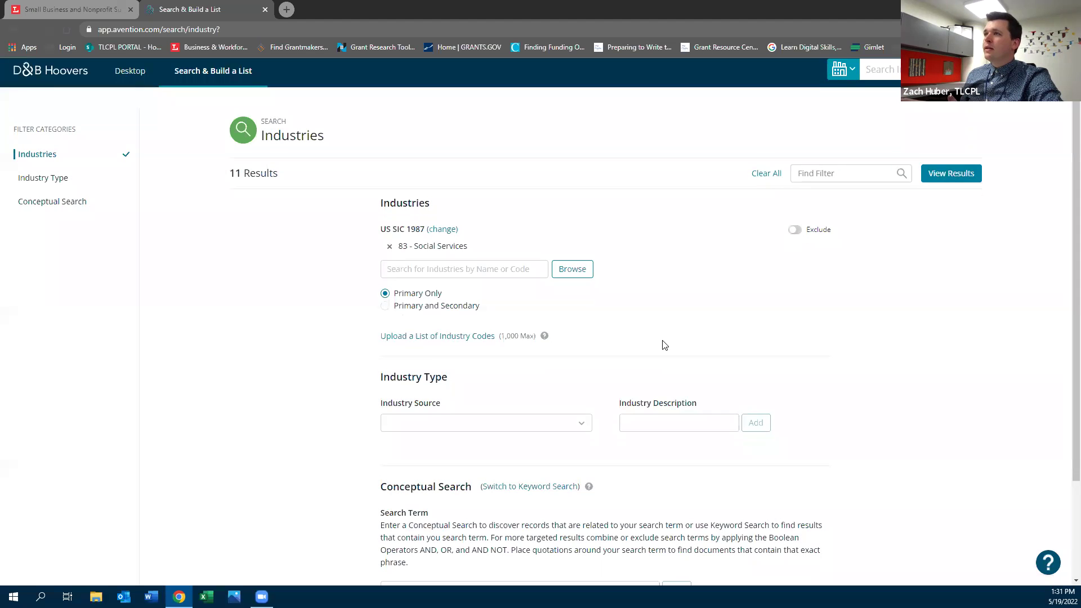
View the 11 matching industry codes and open the profile for SIC 8322
scroll(664, 346, down, 2)
scroll(662, 343, up, 1)
scroll(662, 343, down, 2)
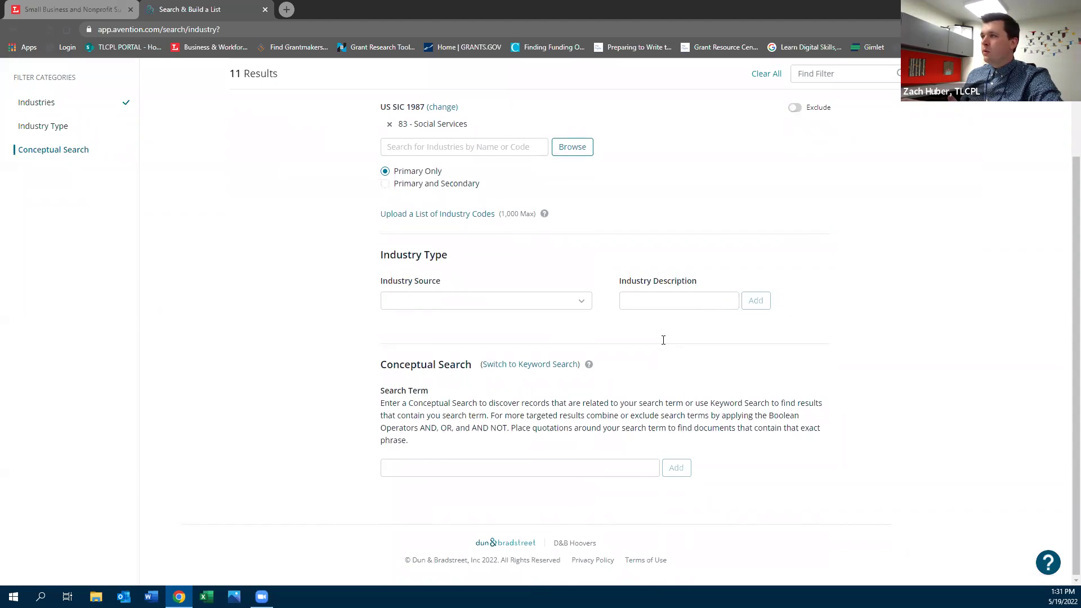
scroll(662, 344, up, 3)
click(951, 180)
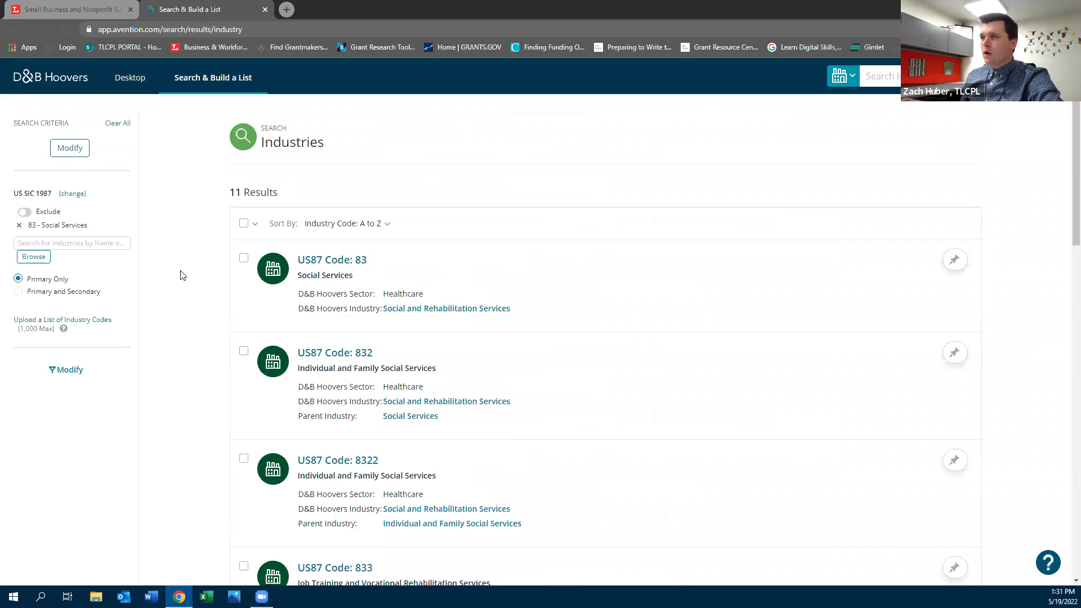
scroll(191, 271, down, 1)
scroll(212, 251, down, 2)
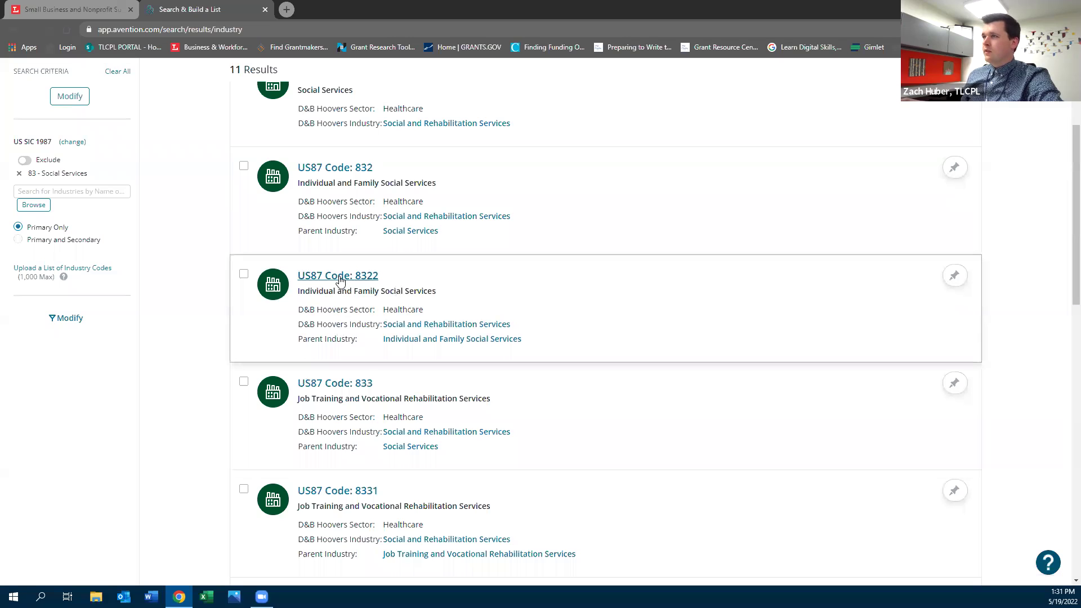
click(338, 277)
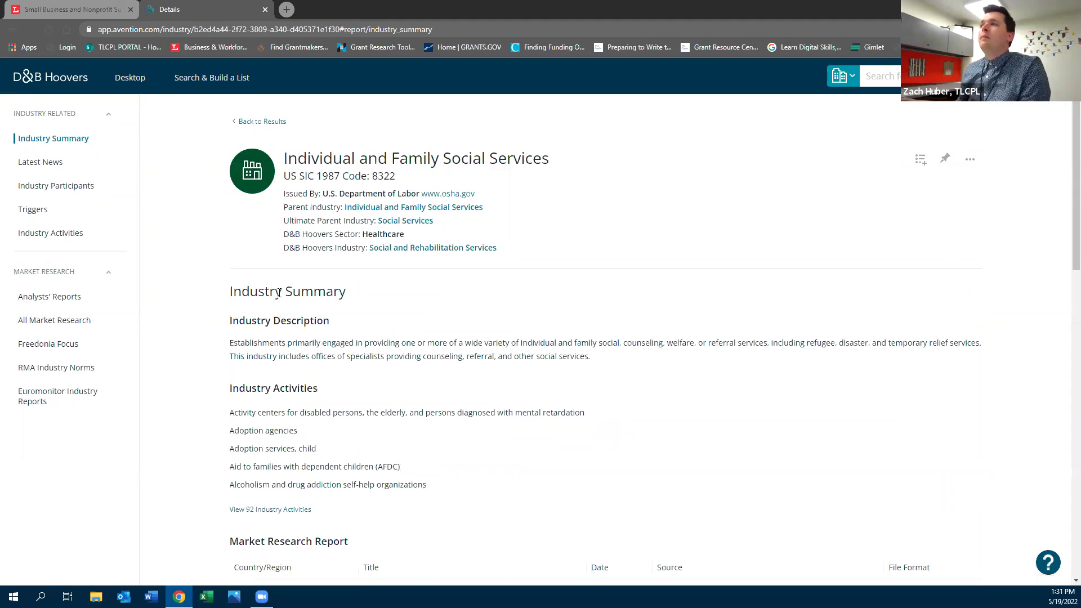
Show all 33 market research reports and open the Services for the Elderly and Persons with Disabilities PDF
scroll(278, 286, down, 2)
scroll(278, 286, down, 1)
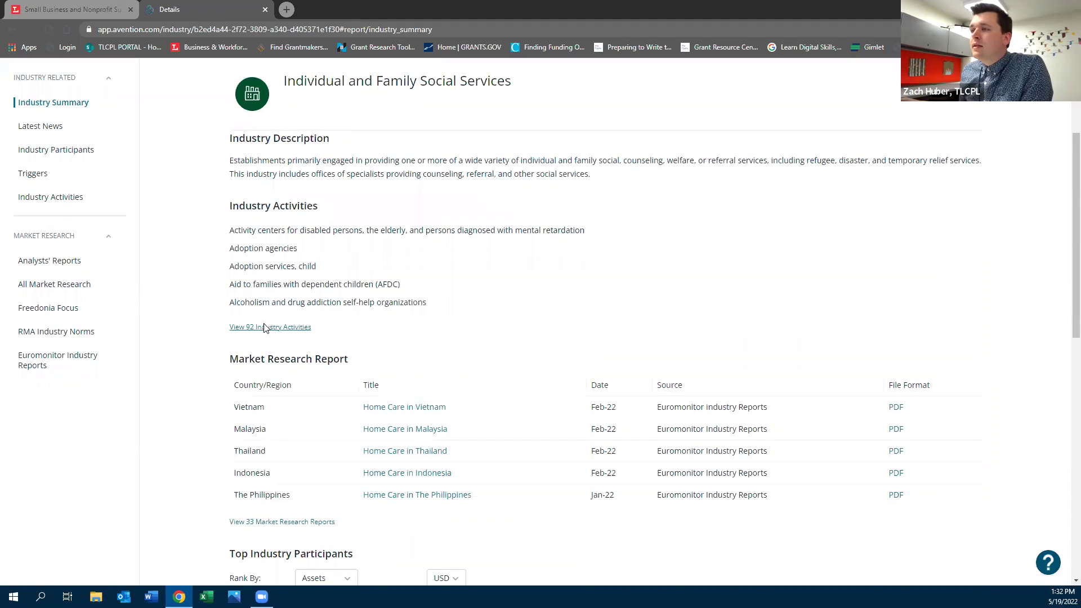
scroll(276, 326, down, 3)
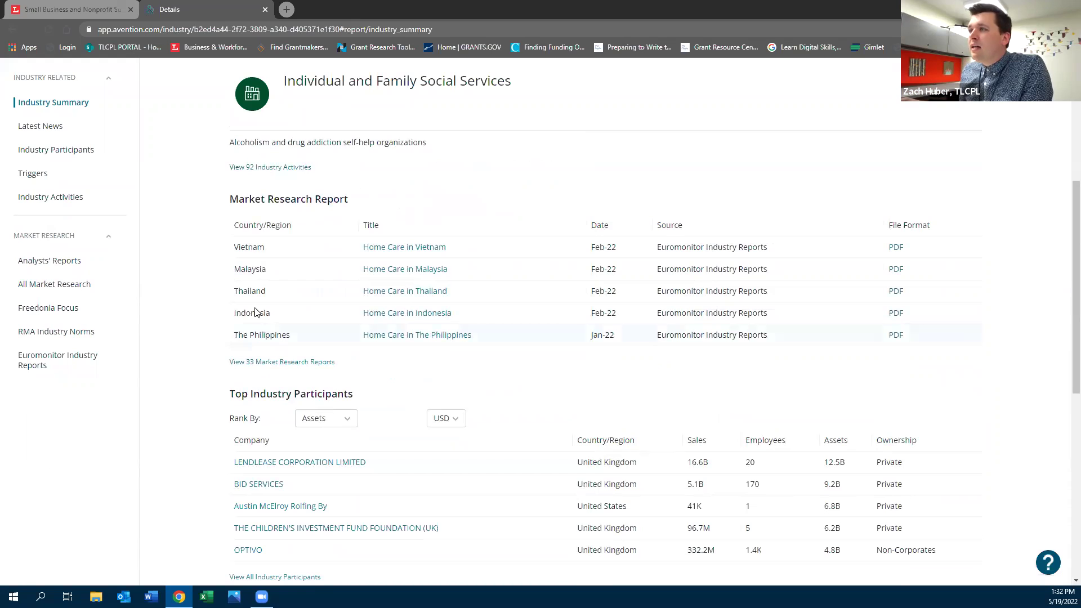
click(263, 365)
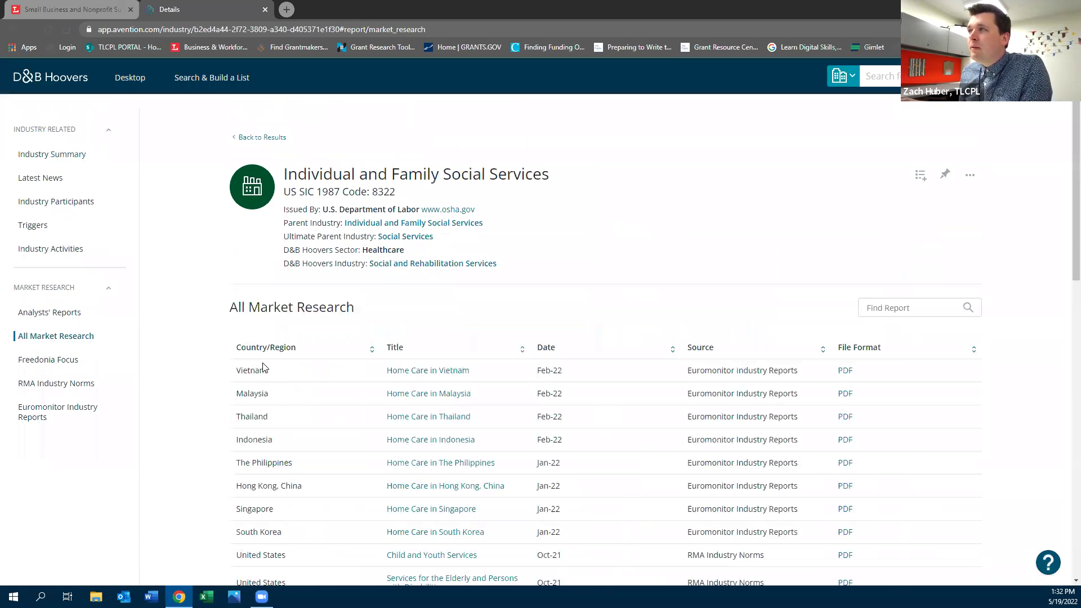
scroll(263, 367, down, 5)
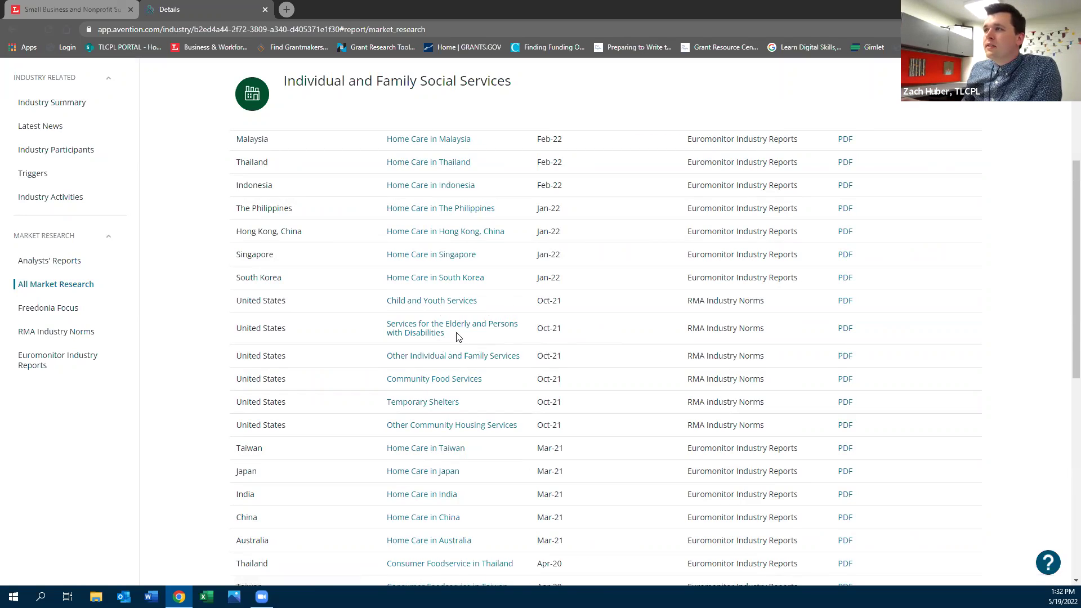
click(845, 329)
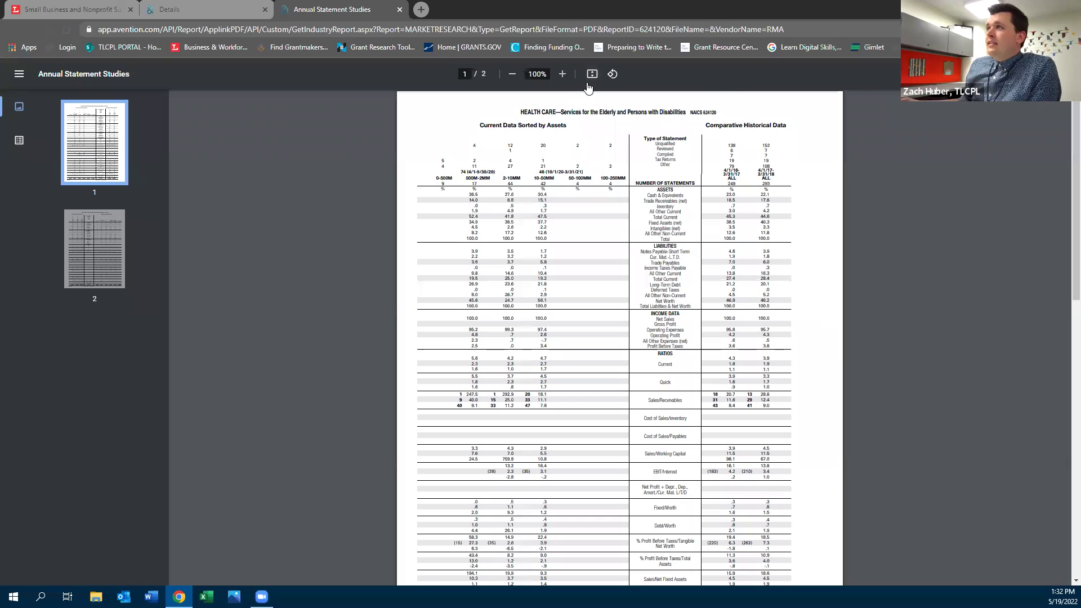
Zoom the Annual Statement Studies report in to 200%
click(563, 76)
click(564, 75)
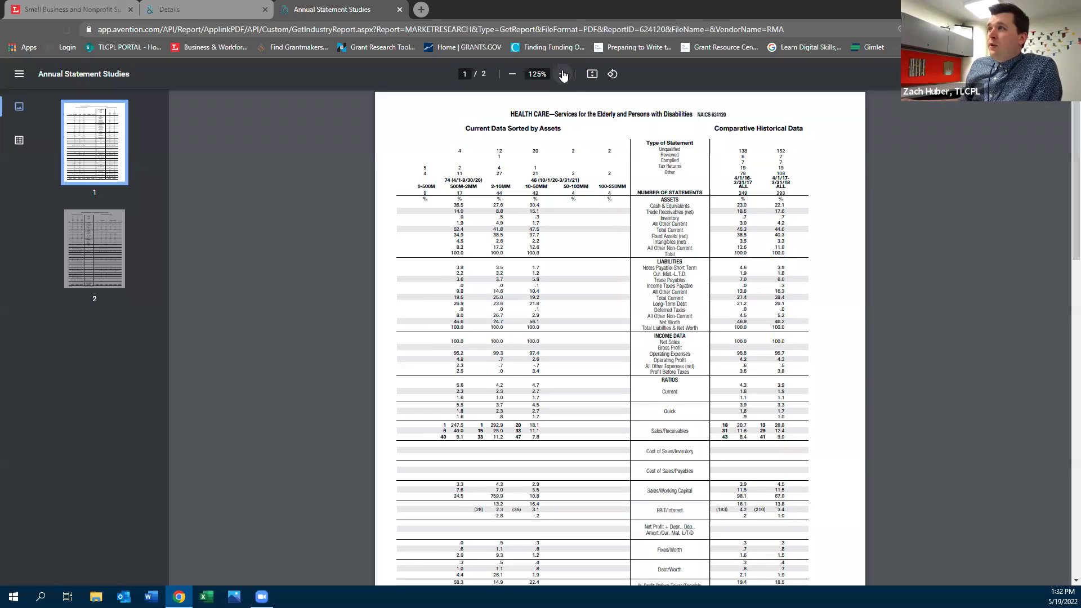
click(563, 76)
click(564, 76)
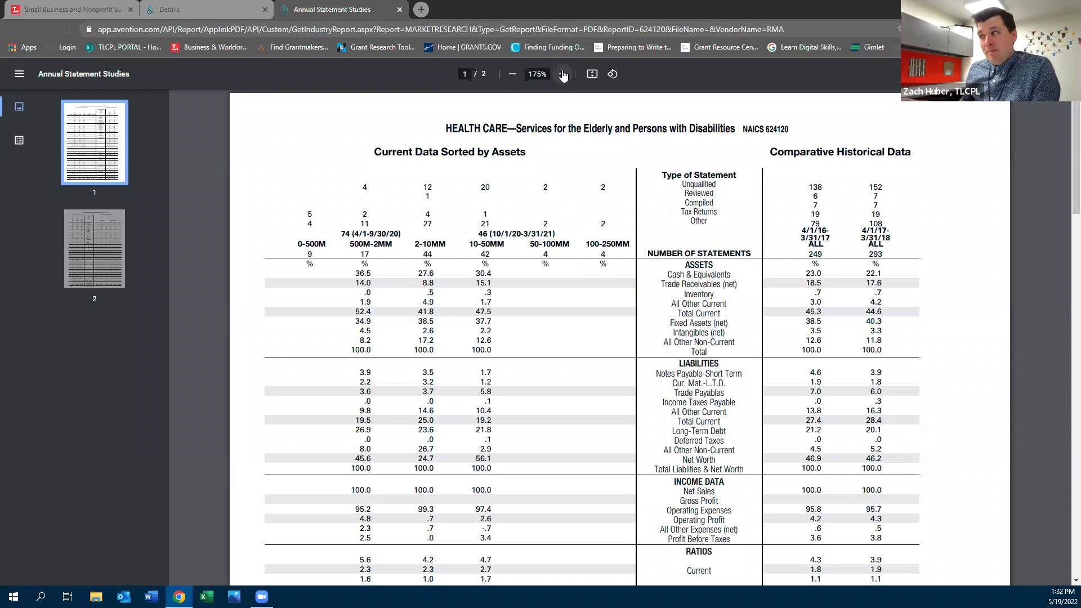
click(563, 75)
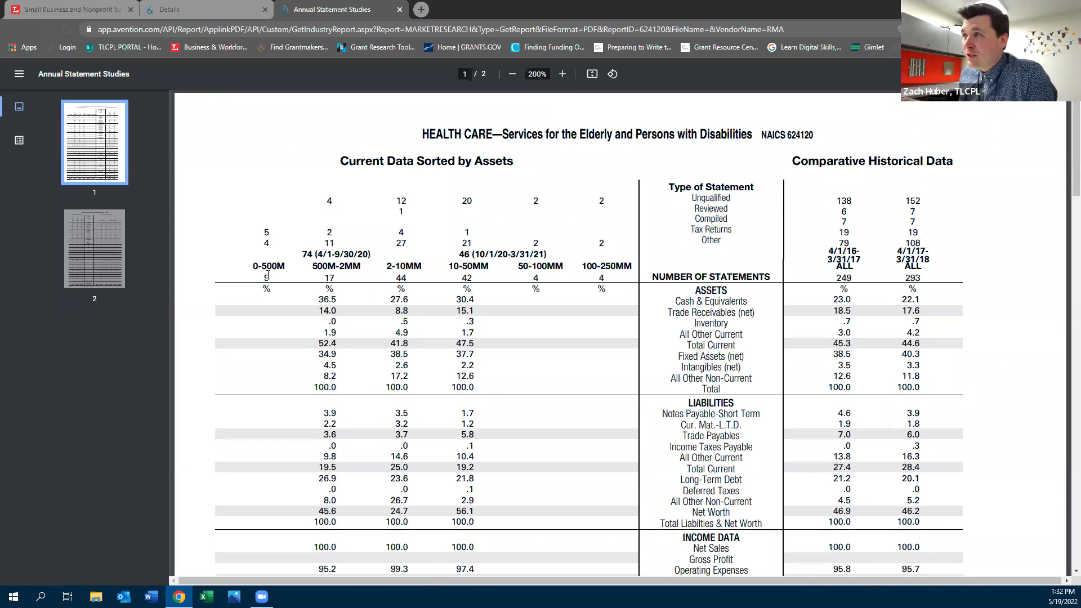
Highlight figures in the asset-size columns, then return to the market research list
mouse_move(318, 301)
mouse_down()
mouse_move(338, 523)
mouse_move(467, 548)
mouse_move(318, 301)
mouse_up()
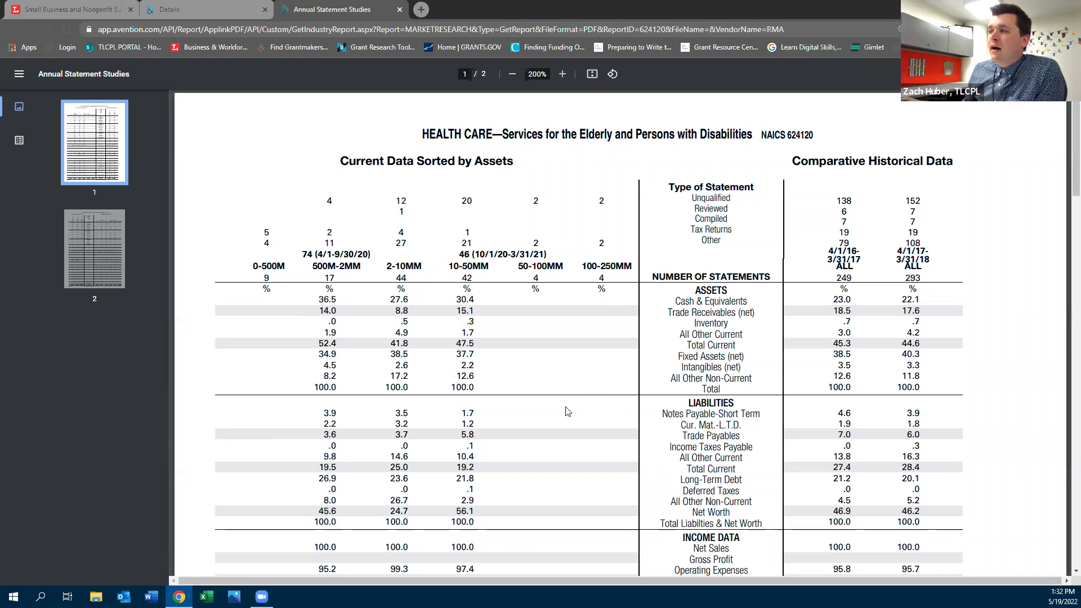
scroll(570, 436, down, 3)
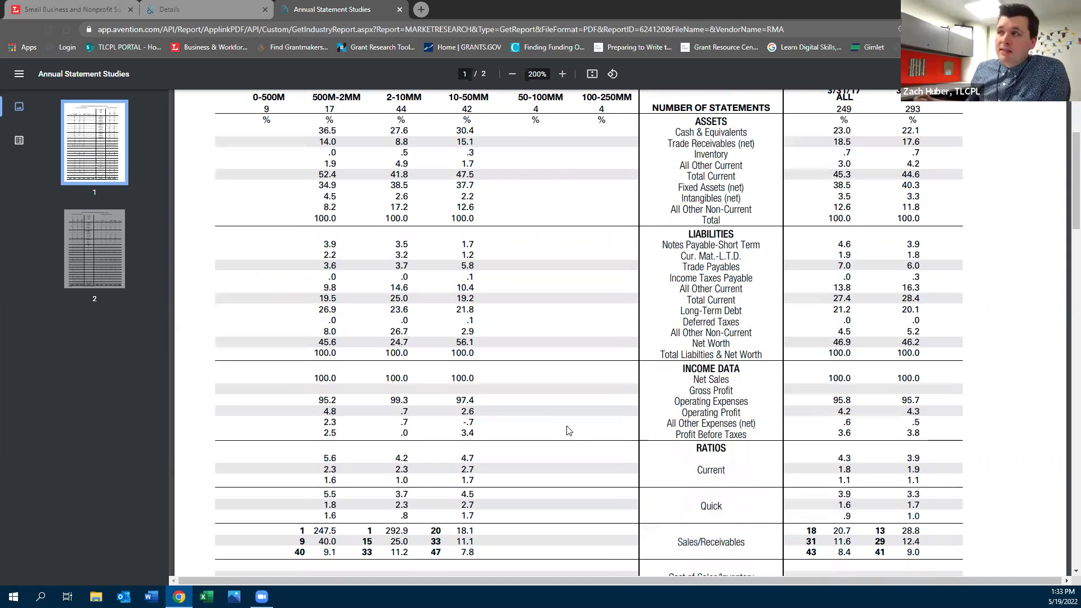
scroll(567, 426, up, 3)
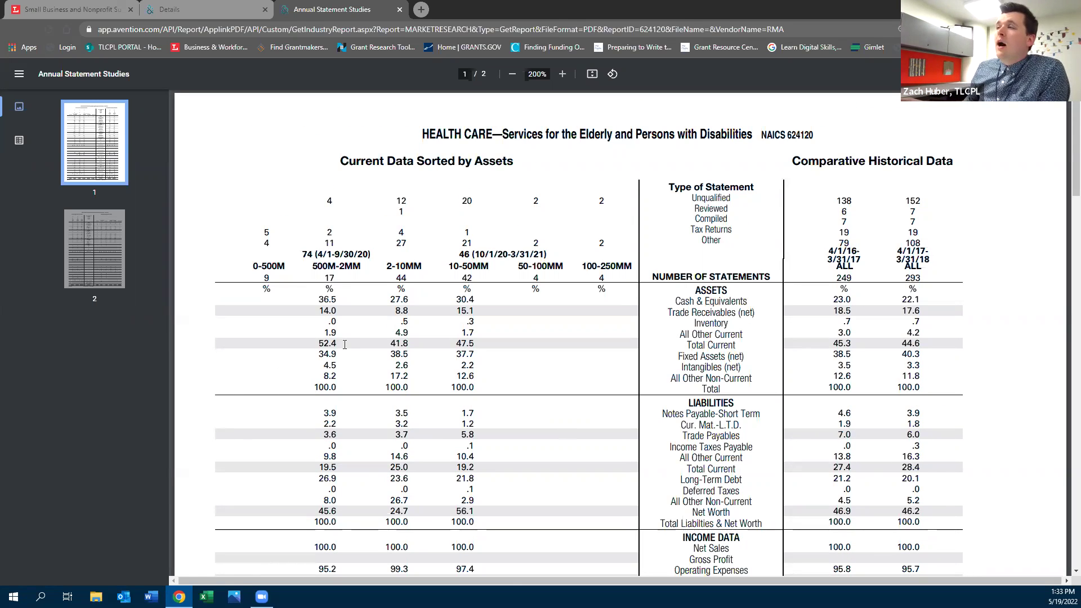
click(213, 5)
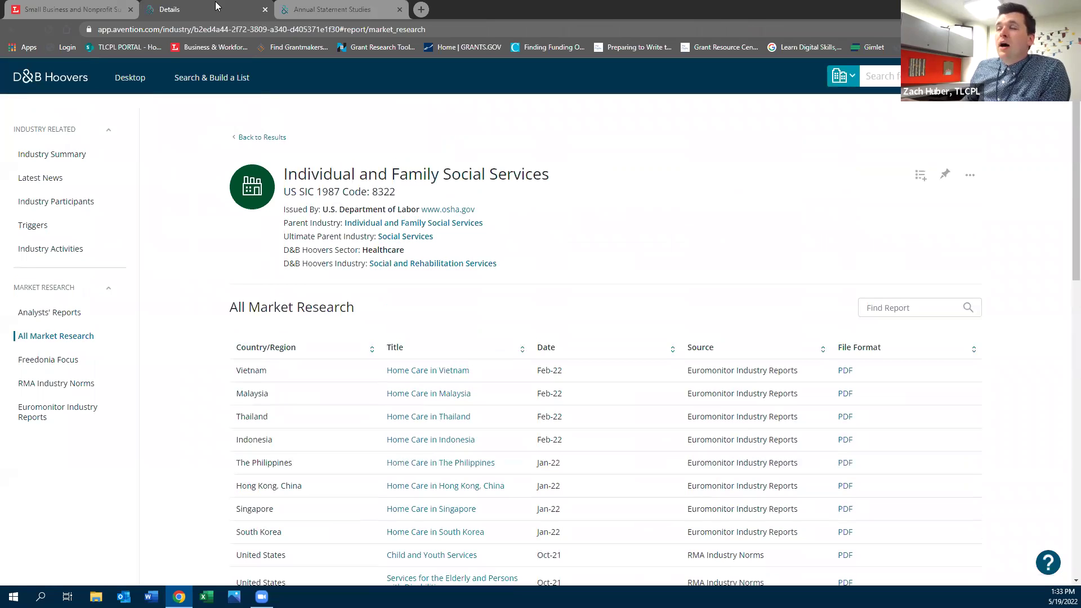
Close the Details and report tabs, then open Gale eBooks from the Small Business database list
click(265, 11)
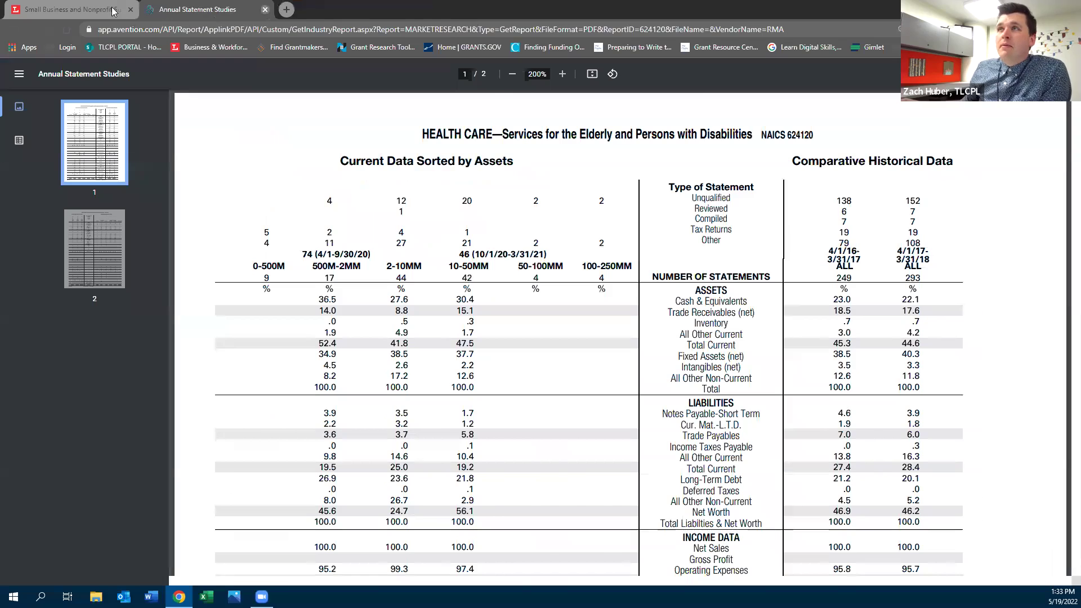
click(265, 11)
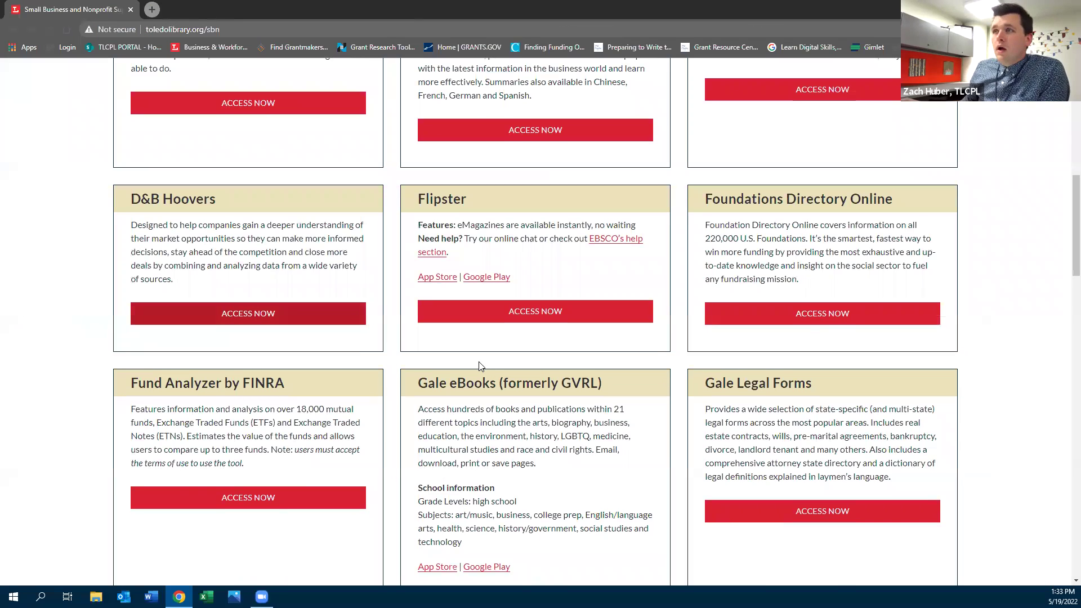
scroll(486, 366, down, 1)
drag(704, 144, 896, 141)
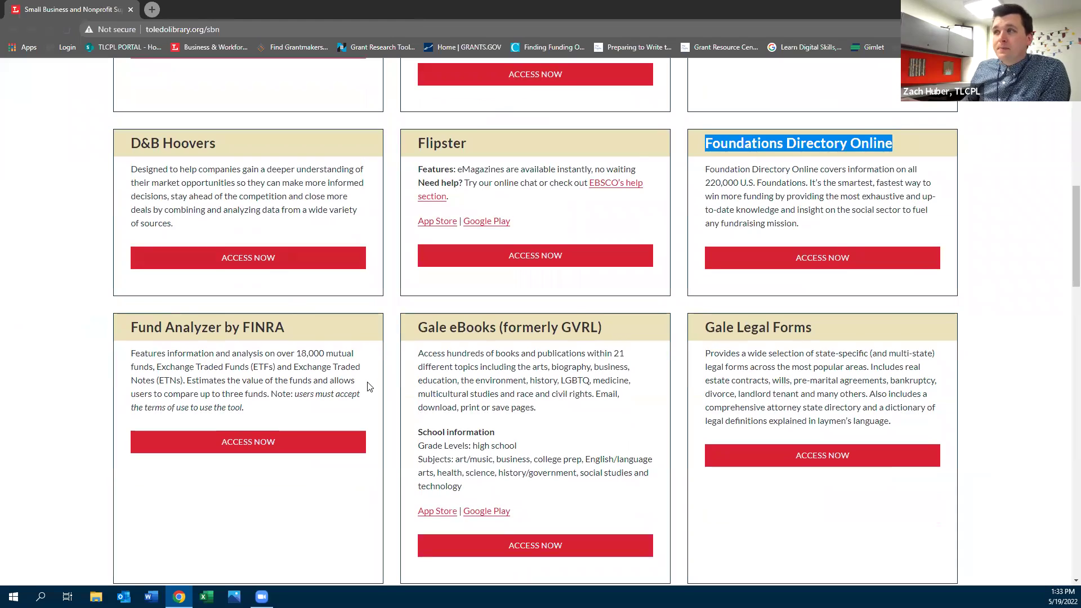
scroll(562, 469, down, 2)
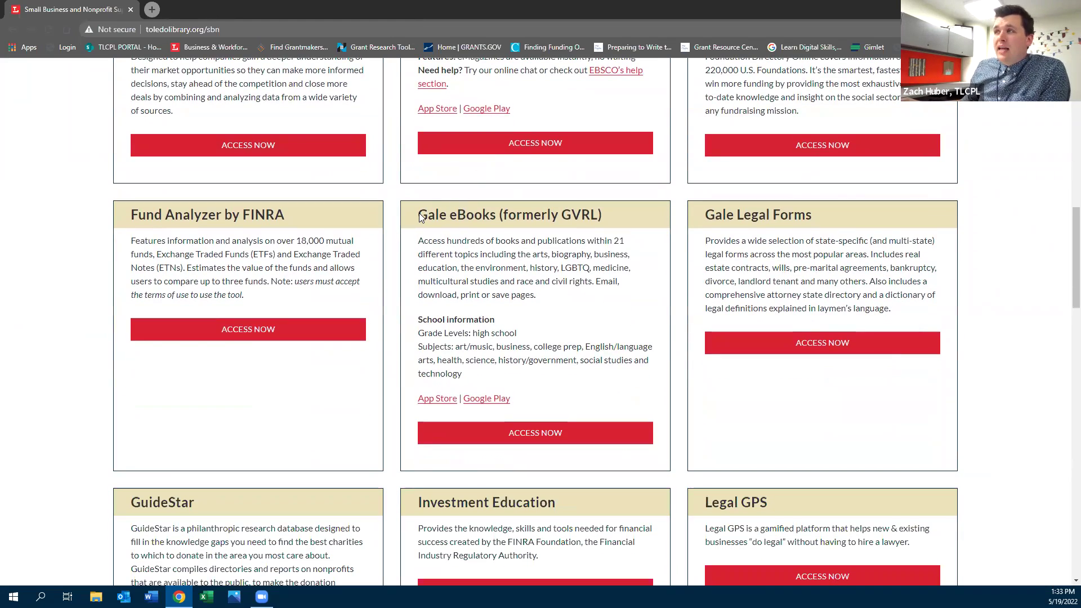
click(510, 435)
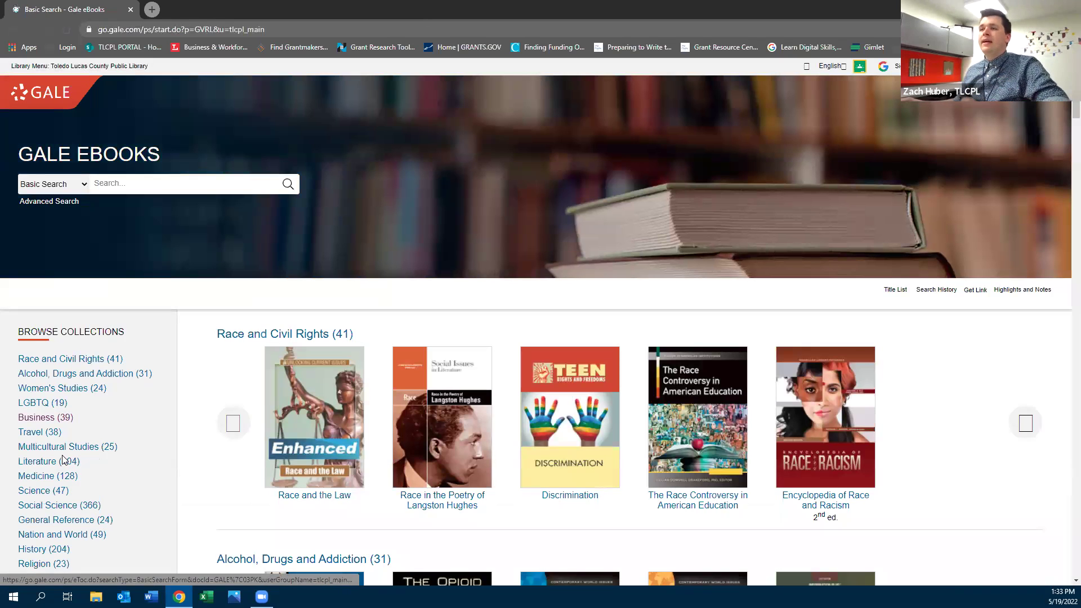
Go to the Business collection, open the Business Plans Handbook series, and focus Search Within Series
click(48, 420)
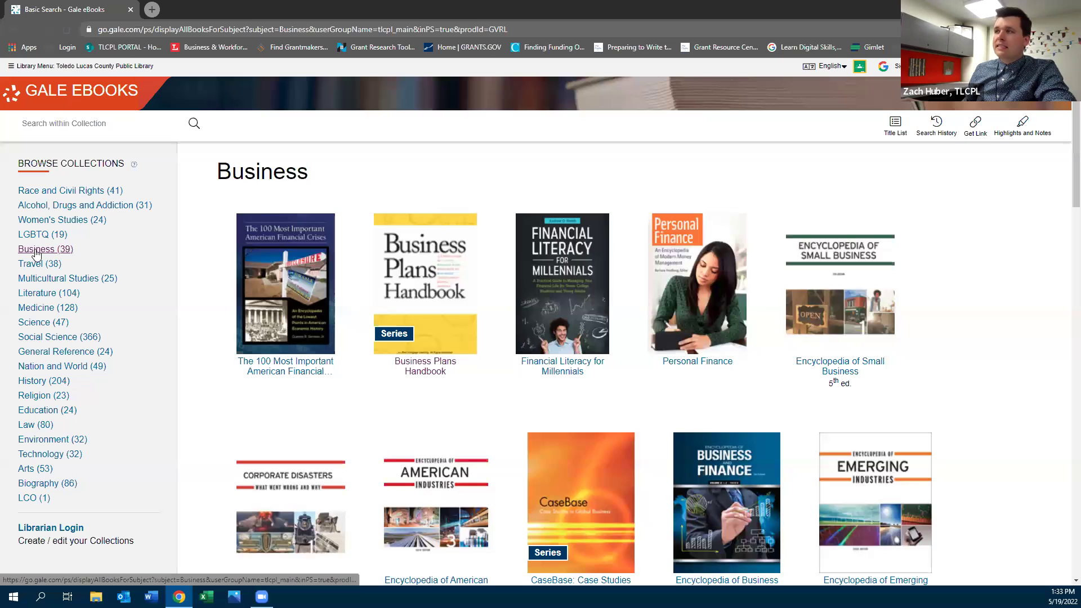
click(439, 371)
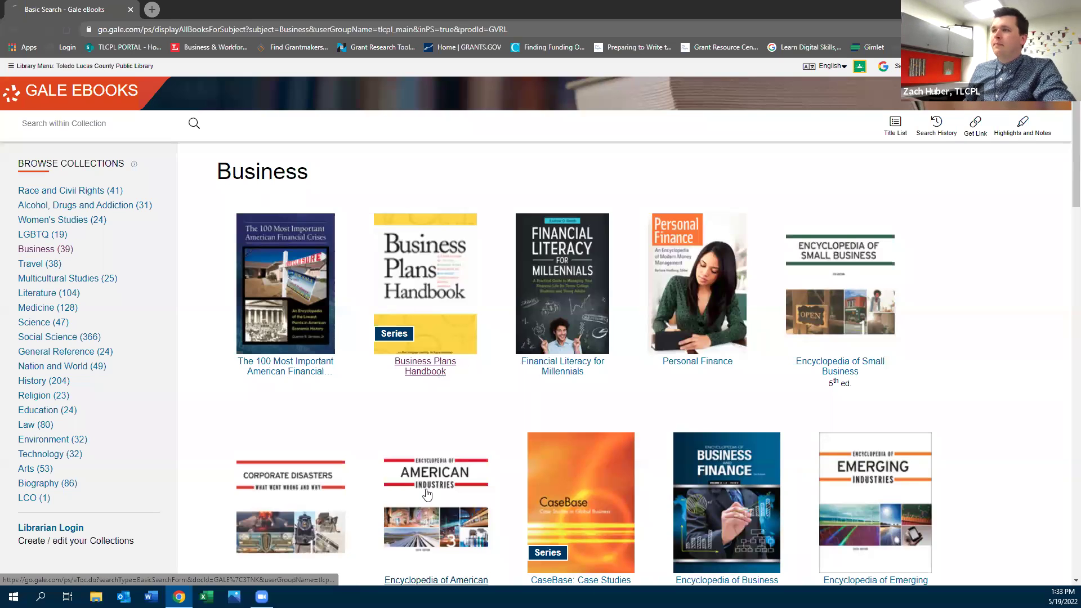
click(841, 180)
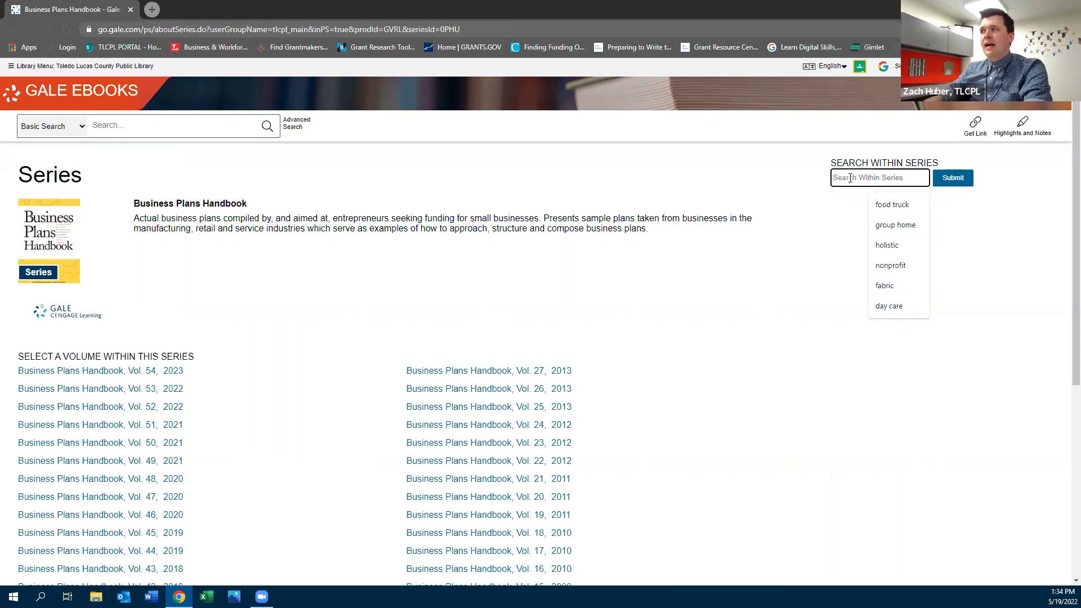
Search the series for 'care', scan the 389 results, and open the Vol. 35 Mentally Disabled Care Facility plan
text(care)
key(Return)
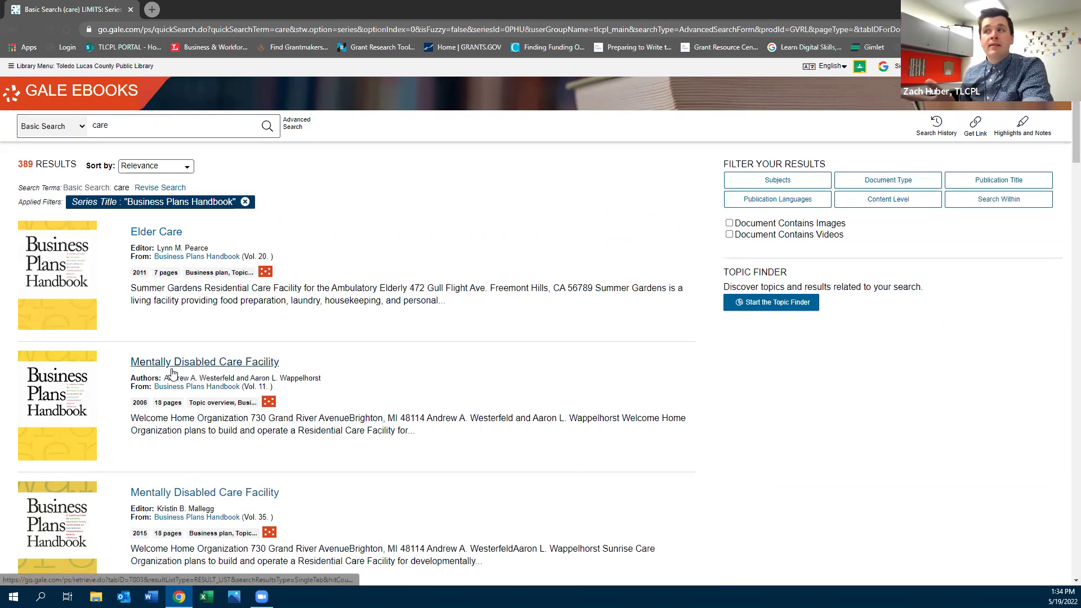
scroll(183, 394, down, 2)
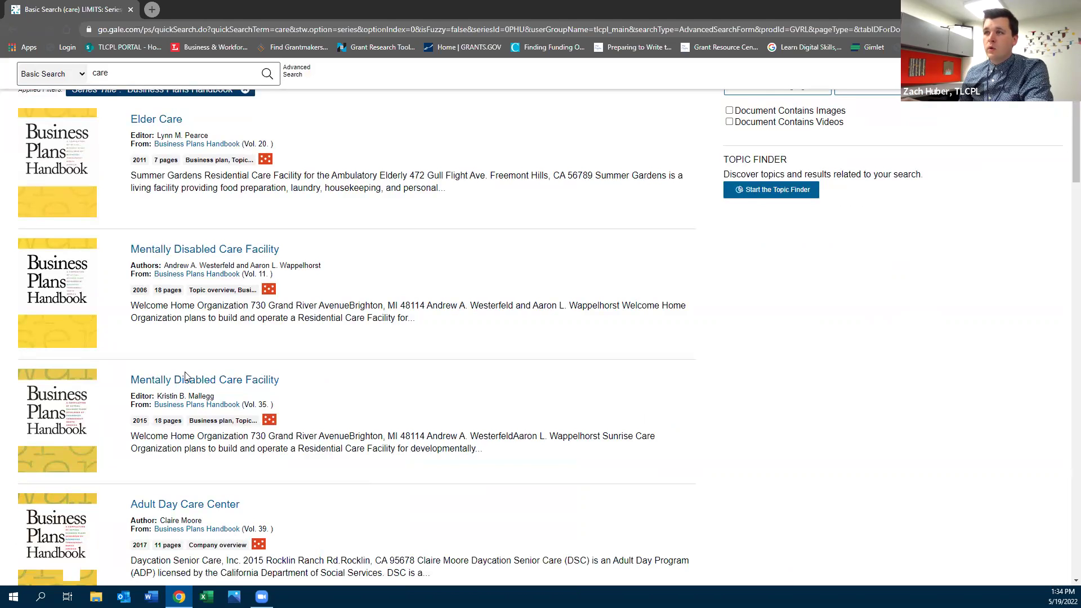
scroll(185, 376, down, 3)
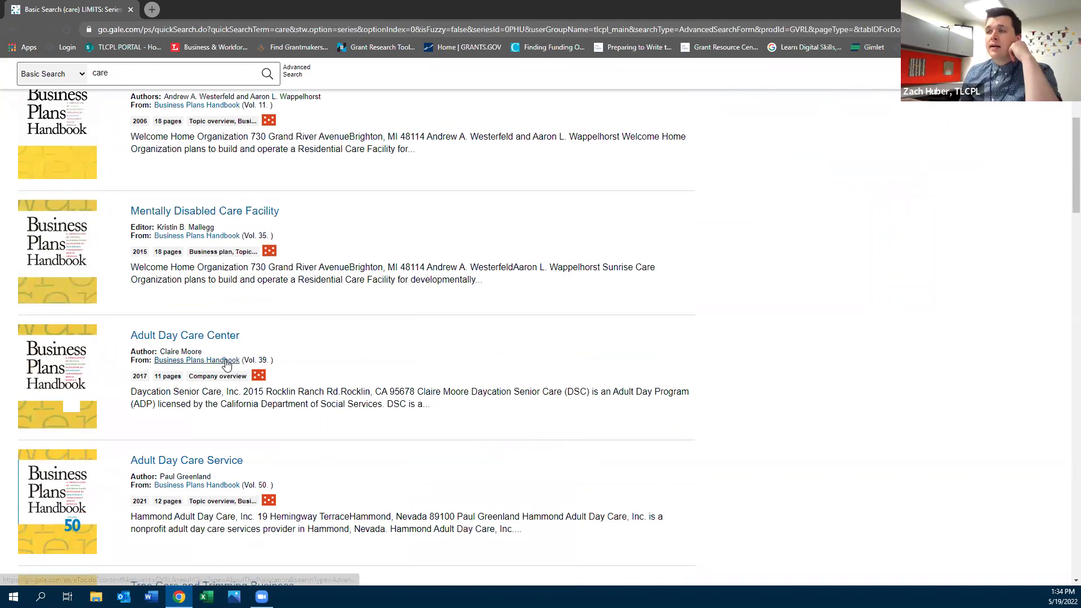
scroll(226, 365, down, 4)
scroll(249, 452, down, 2)
scroll(249, 452, down, 4)
scroll(290, 477, down, 7)
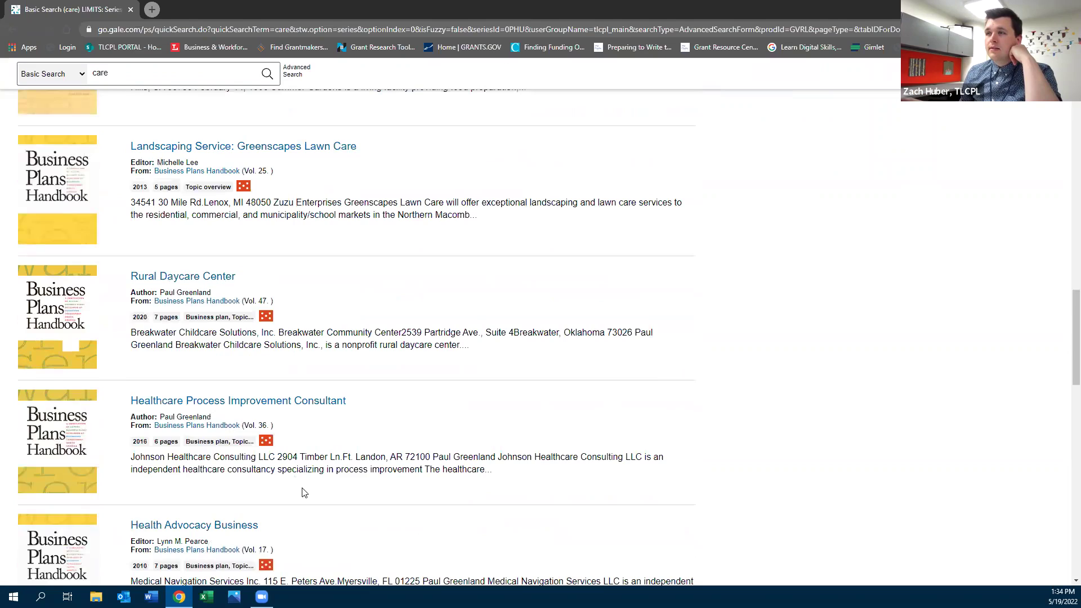
scroll(299, 489, up, 20)
scroll(287, 471, up, 3)
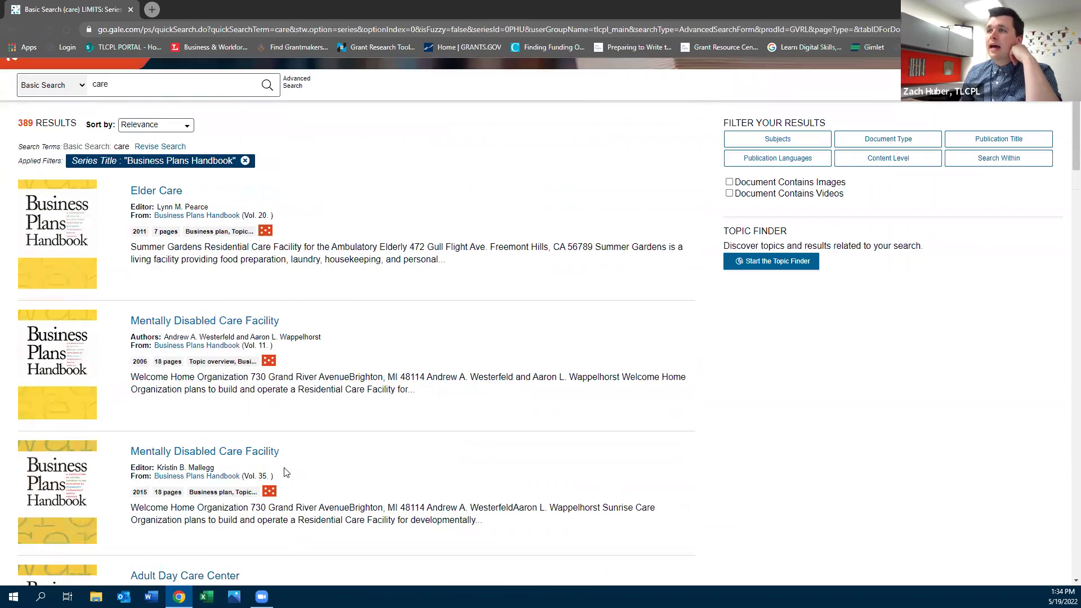
click(162, 493)
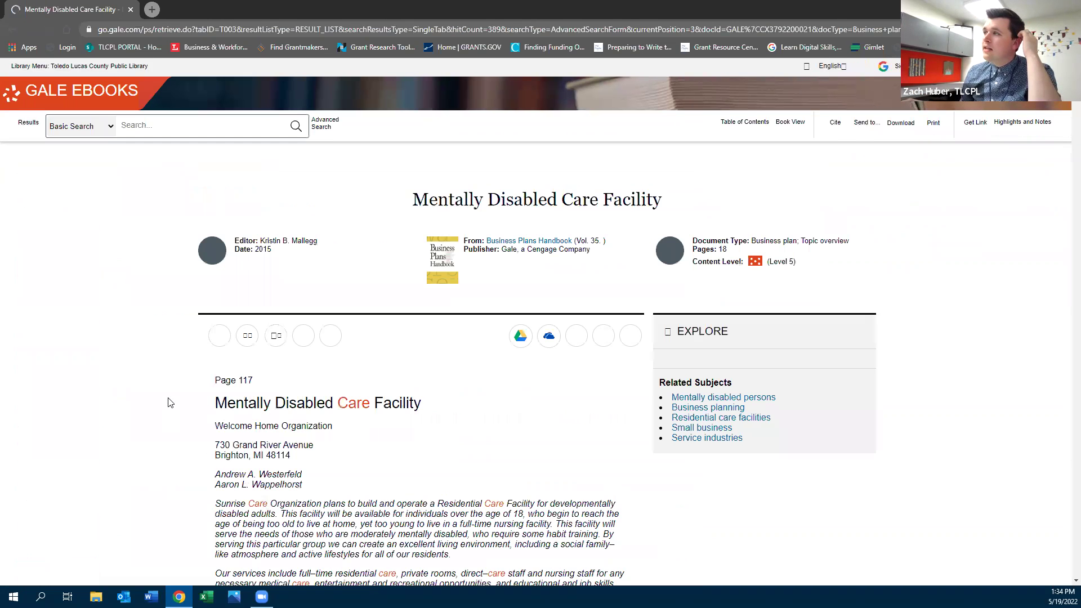
Read down through the plan's facility layout, Business Strategy and Business Model sections
scroll(175, 404, down, 3)
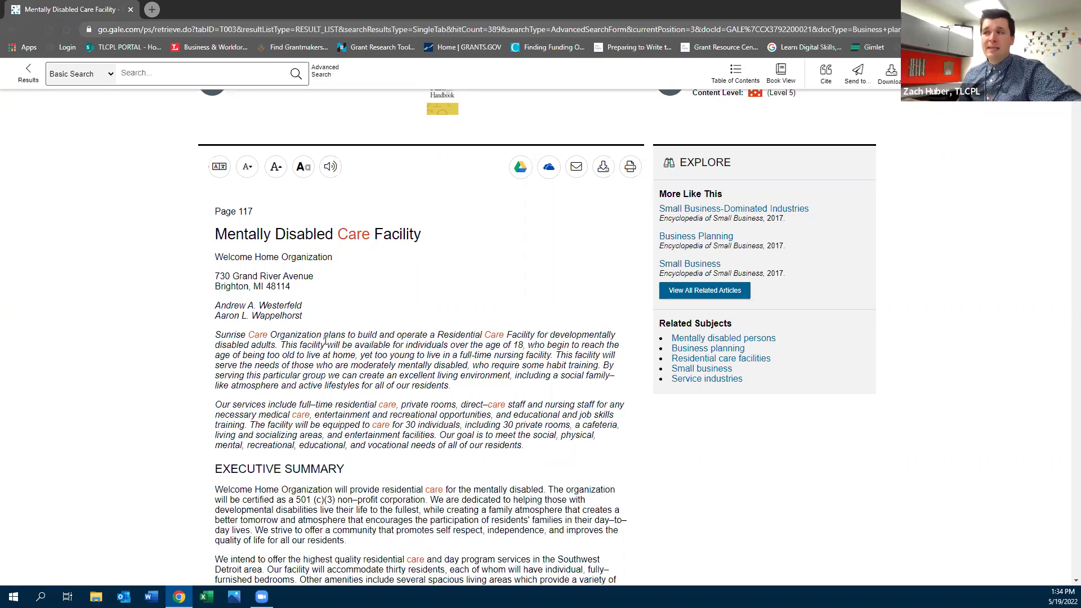
scroll(325, 341, down, 7)
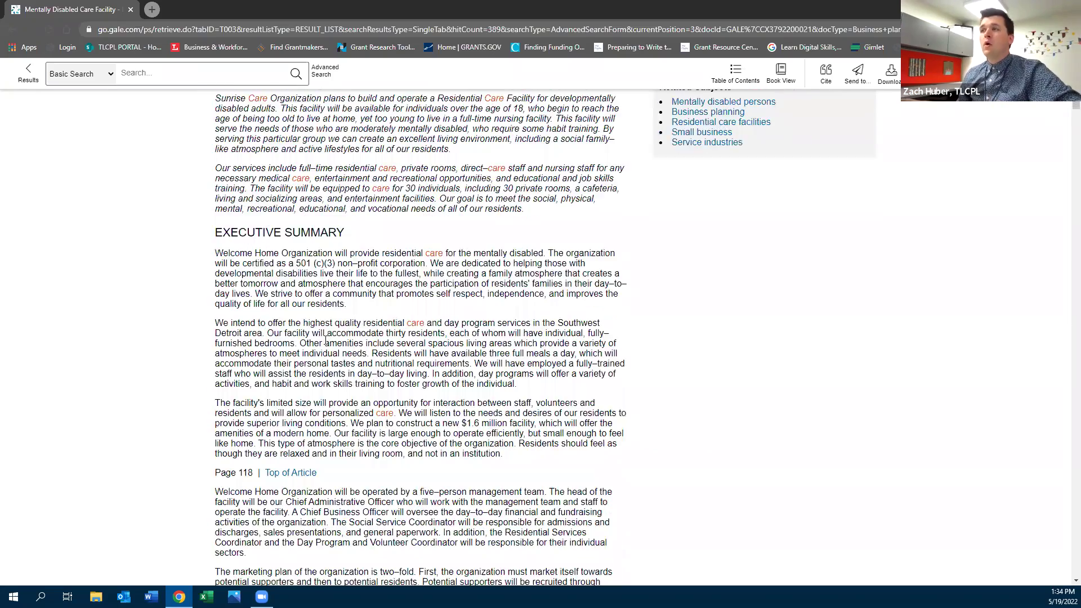
scroll(325, 341, down, 6)
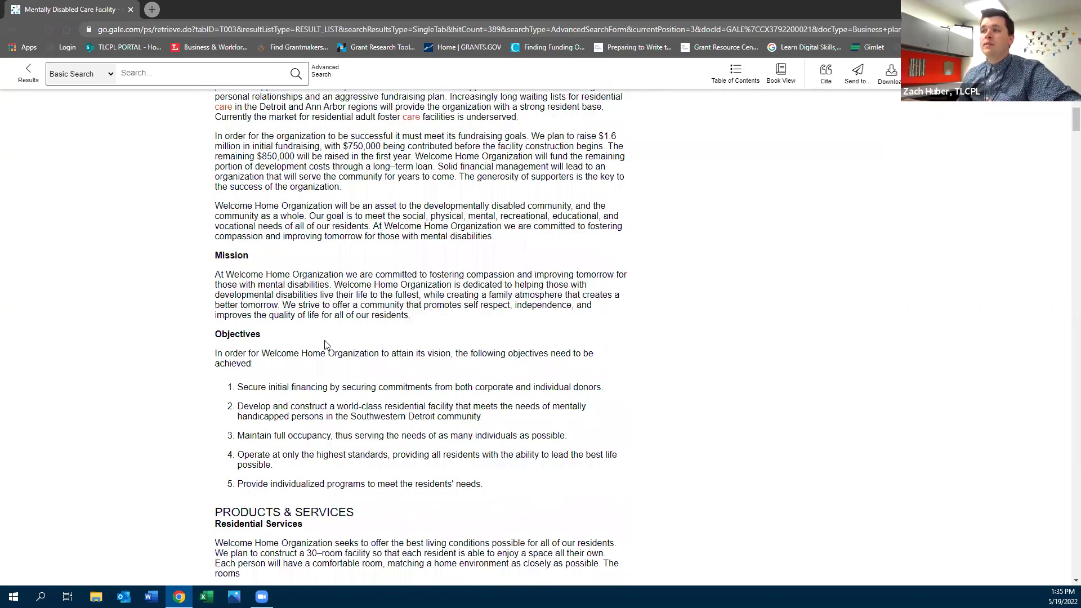
scroll(325, 343, down, 7)
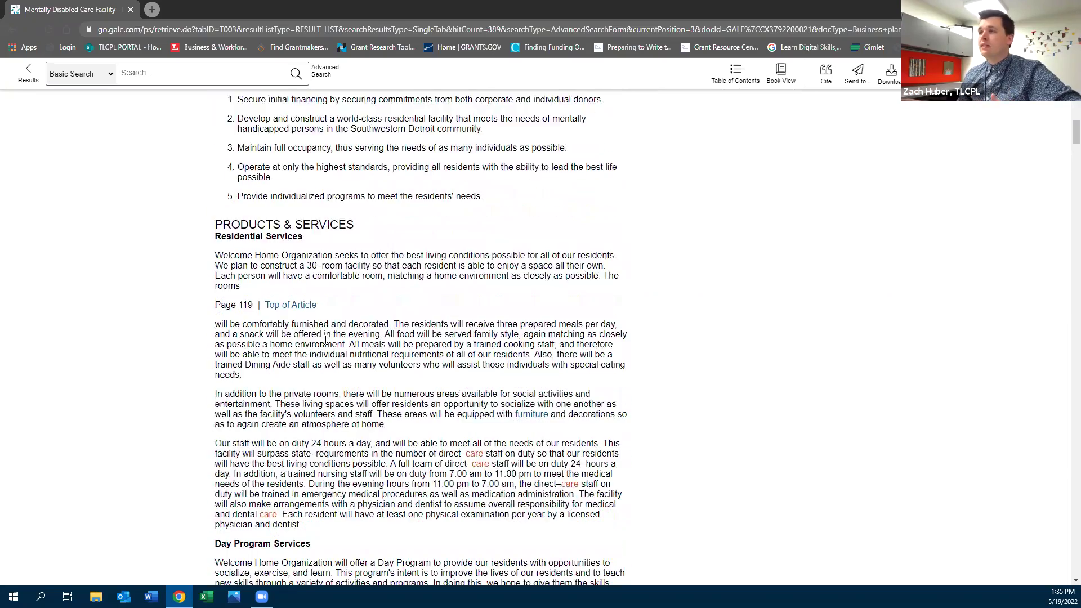
scroll(325, 341, down, 13)
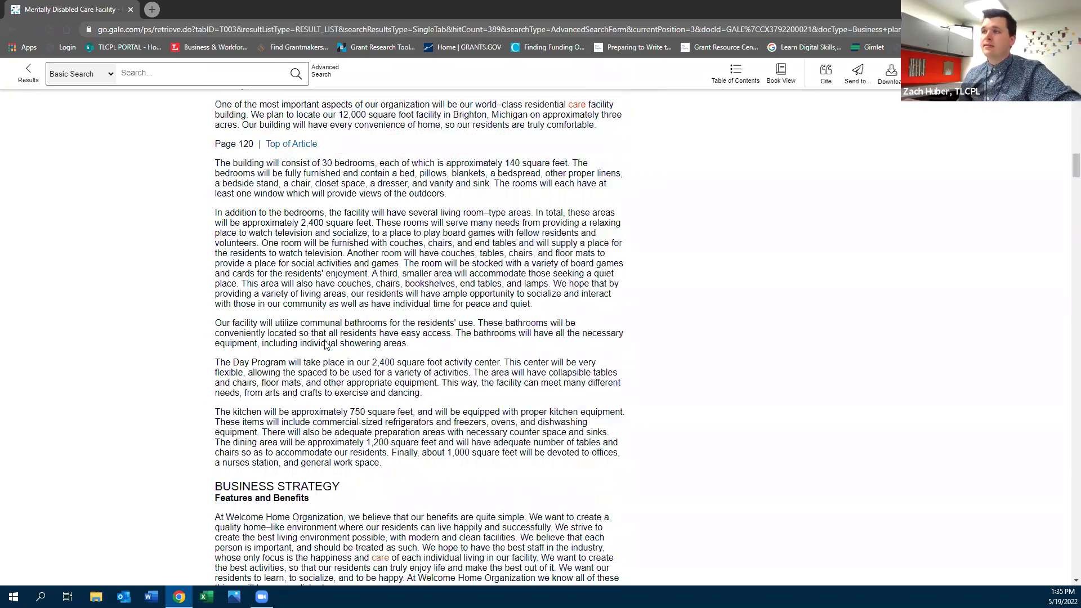
scroll(326, 341, down, 1)
scroll(325, 341, down, 2)
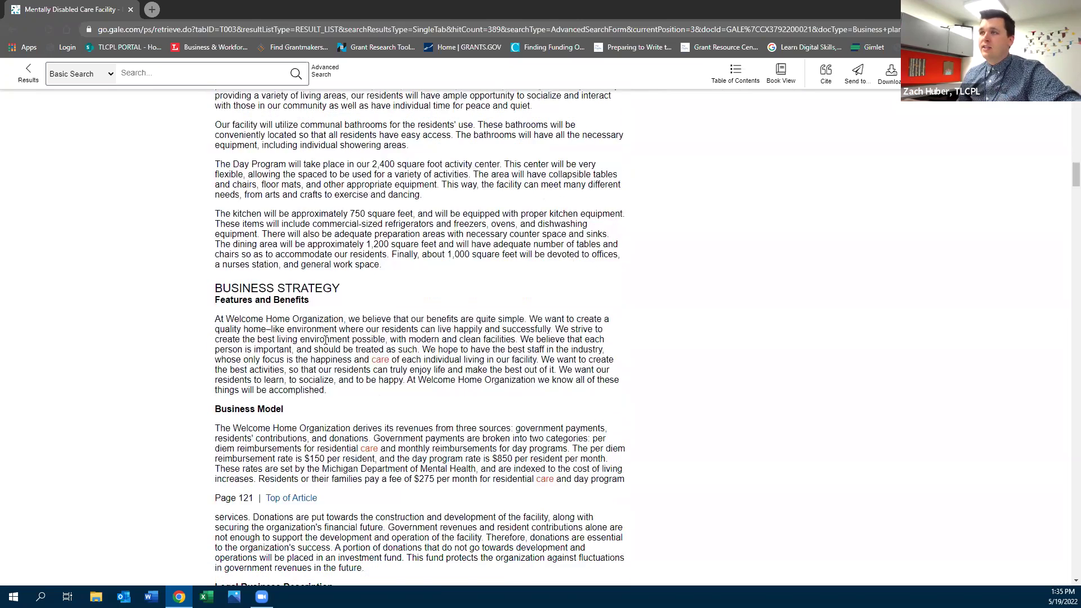
scroll(325, 341, up, 2)
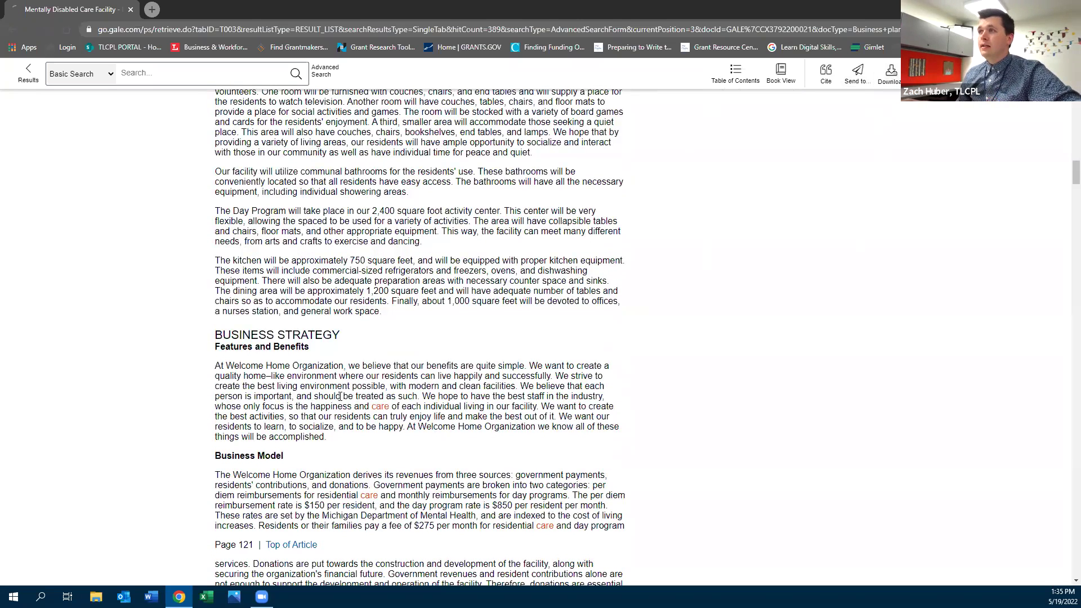
Open the downloaded Mentally_Disabled_Care_Facilit.PDF and move to page 8's Market Analysis
click(67, 564)
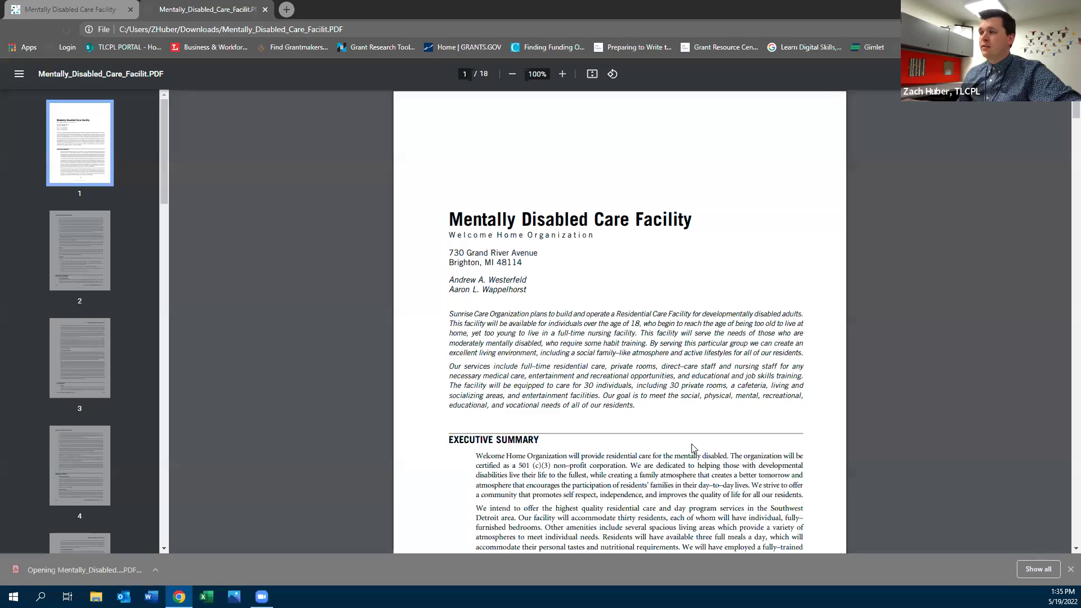
scroll(692, 396, down, 4)
scroll(693, 396, down, 19)
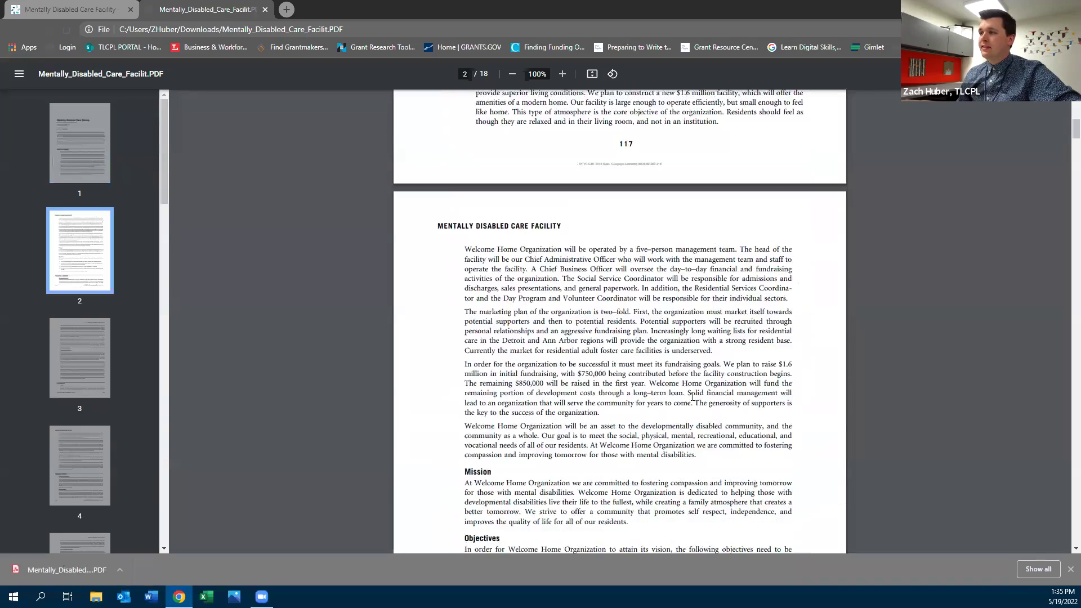
scroll(692, 395, down, 5)
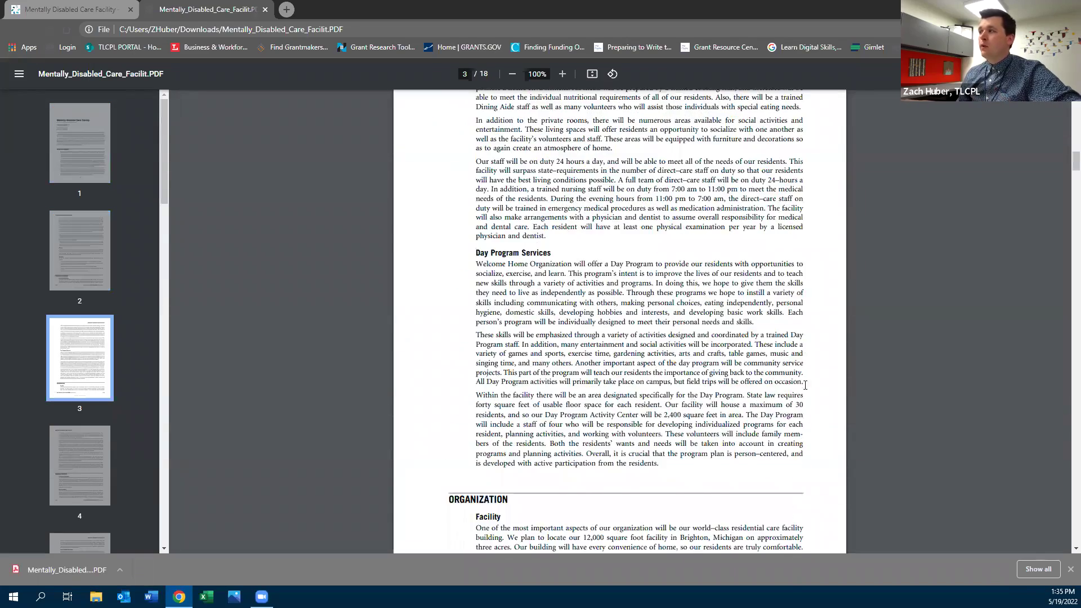
drag(1065, 190, 1066, 309)
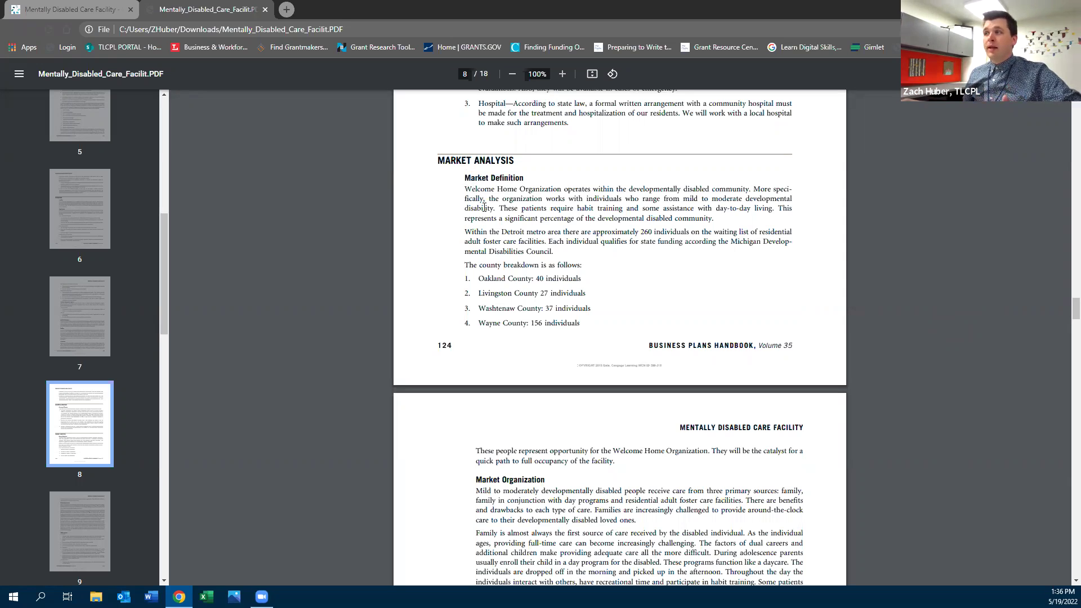
Highlight the SWOT Analysis and Customers criteria passages in the PDF
scroll(484, 209, down, 1)
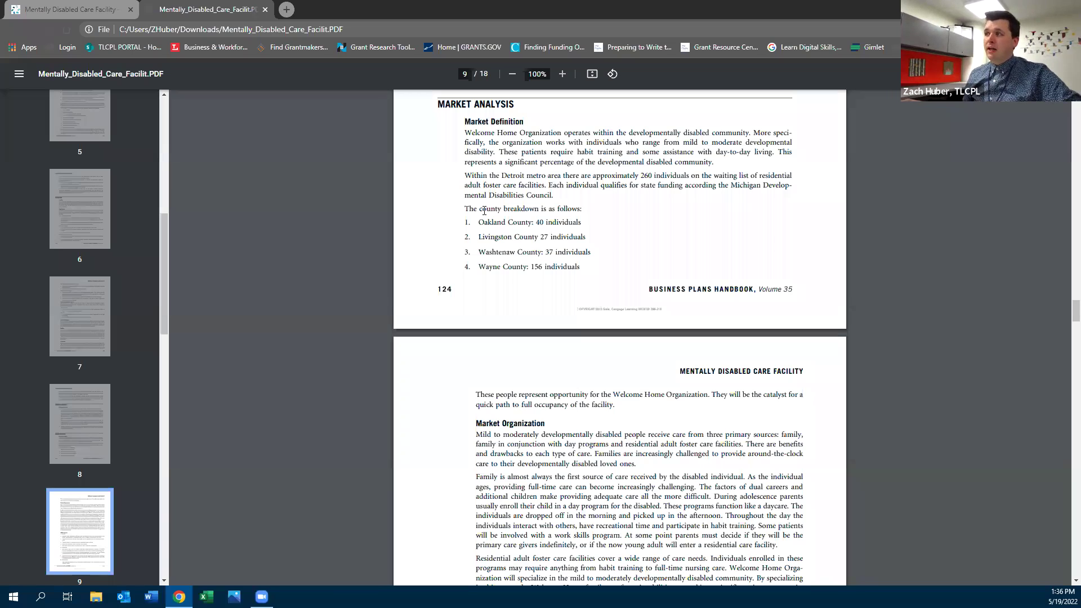
scroll(484, 211, down, 6)
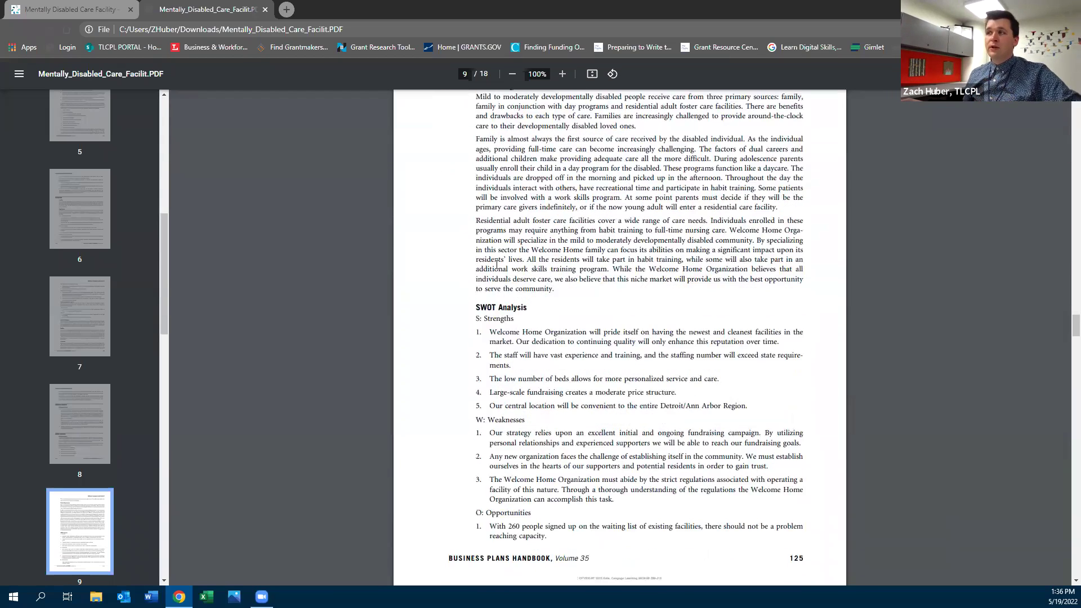
drag(481, 309, 630, 545)
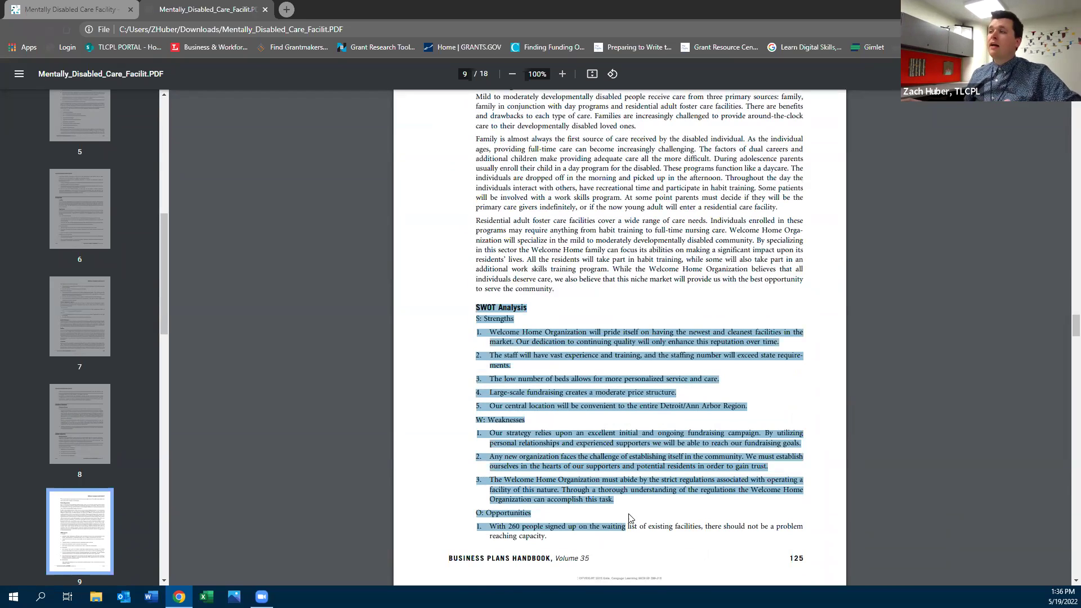
scroll(639, 549, down, 2)
click(639, 387)
scroll(640, 386, down, 7)
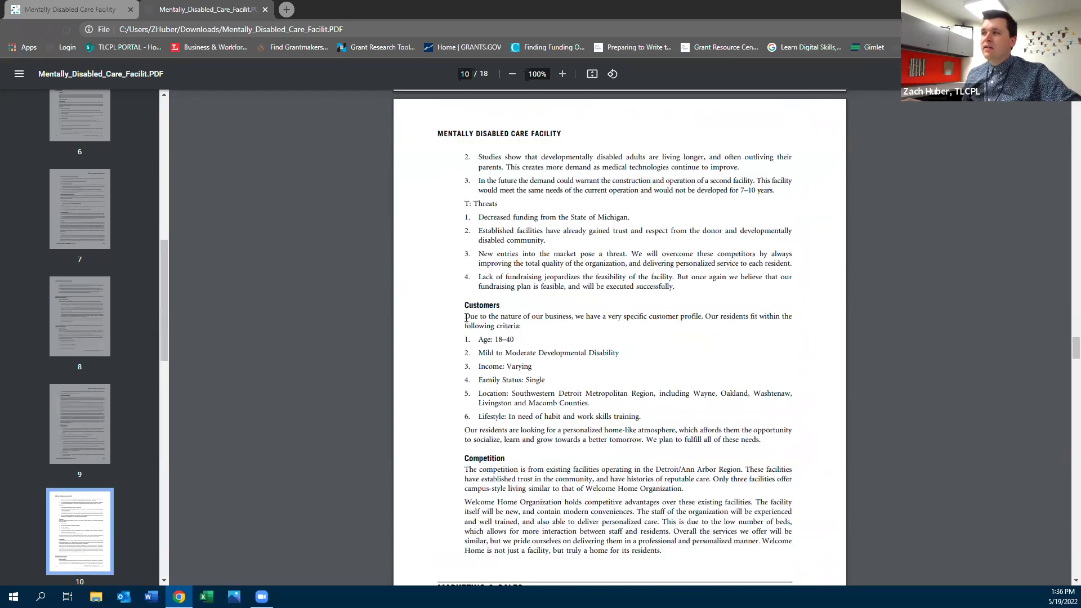
drag(527, 351, 779, 445)
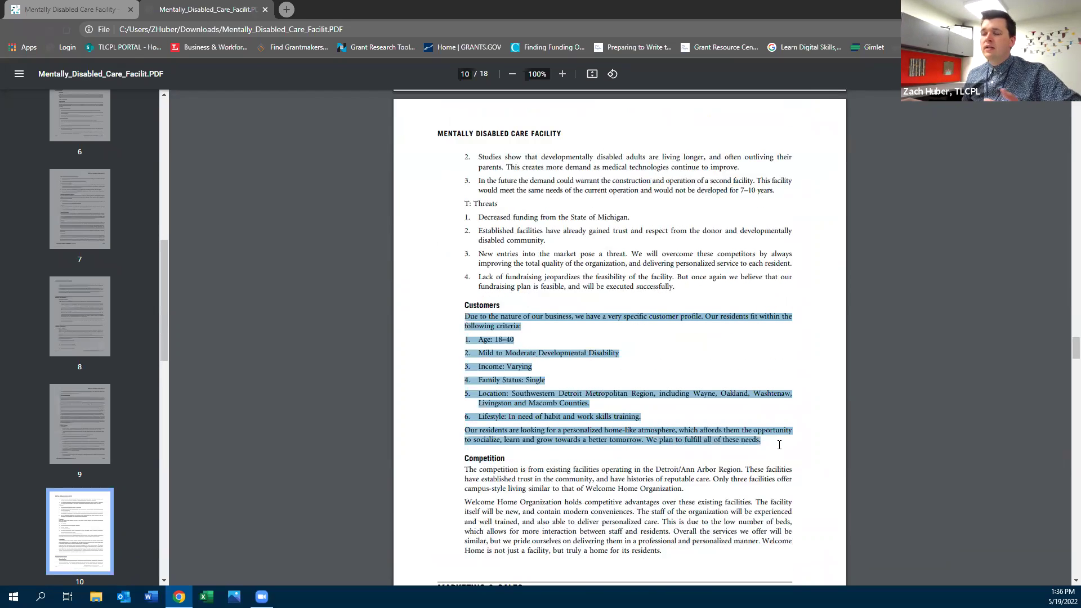
click(646, 359)
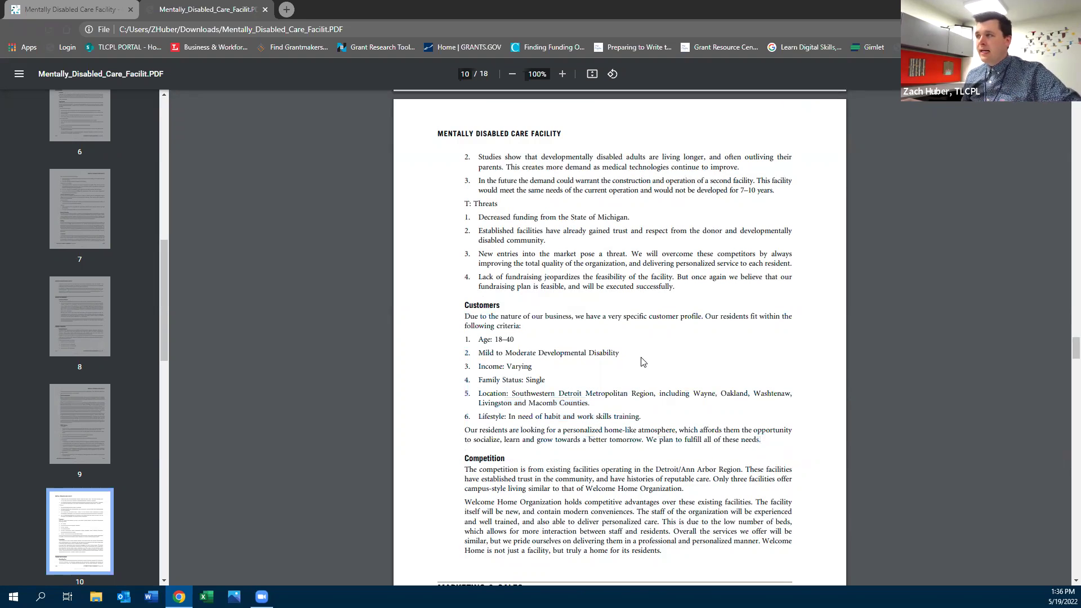
Select the Competition paragraphs and continue reading further into the plan
scroll(643, 361, down, 2)
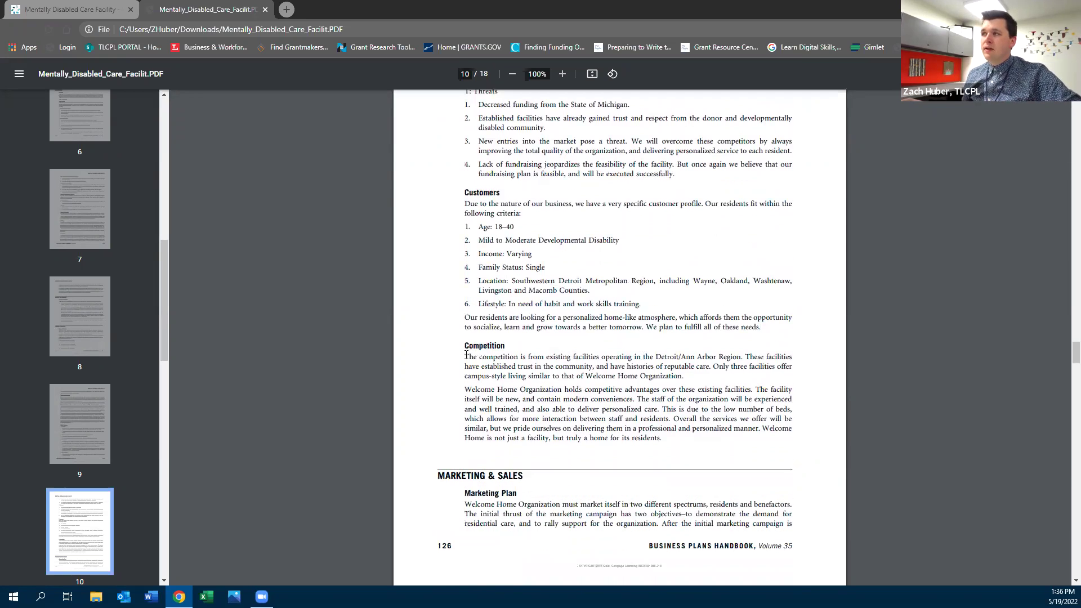
drag(466, 355, 750, 449)
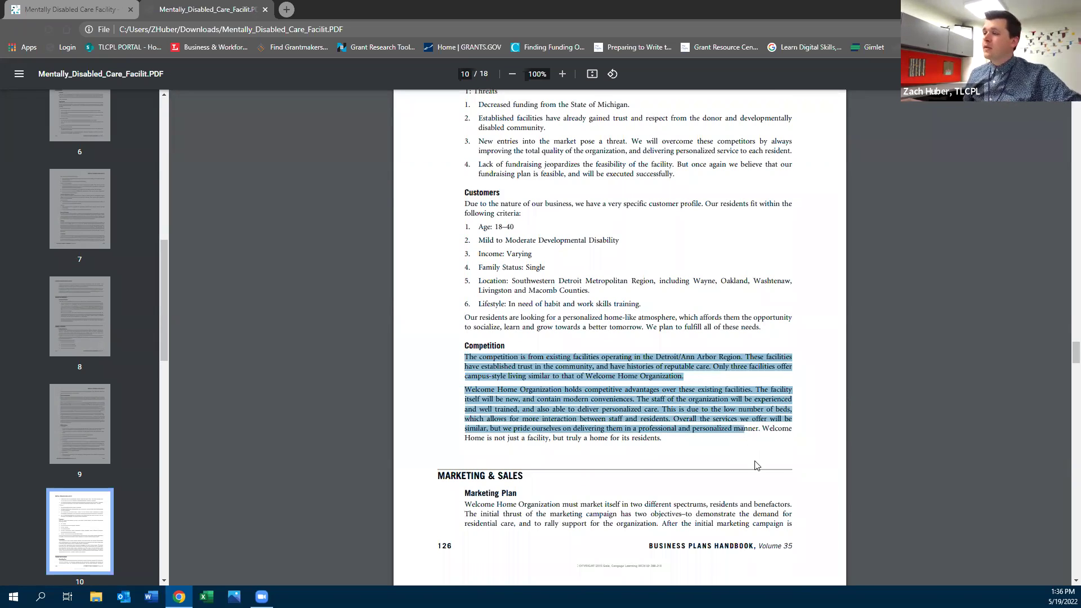
scroll(756, 465, down, 5)
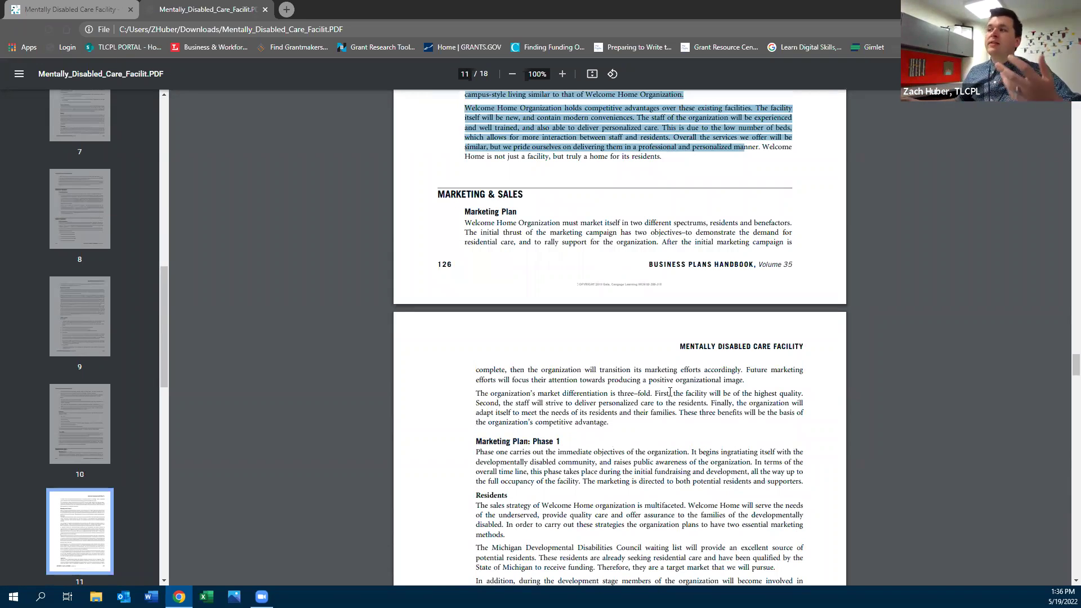
scroll(670, 392, down, 2)
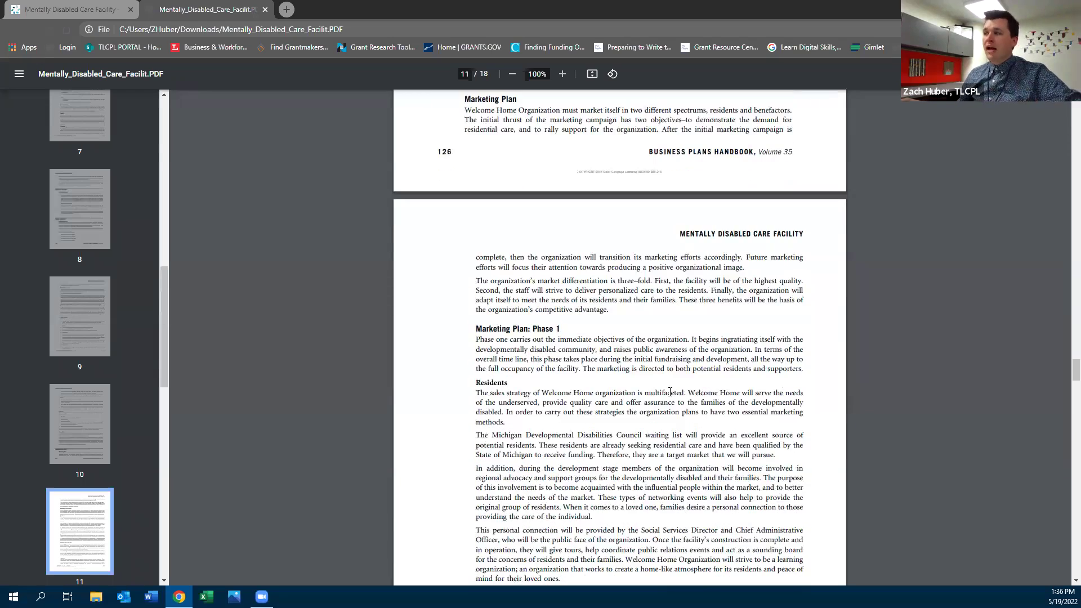
scroll(669, 391, down, 5)
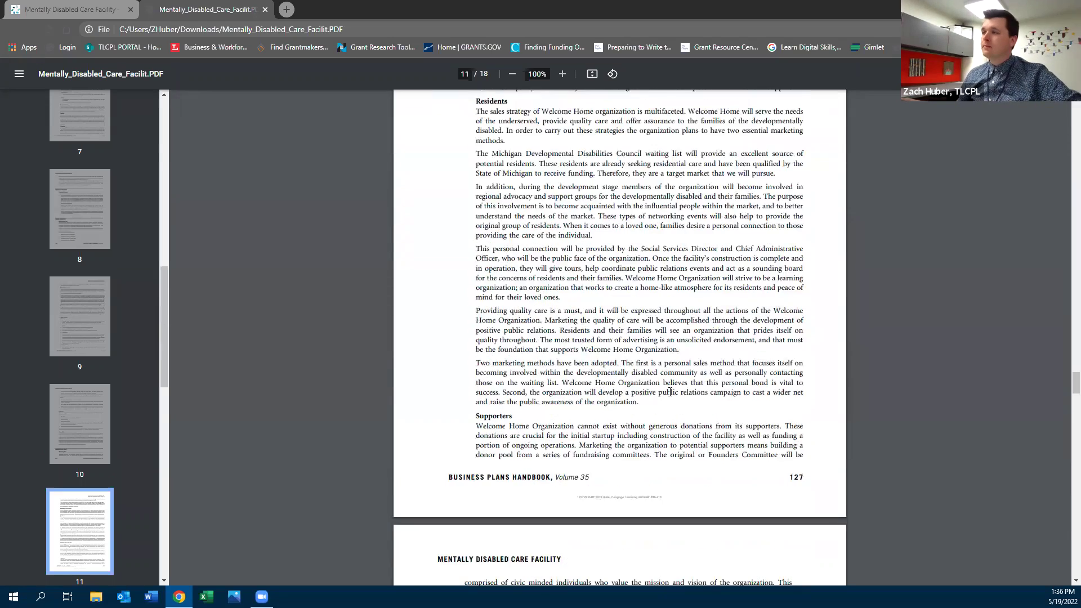
scroll(670, 391, down, 10)
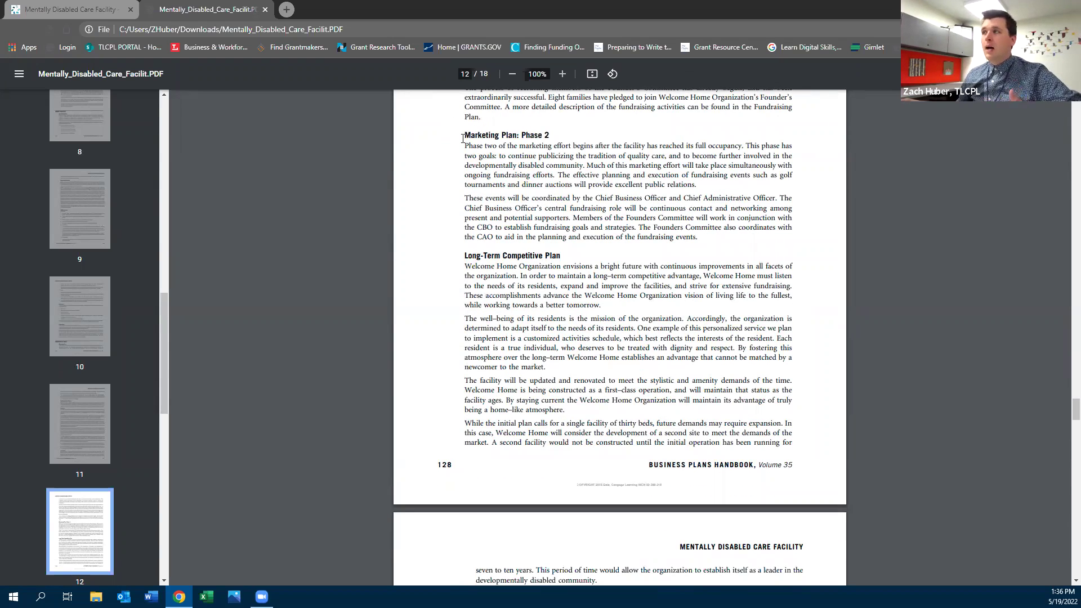
scroll(485, 187, down, 7)
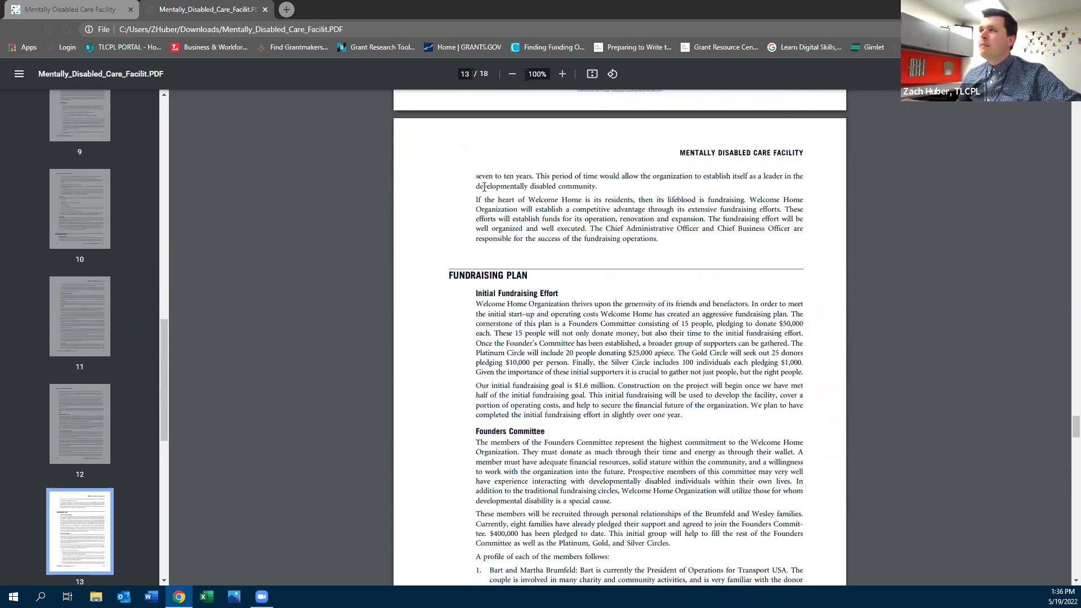
scroll(483, 187, down, 1)
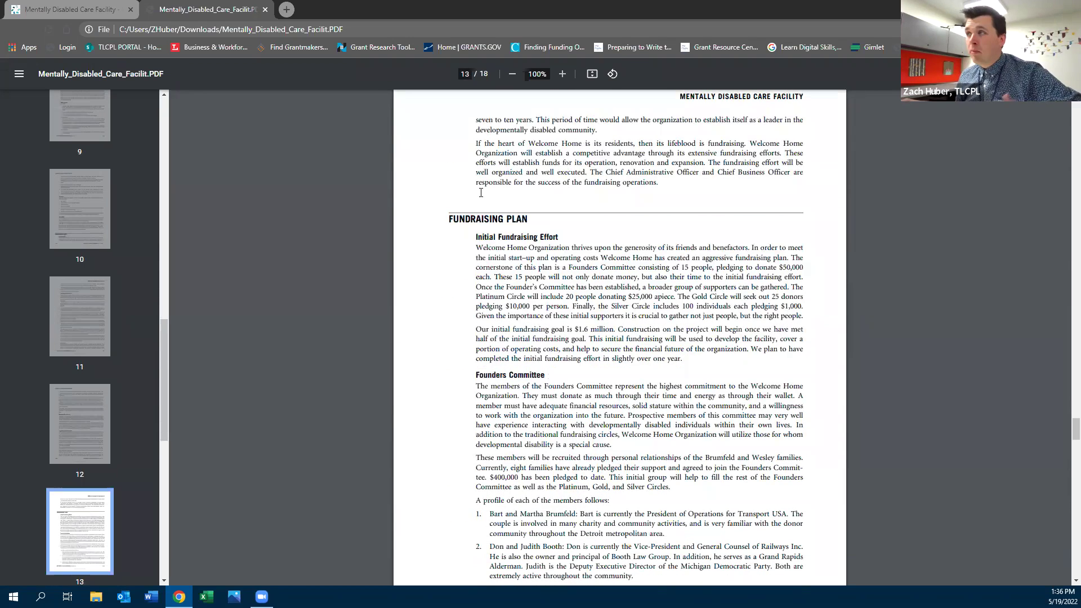
Highlight the Initial Fundraising Effort passage, read to page 18, then return to page 1
drag(476, 237, 679, 396)
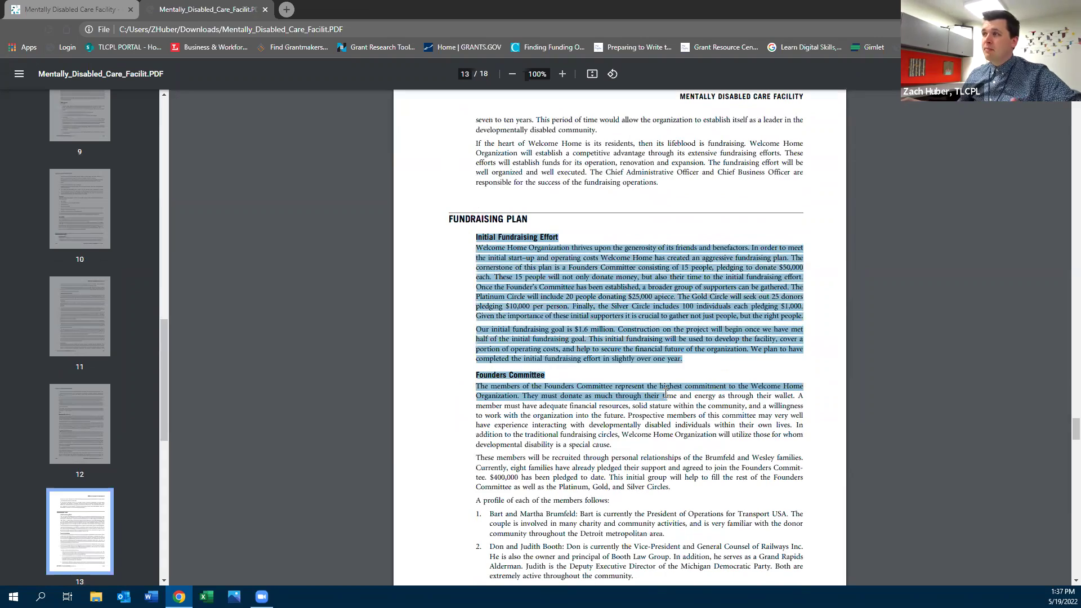
click(868, 336)
scroll(768, 337, down, 12)
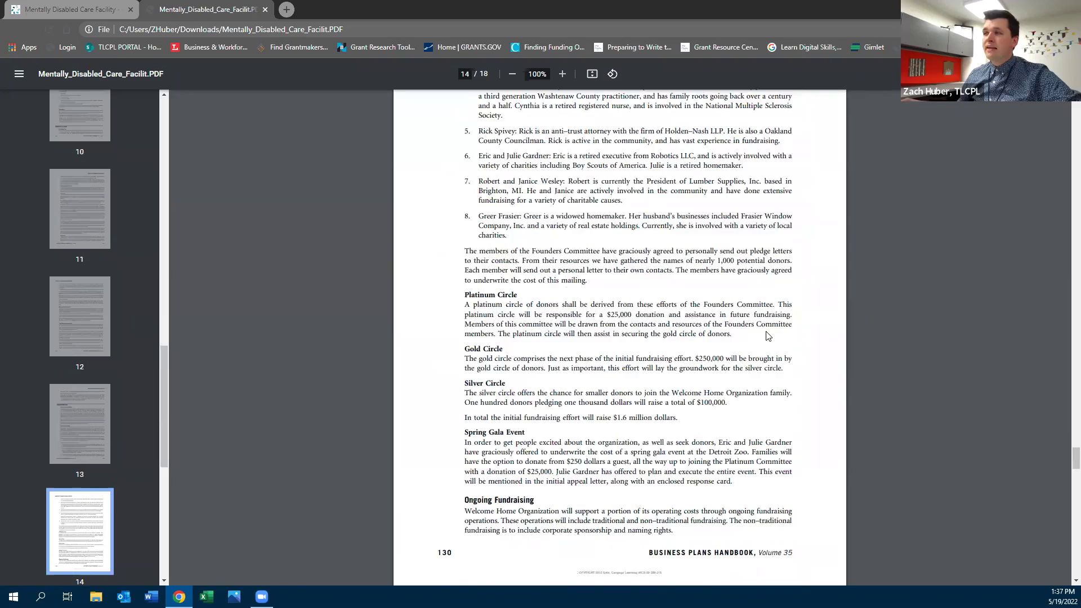
scroll(769, 336, down, 10)
scroll(766, 331, down, 9)
scroll(766, 331, down, 20)
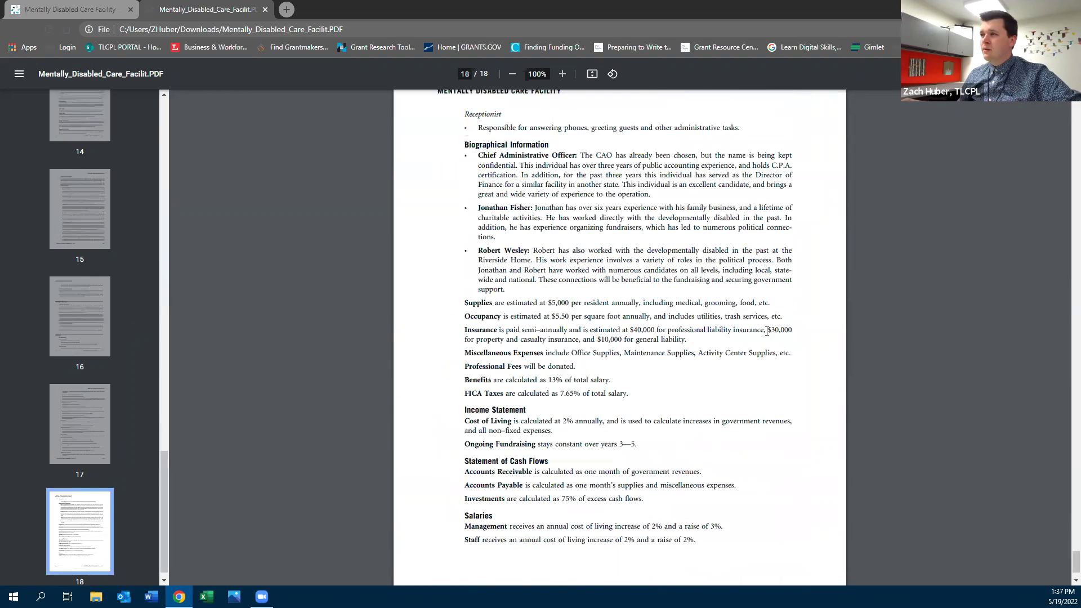
scroll(766, 331, down, 2)
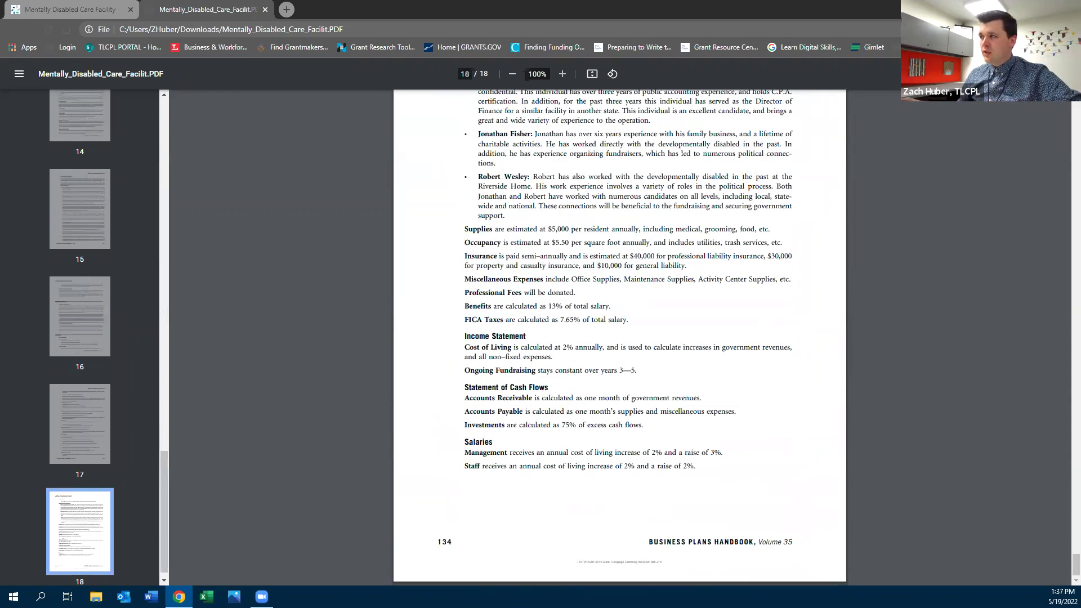
drag(1065, 571, 1064, 112)
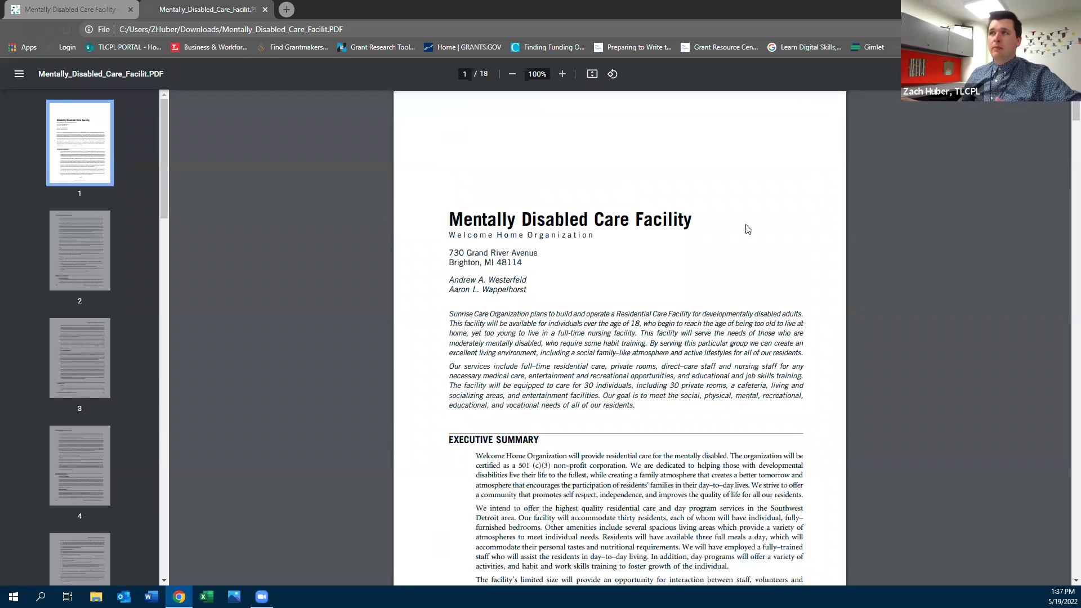
Close the PDF and go from the care results to the Gale eBooks home page
click(267, 9)
scroll(152, 231, up, 10)
scroll(158, 222, up, 10)
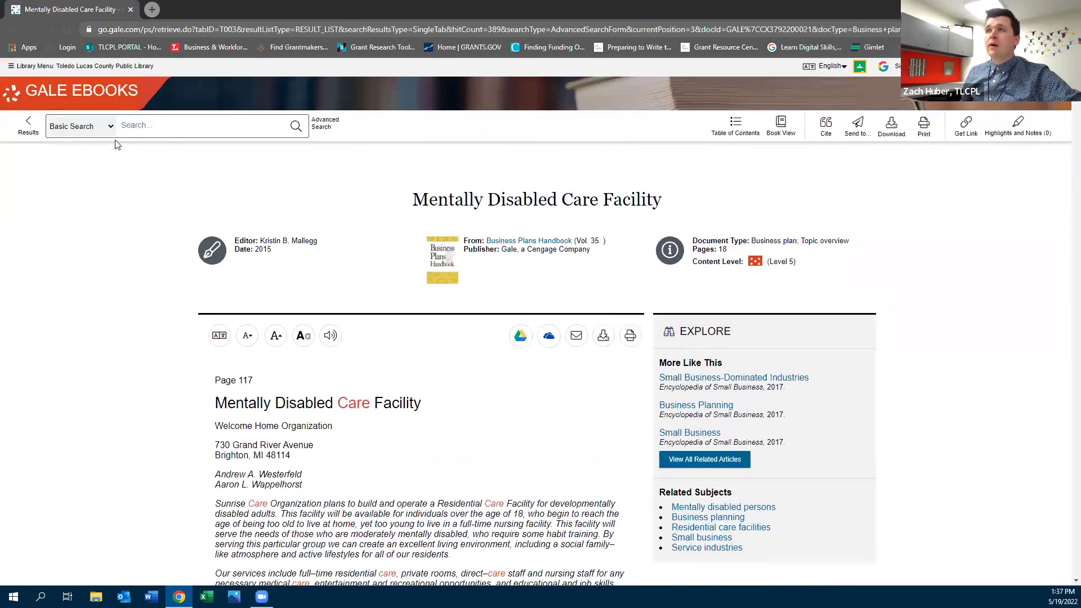
click(29, 126)
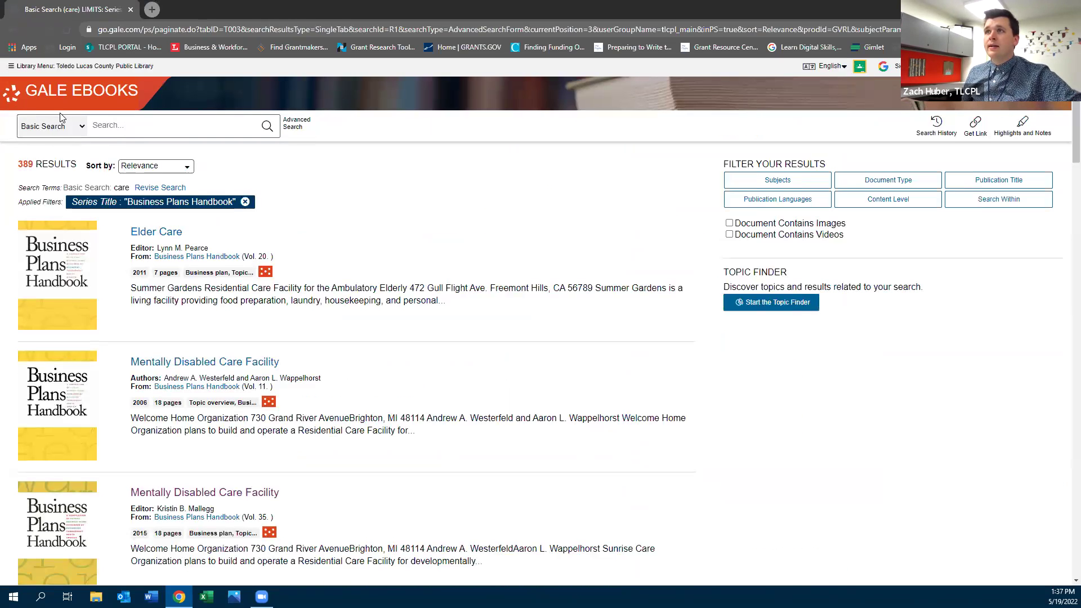
click(46, 99)
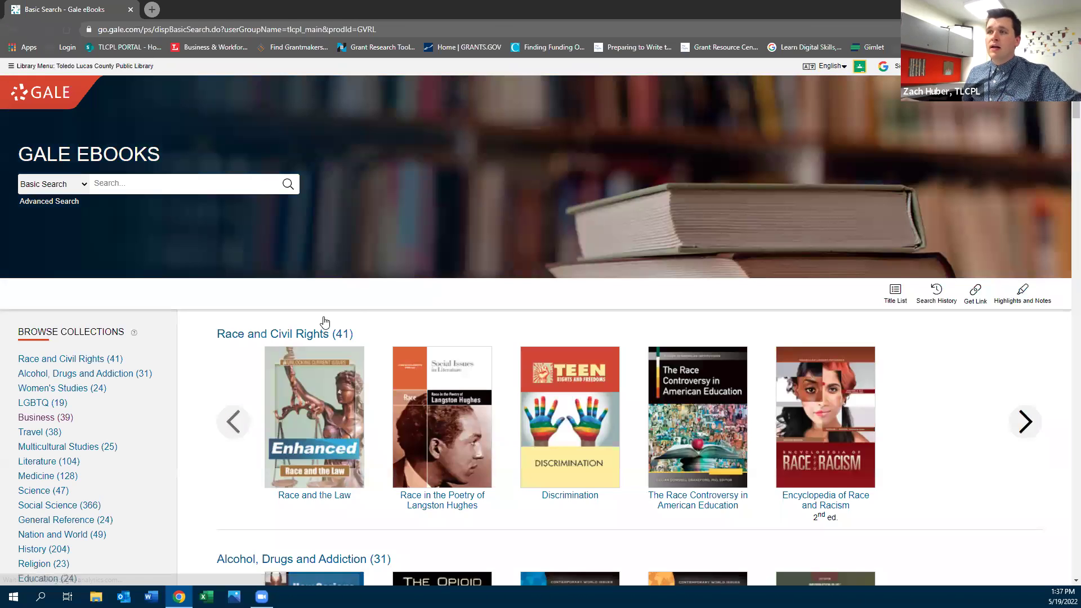
Browse forward and back through the Business (39) collection titles
scroll(325, 322, down, 2)
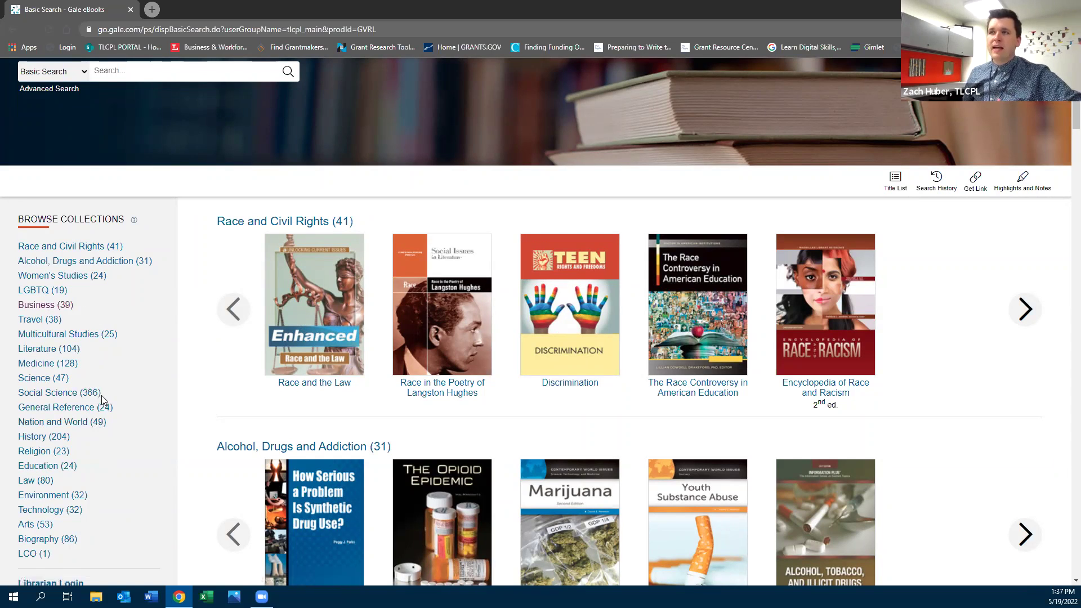
scroll(102, 395, down, 7)
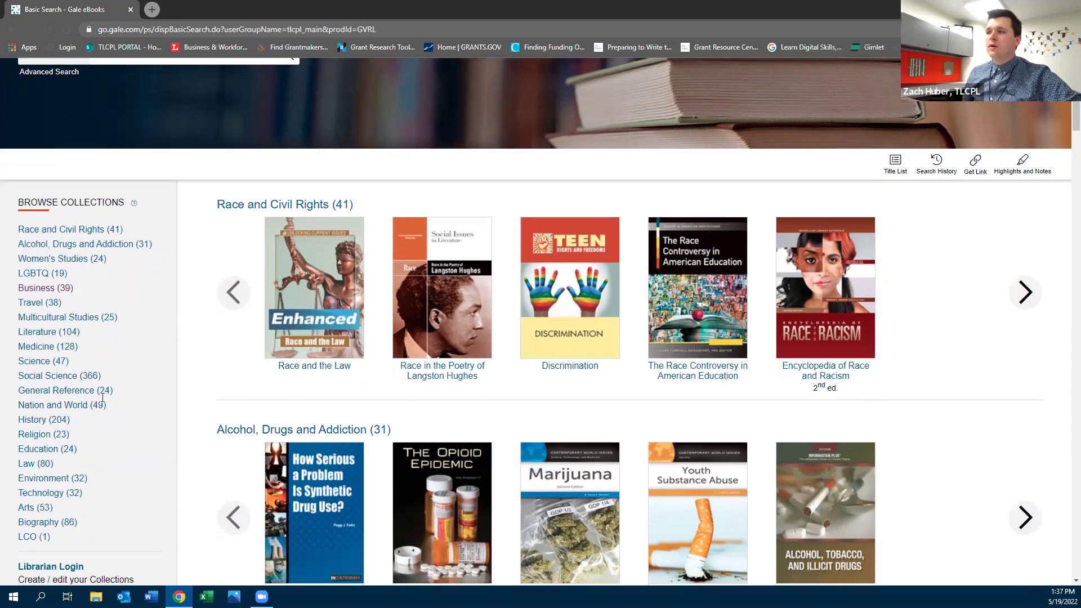
scroll(214, 345, down, 9)
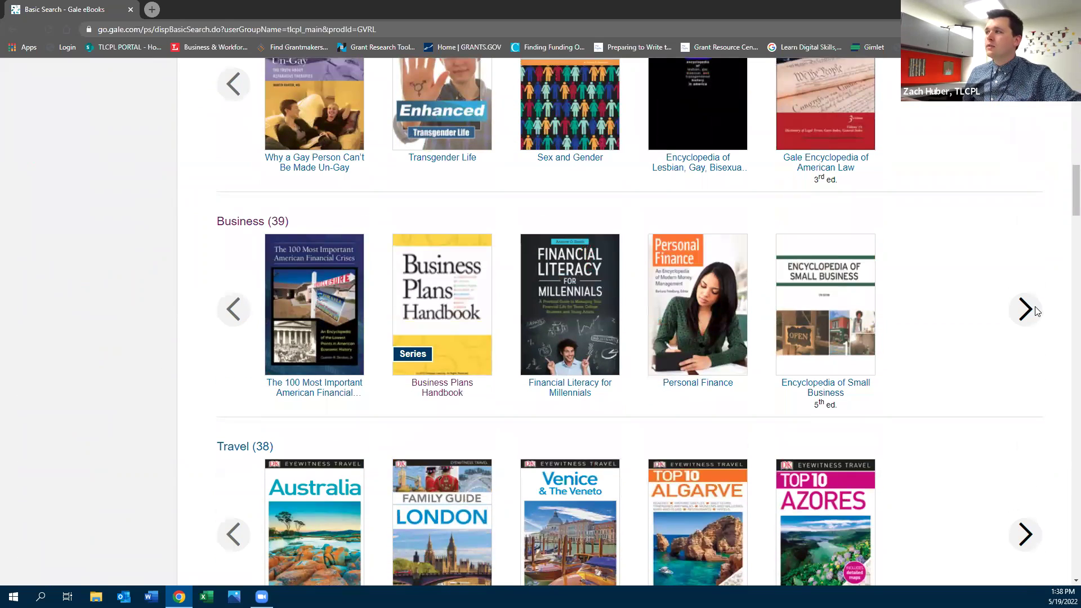
click(1029, 317)
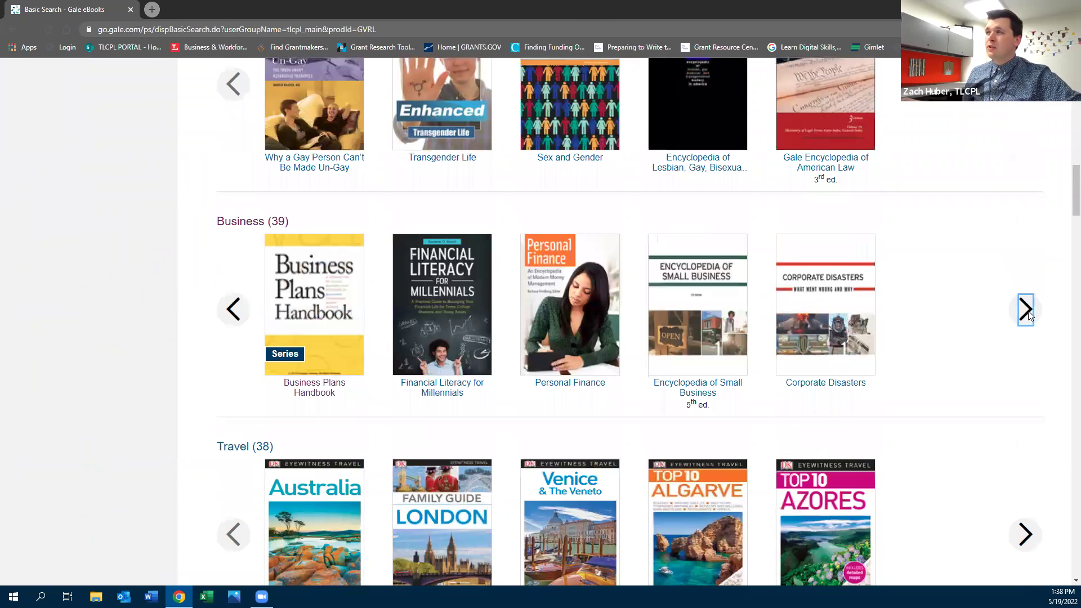
click(1029, 317)
click(1028, 311)
click(1028, 311)
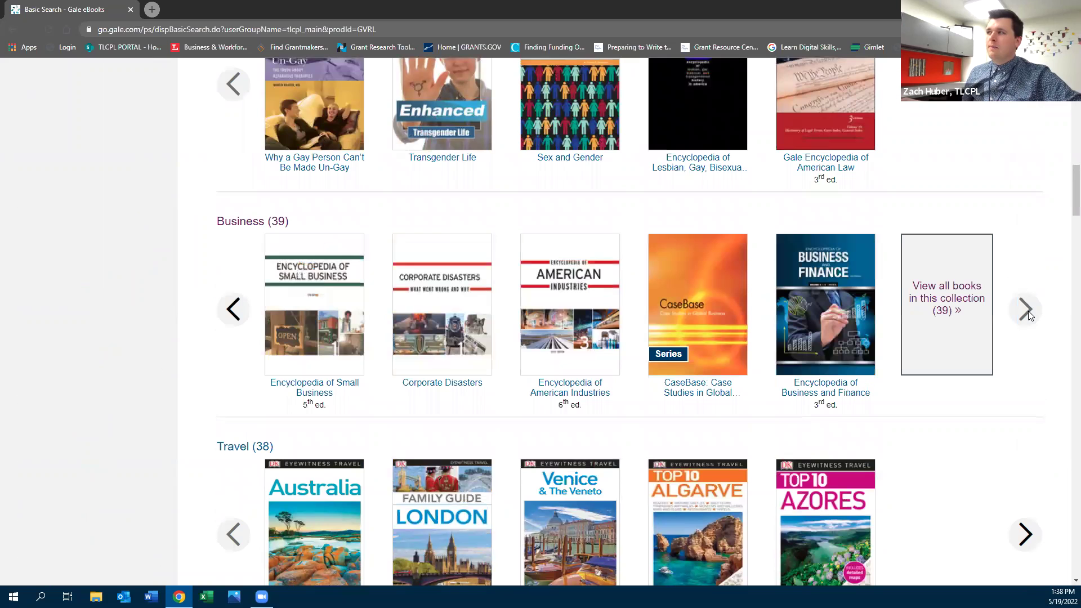
click(241, 305)
click(241, 304)
click(241, 304)
click(240, 305)
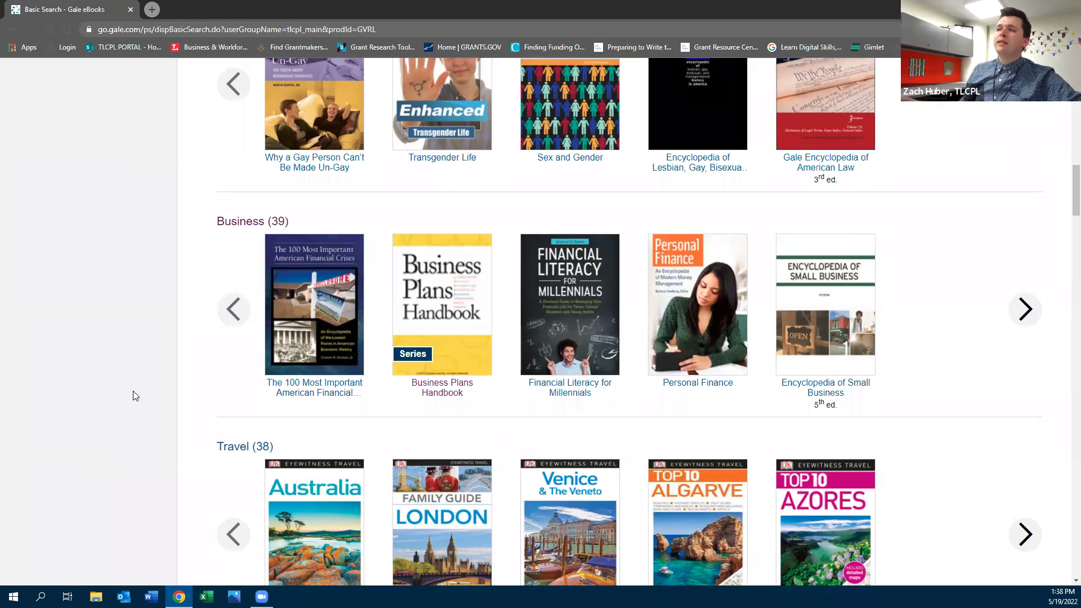
scroll(133, 393, up, 18)
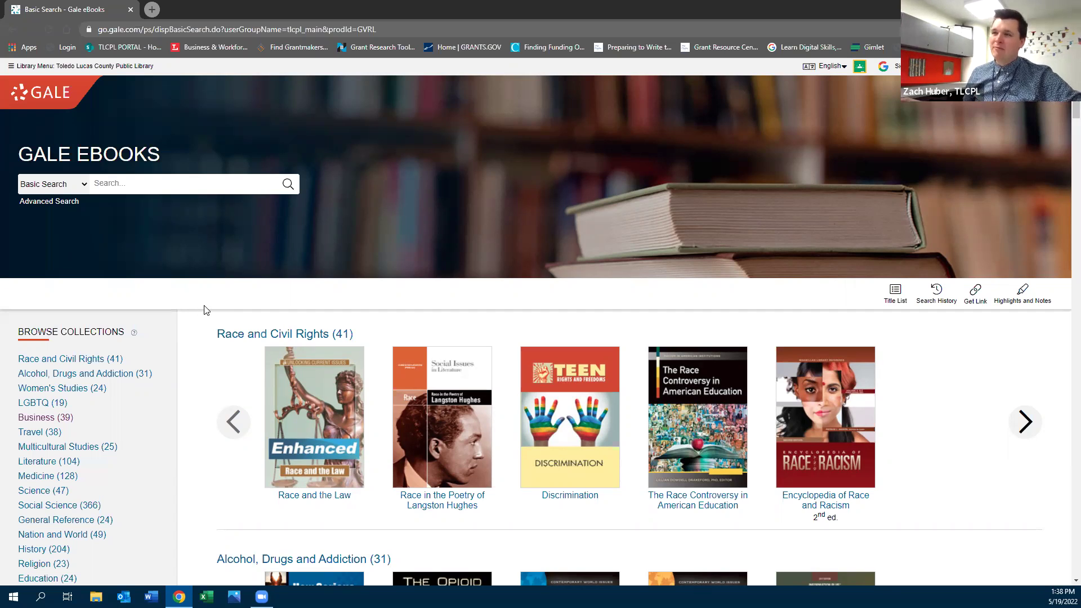
Return to the Toledo Library Small Business page and open Gale Legal Forms from Research Tools
click(16, 28)
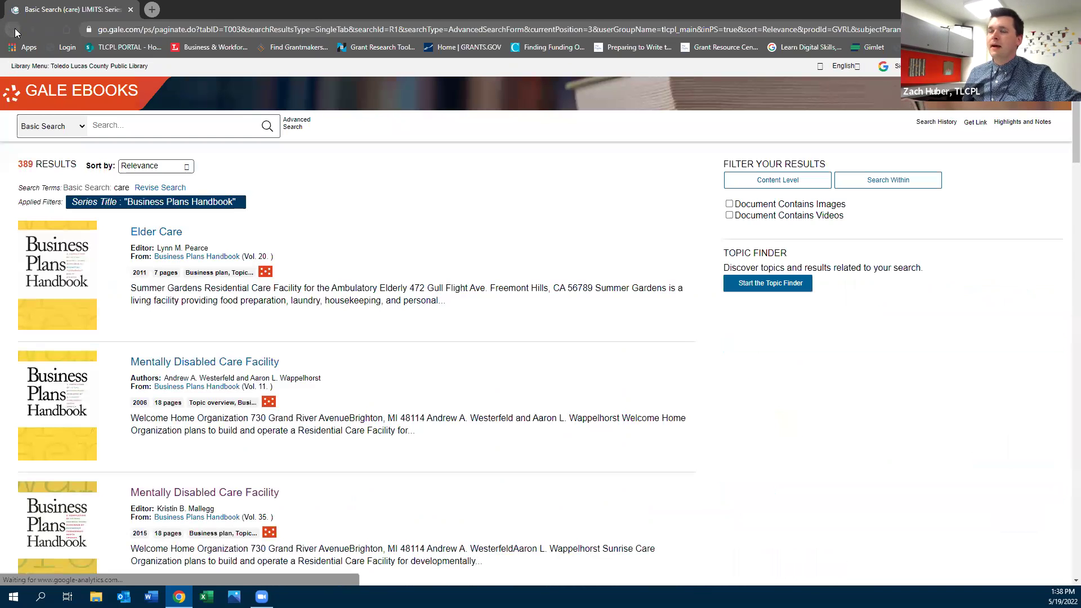
click(15, 28)
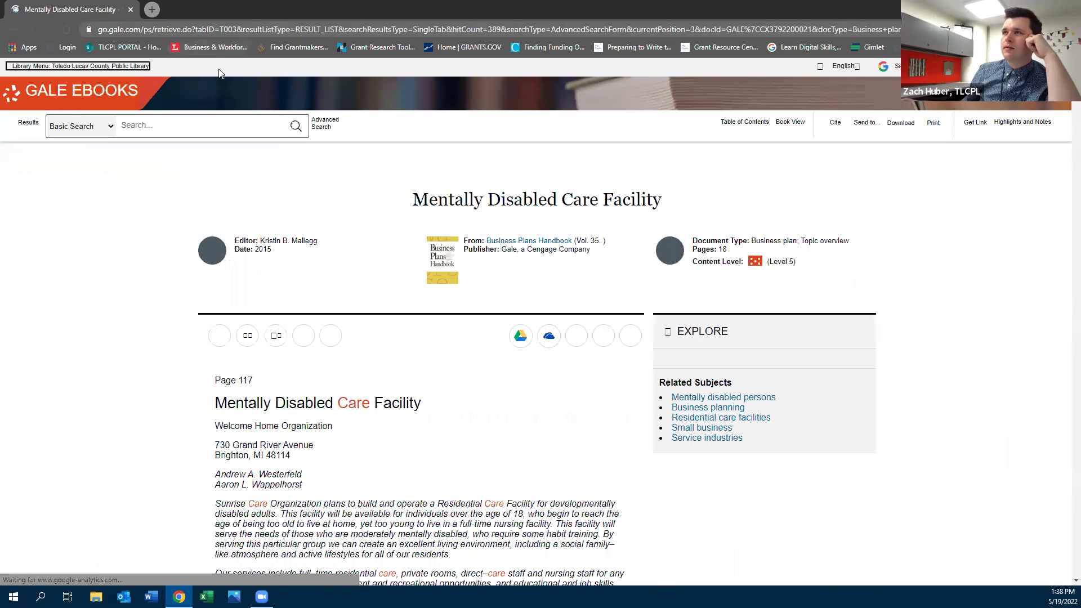
key(alt+Left)
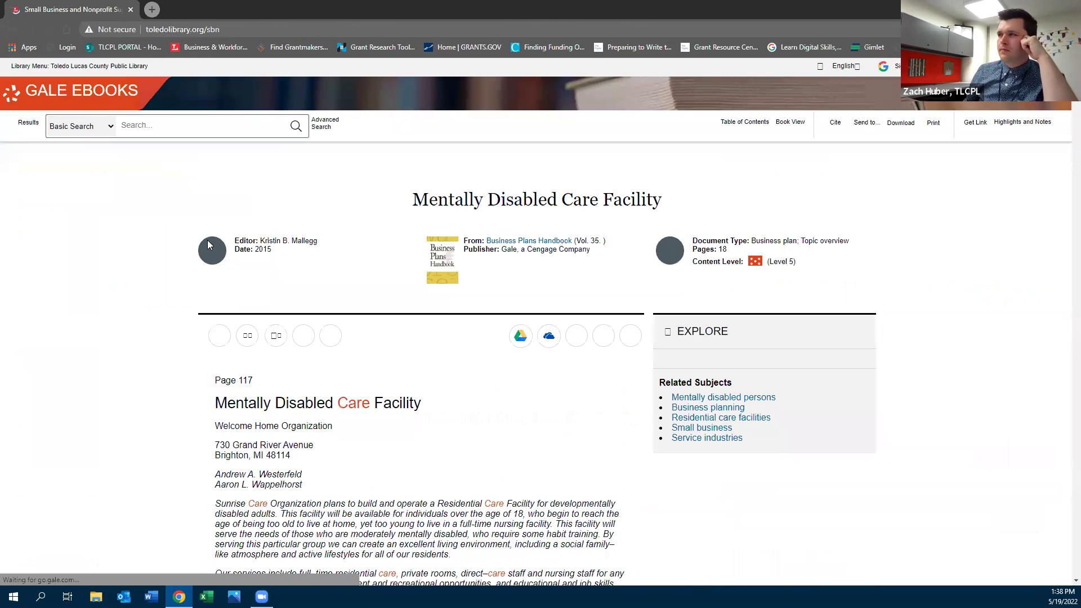
scroll(207, 246, down, 5)
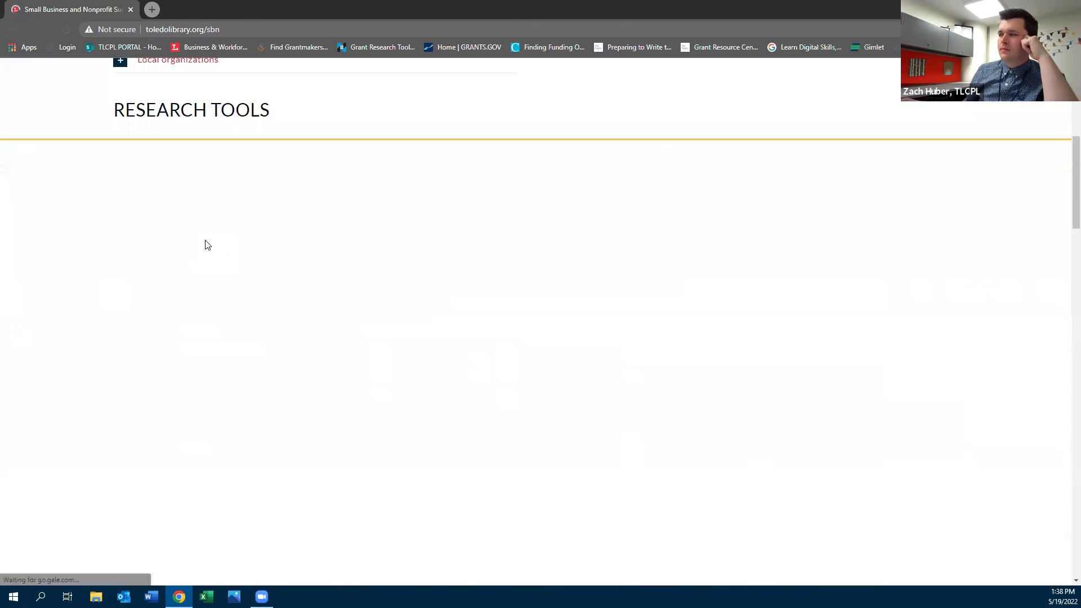
scroll(207, 246, down, 3)
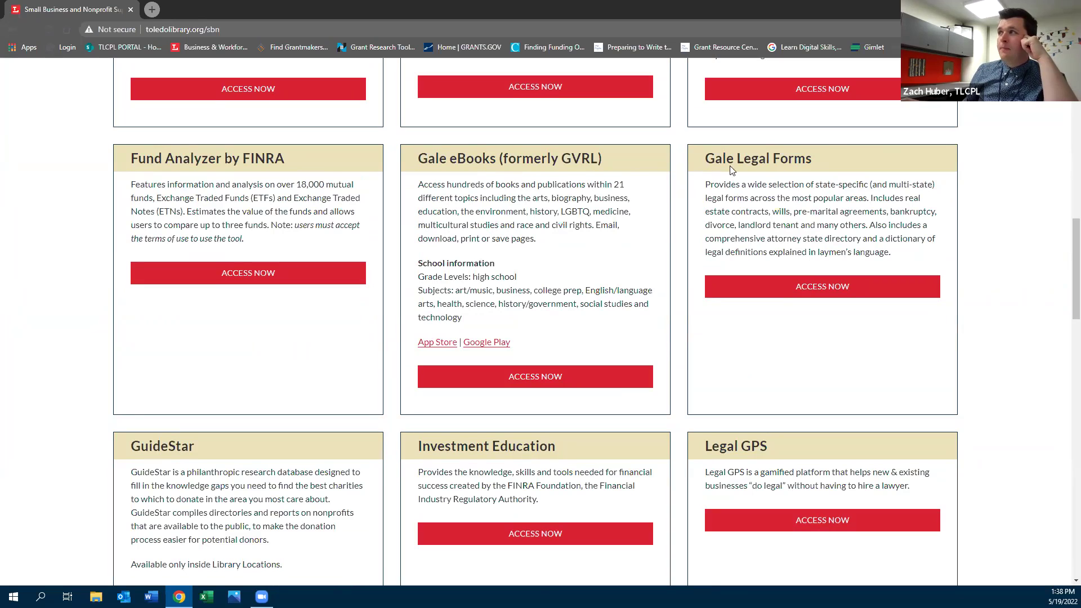
click(809, 293)
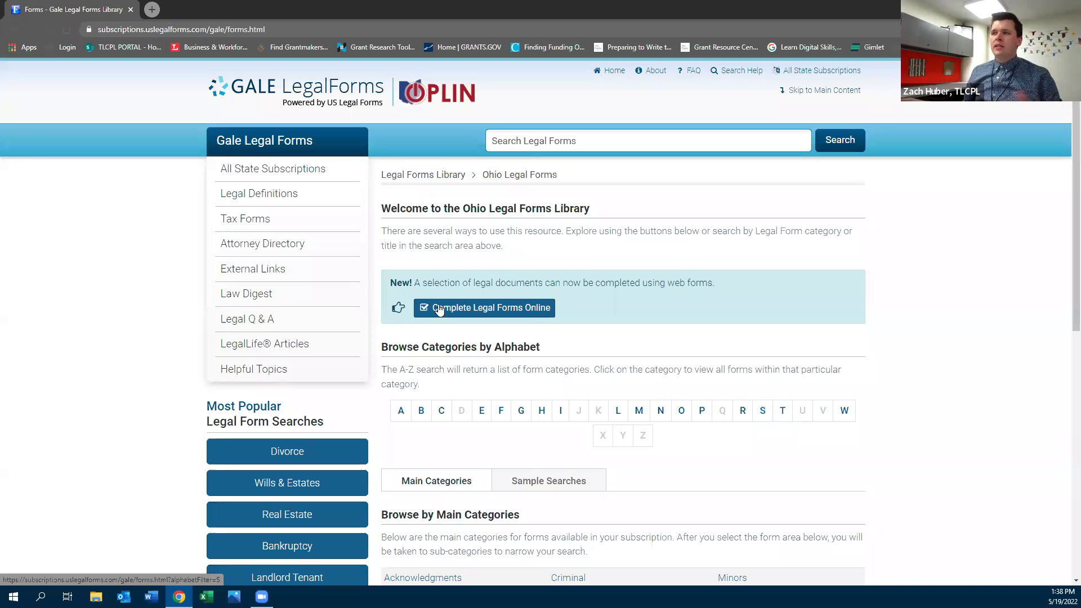
Search the Ohio Legal Forms Library for 'business' and scroll through the 3632 results
scroll(158, 353, down, 1)
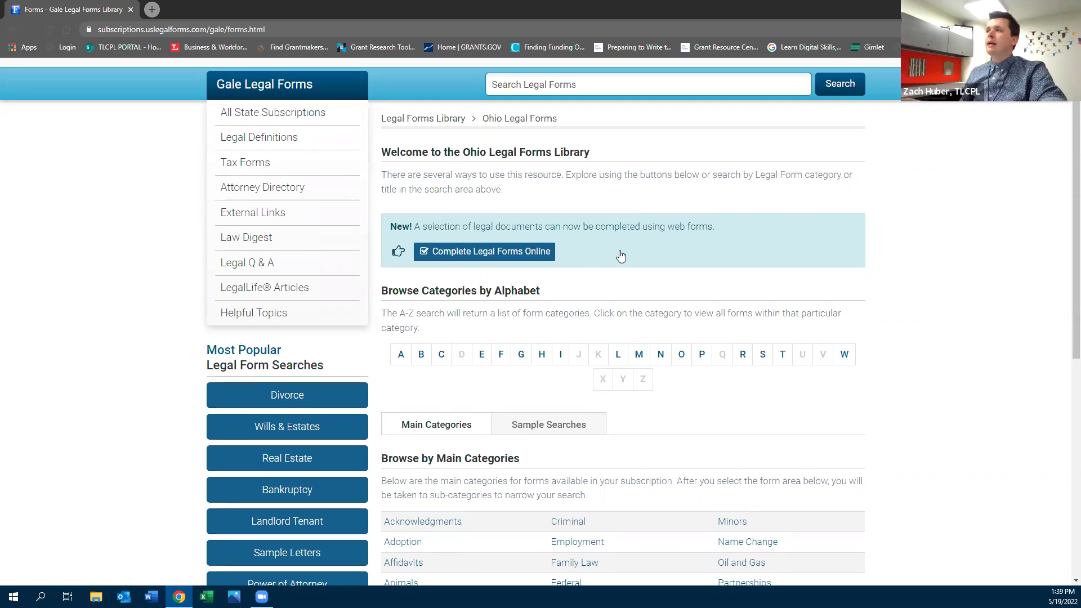
click(526, 86)
text(business)
click(839, 87)
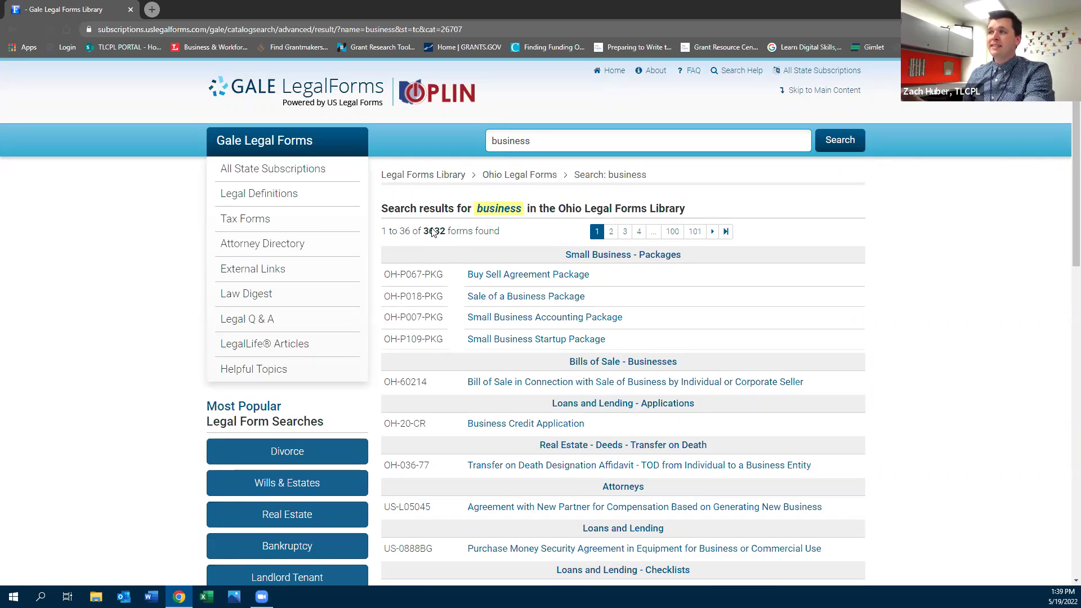
drag(424, 232, 446, 232)
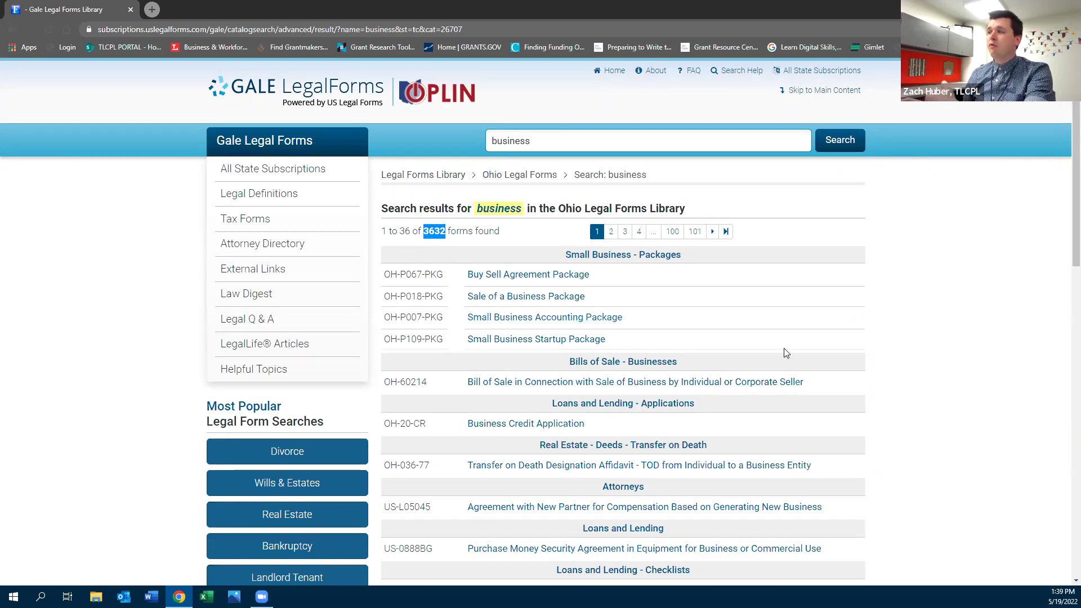
scroll(714, 352, down, 1)
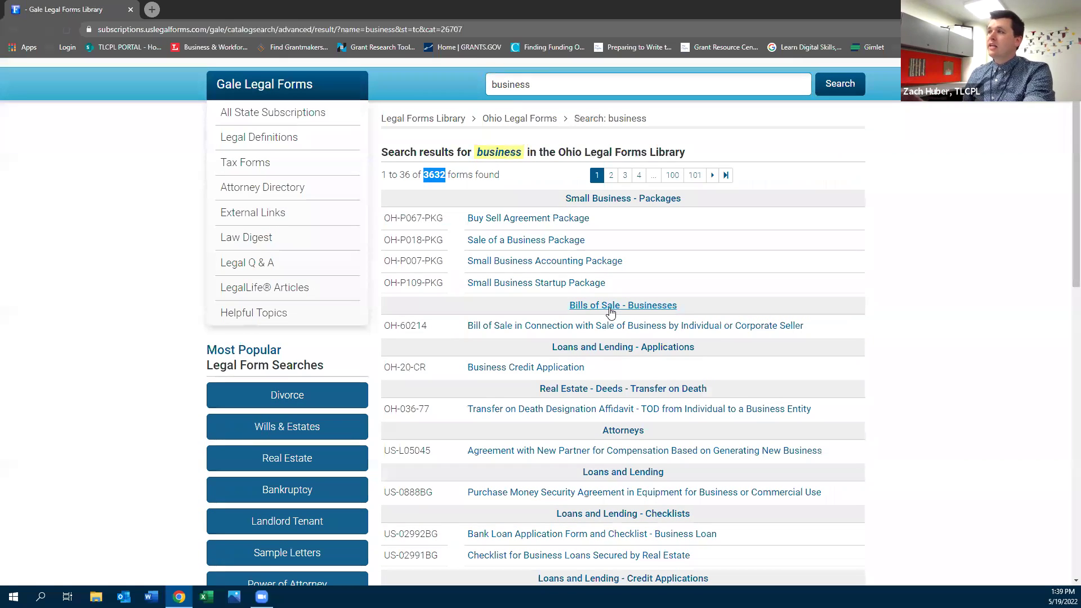
scroll(618, 332, down, 3)
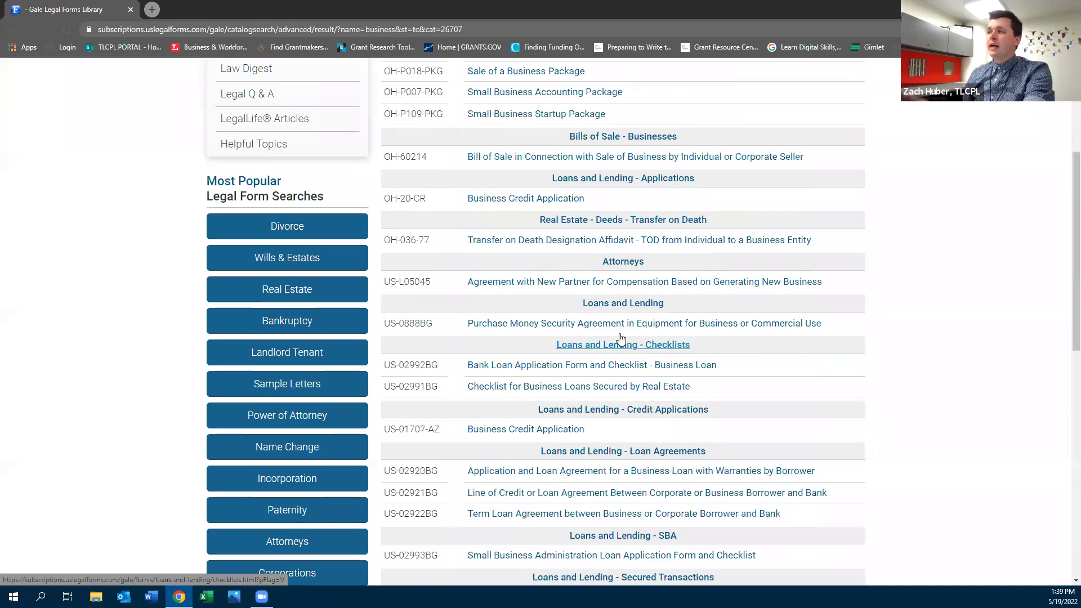
scroll(619, 332, down, 5)
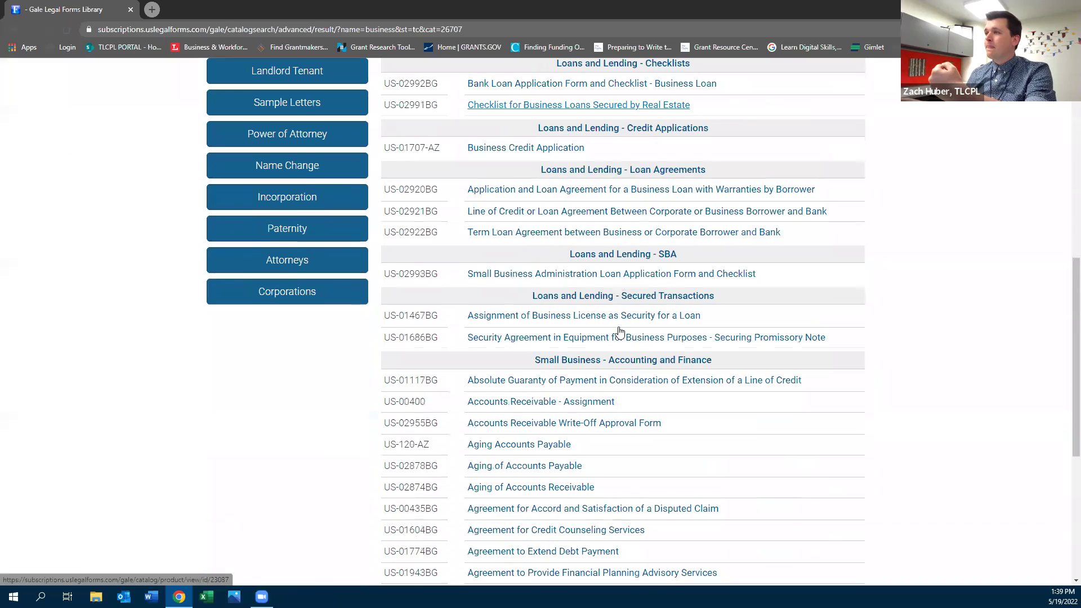
scroll(619, 347, down, 6)
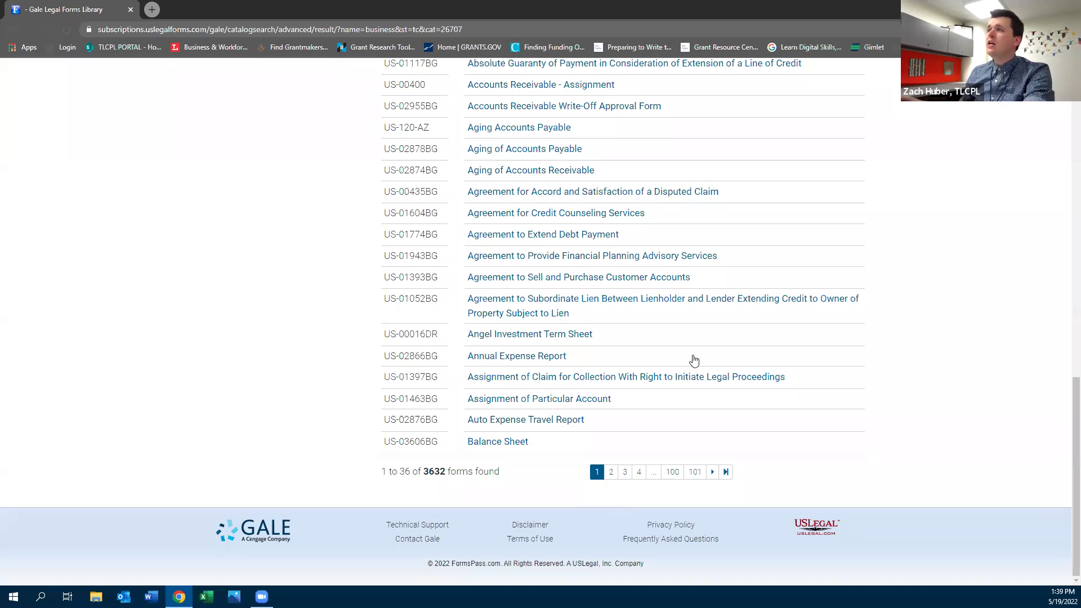
scroll(692, 360, up, 15)
Replace the search with 'liability waiver' and scroll through the 380 results, including minors' waivers
double_click(577, 147)
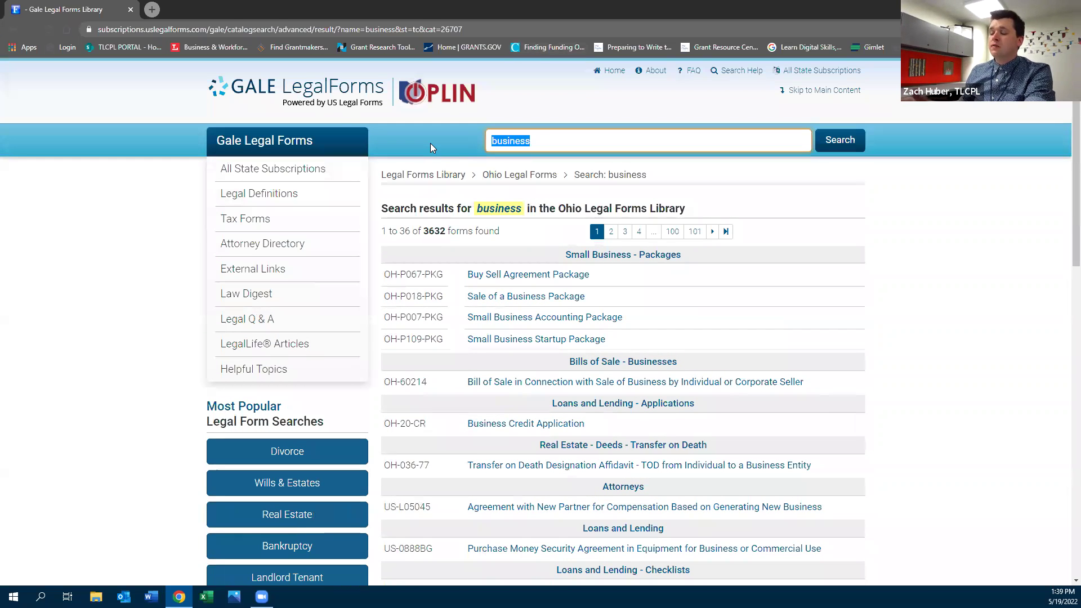
text(liabi)
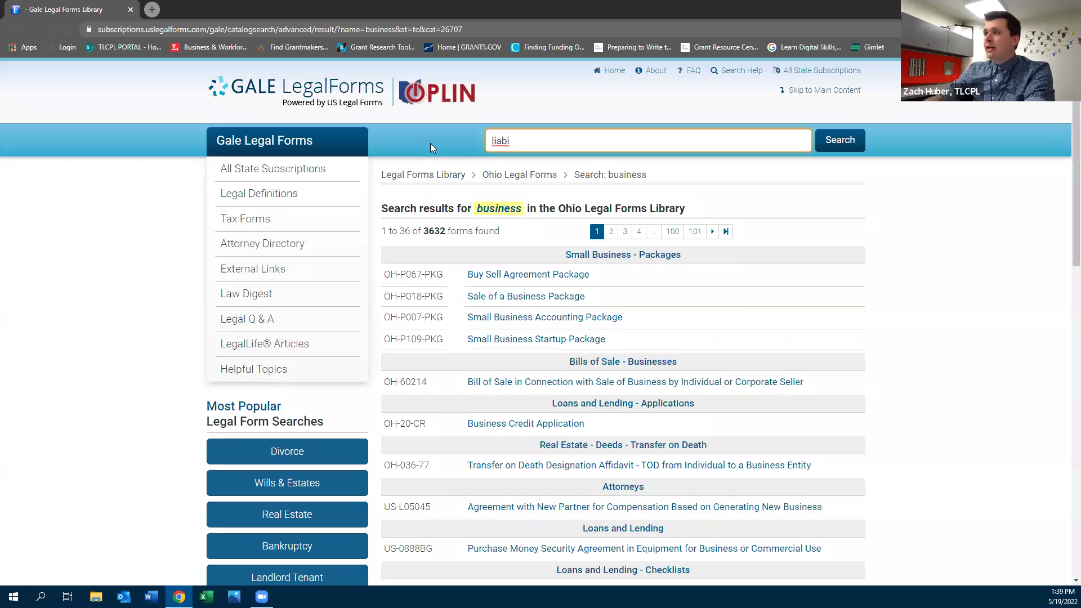
text(lity )
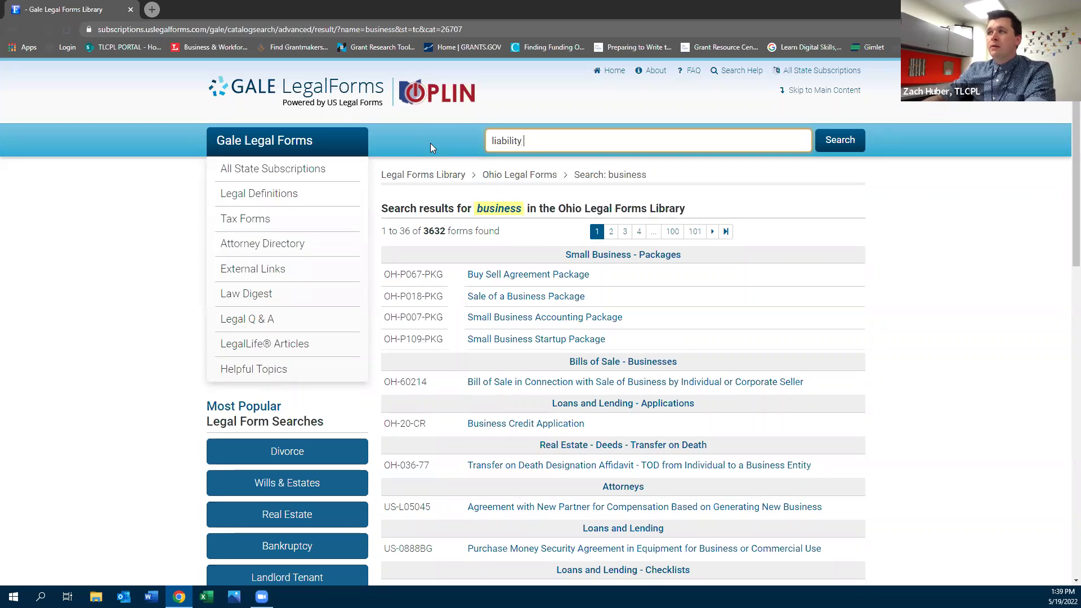
text(waiver)
key(Return)
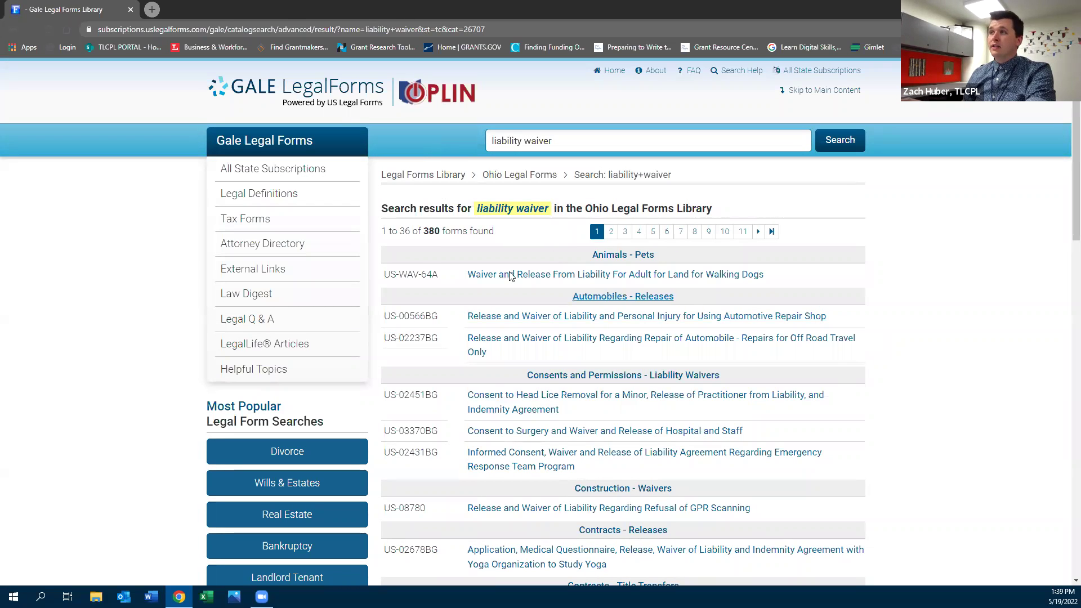
scroll(872, 341, down, 2)
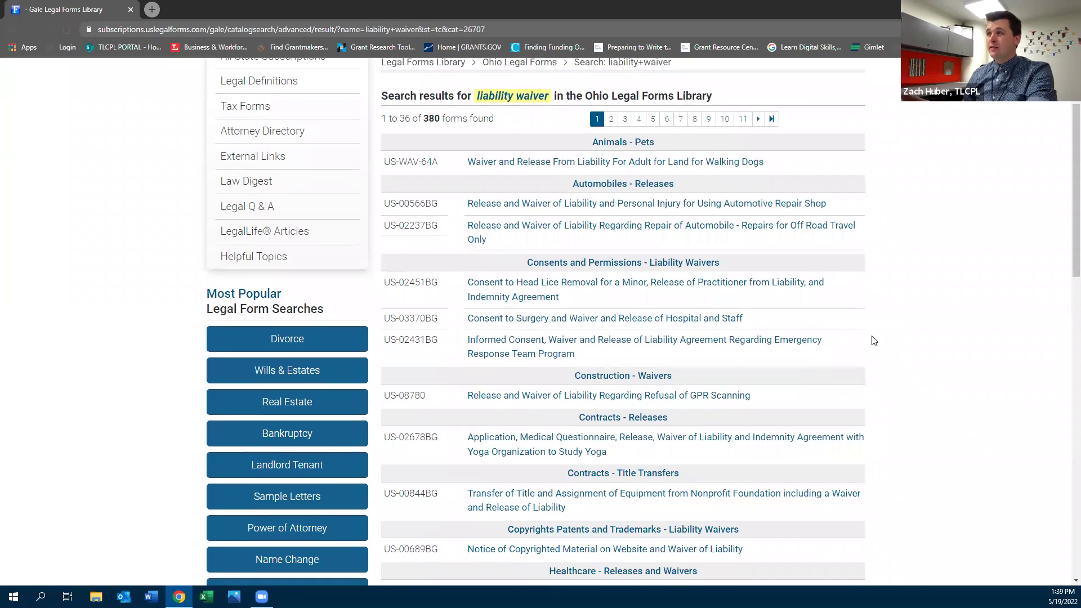
scroll(874, 340, down, 3)
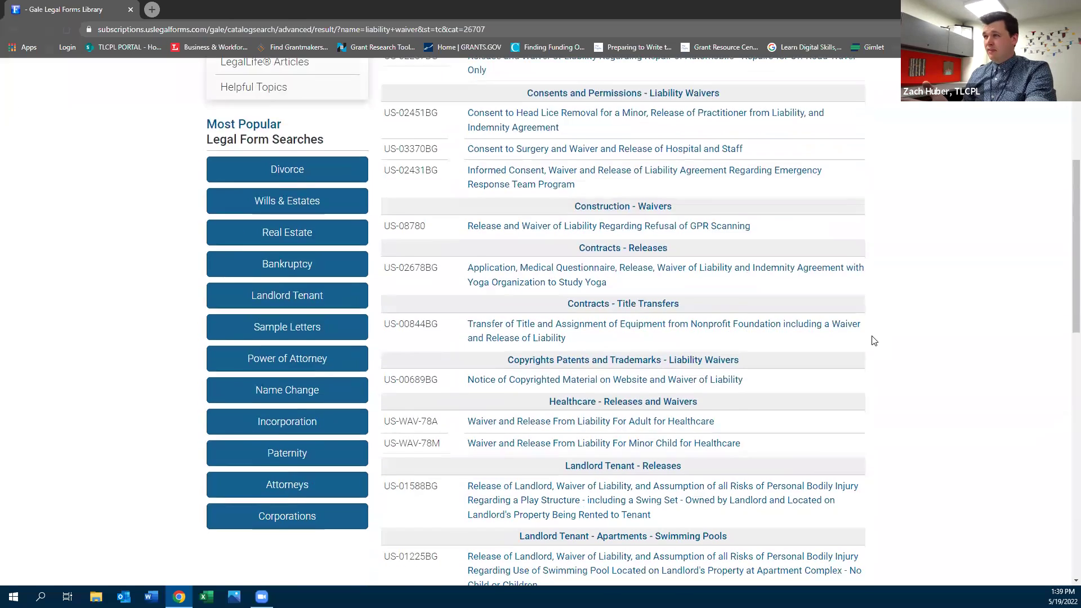
scroll(874, 341, down, 10)
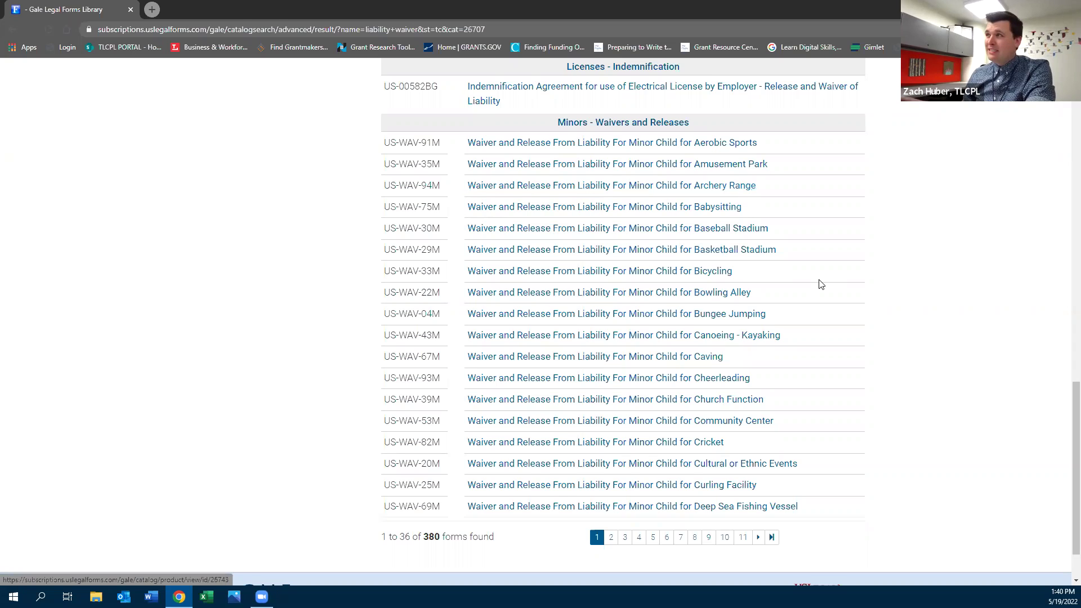
scroll(819, 285, up, 5)
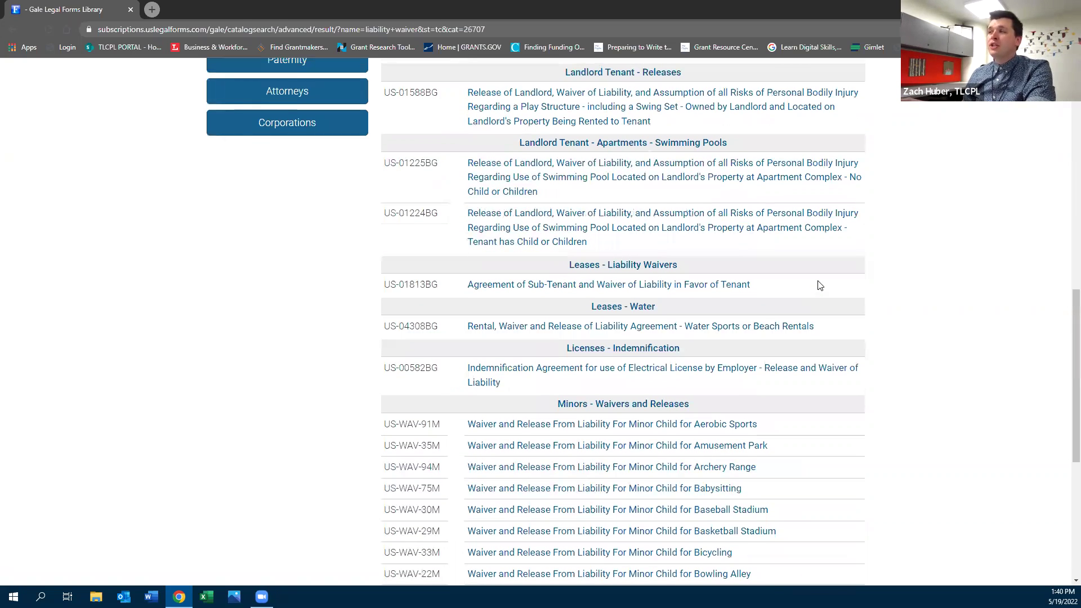
scroll(820, 286, up, 15)
drag(553, 141, 355, 134)
Search for 'consultant agreement' and scroll through the 95 results, including Contracts - Consultants
text(con)
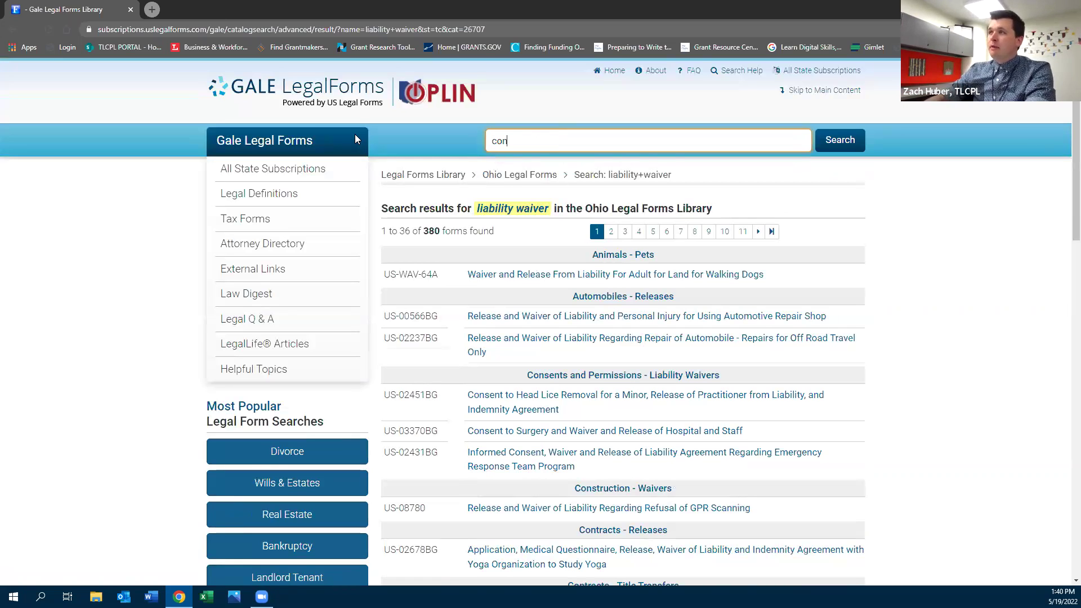
text(sulant)
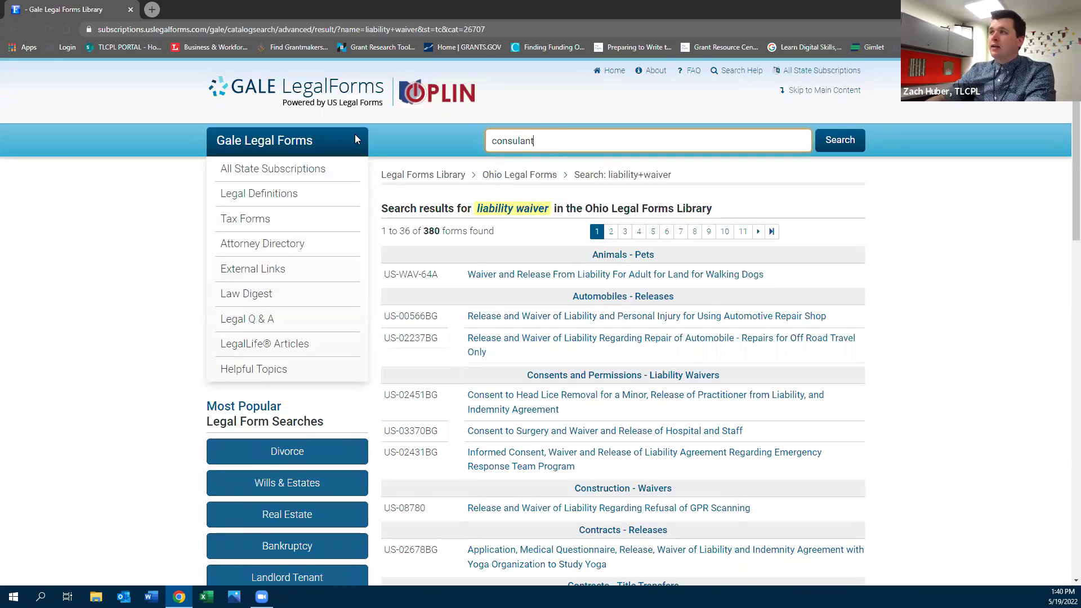
text( d)
key(BackSpace)
key(BackSpace)
key(BackSpace)
key(BackSpace)
key(BackSpace)
text(tant agr)
key(BackSpace)
text(greement)
key(Return)
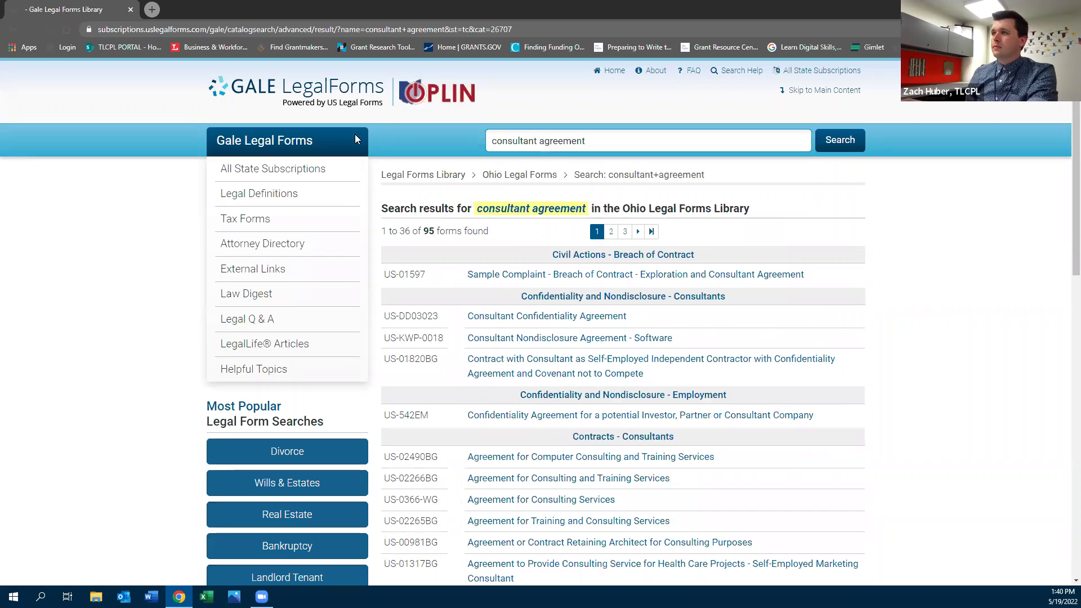
scroll(988, 326, down, 1)
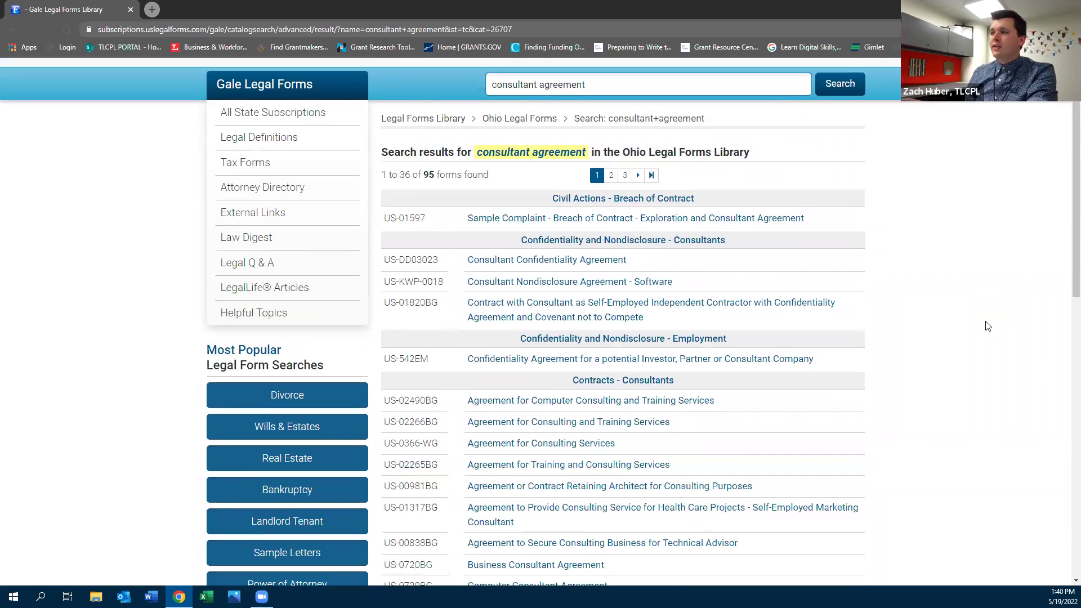
scroll(985, 325, down, 1)
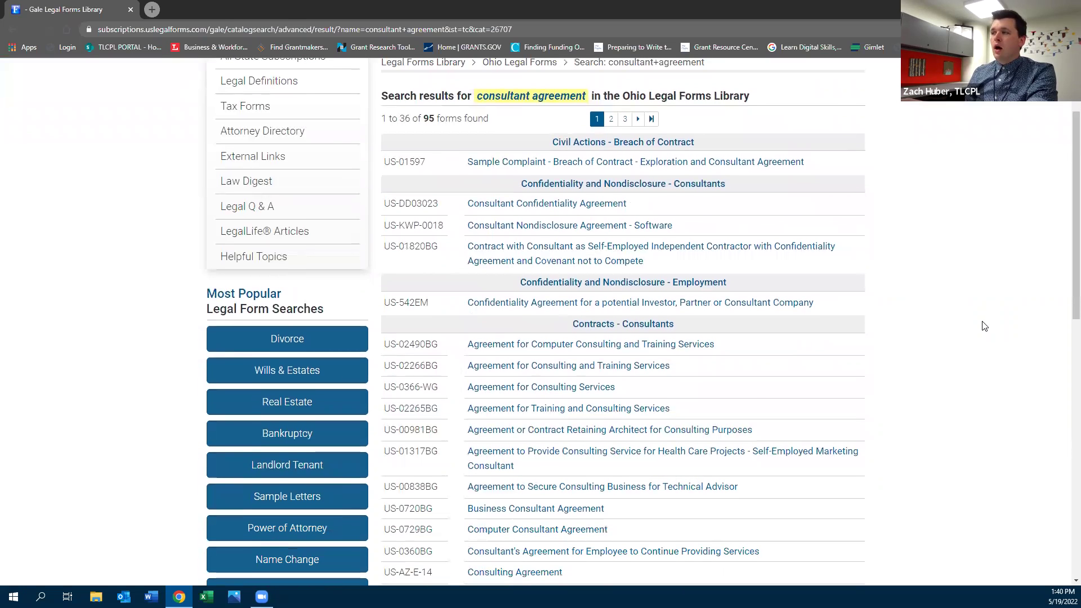
scroll(984, 326, down, 3)
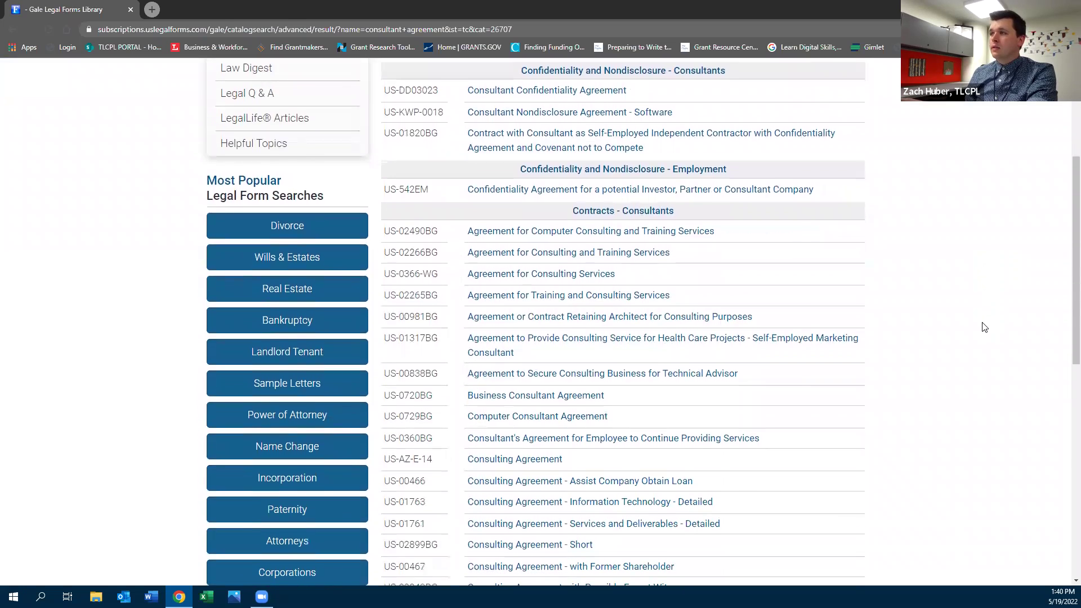
scroll(984, 327, down, 1)
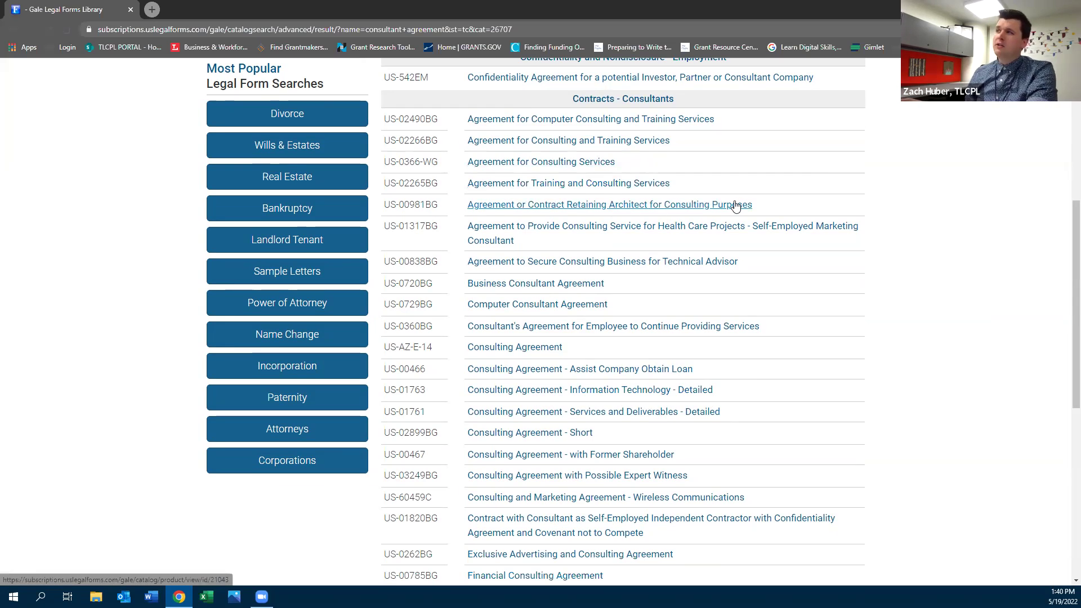
scroll(986, 347, down, 2)
scroll(989, 347, down, 2)
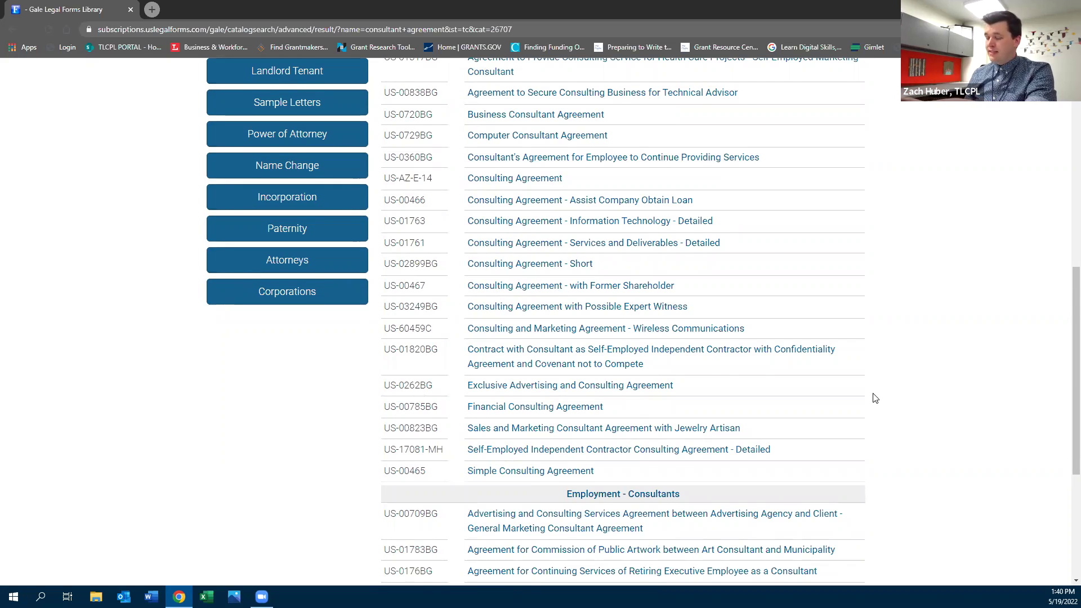
scroll(875, 398, up, 9)
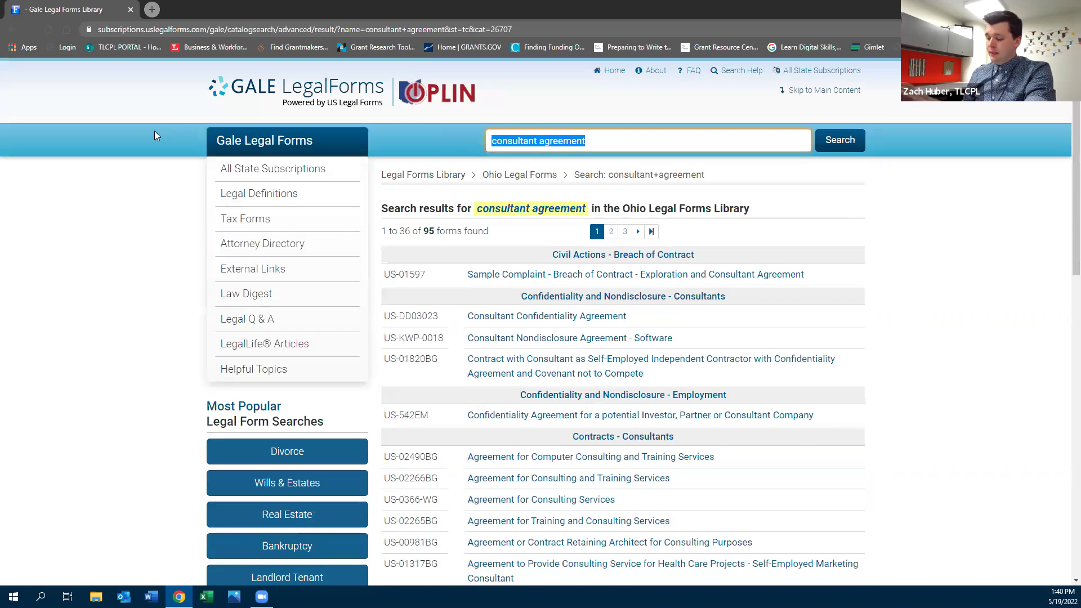
Search 'employment agreement' and download the company-employee Employment Agreement as an MS Word file
text(employ)
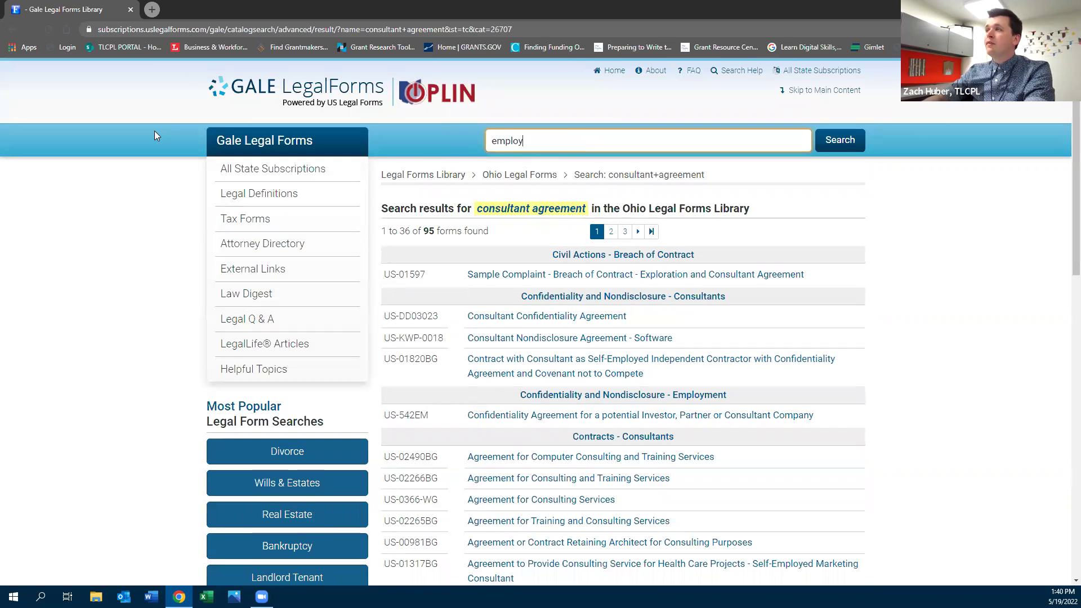
text(ment agreement)
key(Return)
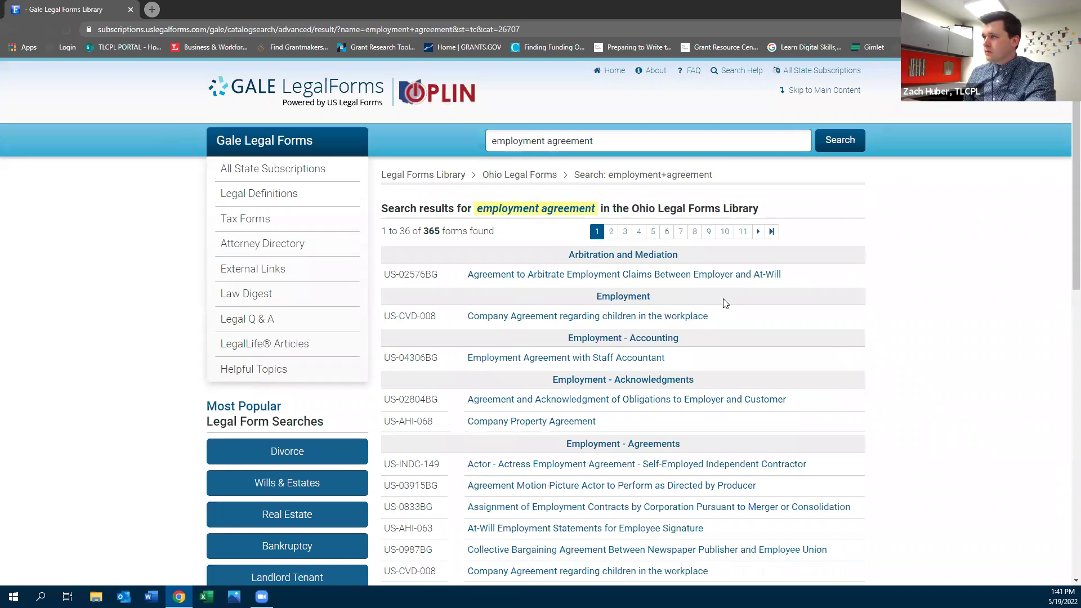
scroll(725, 303, down, 2)
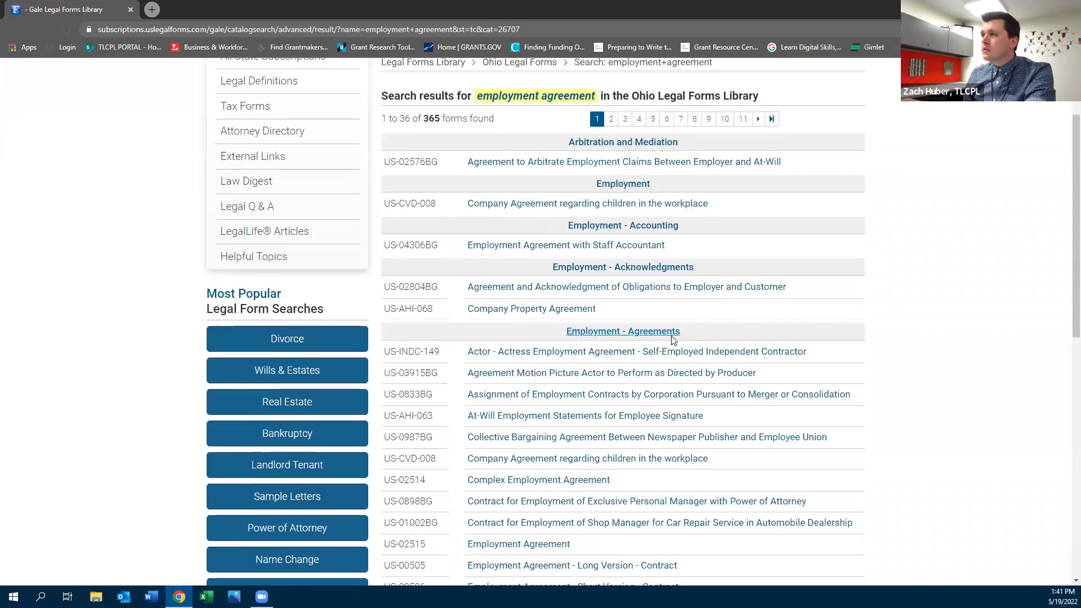
scroll(635, 375, down, 3)
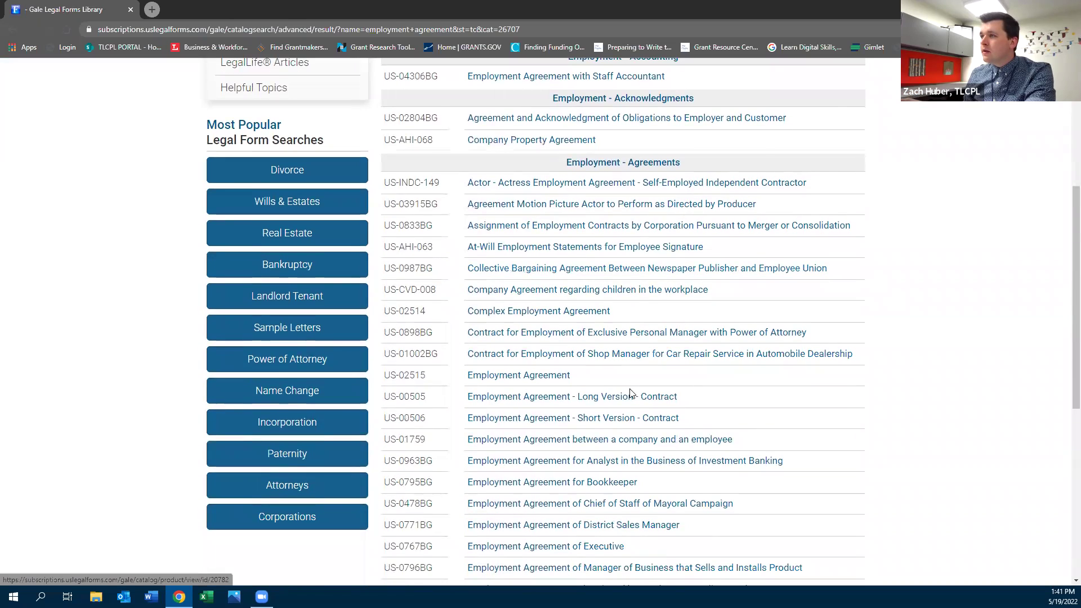
click(599, 444)
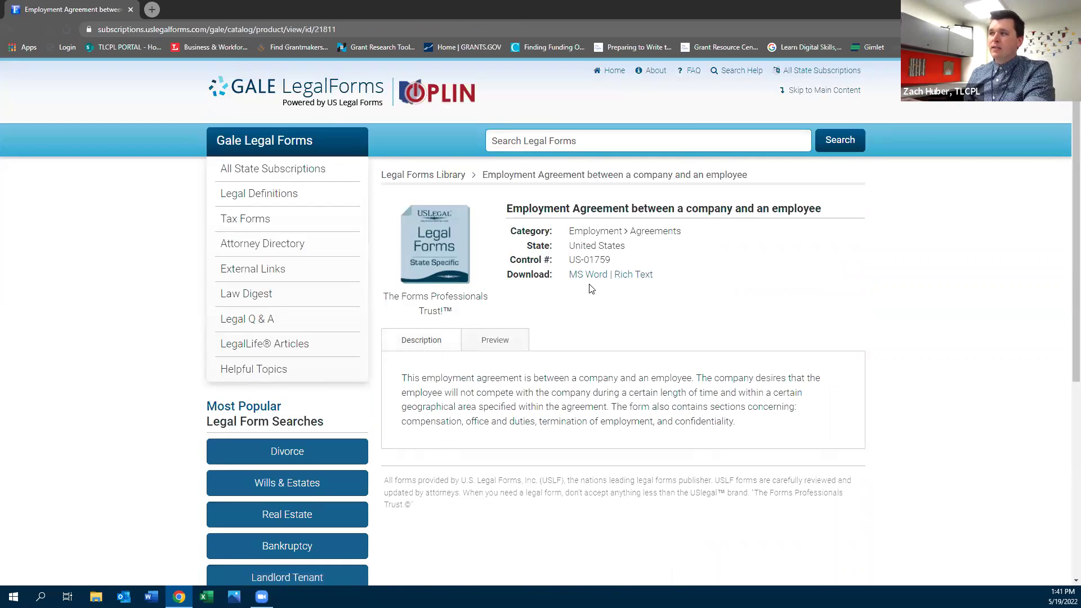
click(585, 274)
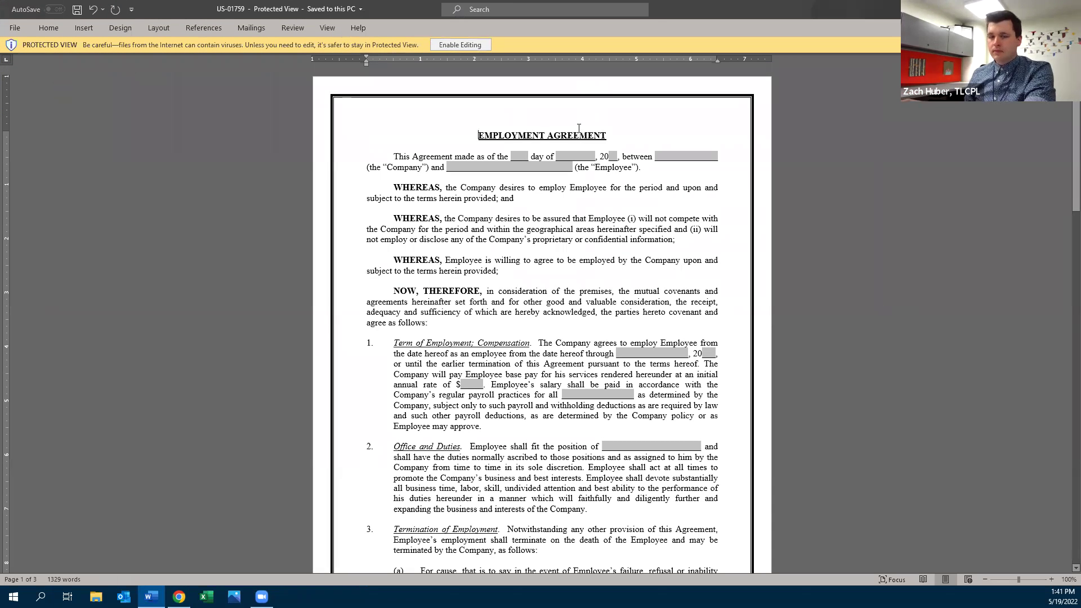
Scroll the three-page US-01759 Employment Agreement to its signature lines, then close Word
scroll(579, 128, down, 18)
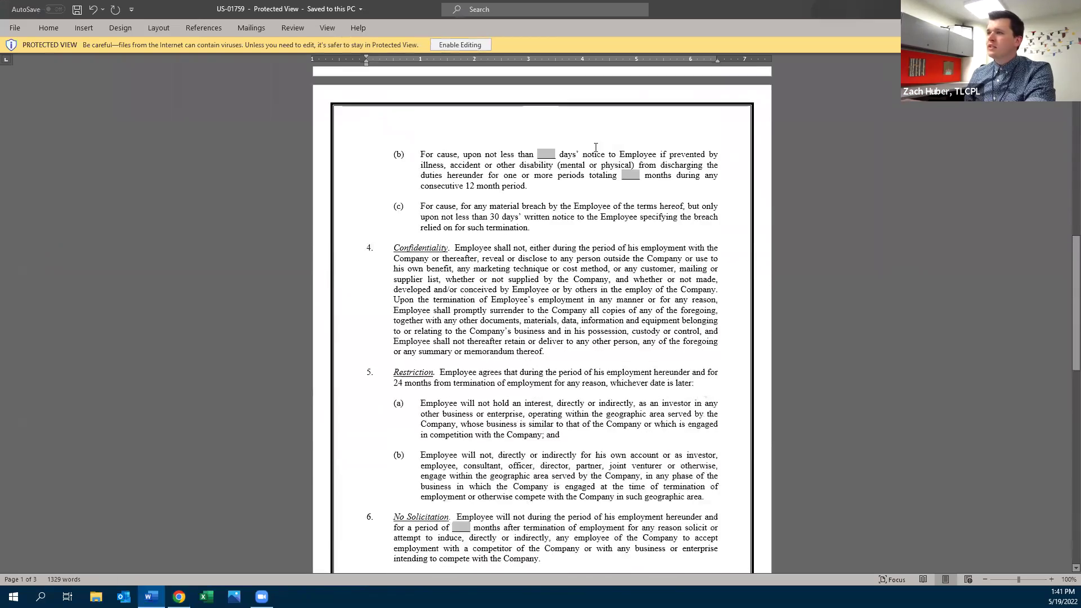
scroll(596, 147, down, 20)
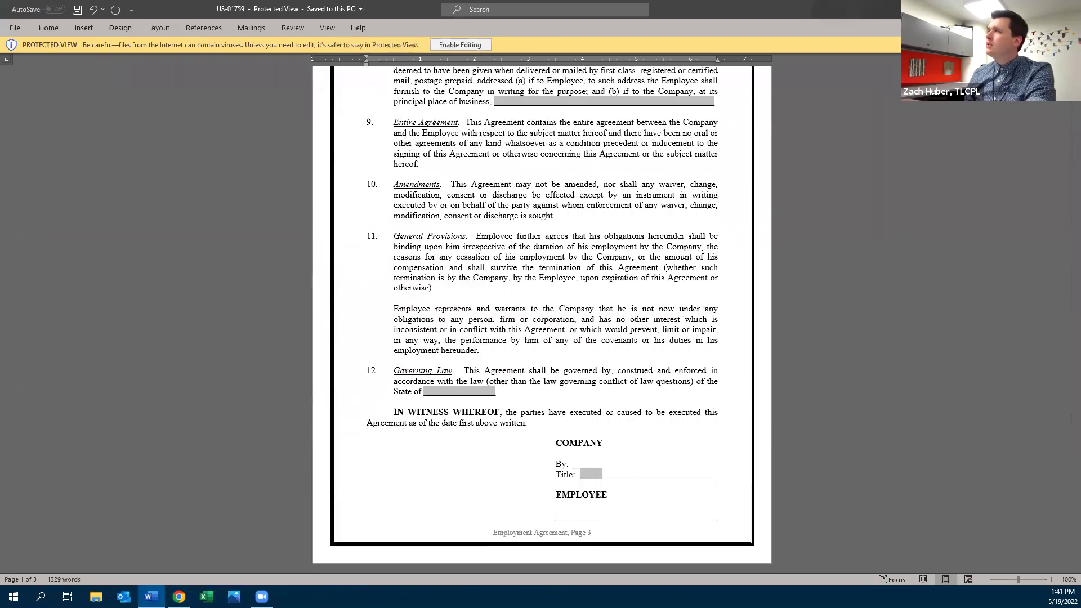
key(alt+F4)
Search the legal forms for 'bylaw' instead of 'minutes'
click(616, 143)
text(minut)
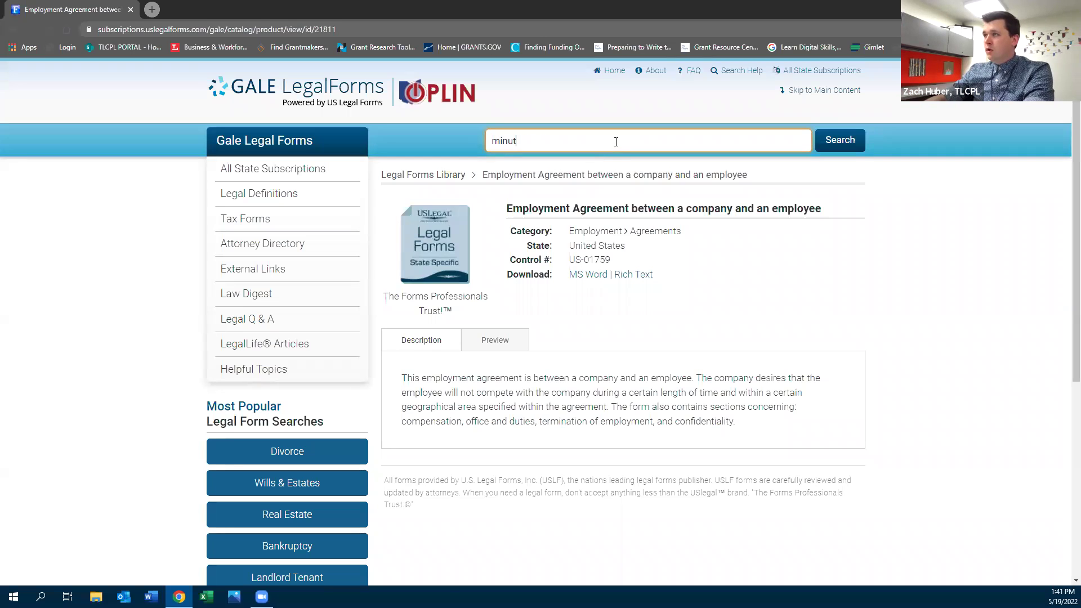
text(es)
key(BackSpace)
key(BackSpace)
key(BackSpace)
key(BackSpace)
key(BackSpace)
key(BackSpace)
key(BackSpace)
text(bylaw)
key(Return)
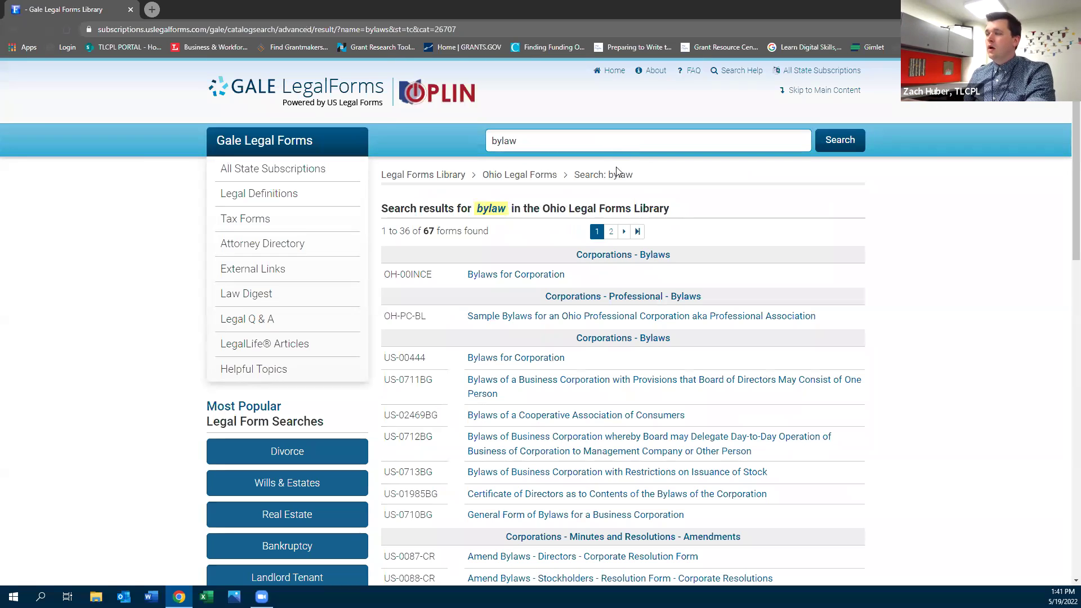
Download the Ohio Bylaws for Corporation form as OH-00INCE.docx and open it
click(517, 277)
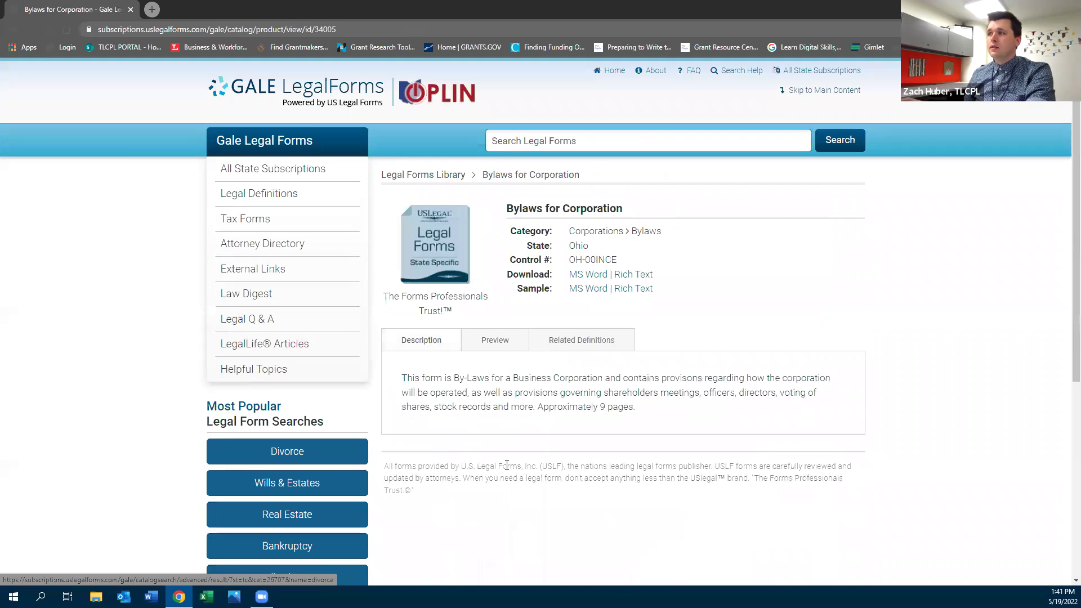
scroll(470, 399, down, 3)
scroll(507, 360, up, 1)
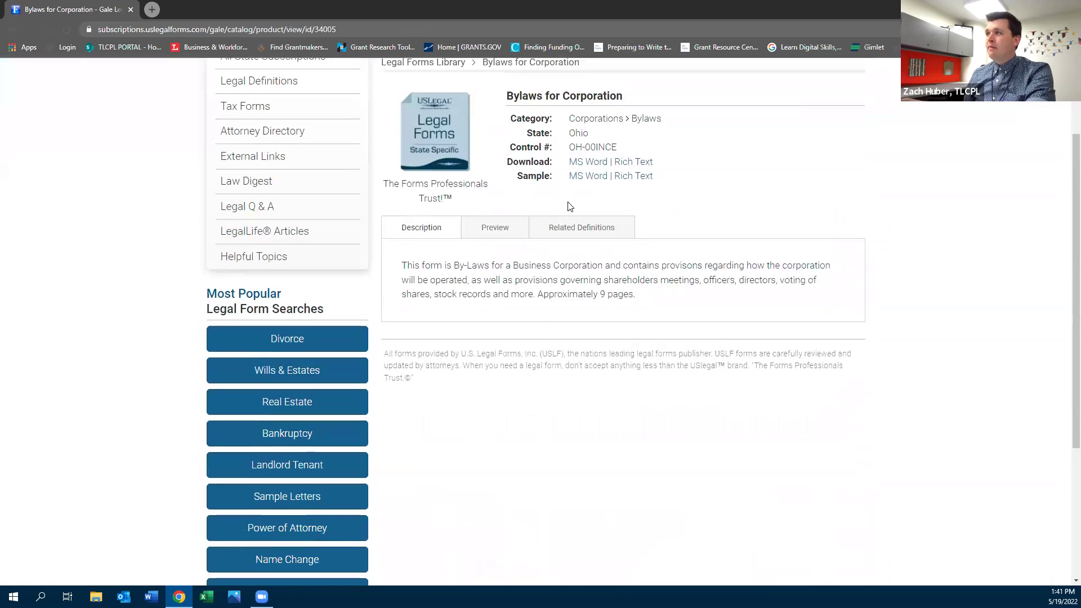
click(585, 165)
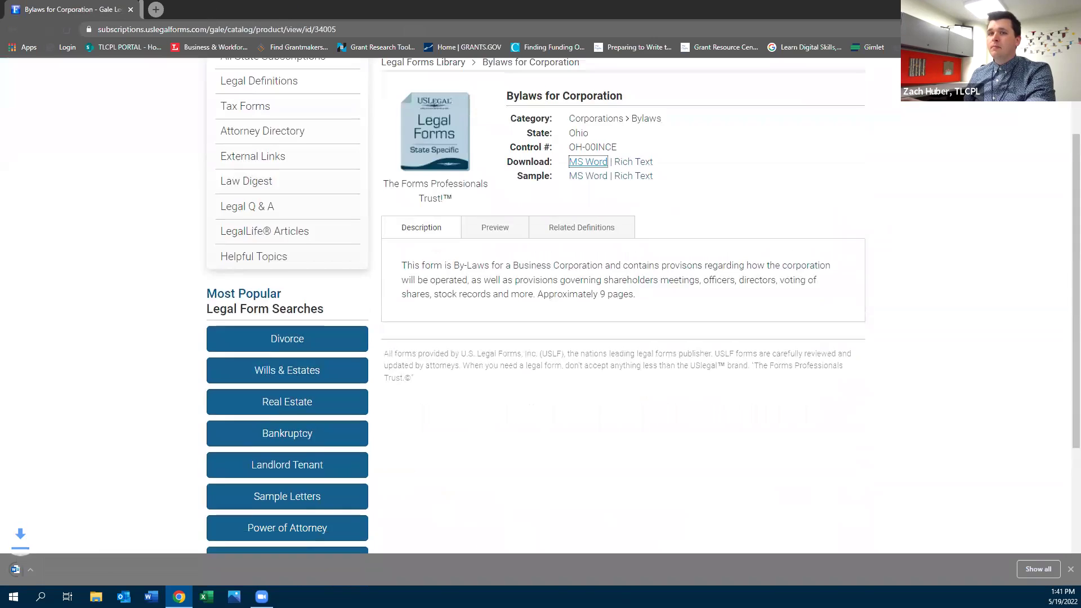
click(47, 566)
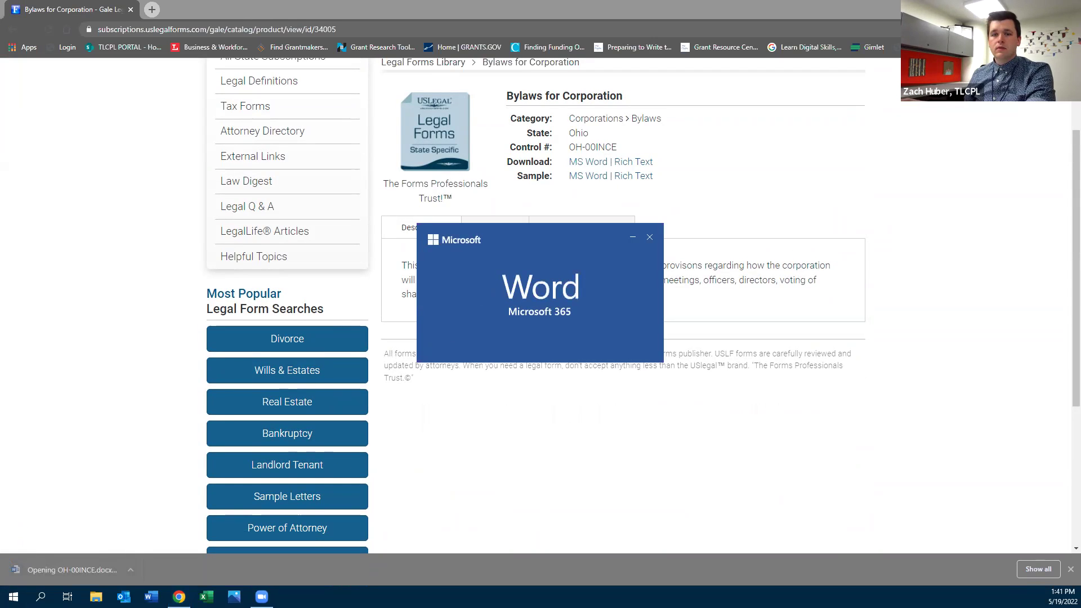
Scroll through the 9-page OH-00INCE bylaws document, then close Word to return to the browser
scroll(603, 283, down, 15)
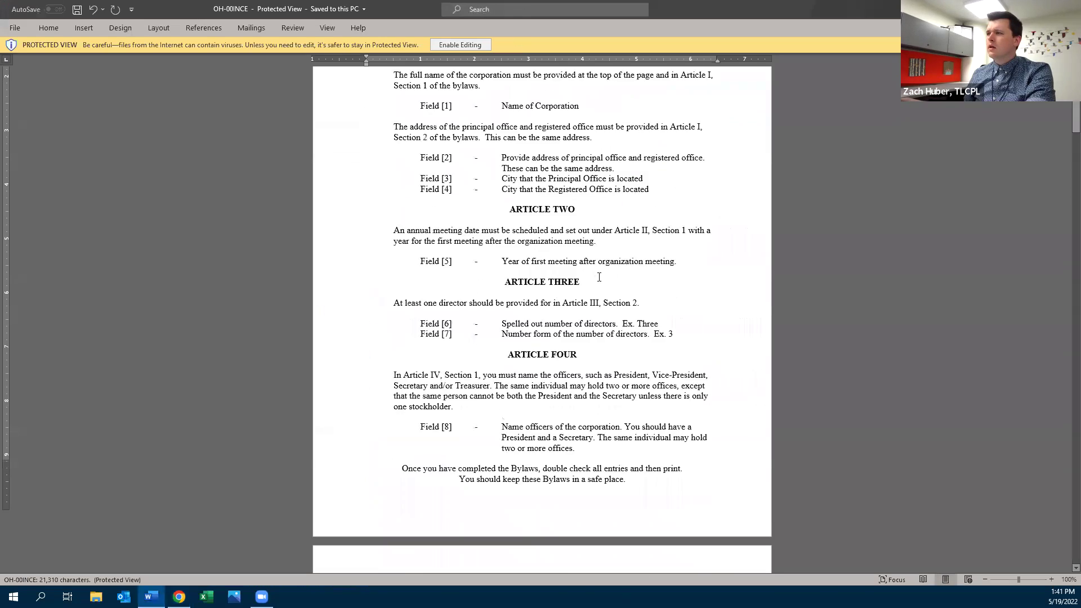
scroll(603, 284, down, 8)
scroll(1030, 219, up, 4)
drag(1071, 172, 1066, 281)
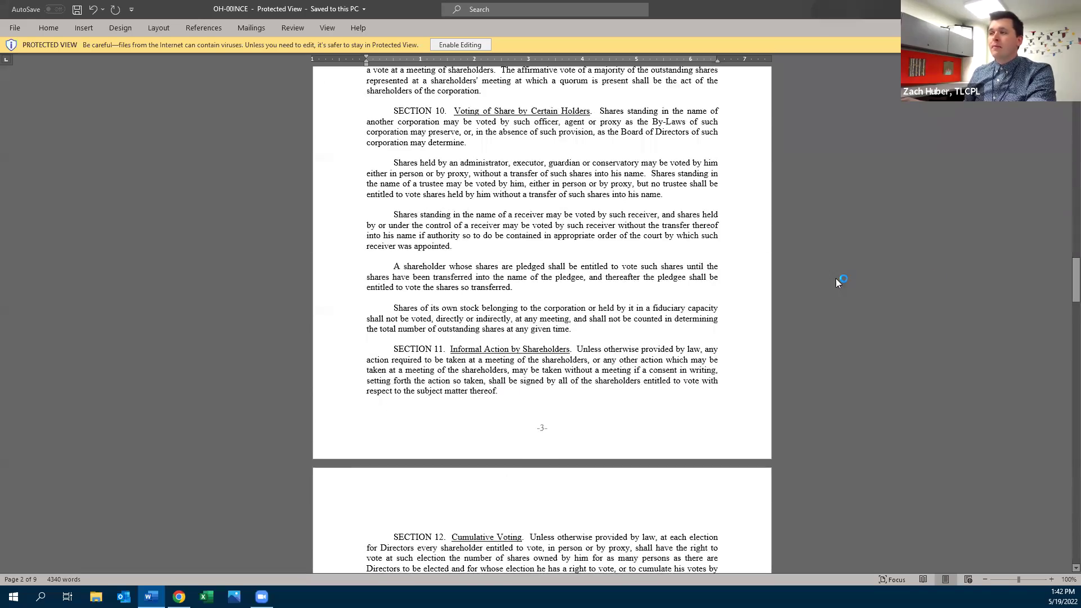
scroll(828, 274, down, 10)
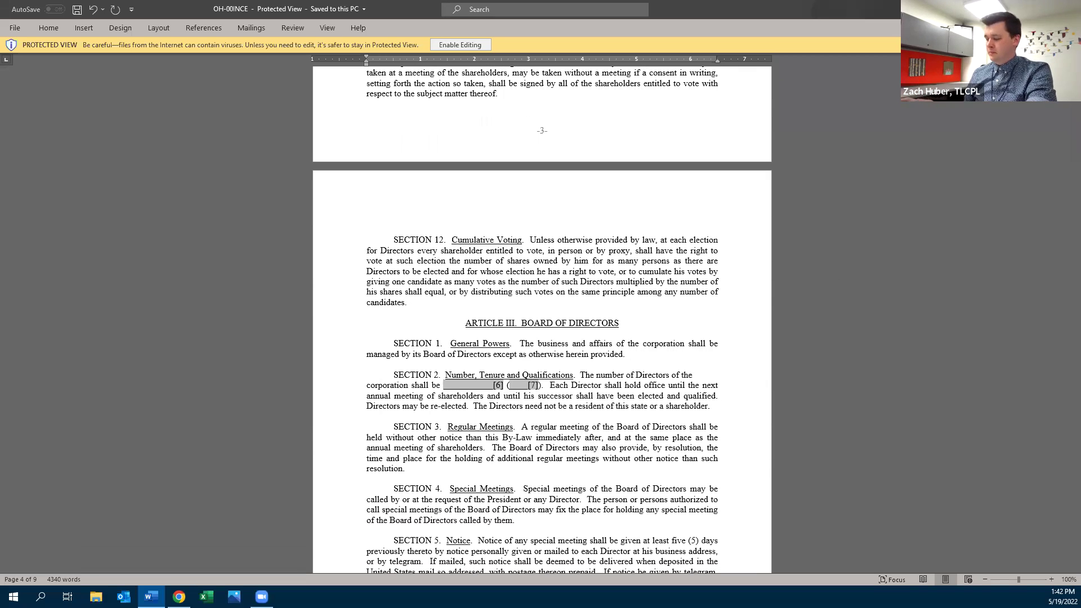
key(alt+F4)
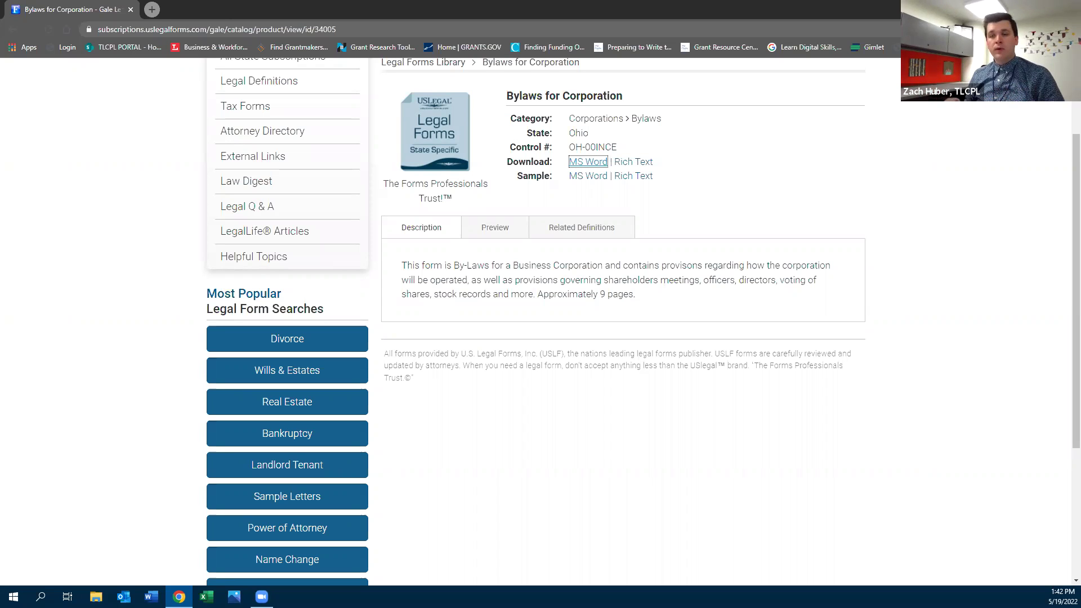
Scroll to the top of the Ohio Bylaws page and bring the Chrome window forward
scroll(321, 118, up, 2)
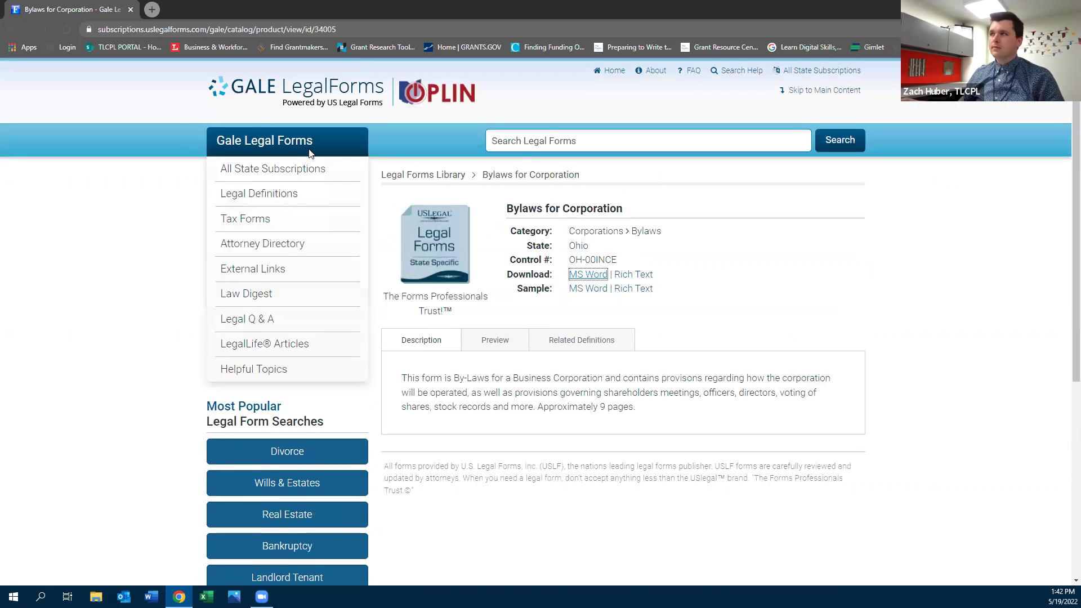
click(402, 101)
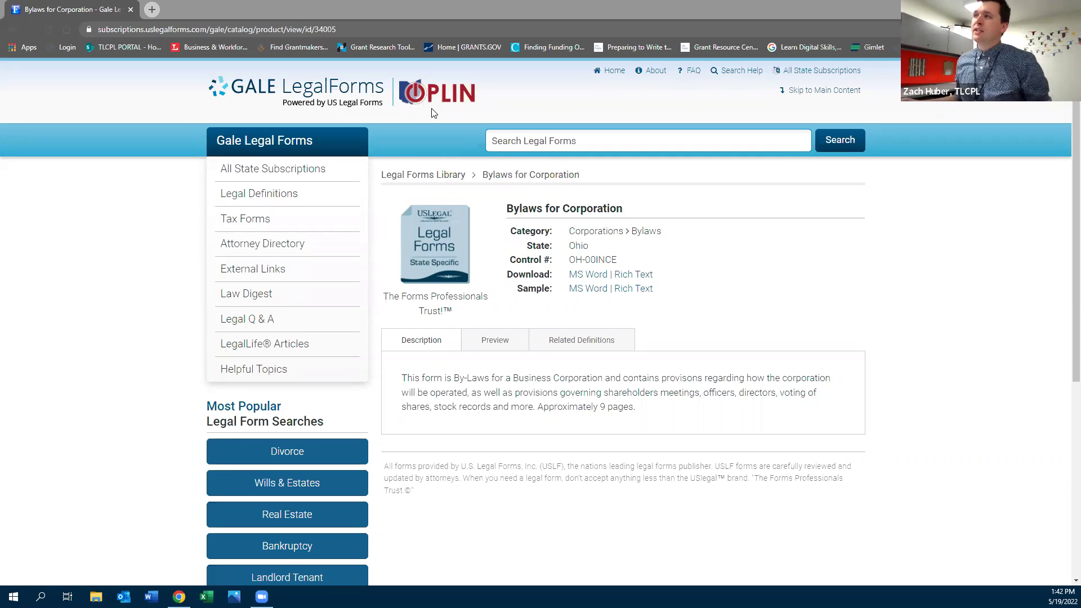
click(162, 116)
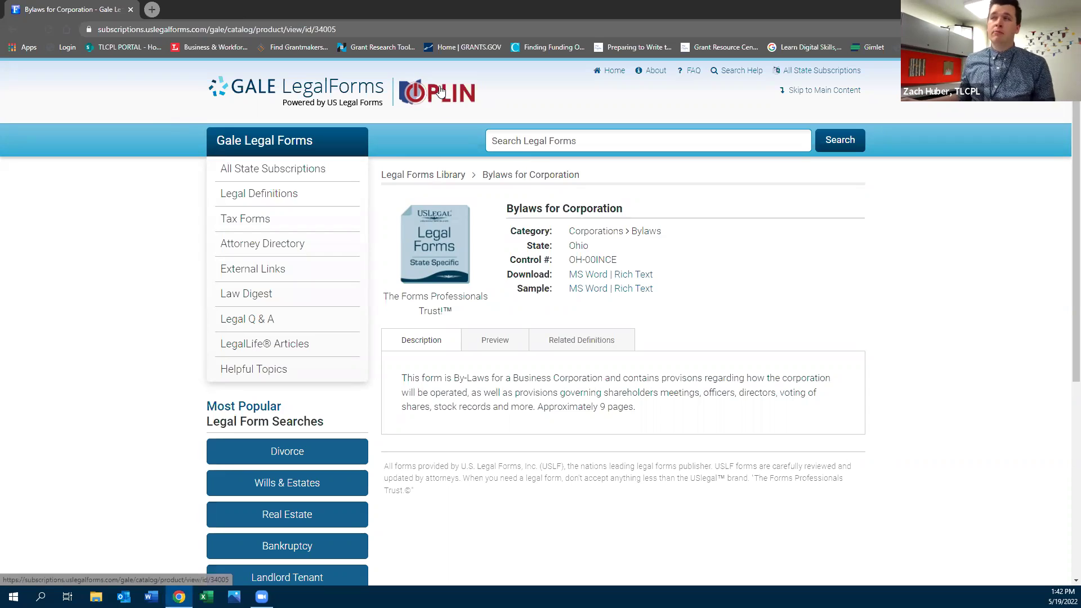
Go to the library's business resources page and scroll down to the Legal GPS card
click(208, 48)
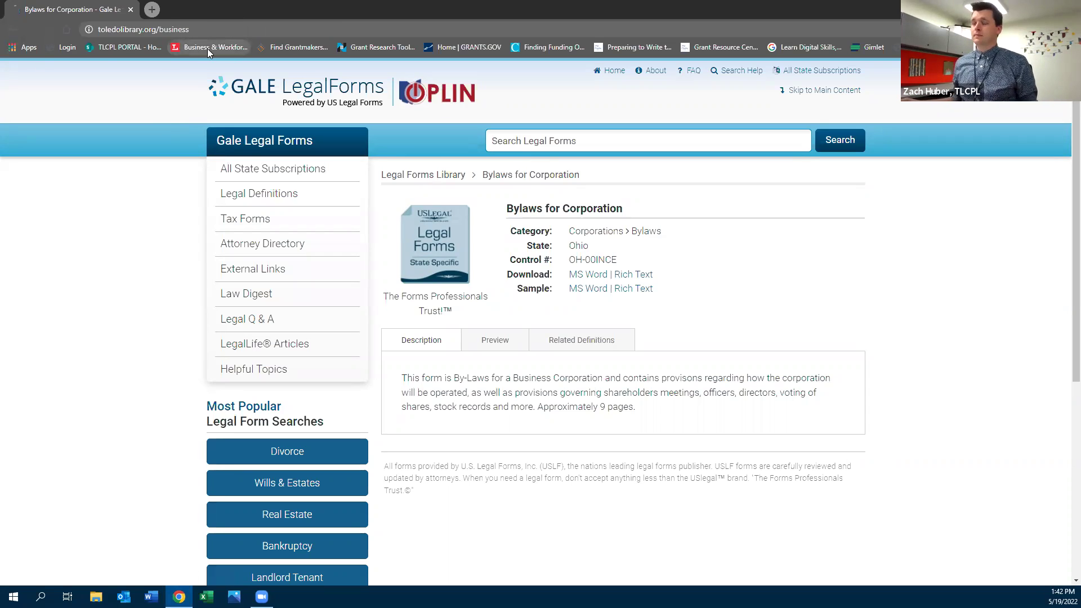
scroll(605, 453, down, 6)
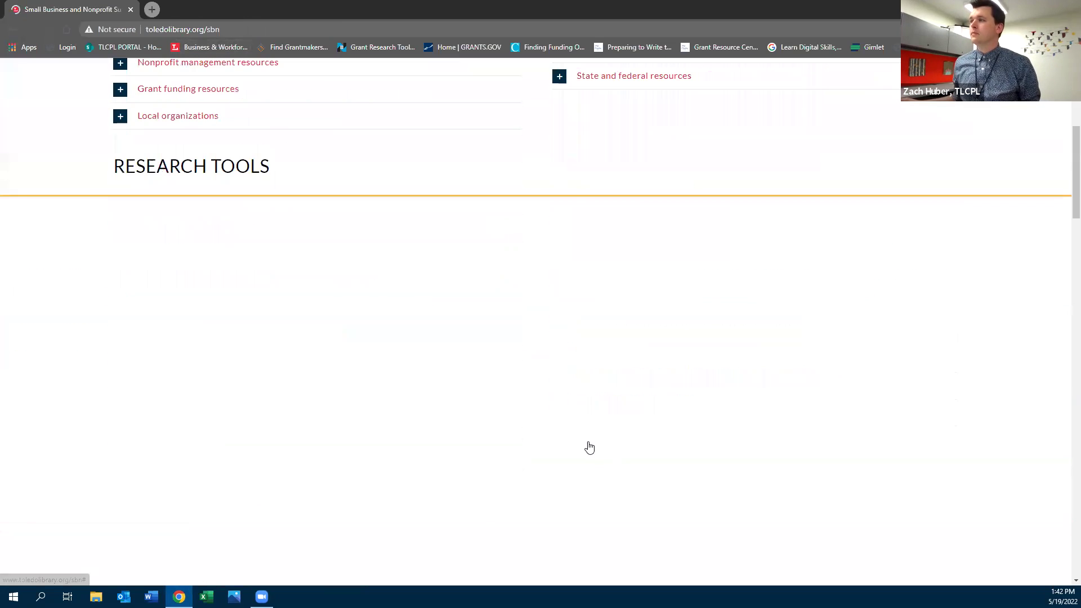
scroll(586, 446, down, 6)
scroll(621, 409, down, 2)
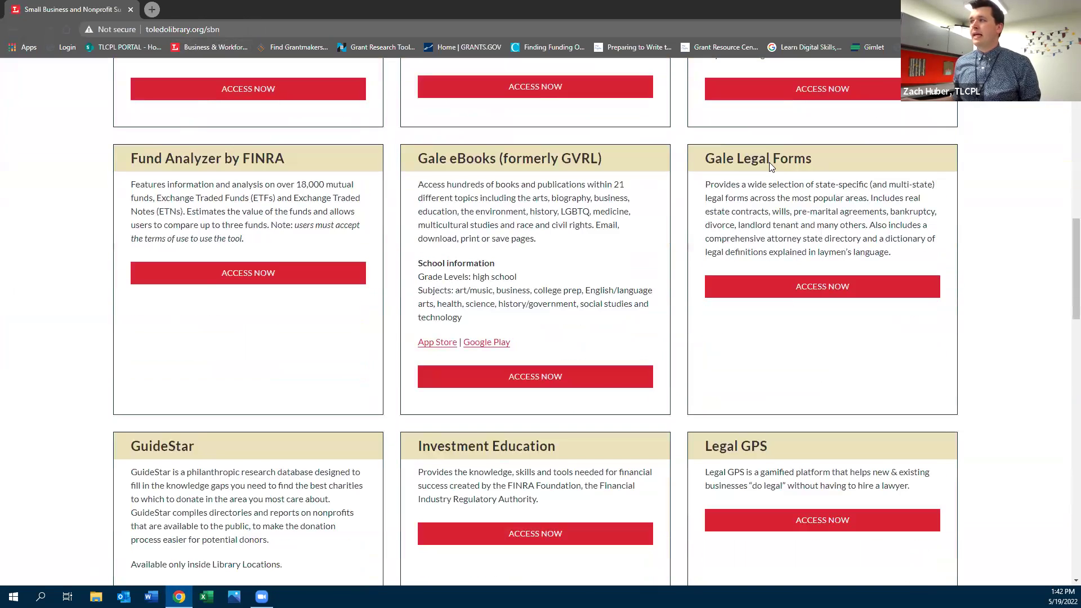
scroll(743, 160, down, 3)
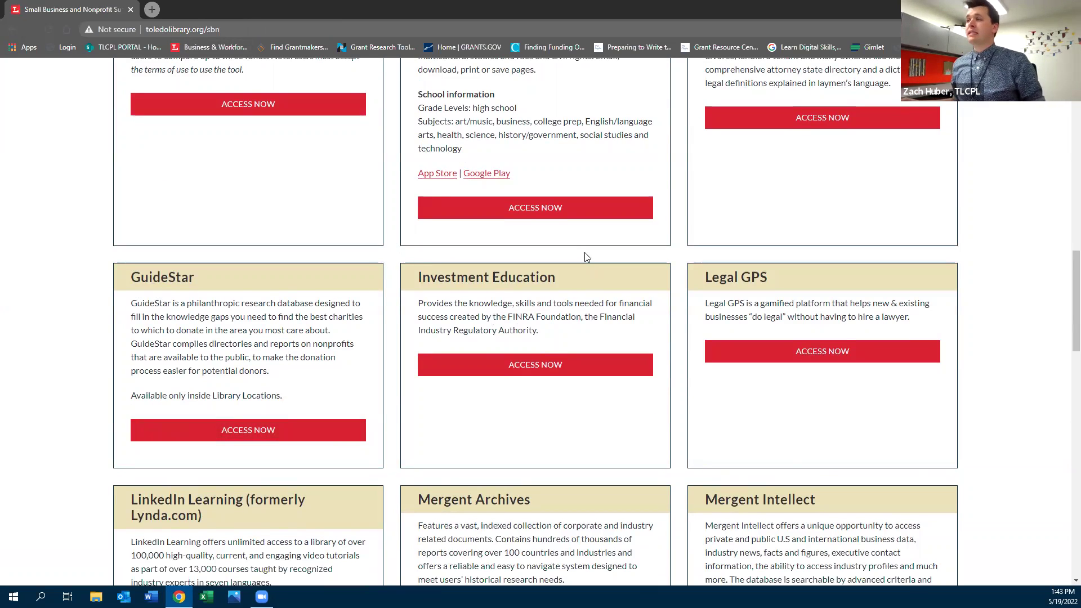
Open Legal GPS's Access Now link in a new tab and switch to it
right_click(816, 358)
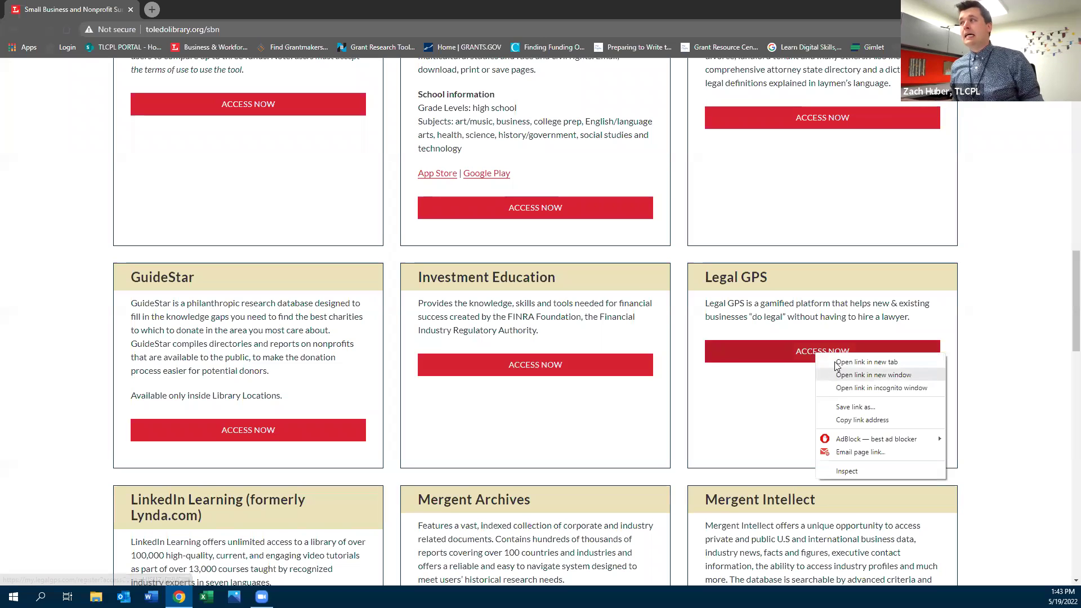
click(844, 361)
click(236, 5)
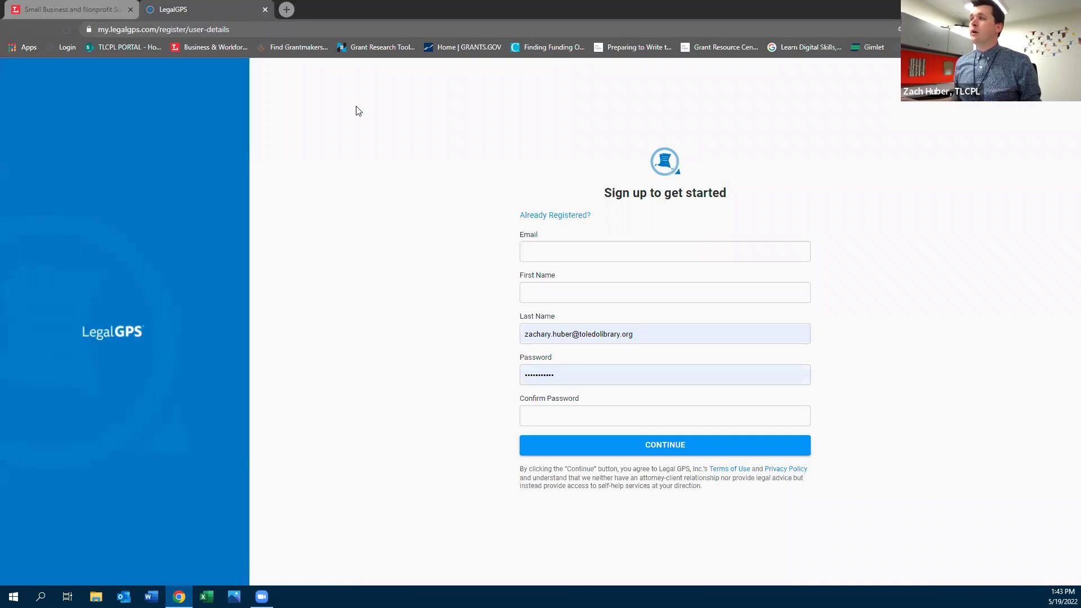
Sign in to LegalGPS through 'Already Registered?' with the saved account details
click(555, 215)
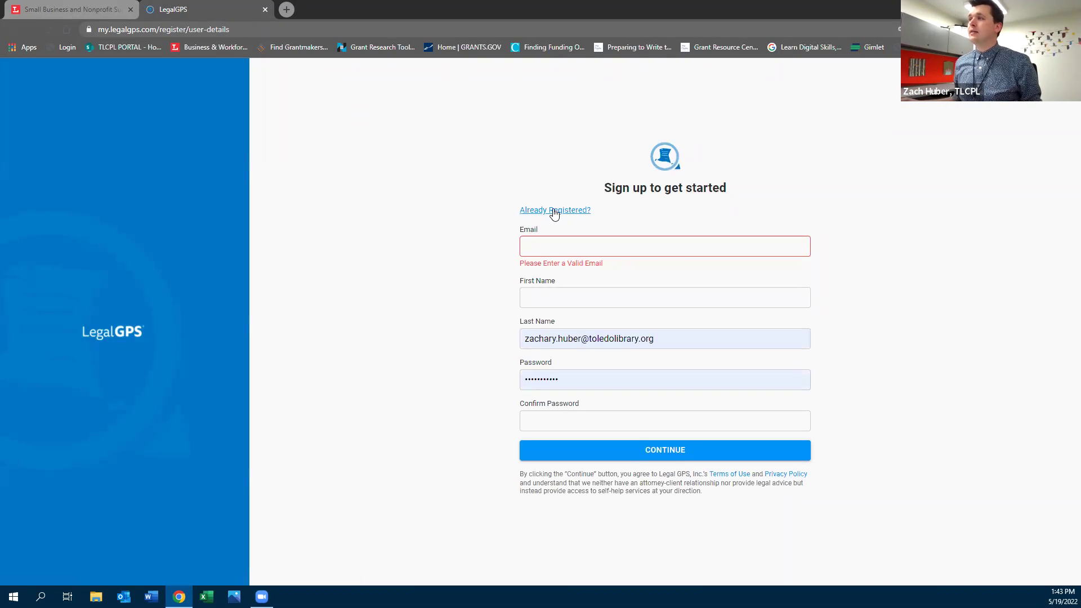
click(600, 398)
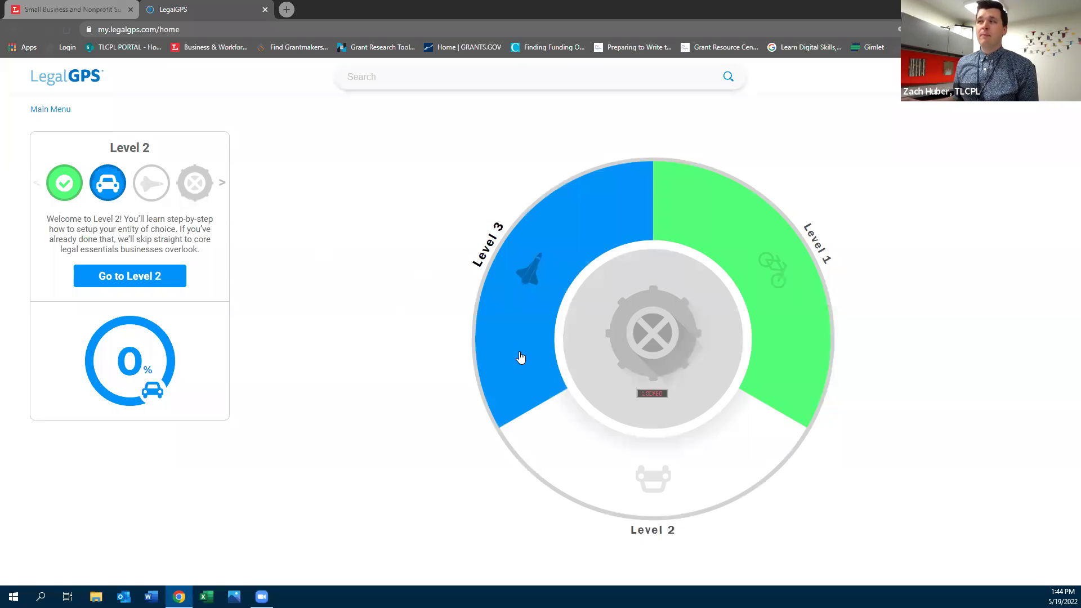
click(771, 251)
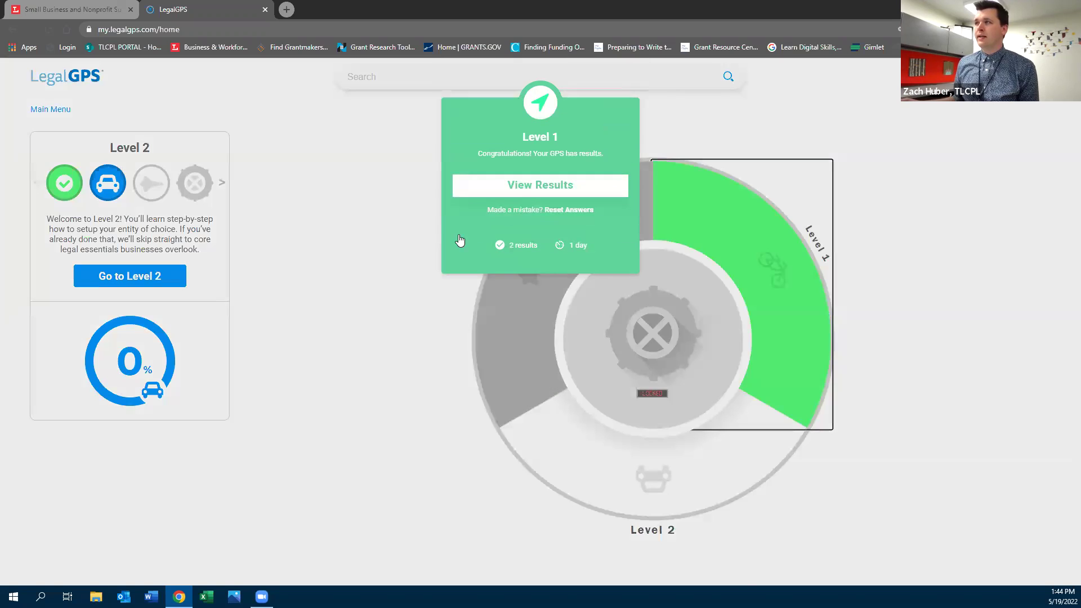
click(526, 184)
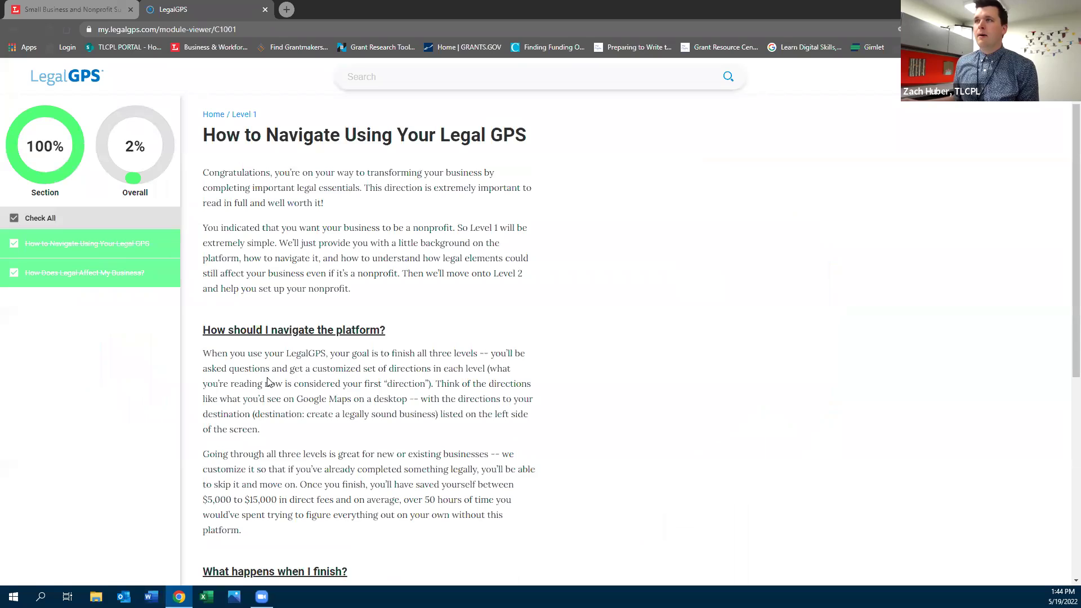
scroll(268, 382, down, 5)
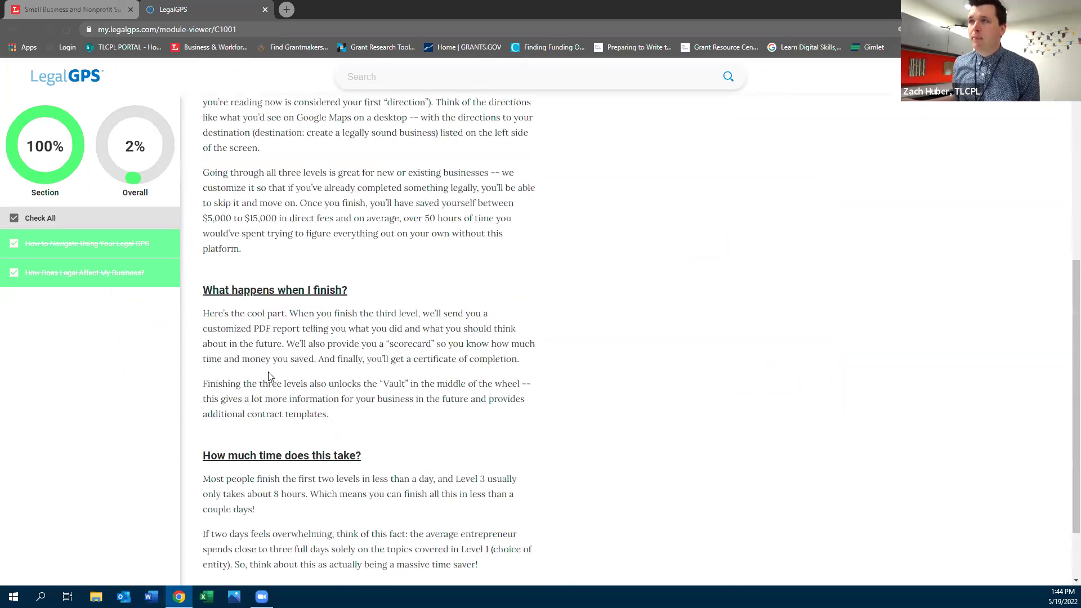
scroll(269, 308, down, 2)
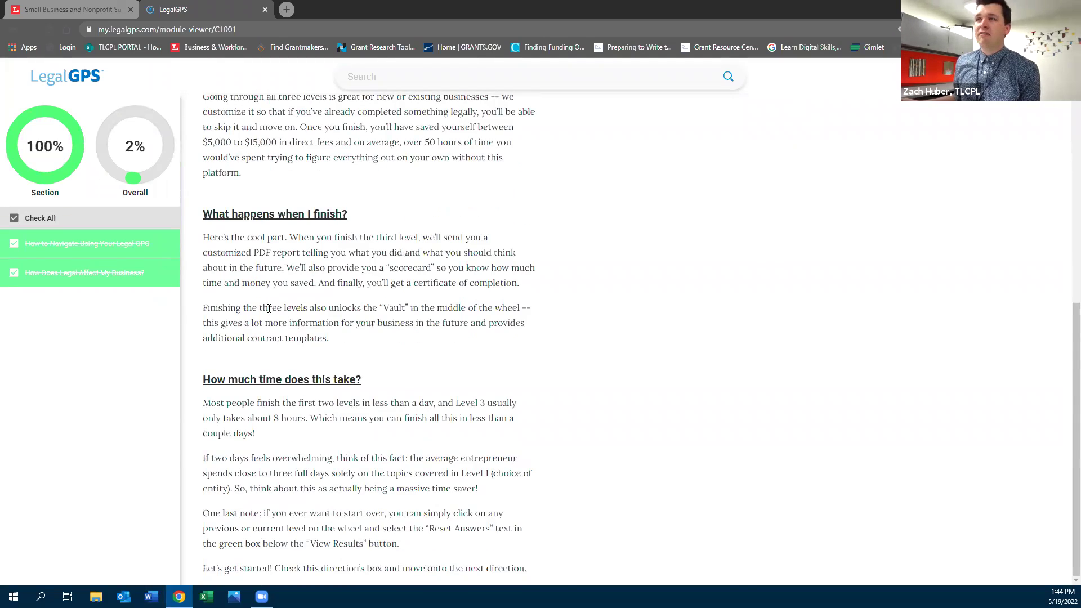
scroll(269, 308, up, 6)
click(15, 31)
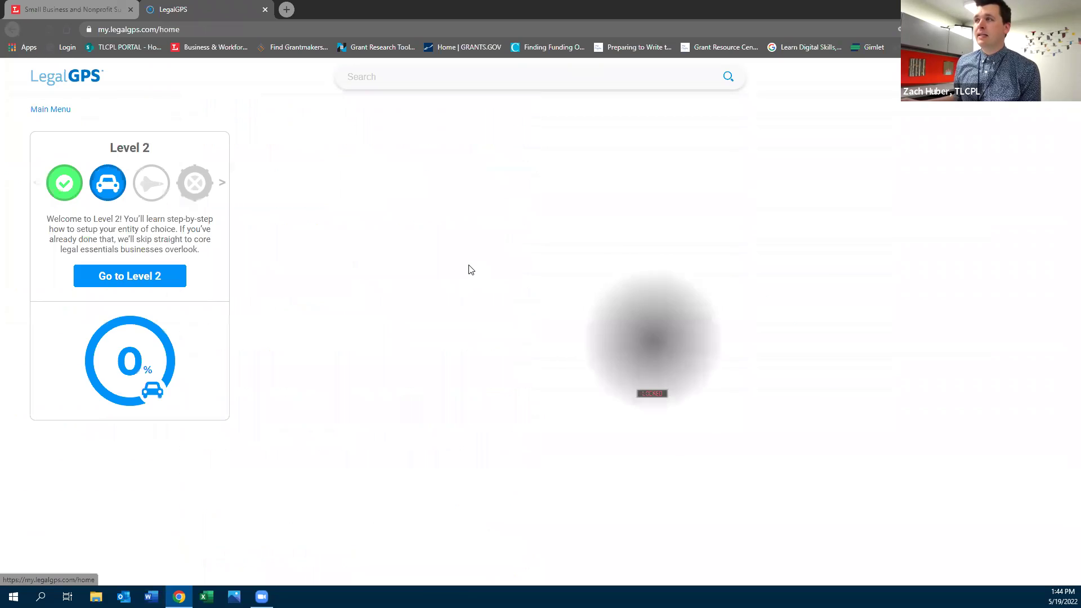
Answer B No to having directors in Level 2 and calibrate the GPS for directions
click(630, 496)
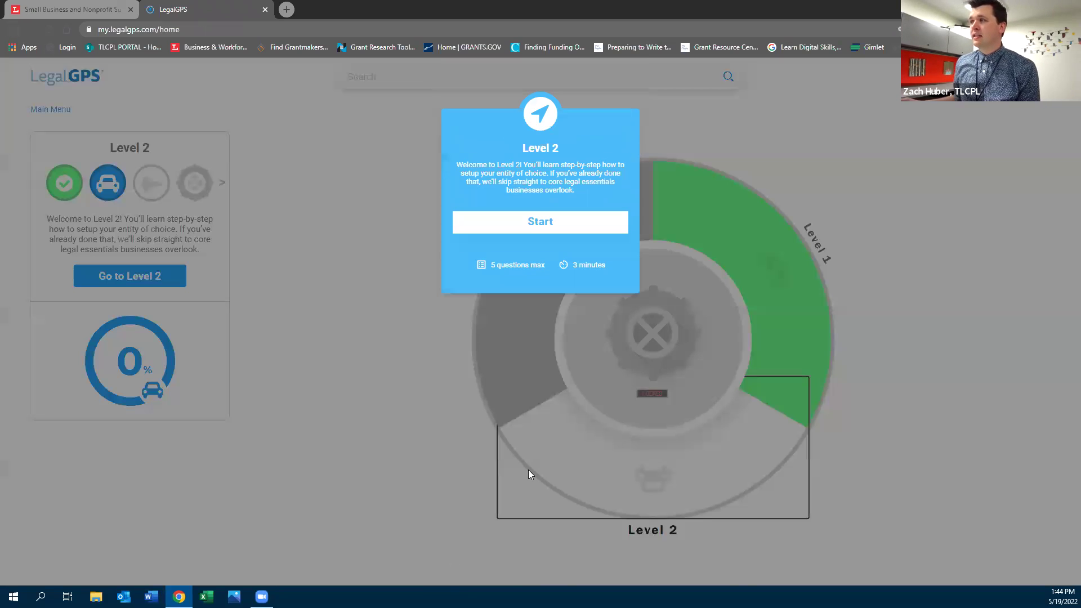
click(532, 225)
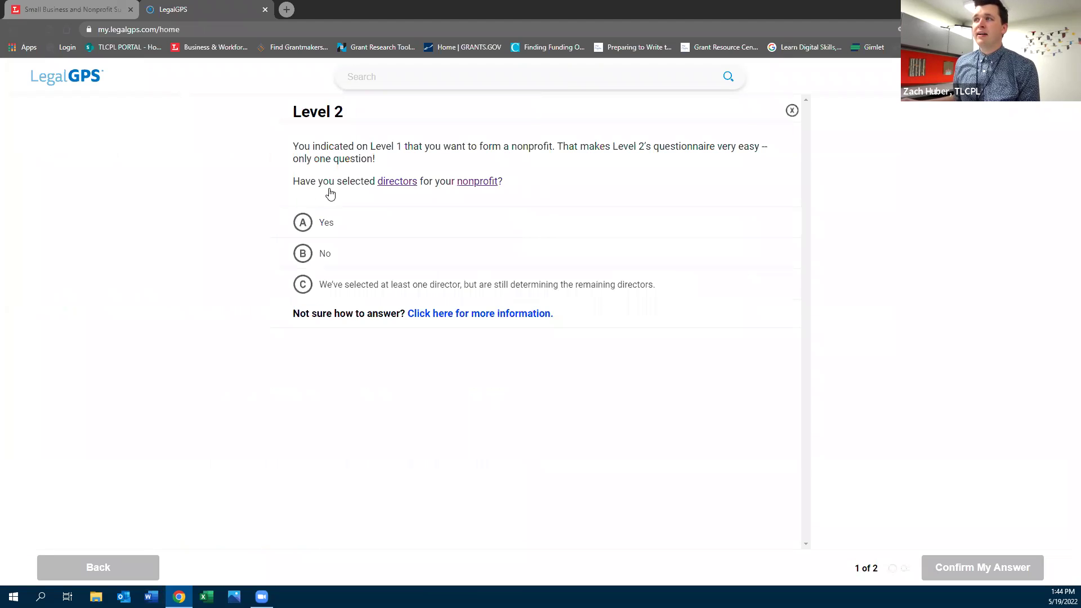
click(304, 263)
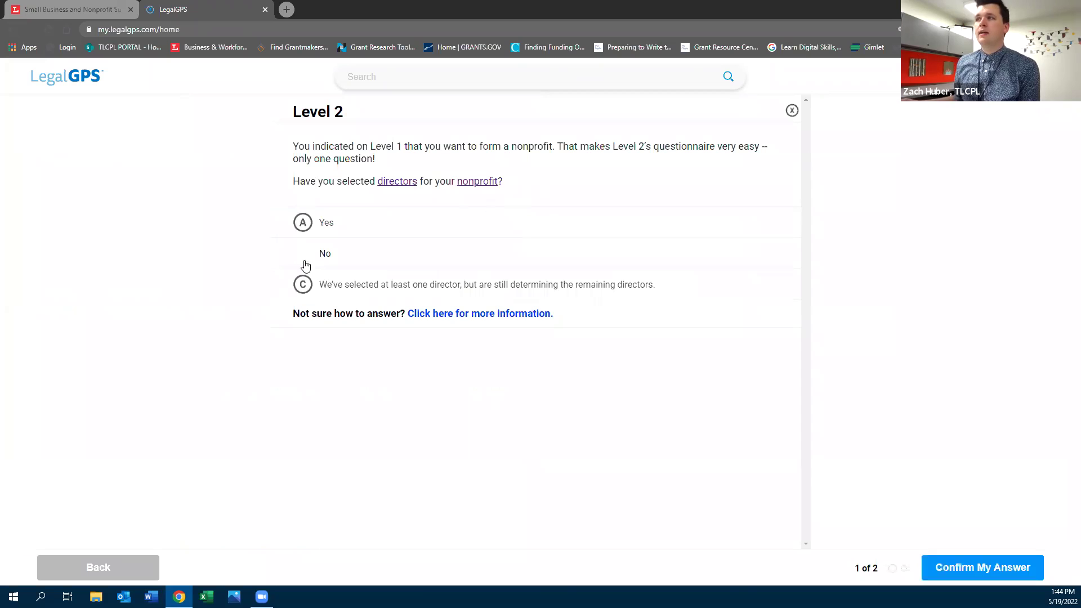
click(973, 569)
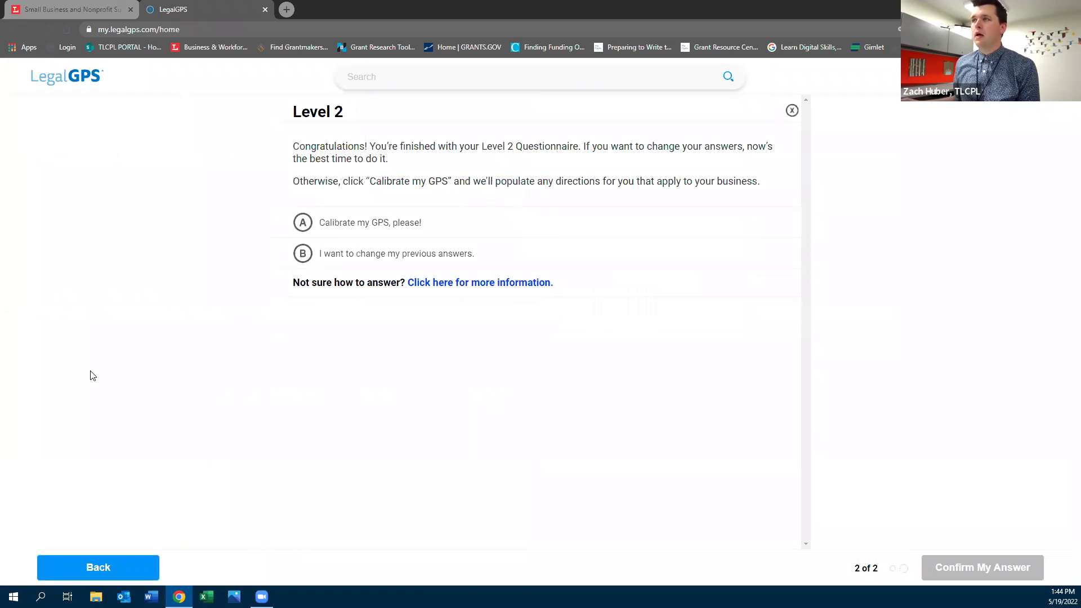
click(343, 223)
click(965, 569)
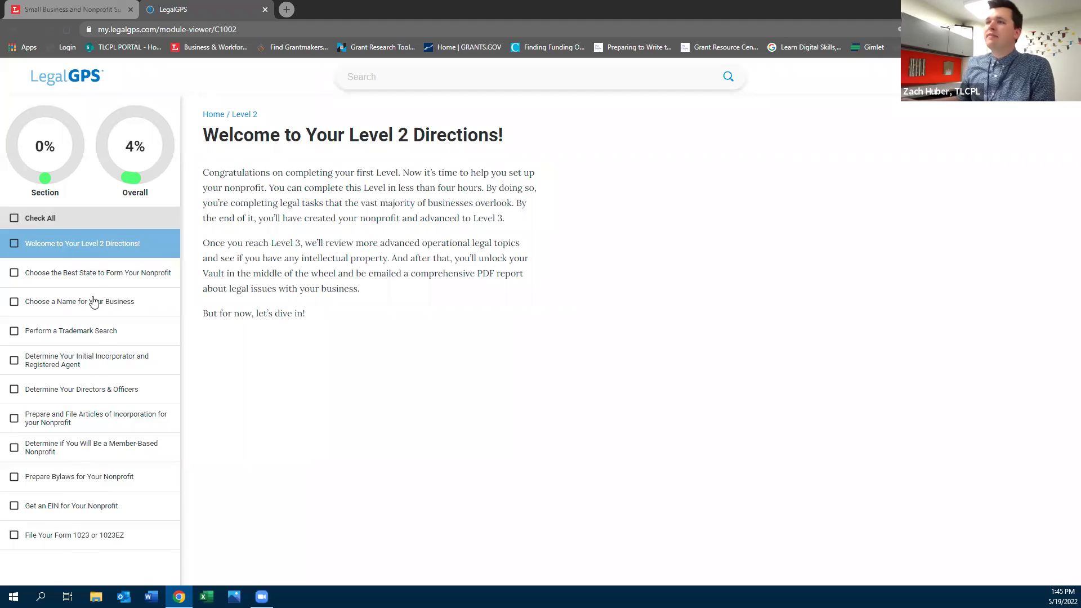
View the Perform a Trademark Search and File Your Form 1023 or 1023EZ directions, then go home
click(87, 334)
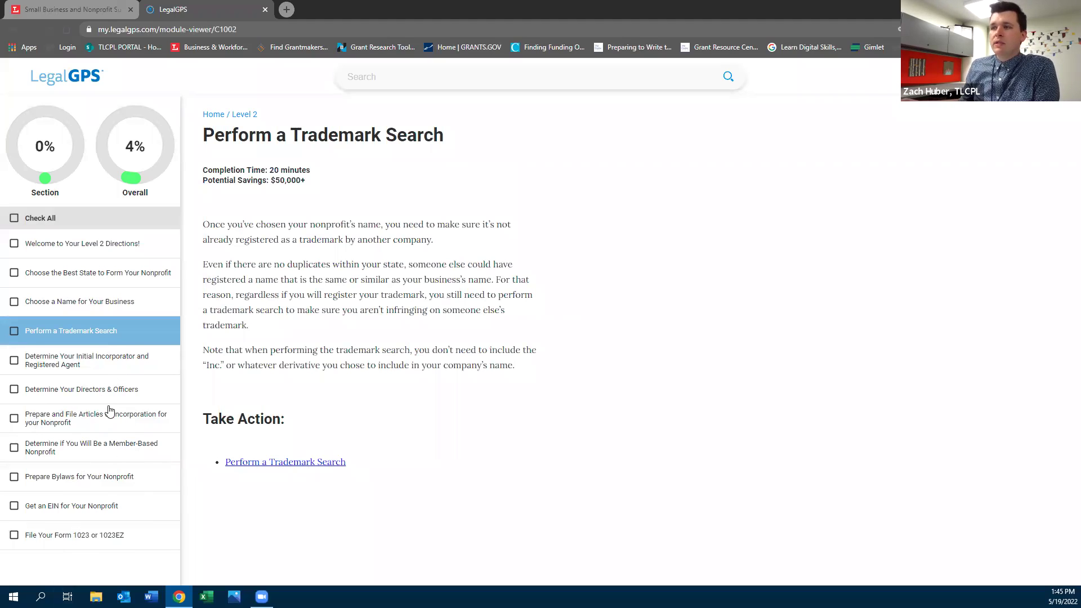
click(82, 543)
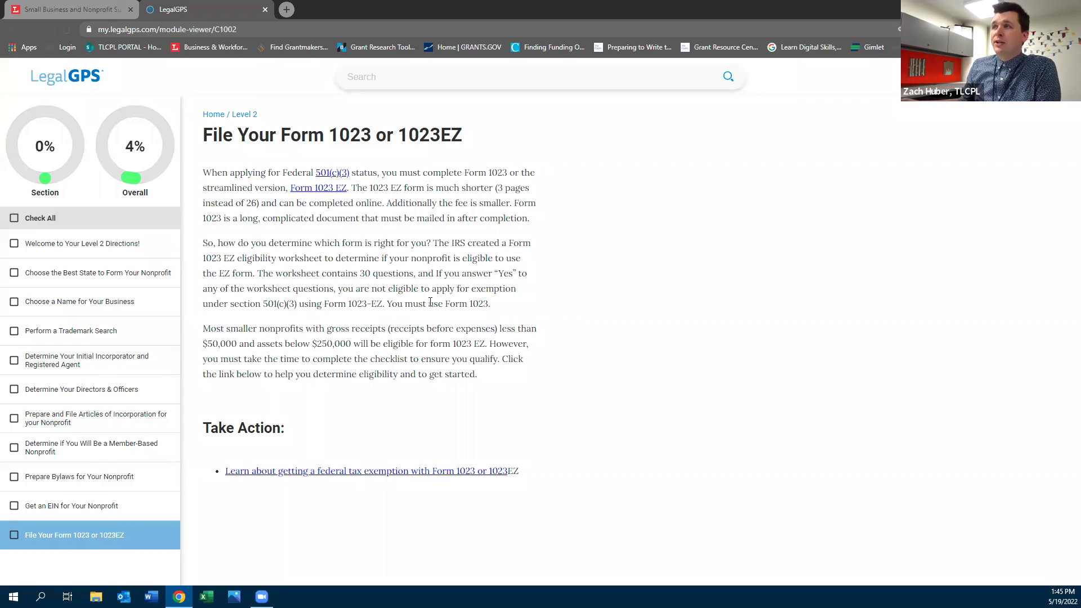
click(6, 29)
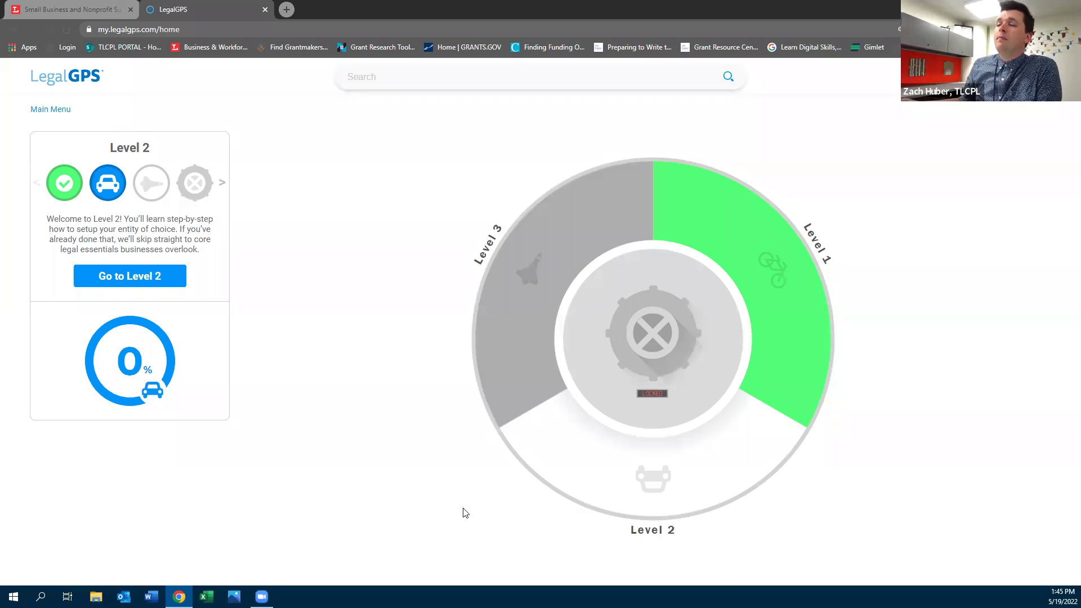
Check locked Level 3, view the Level 2 results and directions, and continue to the wheel
click(495, 307)
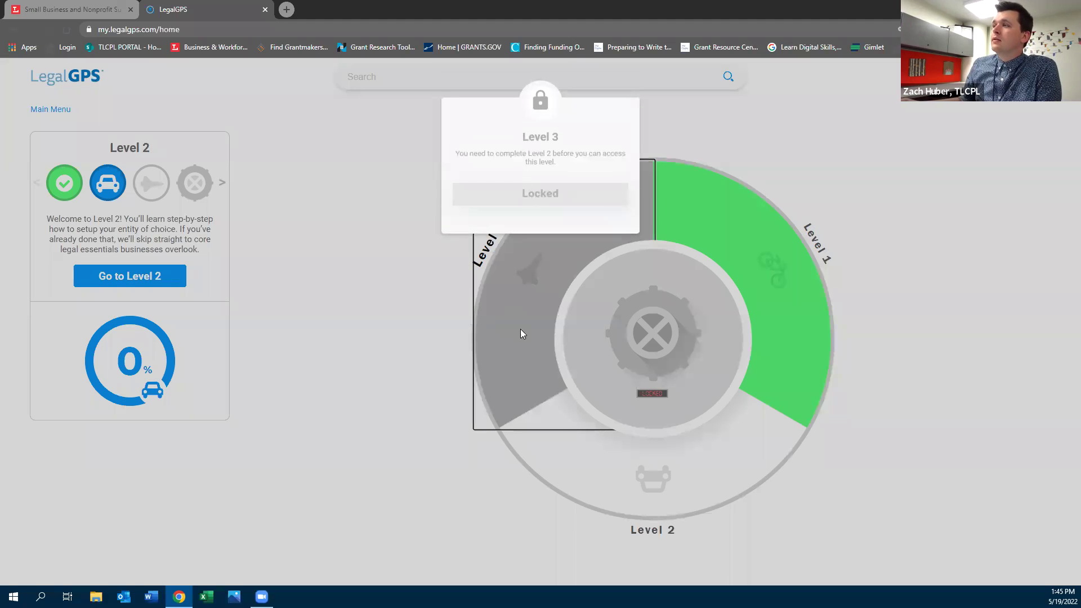
click(661, 434)
click(657, 446)
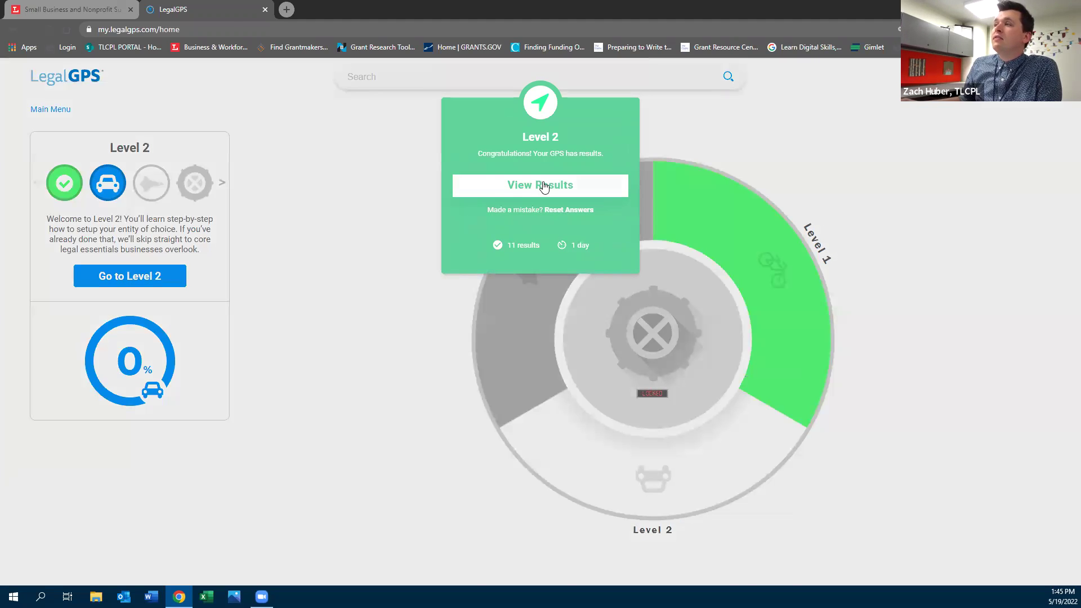
click(543, 187)
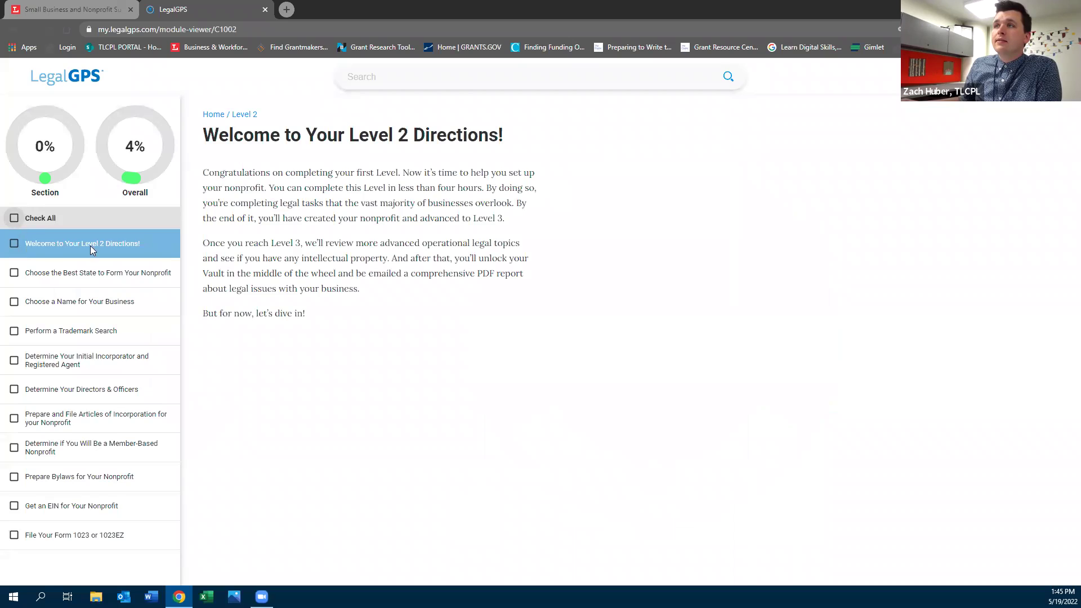
click(700, 279)
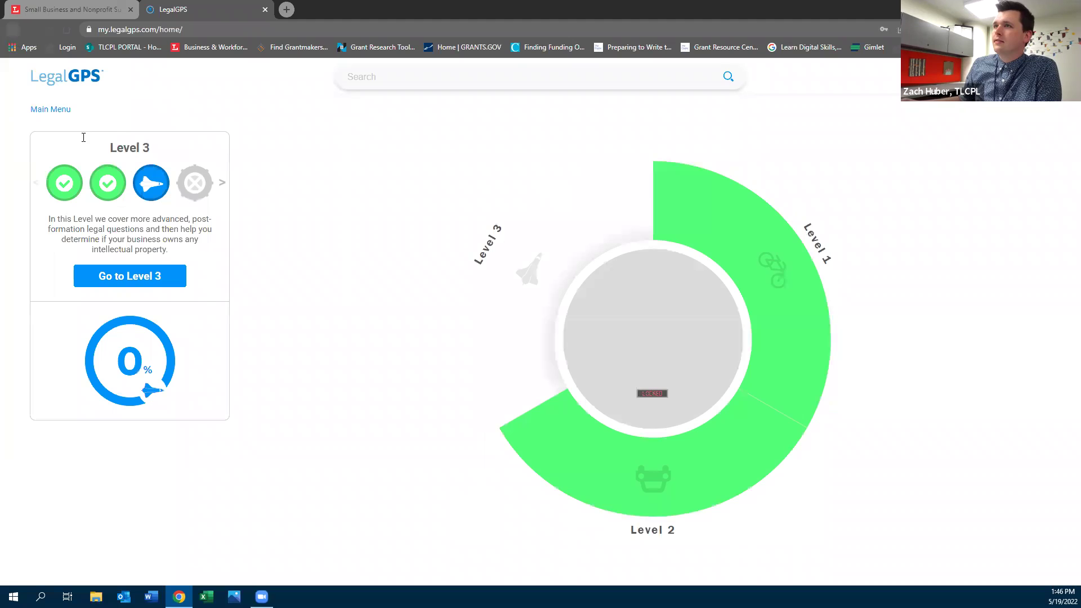
Highlight the Level 3 introduction text, dismiss it, and switch to the toledolibrary.org/sbn tab
click(154, 278)
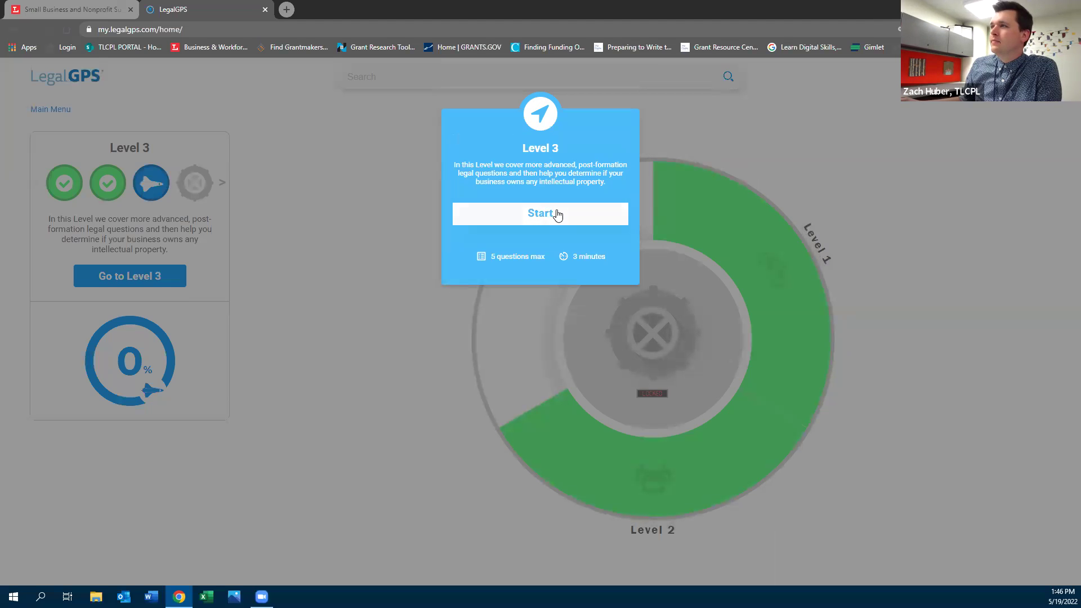
drag(473, 162, 622, 173)
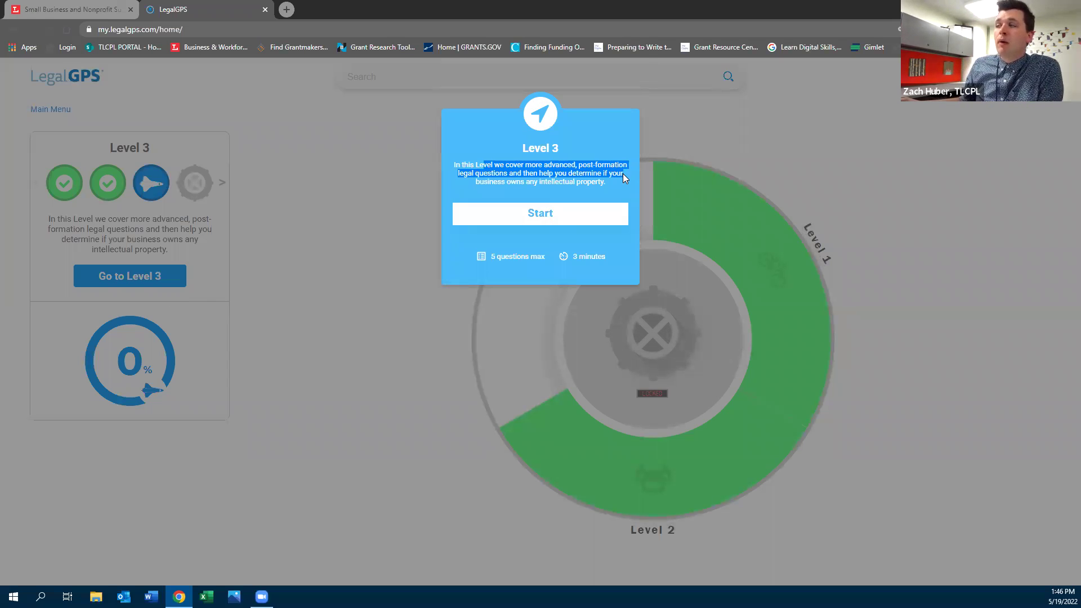
drag(624, 174, 621, 177)
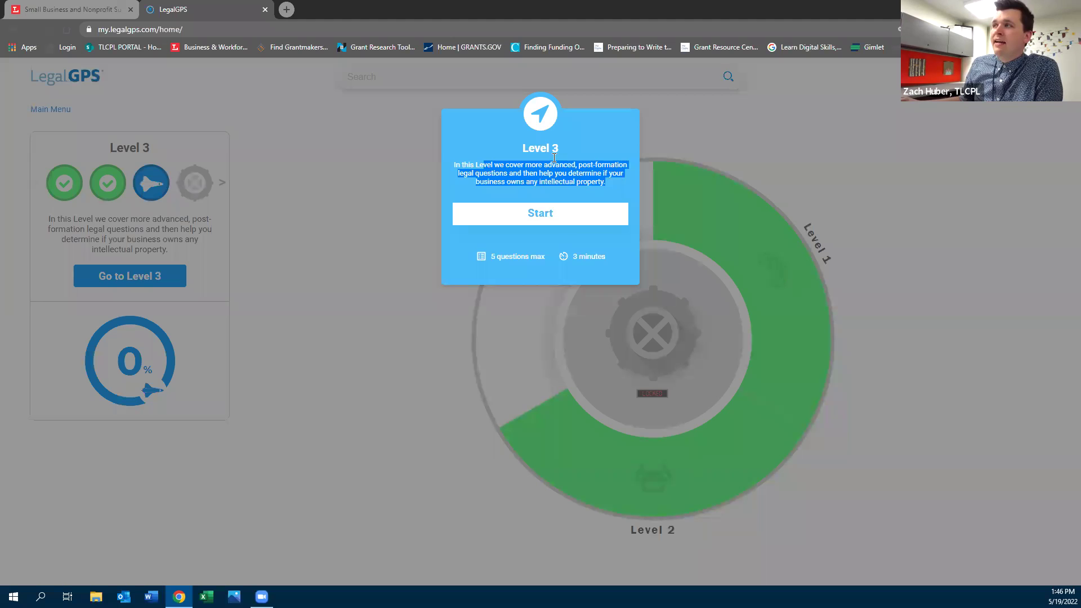
click(464, 280)
click(121, 9)
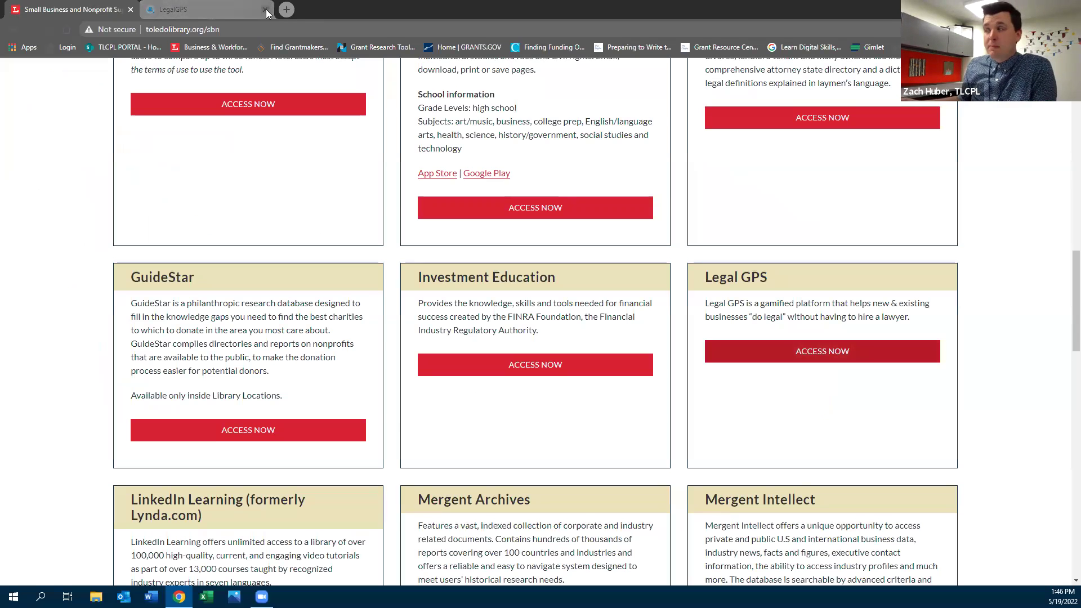
Close the LegalGPS tab and start the LinkedIn Learning library-card sign-in
click(264, 9)
scroll(59, 352, down, 5)
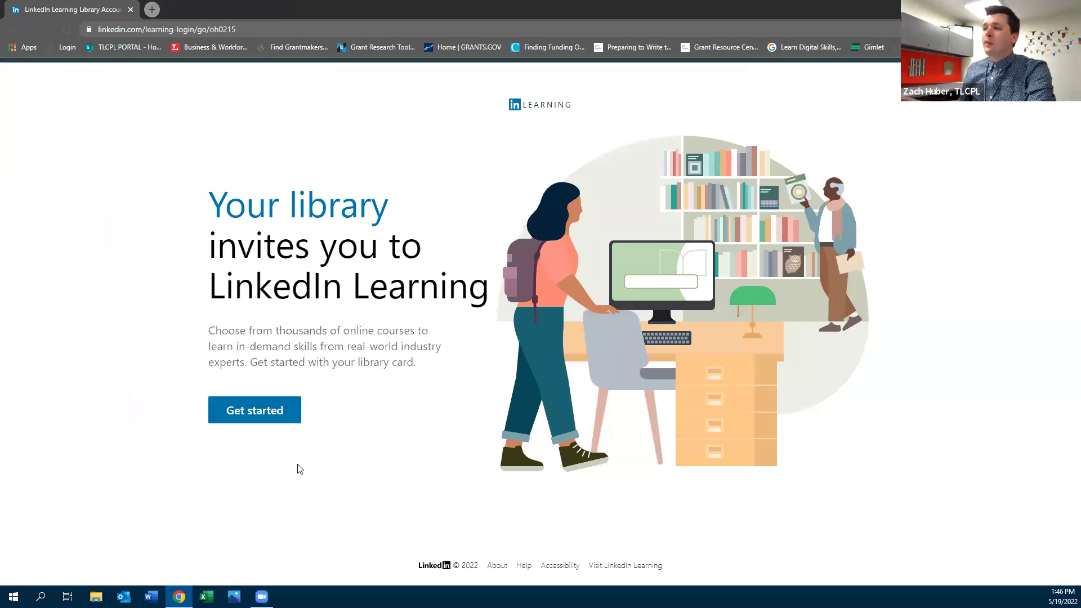
click(242, 418)
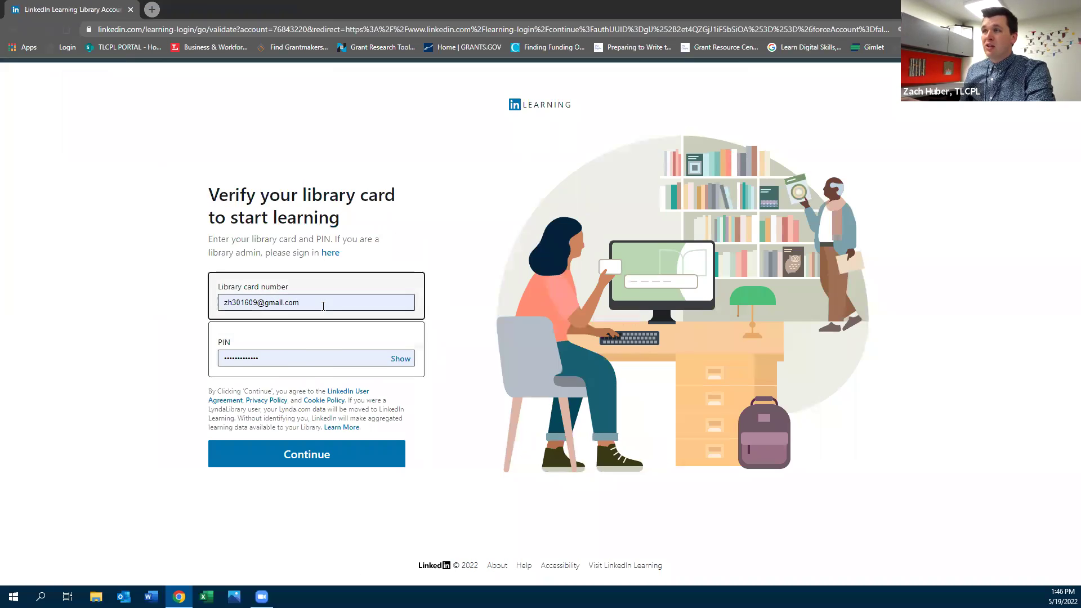
Enter the library card number and PIN and submit them for verification
text(5)
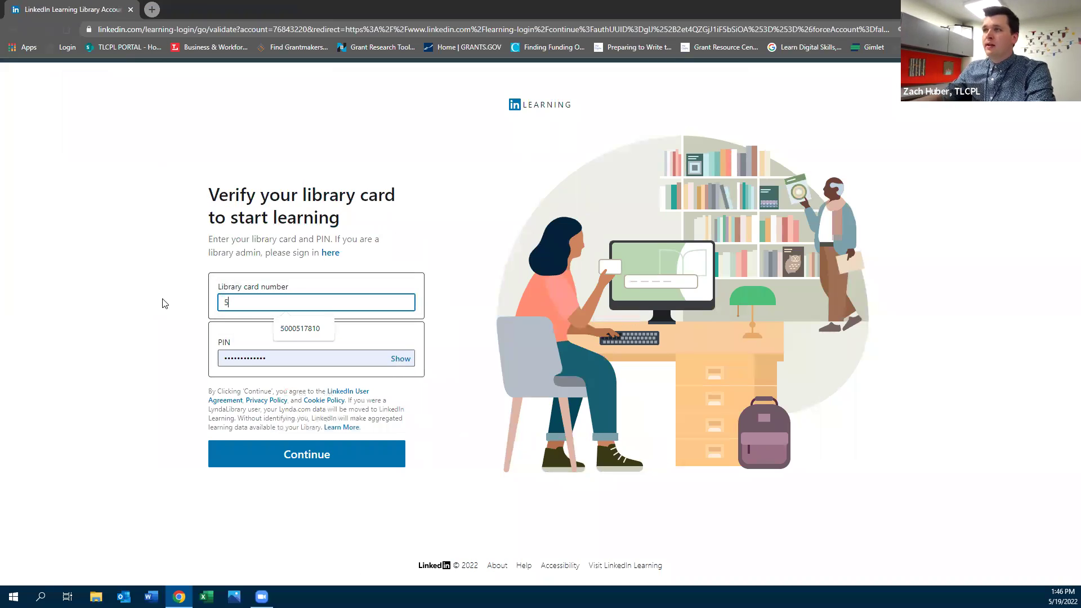
key(Down)
key(Return)
key(Tab)
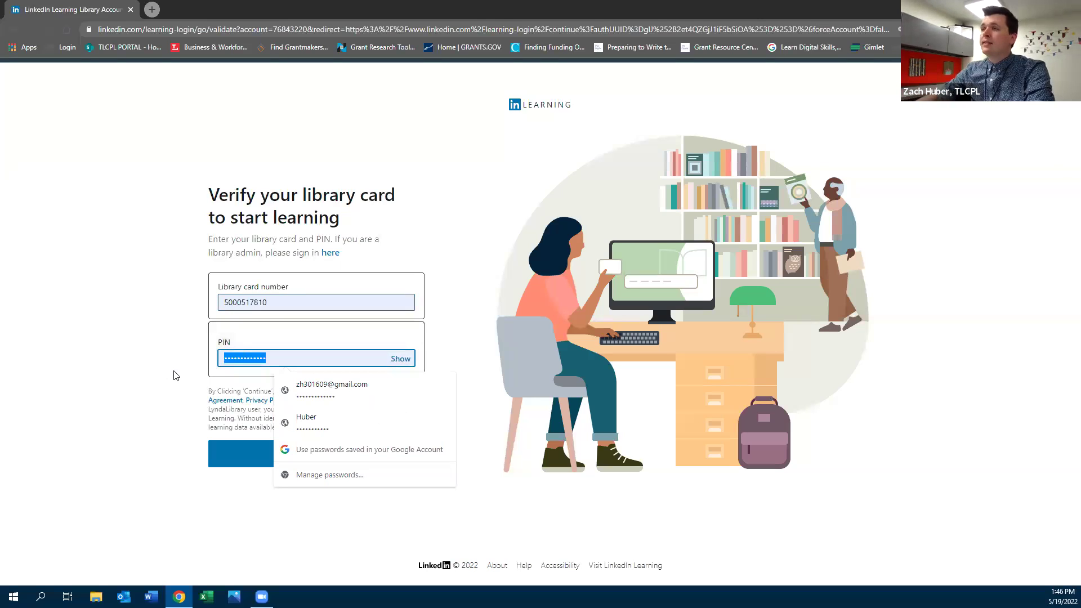
key(BackSpace)
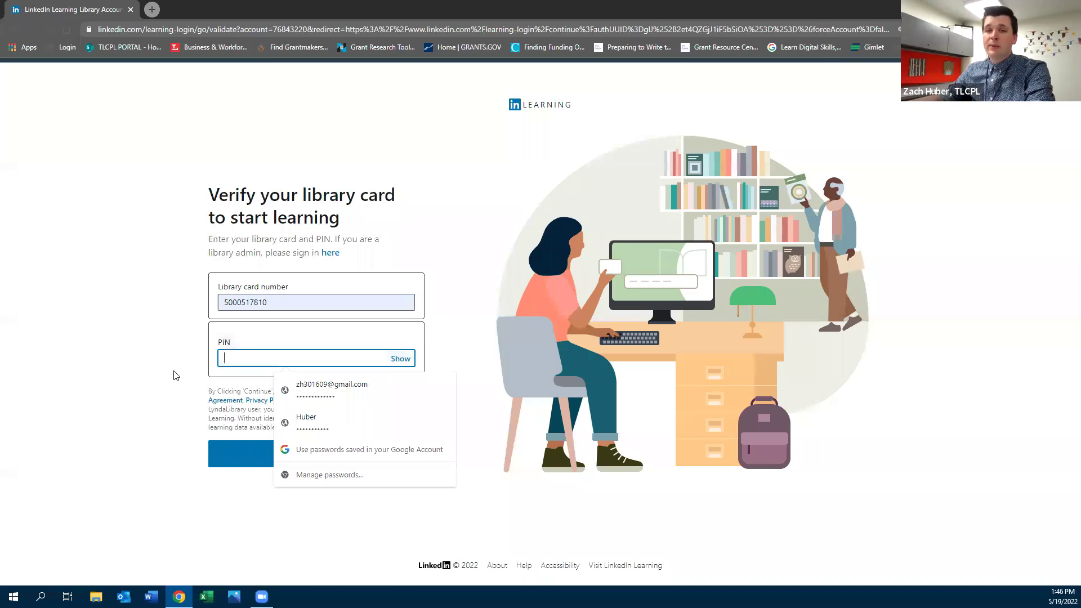
text(****)
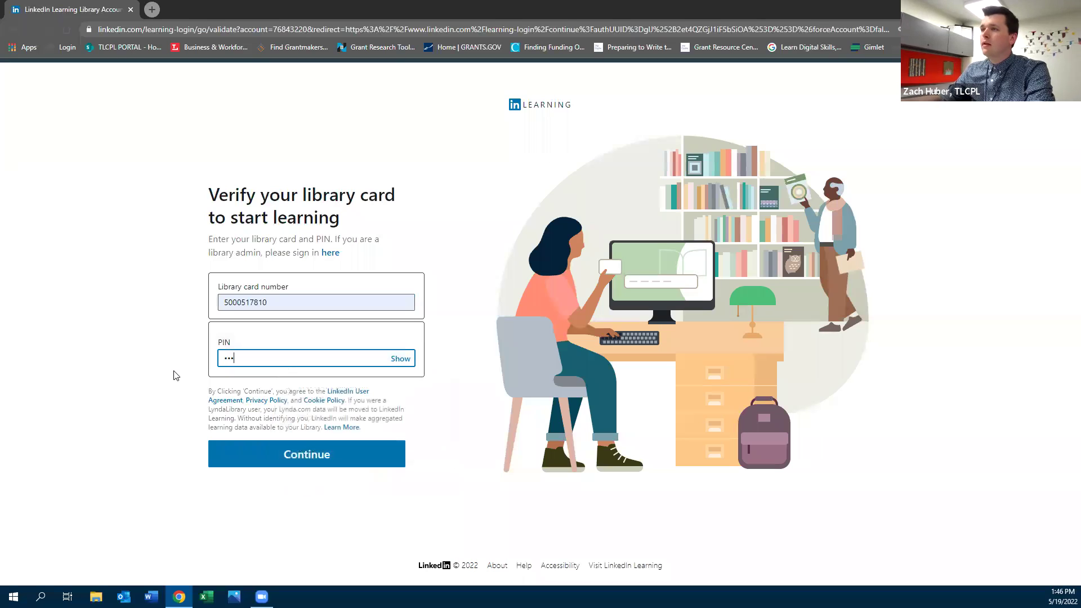
key(Return)
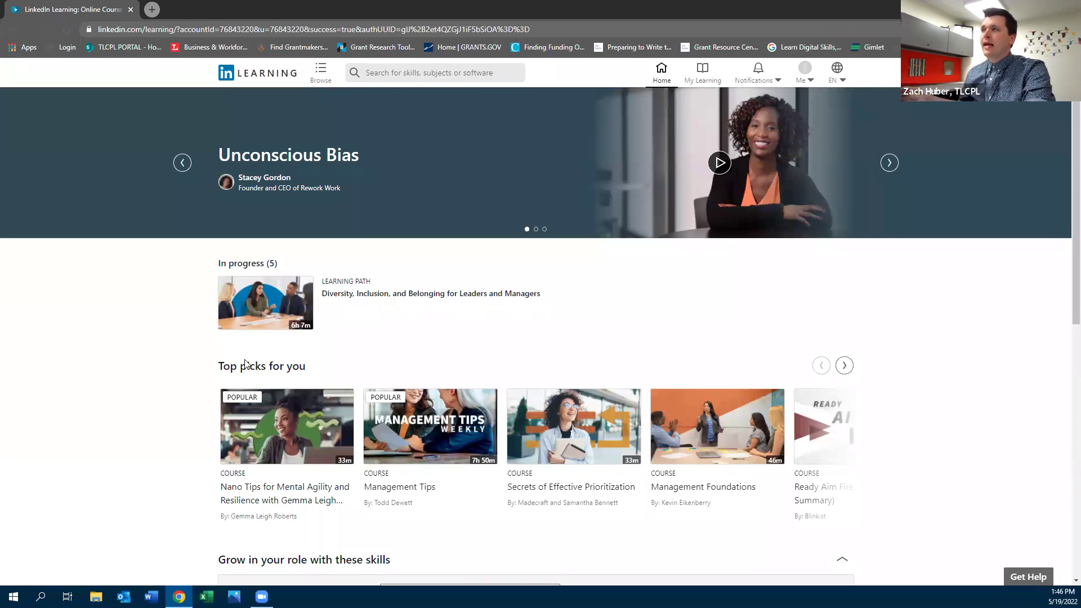
Browse the Business topics list, including Project Management and Small Business and Entrepreneurship
click(320, 75)
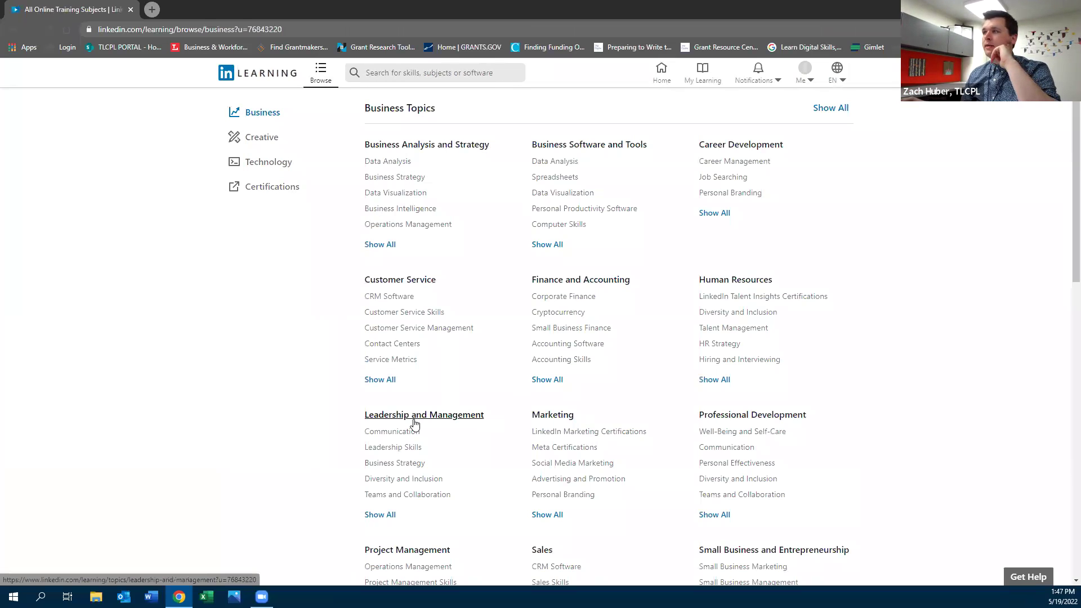
scroll(556, 434, down, 2)
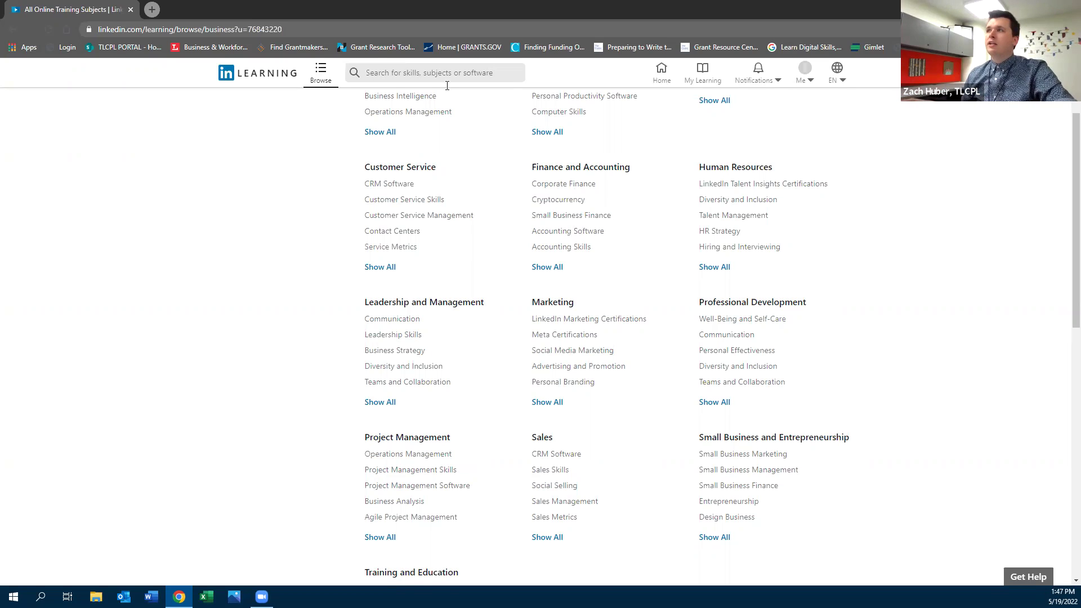
click(414, 71)
Search the course library for 'quickbooks' and review its 383 results
text(quickbooks)
key(Return)
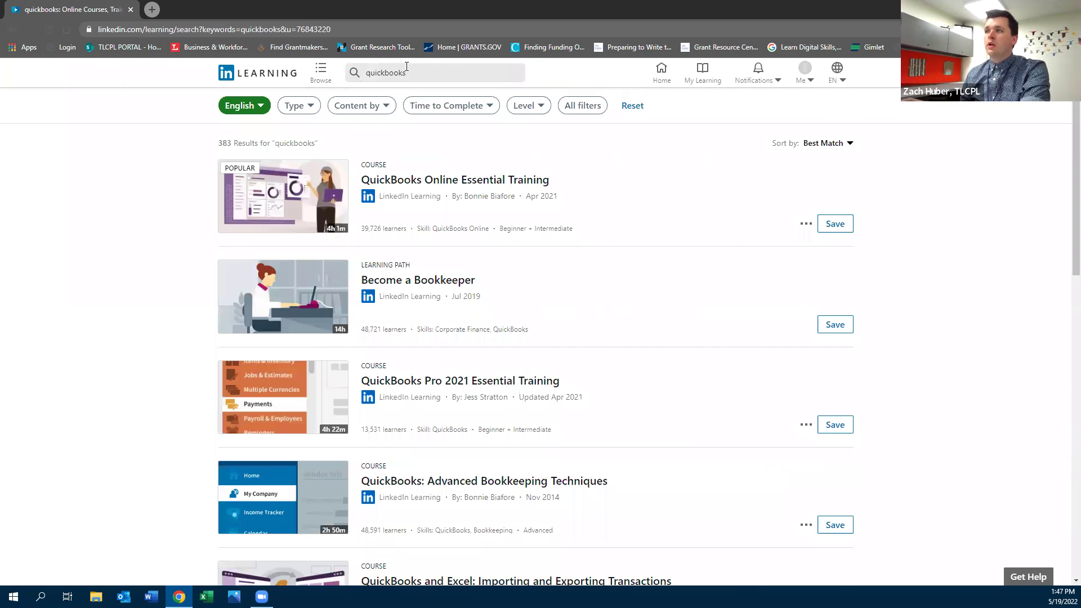
mouse_move(331, 233)
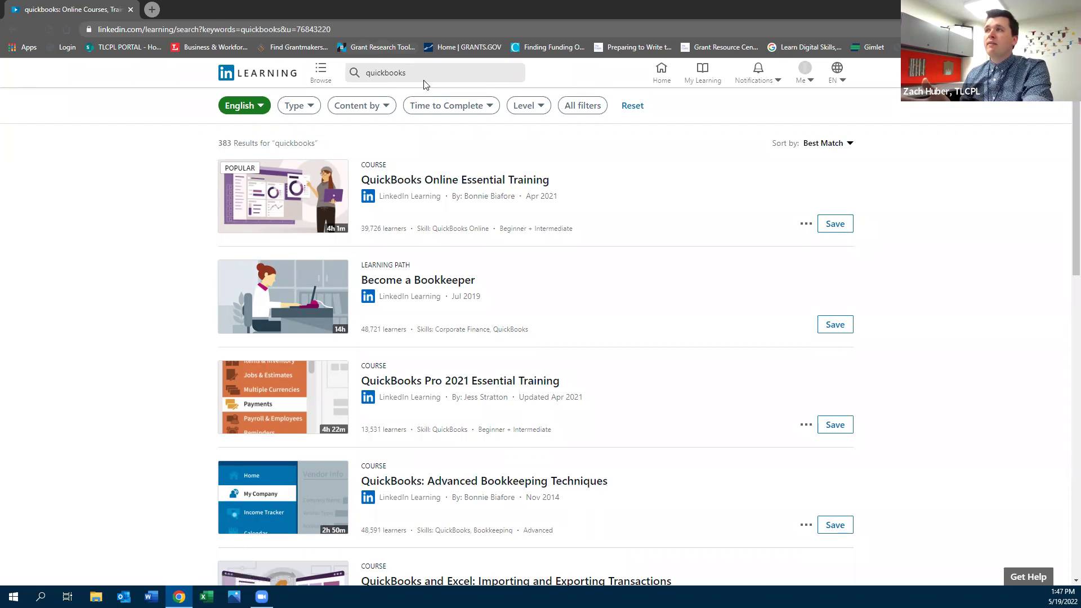
Replace the search term with 'excel' and run the search
click(359, 74)
double_click(359, 74)
text(excel)
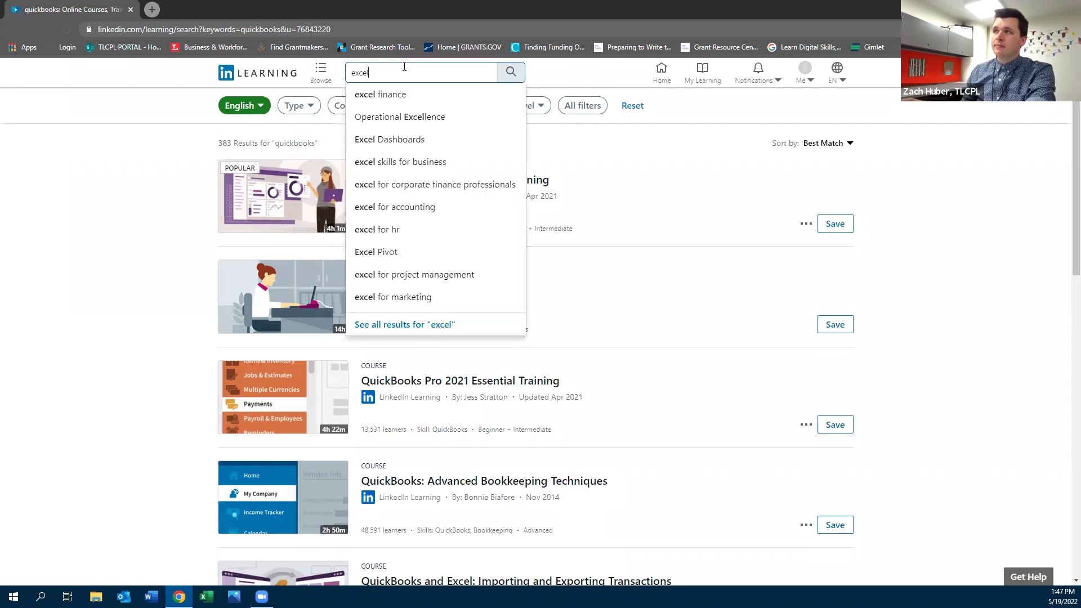
key(Return)
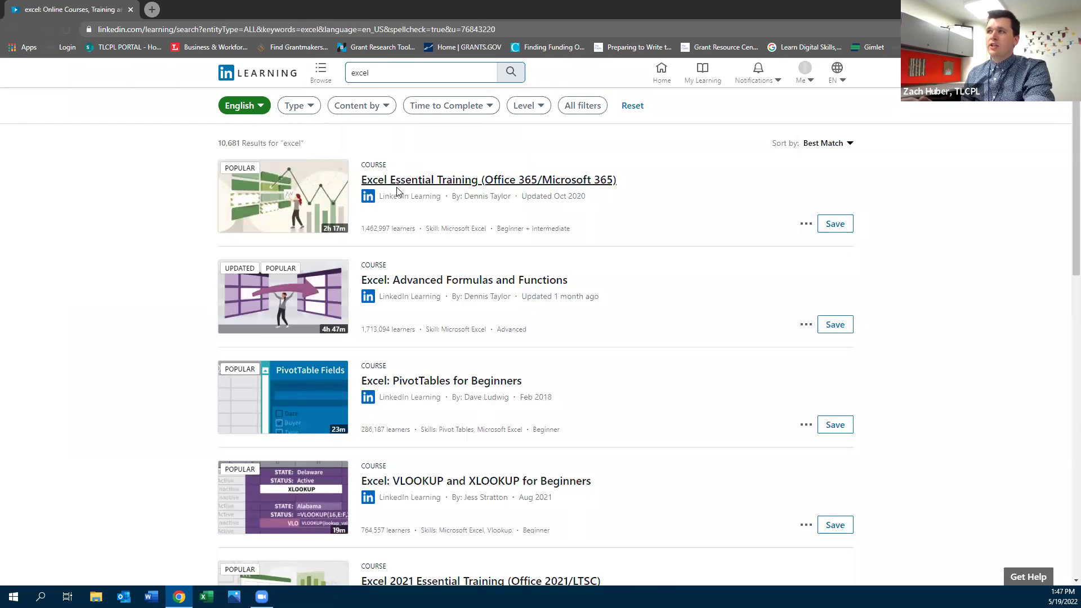
Open Excel Essential Training and view its transcript, then its 2h 17m overview and chapter contents
click(416, 181)
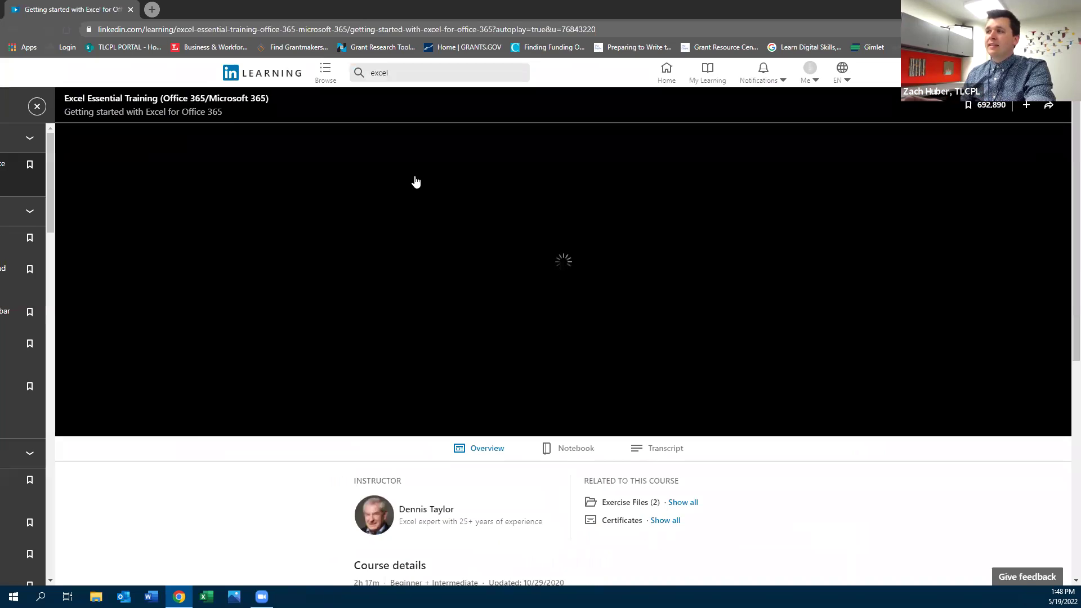
scroll(400, 382, down, 4)
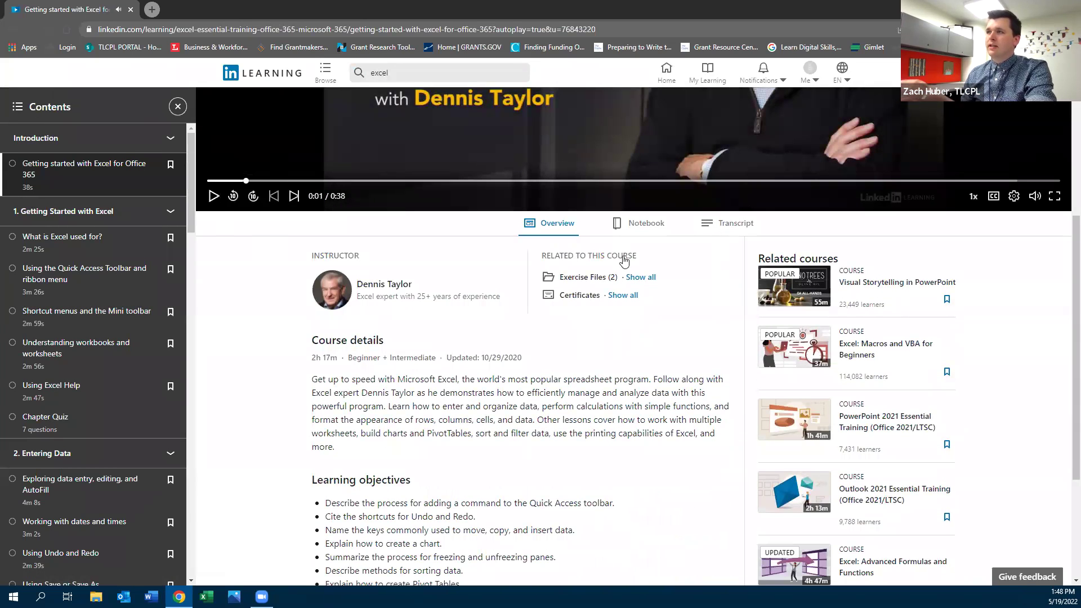
click(735, 225)
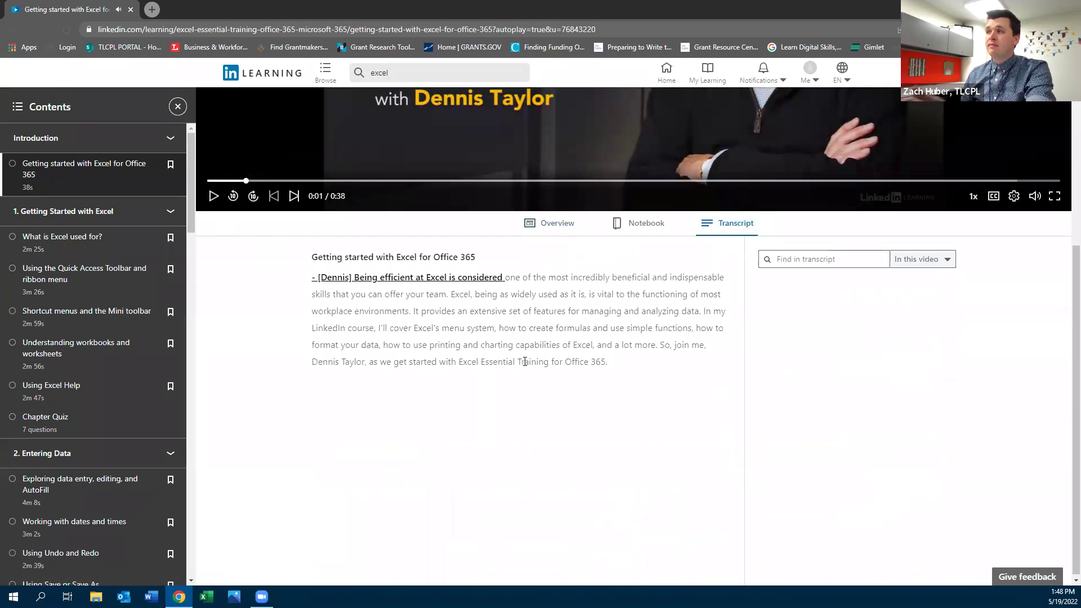
click(561, 225)
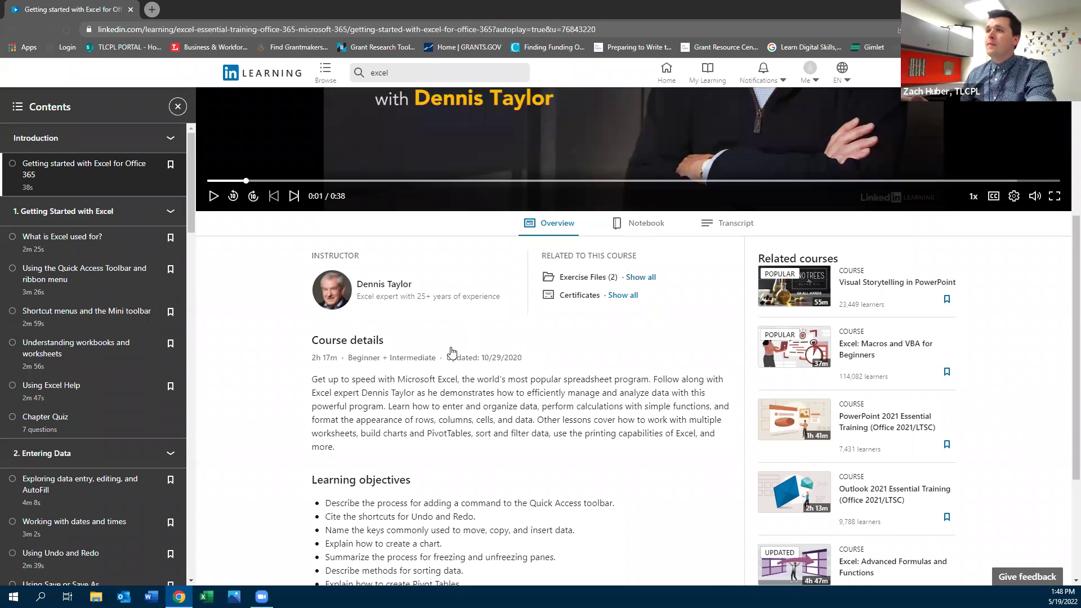
scroll(82, 298, down, 4)
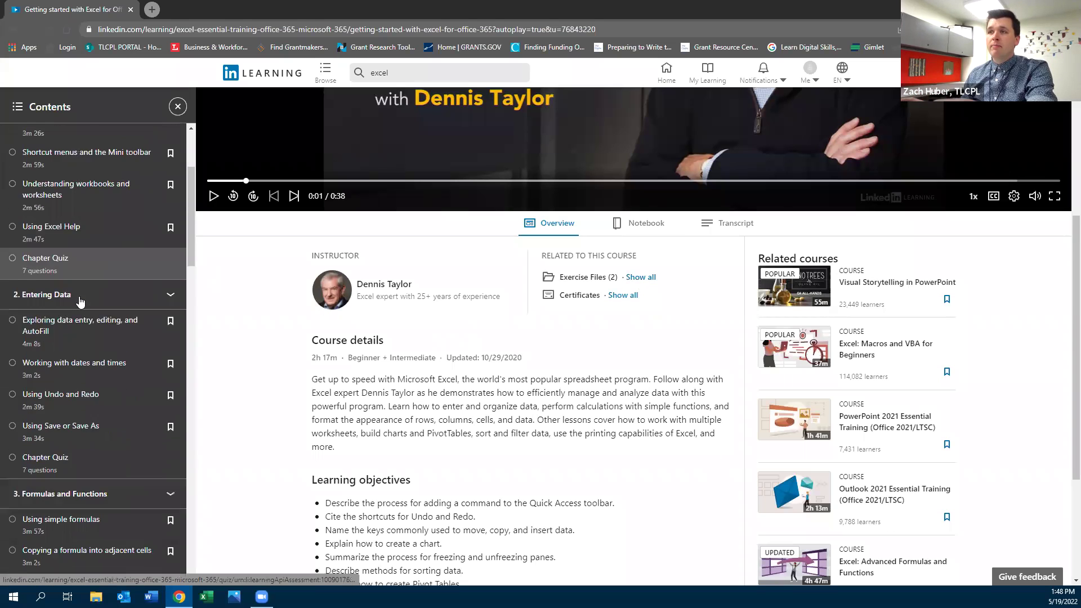
scroll(81, 302, up, 3)
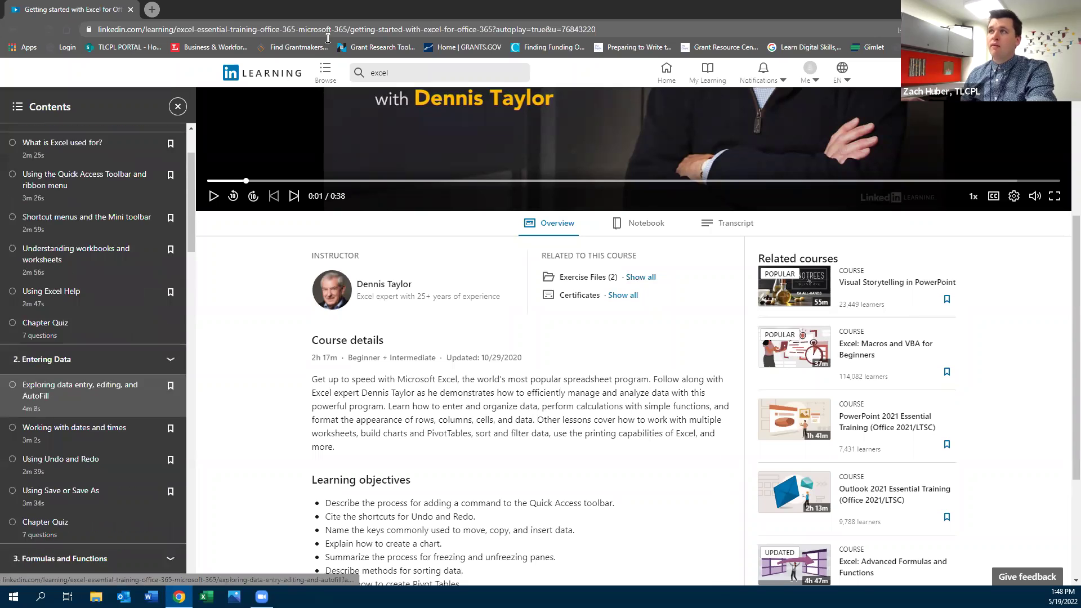
Search 'n' and choose the Nonprofit Management topic suggestion
click(327, 78)
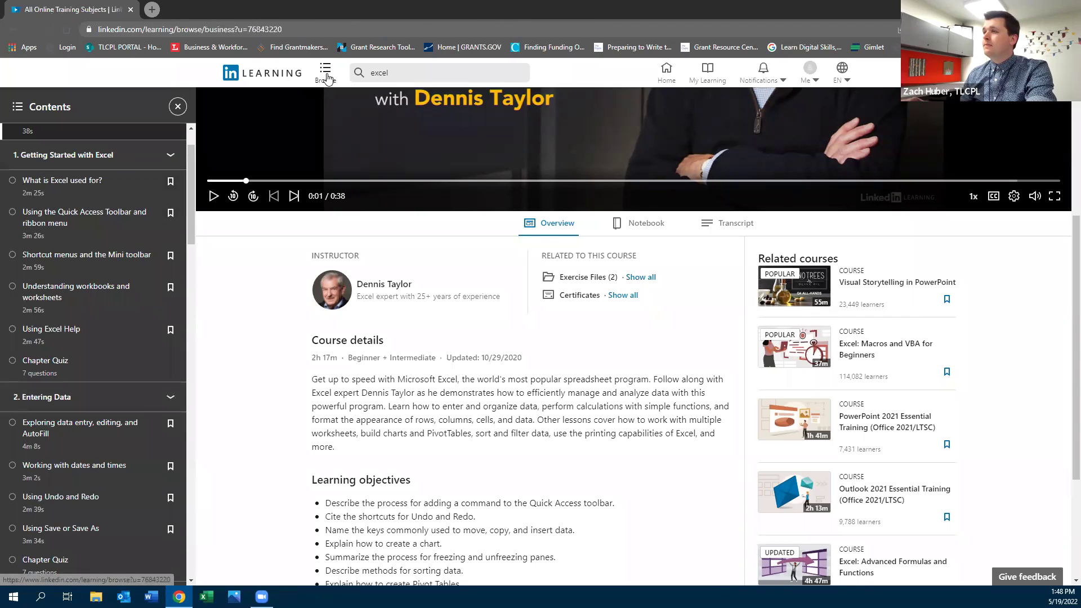
click(407, 73)
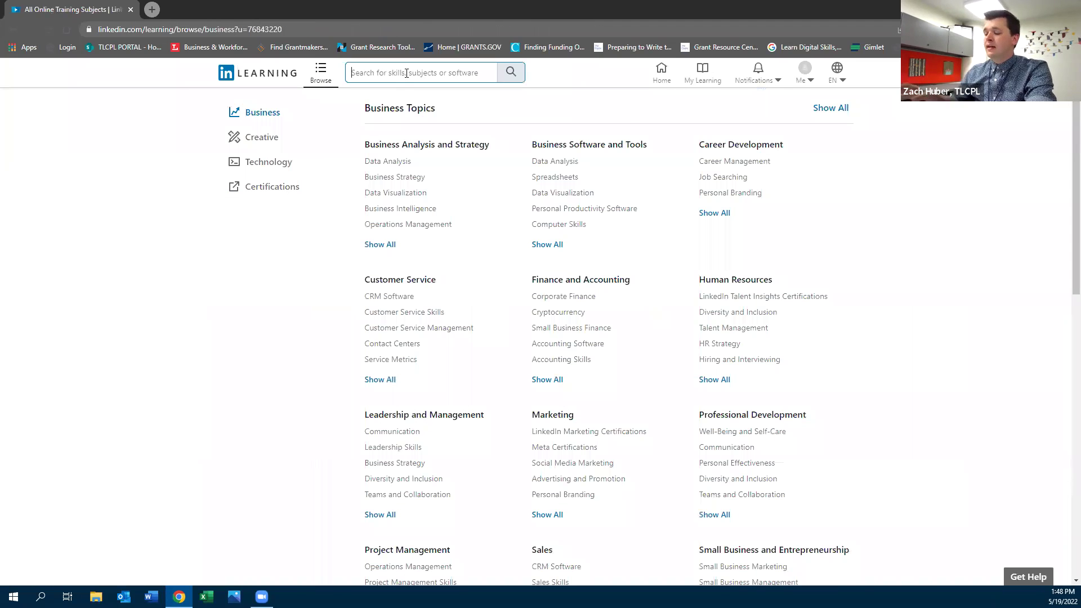
text(nonp)
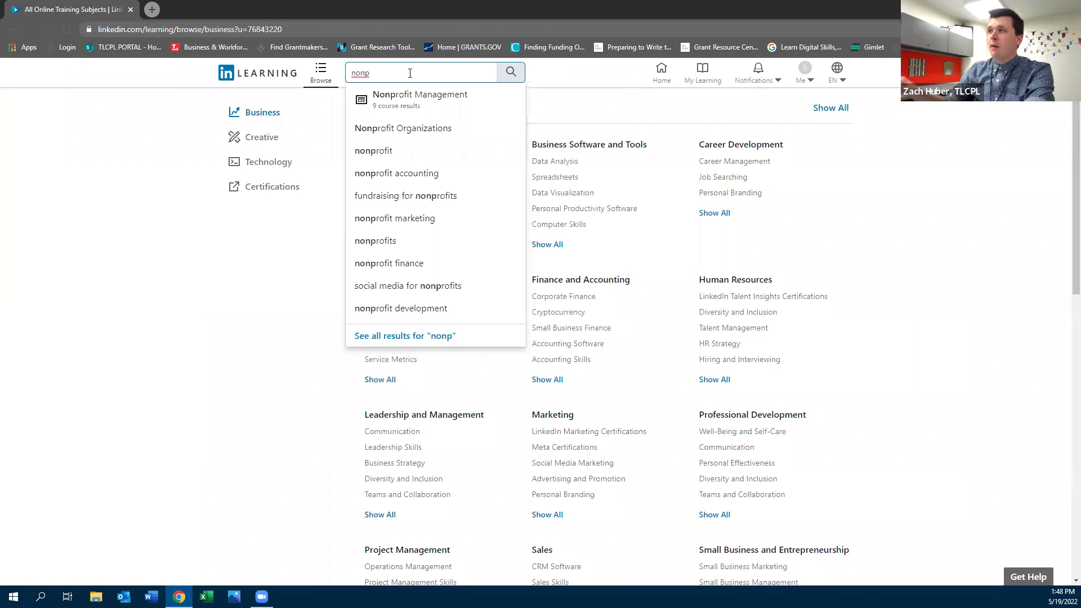
click(387, 94)
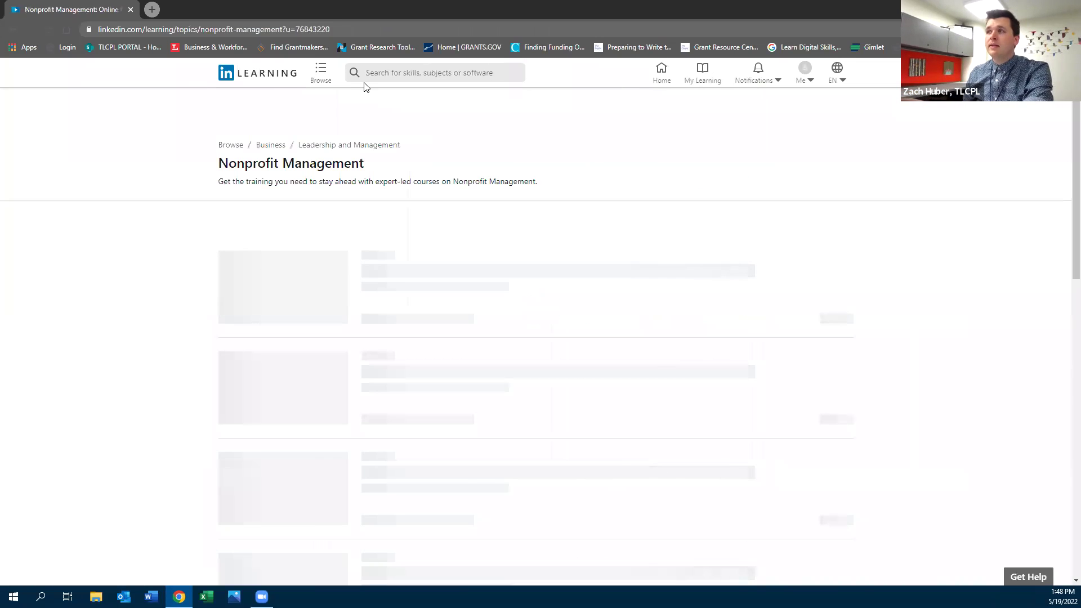
Scroll through the 9 Nonprofit Management courses and back to the top
scroll(674, 256, down, 2)
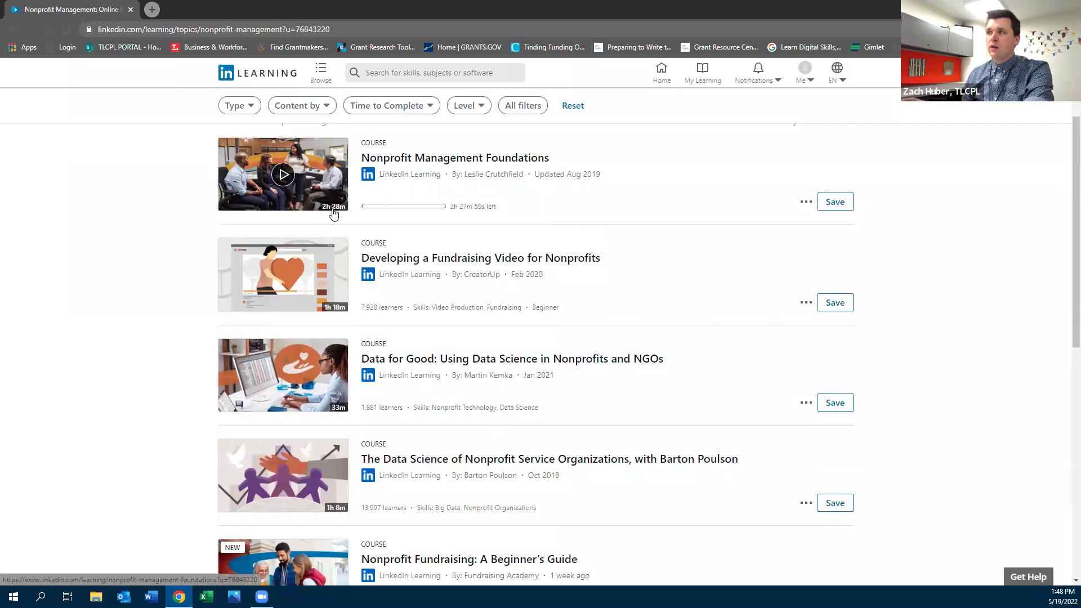
scroll(417, 290, down, 8)
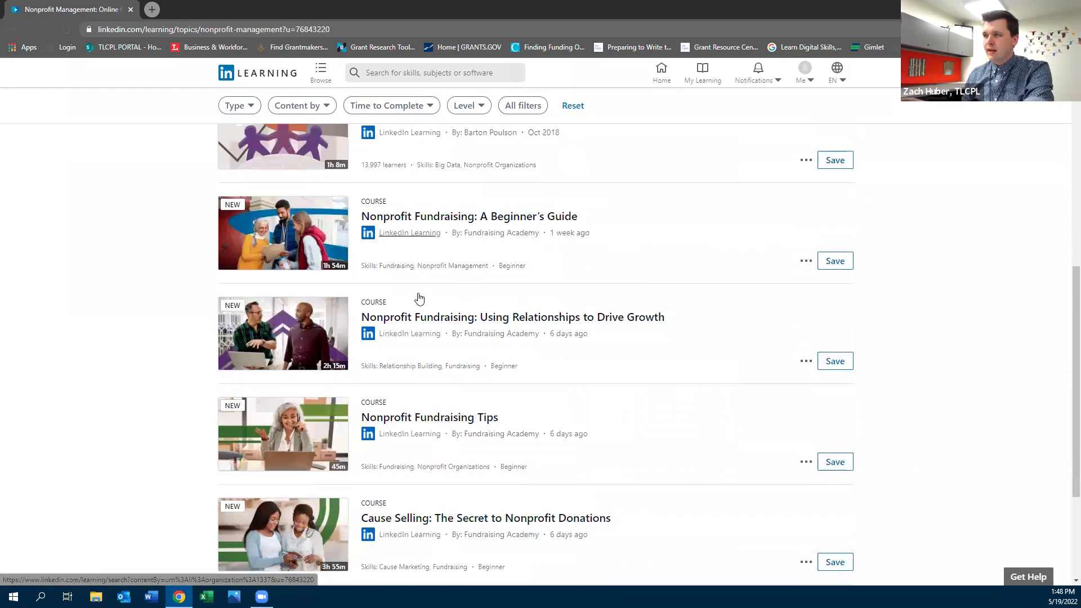
scroll(418, 297, down, 2)
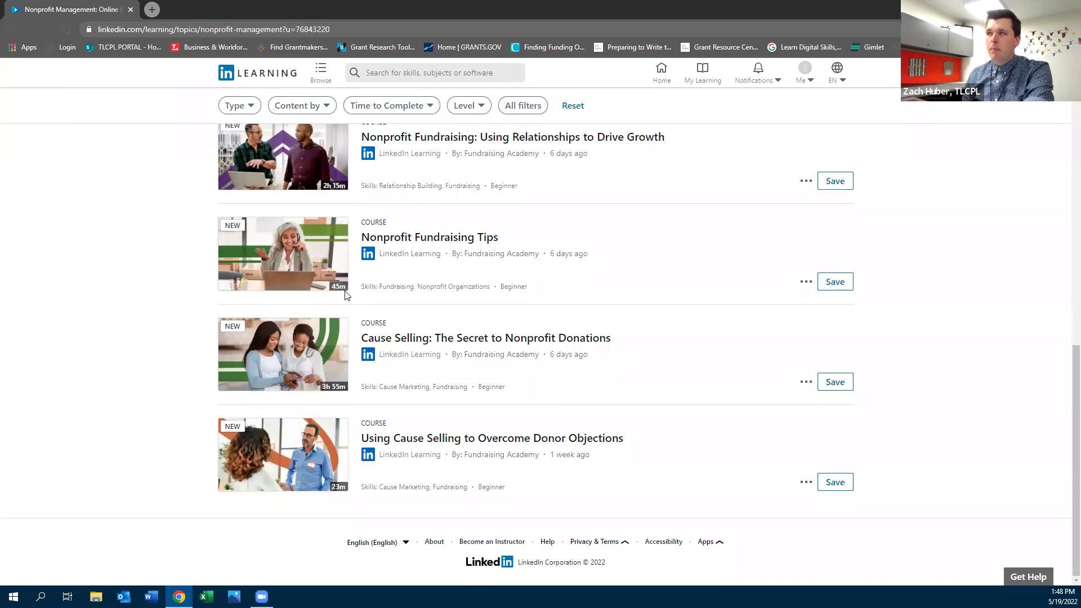
scroll(339, 293, up, 3)
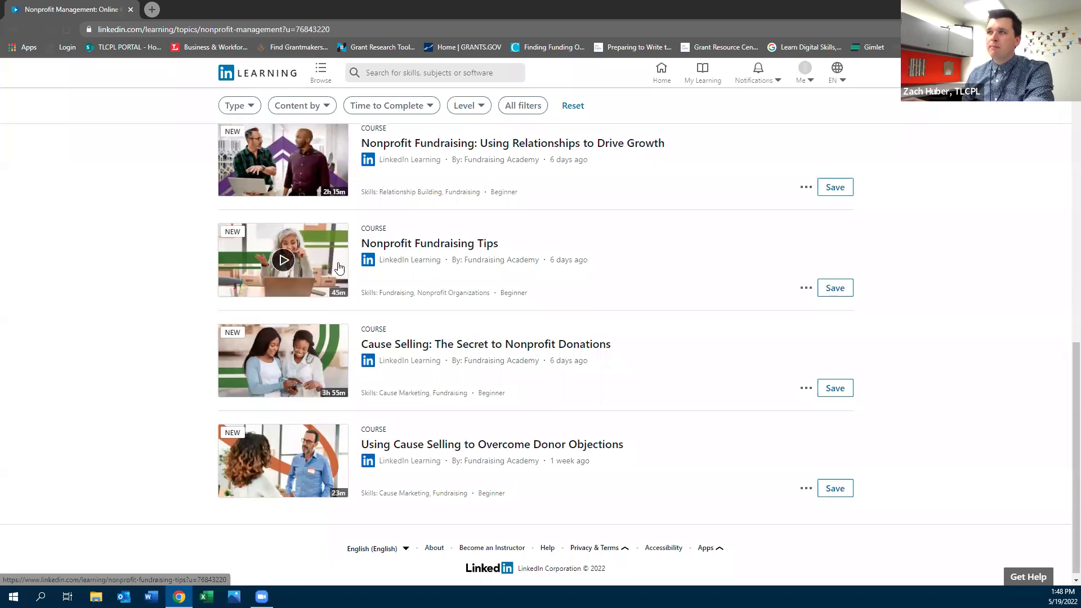
scroll(338, 307, down, 3)
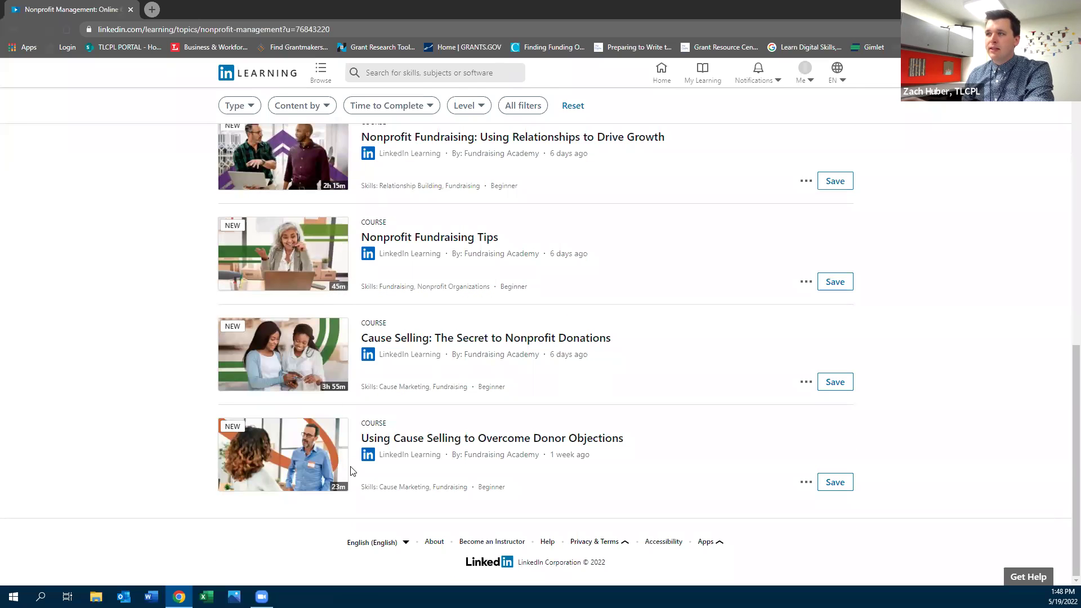
scroll(169, 332, up, 11)
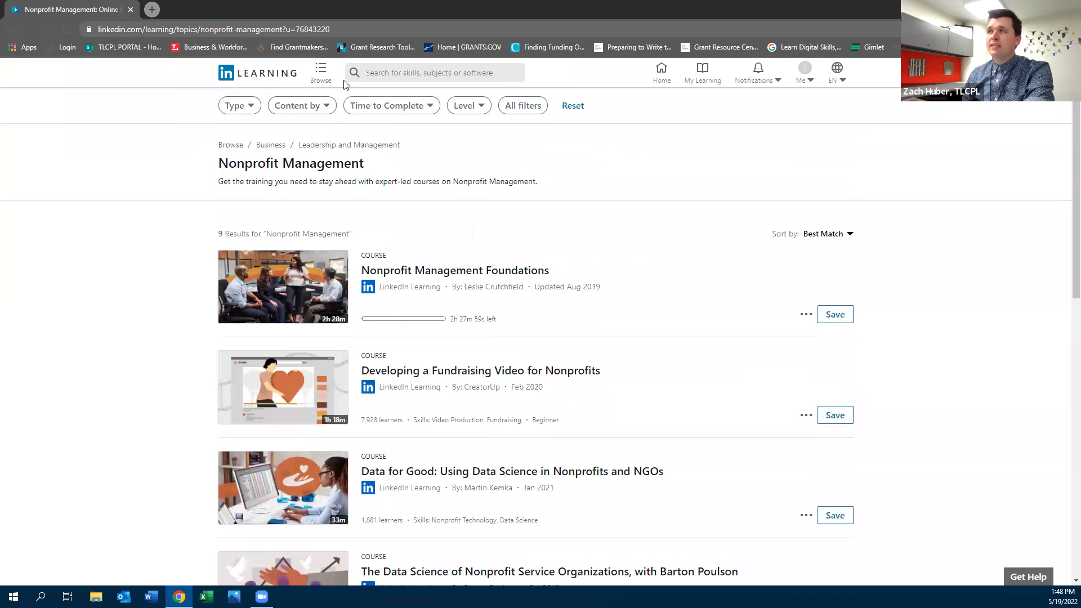
Review the Business Topics catalogue again, then open the library's Business & Workforce bookmark
click(374, 73)
click(320, 73)
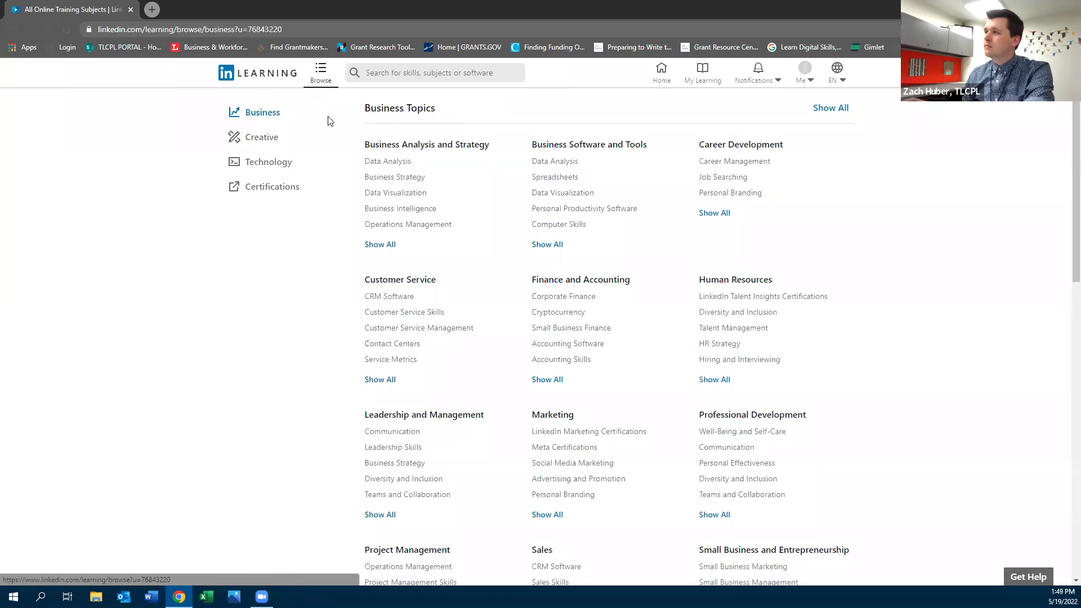
scroll(647, 411, down, 2)
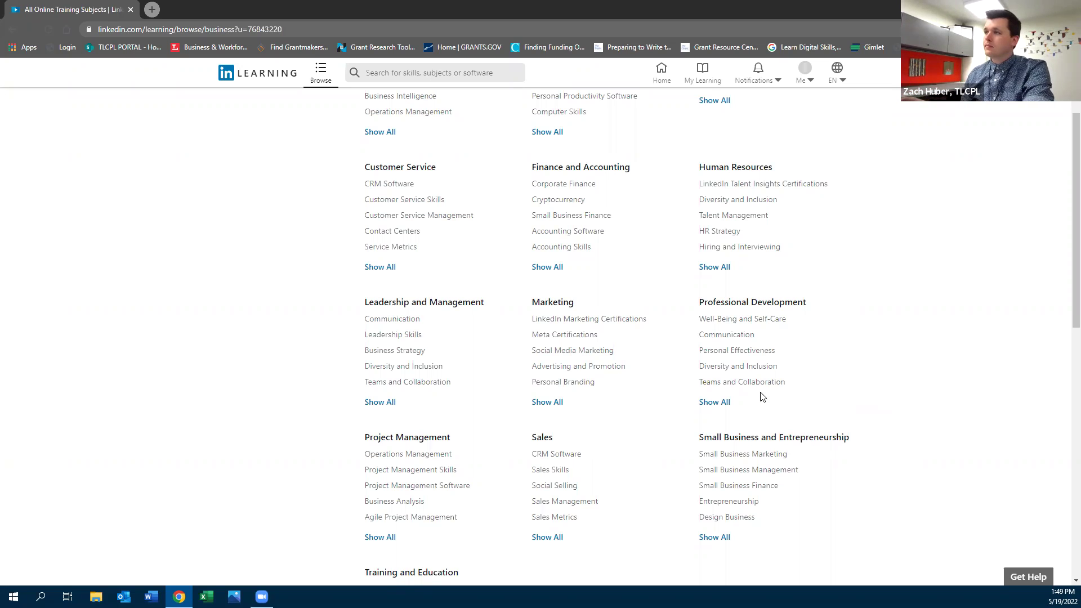
scroll(311, 445, up, 2)
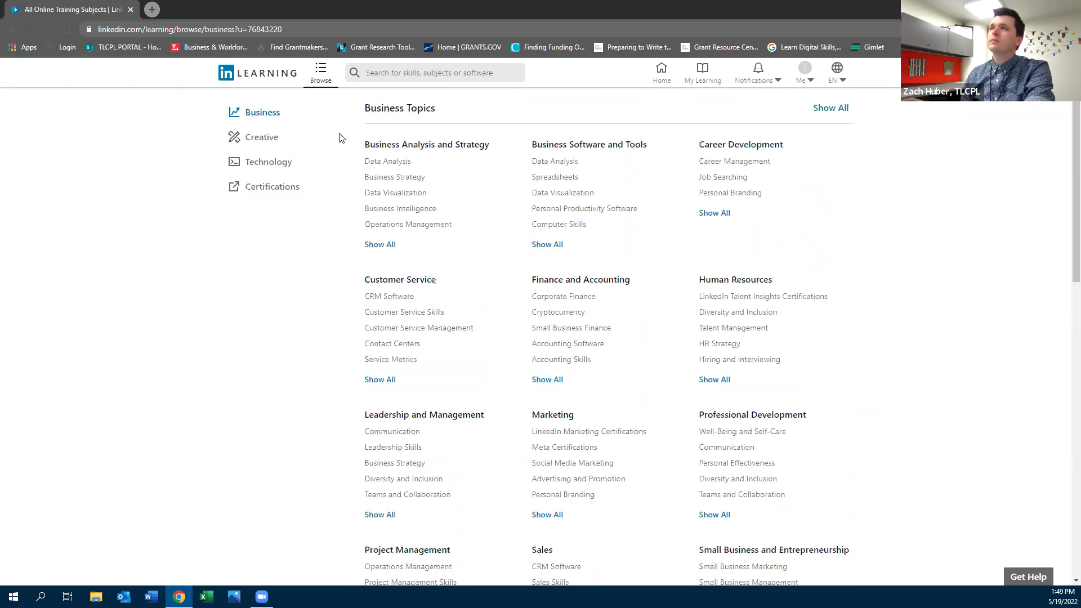
click(193, 49)
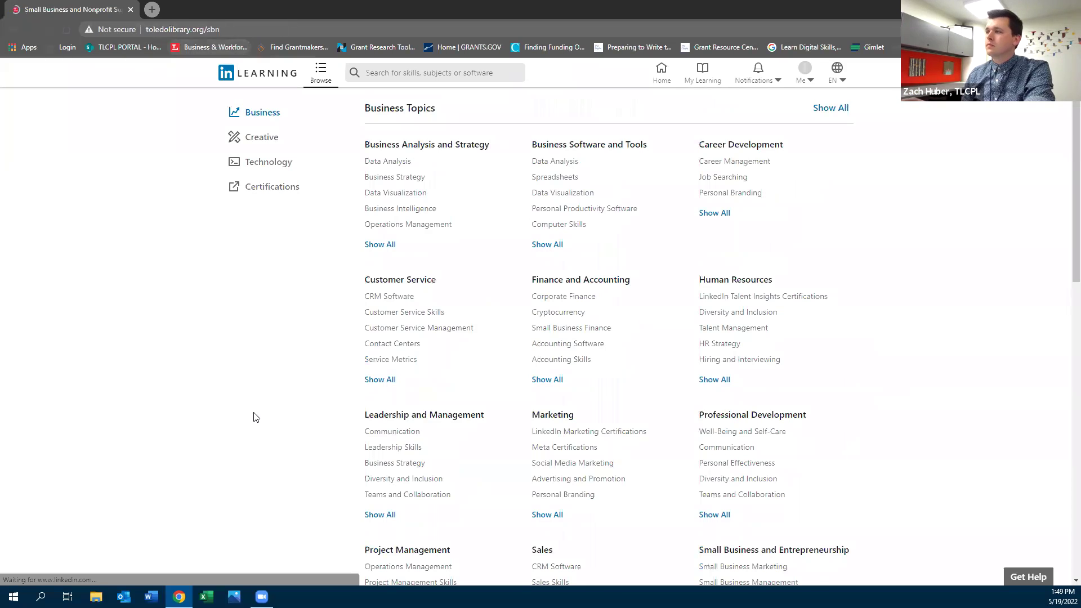
Scroll the Toledo Library page down to Mergent Intellect under Research Tools
scroll(519, 416, down, 18)
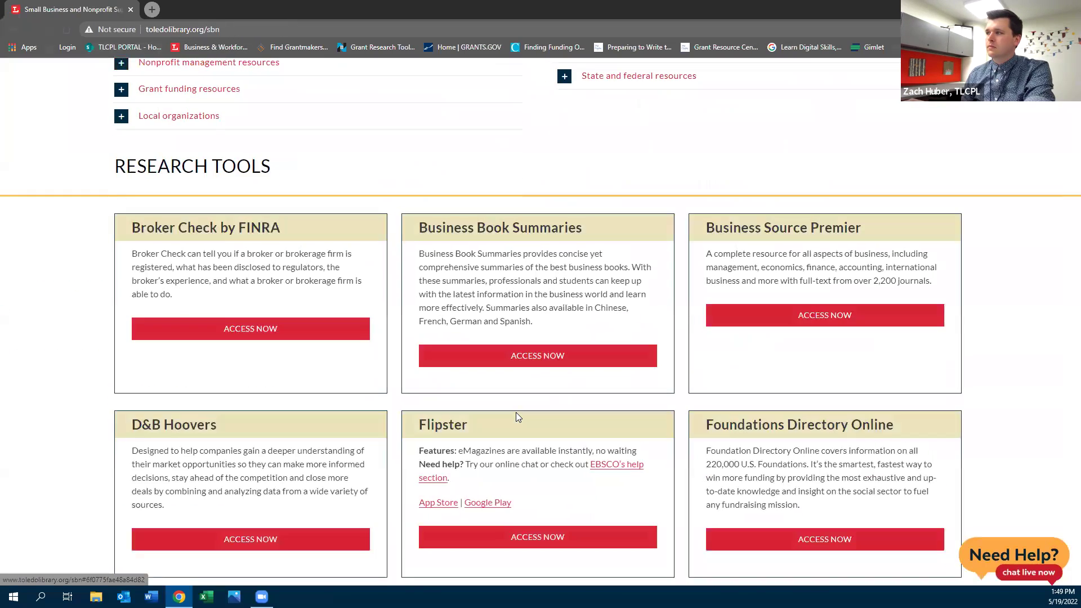
scroll(517, 414, down, 3)
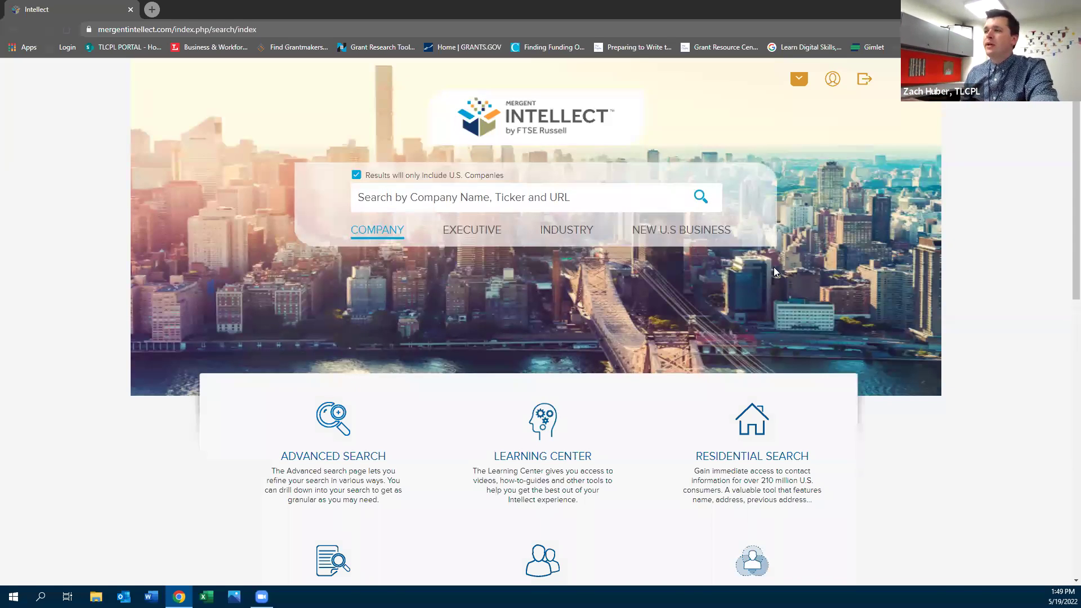
Scroll down Mergent Intellect's home page and open the First Research tile in a new tab
scroll(761, 263, down, 3)
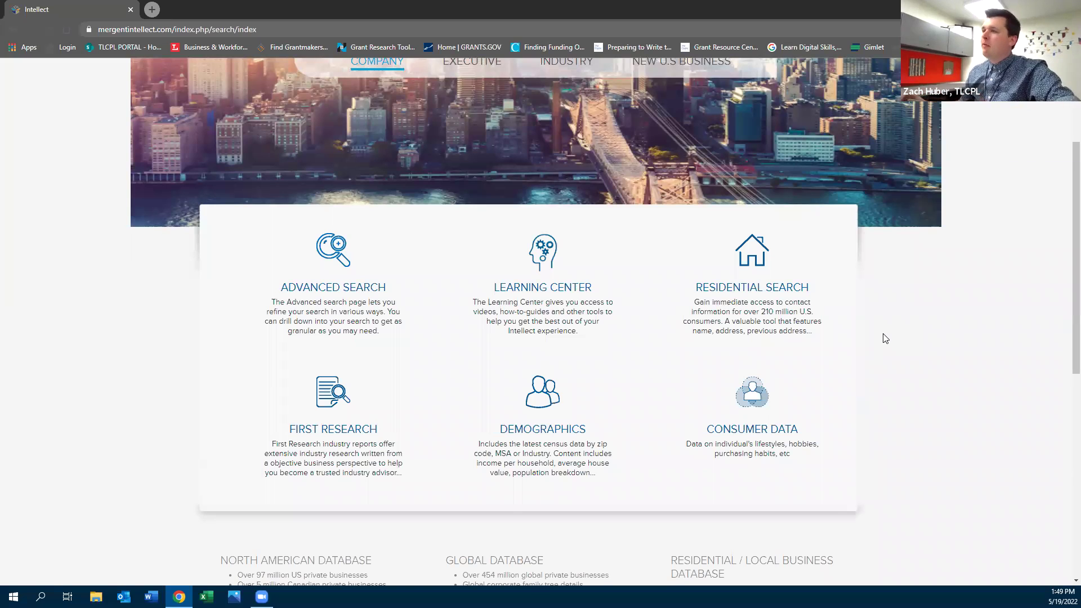
click(334, 430)
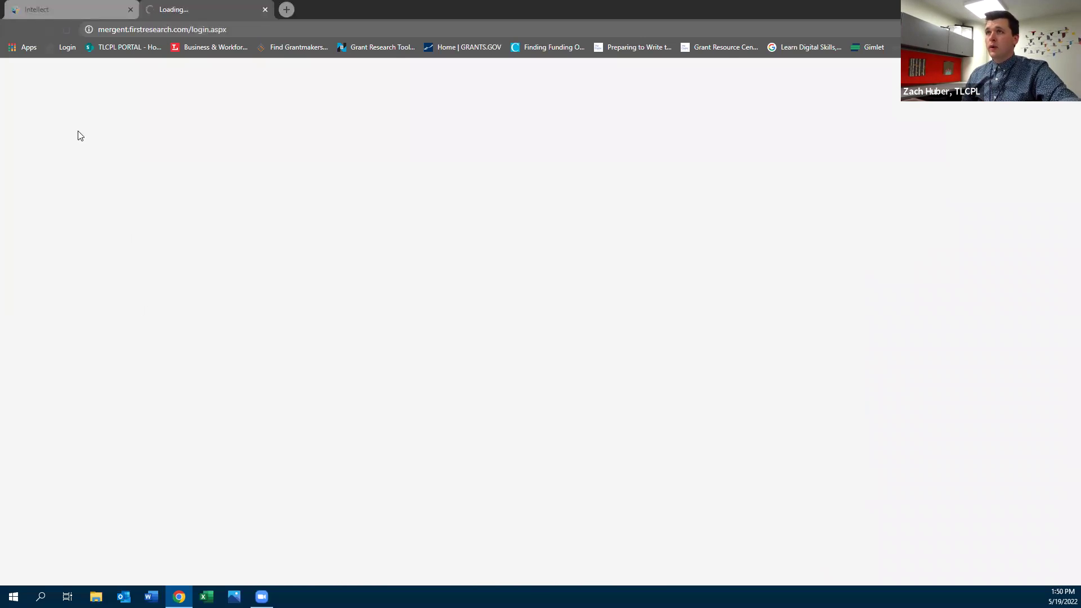
Relaunch First Research, close the duplicate tab, and submit the saved e-mail address
click(88, 8)
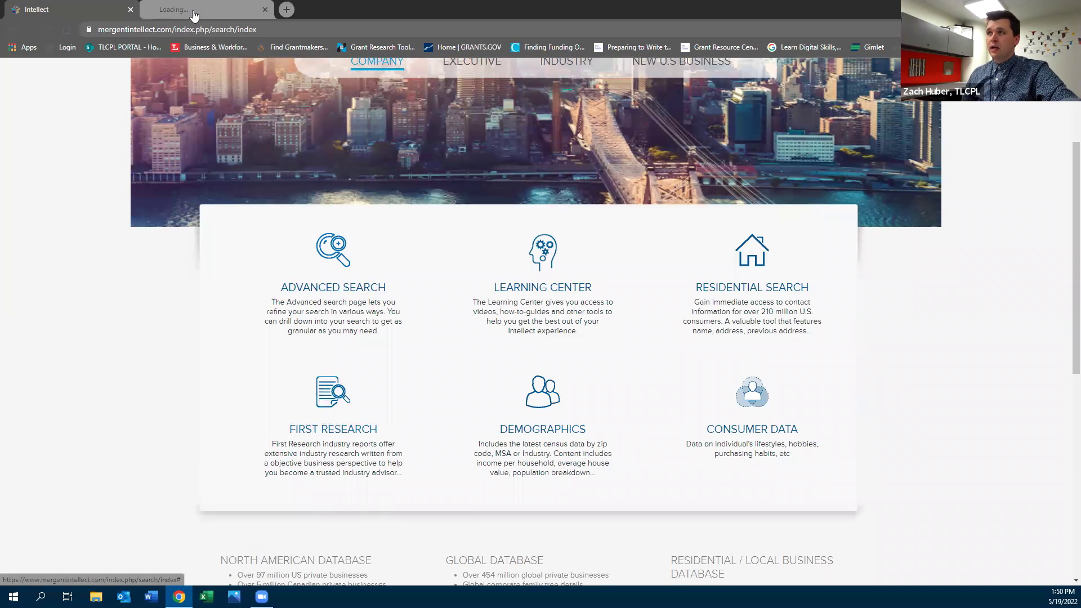
click(183, 9)
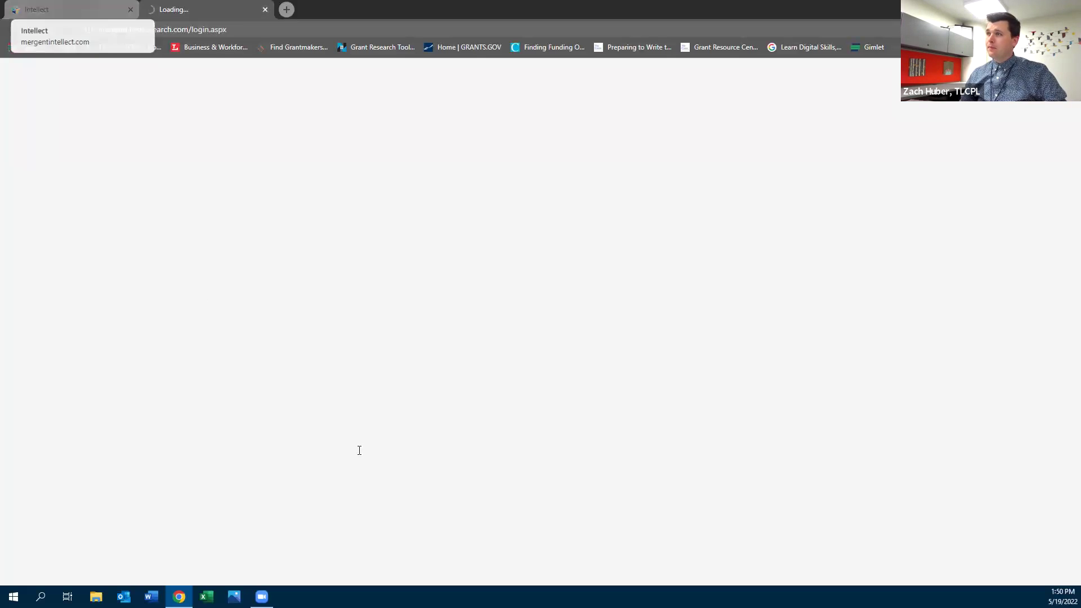
click(329, 417)
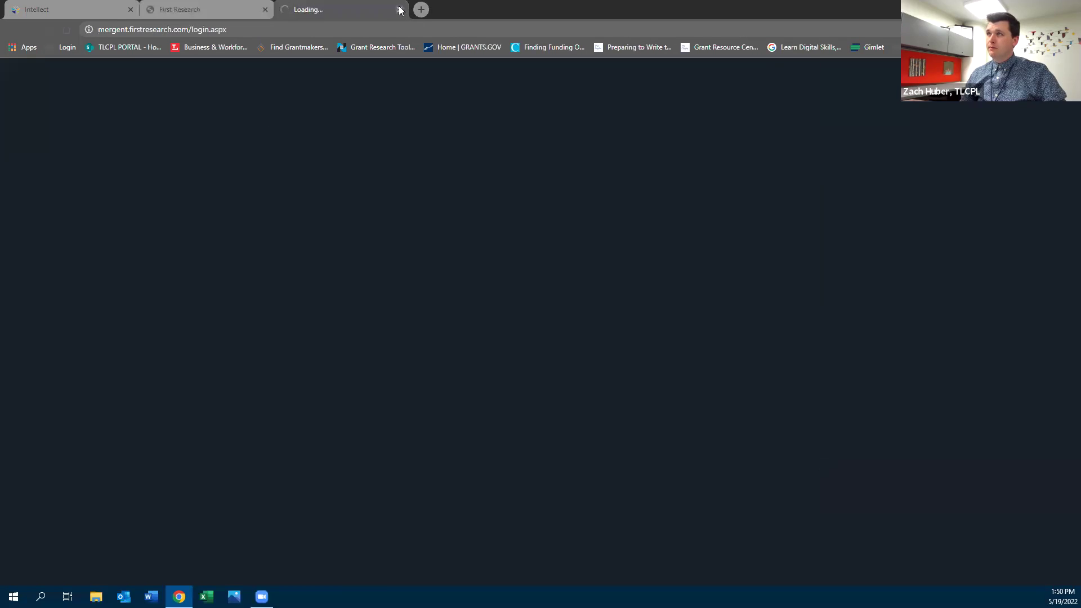
click(400, 10)
click(350, 236)
click(371, 260)
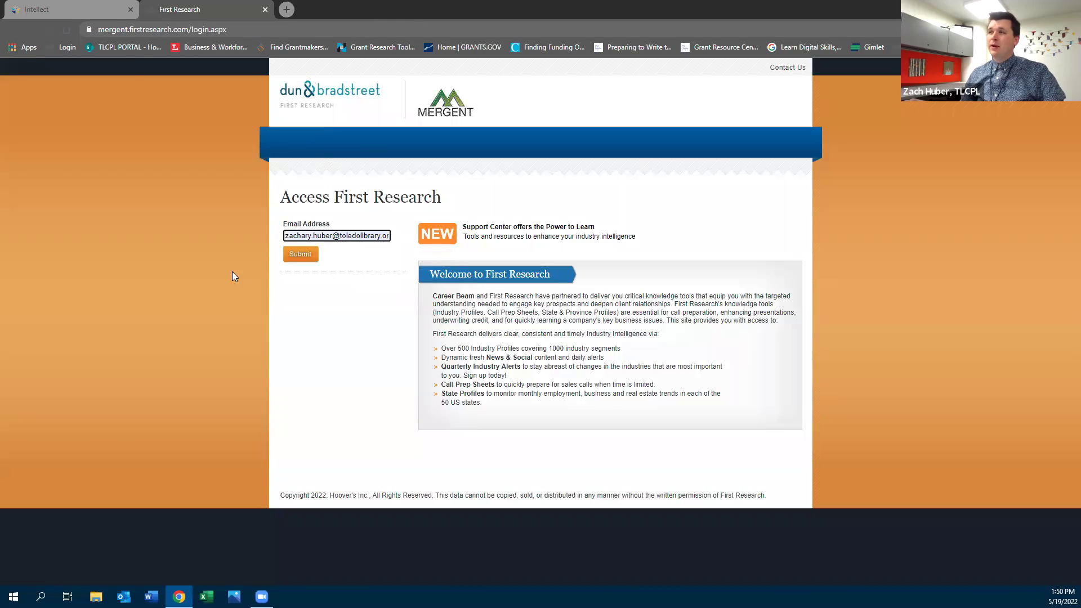
Finish signing in and enter SIC code 8331 in the Search for Industry box
click(300, 254)
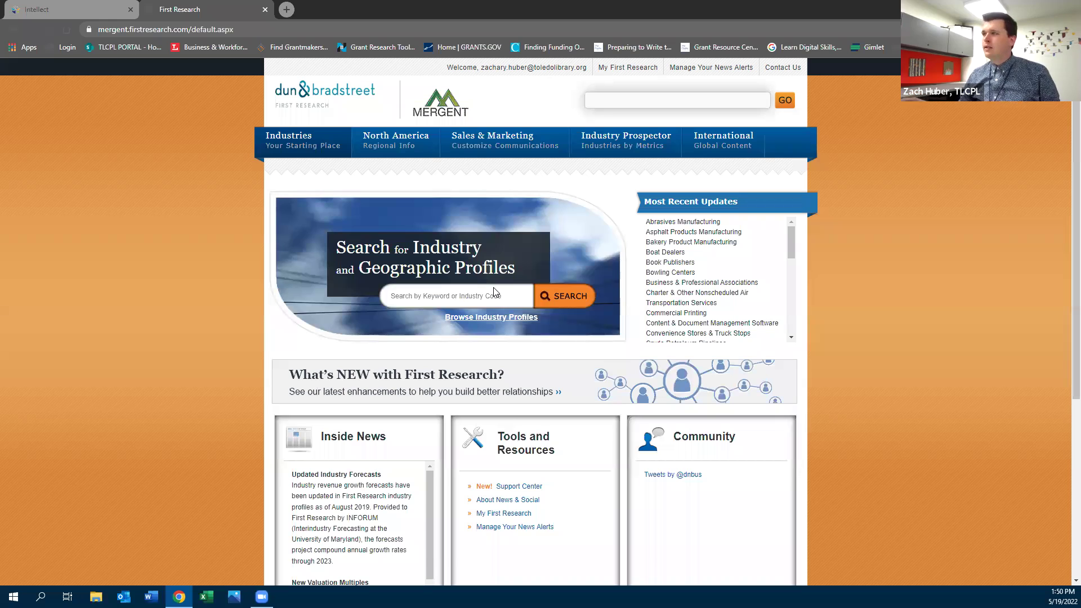
click(491, 301)
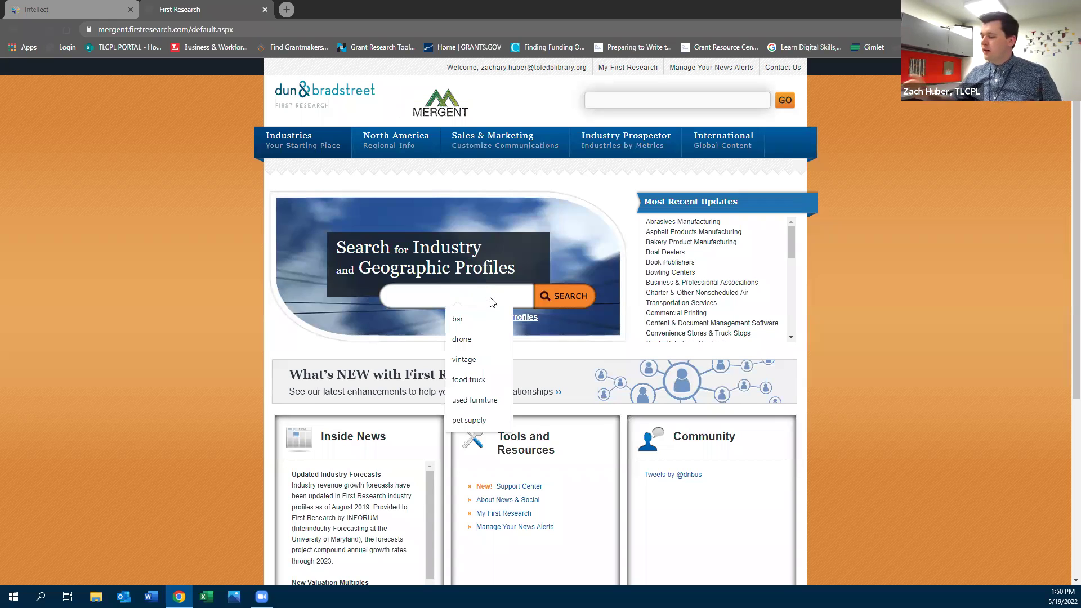
text(8331)
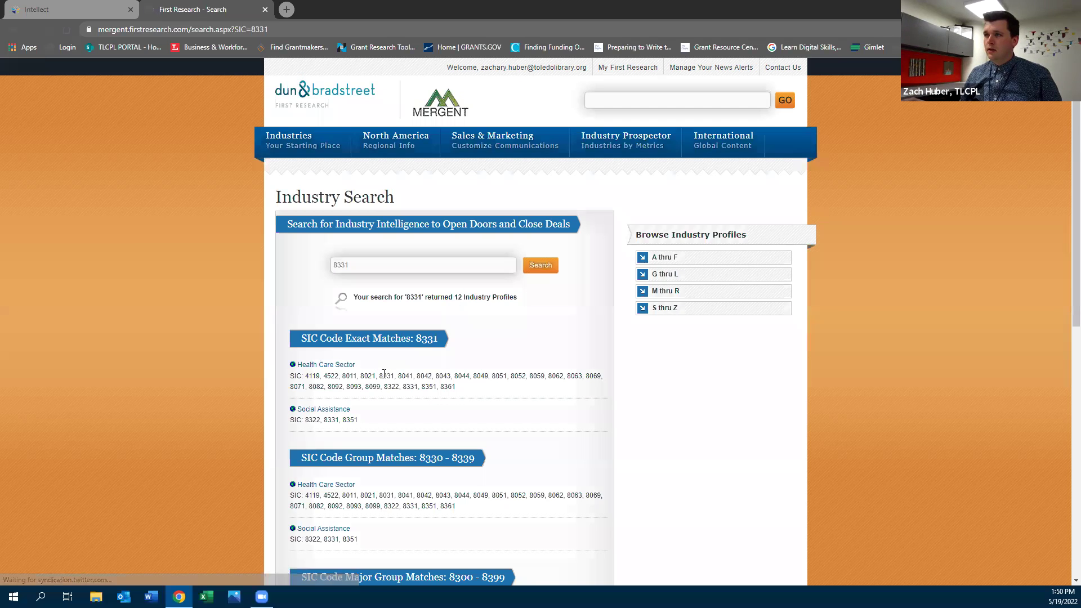
Open the Social Assistance profile listed under SIC 8331 Code Exact Matches
scroll(384, 374, down, 1)
scroll(384, 373, down, 2)
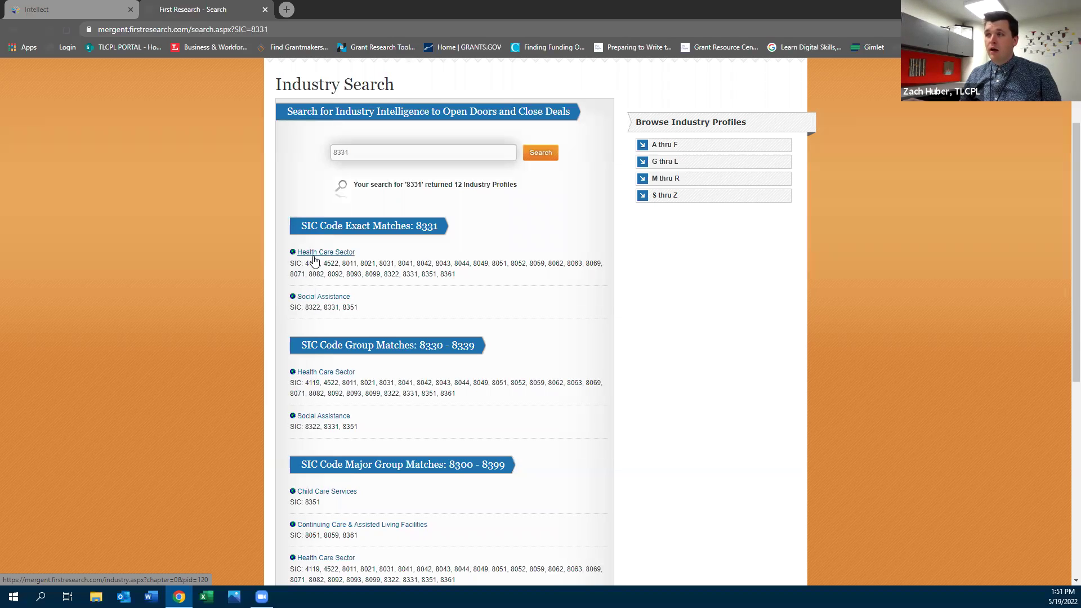
scroll(345, 511, down, 1)
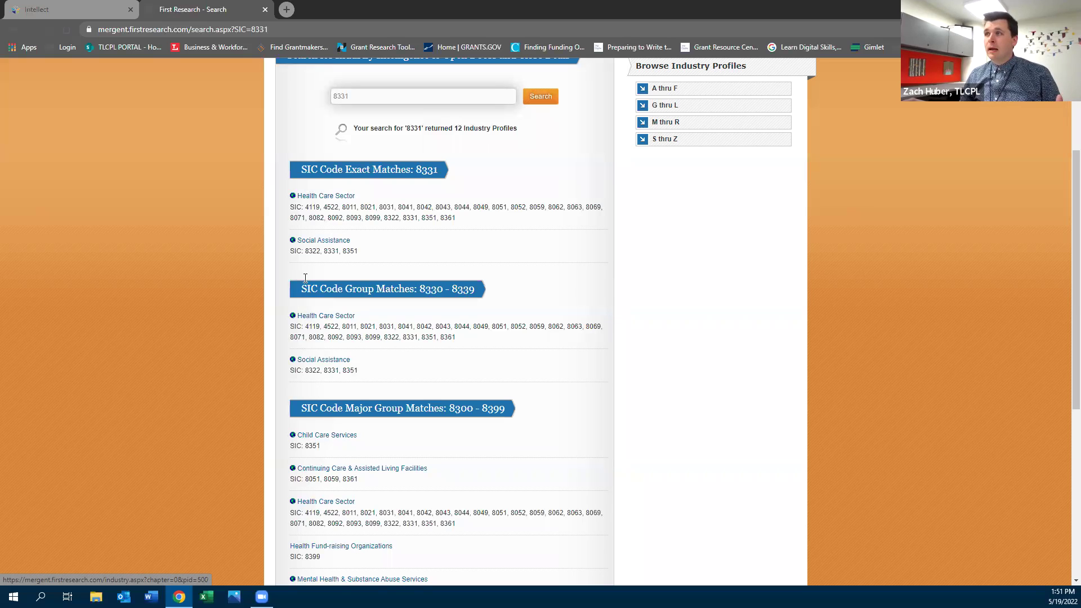
click(315, 248)
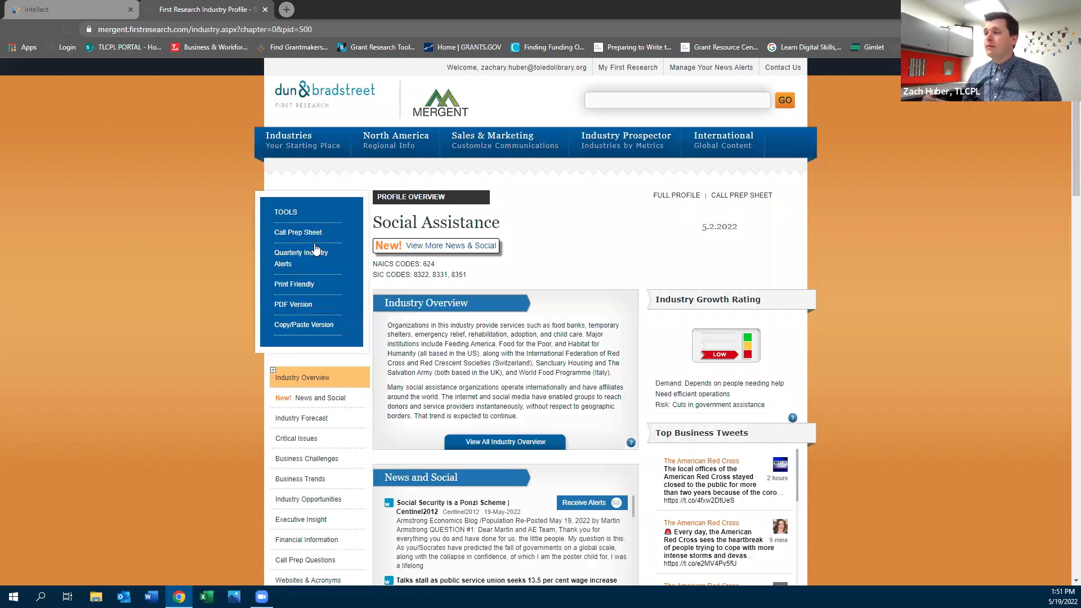
Review all Social Assistance critical issues, highlighting COVID-19, Dependence on Government Funding and the 5.2.2022 date
scroll(247, 398, down, 2)
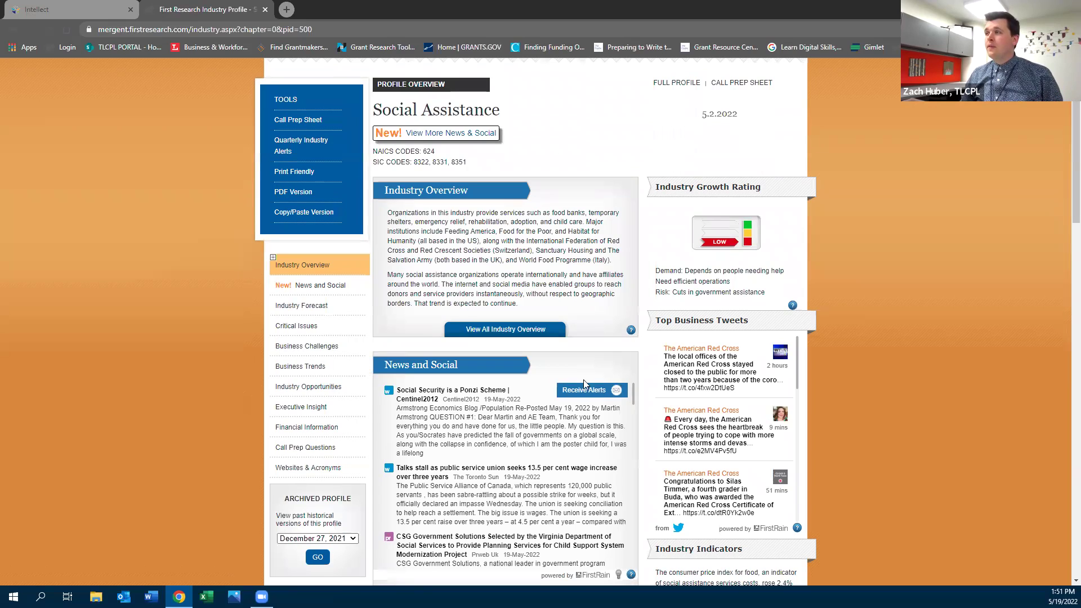
scroll(262, 391, down, 4)
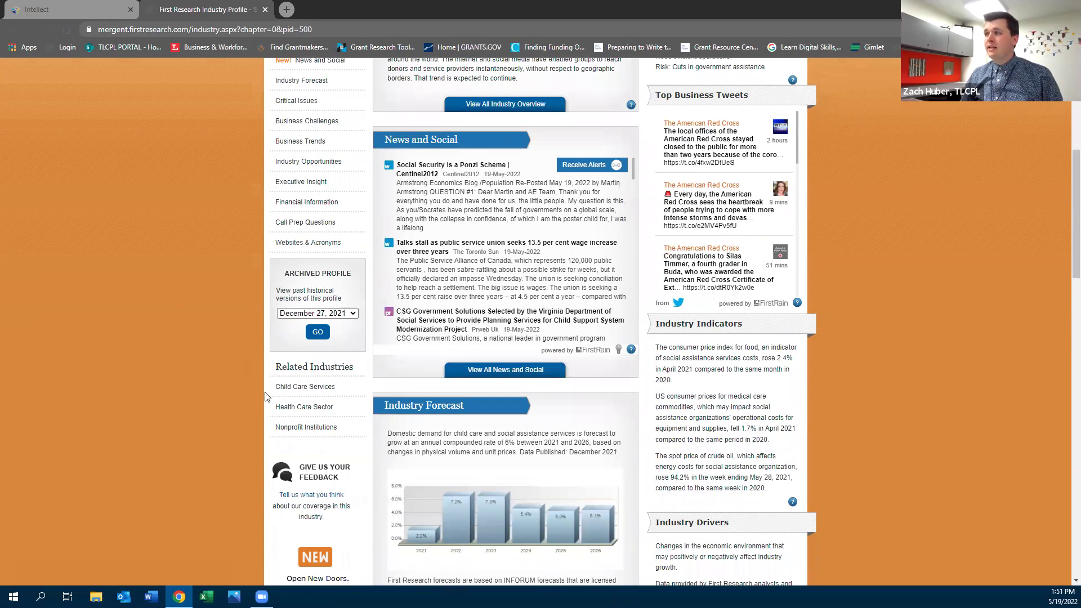
scroll(459, 416, down, 7)
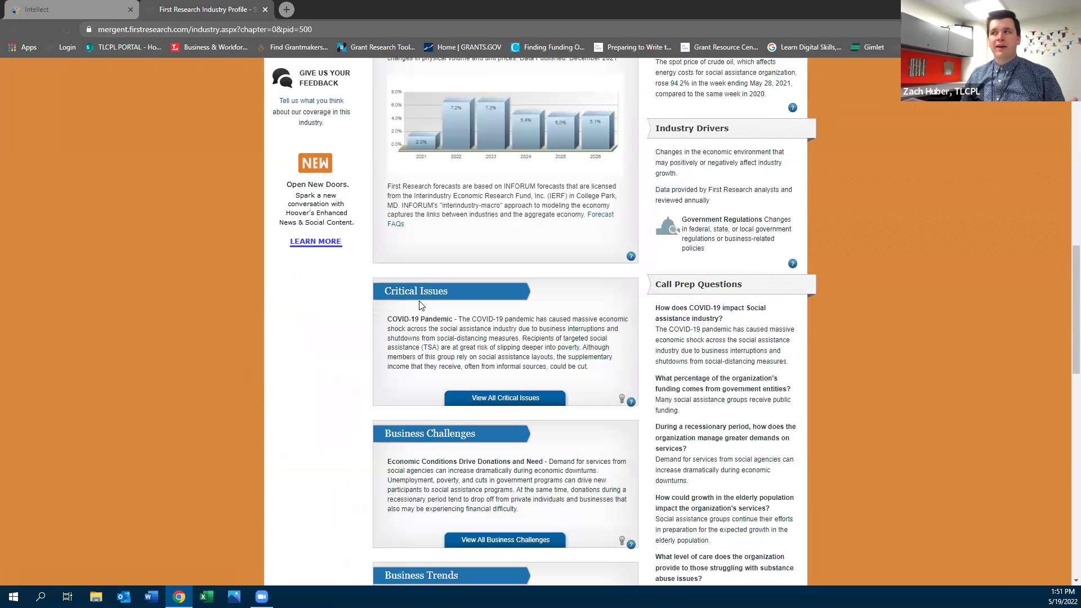
drag(392, 320, 436, 319)
click(489, 397)
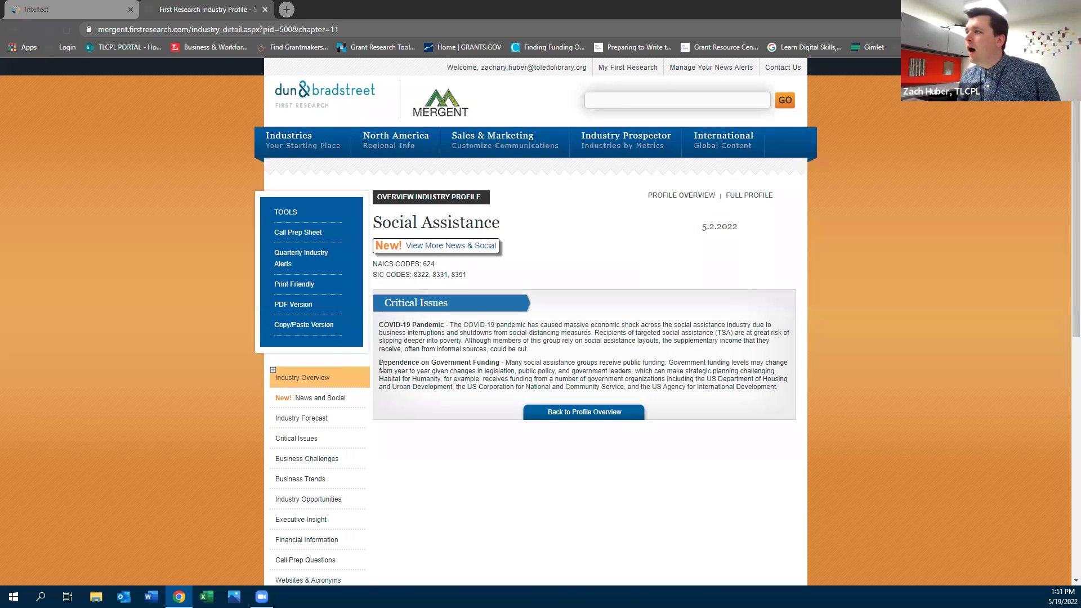
drag(381, 365, 506, 363)
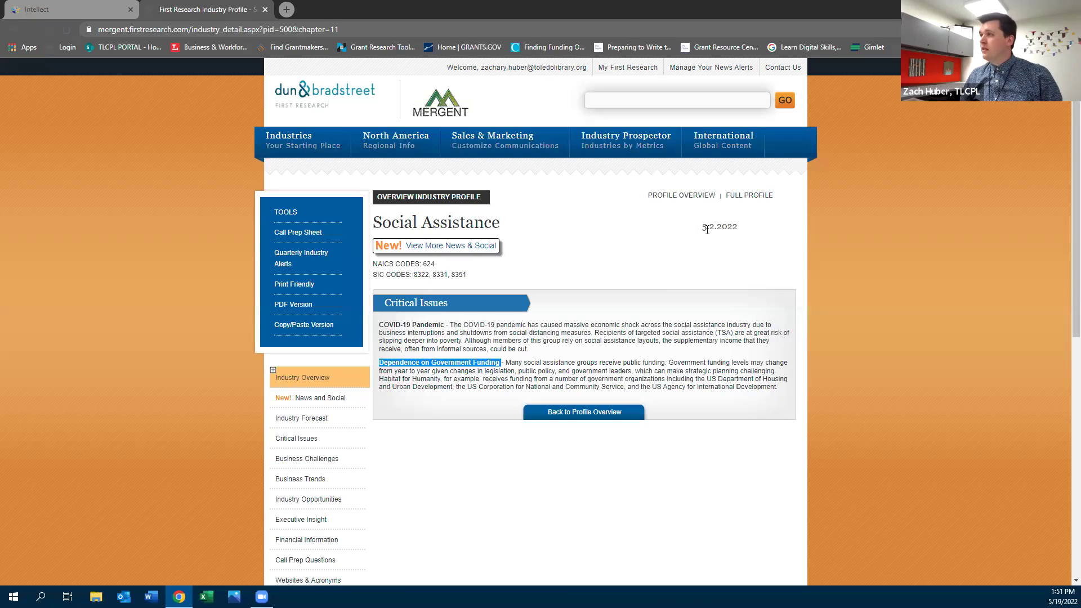
drag(703, 228, 741, 229)
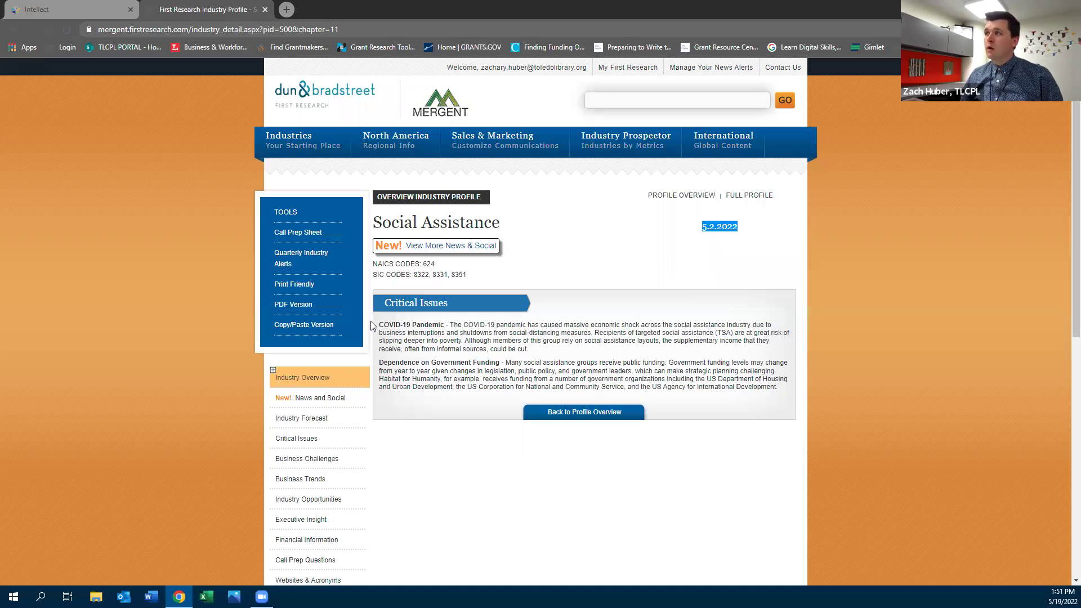
Back on the overview, highlight Economic Conditions and Elderly Services headings, then view all Industry Opportunities
click(14, 29)
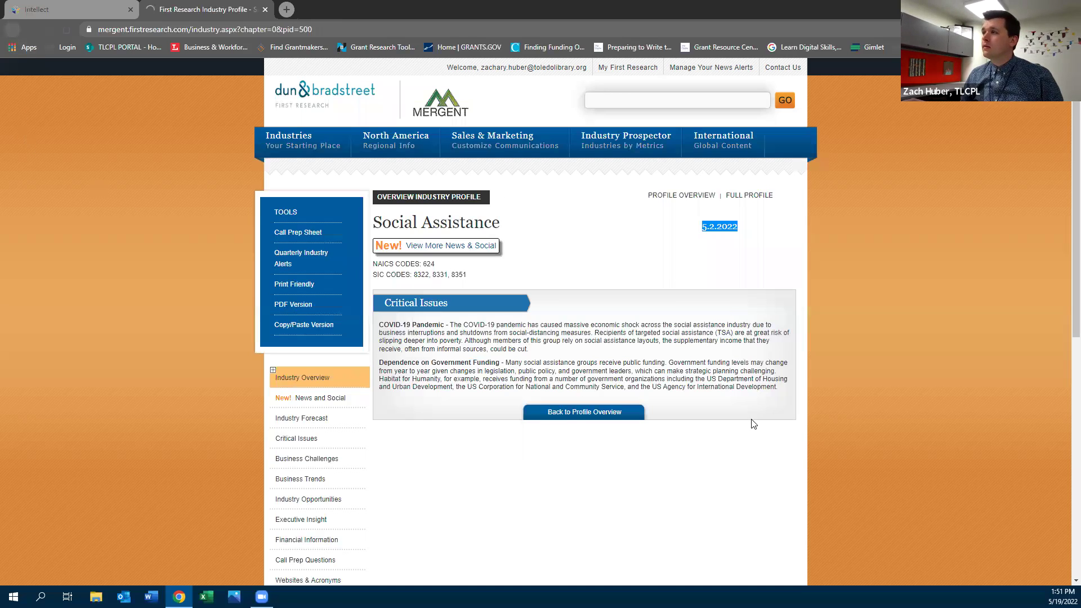
scroll(583, 414, down, 3)
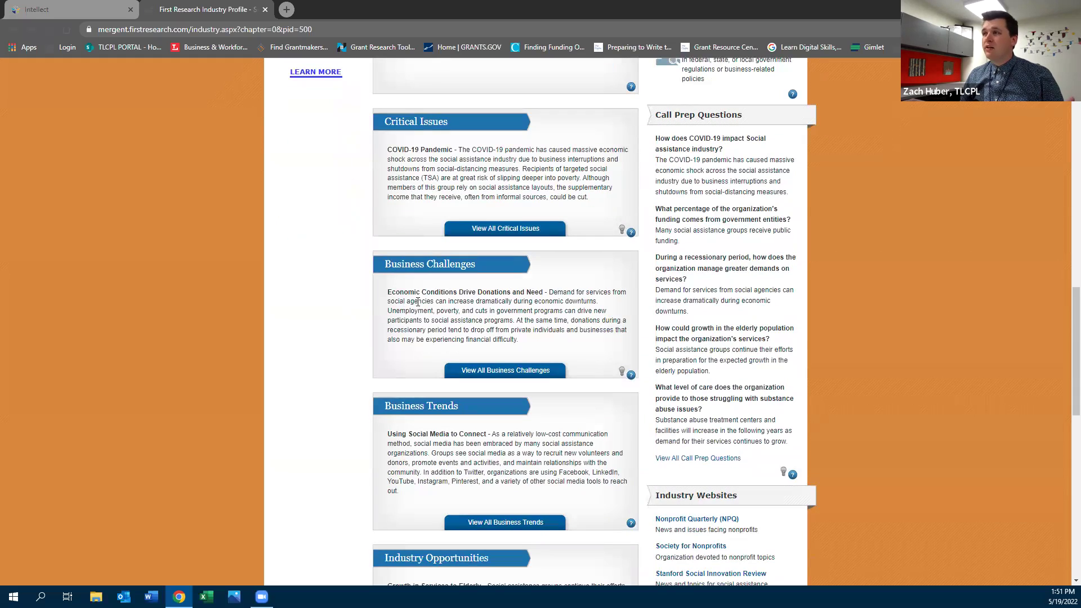
drag(387, 292, 543, 292)
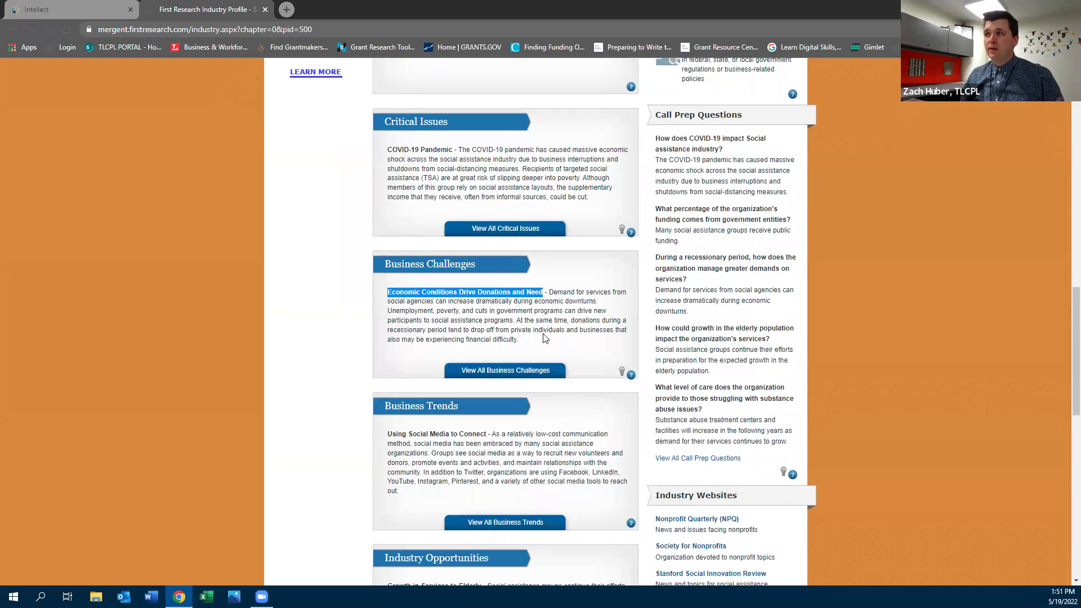
drag(388, 436, 493, 445)
scroll(473, 459, down, 3)
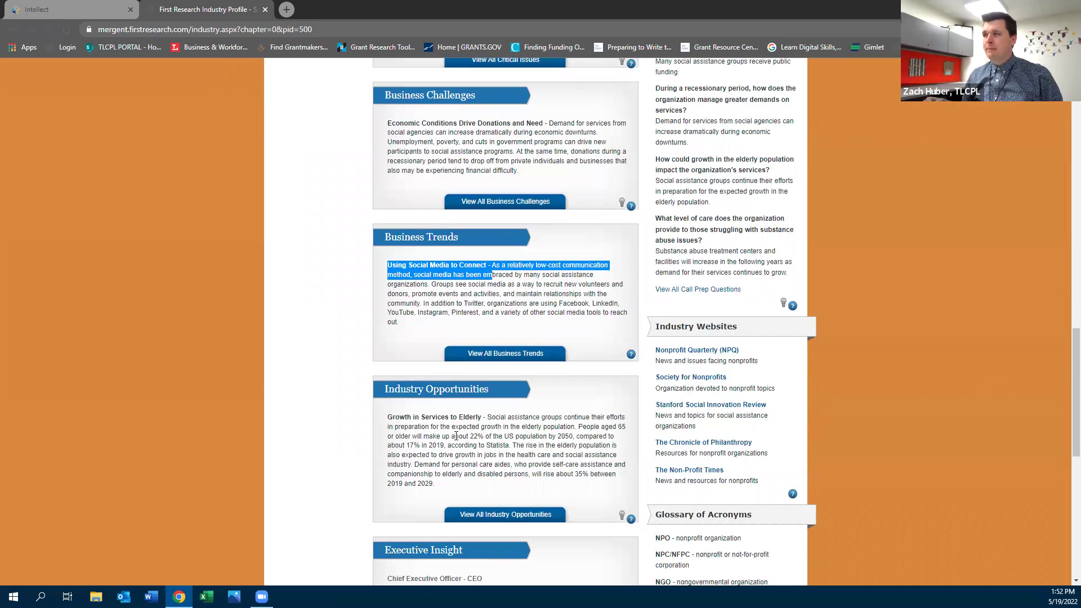
drag(386, 424, 458, 419)
click(509, 517)
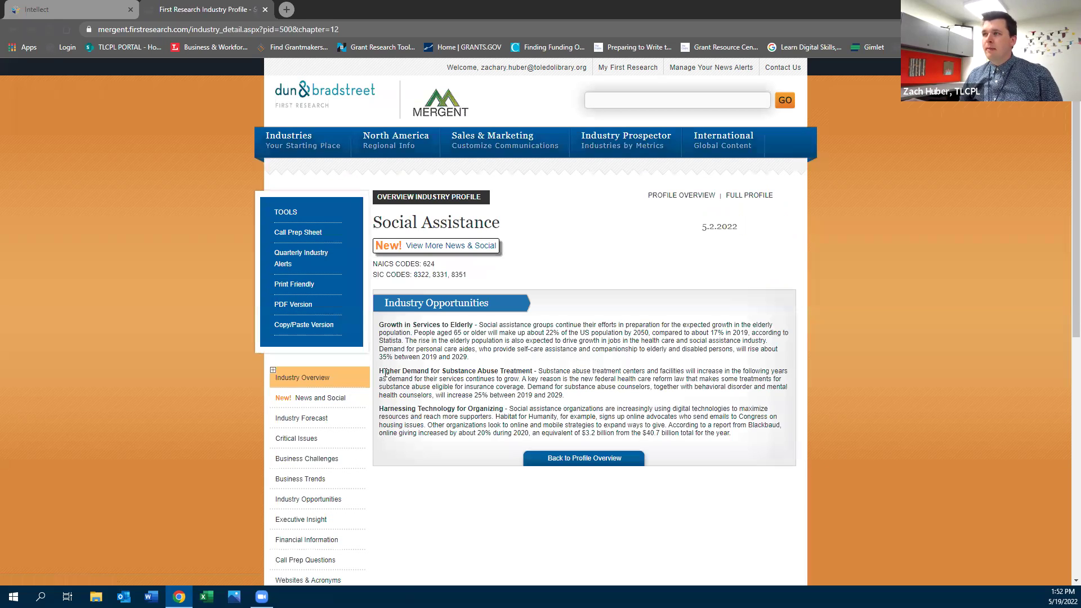
Highlight the Substance Abuse Treatment and Harnessing Technology for Organizing headings, then return to the overview
drag(385, 371, 537, 373)
drag(379, 410, 509, 410)
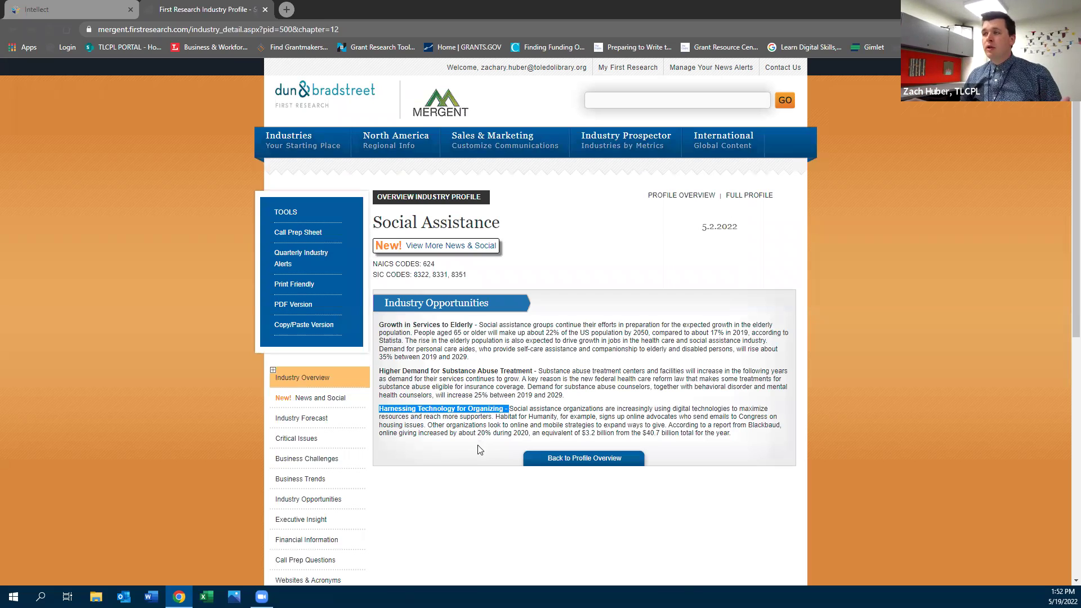
click(406, 423)
drag(381, 410, 500, 410)
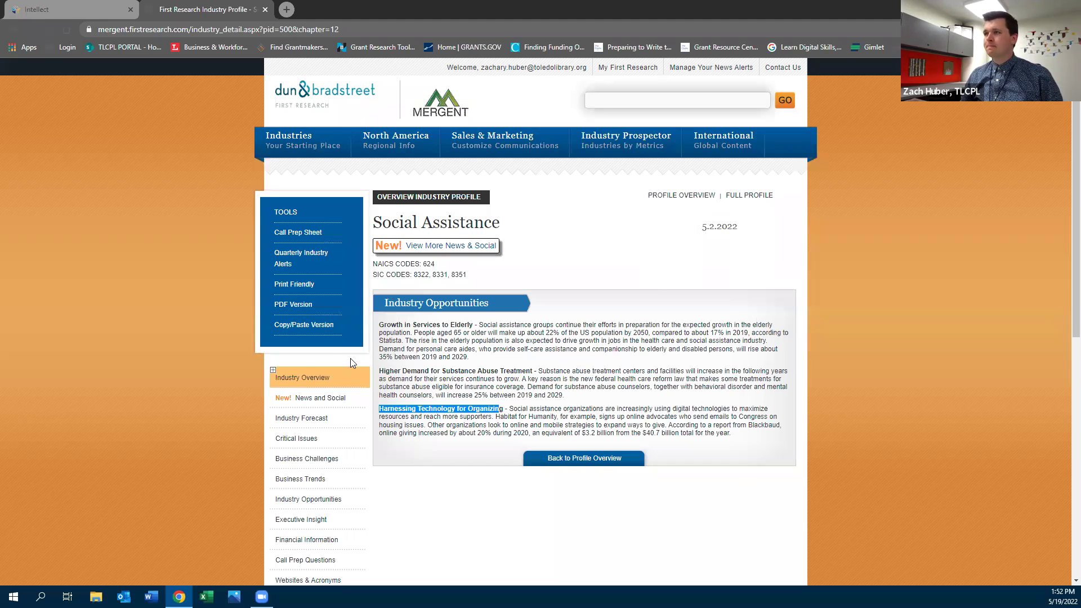
click(11, 29)
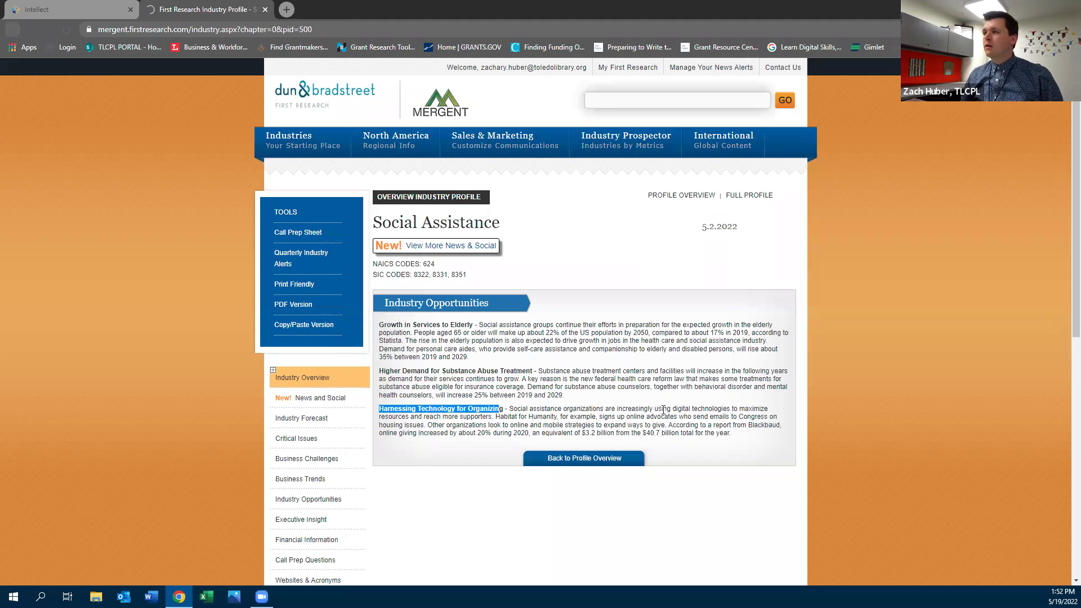
scroll(387, 228, up, 9)
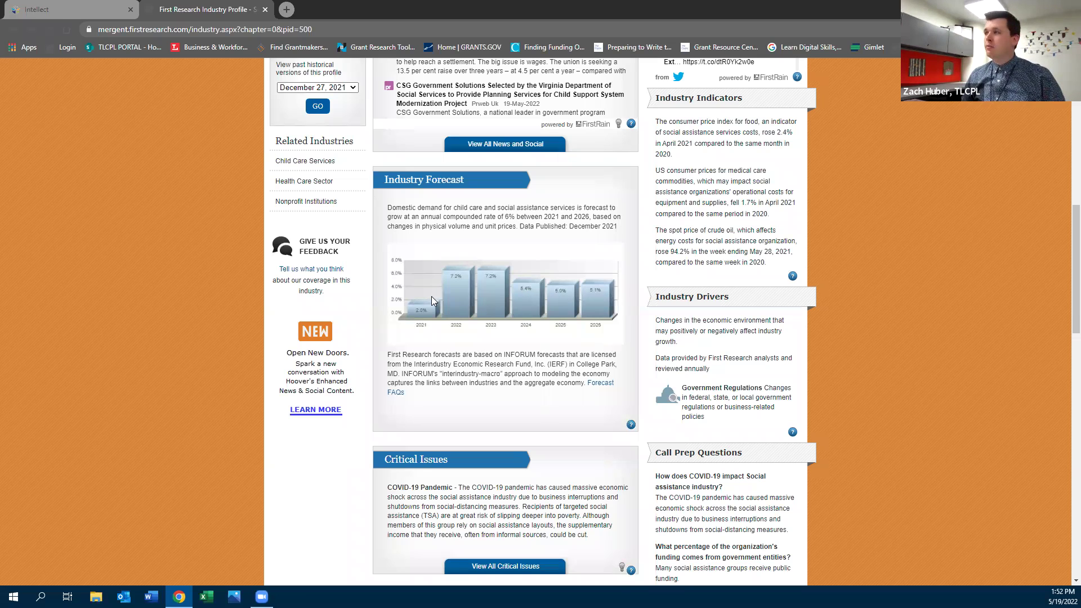
scroll(597, 388, up, 4)
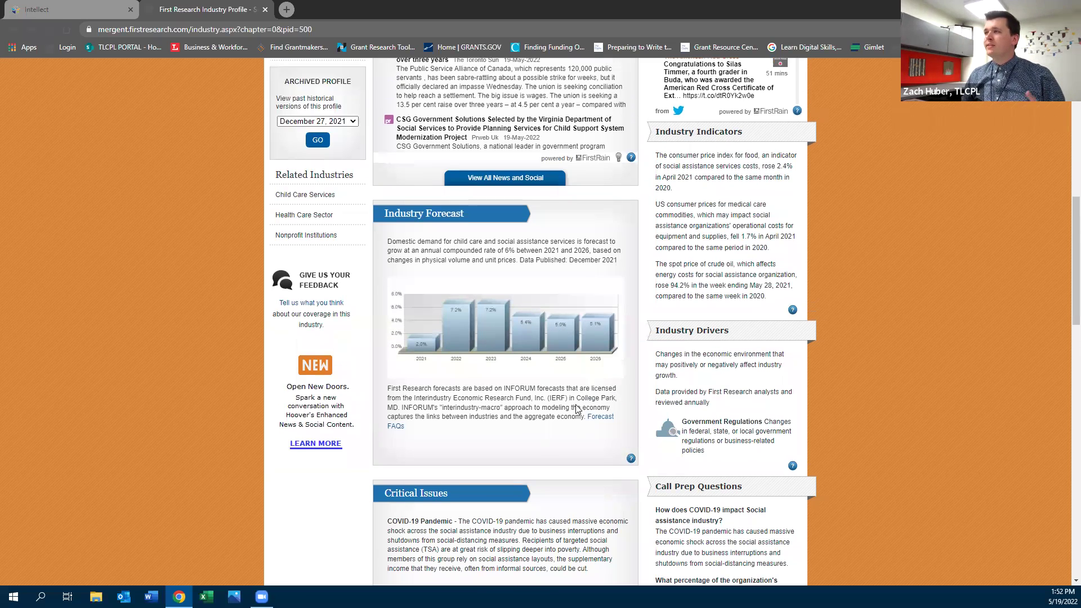
scroll(577, 417, up, 7)
scroll(577, 418, down, 9)
scroll(729, 169, up, 5)
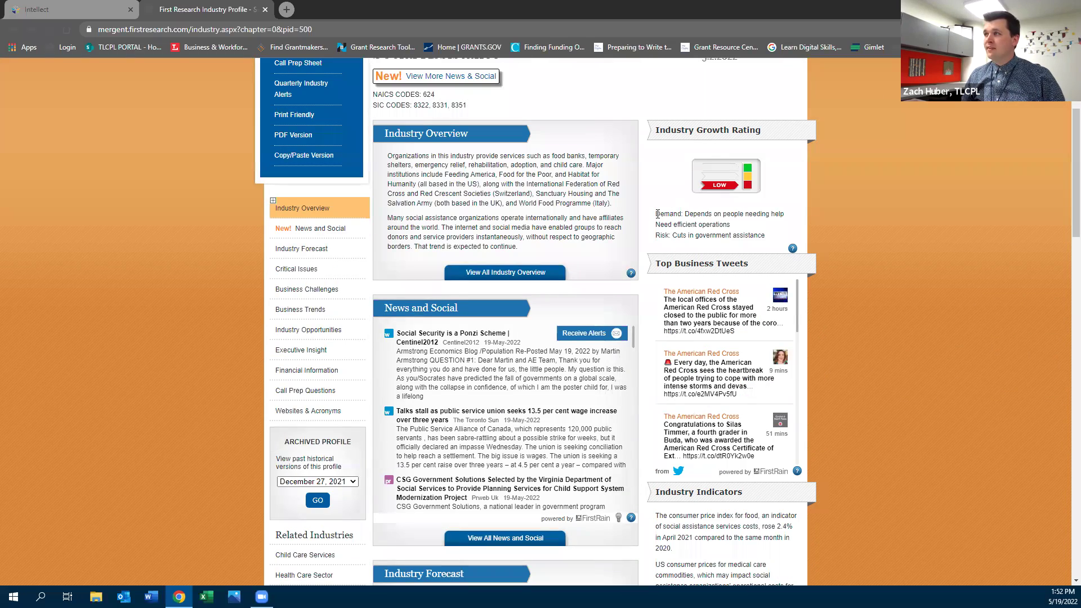
drag(659, 235, 769, 238)
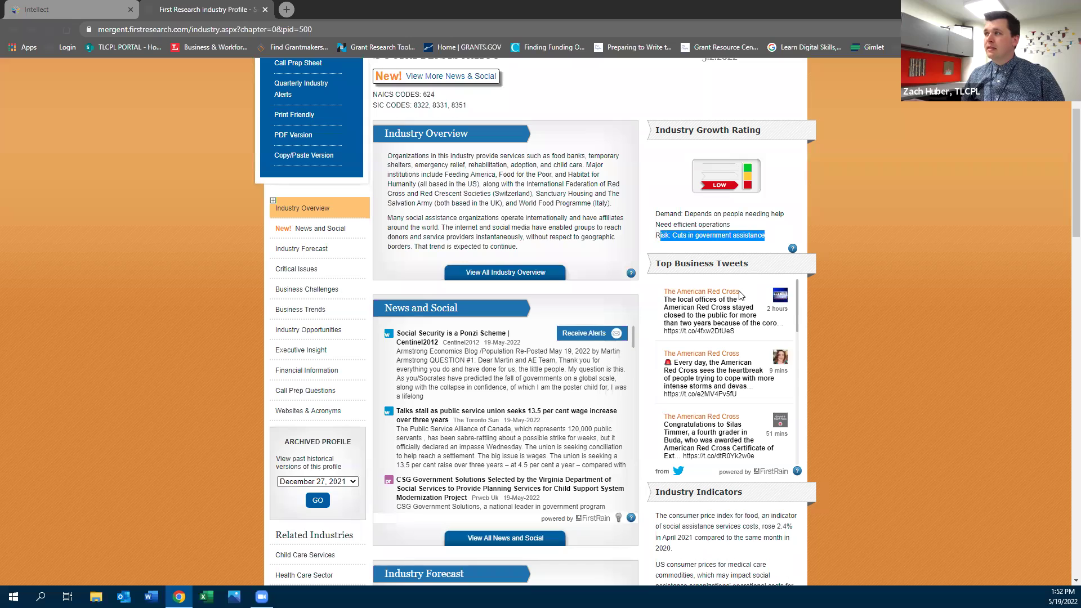
drag(686, 213, 732, 225)
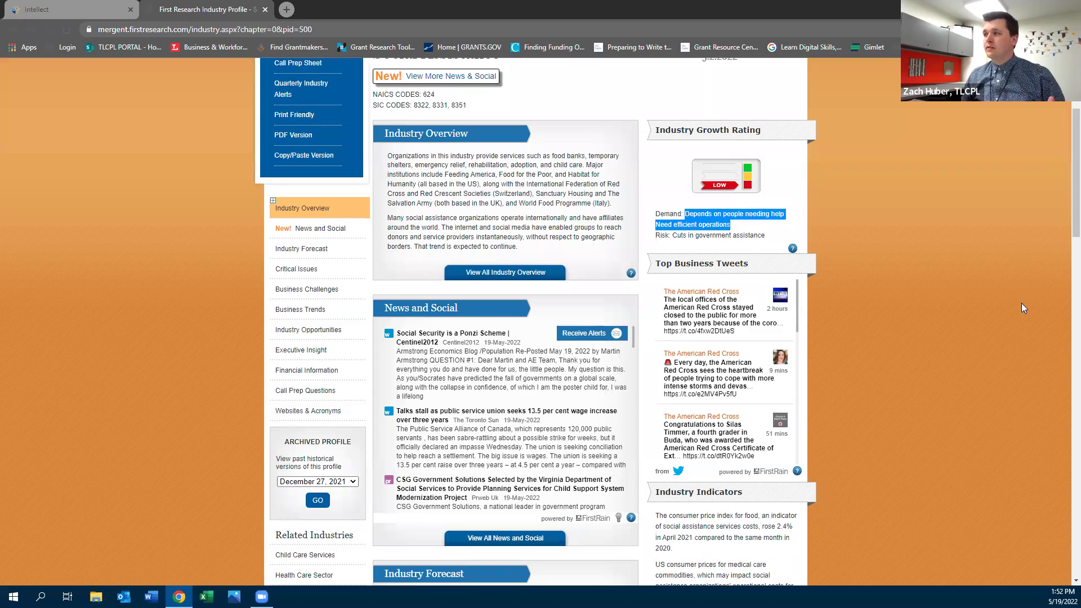
scroll(977, 318, down, 3)
scroll(977, 319, down, 12)
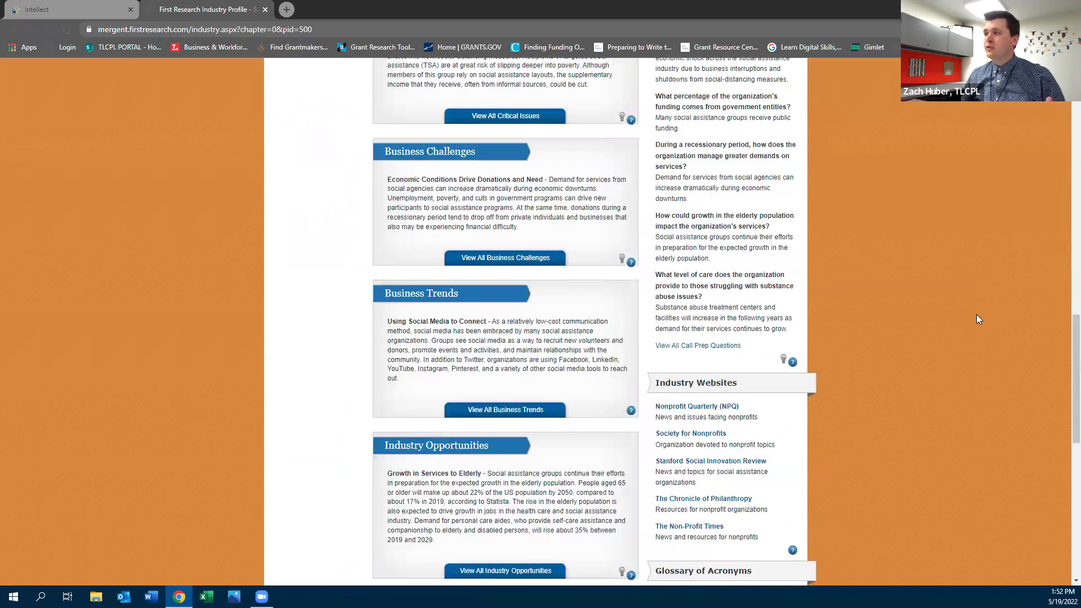
scroll(731, 524, down, 4)
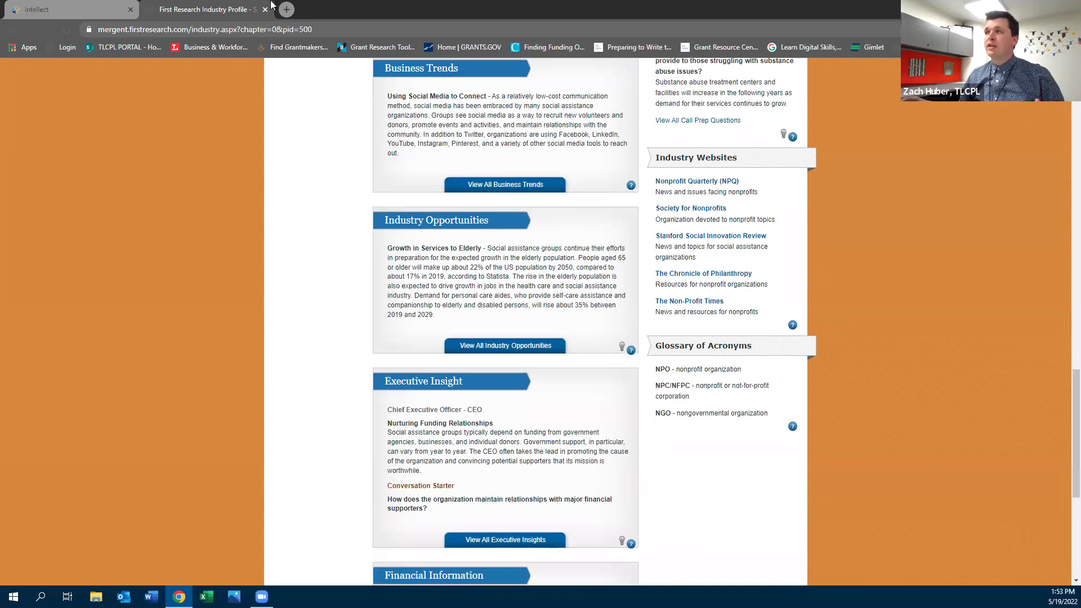
scroll(213, 289, up, 1)
scroll(217, 295, up, 15)
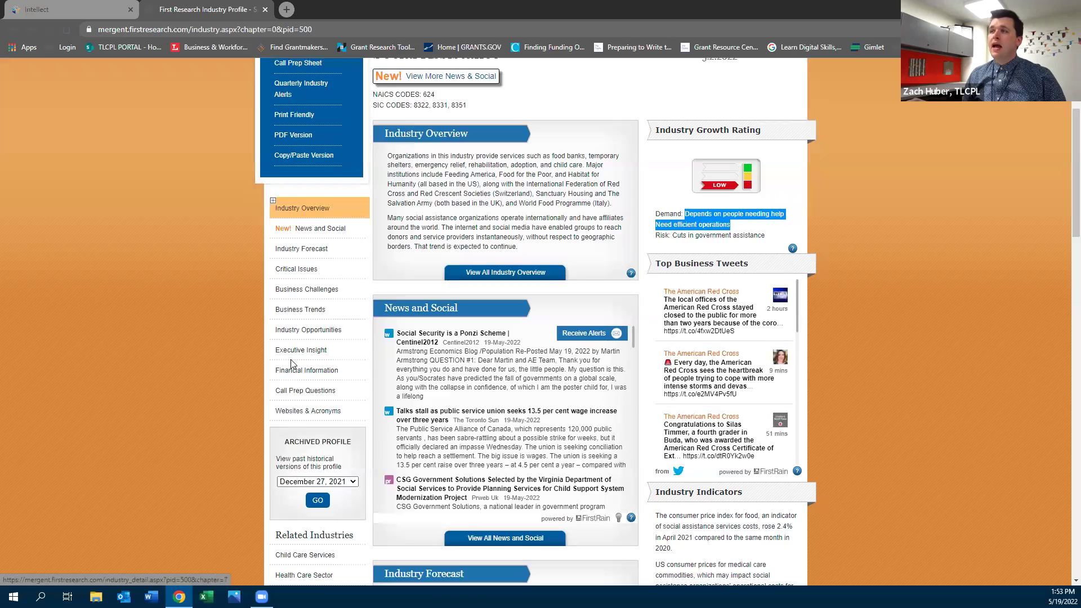
scroll(286, 212, up, 2)
scroll(321, 337, down, 3)
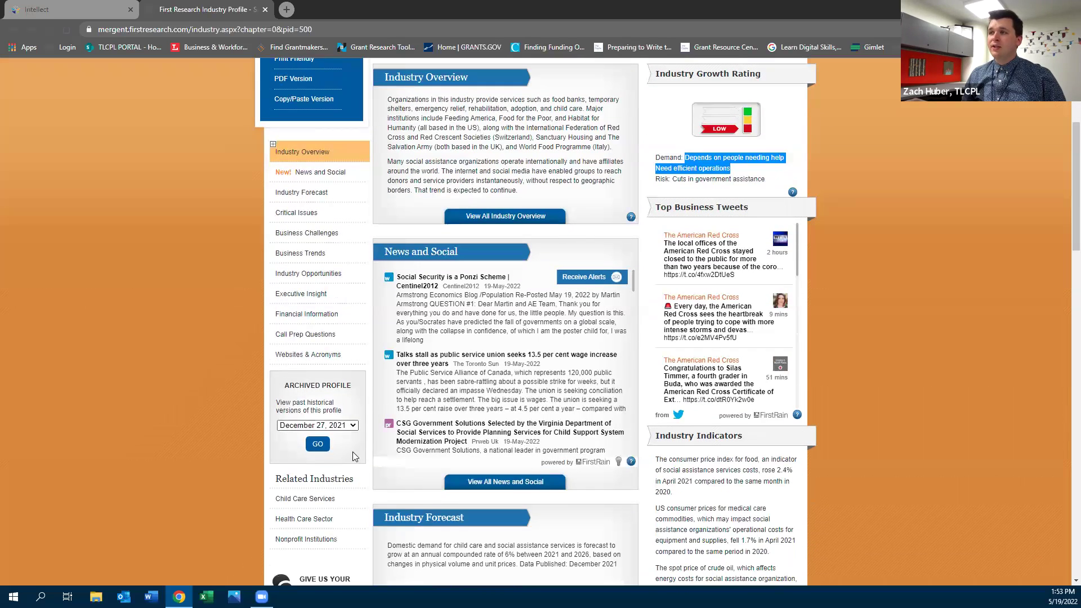
click(351, 428)
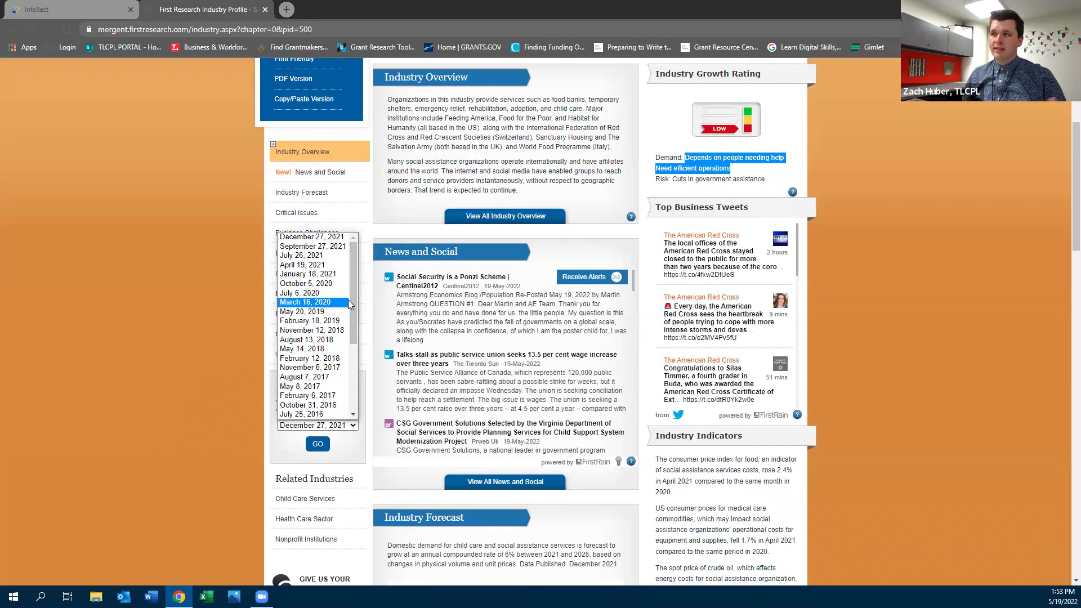
click(115, 255)
scroll(117, 252, up, 4)
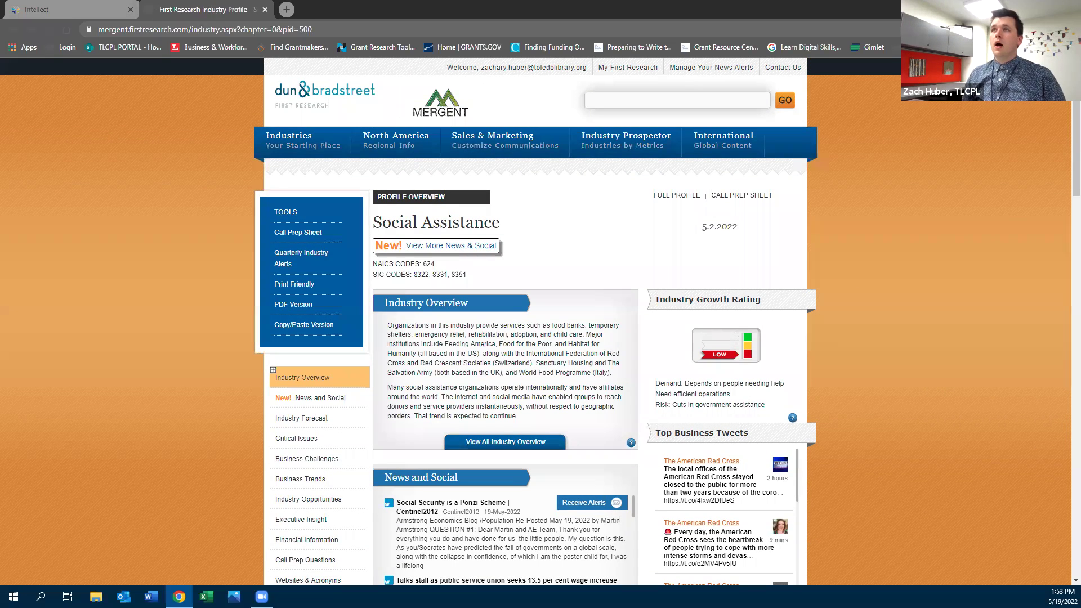
Close the First Research tab and set up a Mergent Intellect Demographics search by Zip Code
click(264, 10)
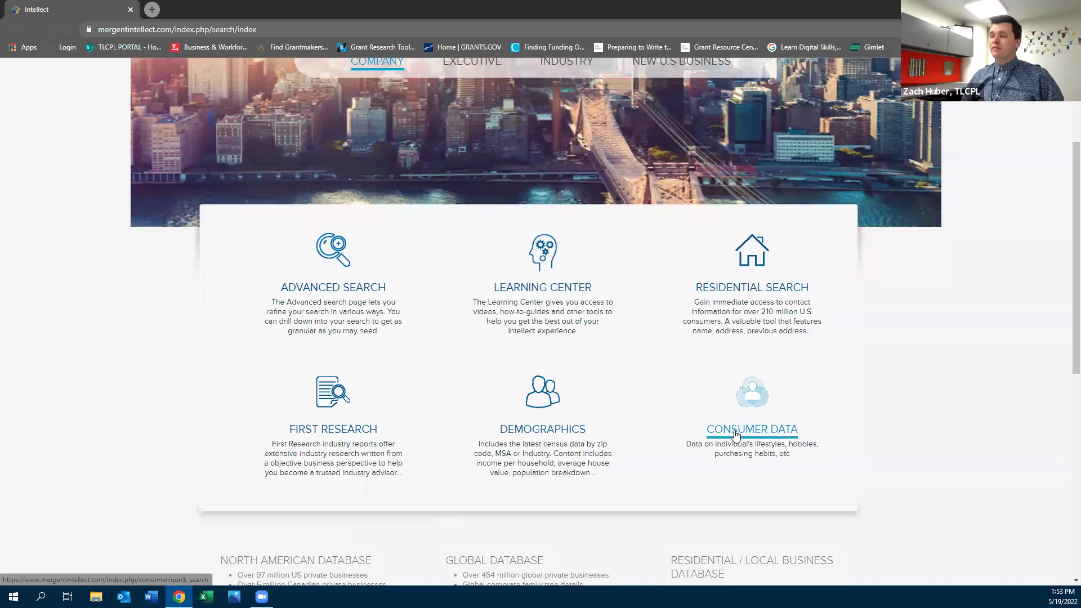
click(551, 431)
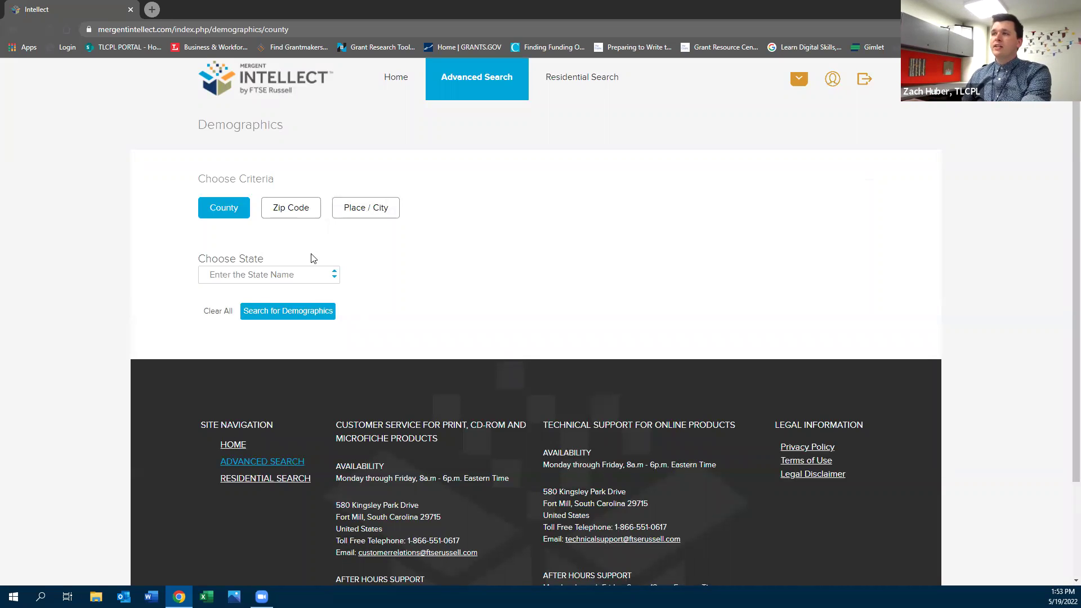
click(284, 207)
Look up demographics for zip code 43604 and scroll through the results
click(254, 313)
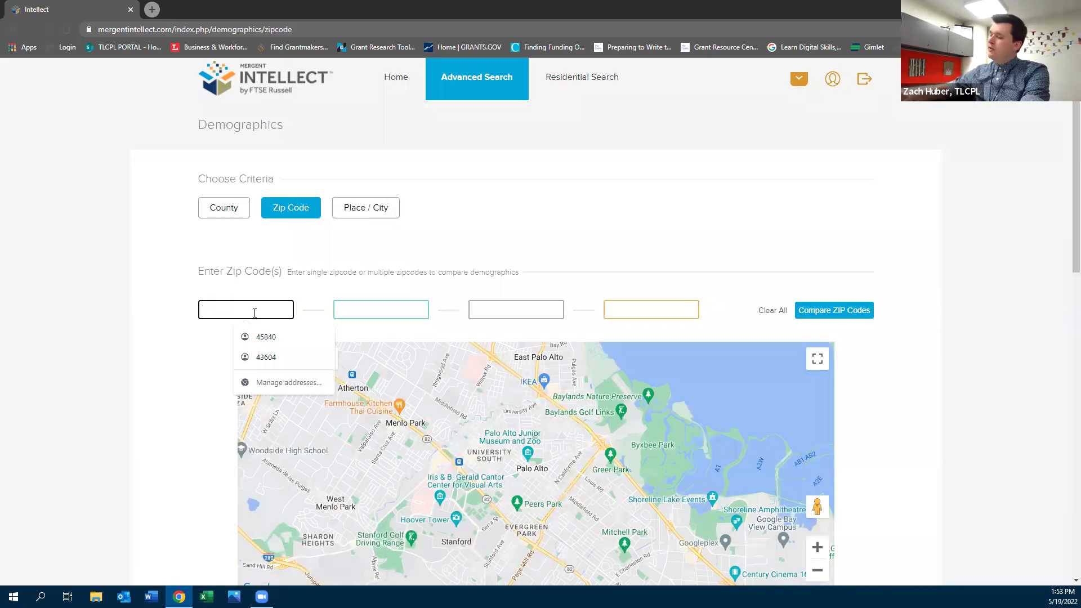
text(46)
key(BackSpace)
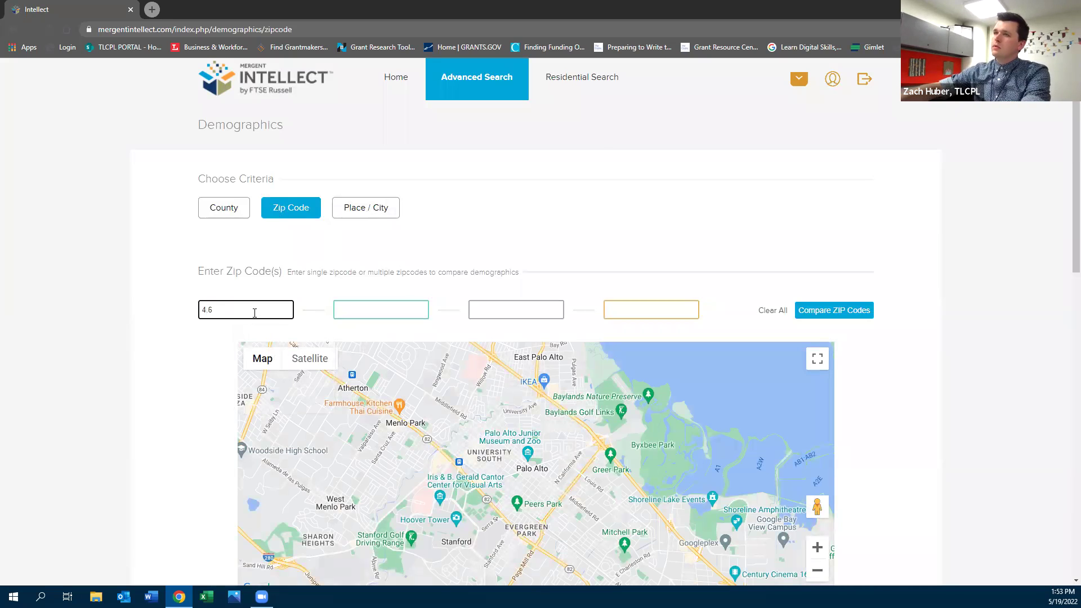
text(3604)
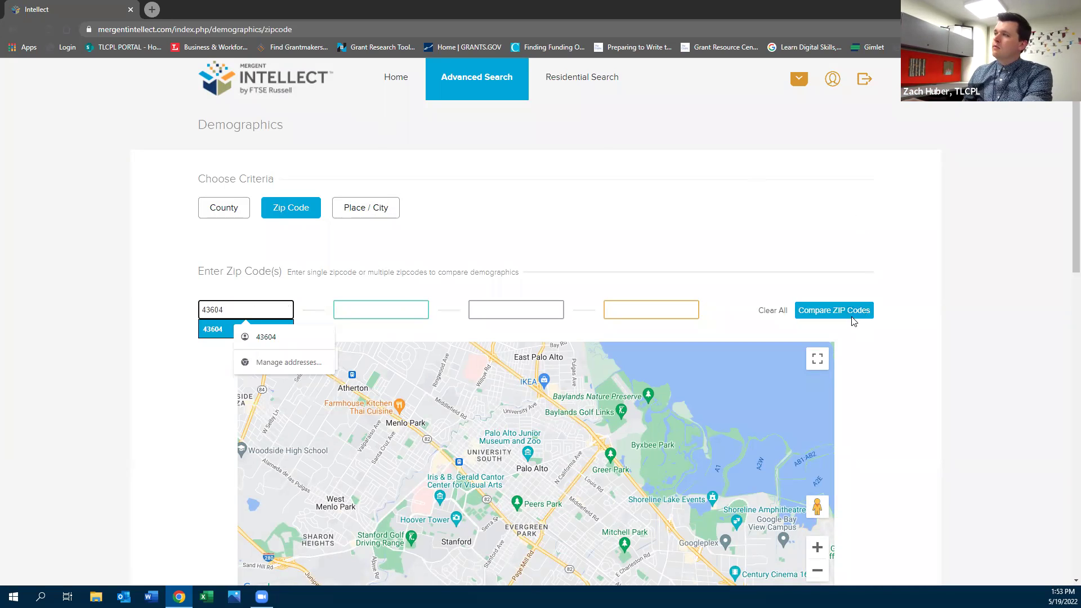
click(851, 317)
scroll(237, 282, down, 3)
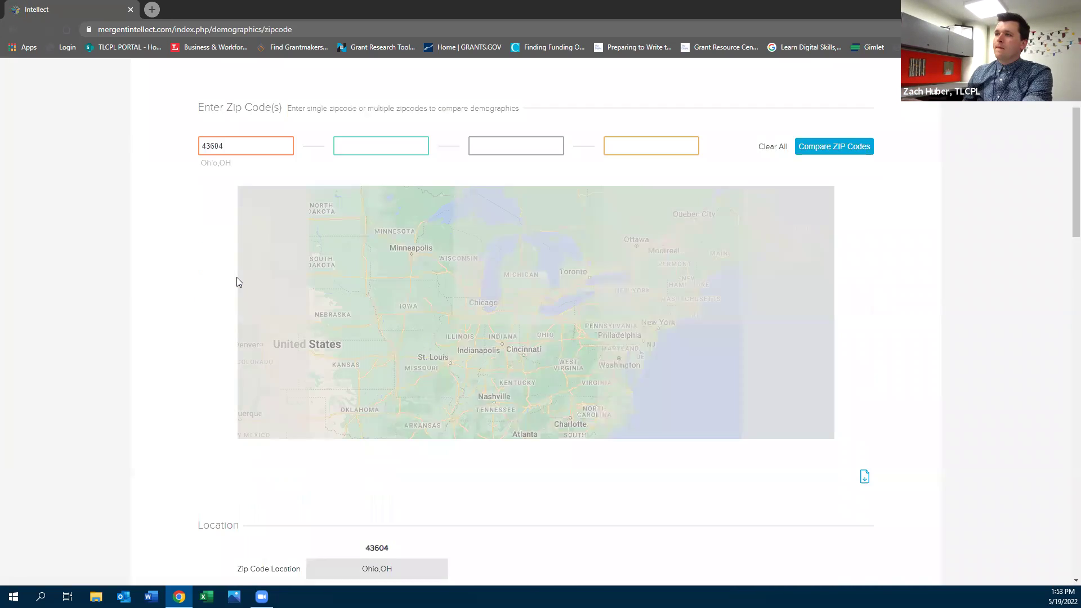
scroll(237, 282, down, 9)
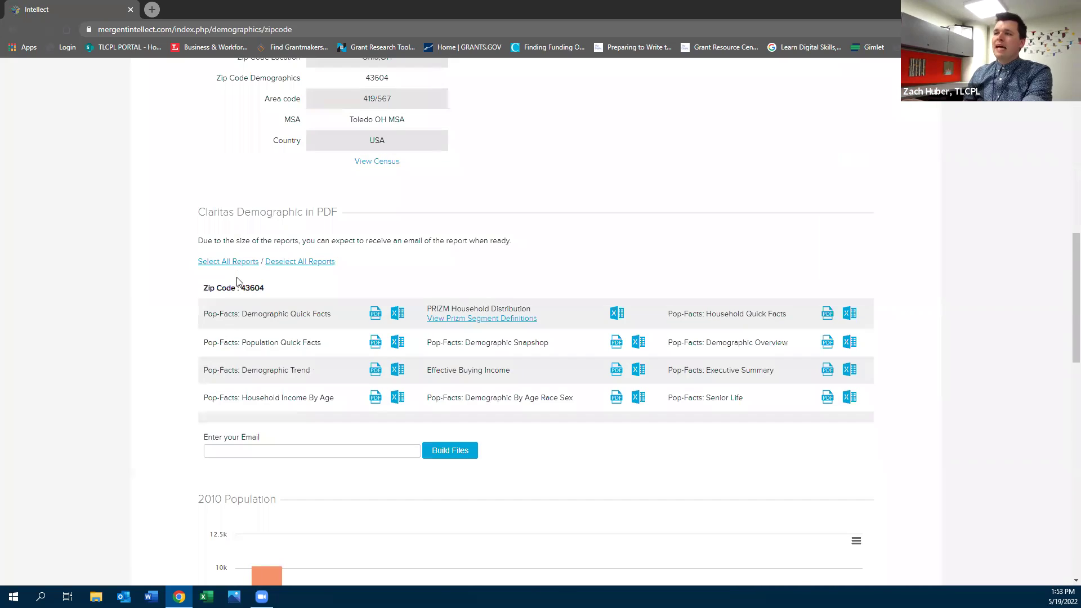
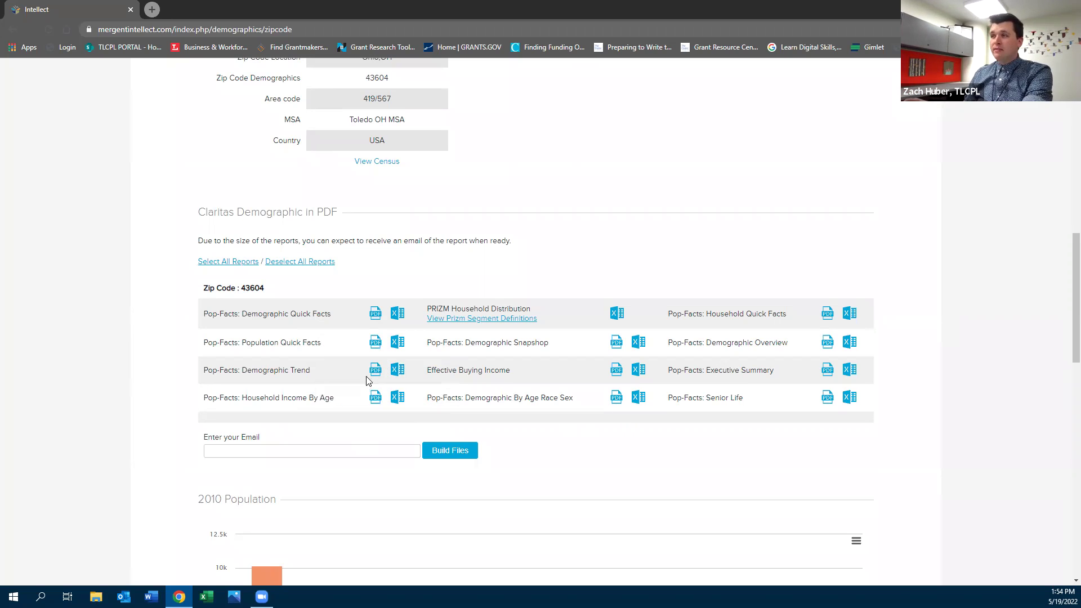
Start entering an email for the reports, then return to the top of the Demographics search page
click(358, 452)
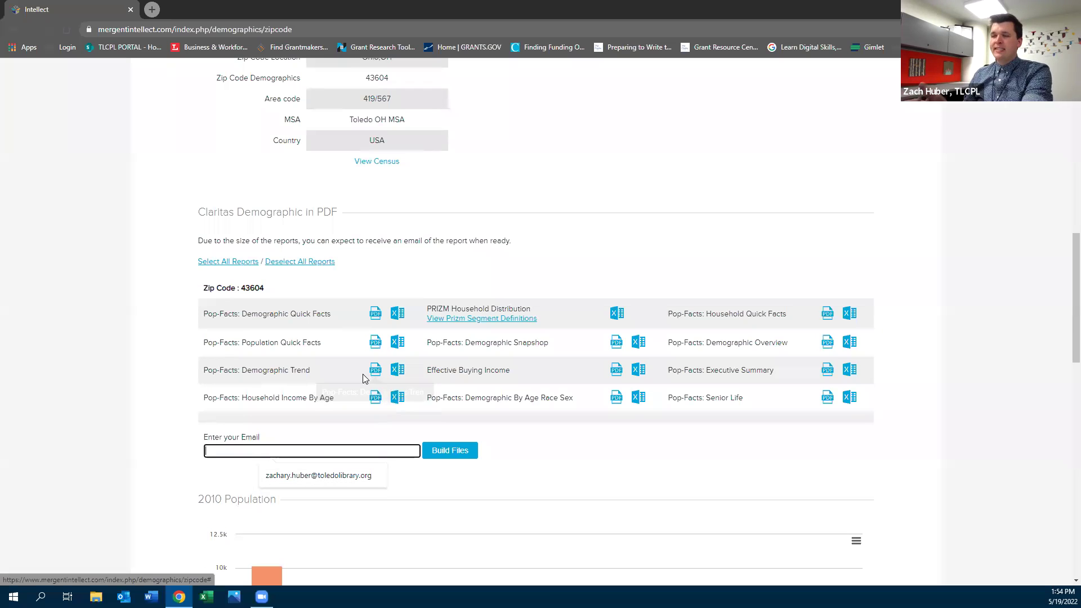
scroll(356, 381, down, 2)
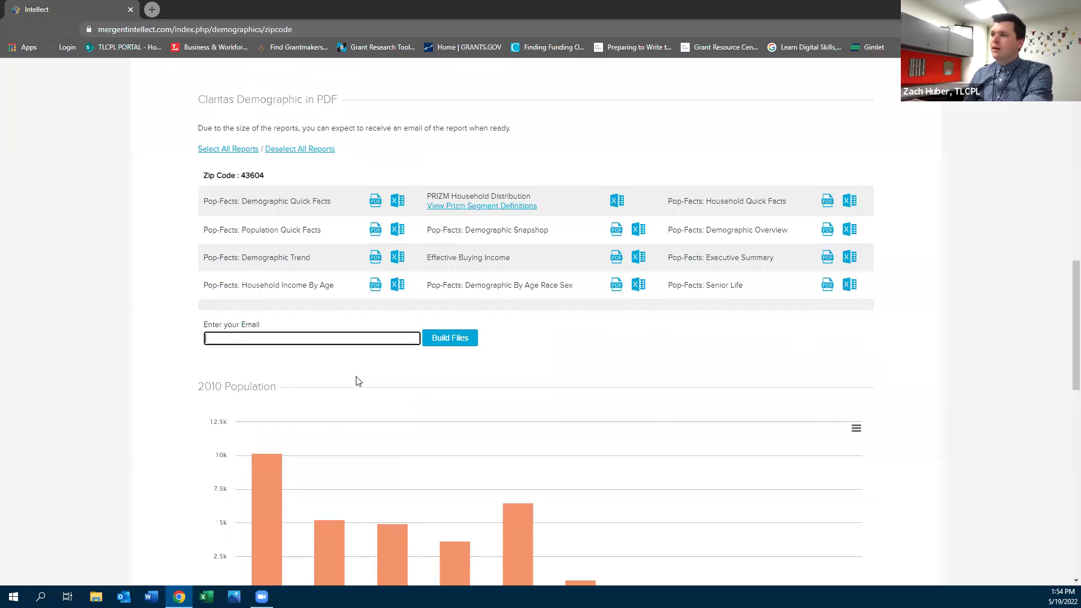
scroll(356, 381, up, 2)
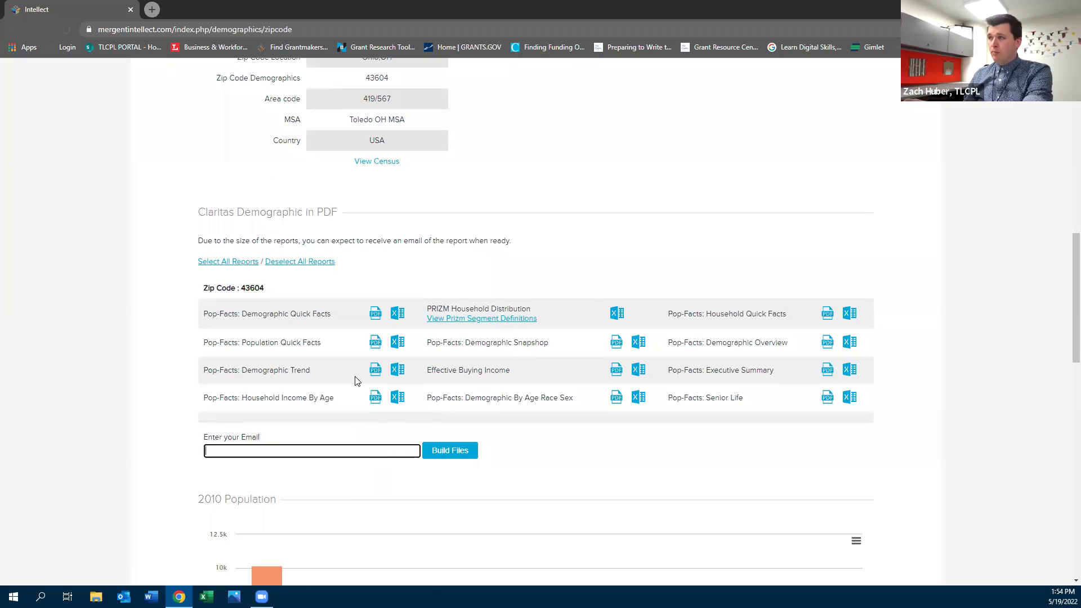
scroll(356, 381, up, 10)
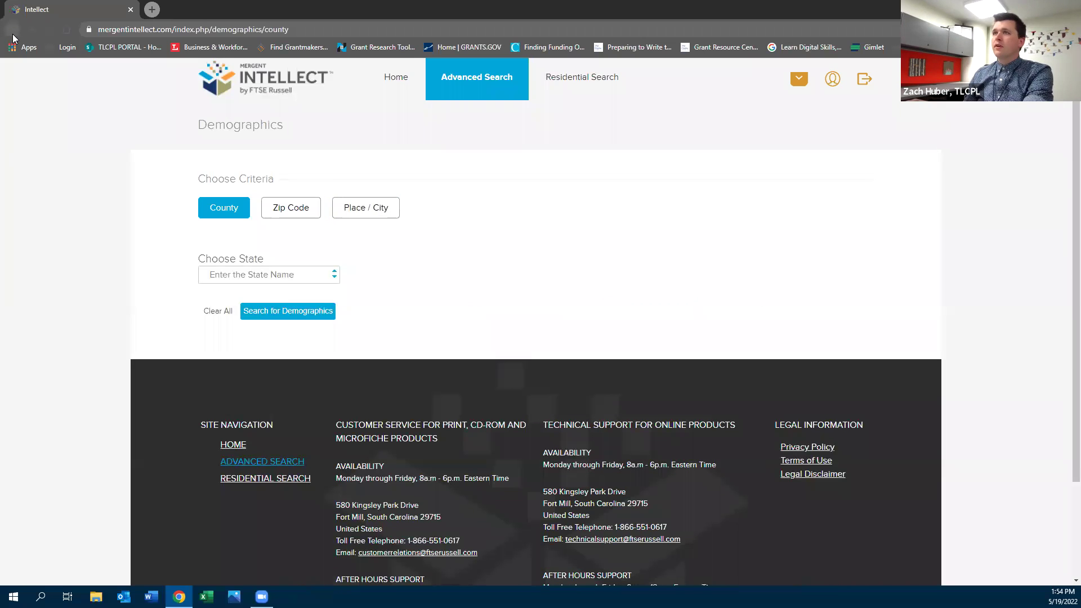
Go back to the search page and open the Consumer Data Advanced Search form
click(12, 29)
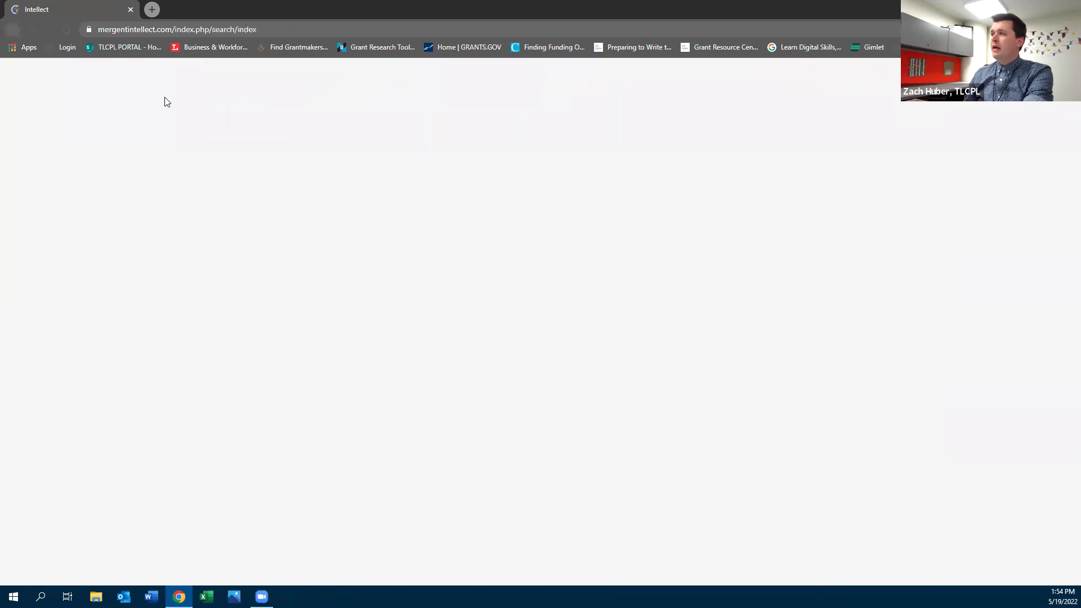
scroll(715, 397, down, 1)
click(733, 394)
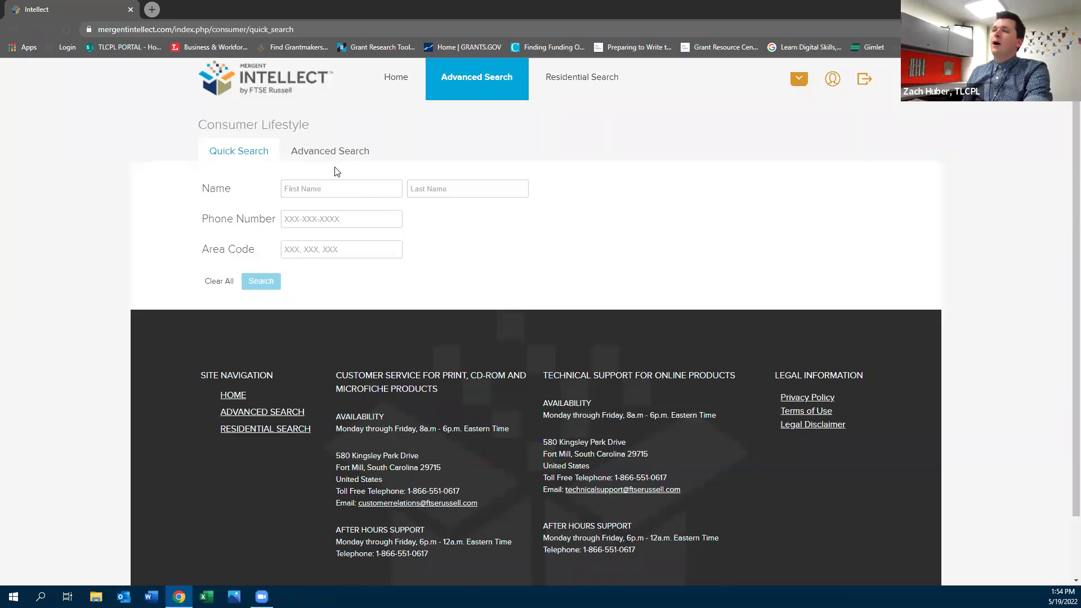
click(311, 151)
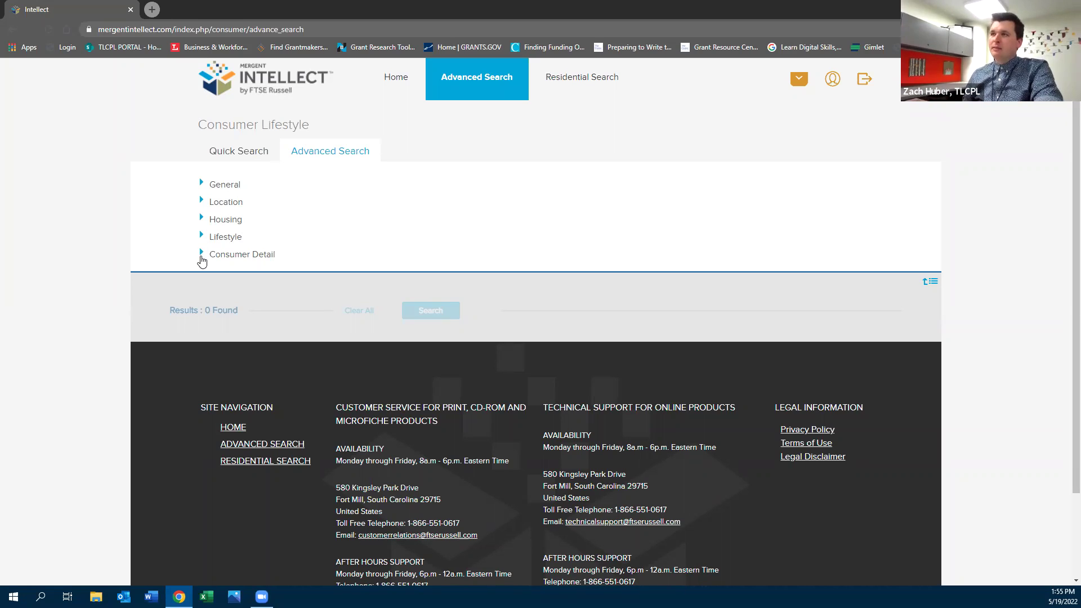
Expand the General, Location and County criteria and choose OHIO as the state
click(202, 184)
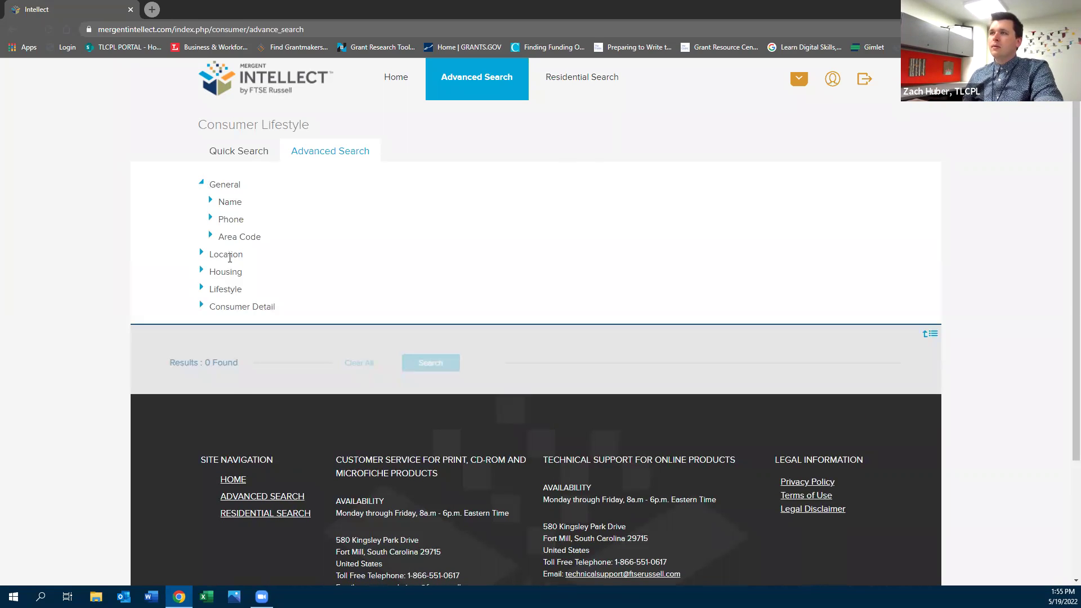
click(203, 254)
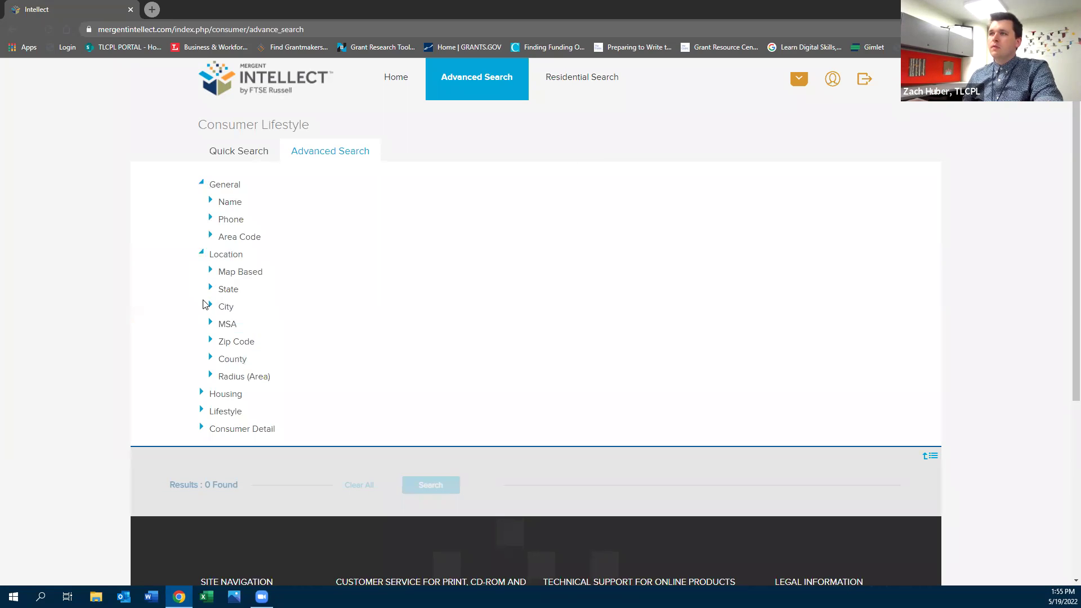
click(212, 359)
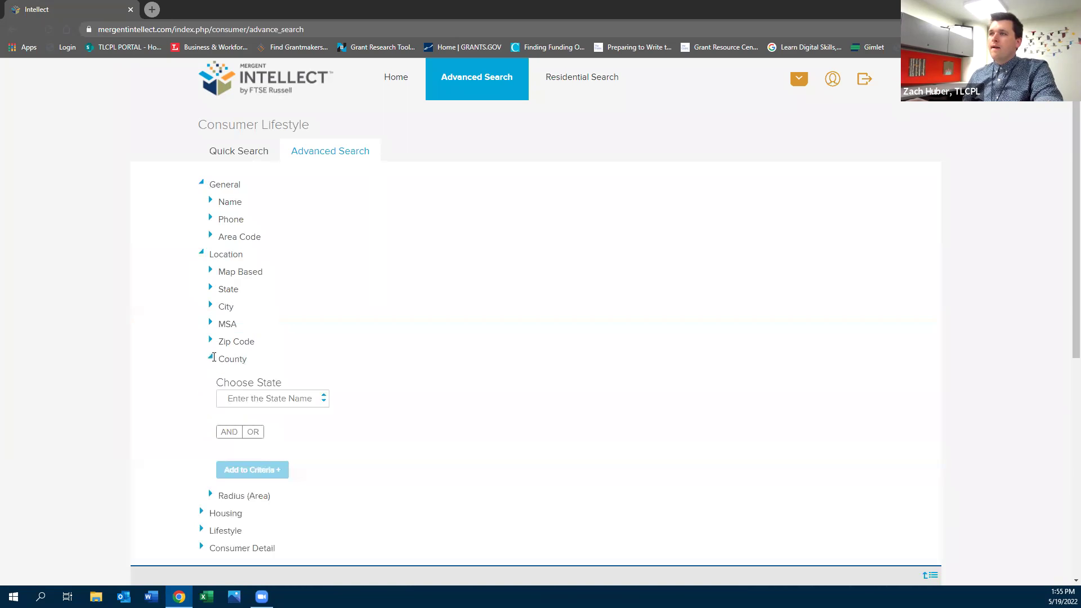
click(251, 403)
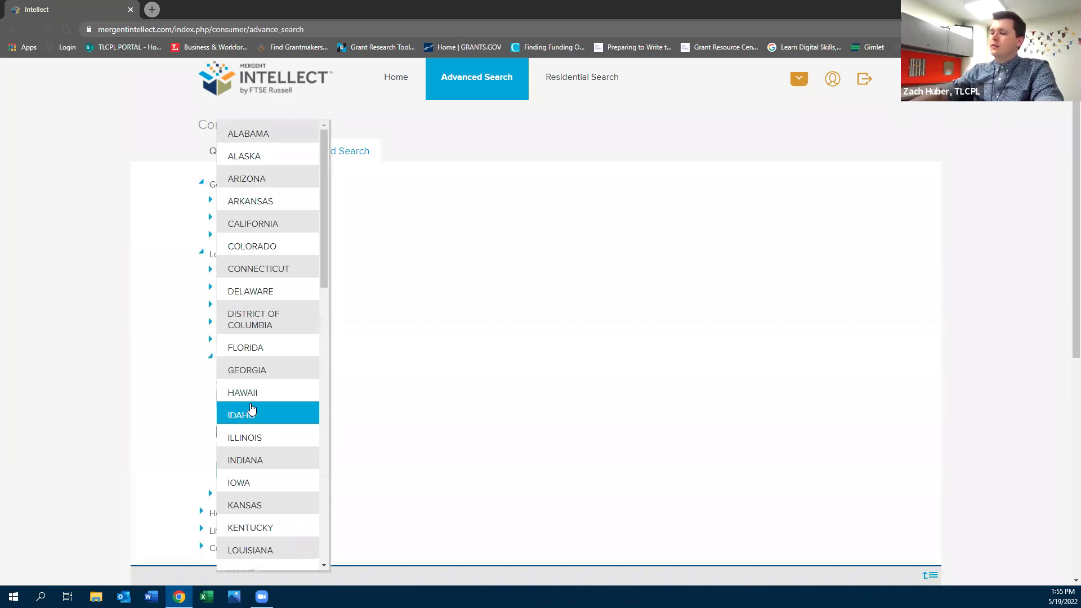
scroll(251, 409, down, 10)
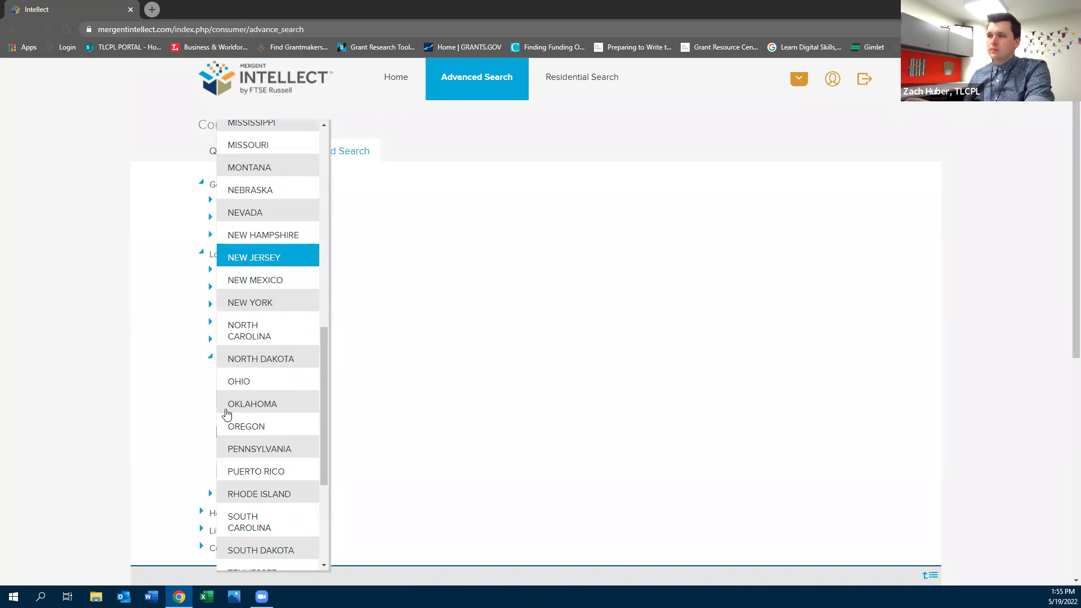
click(252, 388)
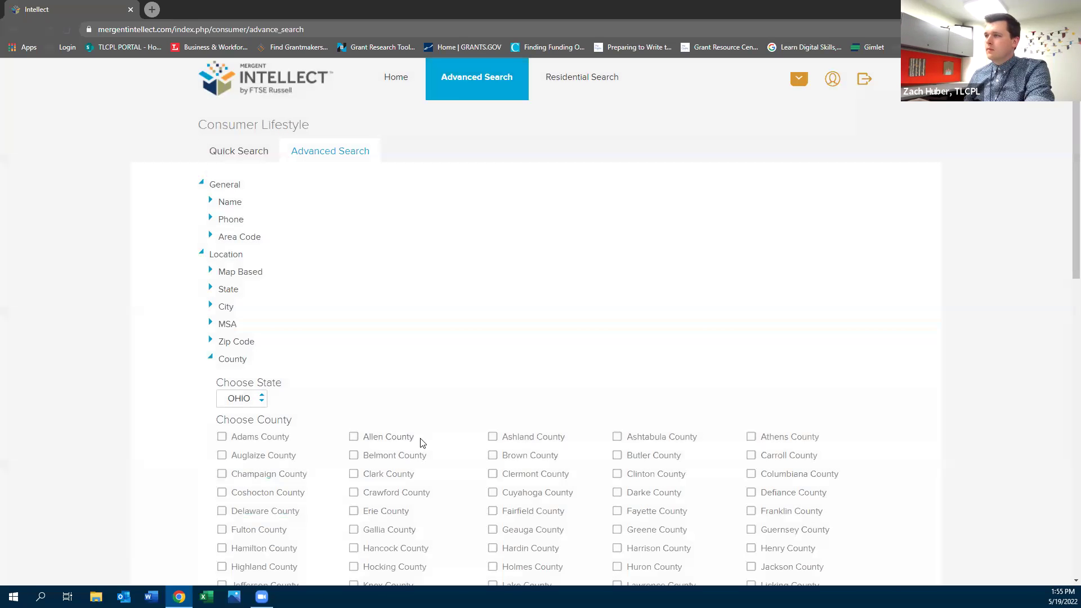
Tick Lucas County and add it with Ohio to the criteria, giving 443,000 results
scroll(428, 447, down, 2)
click(493, 491)
scroll(125, 371, down, 1)
scroll(125, 370, down, 7)
click(235, 321)
scroll(130, 394, down, 4)
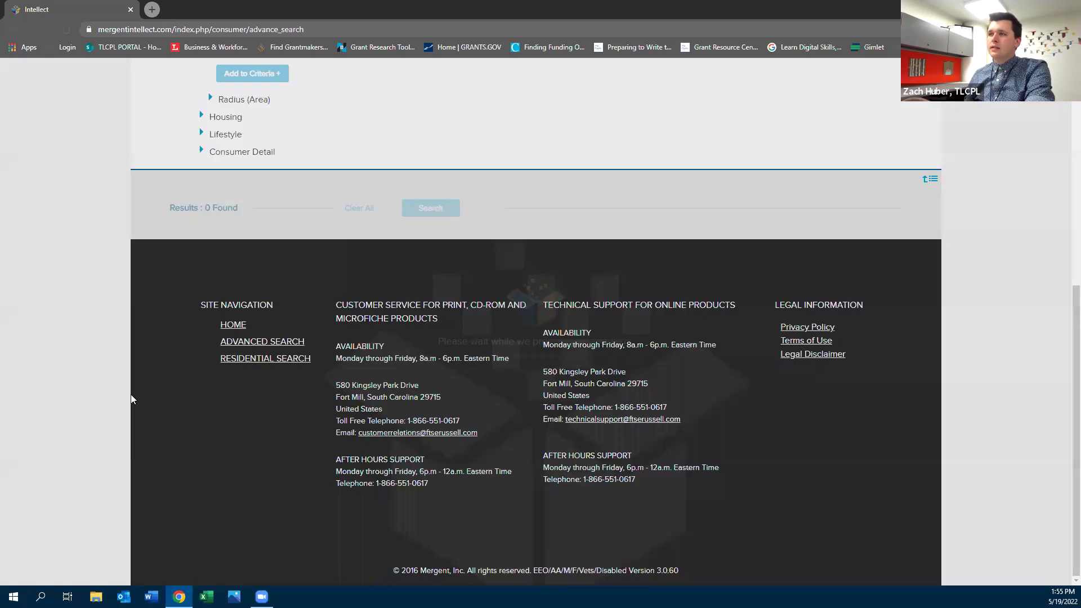
scroll(139, 372, up, 6)
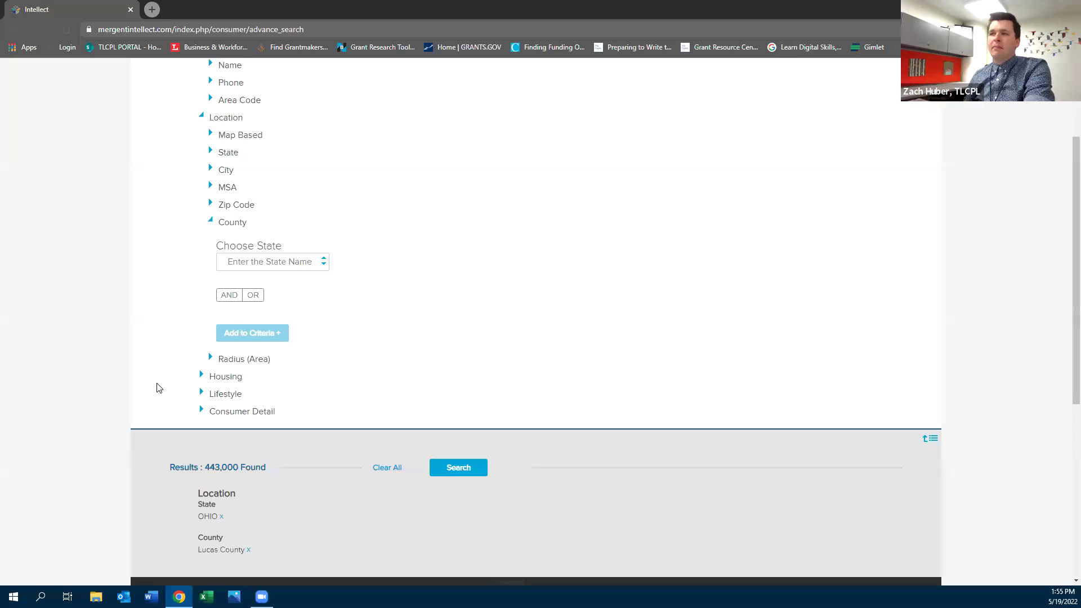
scroll(159, 391, up, 1)
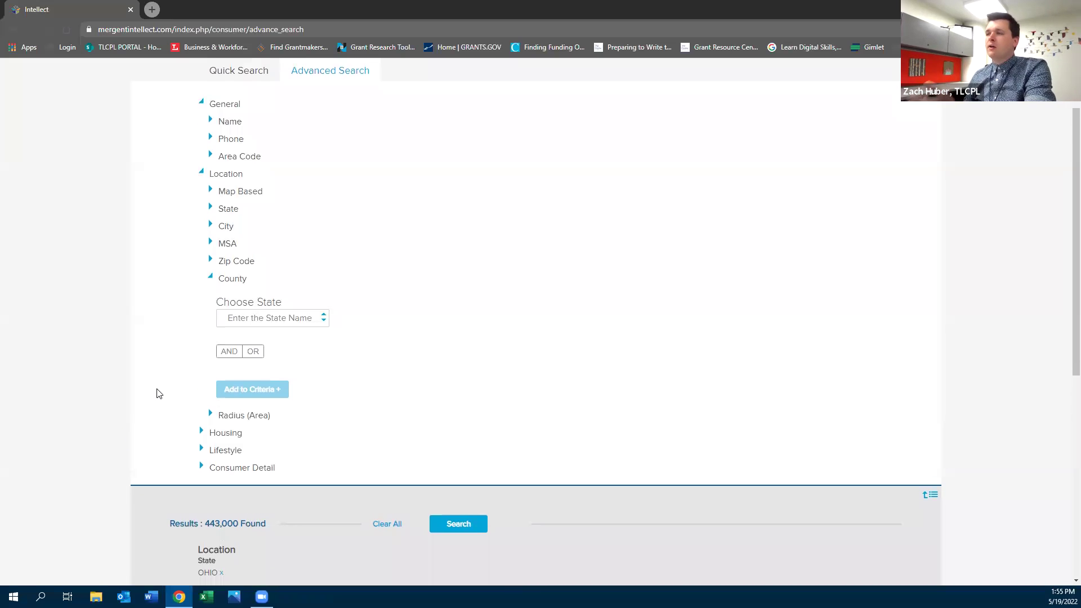
scroll(159, 395, down, 1)
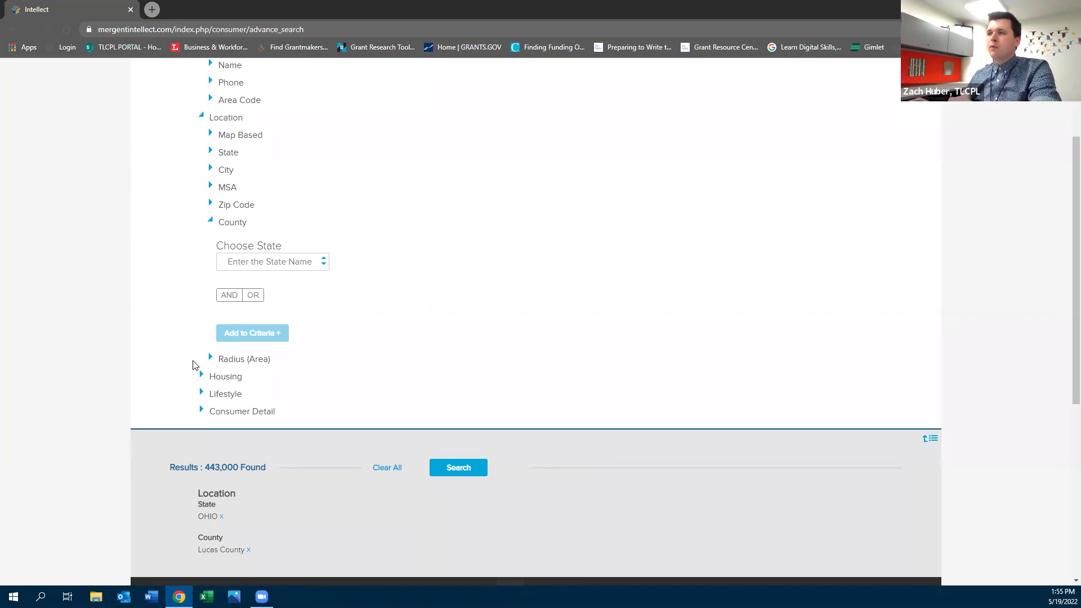
Expand the Housing > Home Market Value, Lifestyle and Consumer Detail criteria groups
click(201, 382)
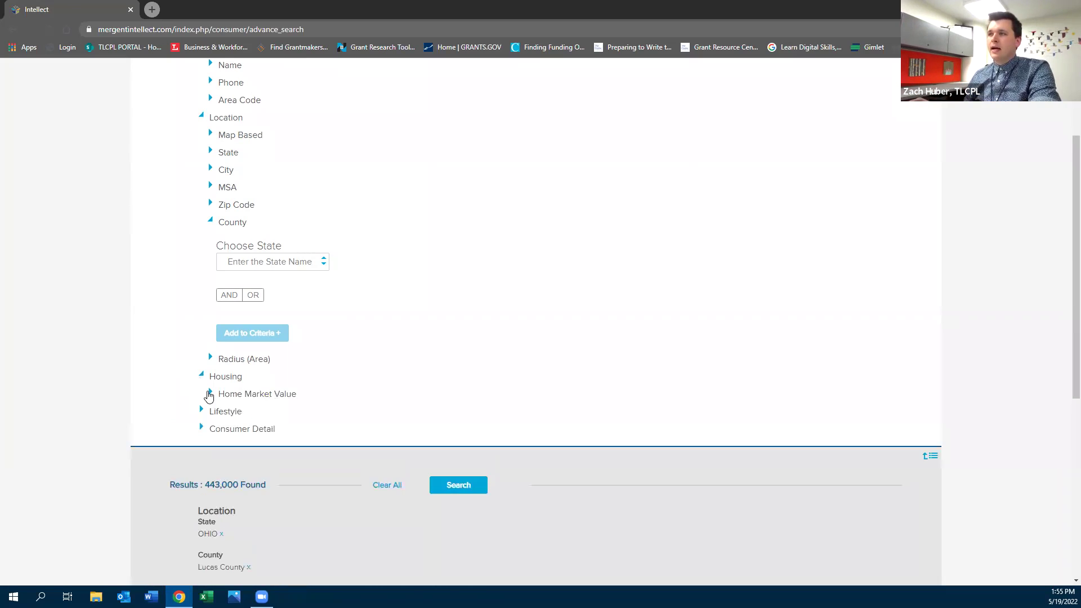
click(211, 393)
scroll(197, 408, down, 4)
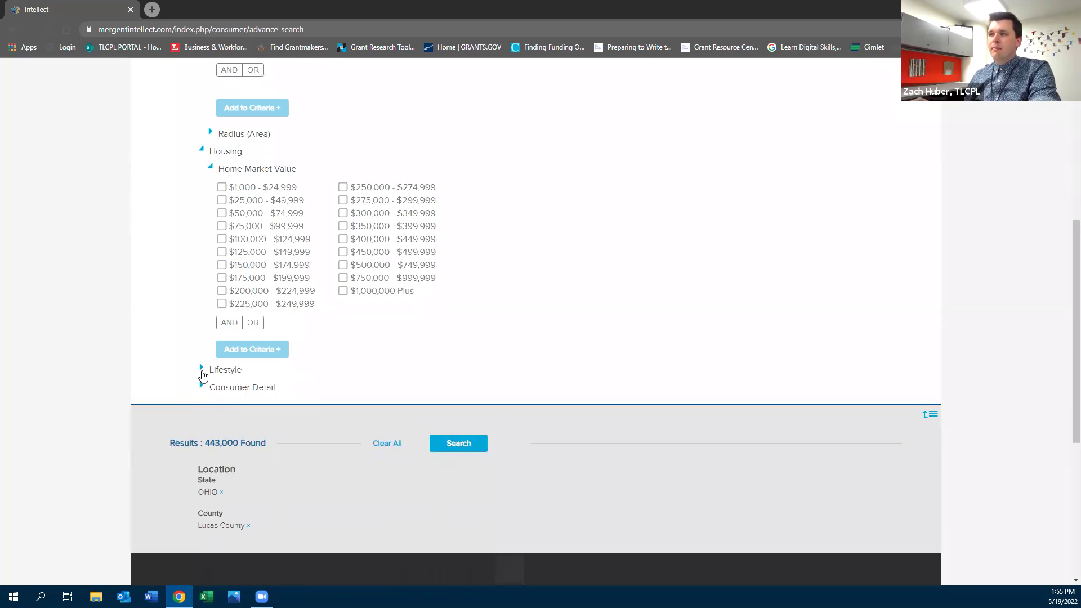
click(203, 375)
scroll(198, 427, down, 10)
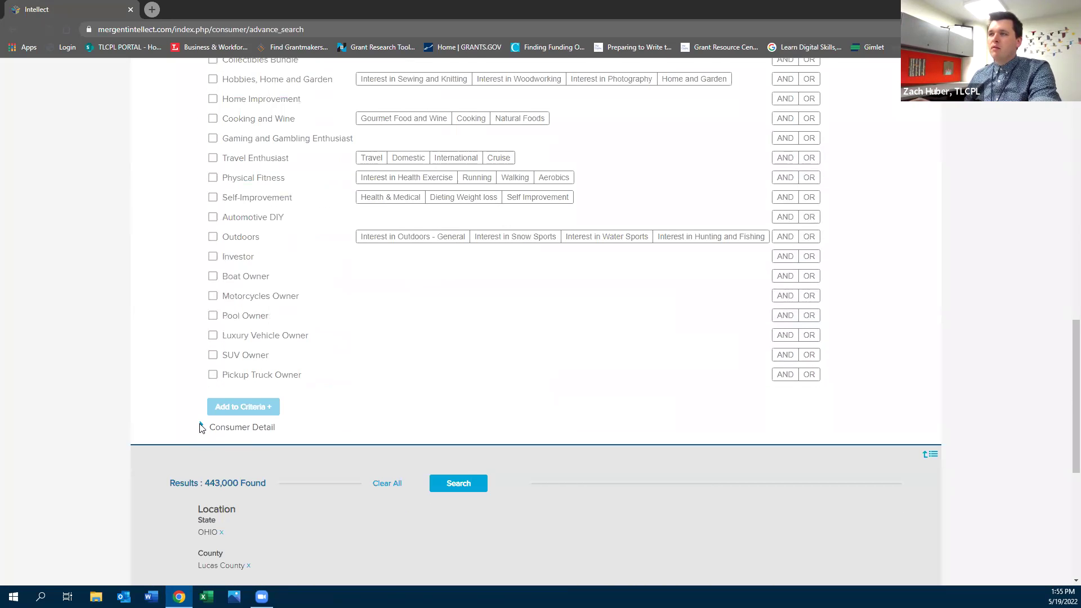
click(201, 427)
scroll(155, 333, up, 10)
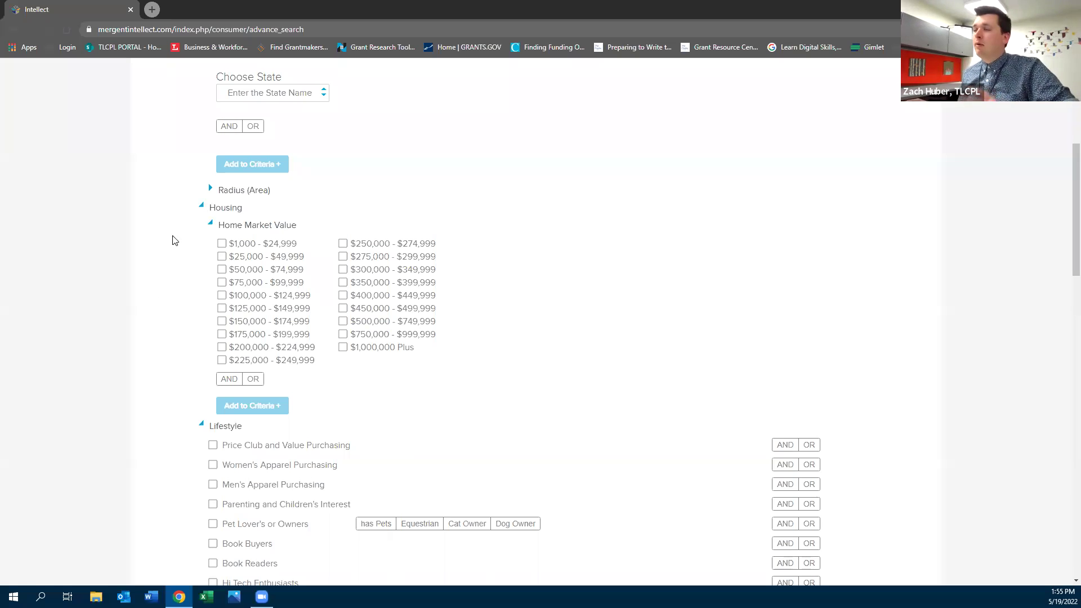
scroll(141, 290, up, 3)
scroll(138, 301, down, 2)
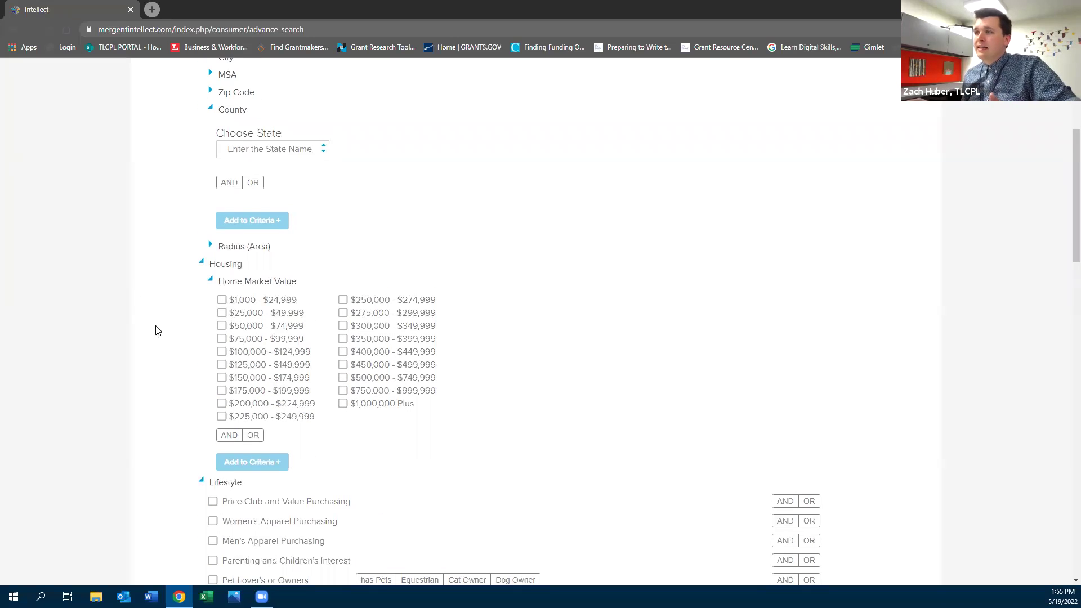
Tick the eight home value ranges from $150,000 to $399,999 and add them to the criteria
click(222, 377)
click(222, 390)
click(222, 404)
click(222, 417)
click(343, 300)
click(343, 313)
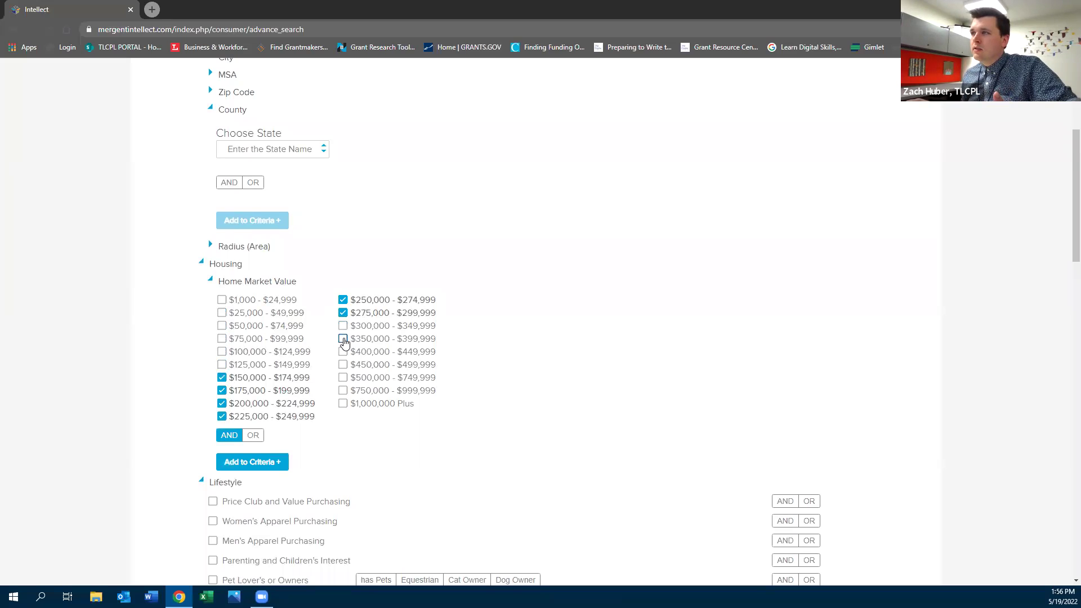
click(343, 326)
click(343, 339)
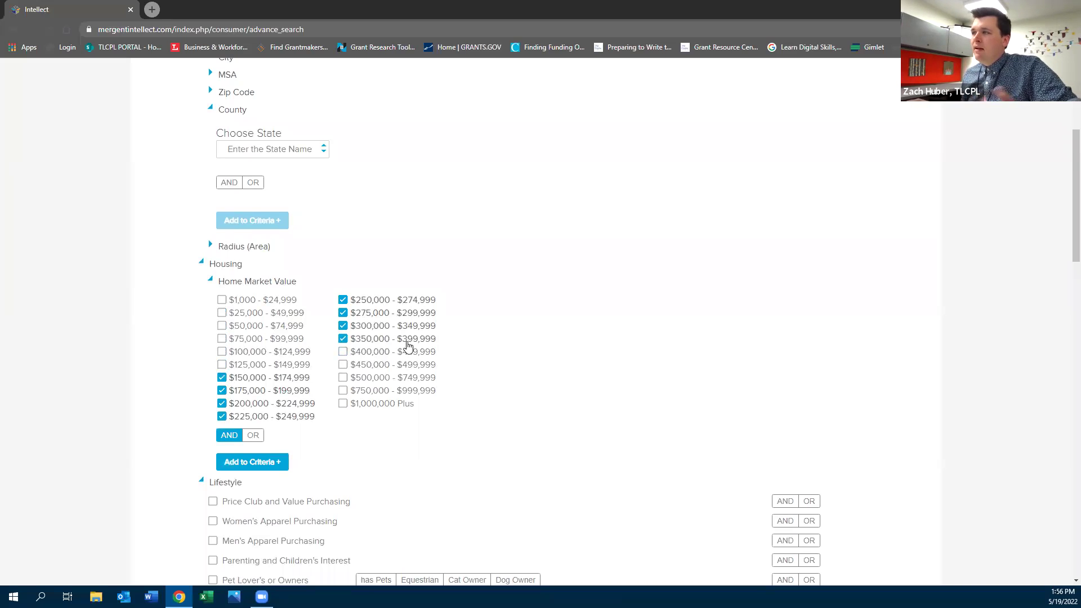
click(241, 462)
Review the Lifestyle and Consumer Detail interest, ownership and demographic options
scroll(203, 457, down, 3)
scroll(201, 456, down, 2)
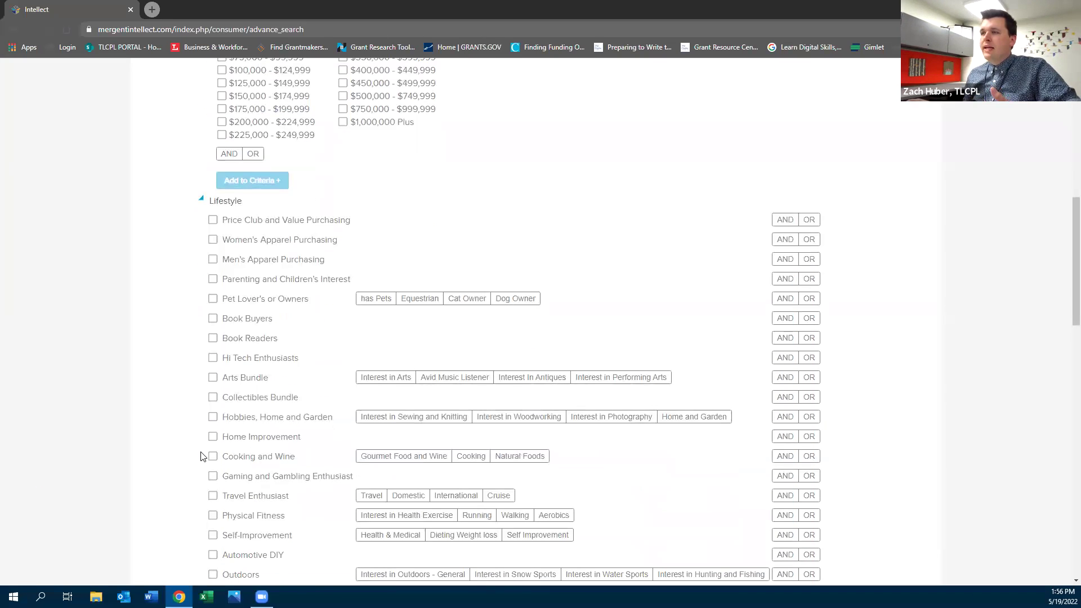
scroll(201, 456, down, 2)
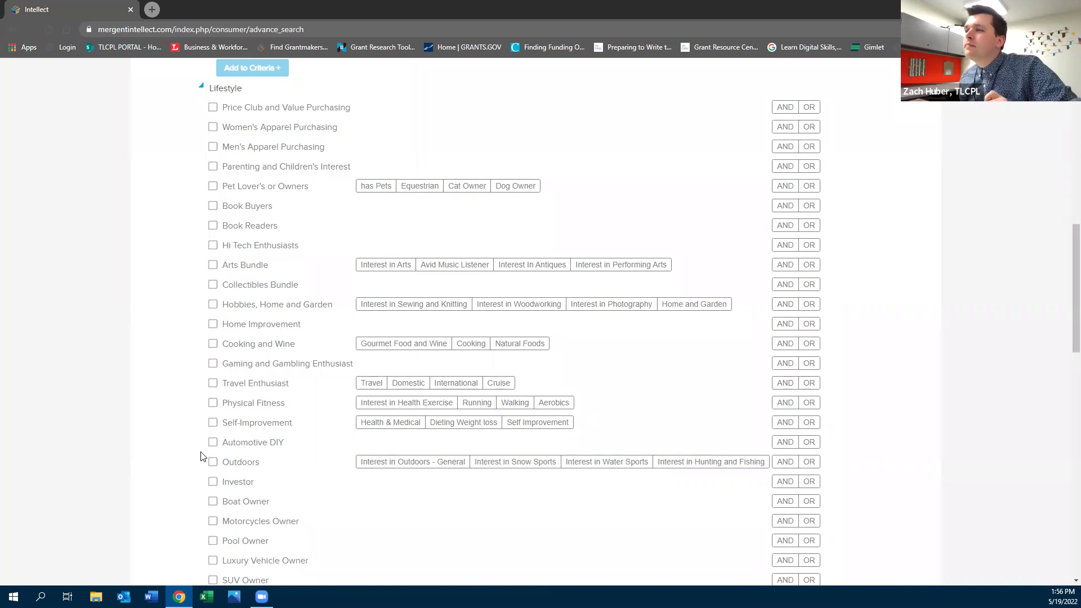
scroll(201, 456, down, 1)
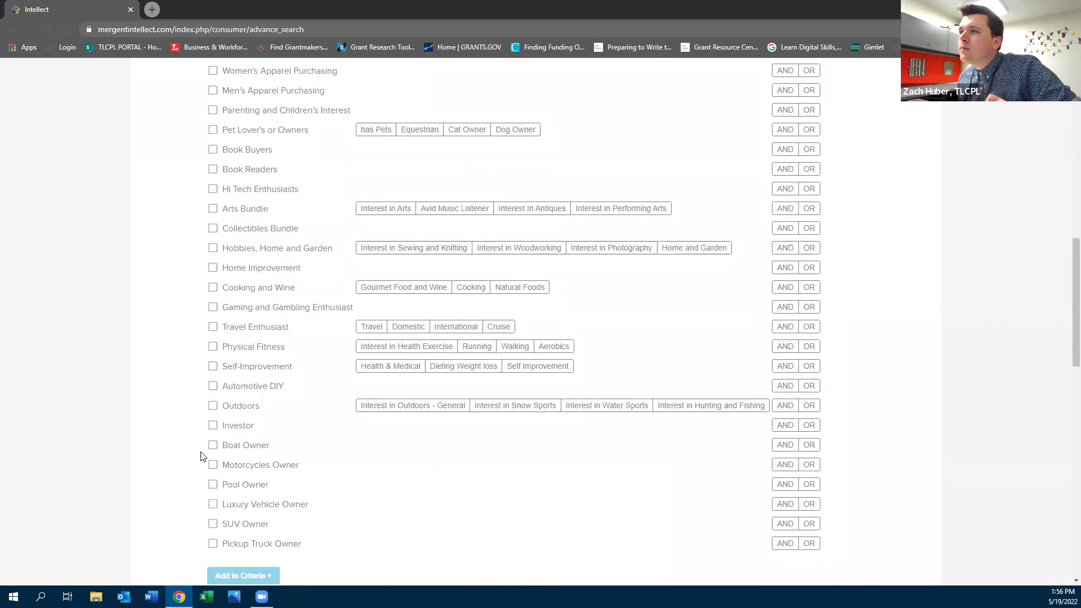
scroll(201, 456, up, 1)
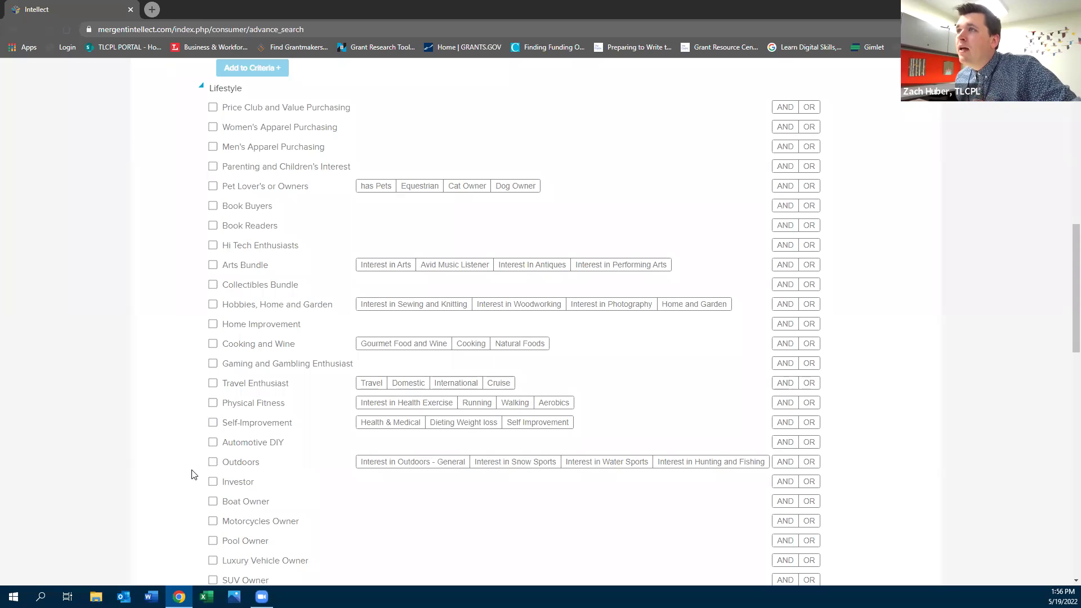
scroll(191, 474, down, 7)
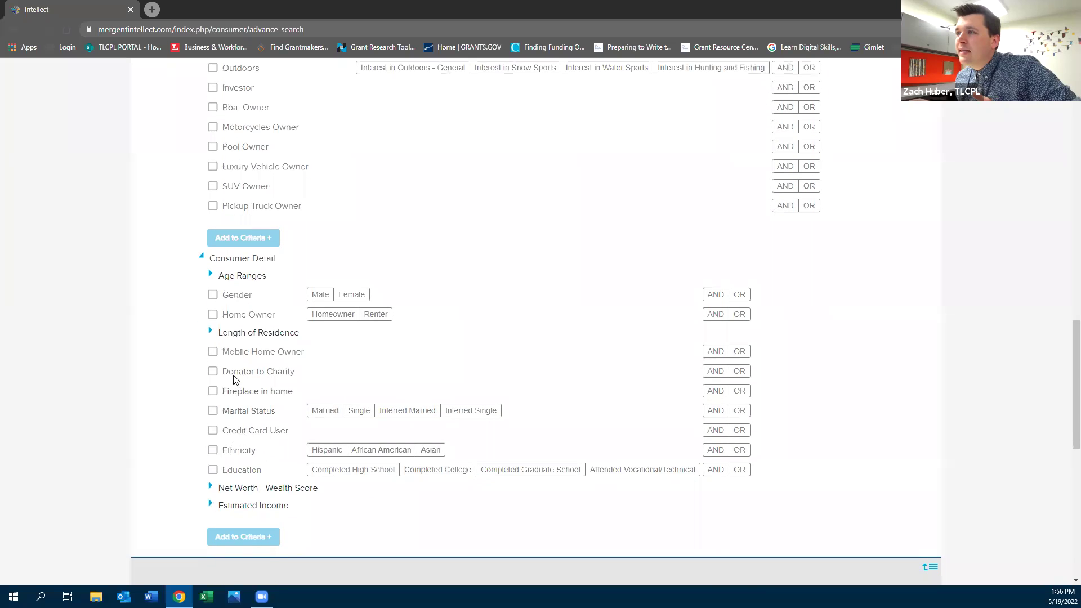
Tick Donator to Charity, add it to the criteria, and choose Married as marital status
click(213, 371)
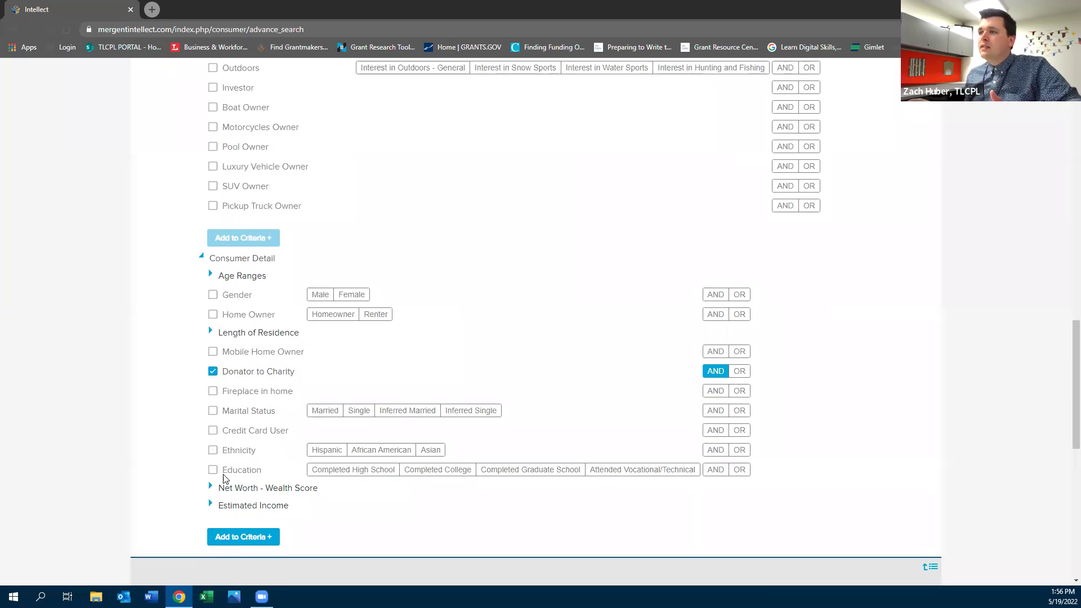
click(240, 537)
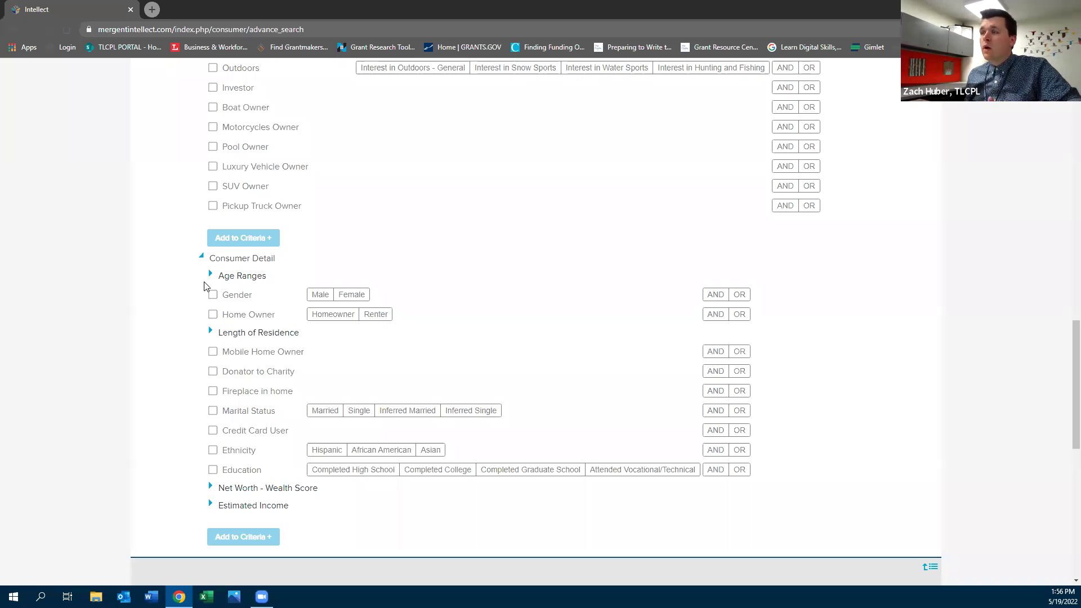
click(325, 415)
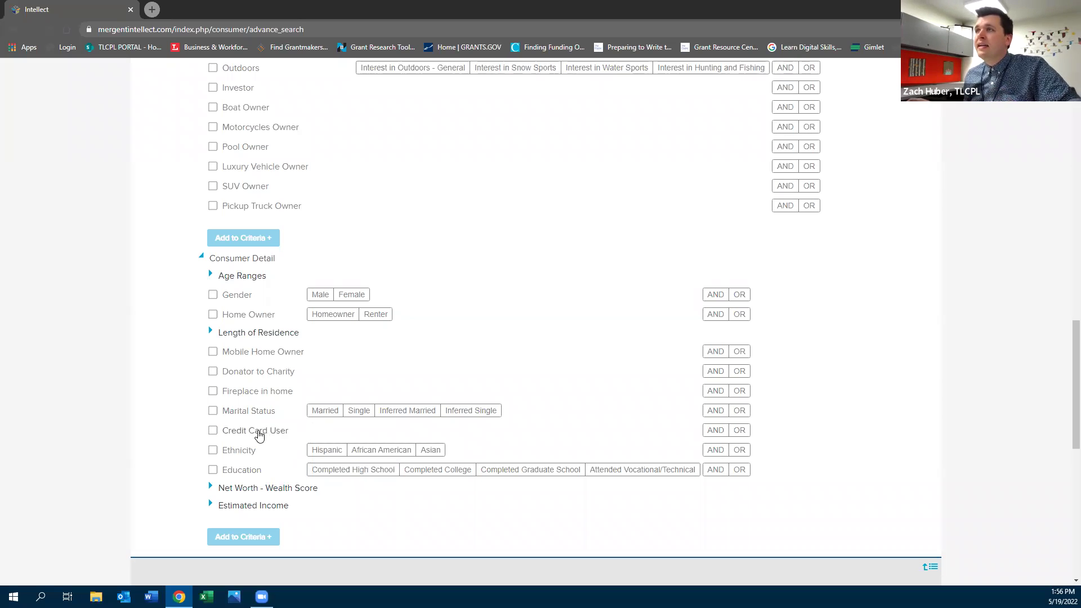
scroll(257, 462, up, 1)
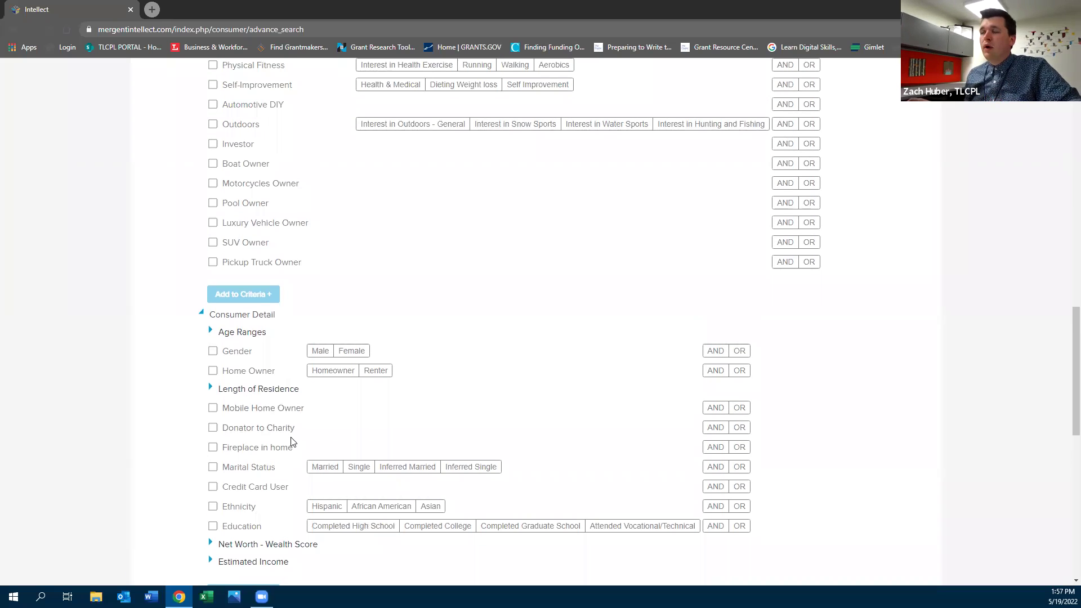
scroll(291, 442, up, 1)
scroll(291, 442, down, 3)
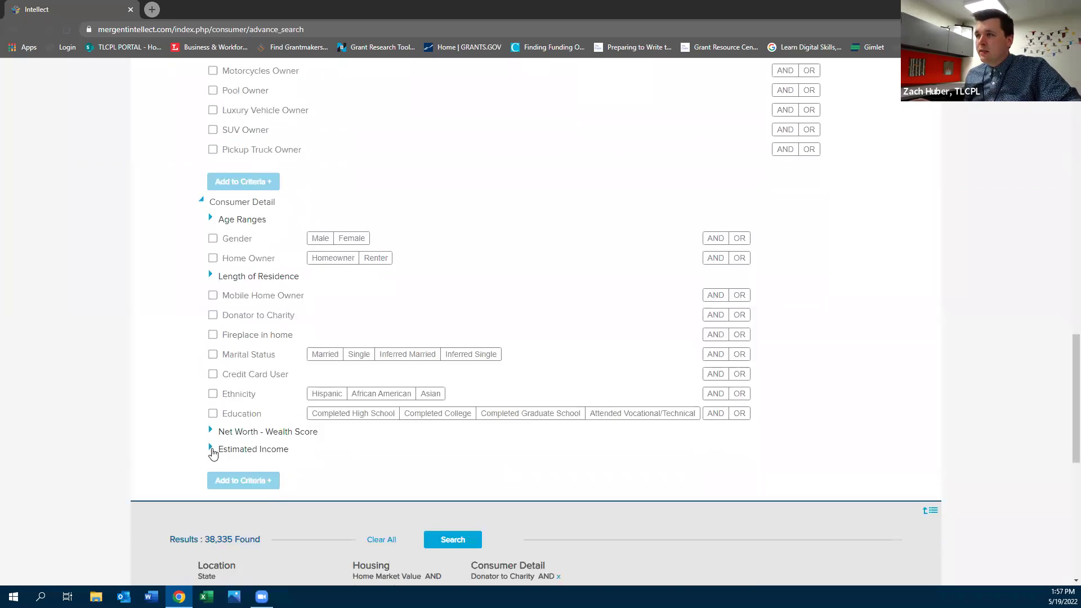
Select Completed High School, Married, Donator to Charity and $125,000 or More income, and add them (2,267 results)
click(211, 449)
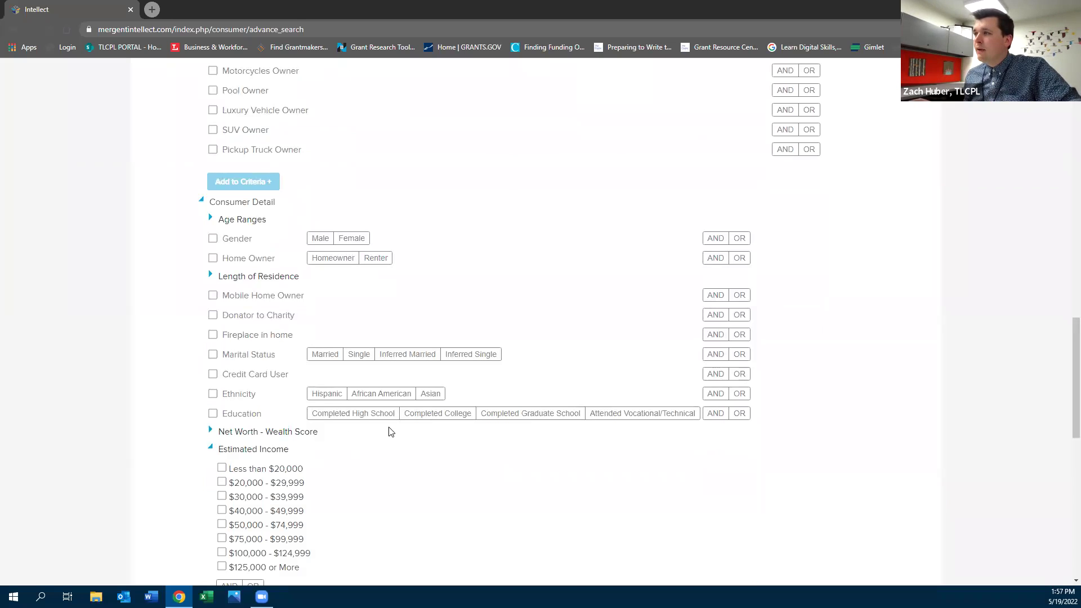
click(354, 416)
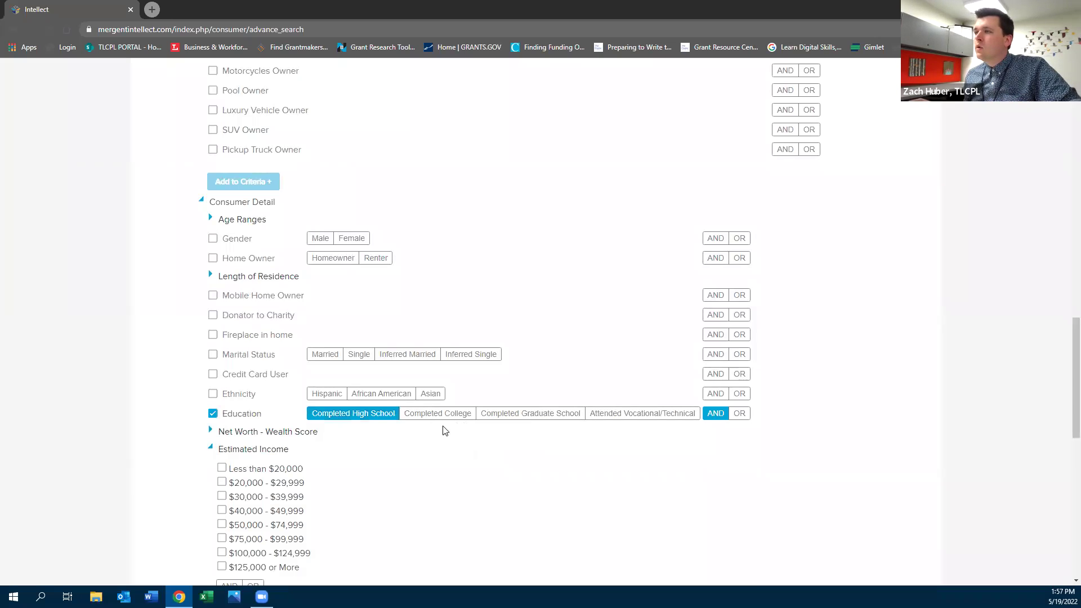
click(324, 355)
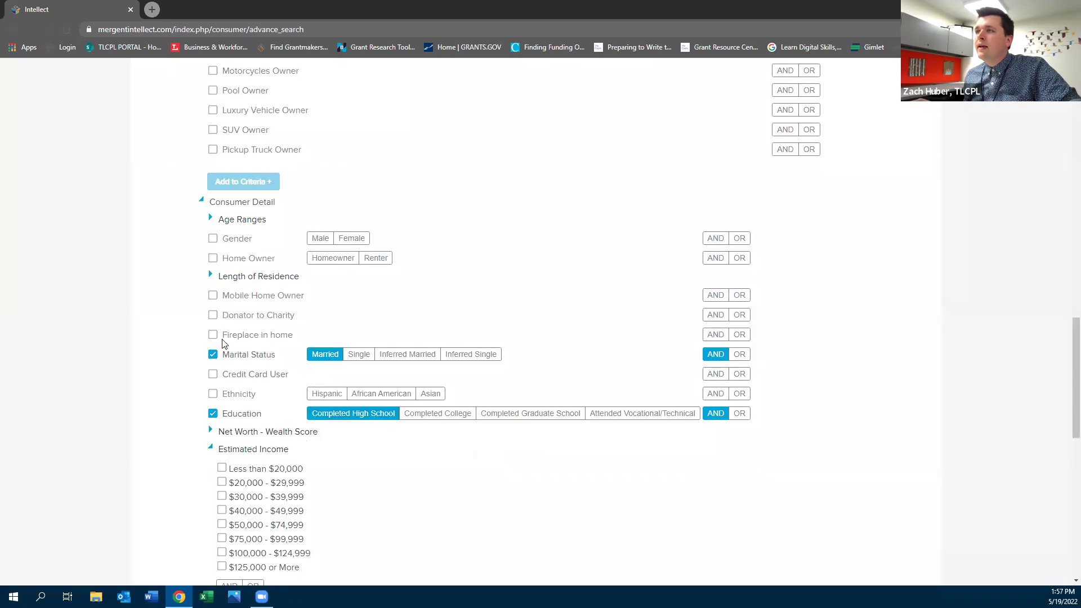
click(212, 315)
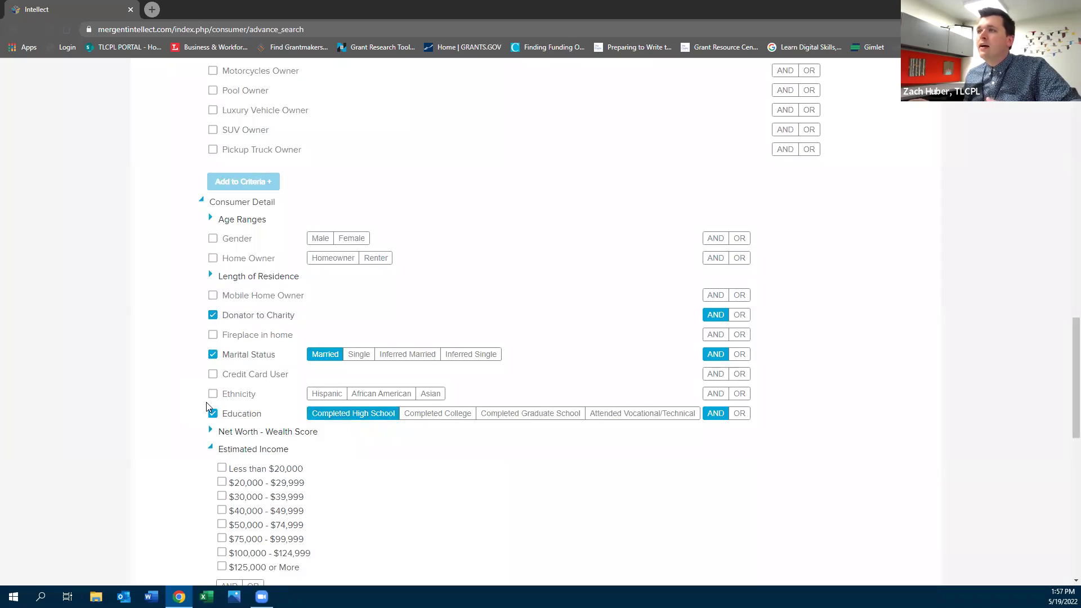
scroll(206, 401, down, 4)
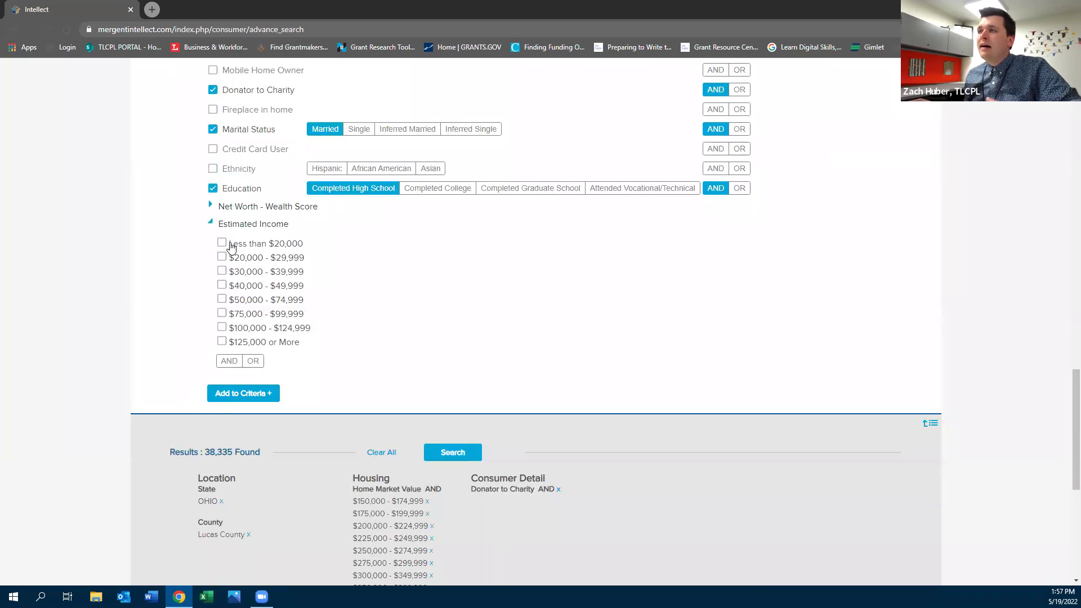
click(221, 341)
click(242, 393)
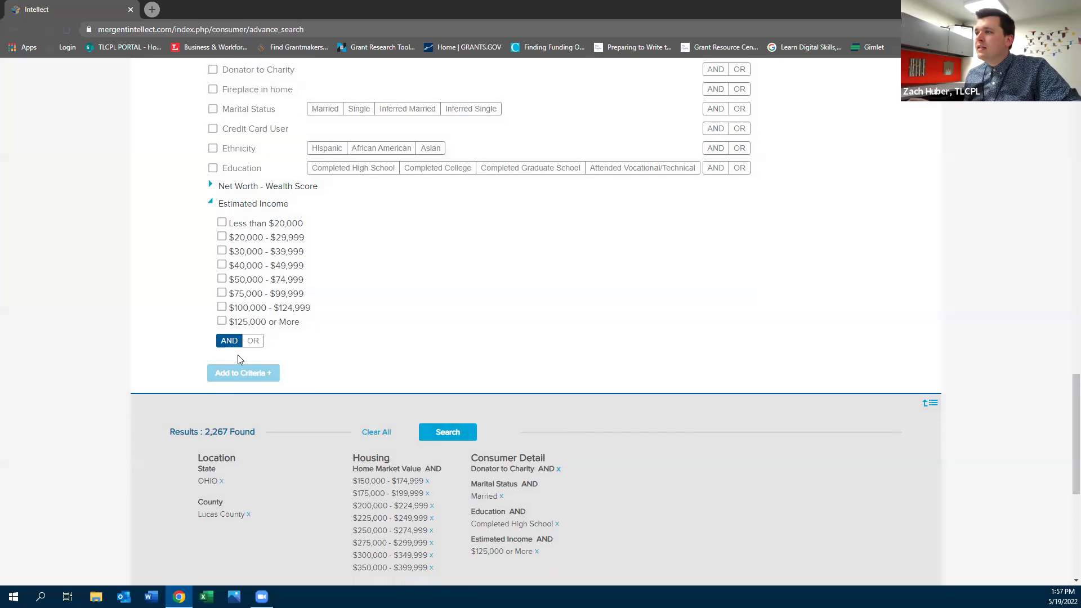
scroll(238, 359, down, 5)
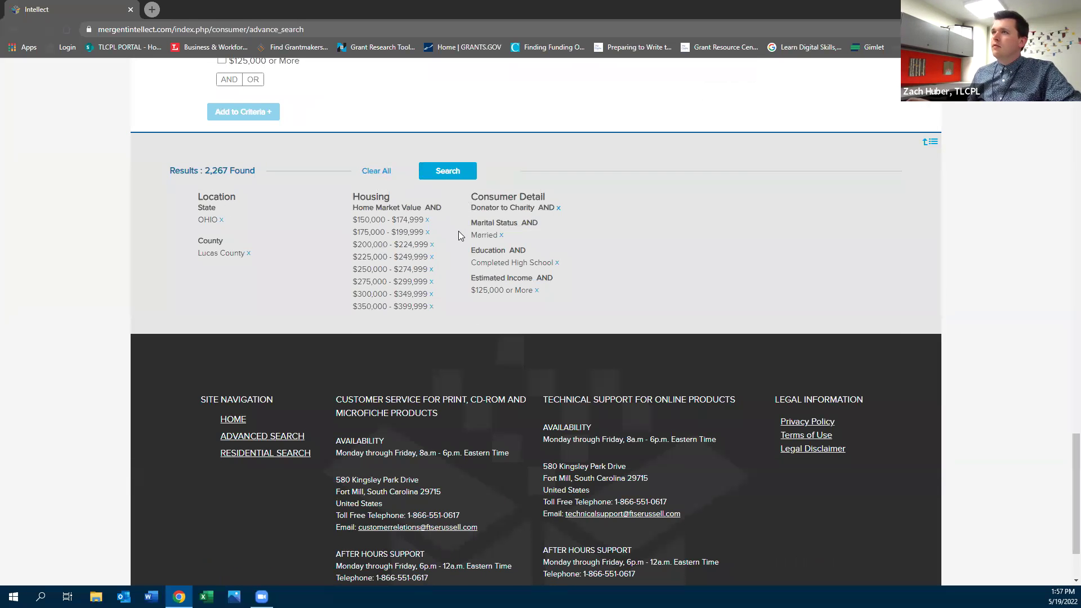
Run the search for the 2,267 matches and select all 50 records on the first page
click(450, 171)
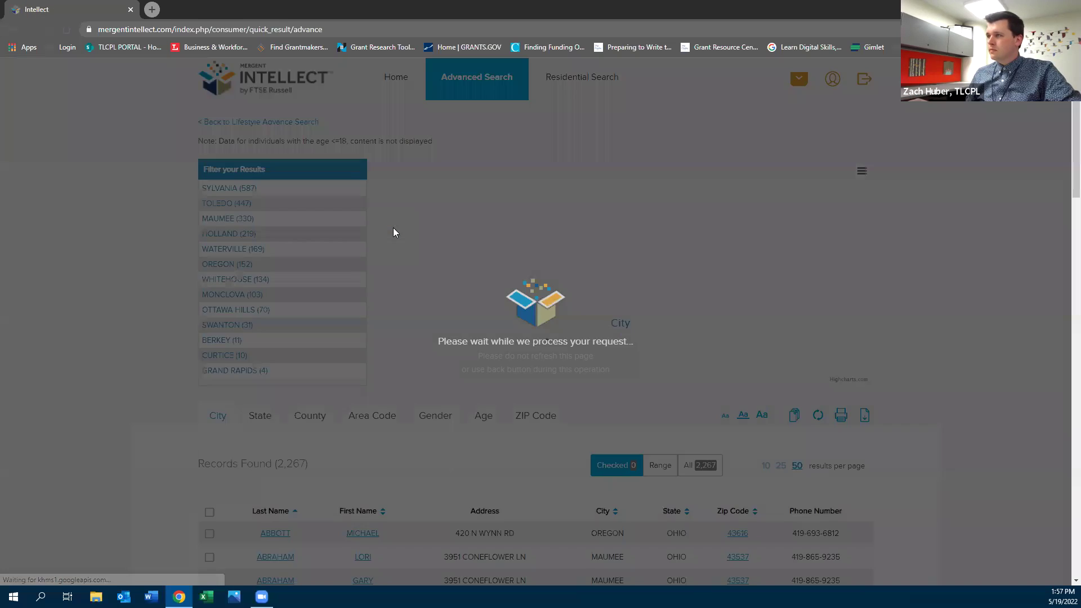
scroll(394, 233, down, 3)
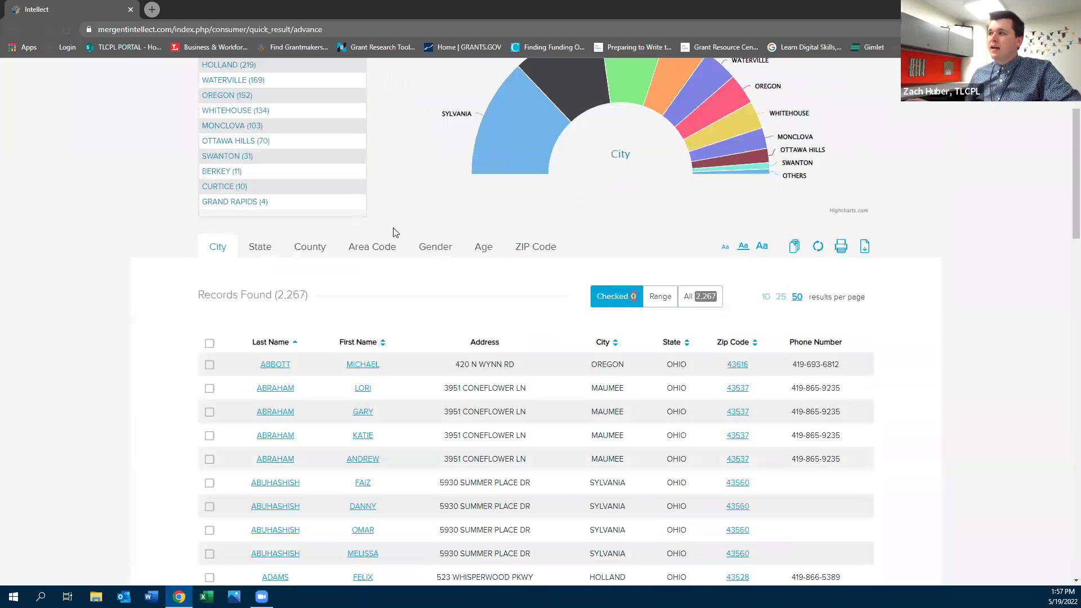
scroll(230, 415, down, 2)
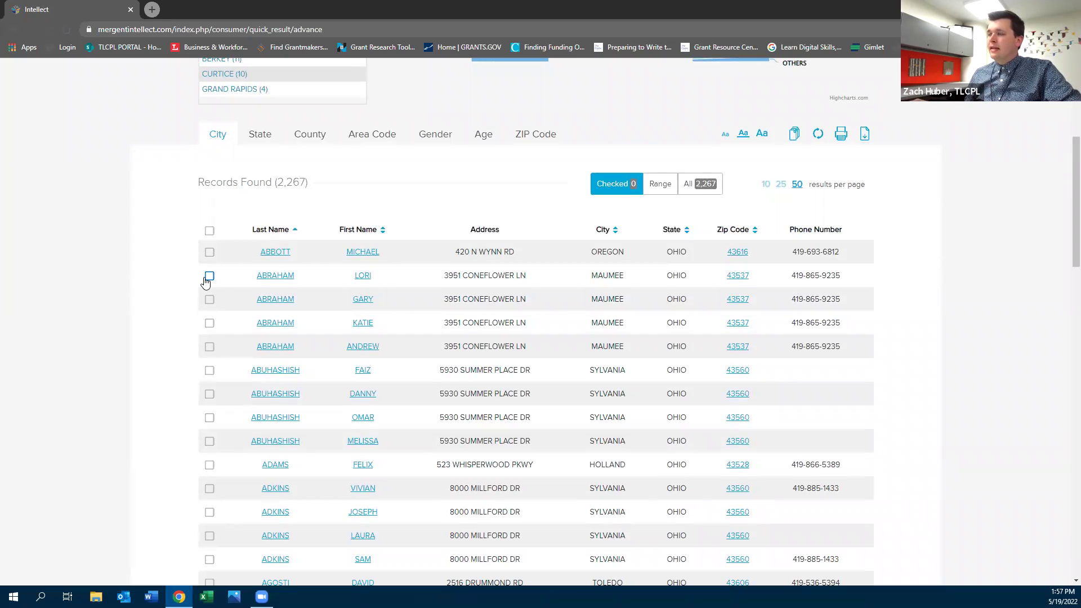
scroll(206, 281, down, 2)
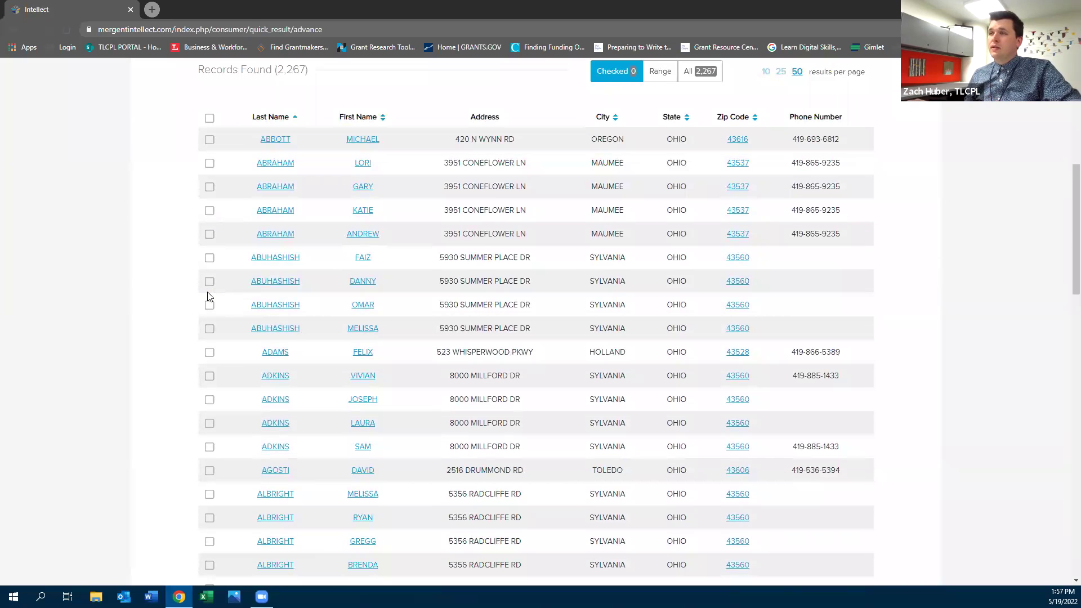
click(209, 118)
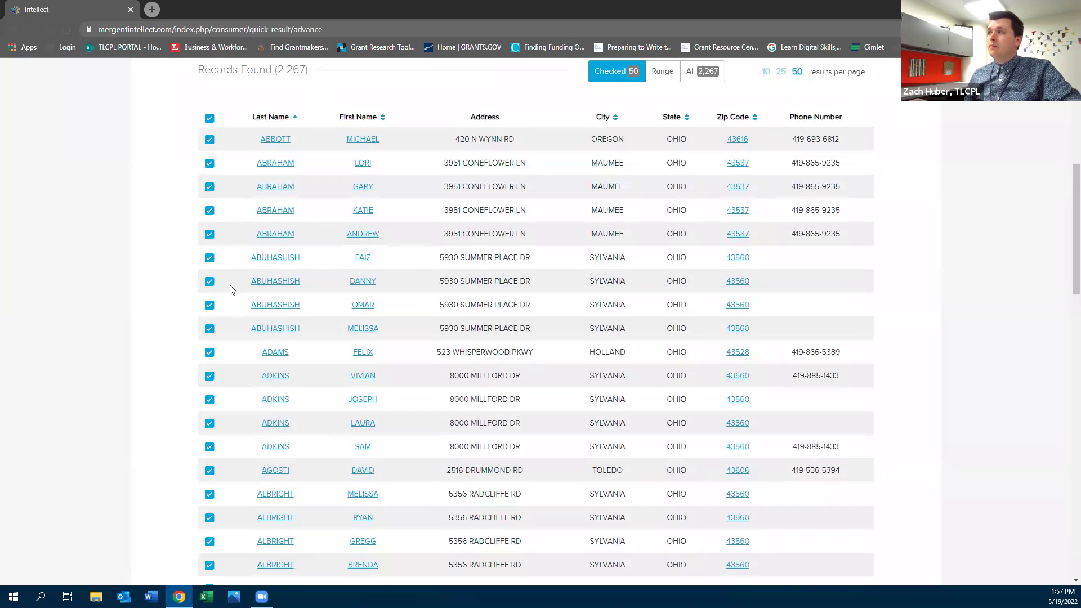
scroll(236, 296, up, 4)
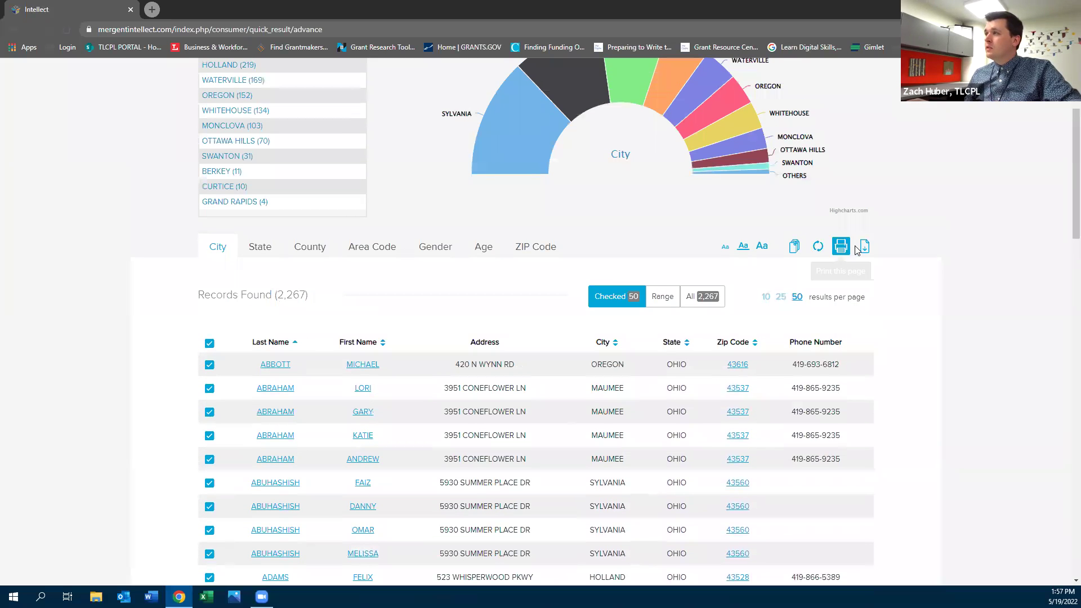
click(864, 246)
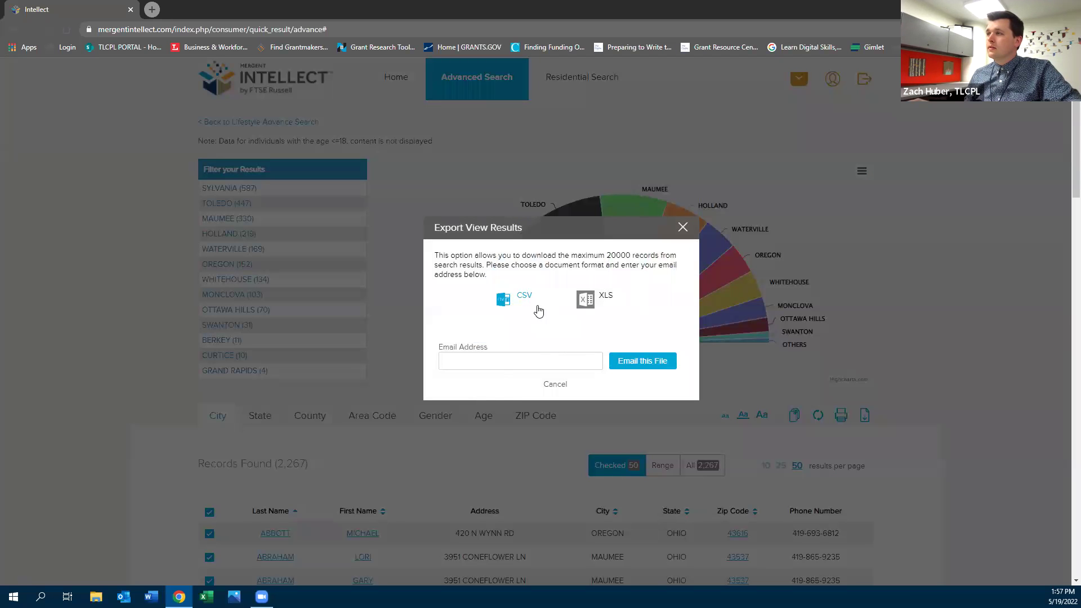
click(535, 362)
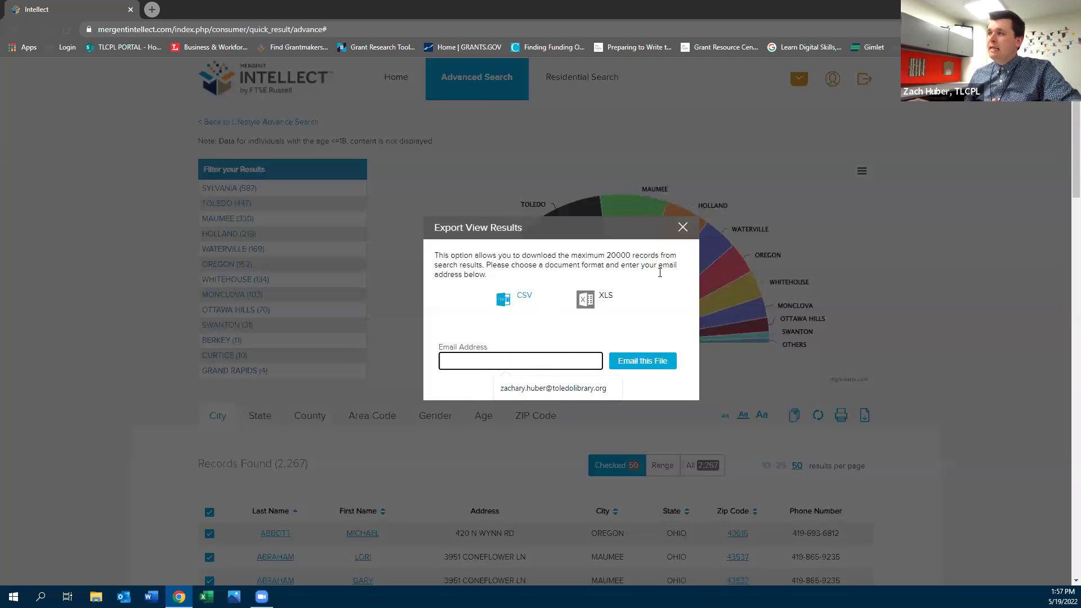
click(682, 227)
scroll(321, 507, down, 5)
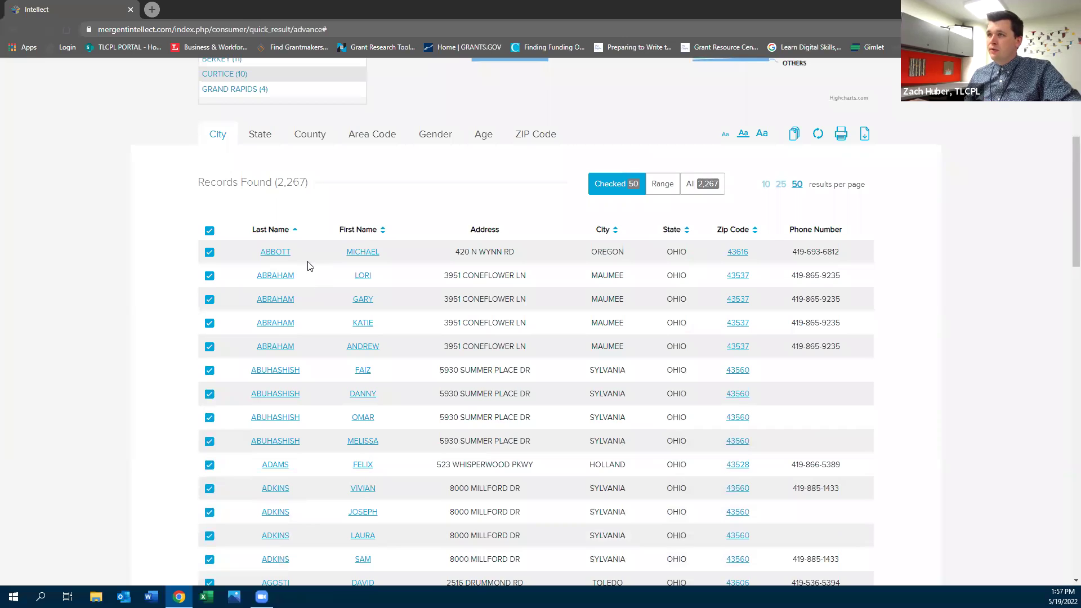
Open the first consumer's profile and read through its household demographic and lifestyle data
click(275, 251)
scroll(270, 253, down, 4)
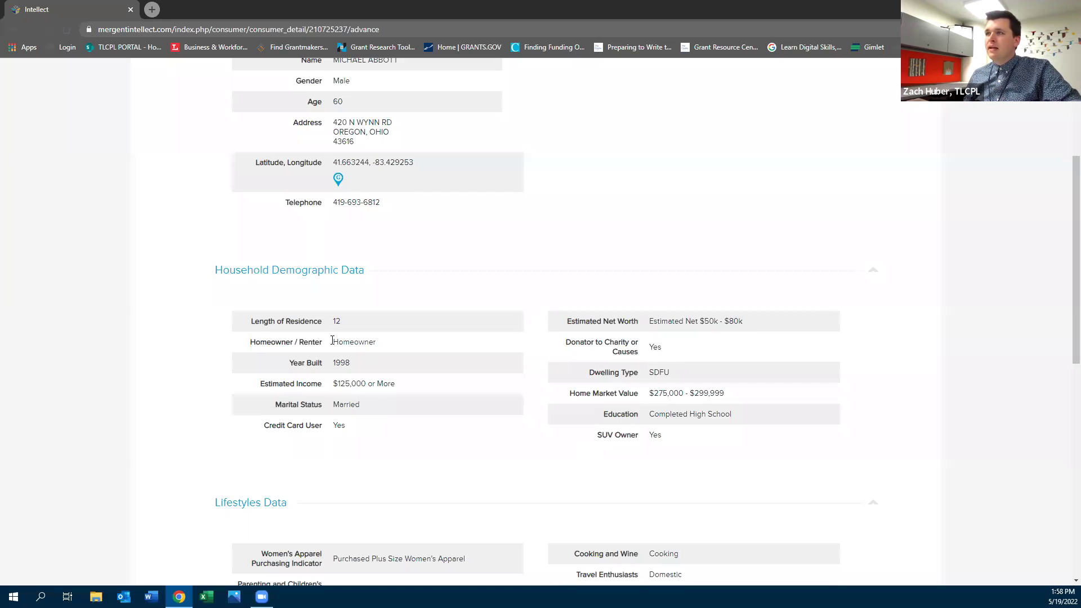
scroll(346, 332, down, 4)
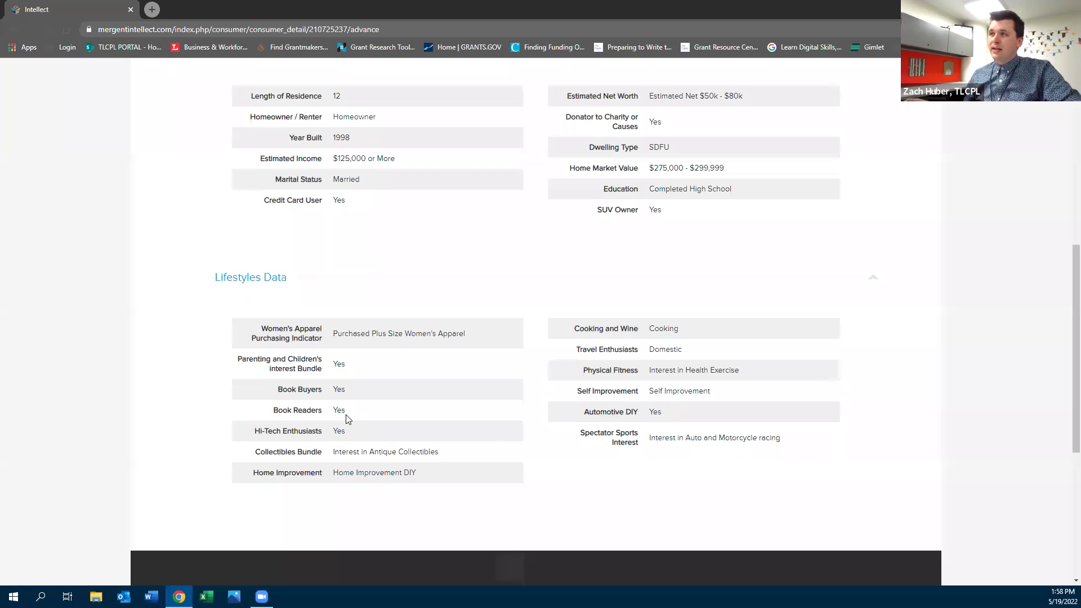
scroll(346, 418, up, 2)
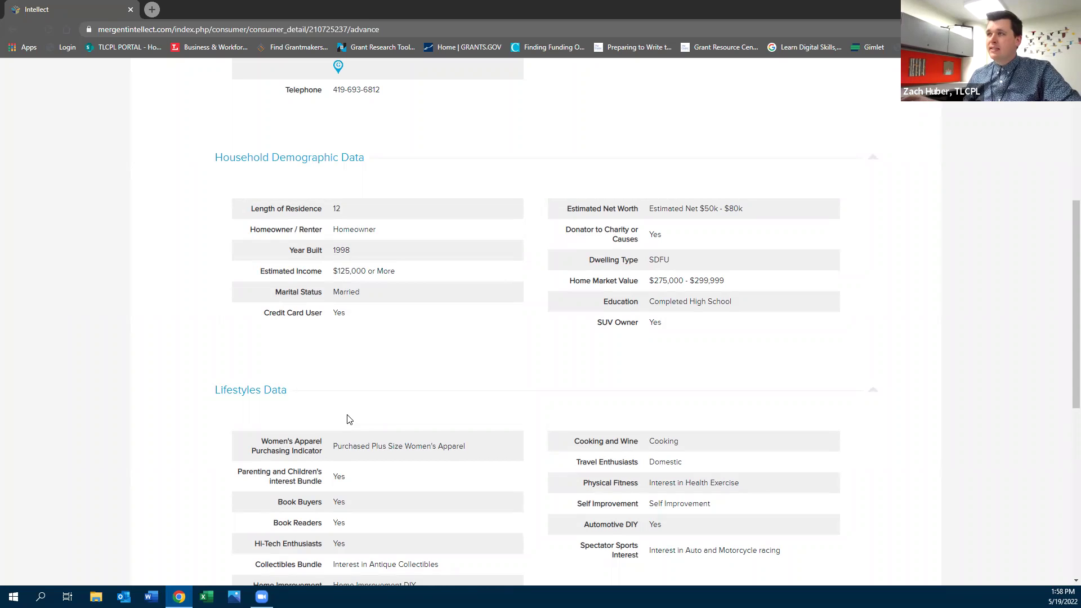
scroll(347, 420, up, 5)
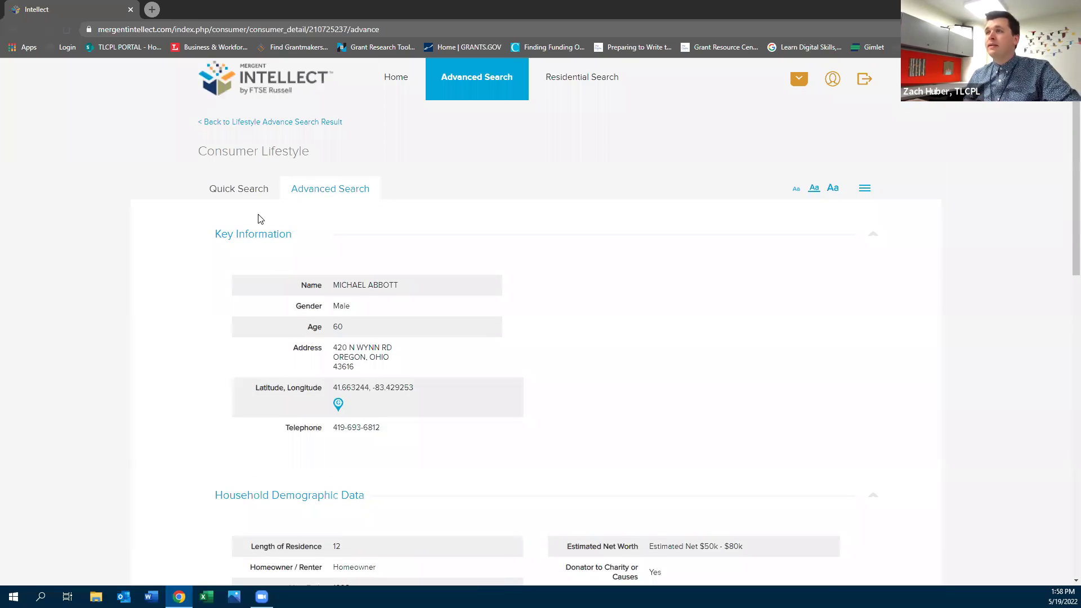
Try the consumer Quick Search, then leave for the library's Small Business and Nonprofit Support page
click(245, 192)
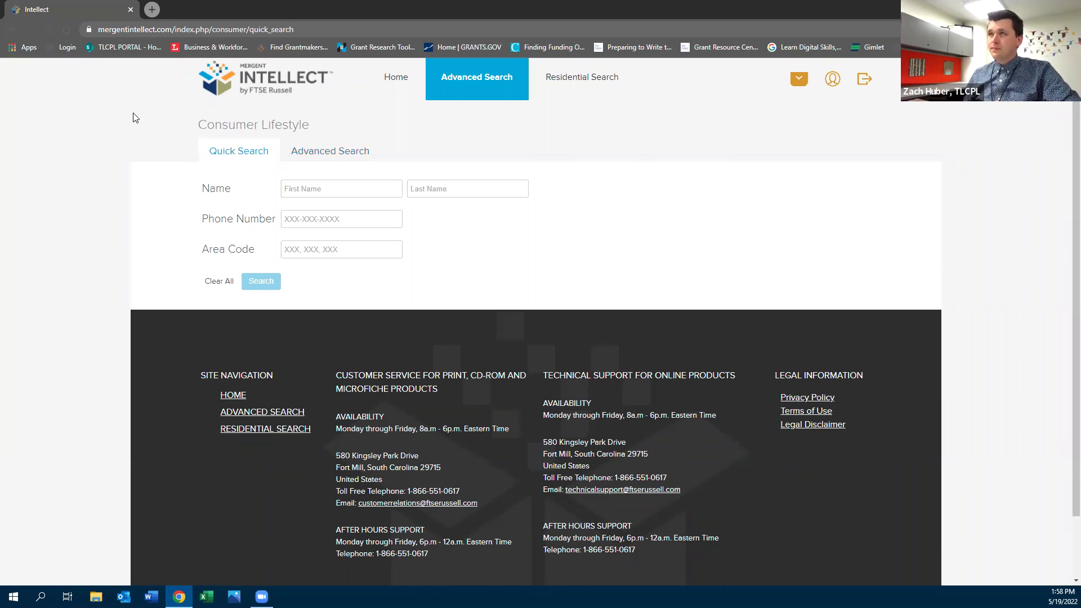
click(11, 30)
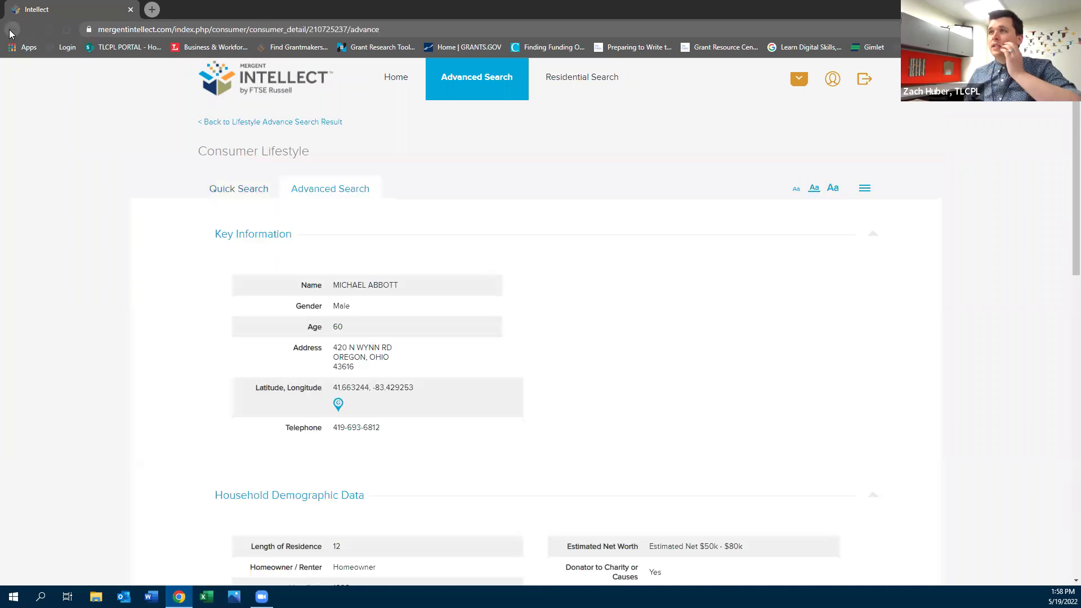
click(211, 47)
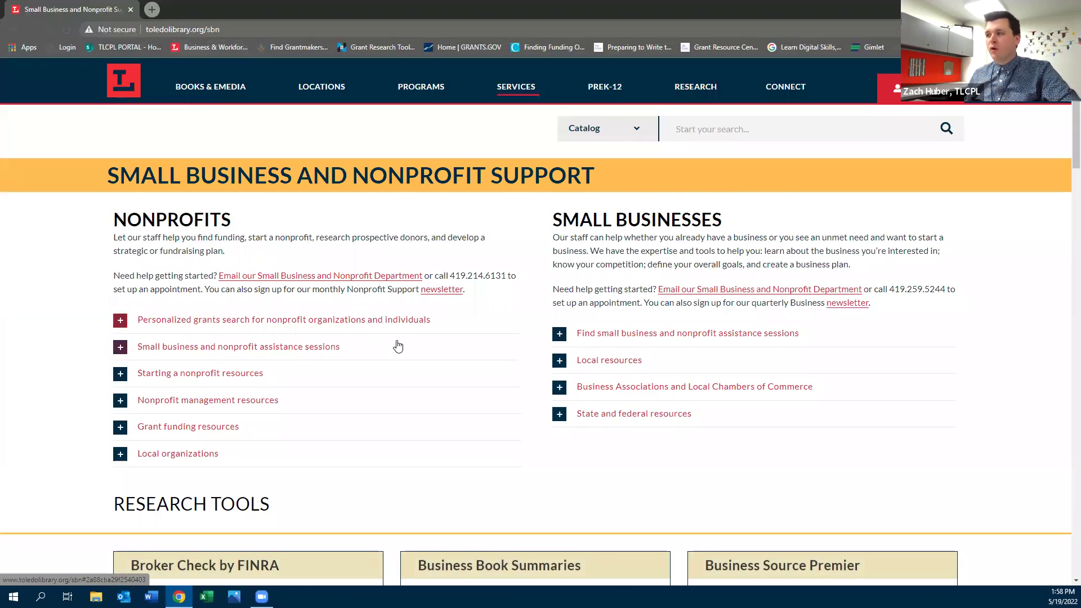
Find the Reference Solutions (Formerly ReferenceUSA) card and launch it with ACCESS NOW
scroll(396, 344, down, 5)
scroll(395, 348, down, 14)
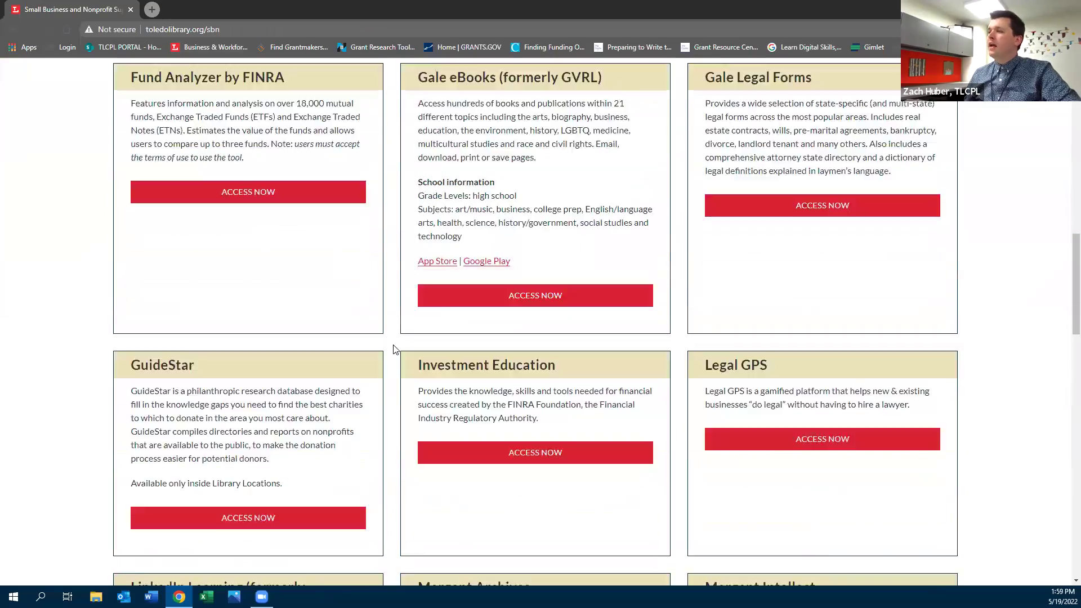
scroll(393, 352, down, 2)
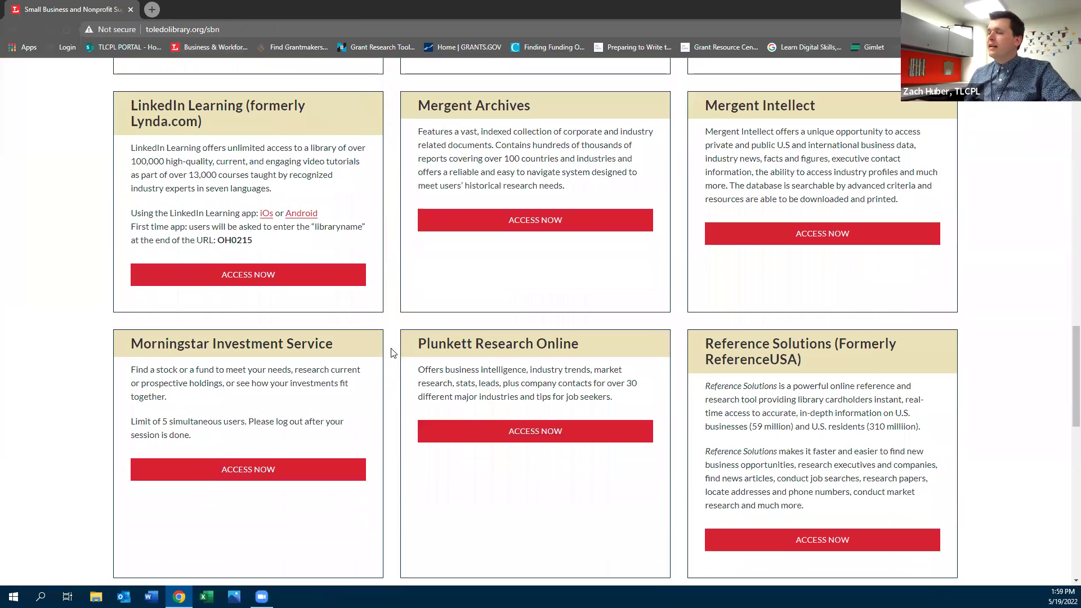
scroll(393, 353, down, 2)
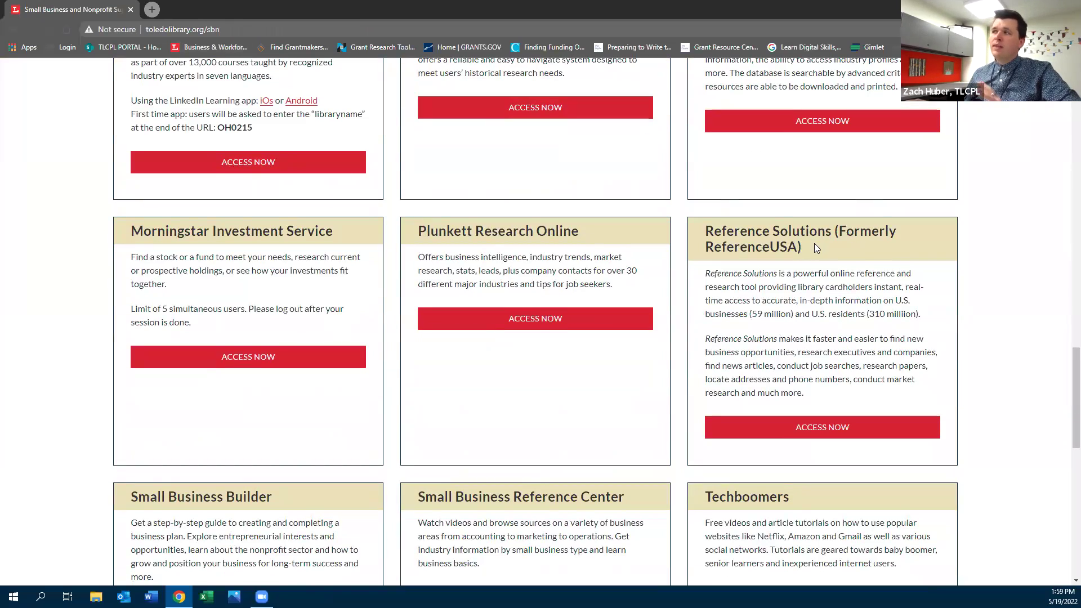
drag(809, 248, 727, 230)
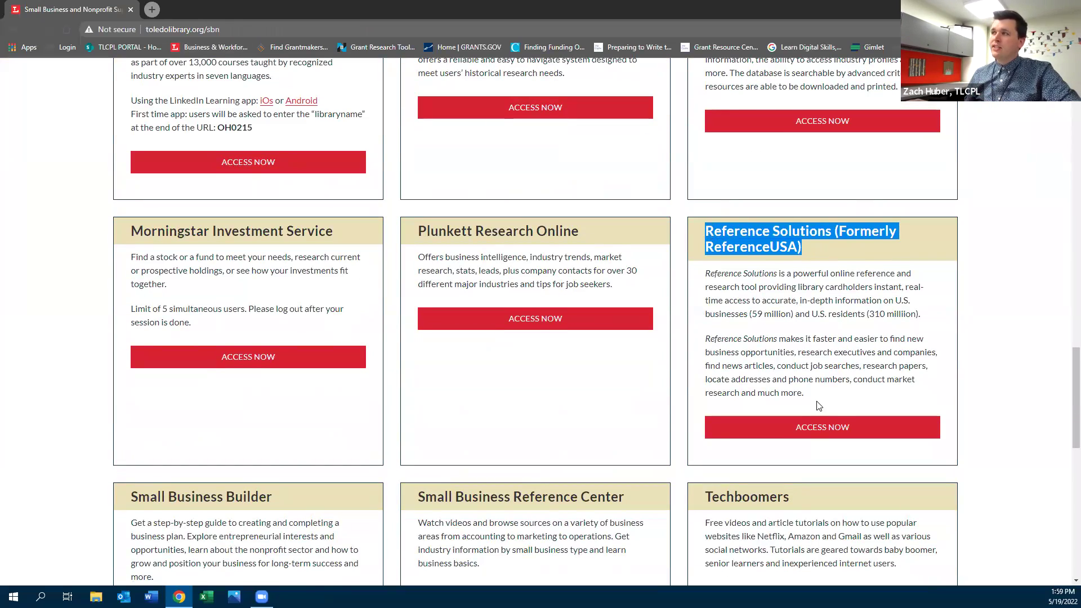
click(804, 428)
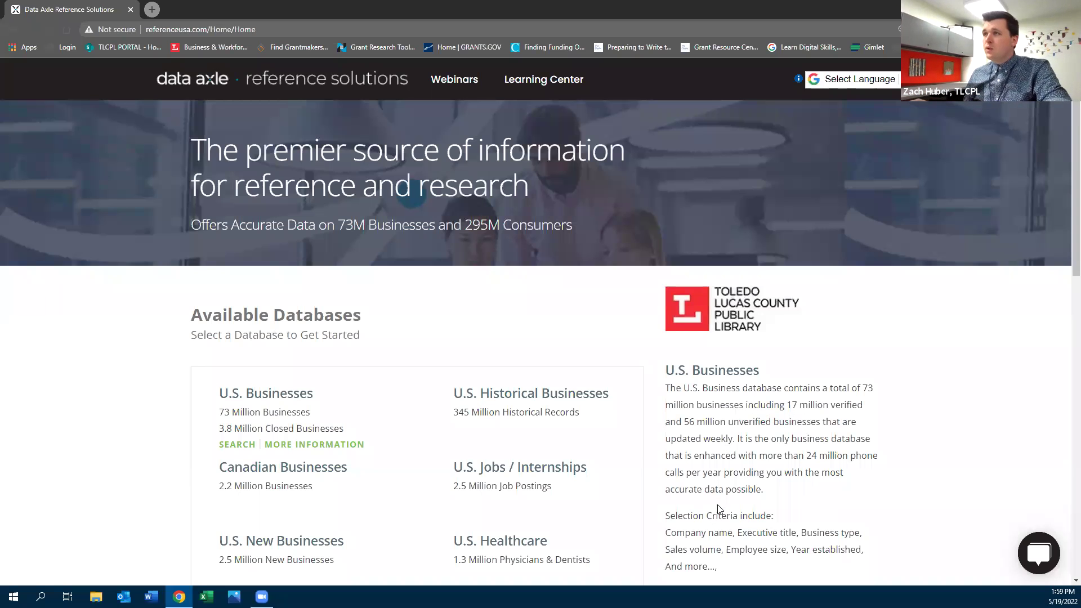
Browse the U.S. Healthcare advanced search criteria, then return home and choose U.S. Businesses
scroll(568, 416, down, 4)
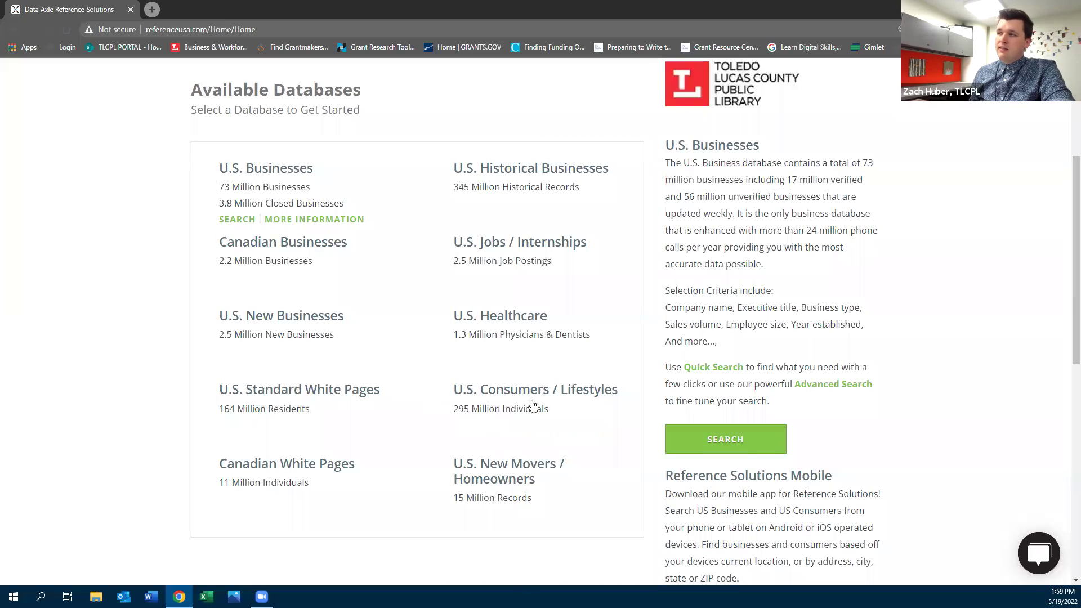
mouse_move(570, 459)
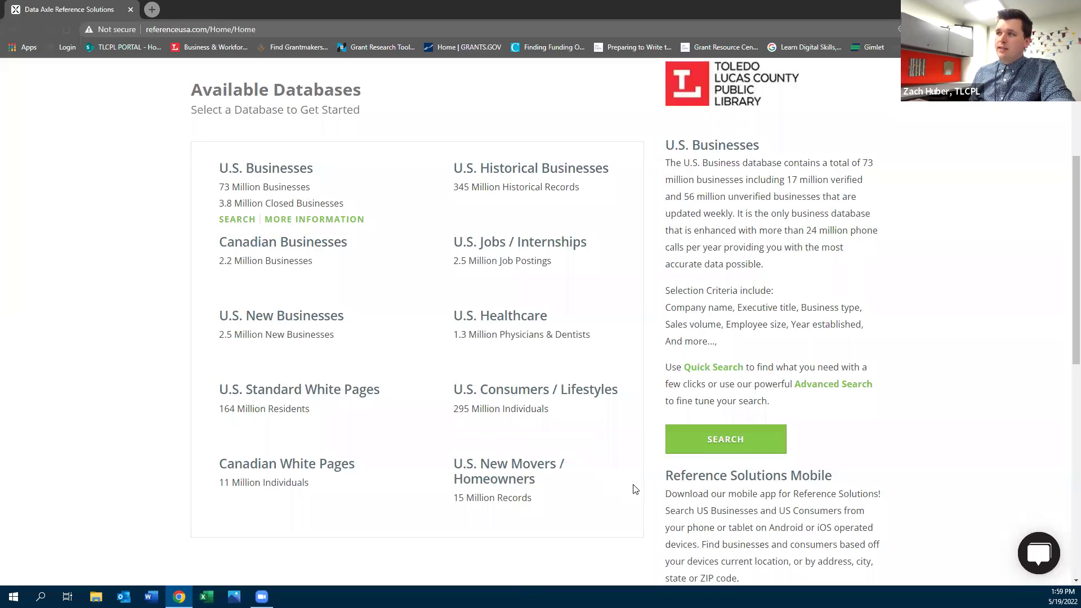
mouse_move(597, 418)
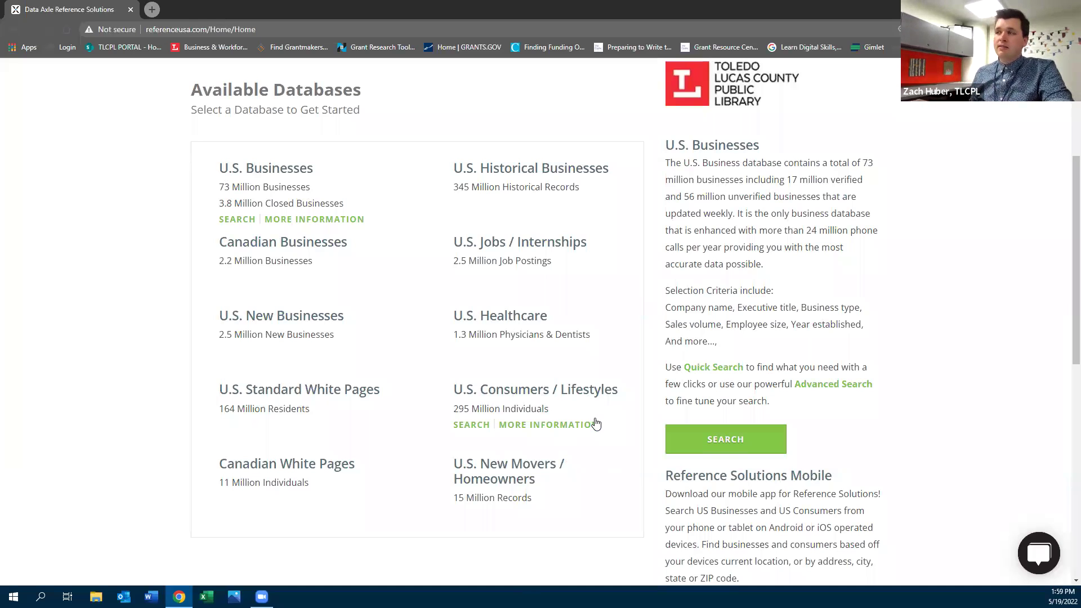
mouse_move(489, 319)
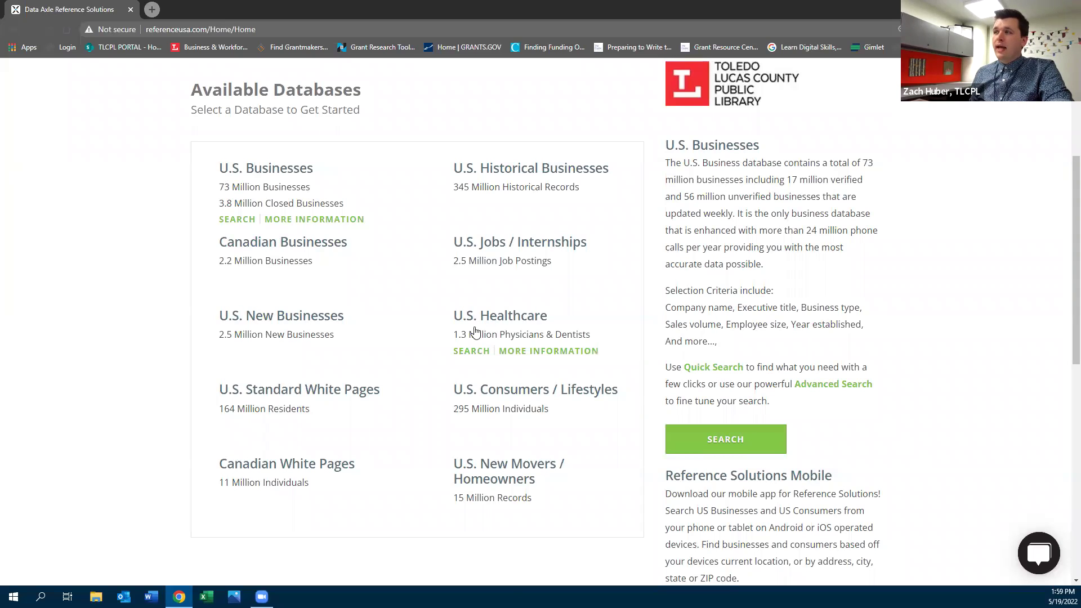
click(473, 349)
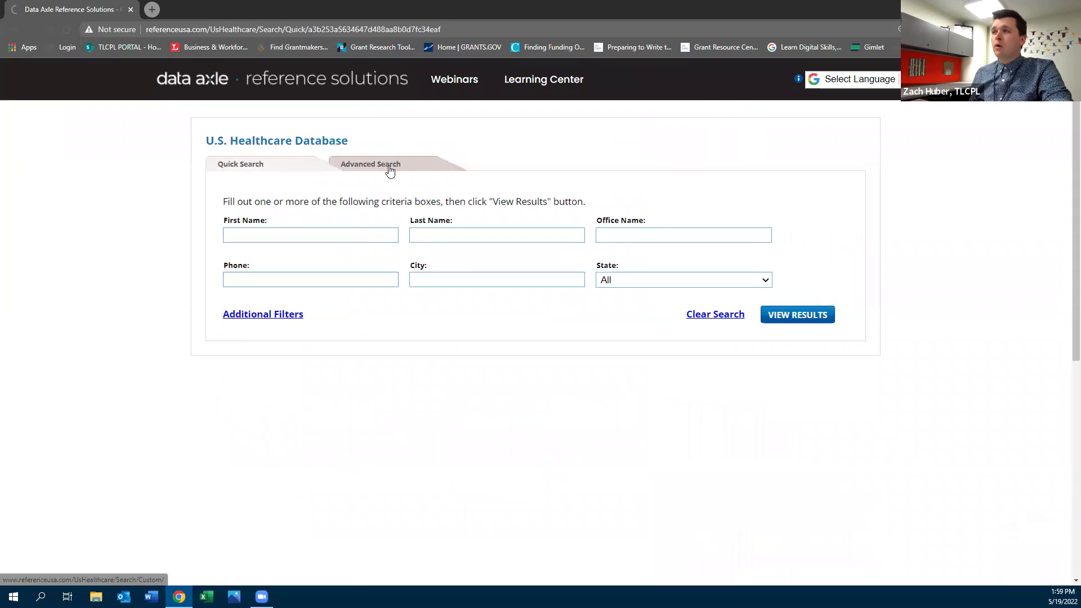
click(390, 169)
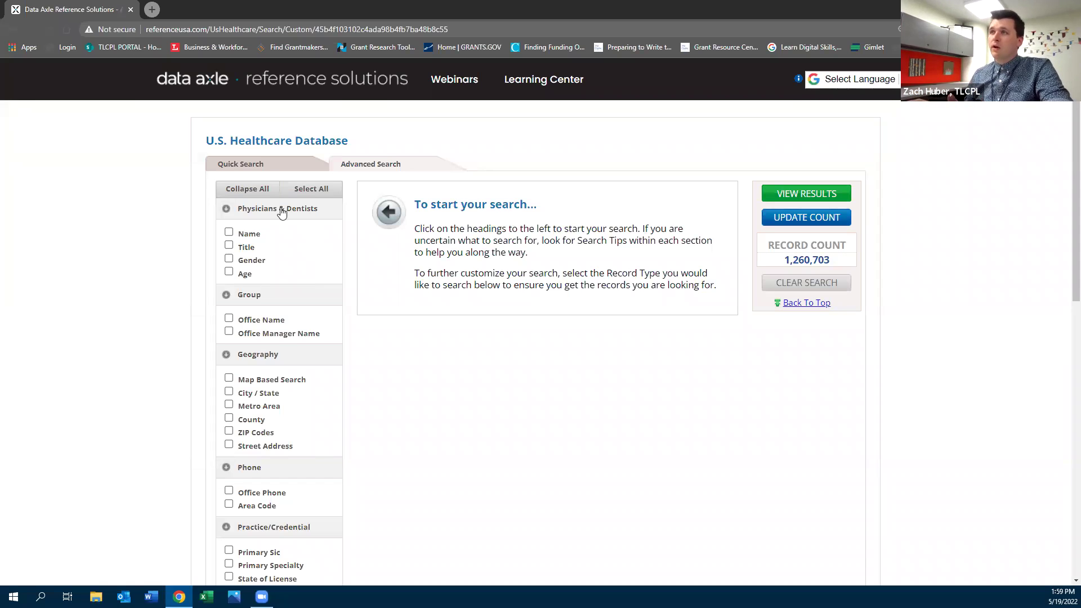
click(187, 83)
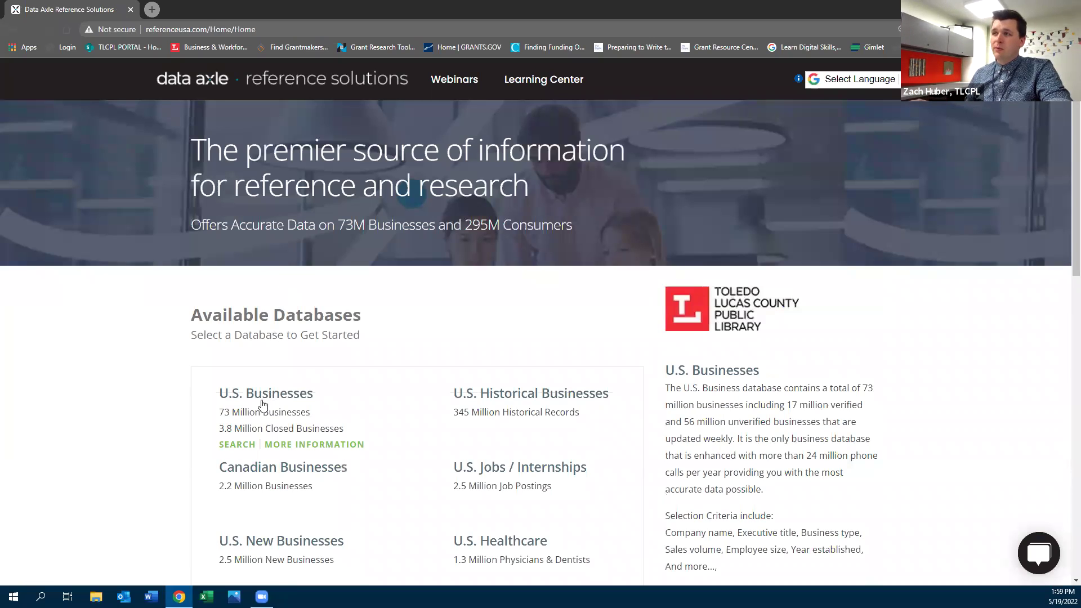
click(259, 409)
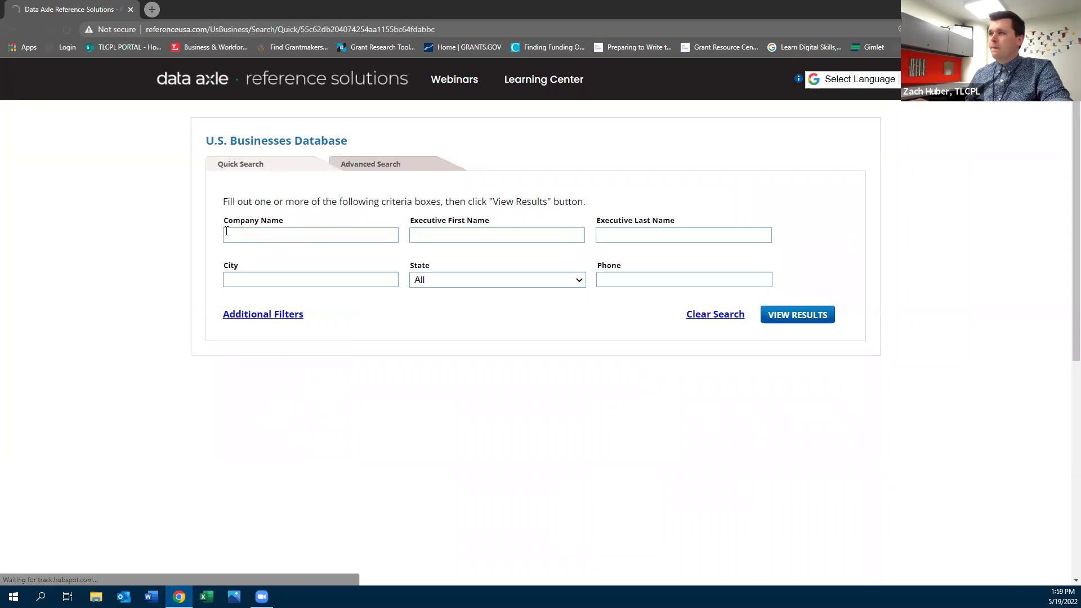
In the U.S. Businesses Advanced Search, add a County filter with Ohio as the state
click(363, 165)
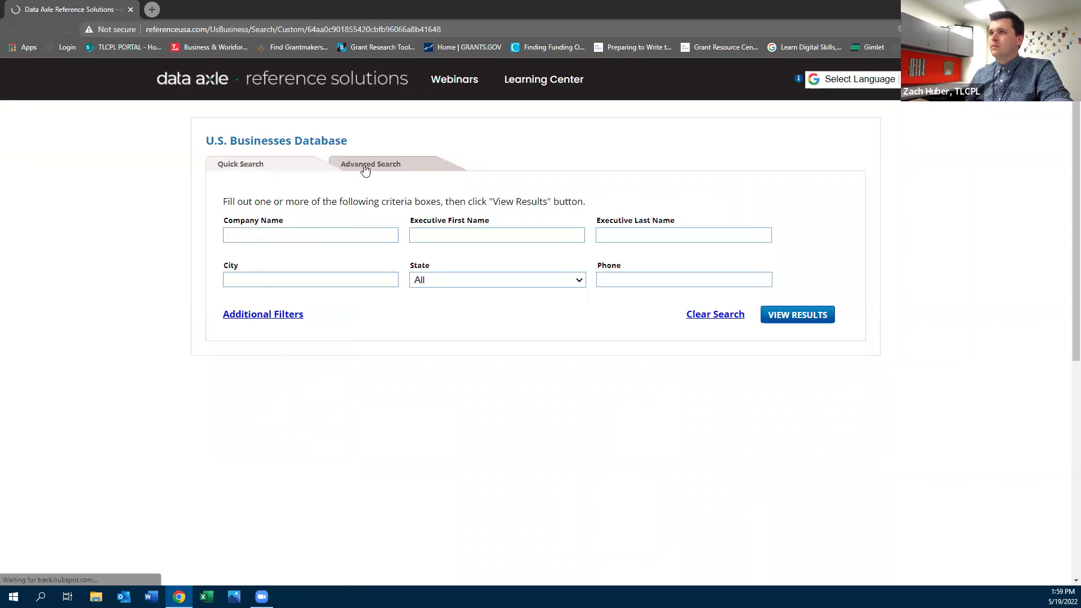
scroll(160, 307, down, 2)
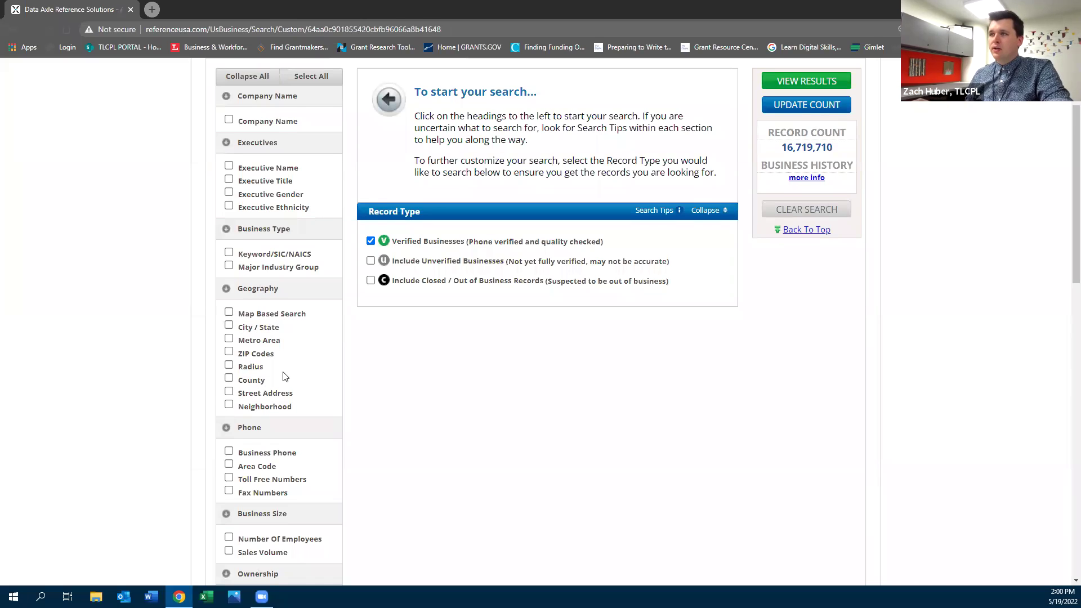
click(228, 379)
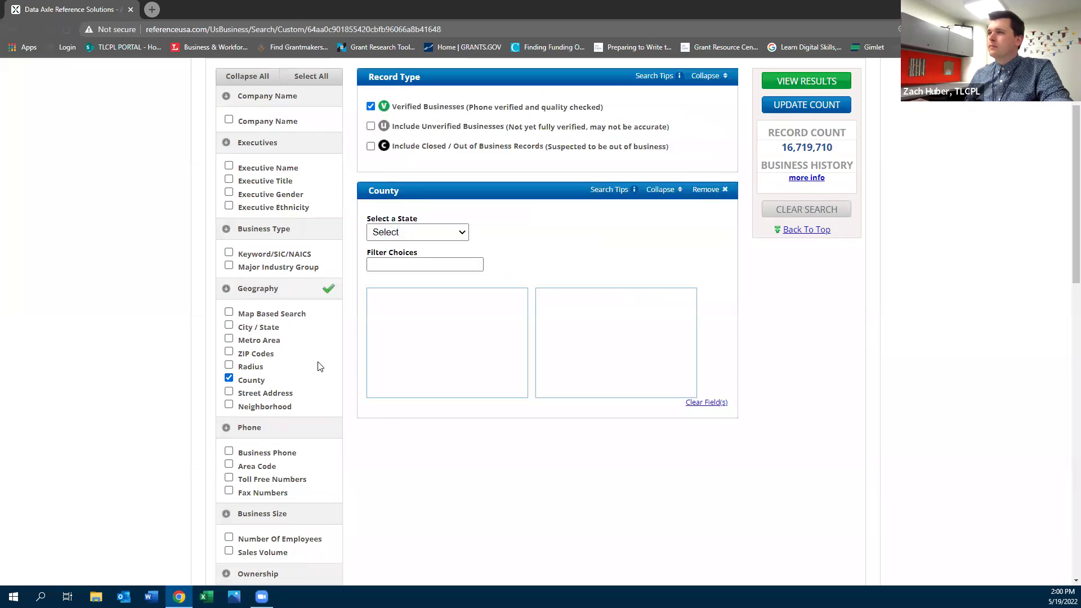
click(419, 231)
key(o)
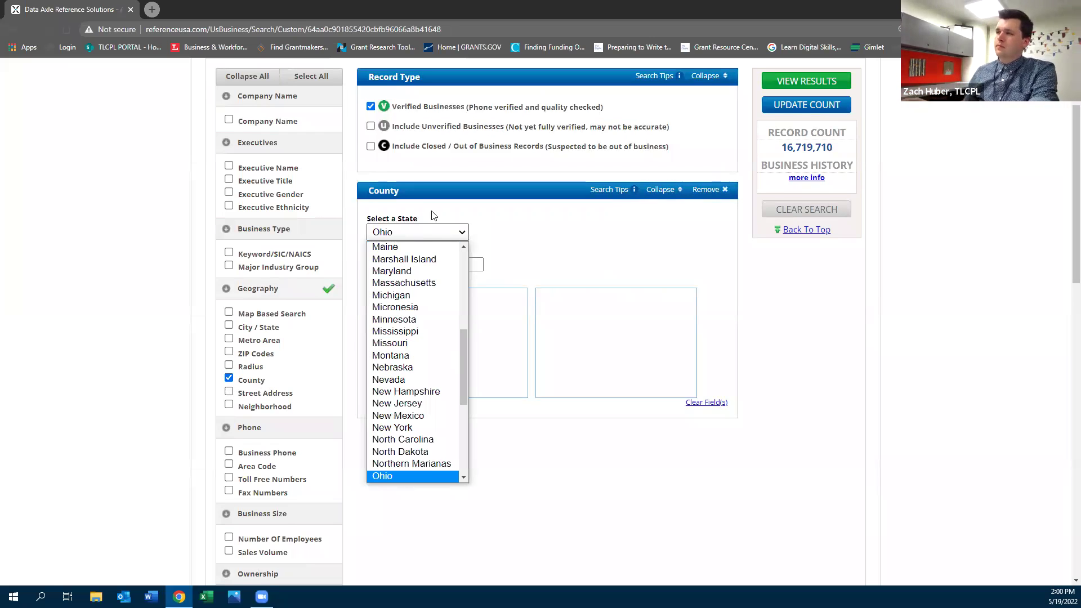
click(394, 477)
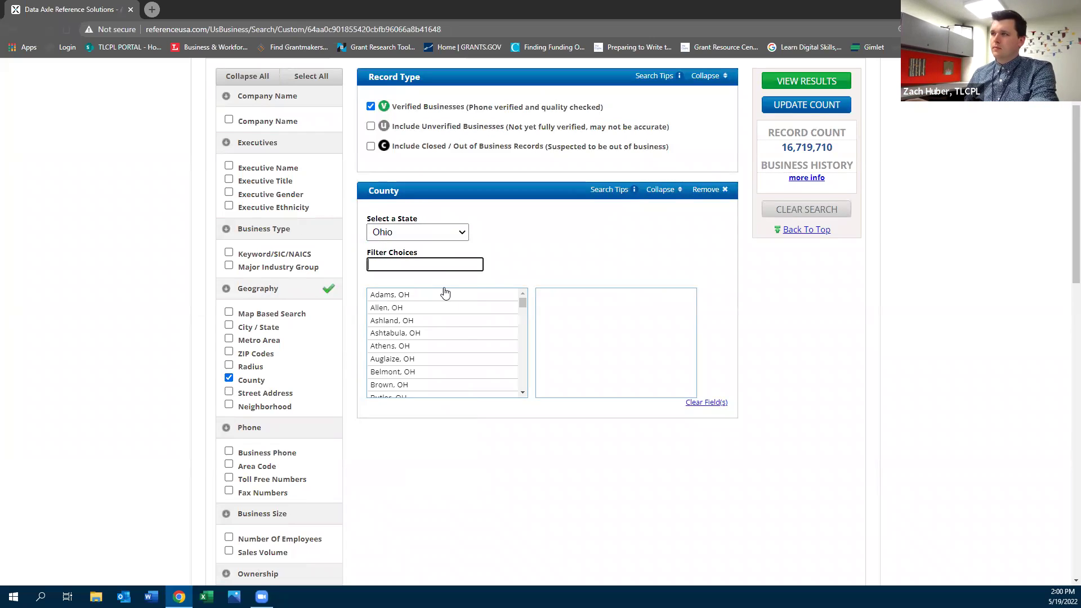
Pick Lucas, OH, update the count to 22,478, and add a Keyword/SIC/NAICS criterion
click(419, 270)
text(l)
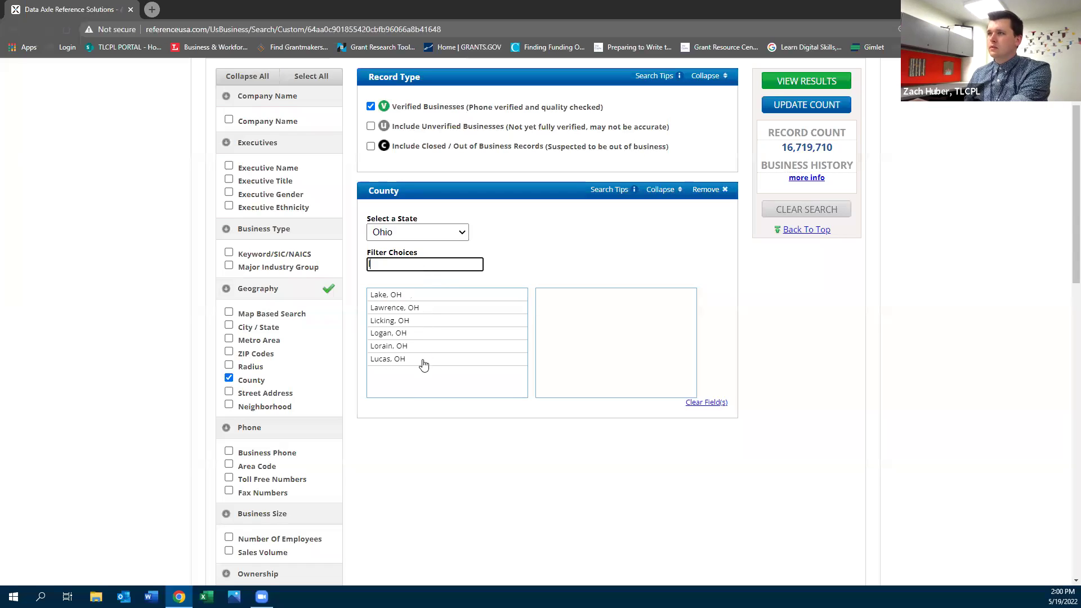
click(423, 360)
click(581, 297)
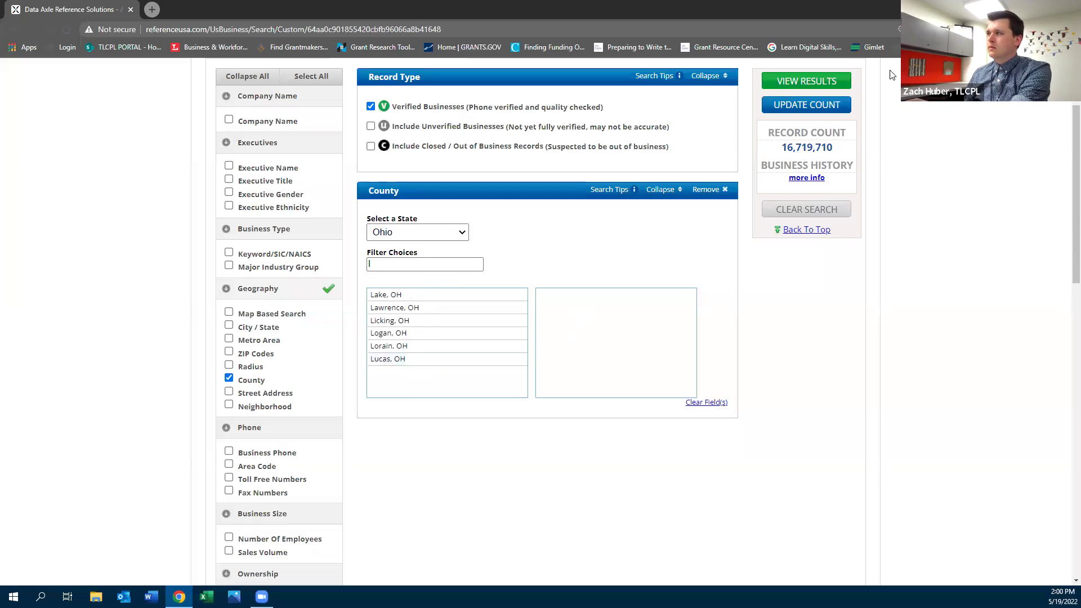
click(791, 107)
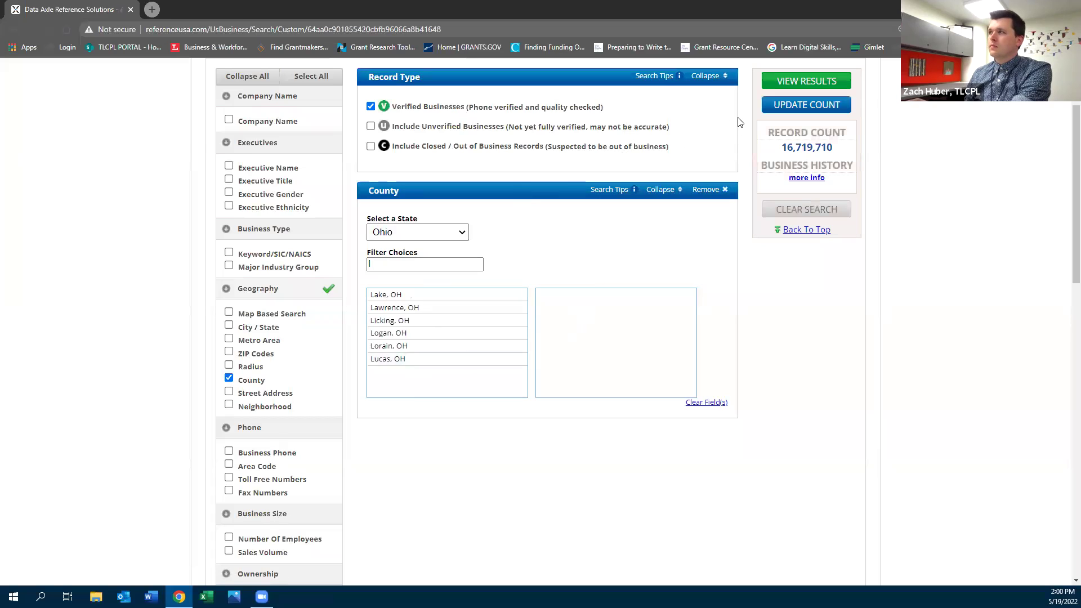
click(408, 360)
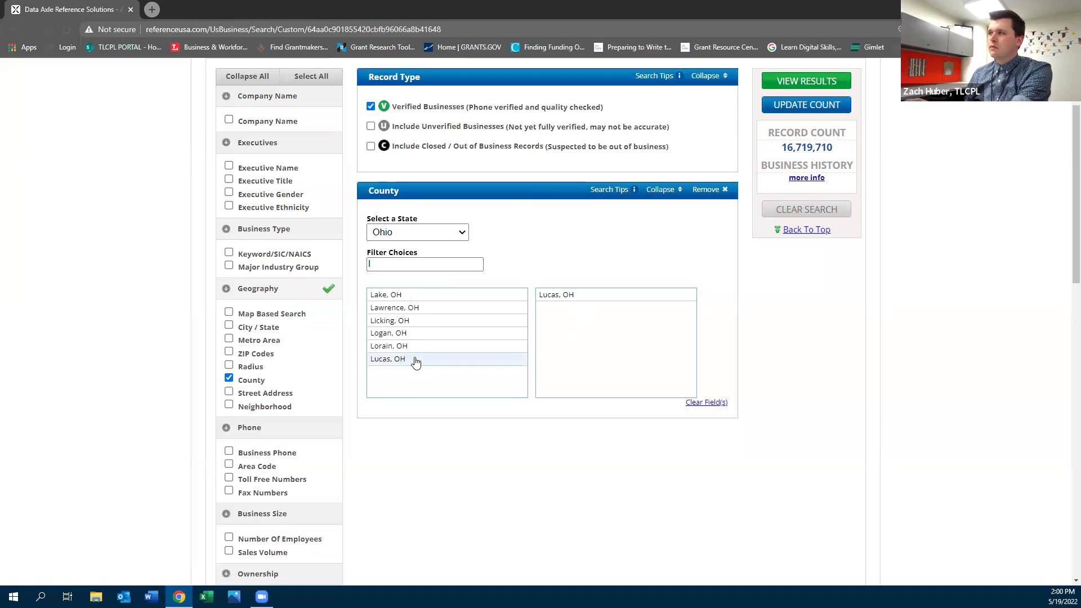
click(806, 105)
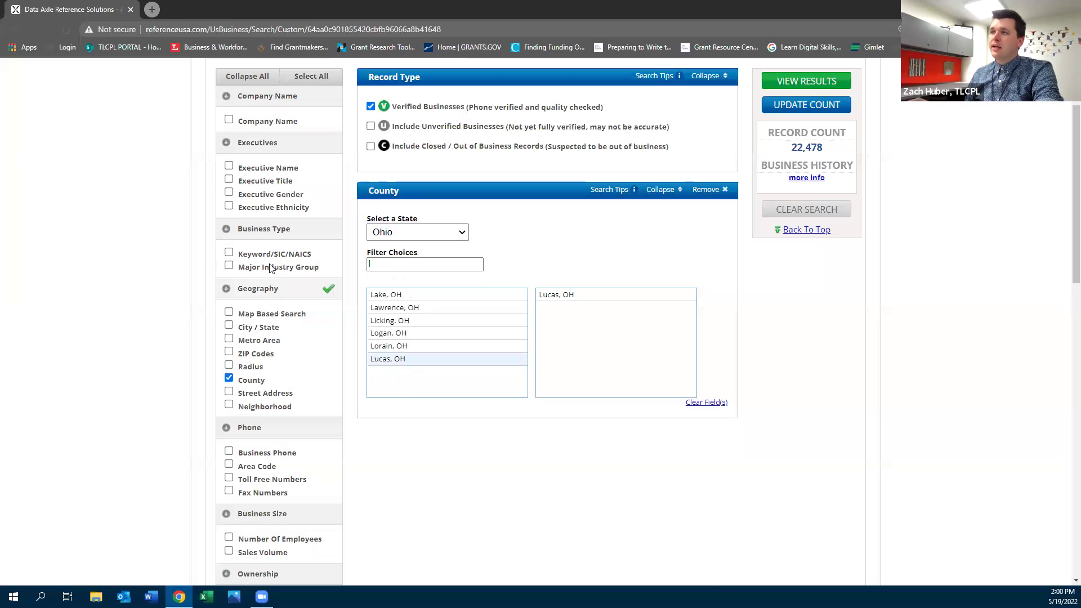
click(229, 252)
Search industries for 'disability services' and 'cognitive', adding Disability Services and 809914 Cognitive Disability Information Centers
click(434, 257)
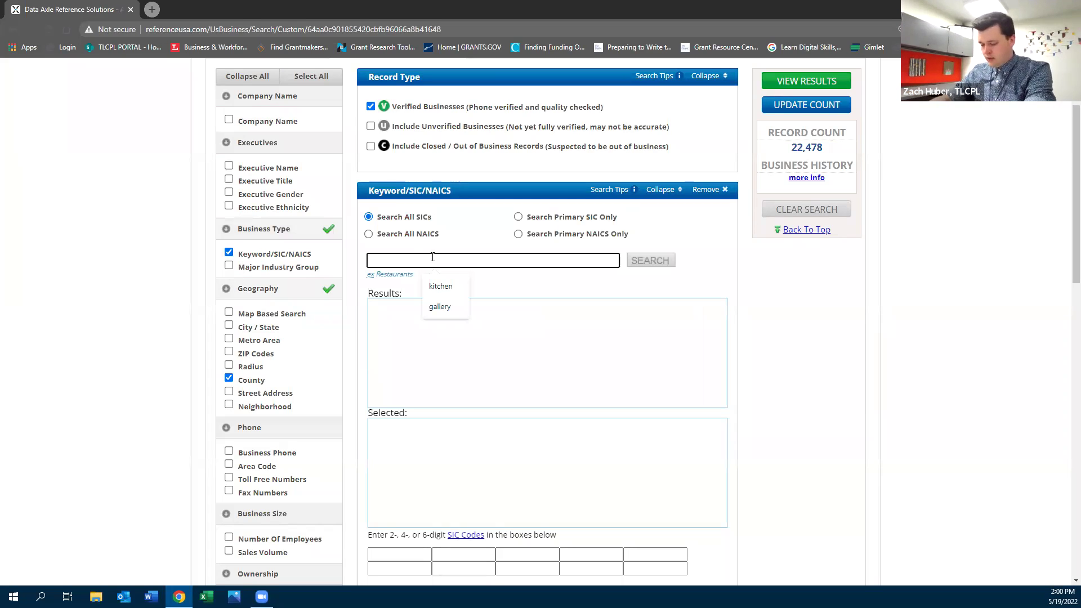
text(disabi)
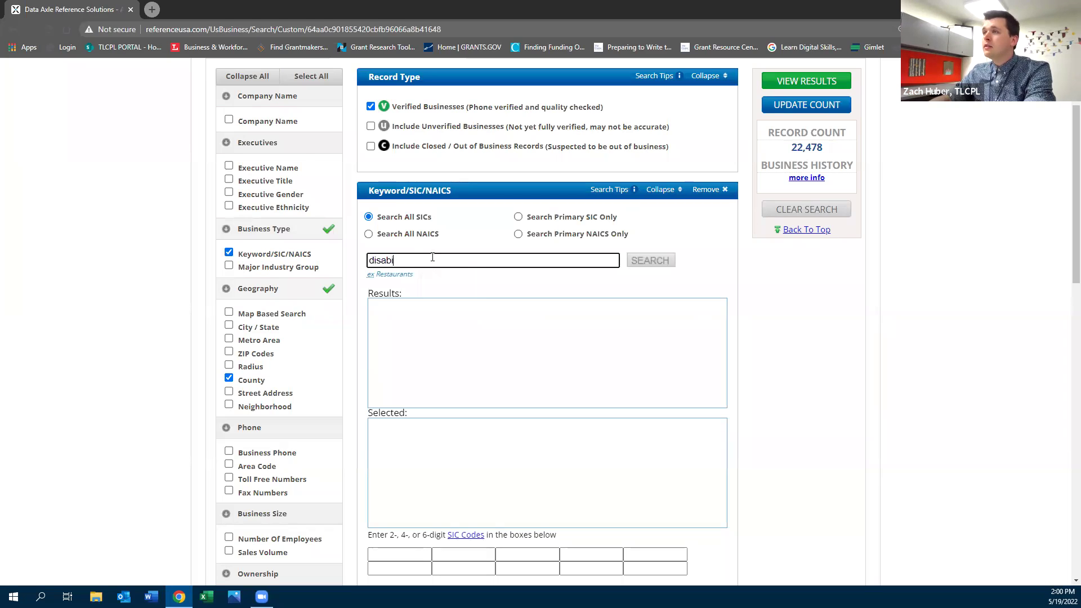
text(lity service)
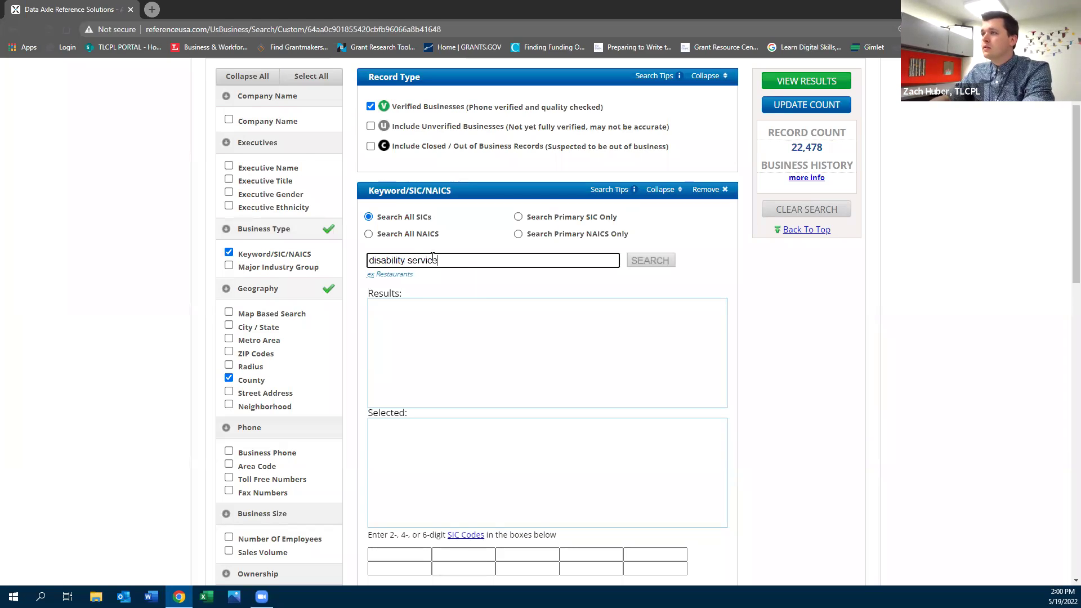
text(s)
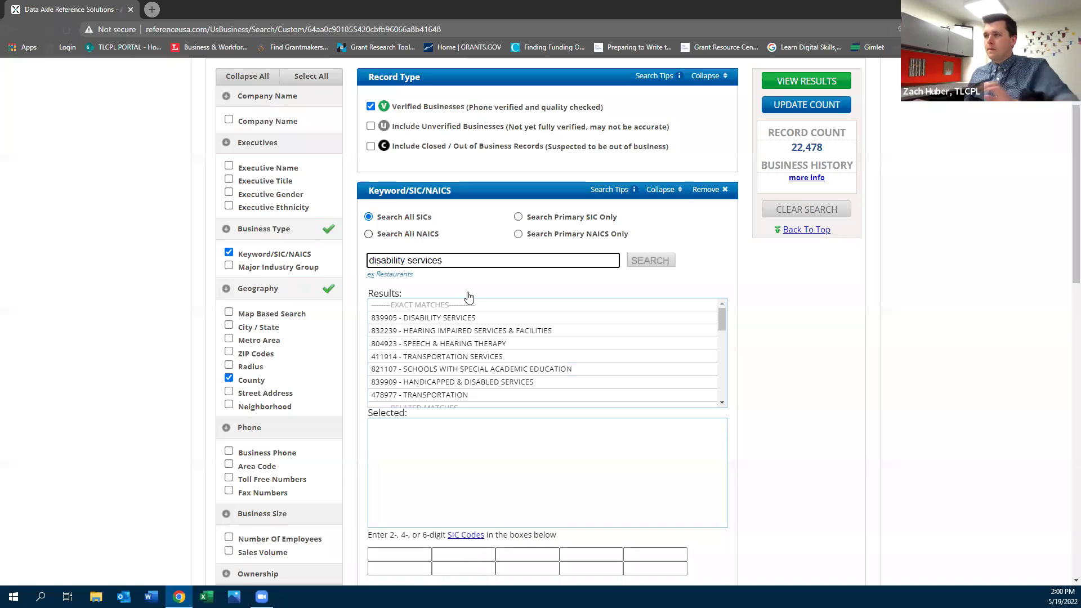
click(467, 319)
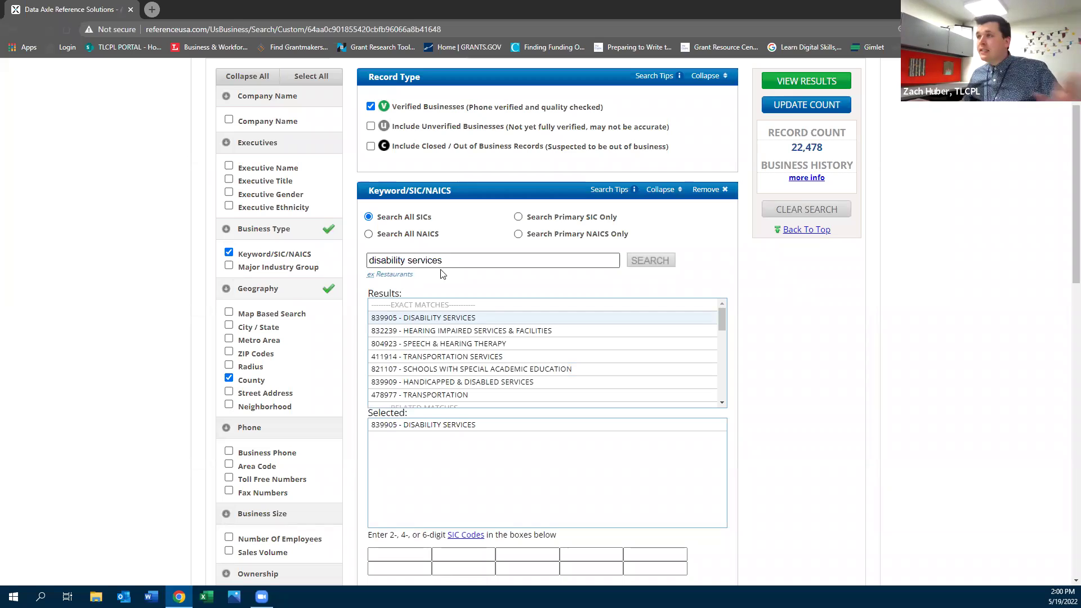
triple_click(459, 260)
text(cognitive)
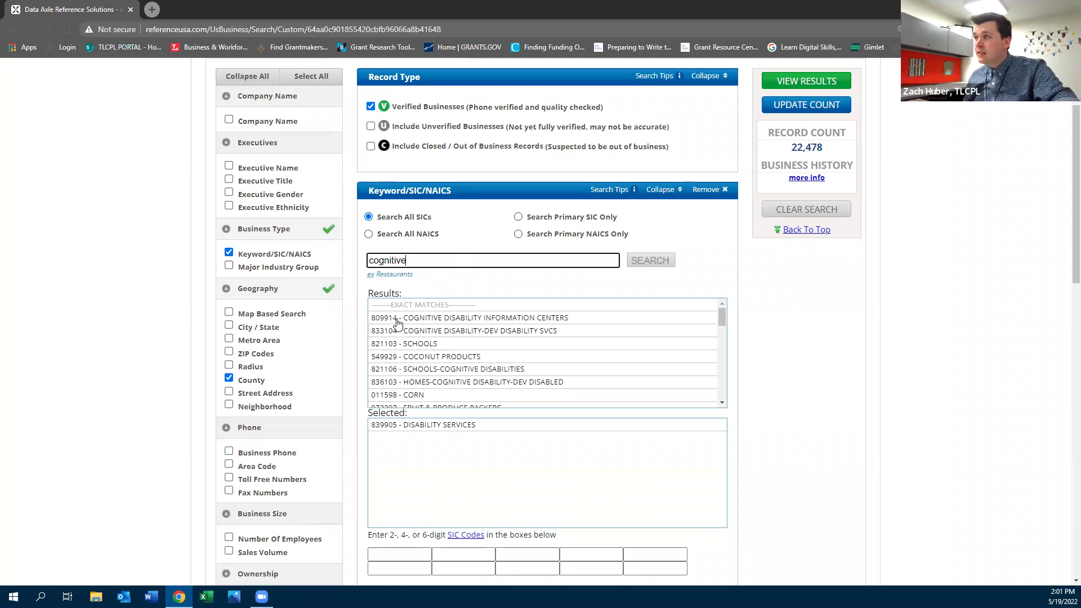
click(421, 332)
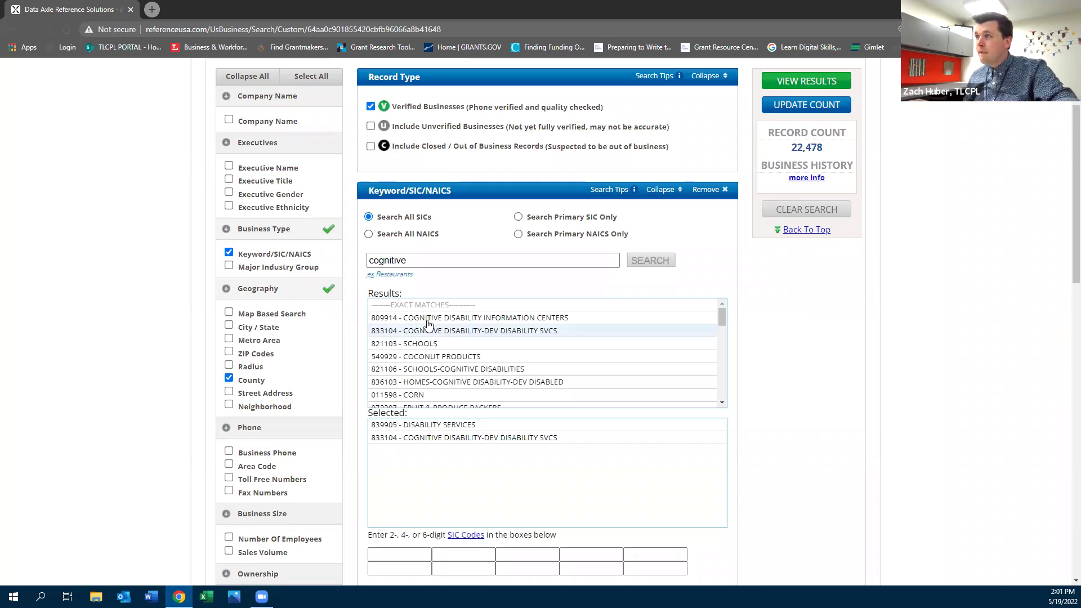
click(428, 318)
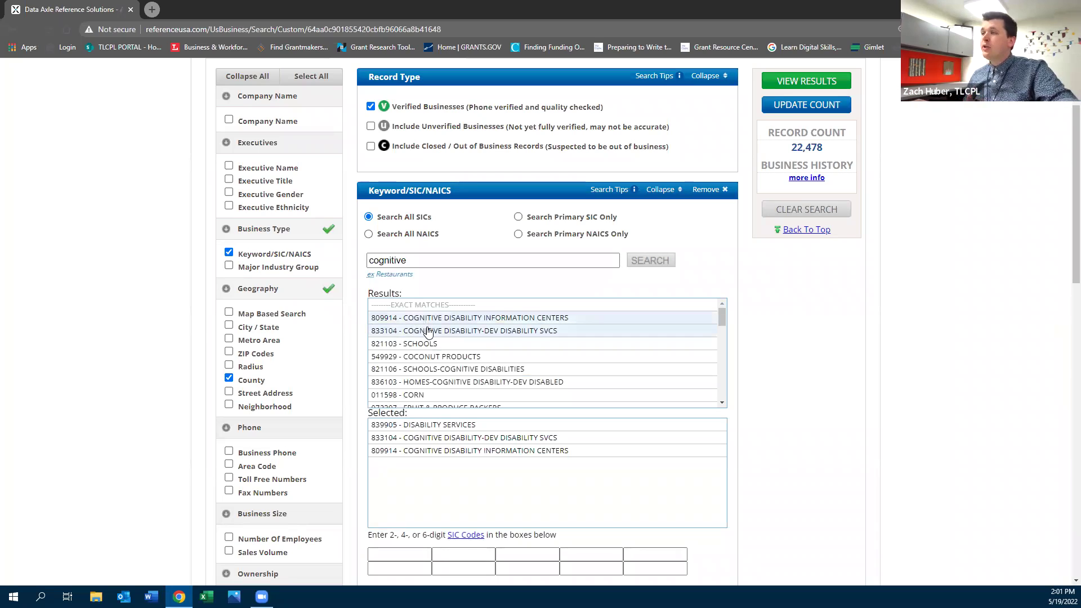
Update the record count, include unverified businesses, and list the 52 matching businesses
scroll(427, 334, down, 1)
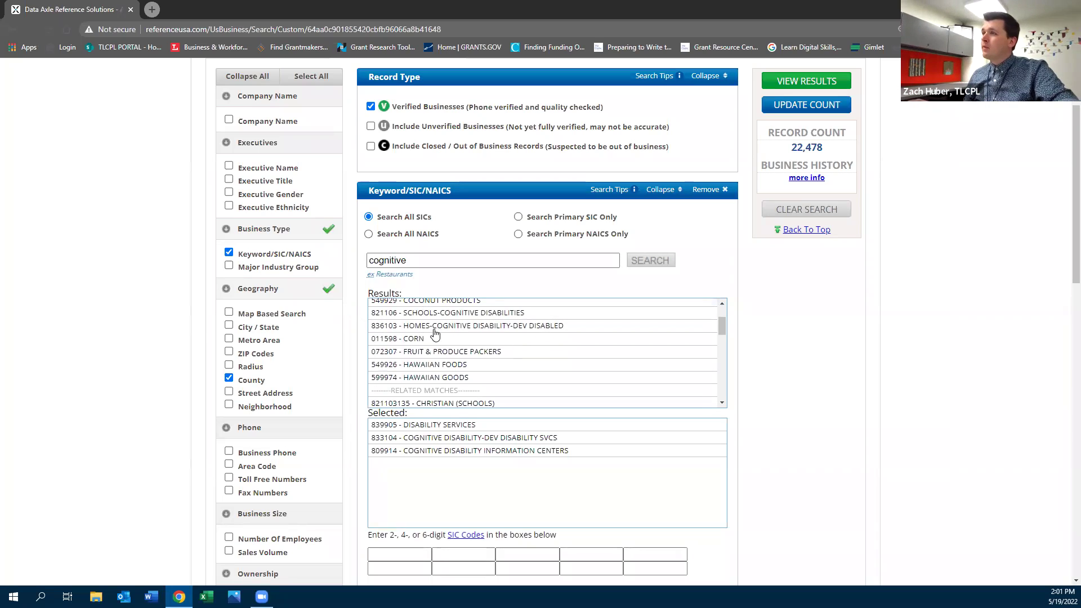
scroll(530, 338, down, 1)
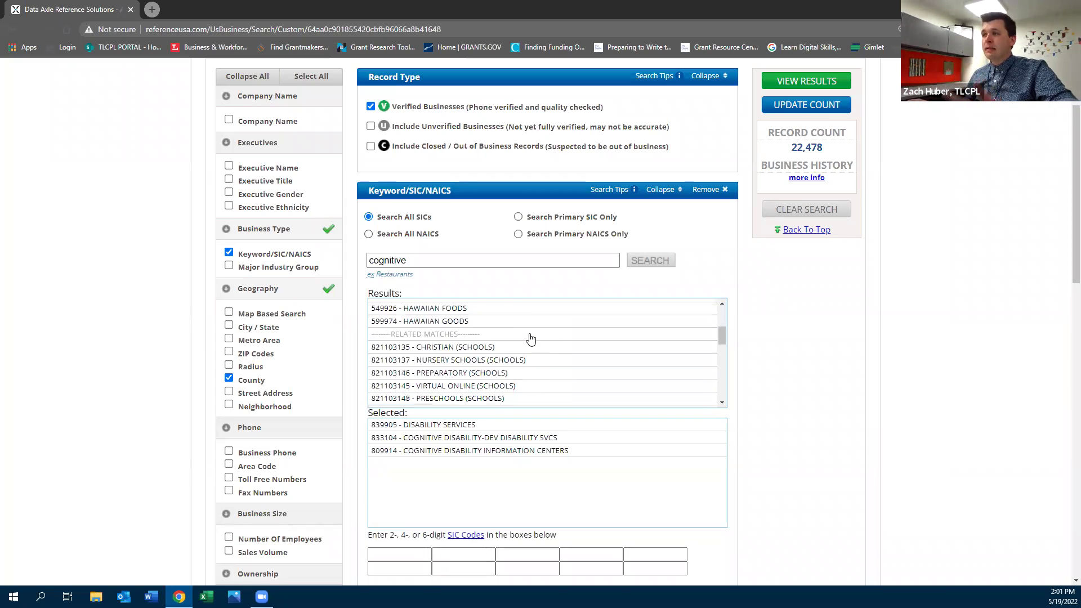
scroll(529, 337, down, 1)
scroll(529, 338, down, 3)
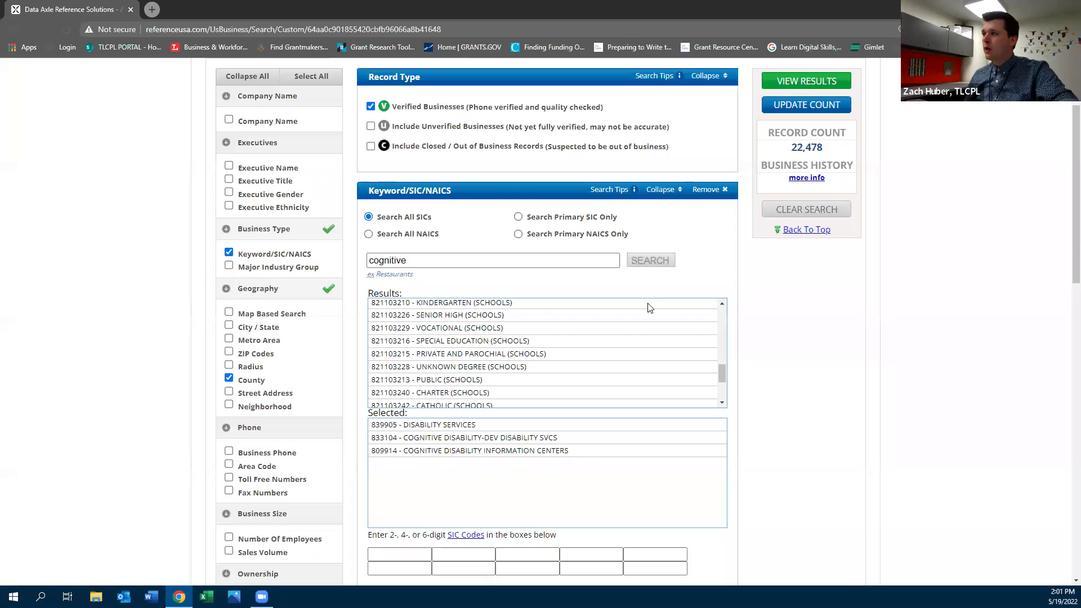
click(775, 109)
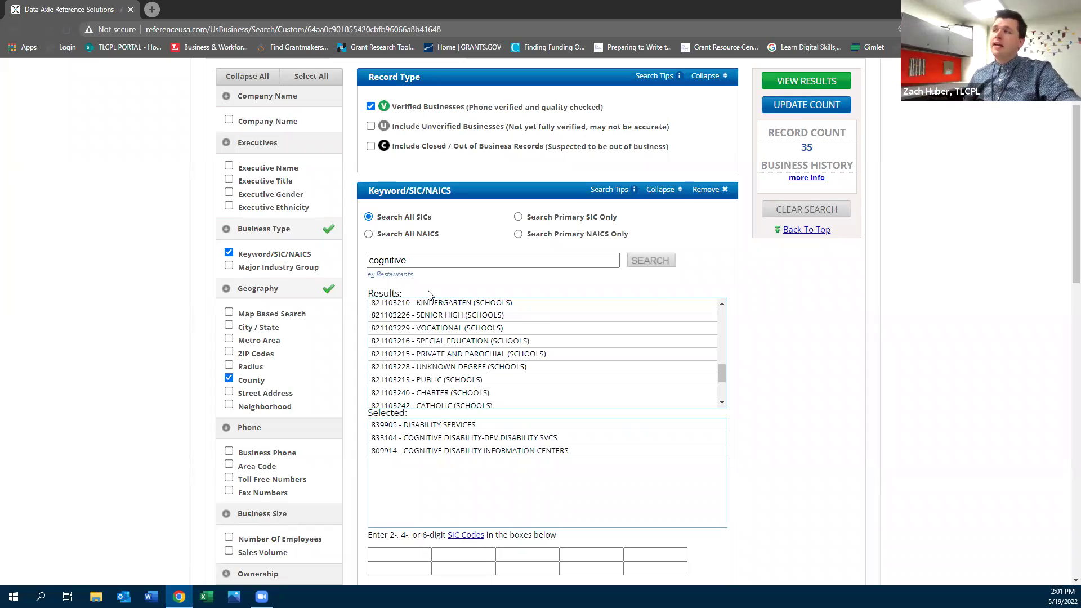
scroll(126, 164, up, 2)
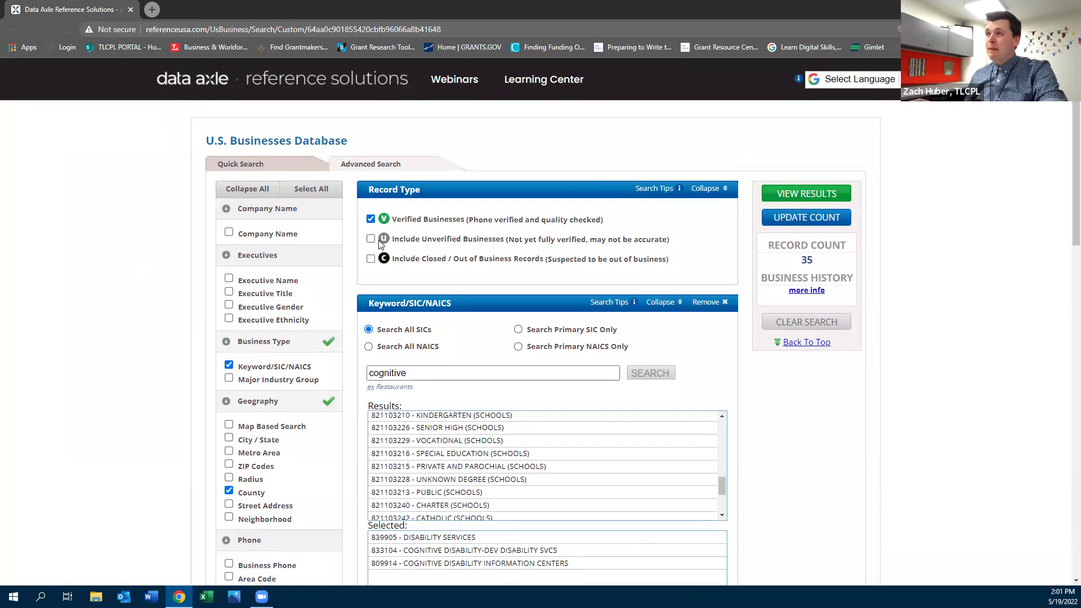
click(371, 239)
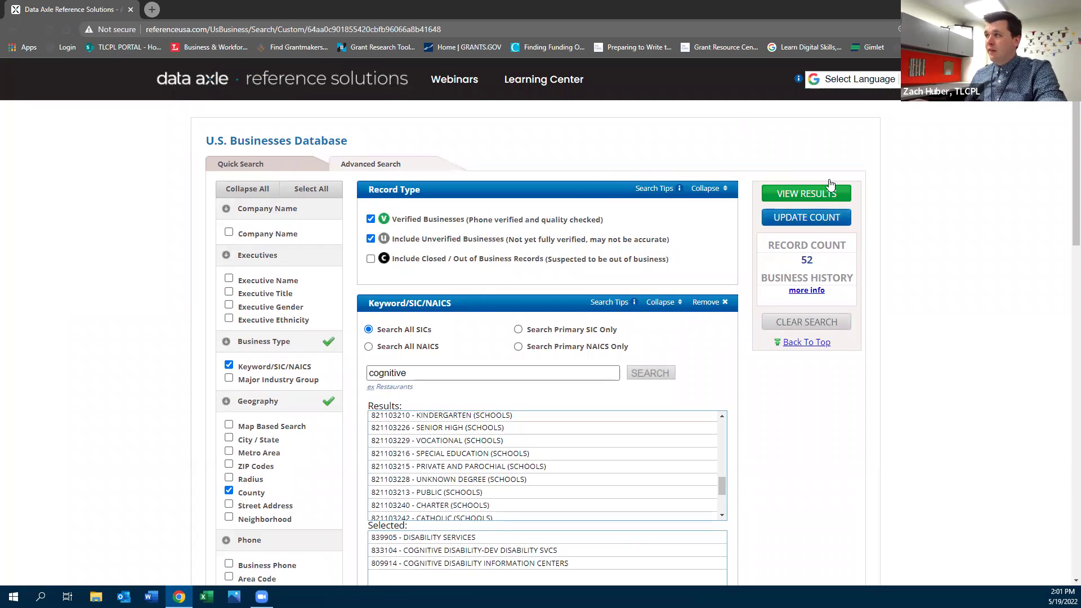
click(825, 197)
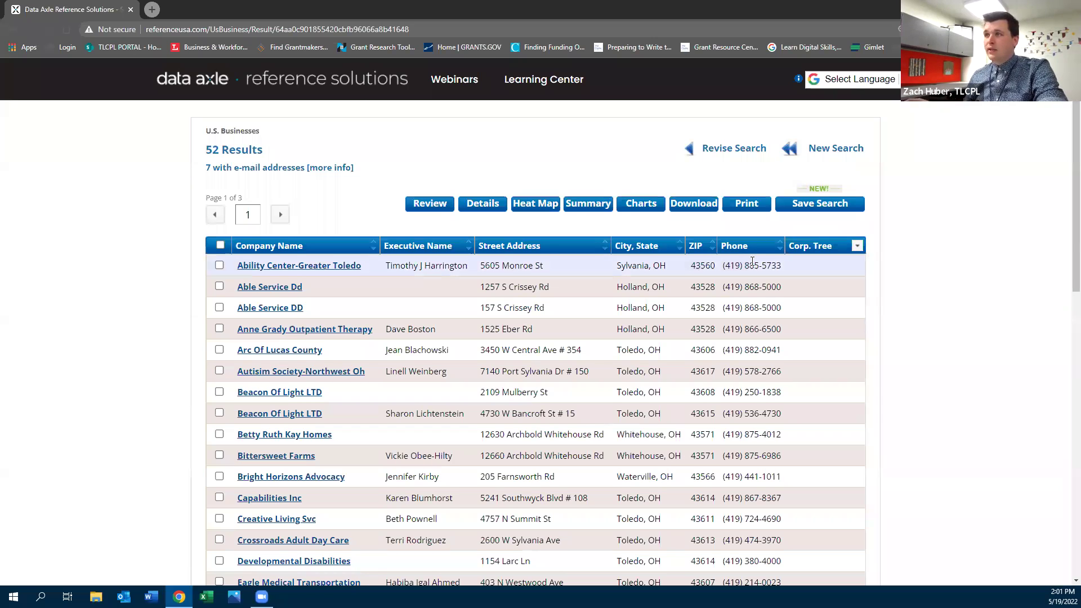
Check the Bittersweet Farms row in the results and open its business record
scroll(742, 358, down, 1)
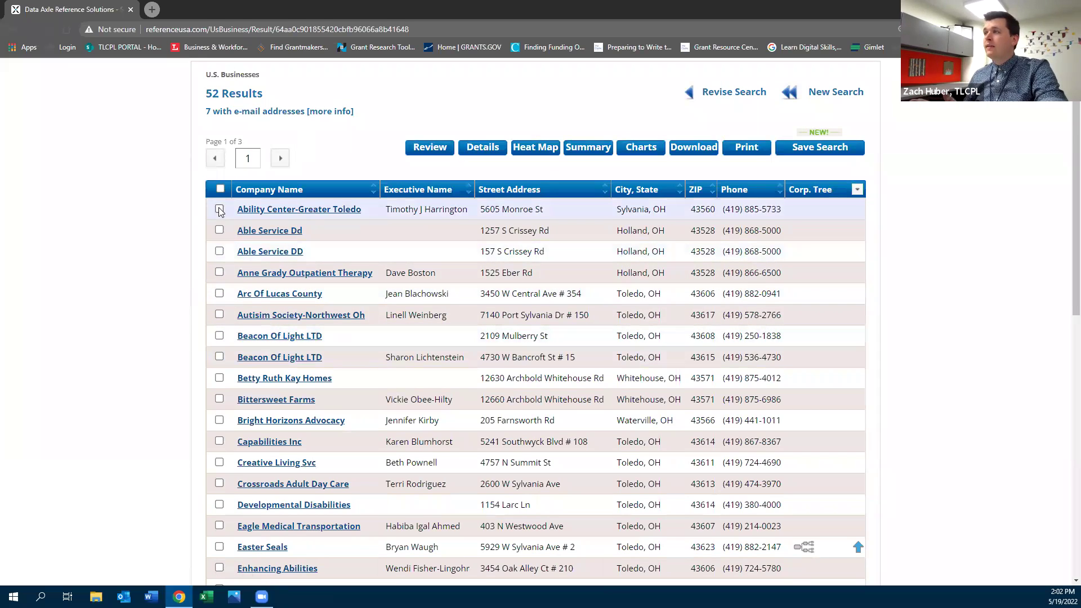
click(219, 398)
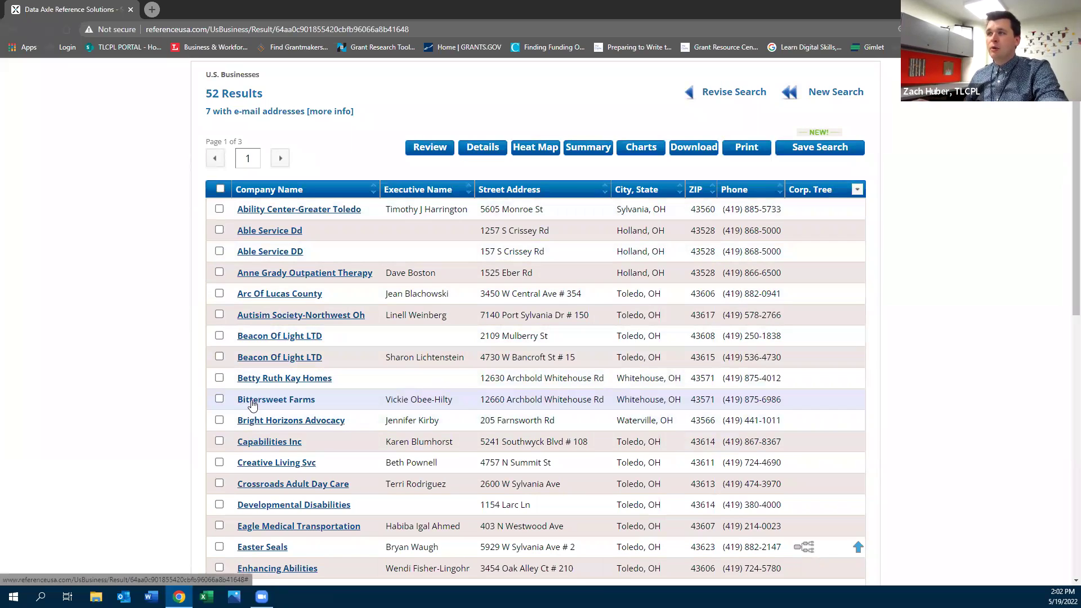
click(252, 403)
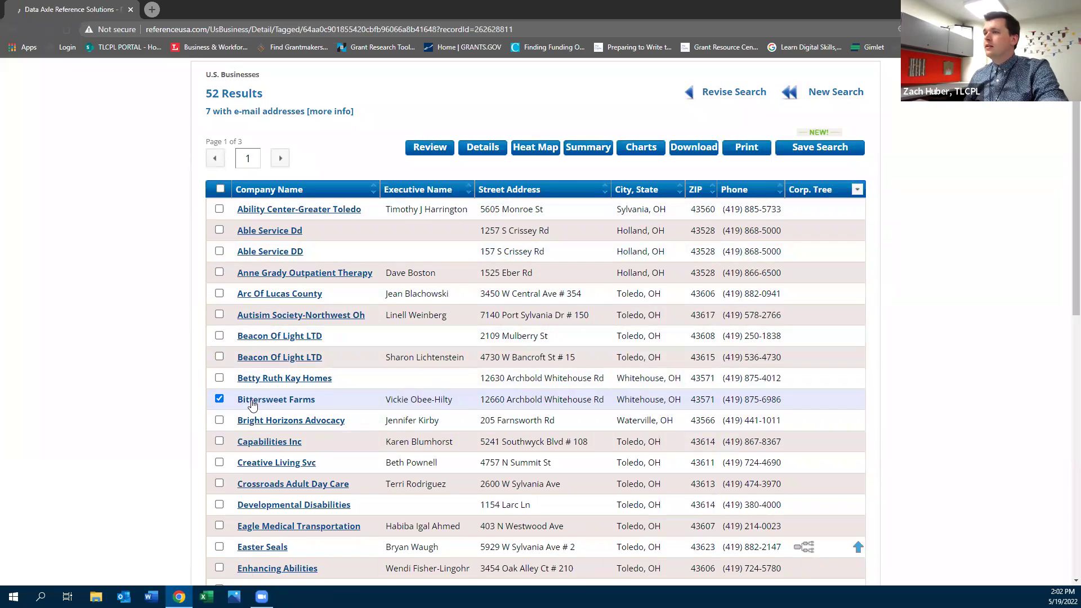
Read through Bittersweet Farms' profile, demographics, management and expenditures, then return to the 52 results
scroll(251, 398, down, 5)
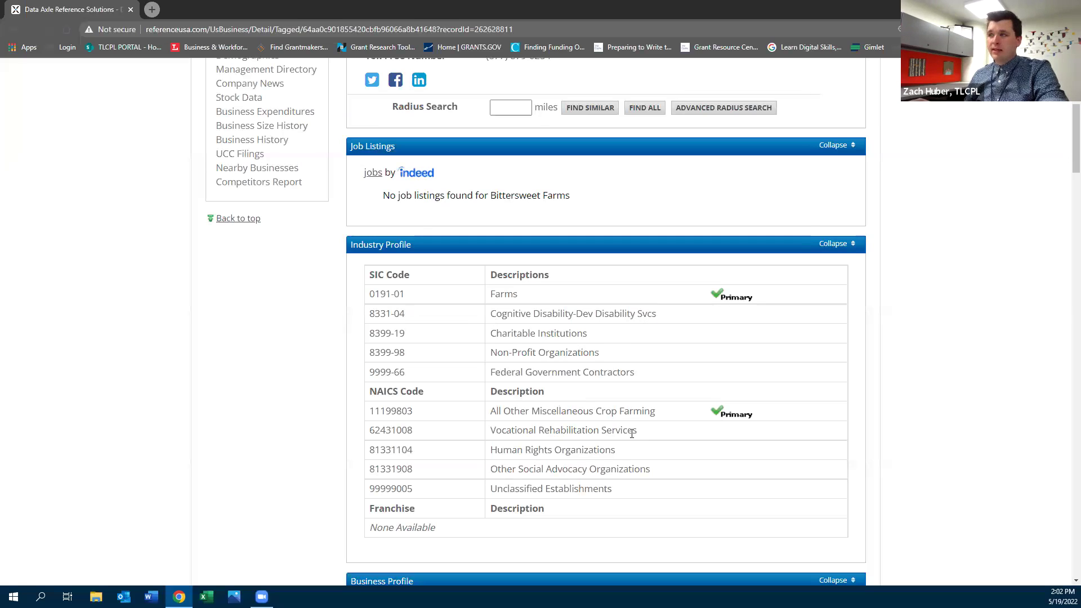
scroll(571, 426, down, 5)
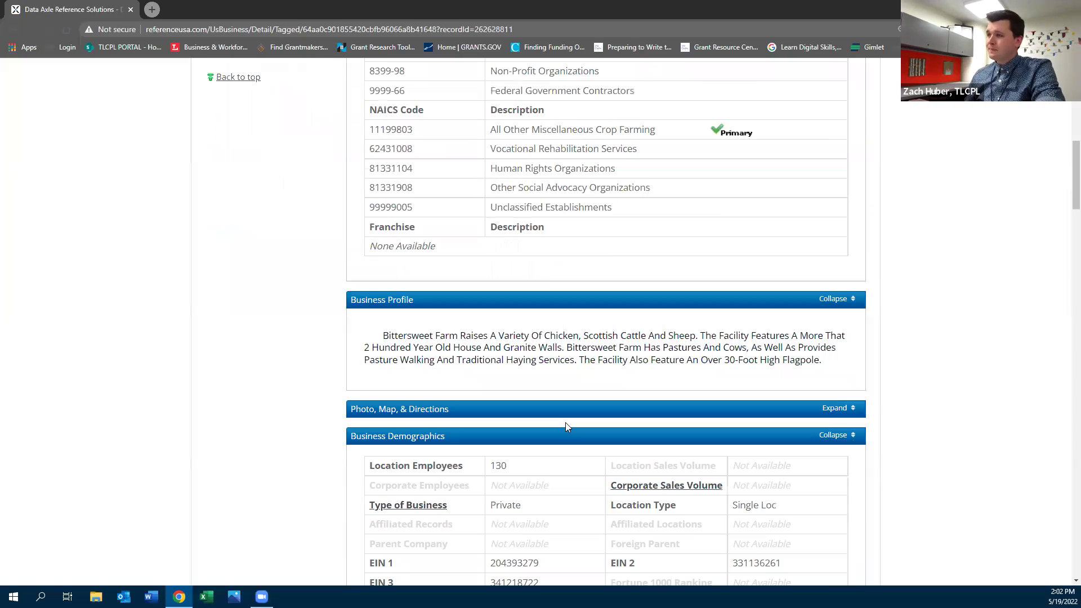
scroll(496, 438, down, 3)
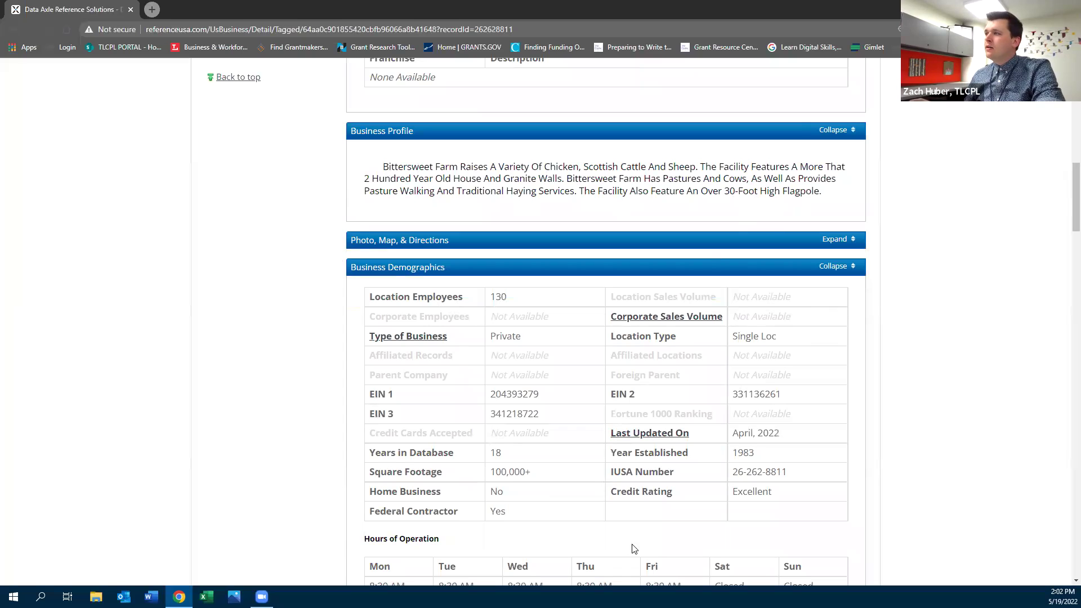
scroll(653, 545, down, 1)
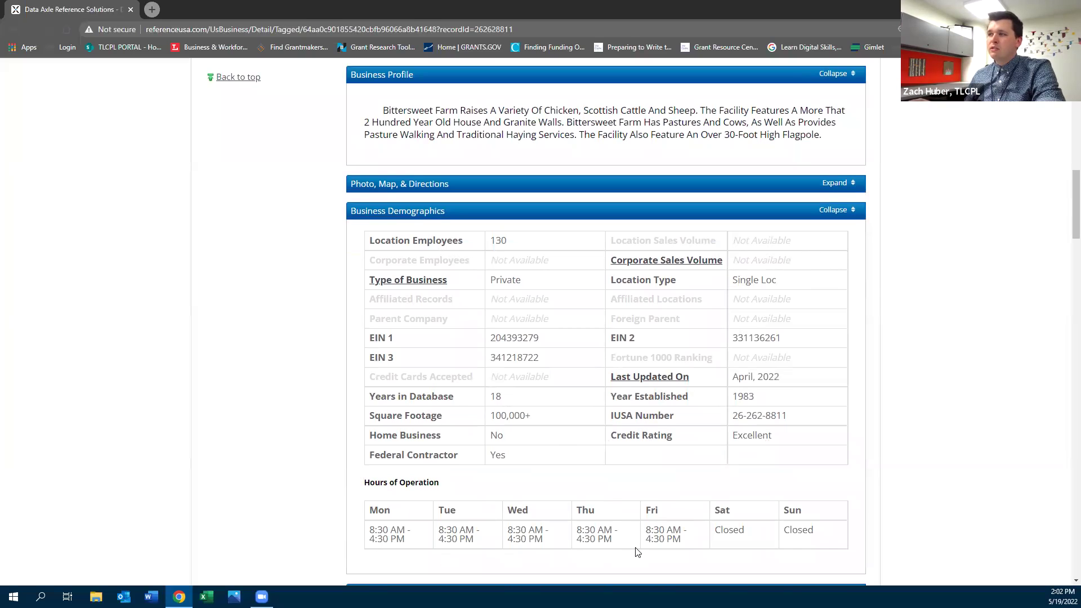
scroll(543, 445, down, 6)
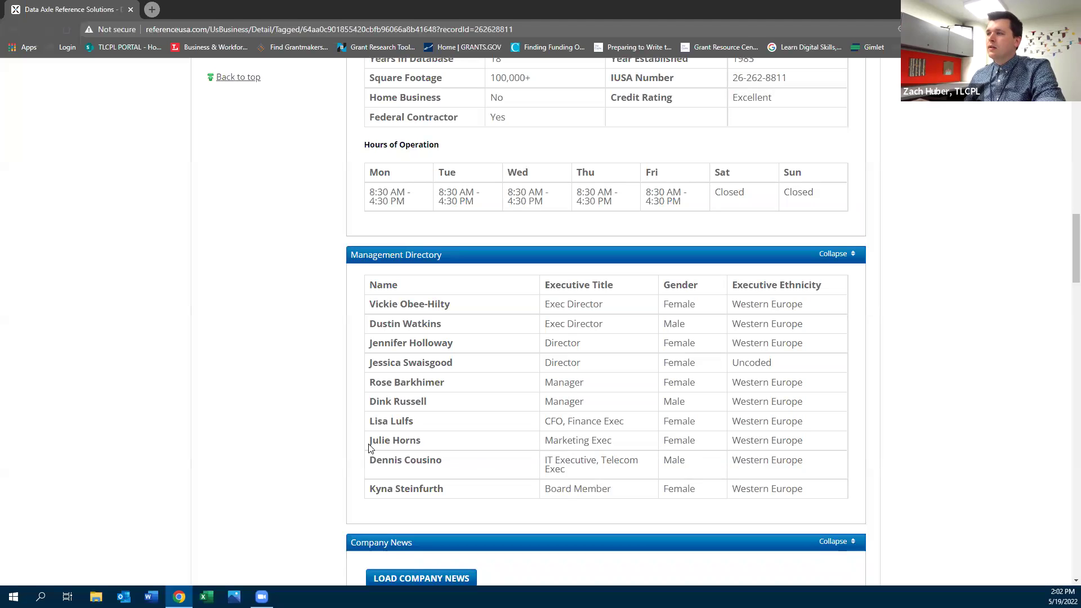
scroll(307, 440, down, 4)
scroll(306, 440, down, 4)
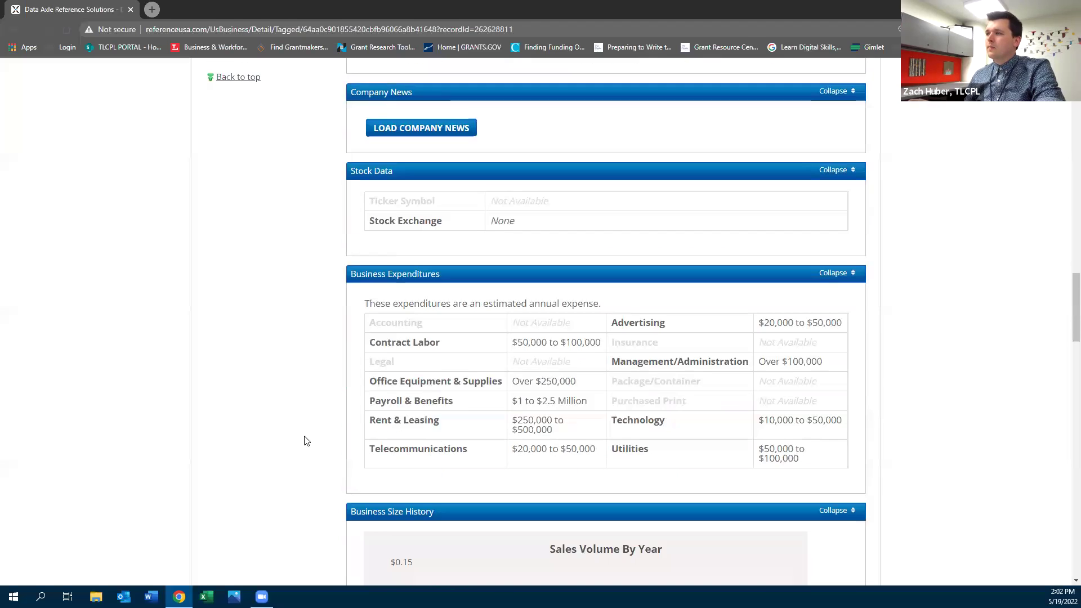
scroll(307, 440, down, 1)
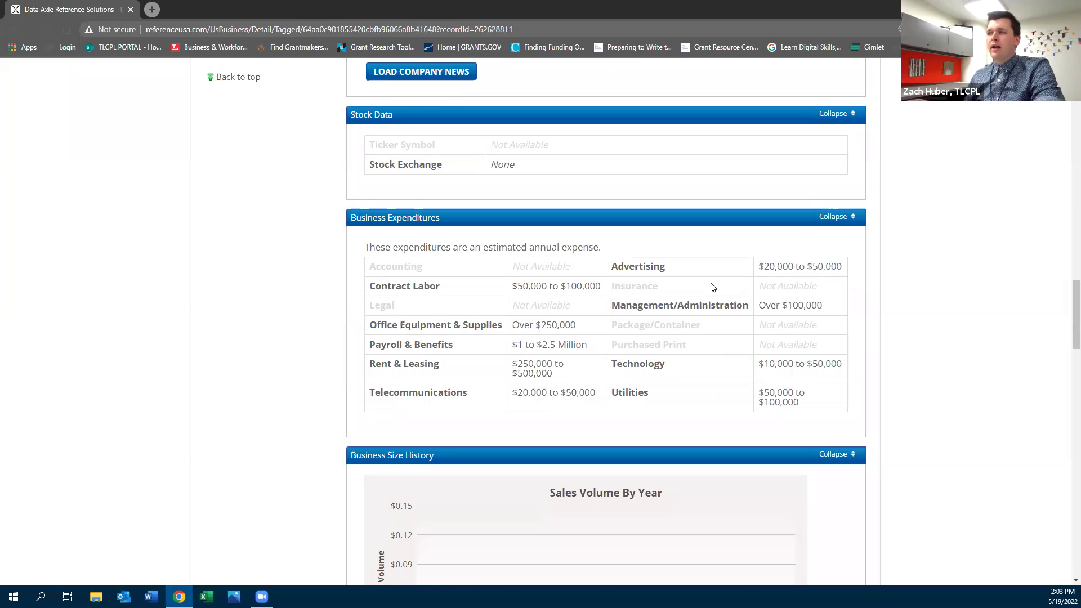
scroll(614, 366, up, 20)
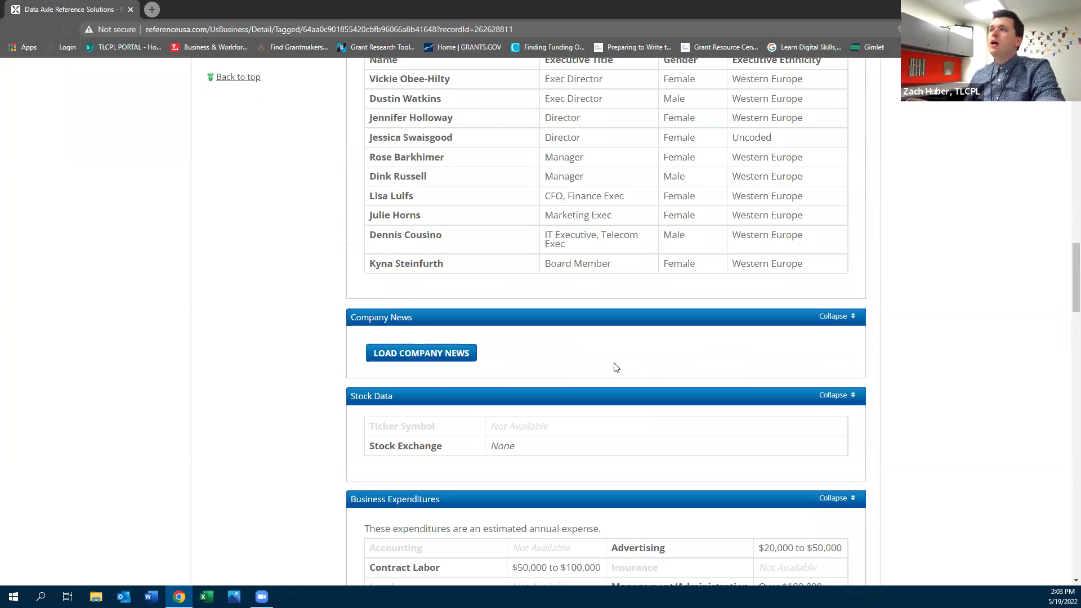
scroll(611, 371, up, 6)
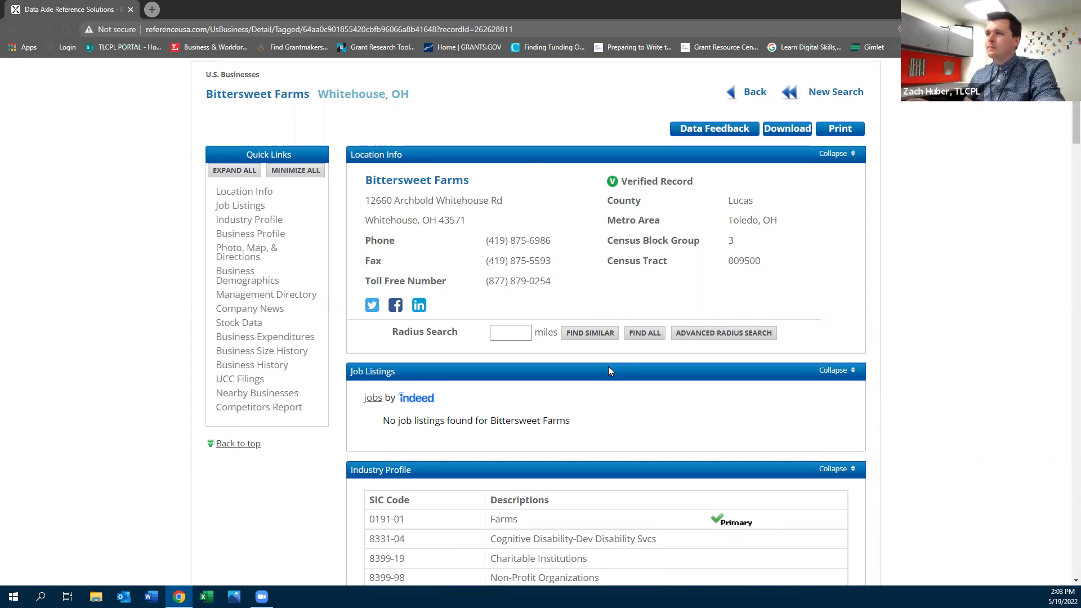
scroll(732, 253, up, 2)
click(754, 149)
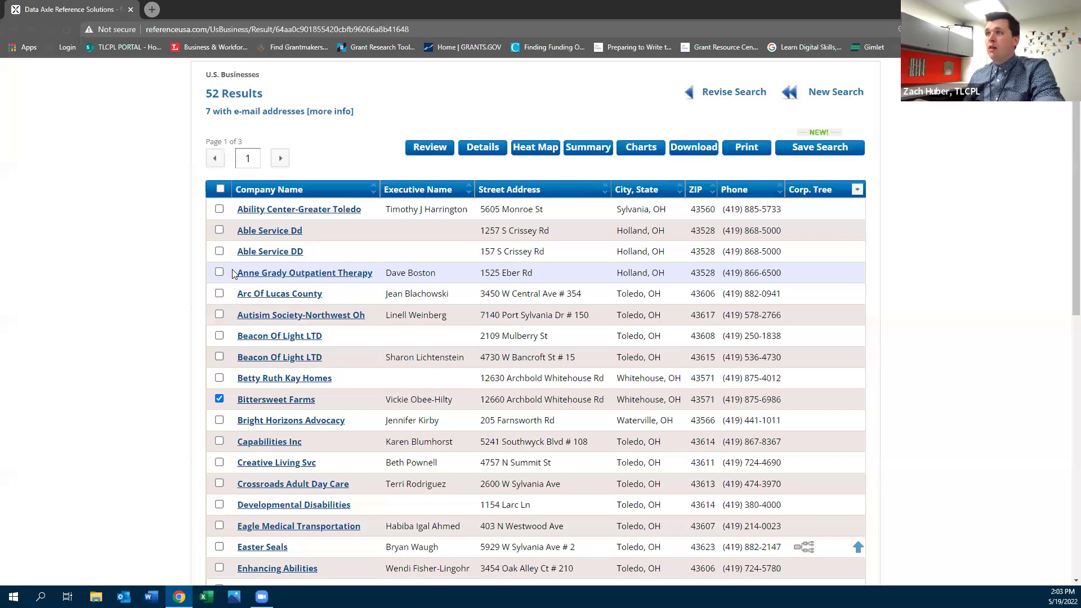
Select all businesses on results page 1, move to page 2, then choose Revise Search
click(220, 189)
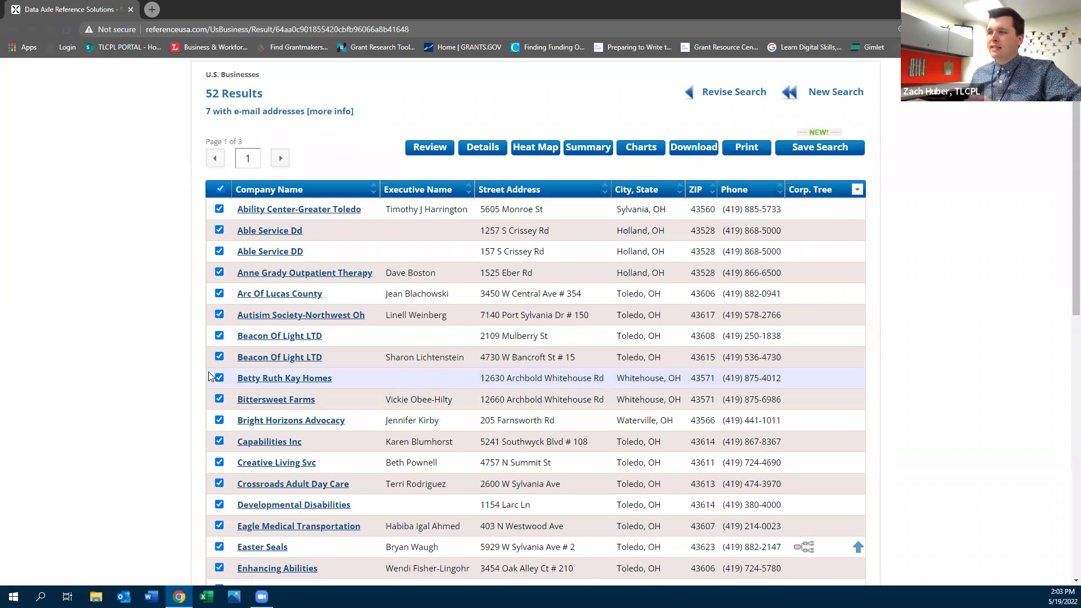
scroll(209, 375, down, 4)
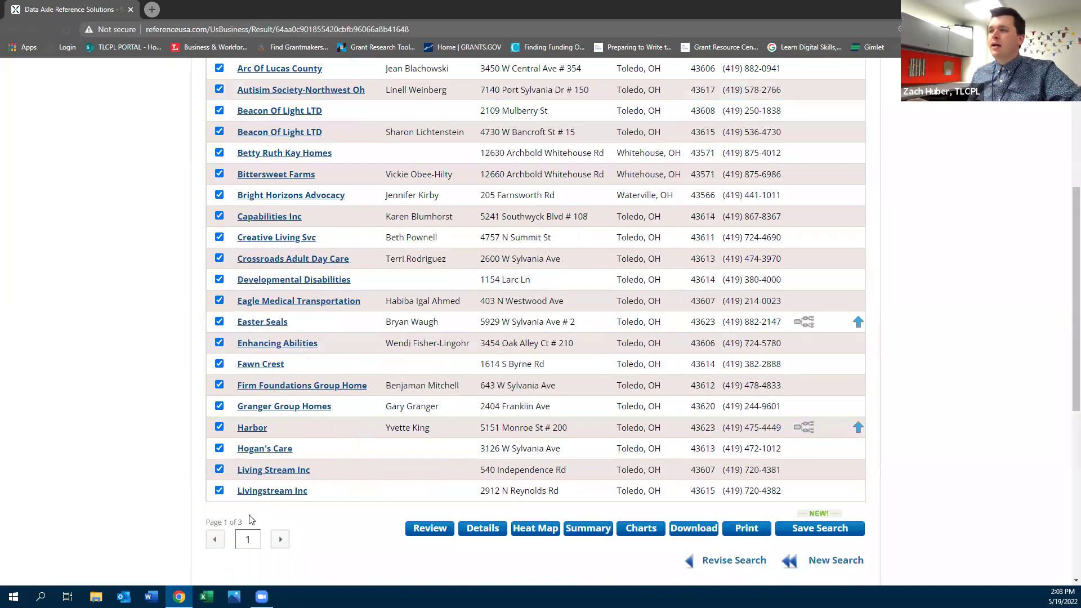
click(279, 541)
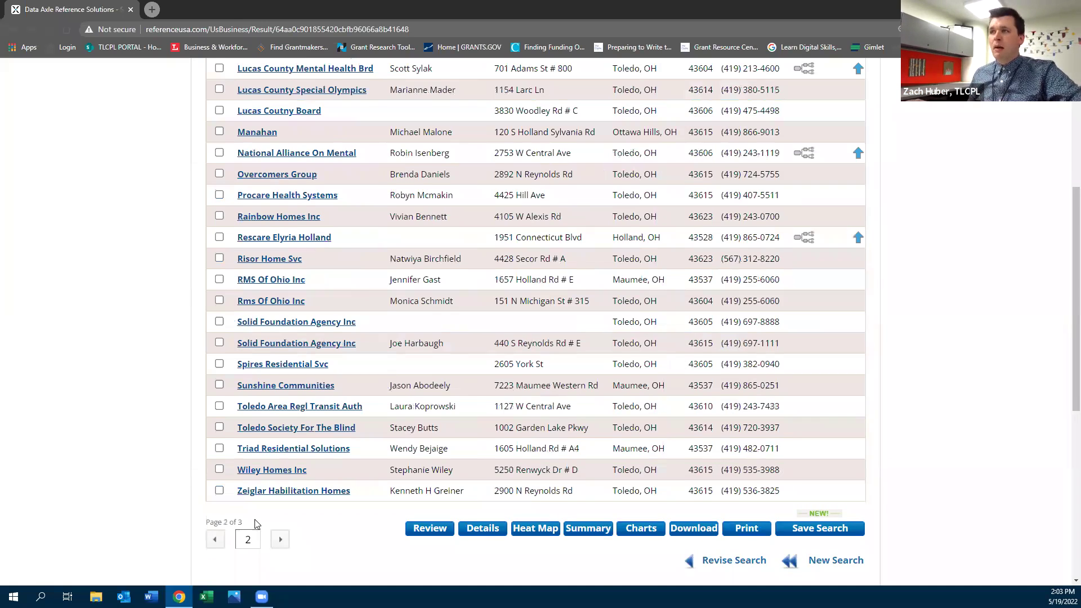
scroll(145, 473, up, 2)
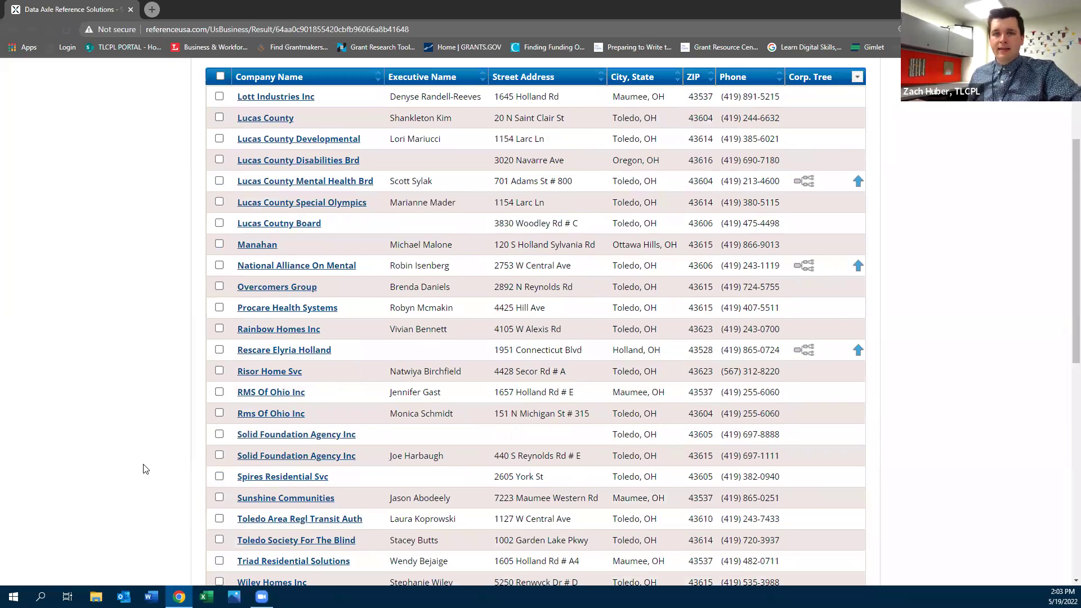
scroll(150, 451, up, 3)
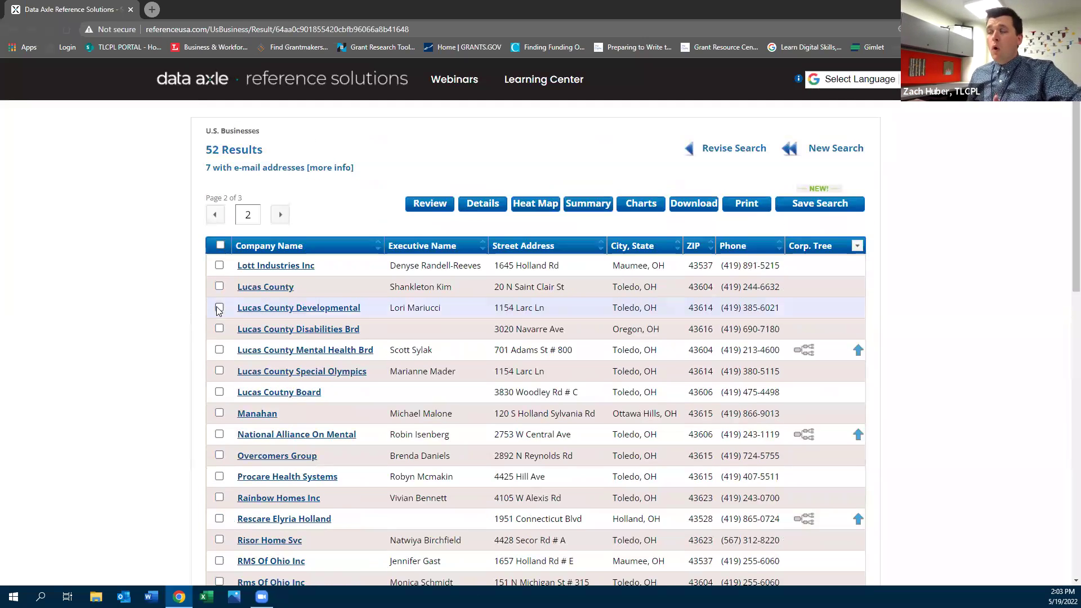
click(719, 155)
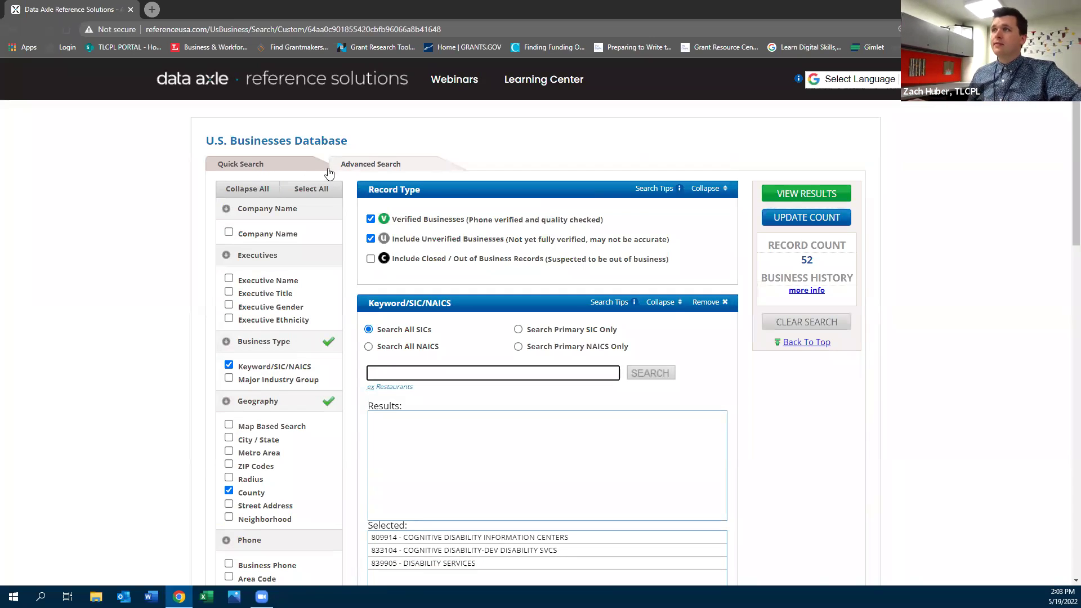
Open the U.S. Consumers / Lifestyles database and switch to its Advanced Search
click(203, 83)
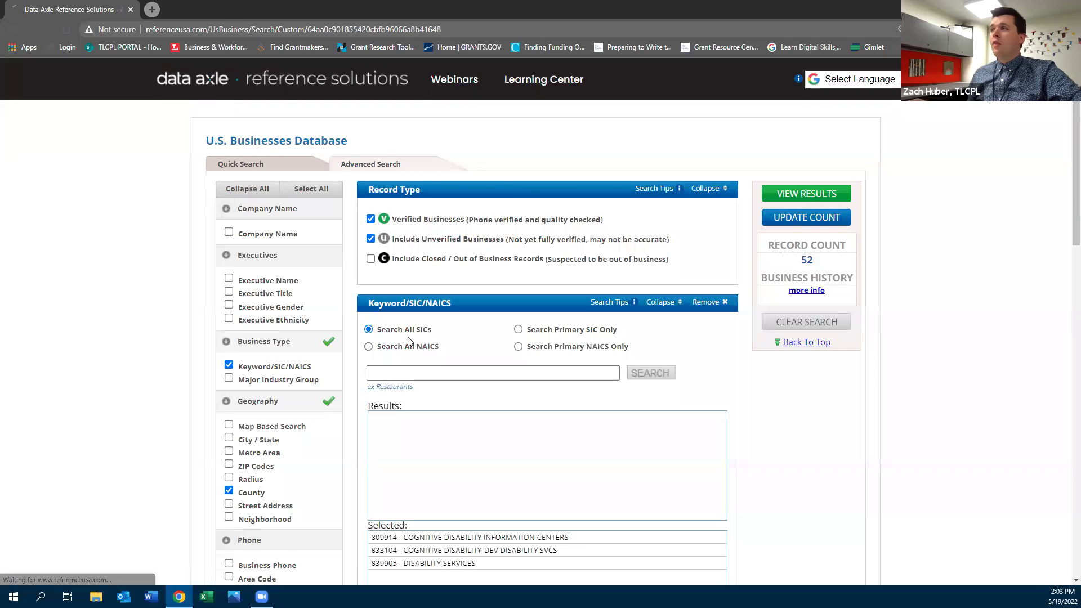
scroll(398, 359, down, 2)
scroll(398, 360, down, 3)
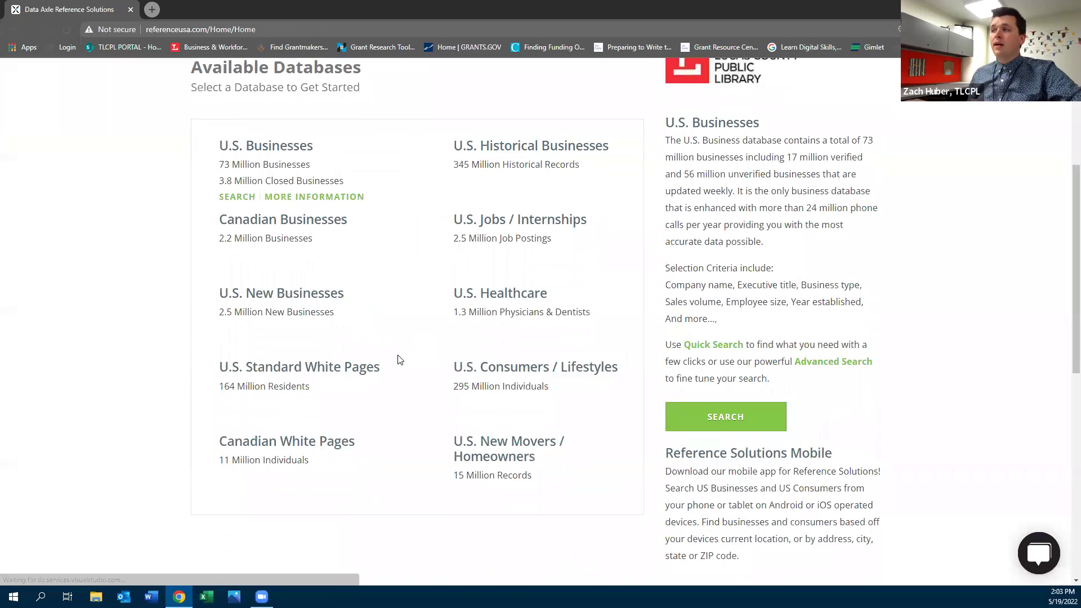
mouse_move(494, 340)
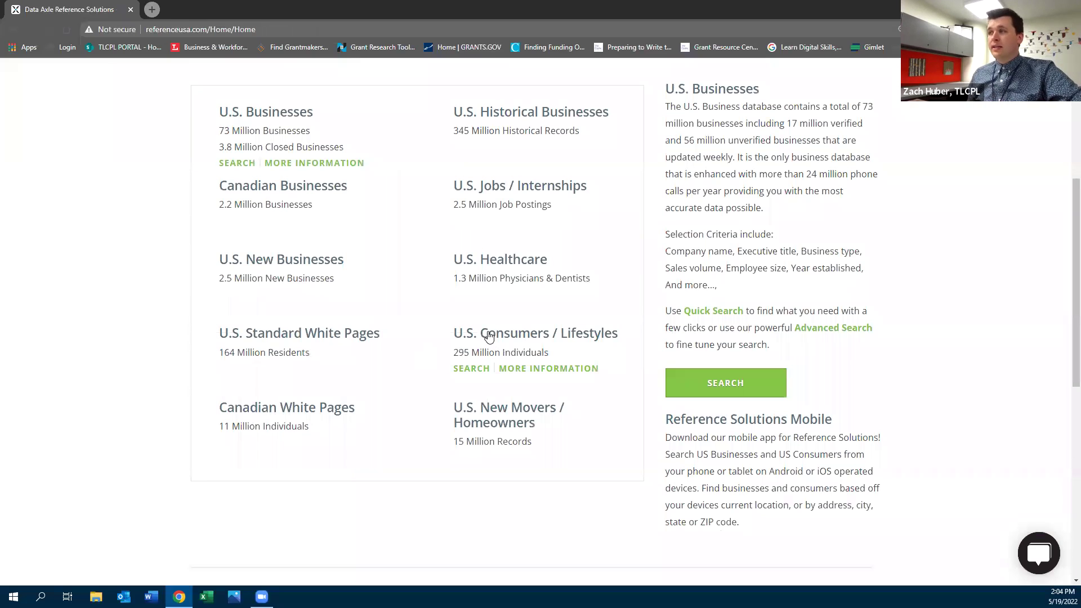
click(490, 338)
click(373, 166)
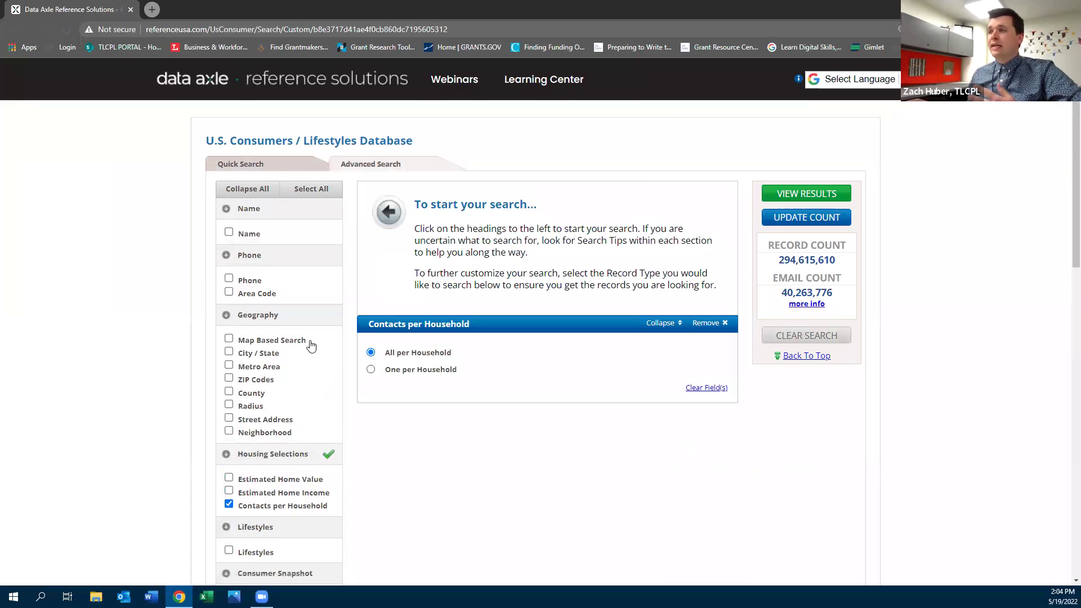
Add Lifestyles interests as a search criterion, then return to the library's business support page
scroll(256, 449, down, 4)
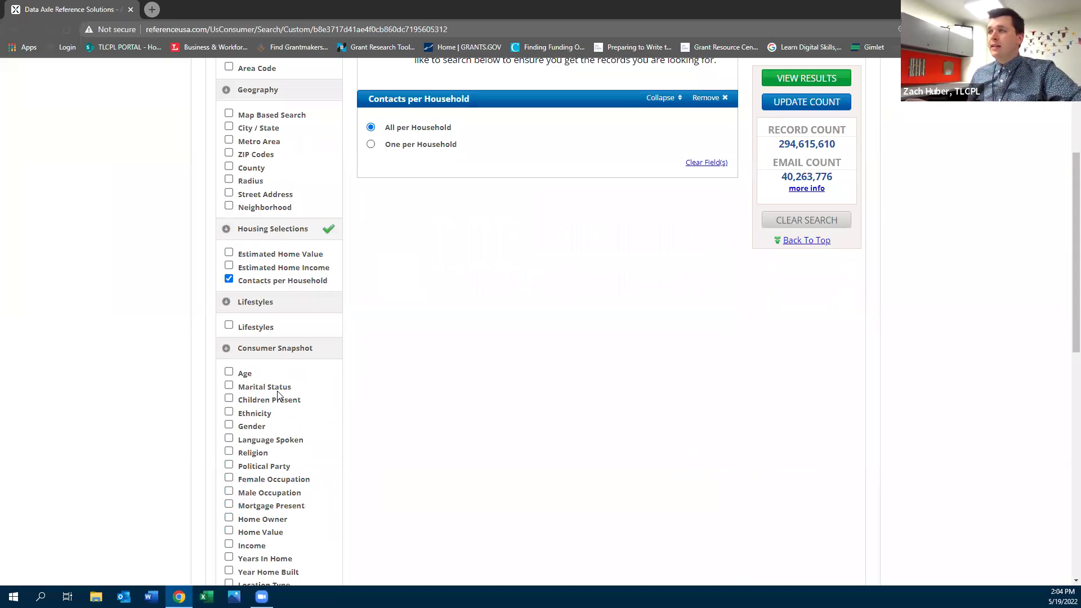
scroll(277, 394, up, 3)
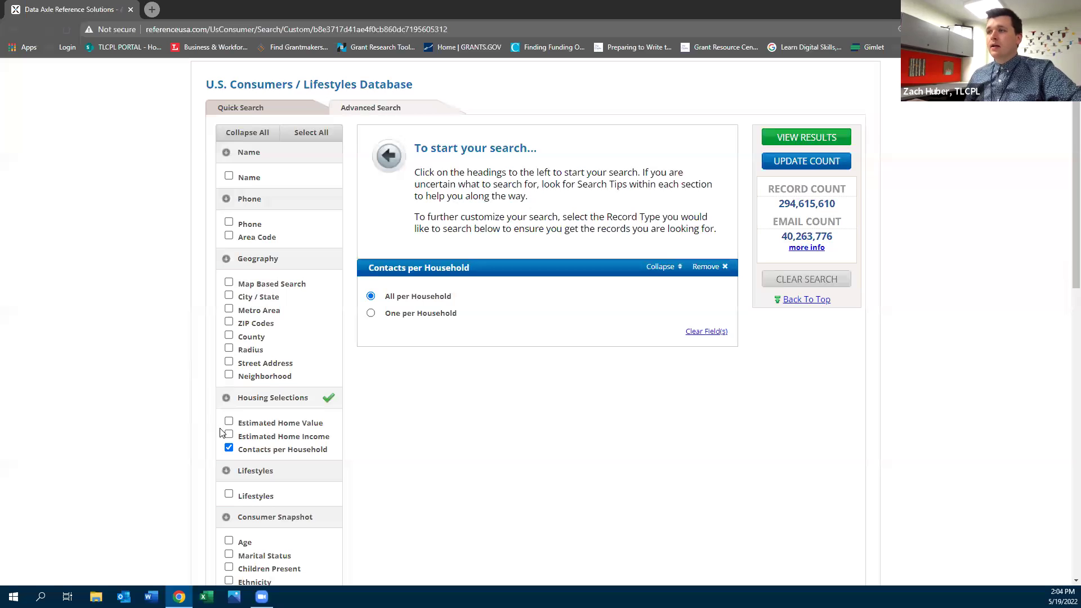
scroll(214, 389, down, 2)
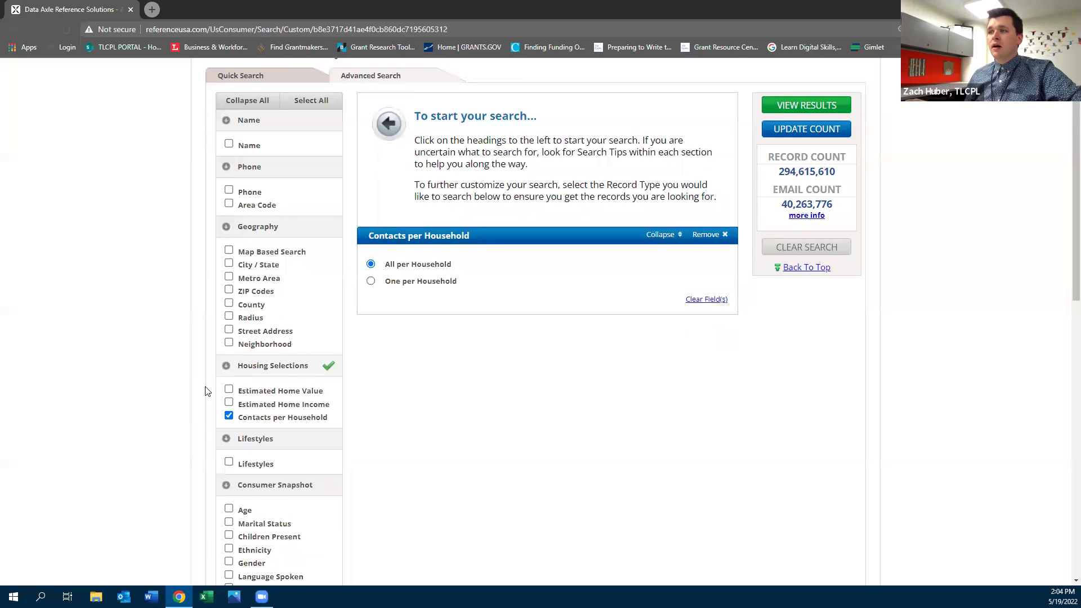
scroll(253, 507, down, 2)
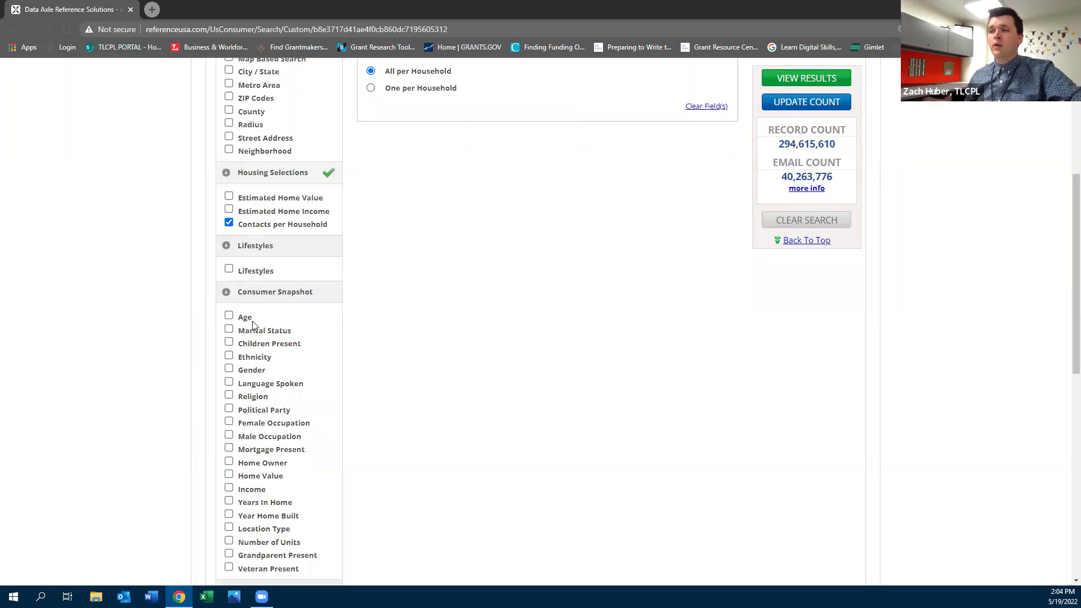
click(255, 273)
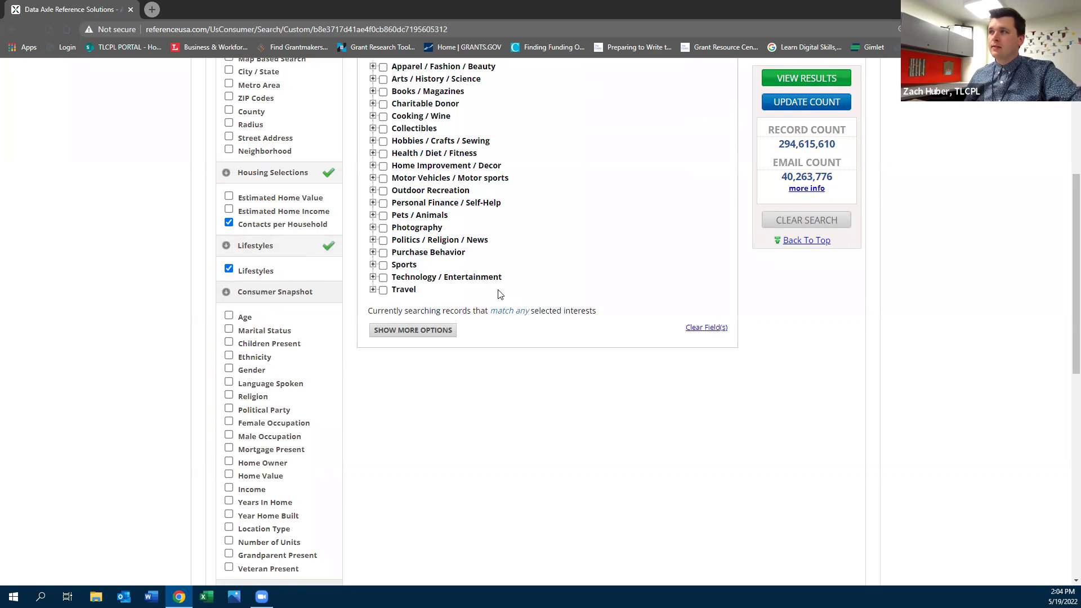
scroll(500, 294, up, 2)
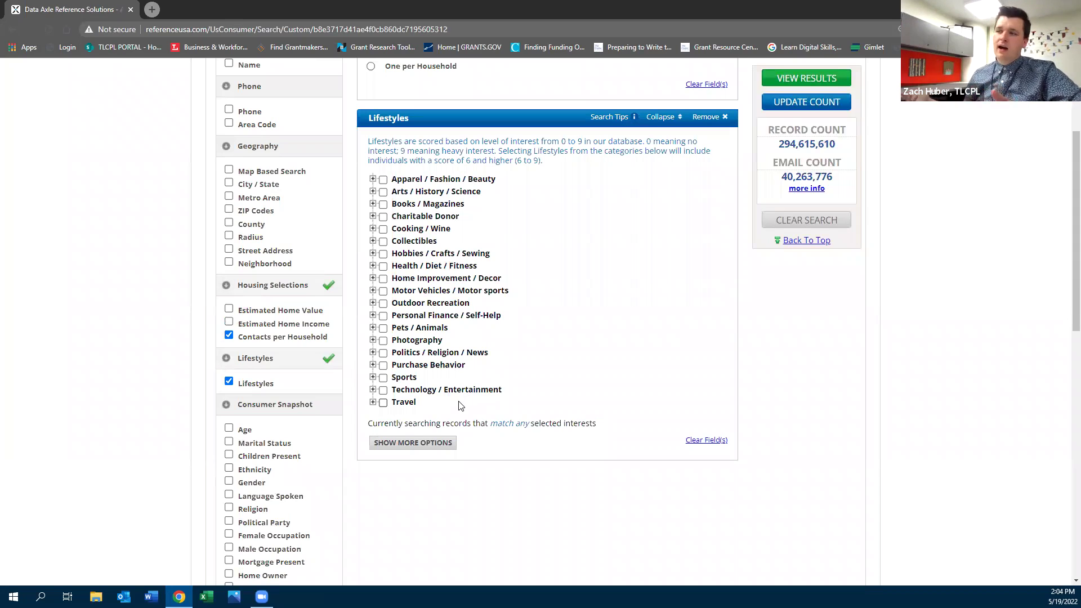
scroll(459, 405, up, 3)
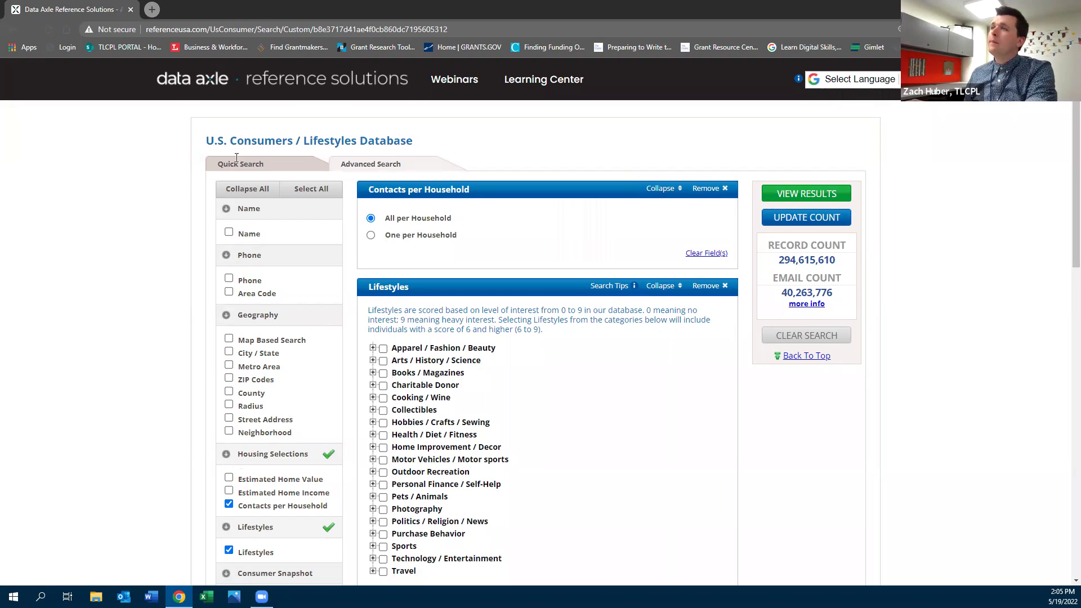
click(212, 46)
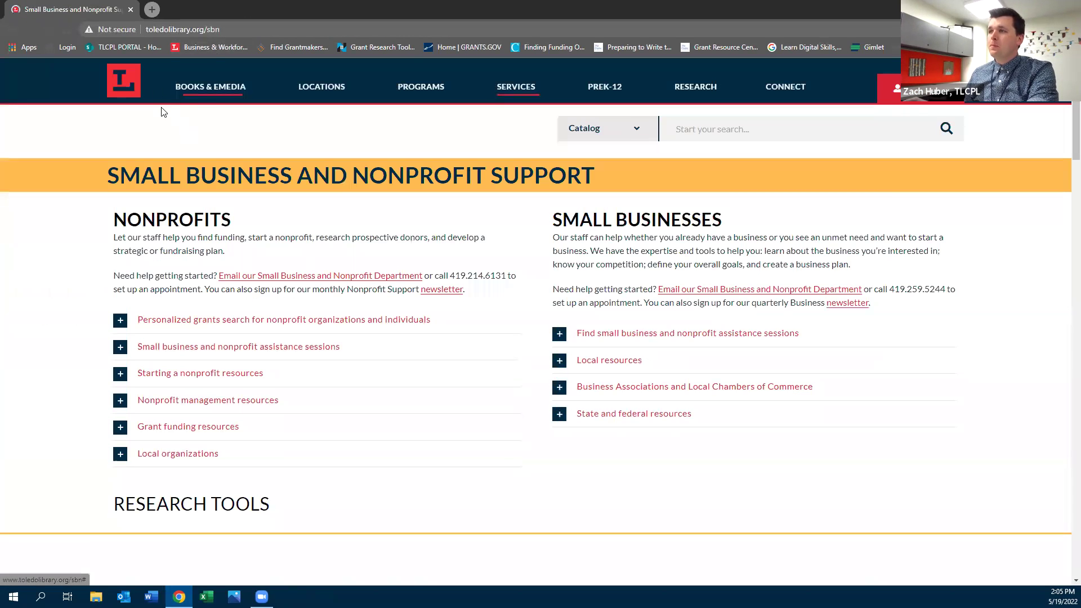
Open Small Business Builder from the library's Research Tools in a new tab and switch to it
scroll(429, 217, down, 5)
scroll(432, 223, down, 15)
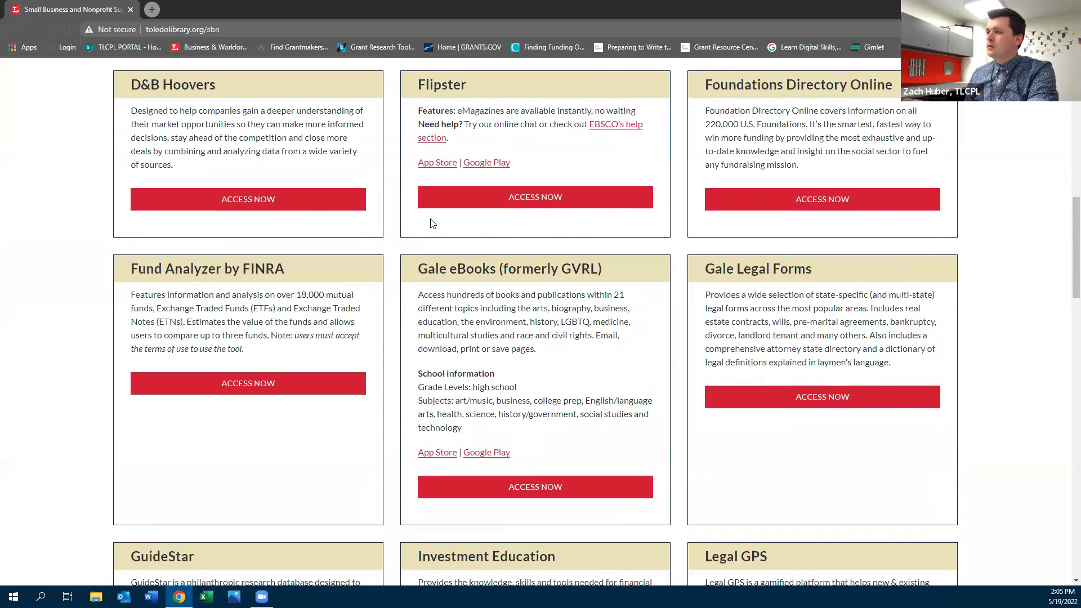
scroll(431, 222, down, 5)
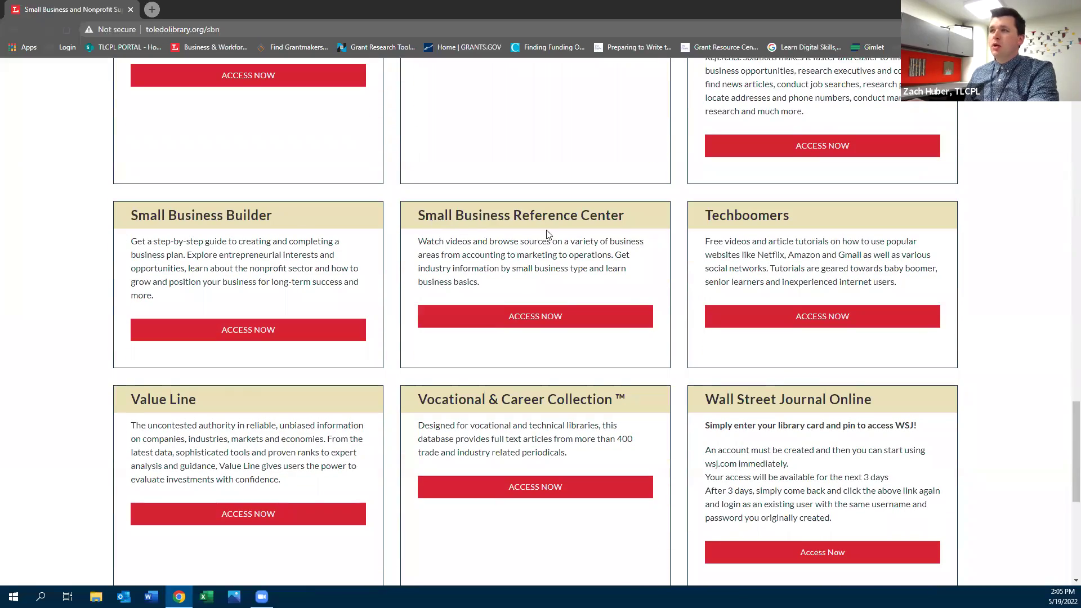
scroll(293, 264, down, 4)
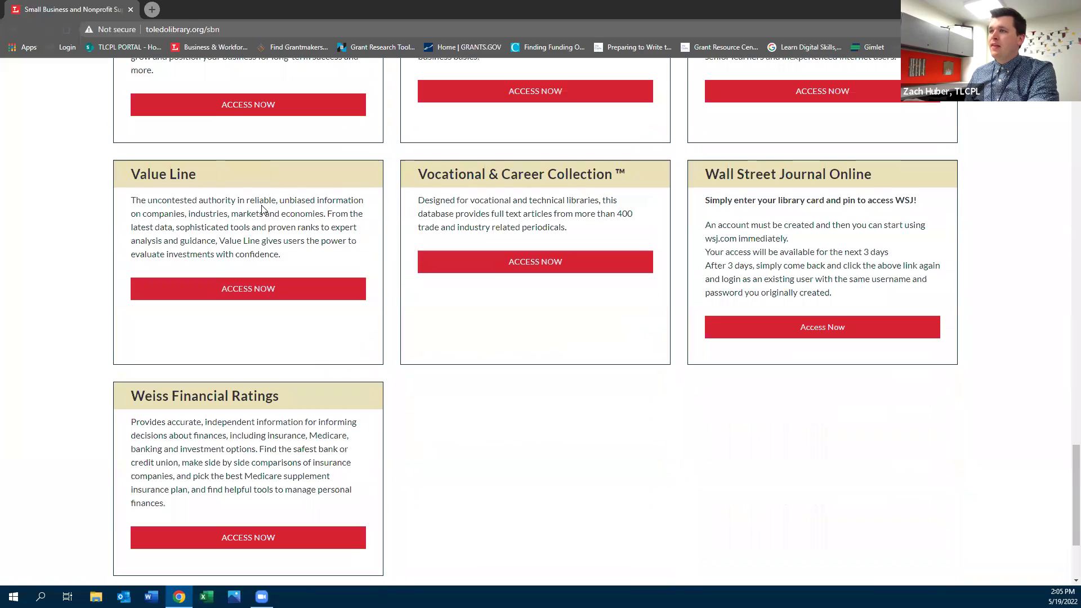
scroll(309, 317, up, 5)
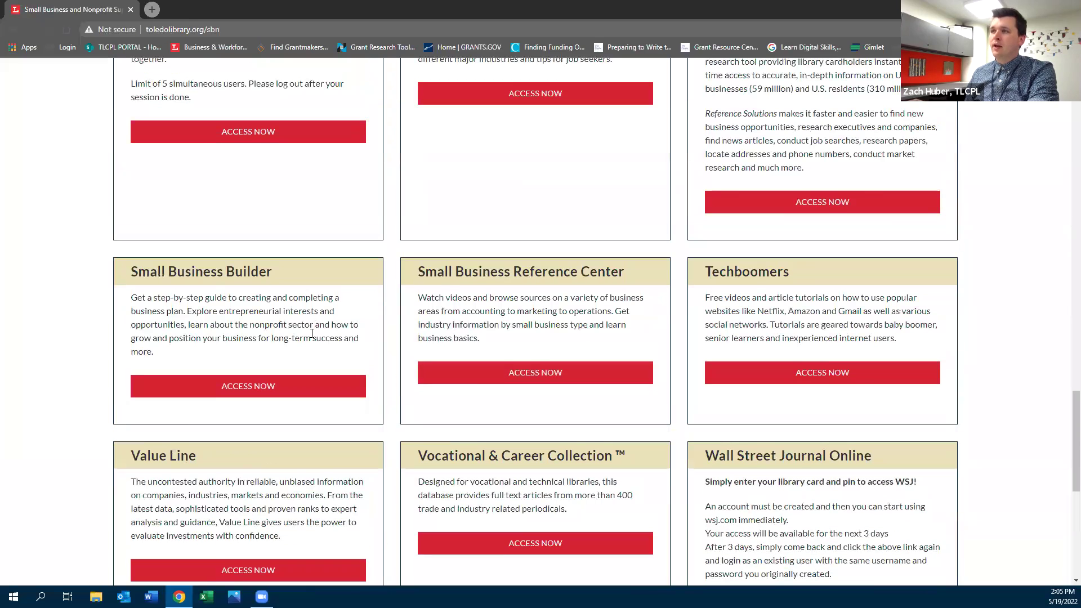
right_click(260, 396)
click(285, 400)
key(ctrl+Tab)
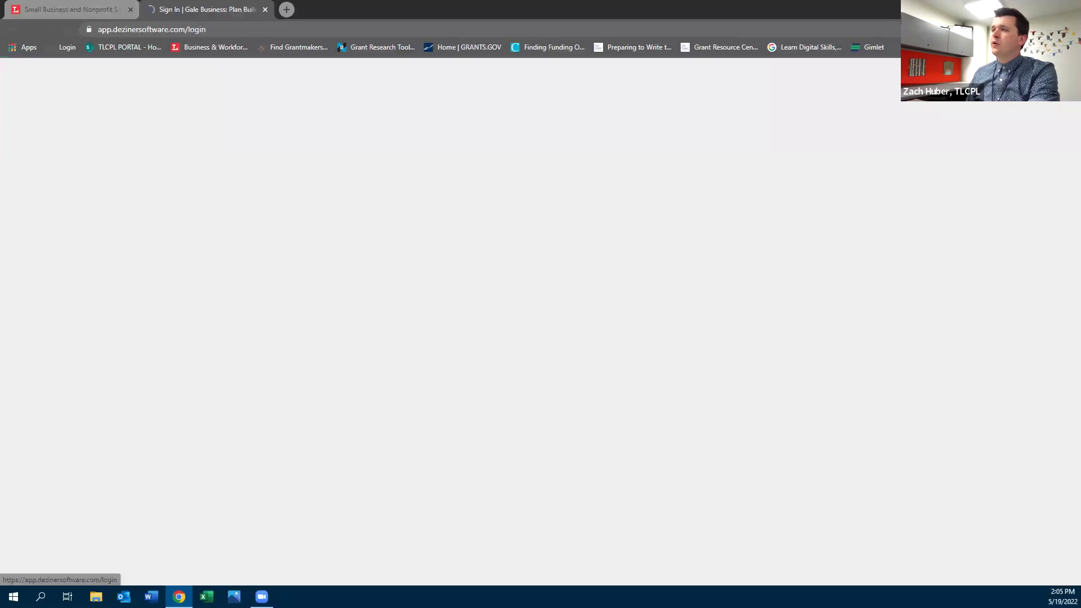
Sign in, expand Business Plans, Financial Projections, Business Ideation, Entrepreneur Profile and Break-Even Analysis, then open Lean Business Plan
click(535, 216)
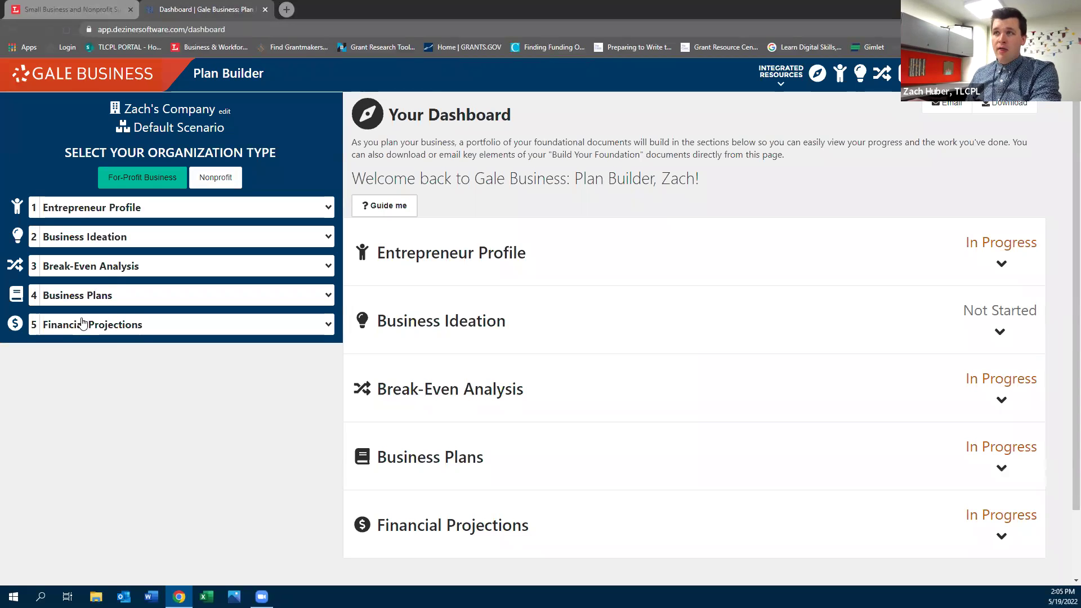
click(84, 297)
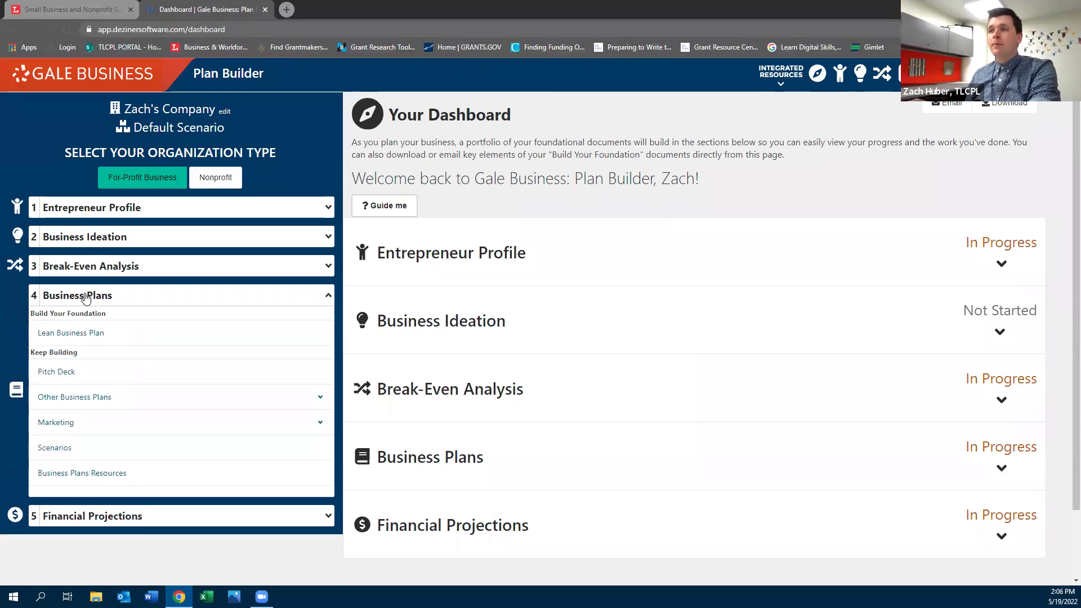
click(192, 516)
scroll(188, 526, down, 4)
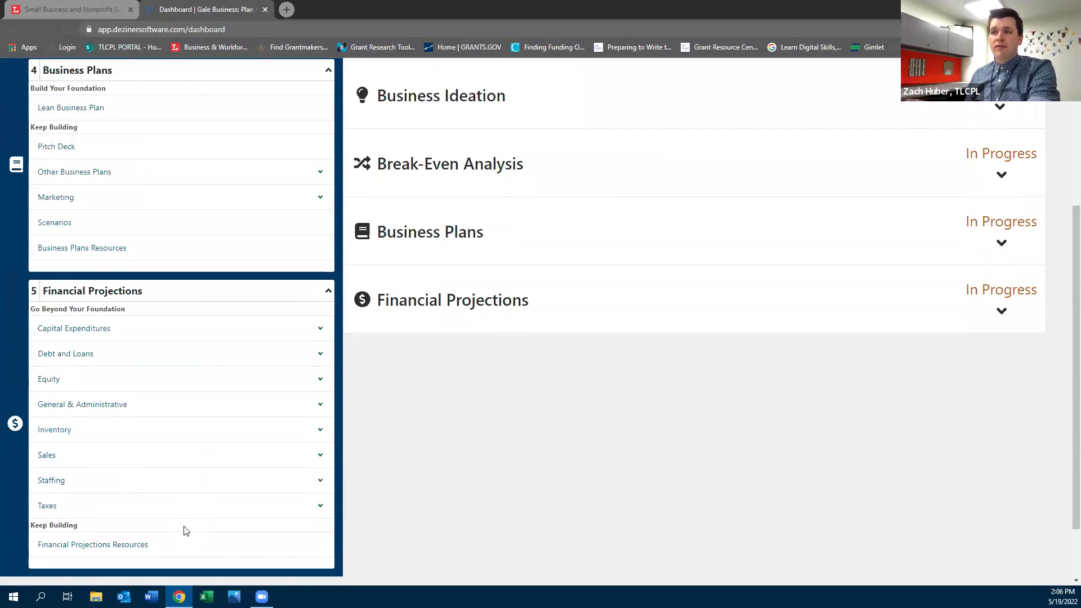
scroll(183, 523, up, 4)
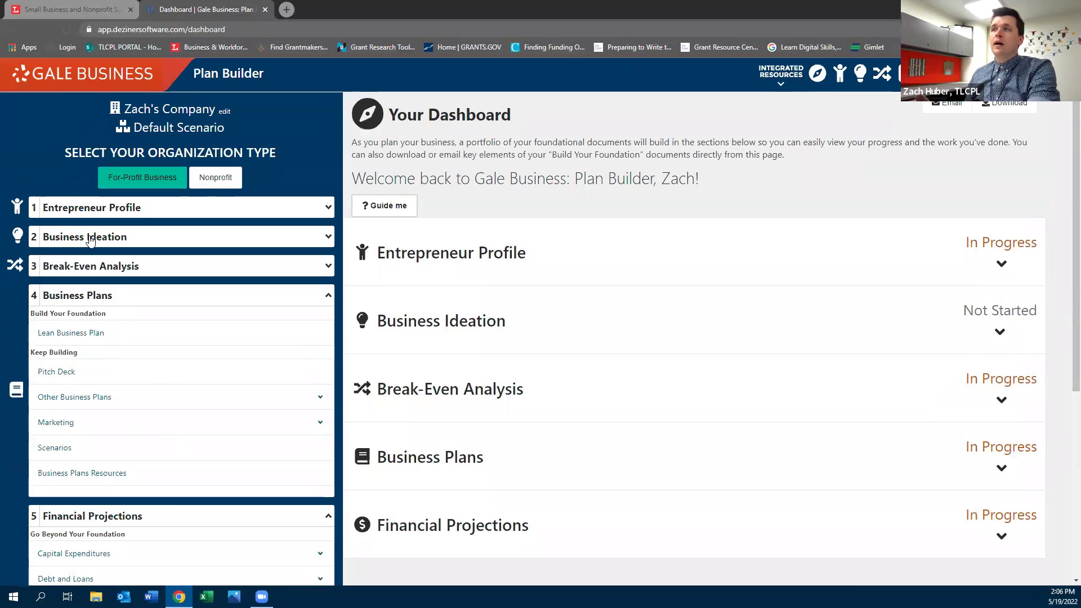
click(93, 240)
click(109, 217)
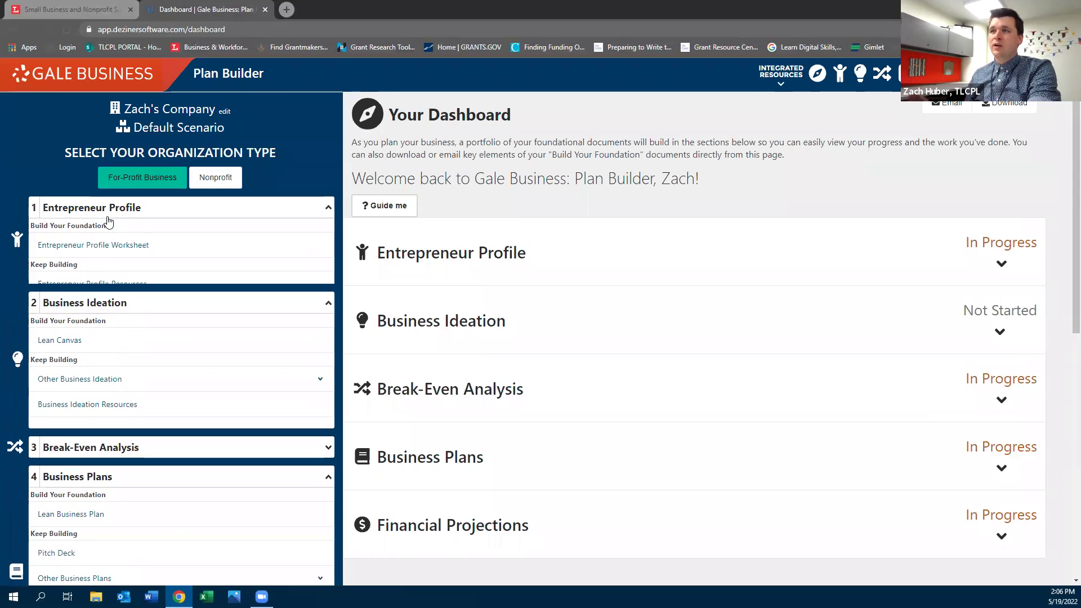
scroll(128, 282, down, 3)
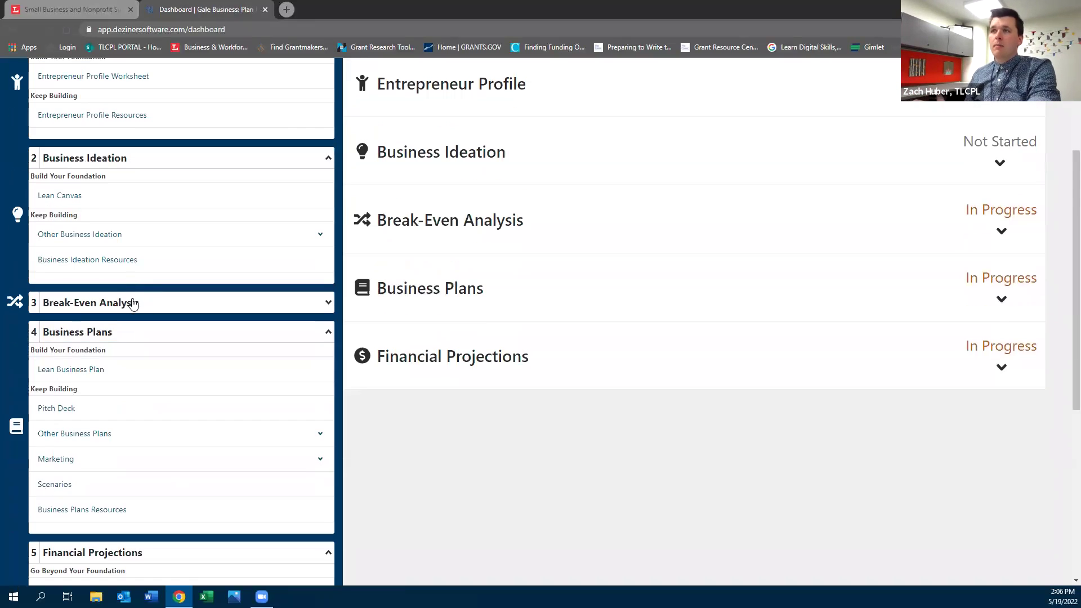
click(133, 302)
scroll(111, 391, down, 4)
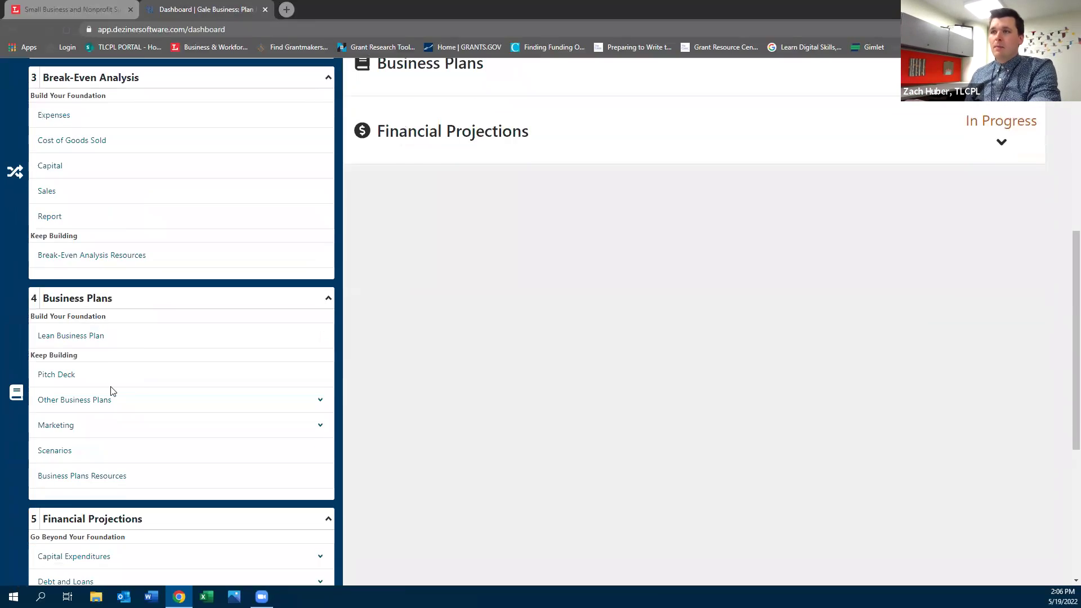
click(62, 338)
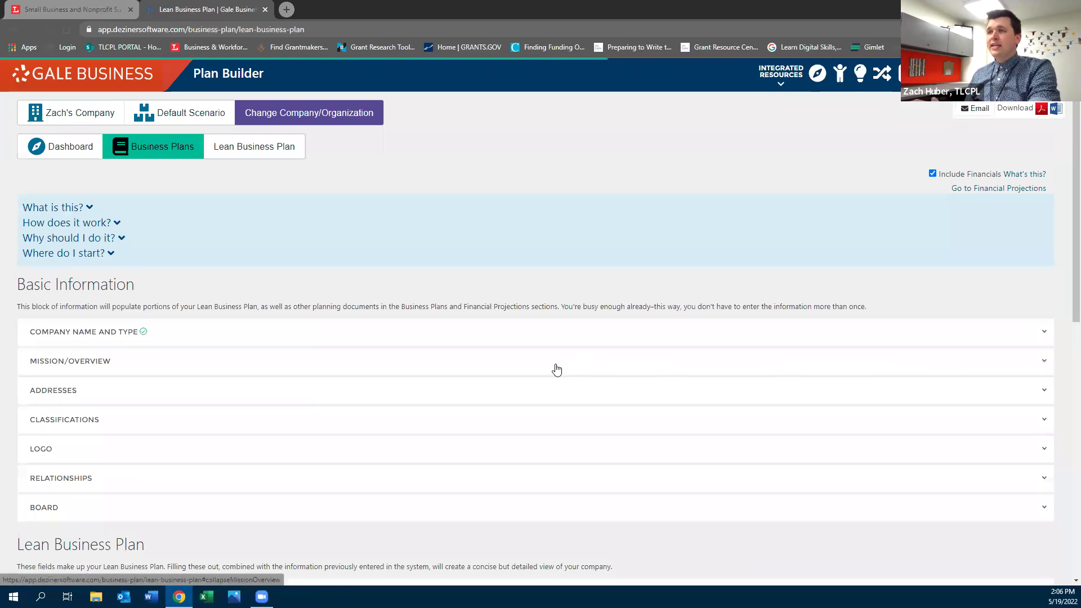
Expand the Marketing, Sales & Promotion section, select its guidance paragraph, and click into its editor
scroll(549, 372, down, 3)
scroll(546, 372, down, 1)
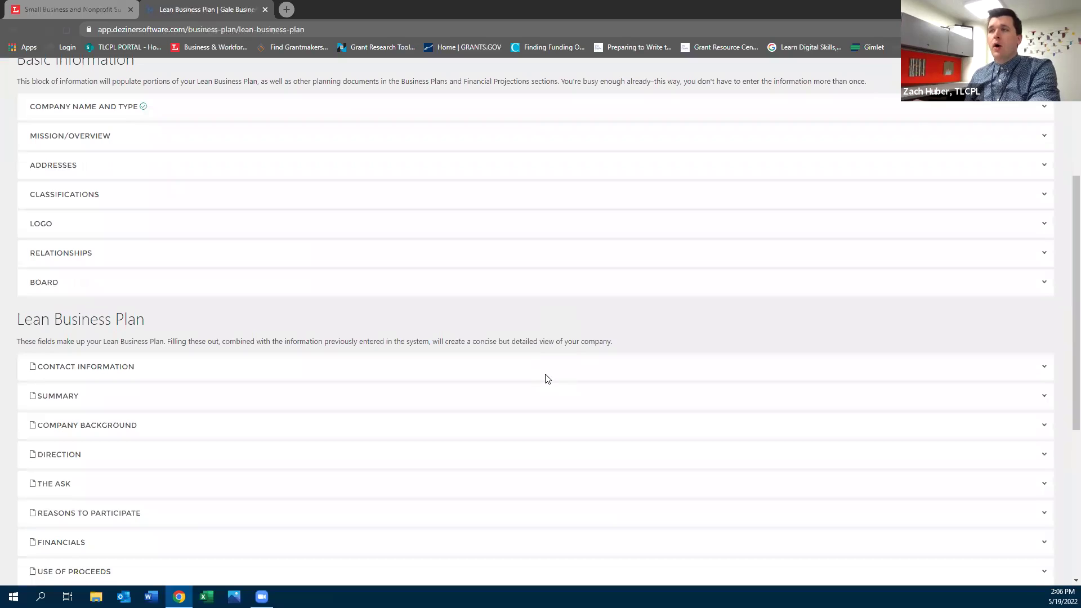
scroll(542, 387, down, 2)
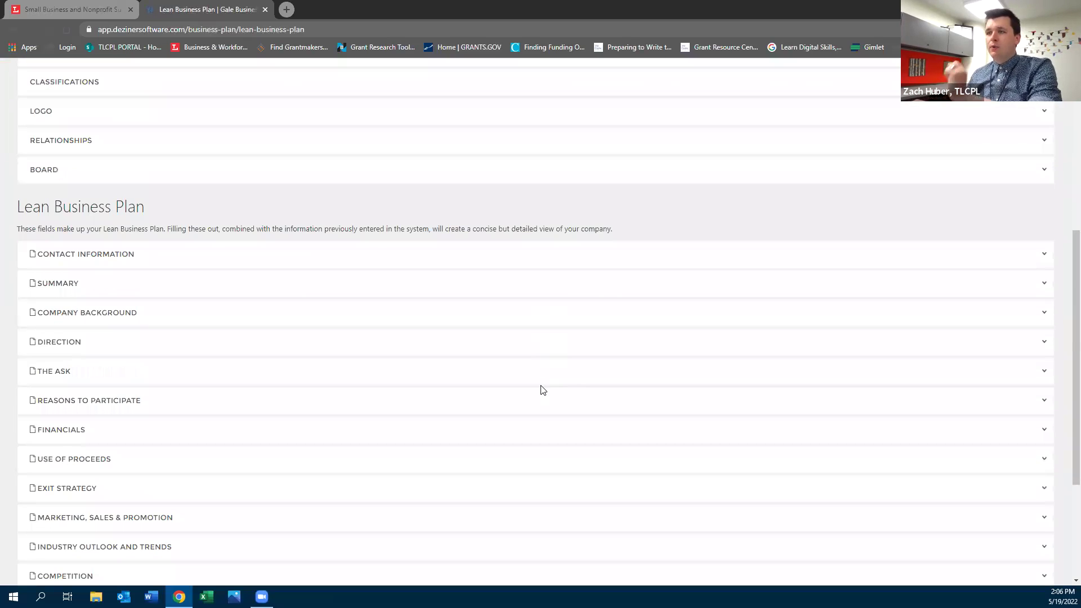
scroll(543, 385, down, 2)
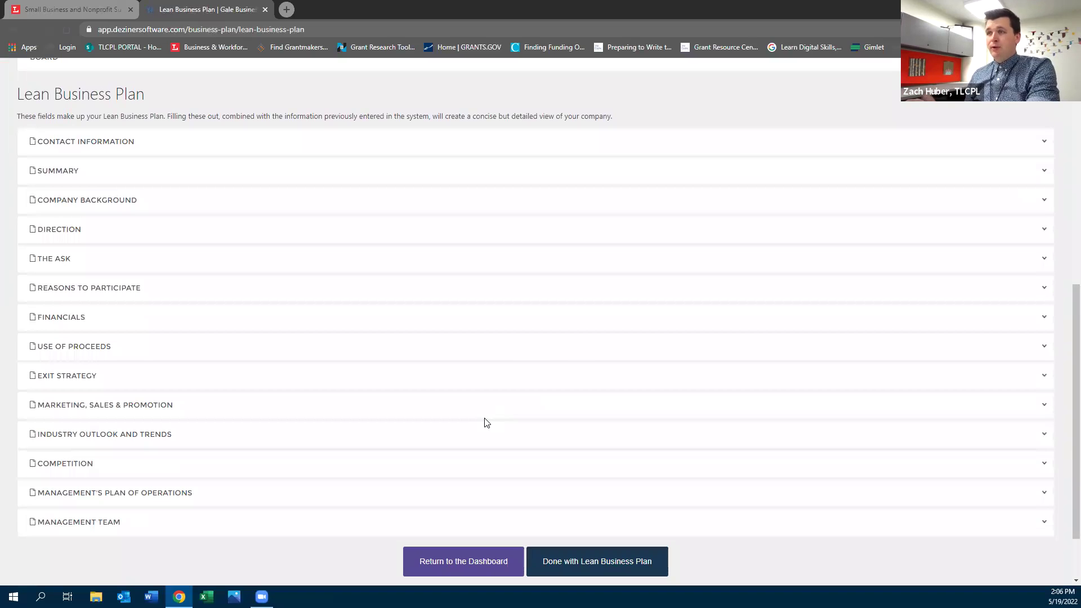
scroll(493, 413, up, 2)
scroll(493, 417, up, 5)
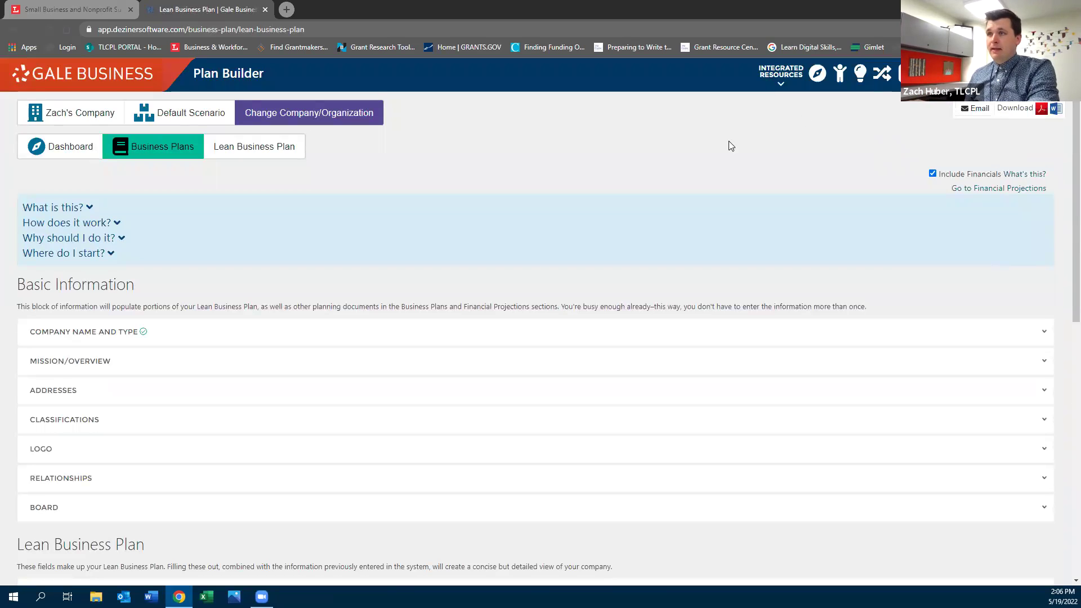
scroll(432, 357, down, 5)
scroll(426, 370, down, 3)
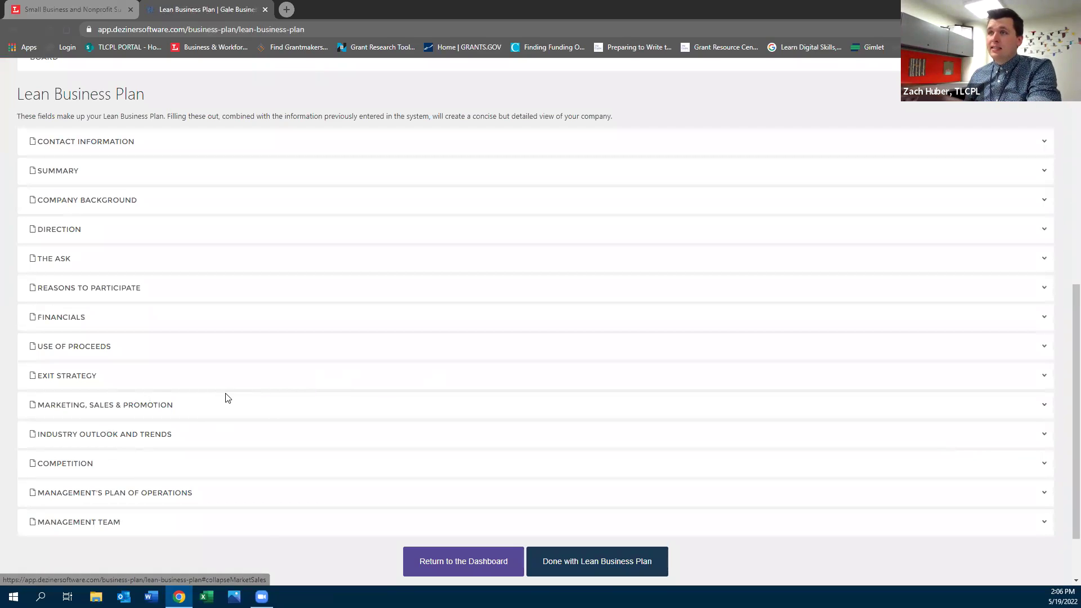
click(119, 406)
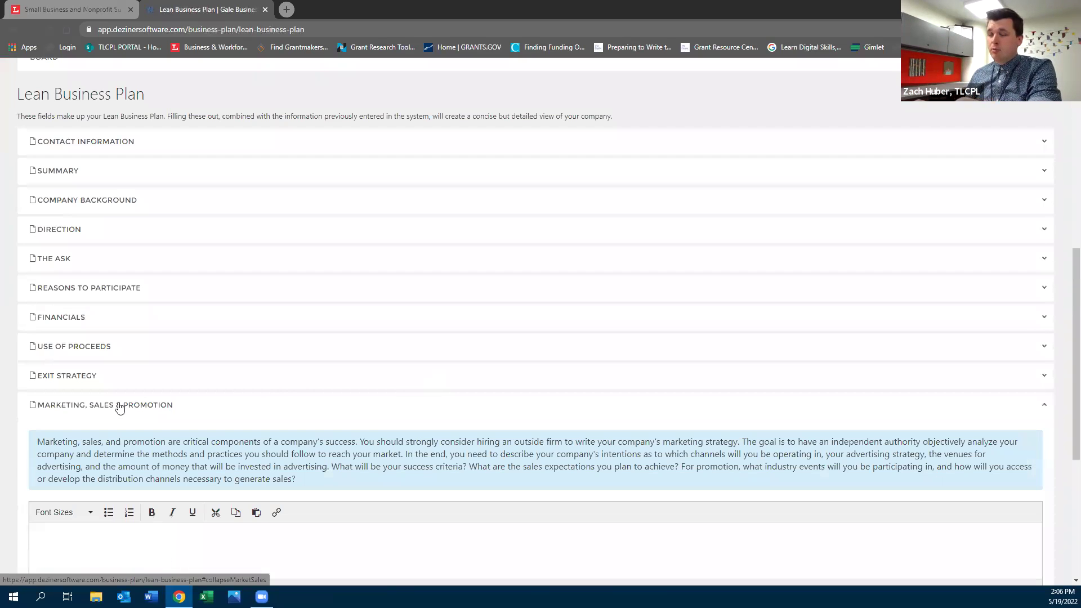
scroll(112, 361, down, 4)
drag(36, 214, 321, 251)
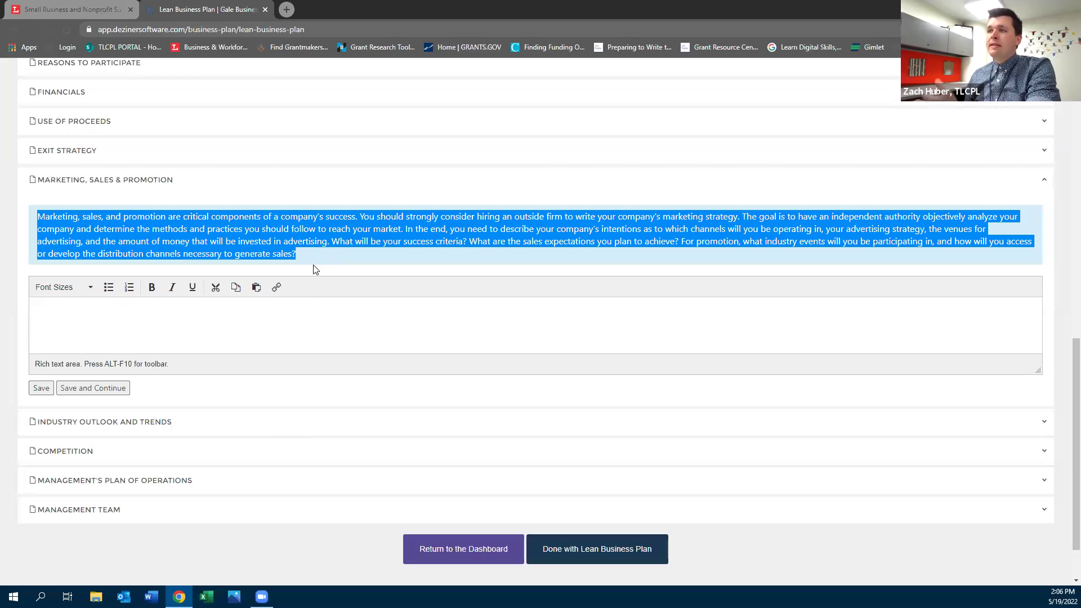
click(187, 316)
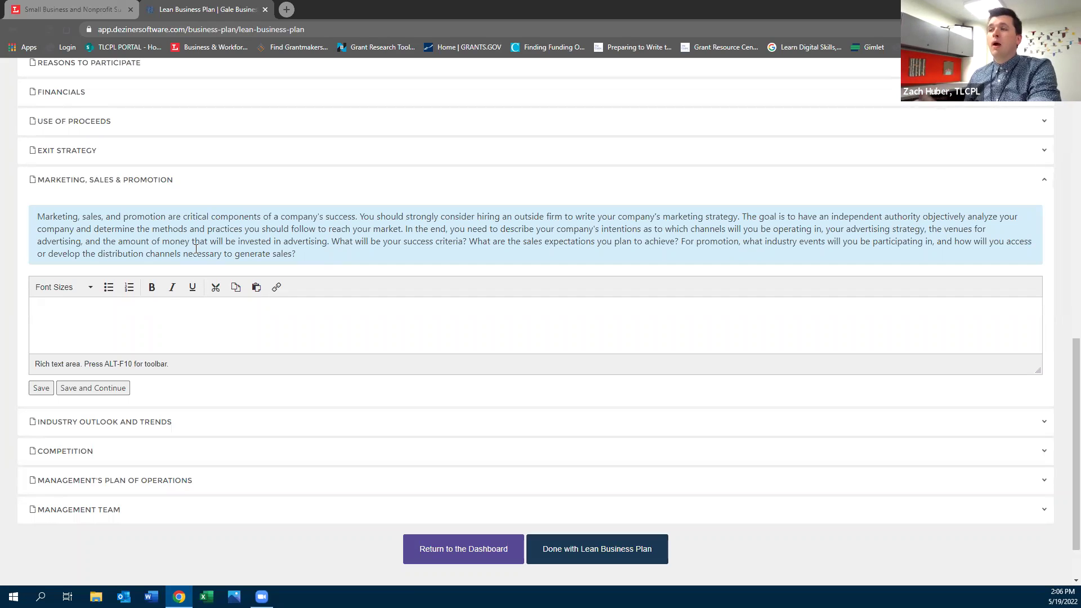
Open the Industry Outlook and Trends and Competition sections, then return to the dashboard
click(102, 421)
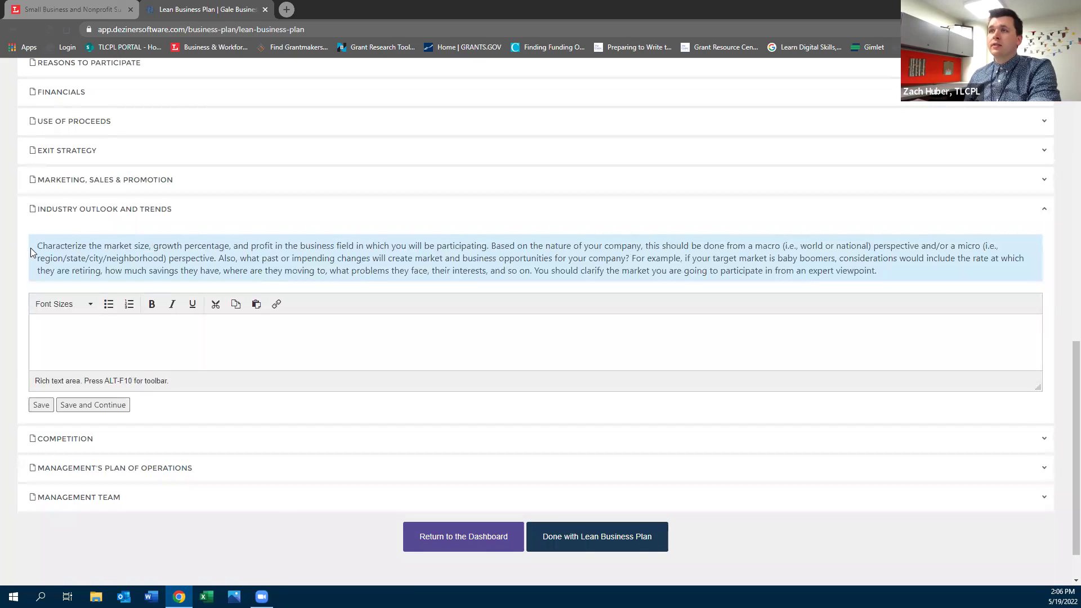
drag(43, 246, 881, 282)
click(110, 446)
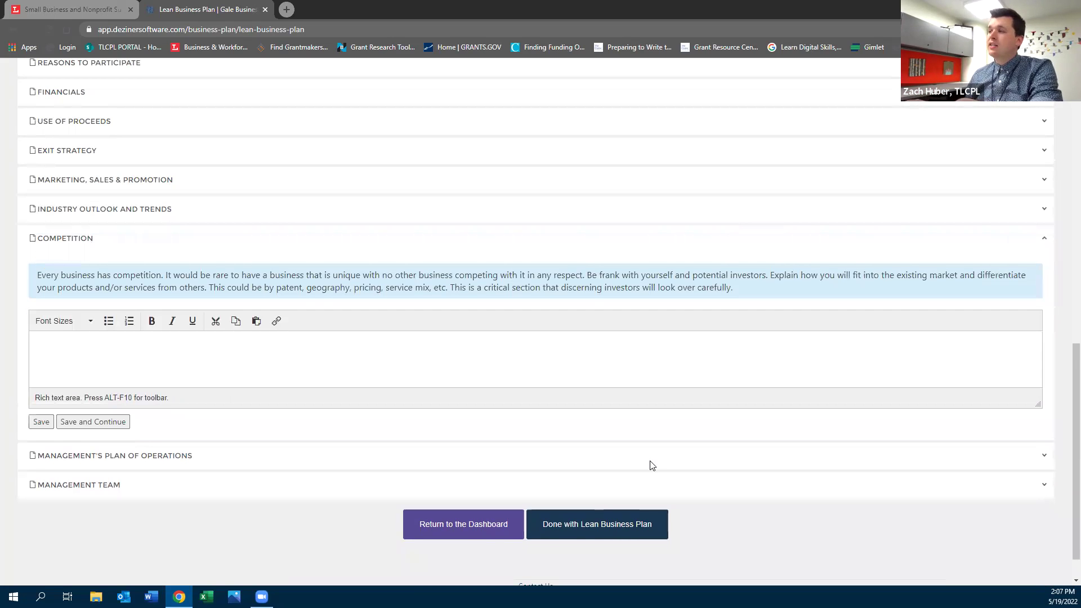
scroll(741, 473, down, 1)
scroll(750, 475, up, 7)
scroll(751, 474, up, 5)
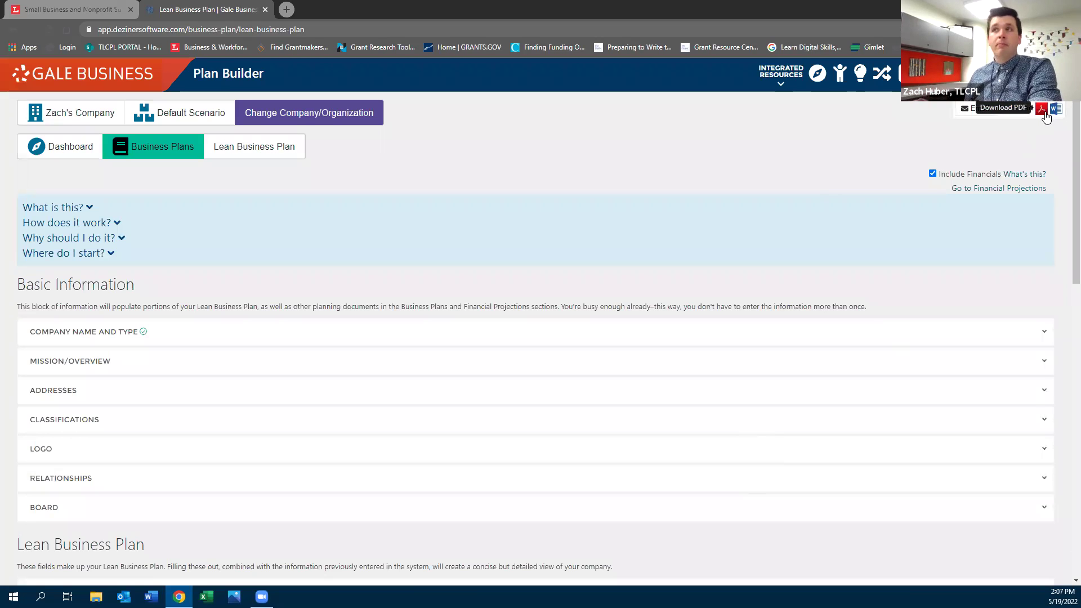
click(13, 30)
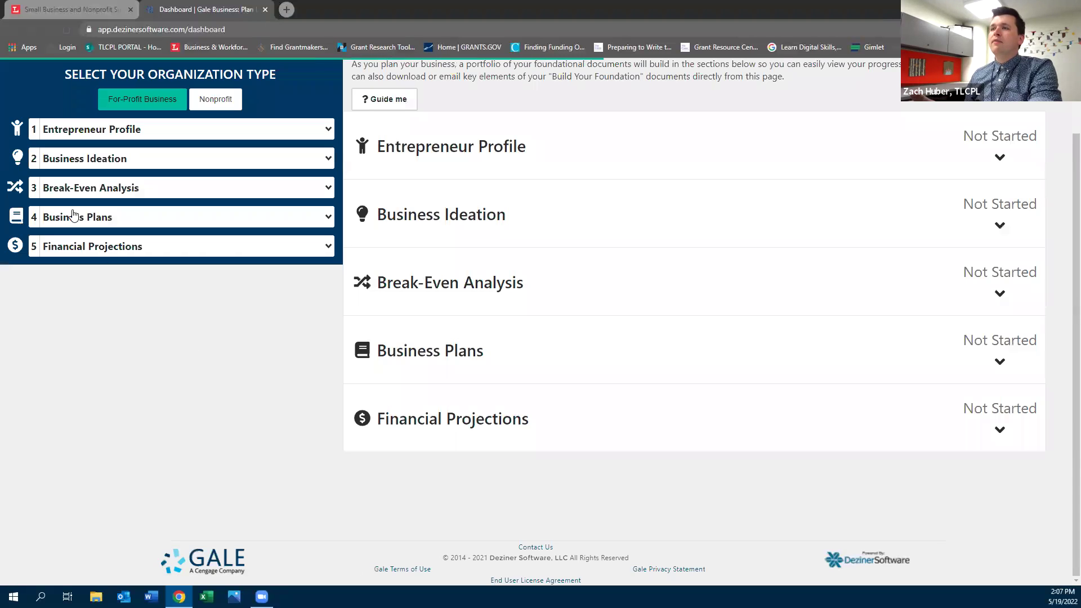
Browse the Business Plans Resources page, then switch the dashboard's organization type to Nonprofit
click(73, 216)
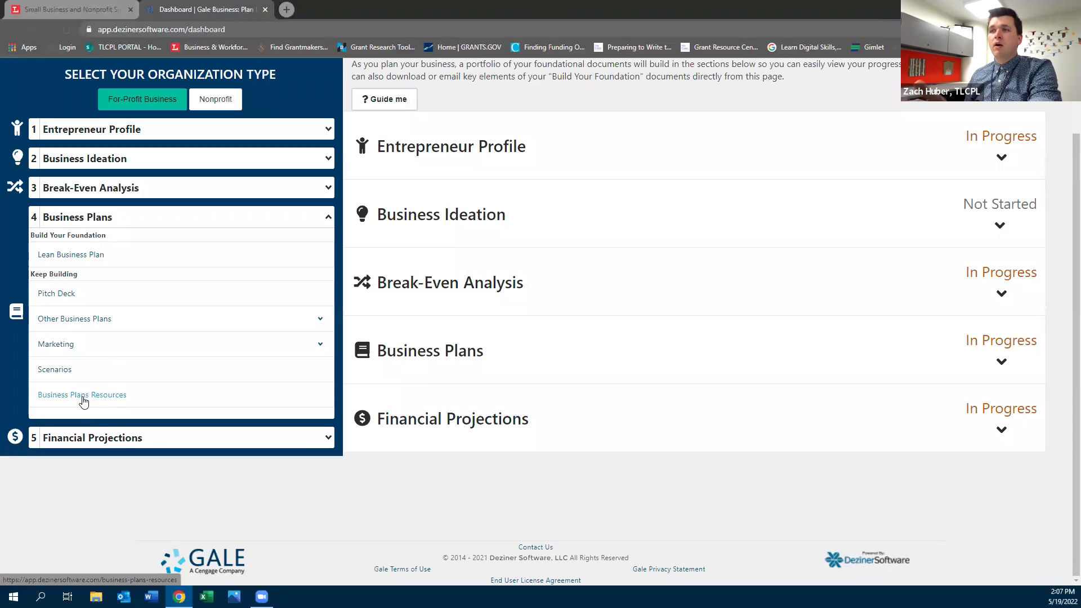
click(83, 396)
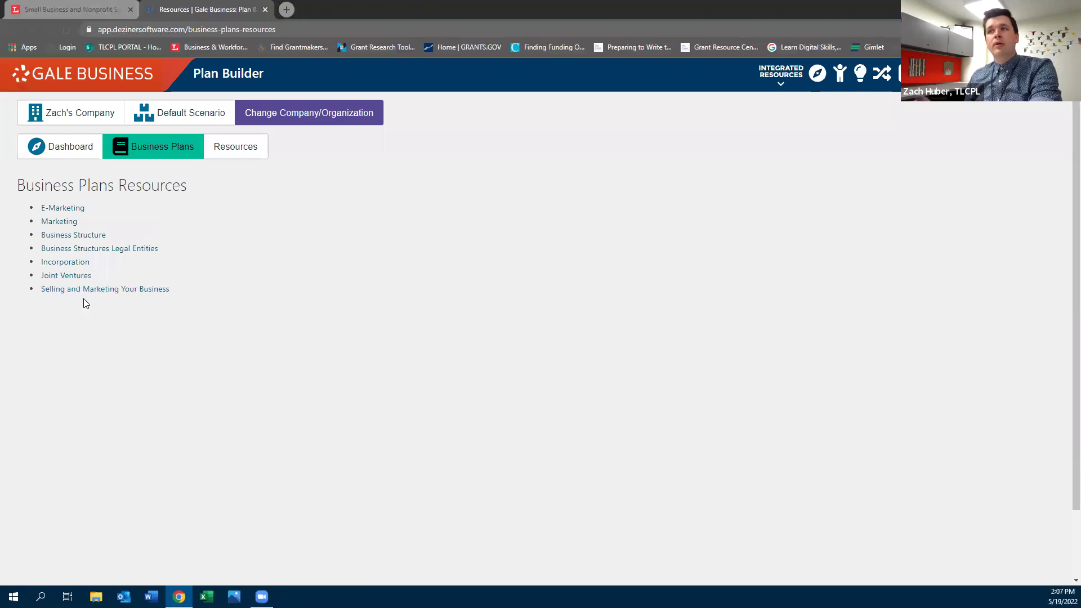
click(13, 31)
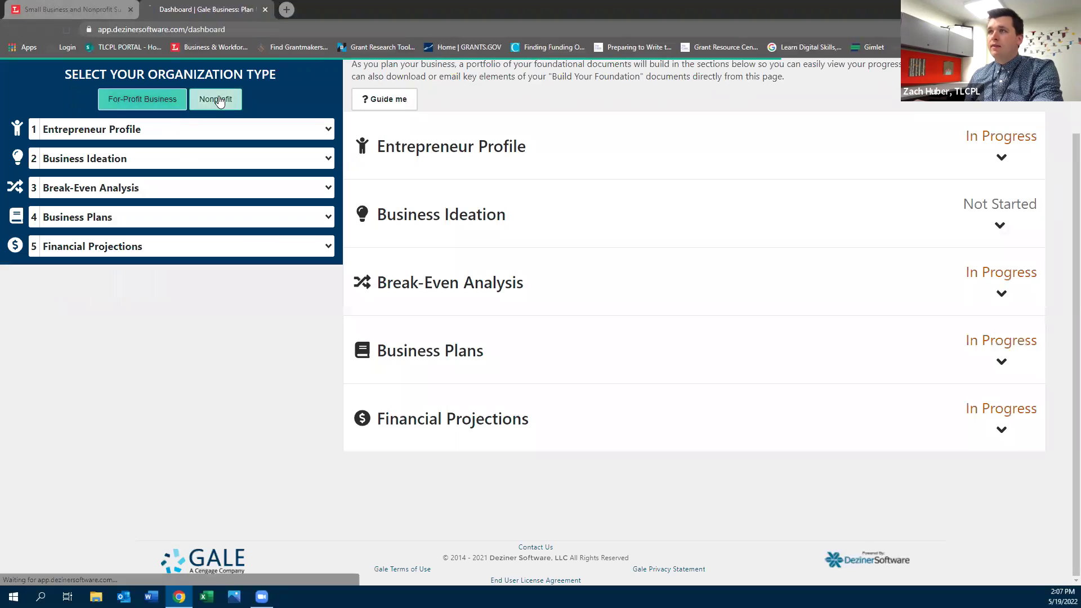
click(219, 101)
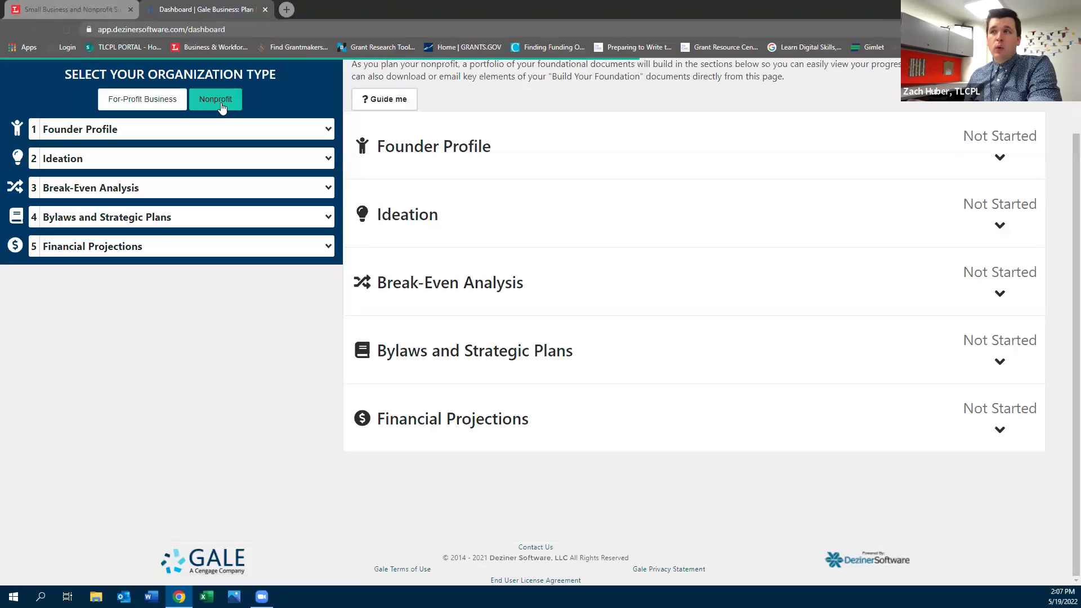
Expand Bylaws and Strategic Plans and Fundraising, view the Donations page, and return to the dashboard
click(150, 219)
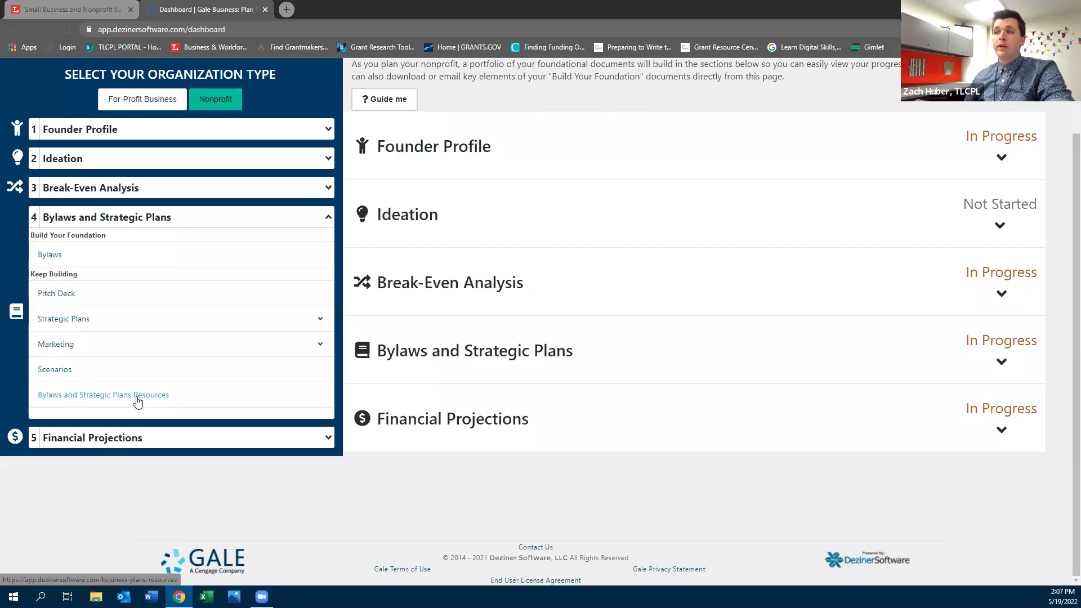
click(136, 440)
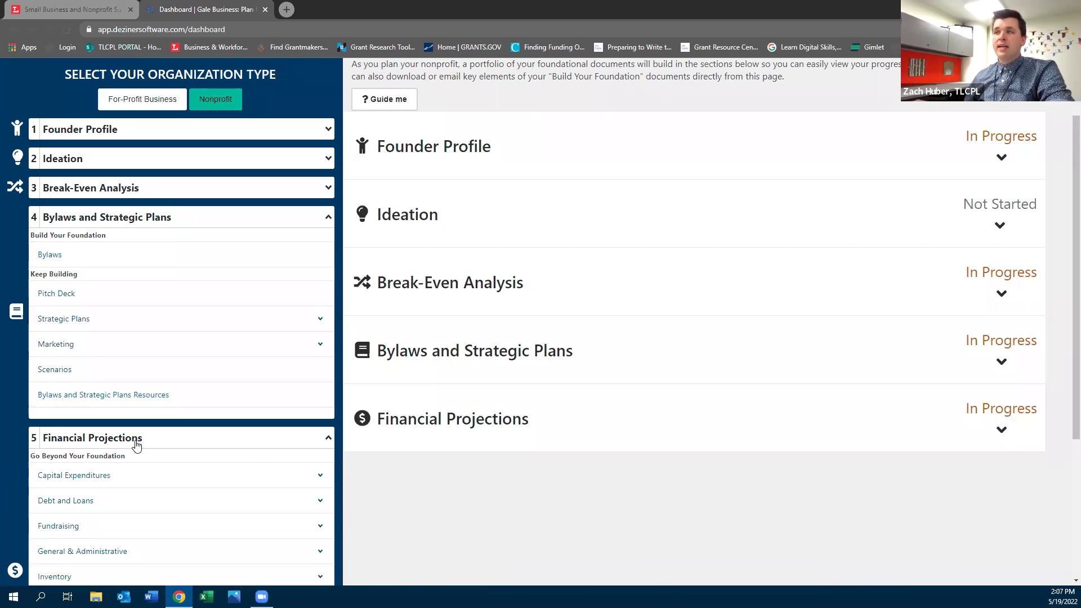
scroll(136, 445, down, 2)
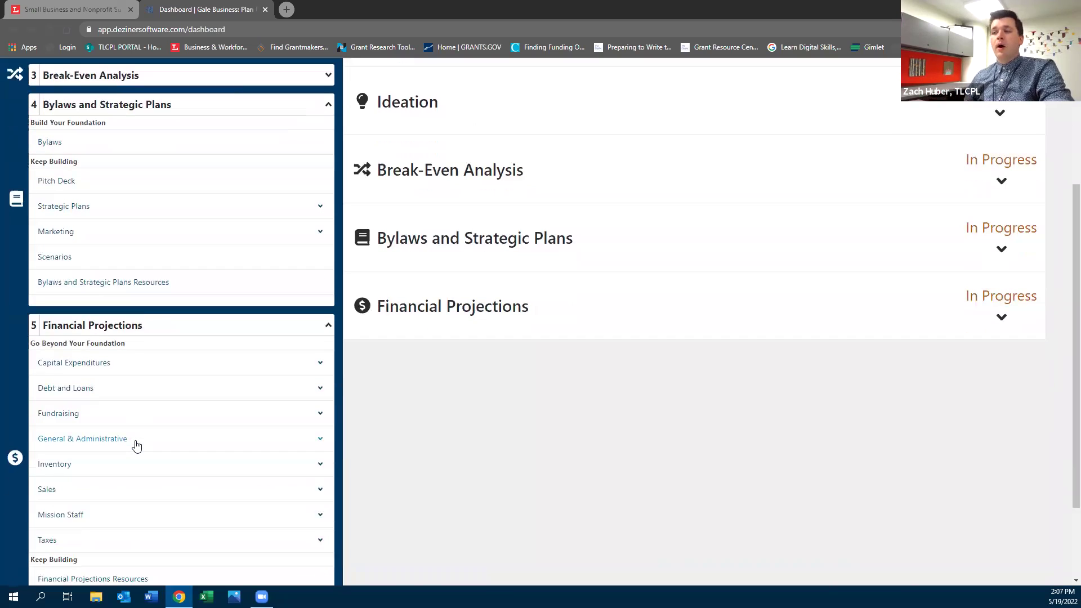
click(50, 417)
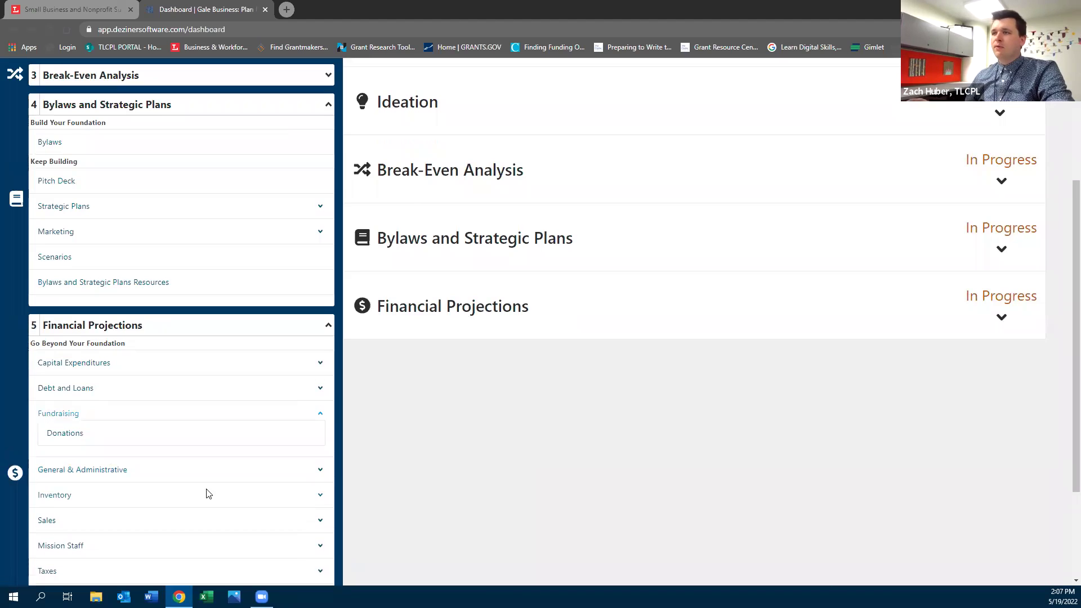
click(57, 435)
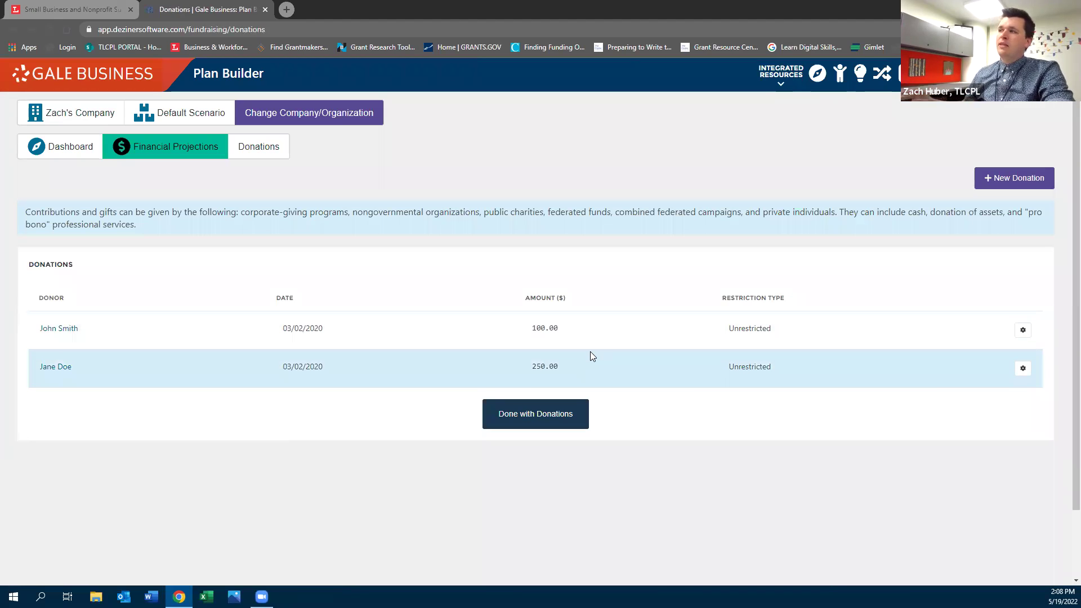
click(11, 30)
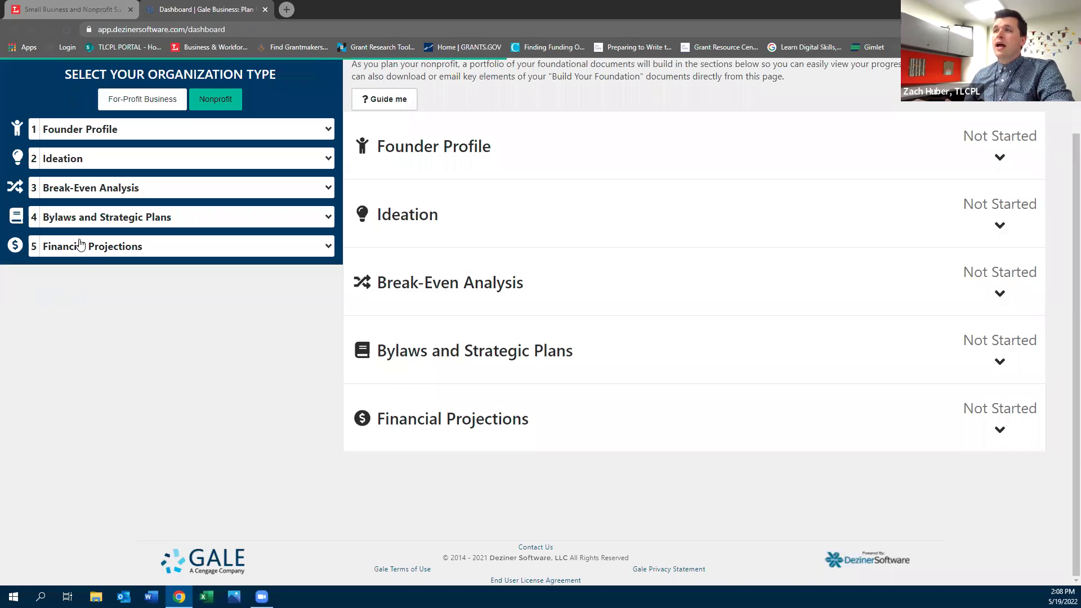
Expand Financial Projections > Capital Expenditures to show its items
click(80, 246)
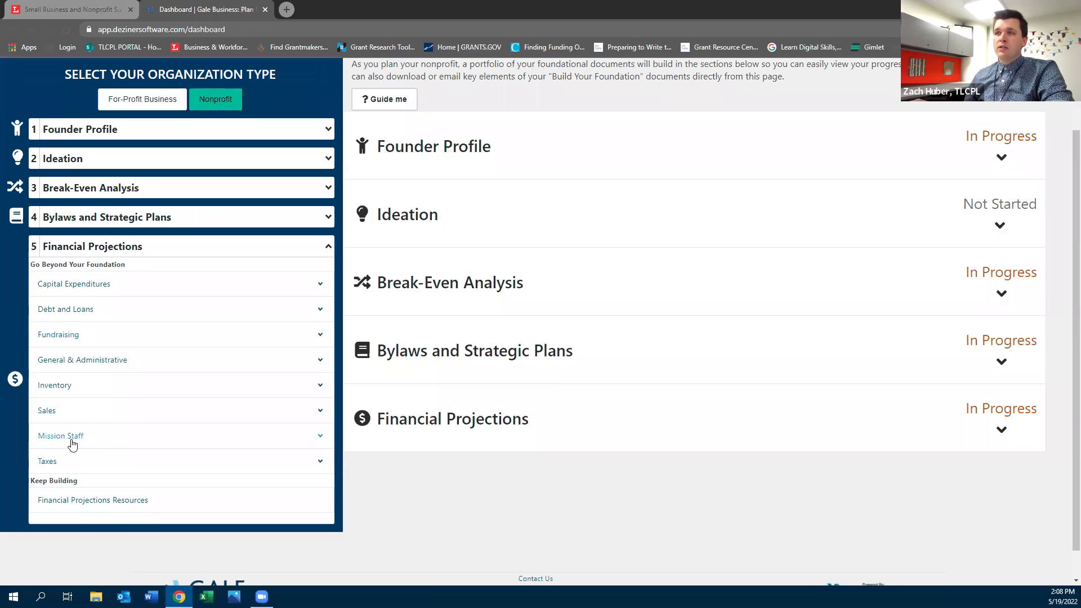
click(94, 285)
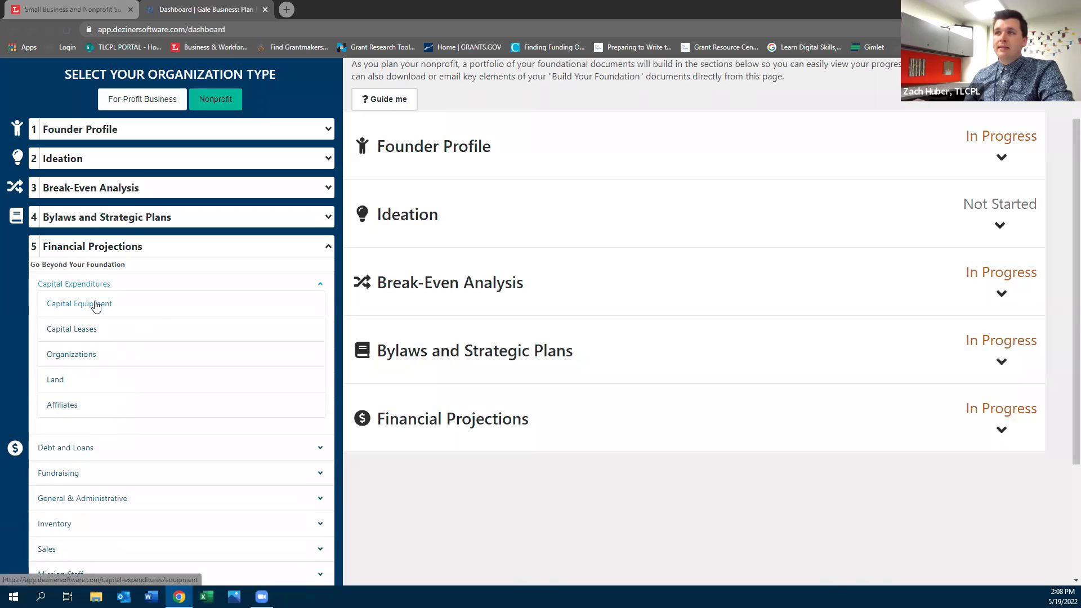
scroll(120, 436, down, 1)
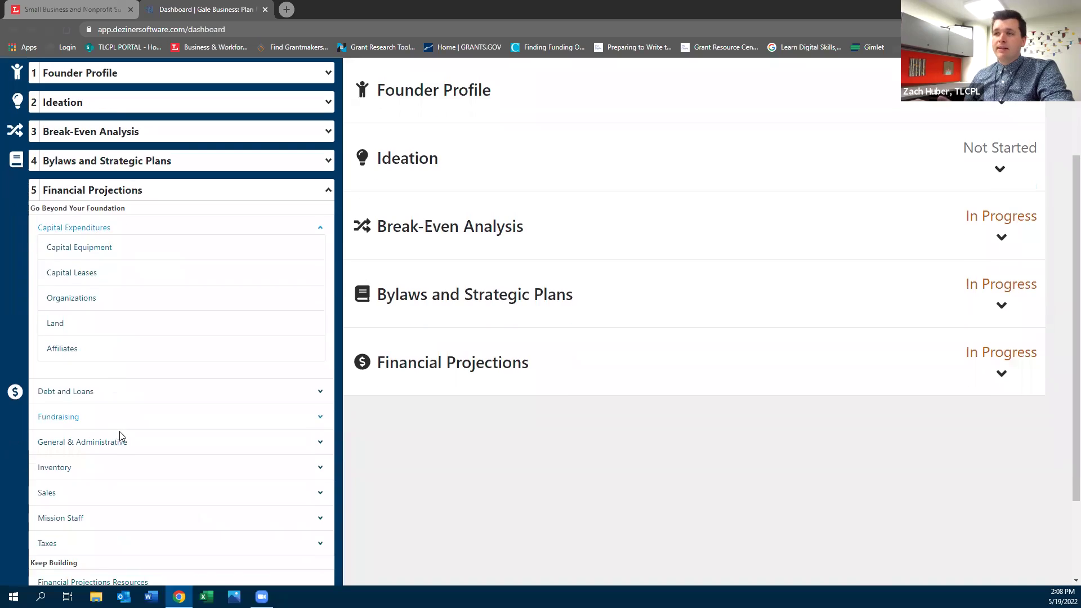
scroll(126, 431, down, 1)
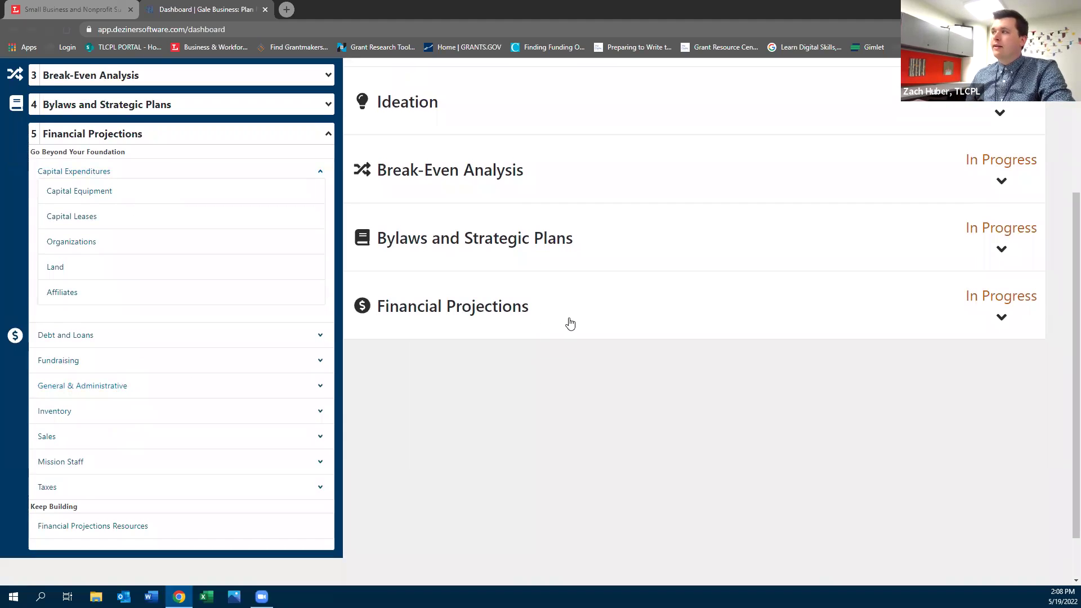
scroll(570, 323, up, 3)
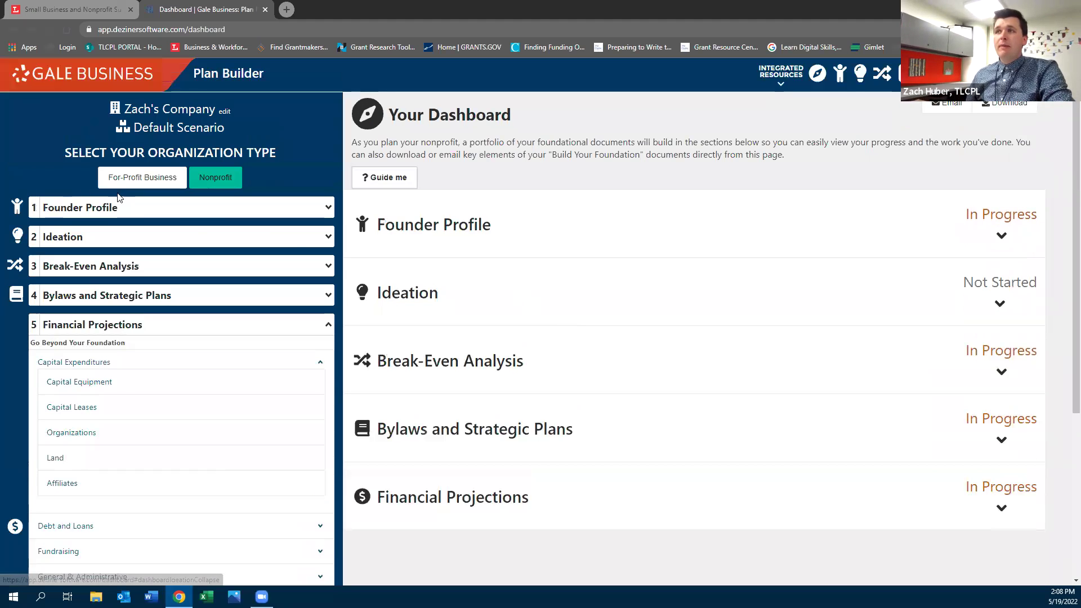
Switch the dashboard to For-Profit Business and expand Business Plans to show the Marketing plan options
click(235, 184)
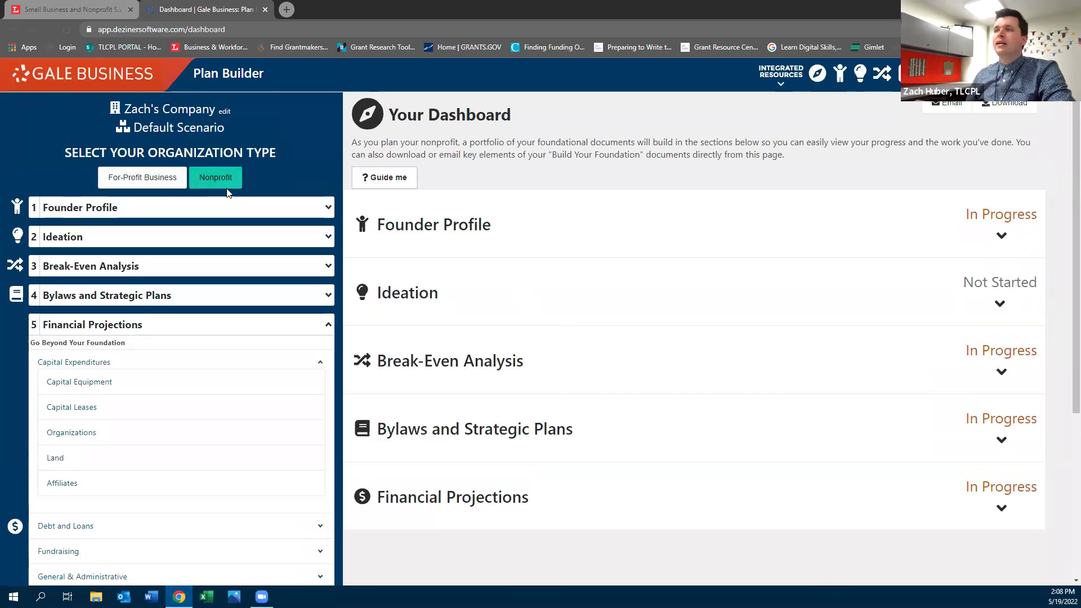
click(142, 180)
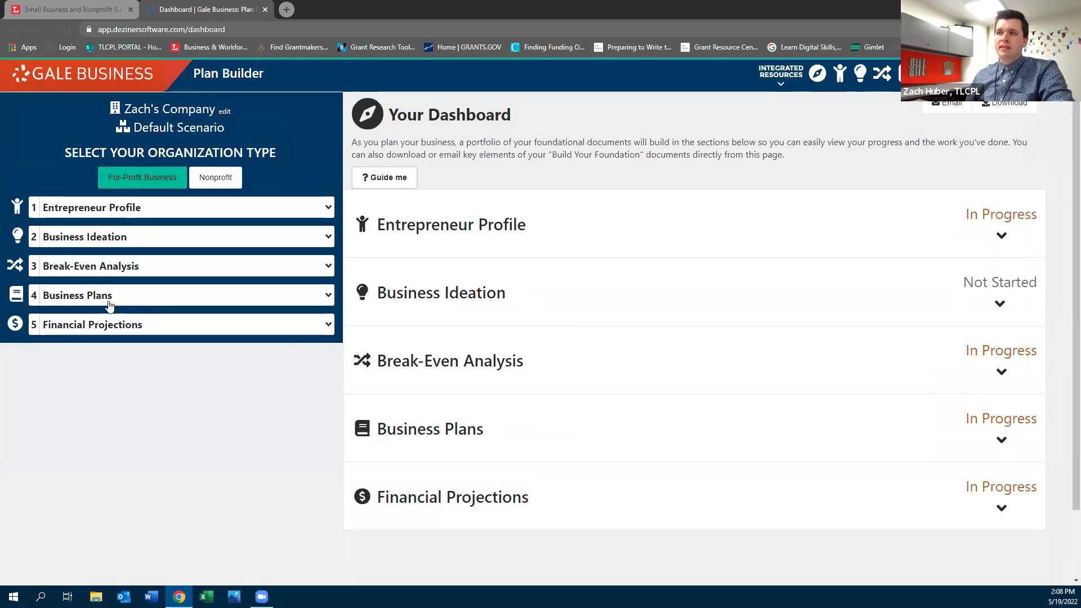
click(105, 295)
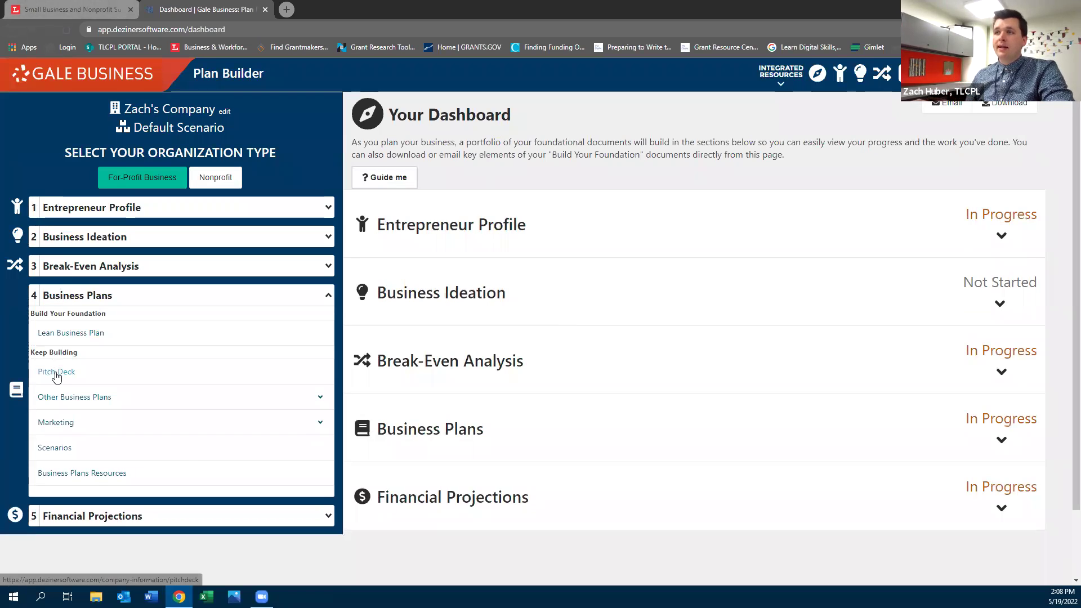
click(149, 424)
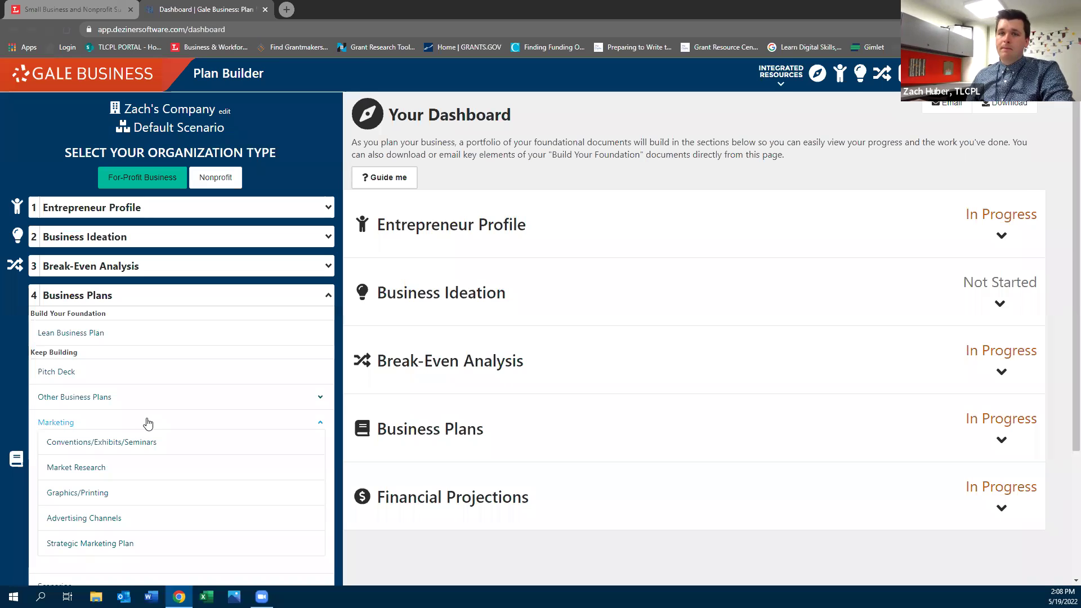
scroll(145, 421, down, 1)
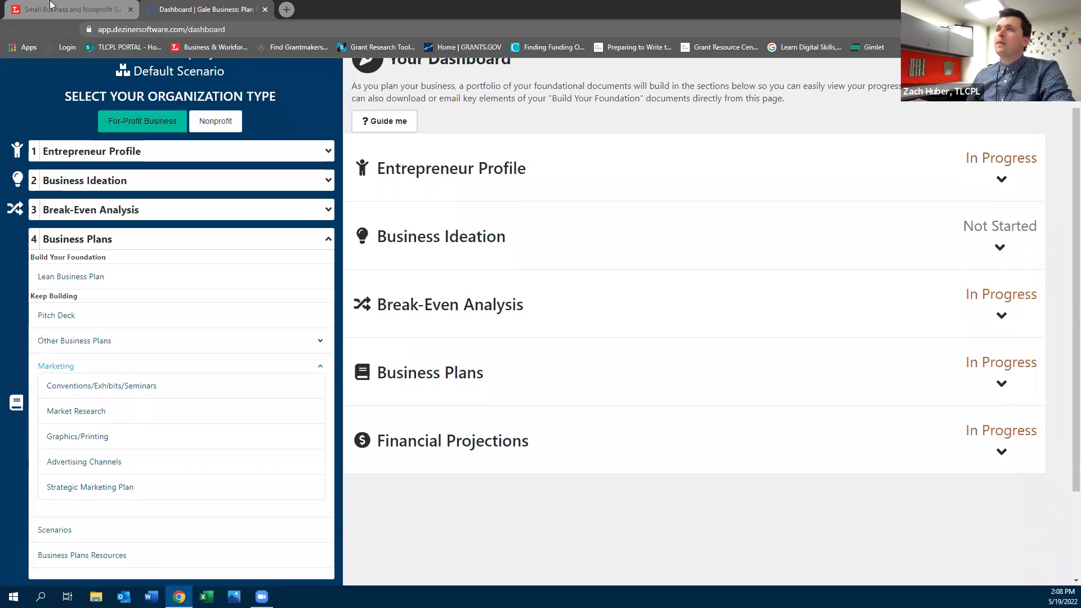
Close the Plan Builder tab and launch Small Business Reference Center from the library's ACCESS NOW link
click(265, 10)
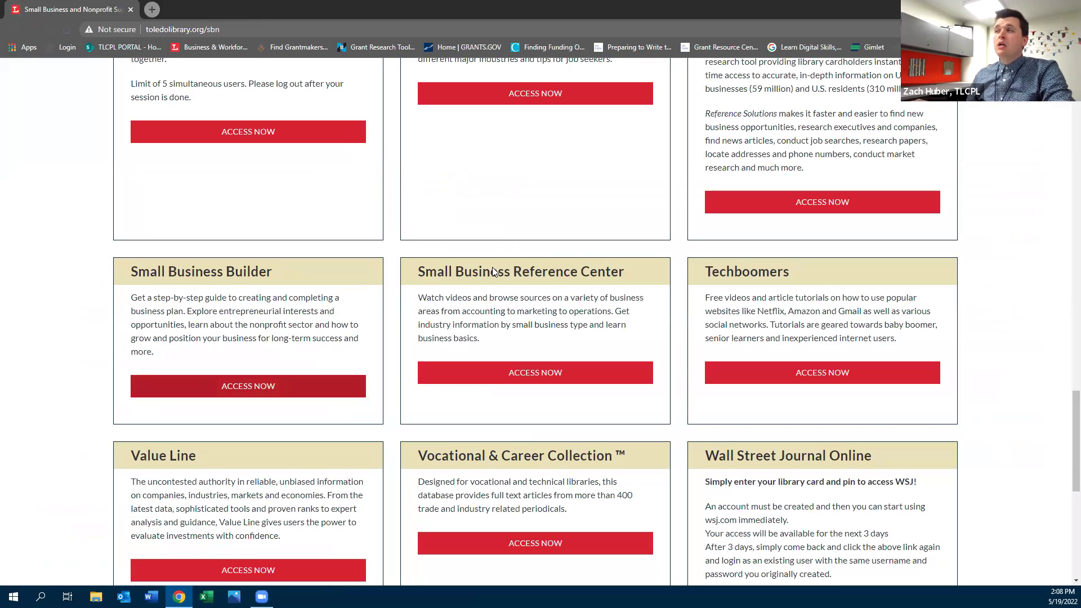
click(533, 381)
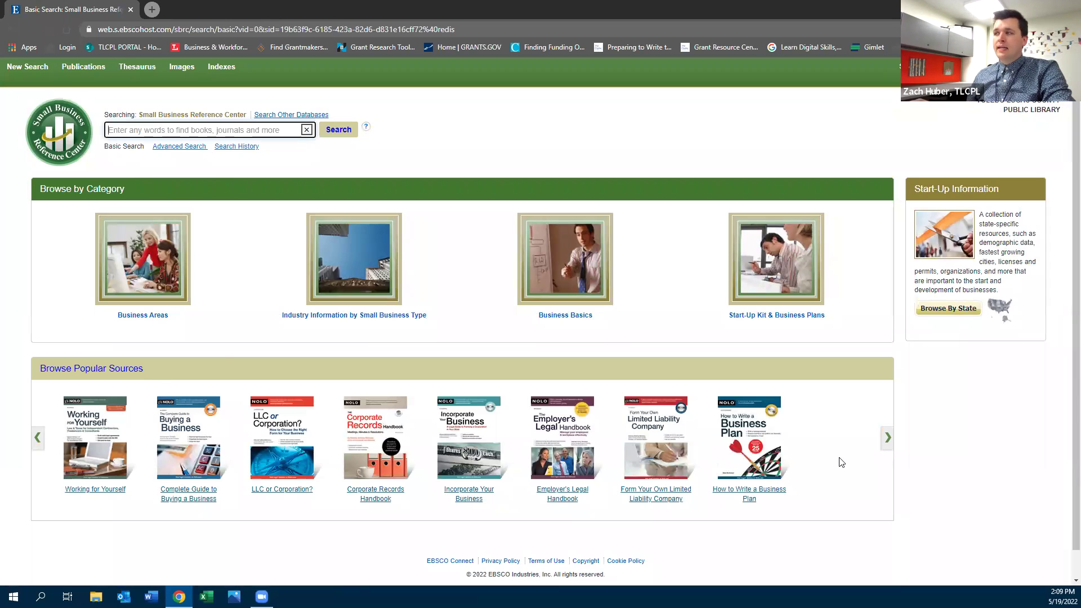
Page through the popular sources, open the small-business legal forms book, then return home
click(887, 438)
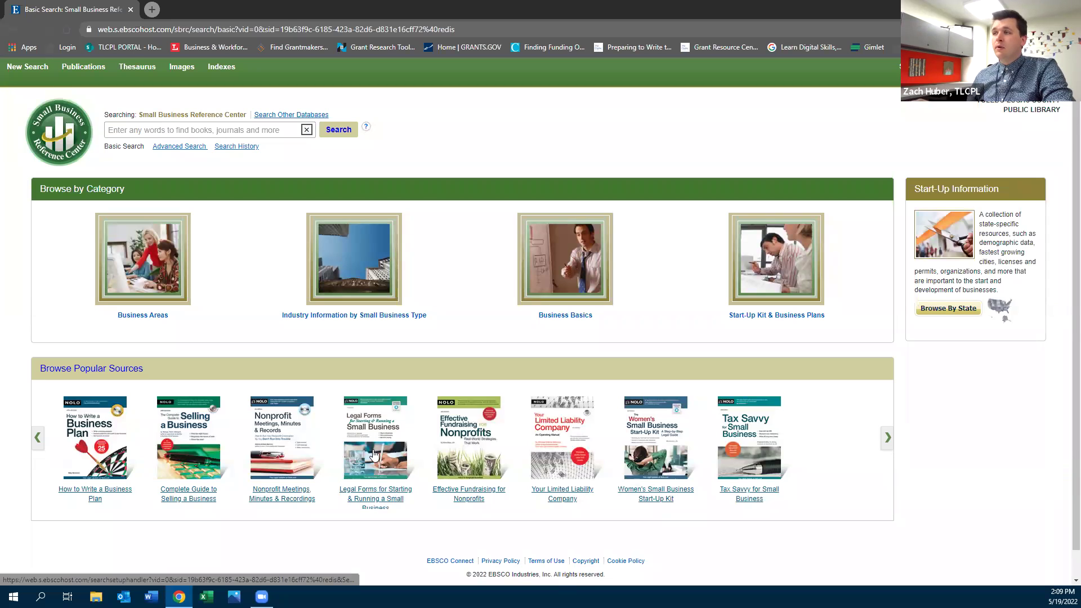
click(369, 492)
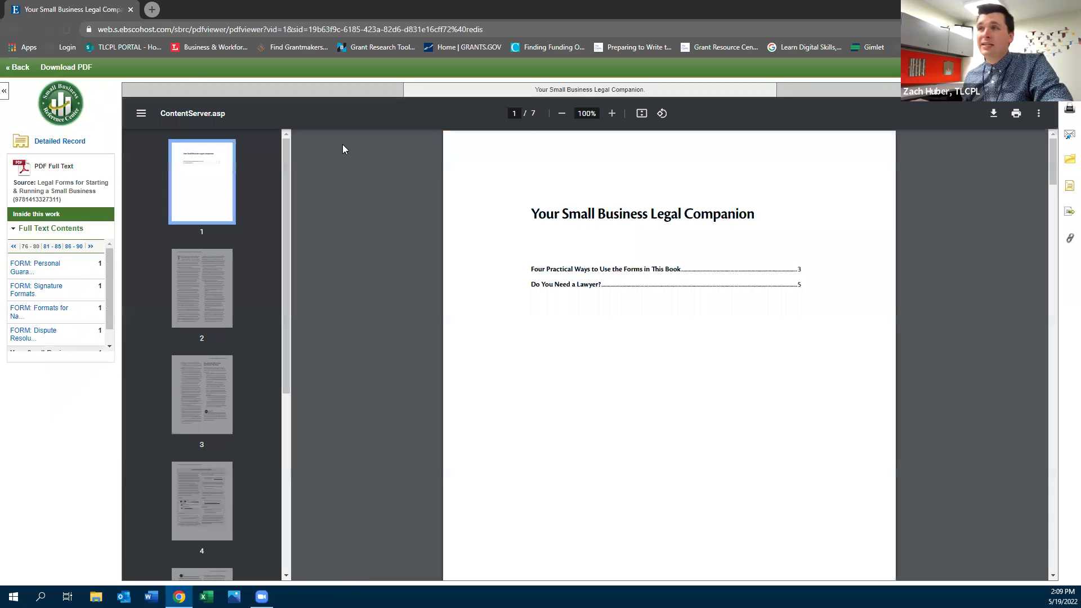
click(13, 29)
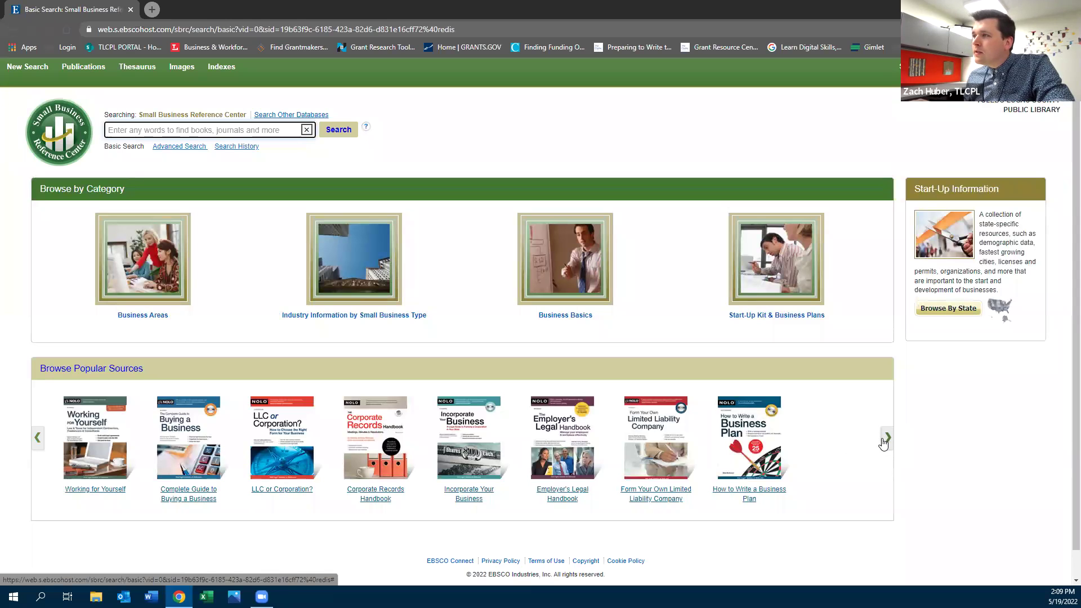
Read the Employer's Legal Handbook's Chapter 1: Hiring PDF, then go back to the database home page
click(560, 459)
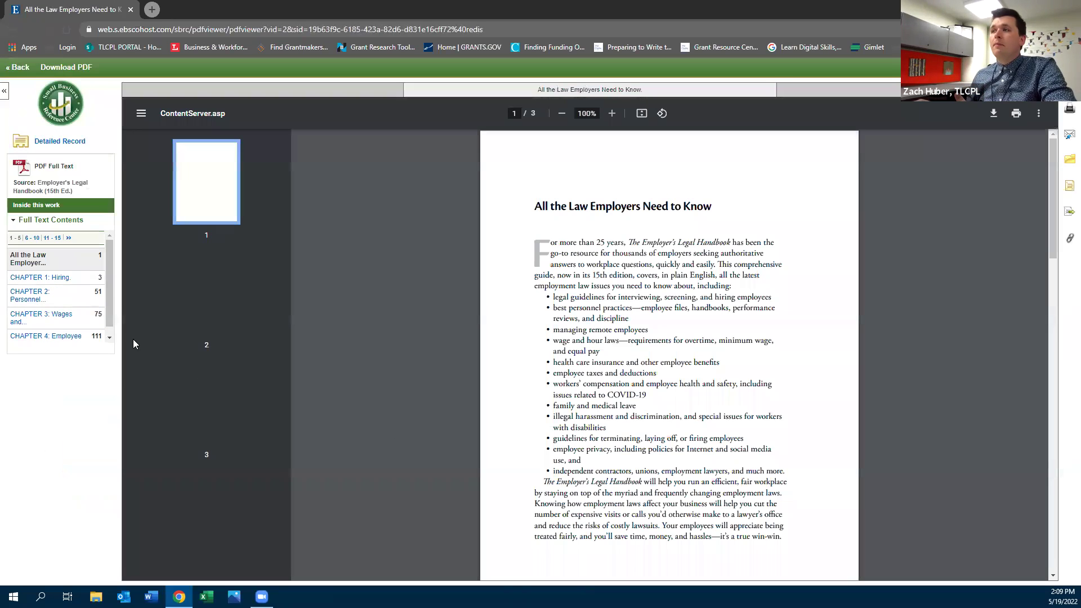
click(45, 281)
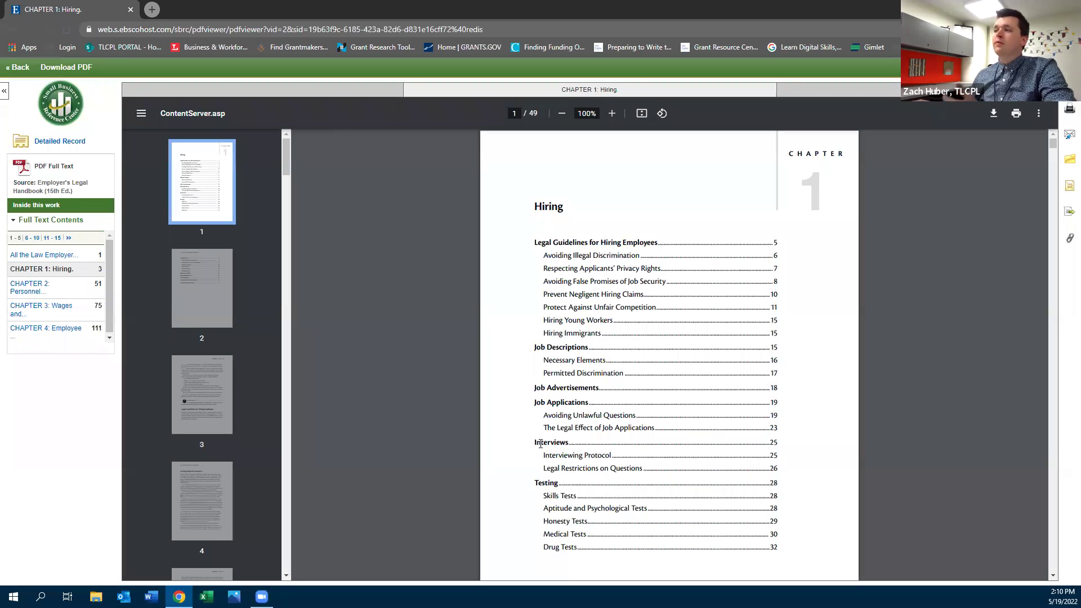
scroll(539, 443, down, 3)
scroll(586, 445, down, 2)
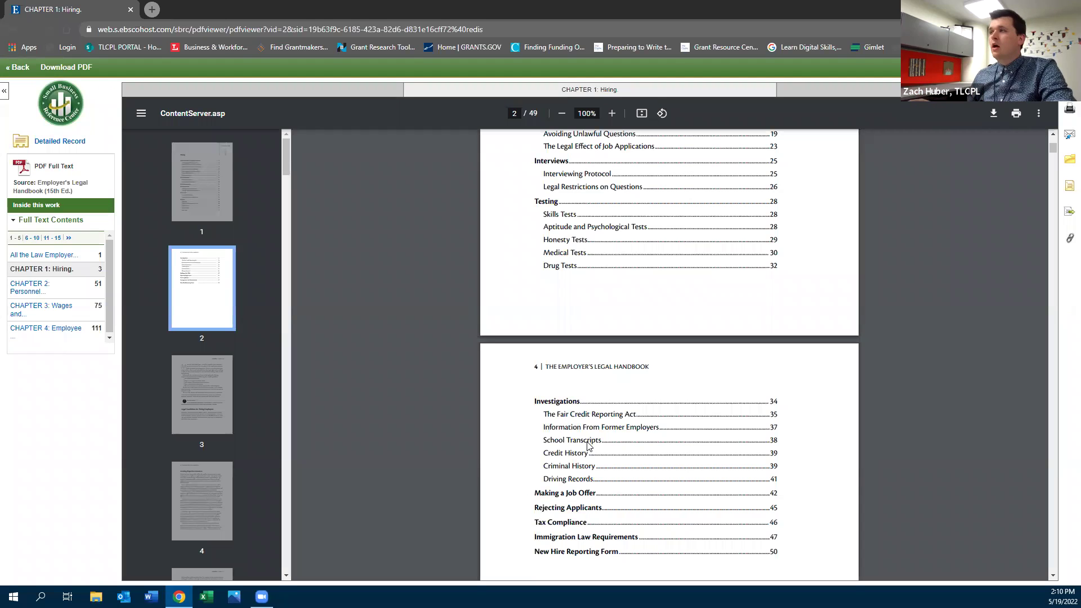
click(13, 30)
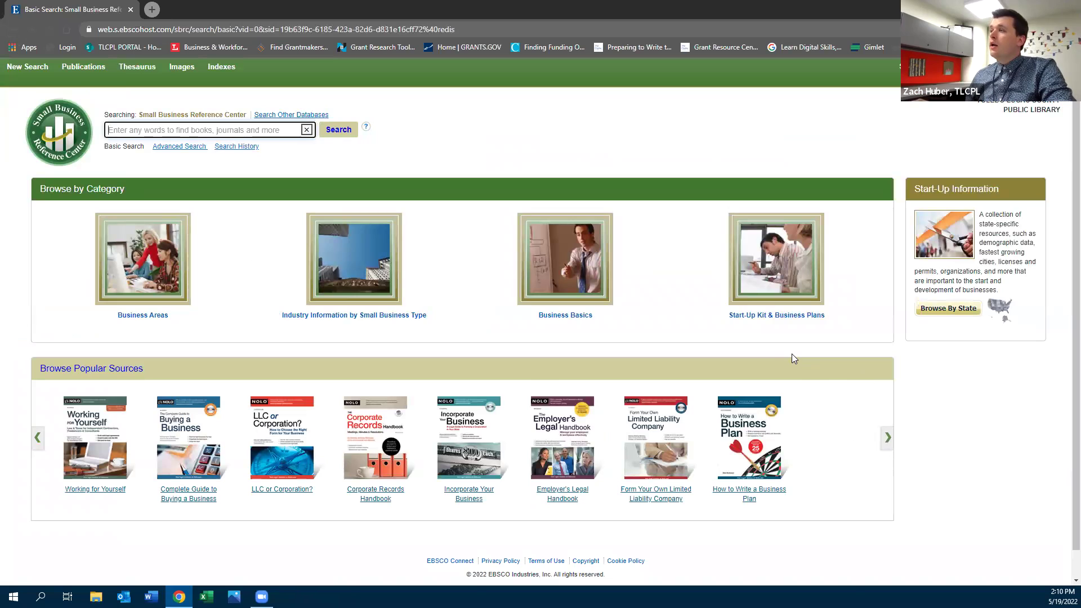
List the 37 Small Business Start-Up Kit forms and download the Billable Rate Worksheet as 144700222.xls
click(769, 318)
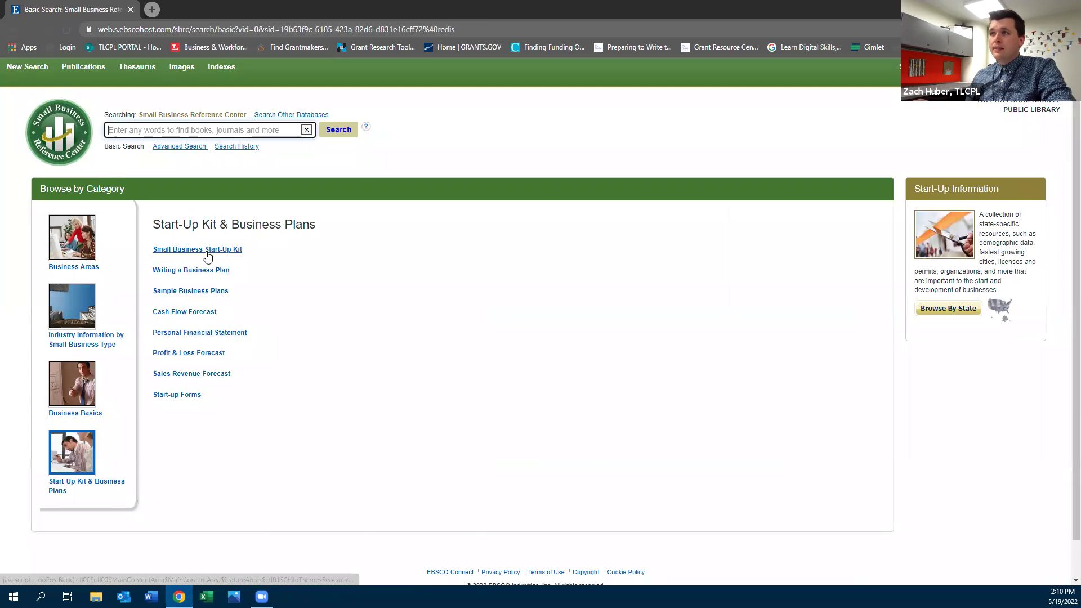
click(186, 254)
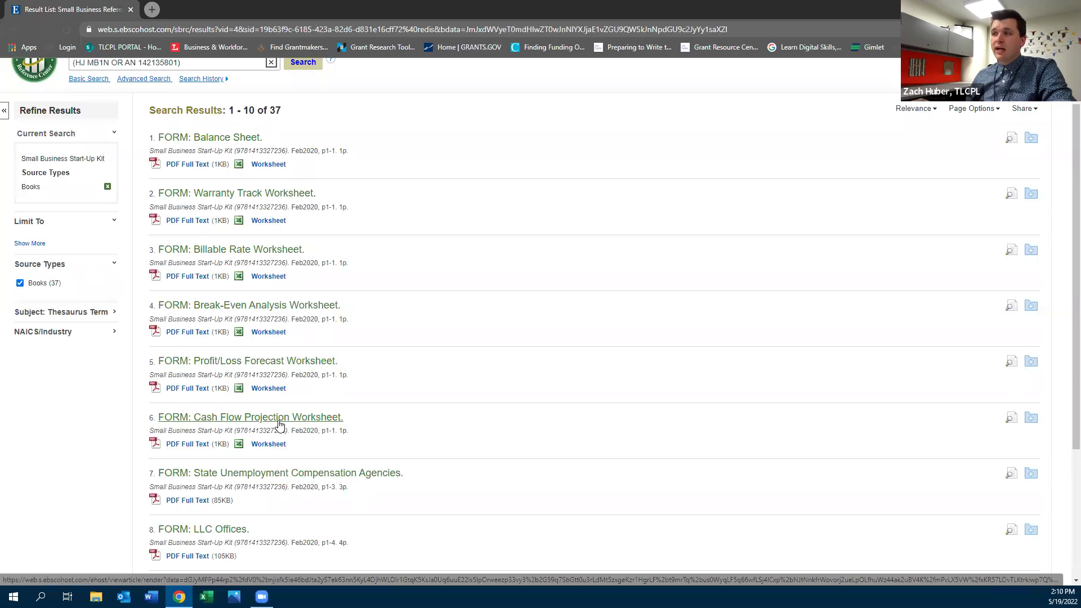
scroll(271, 450, down, 2)
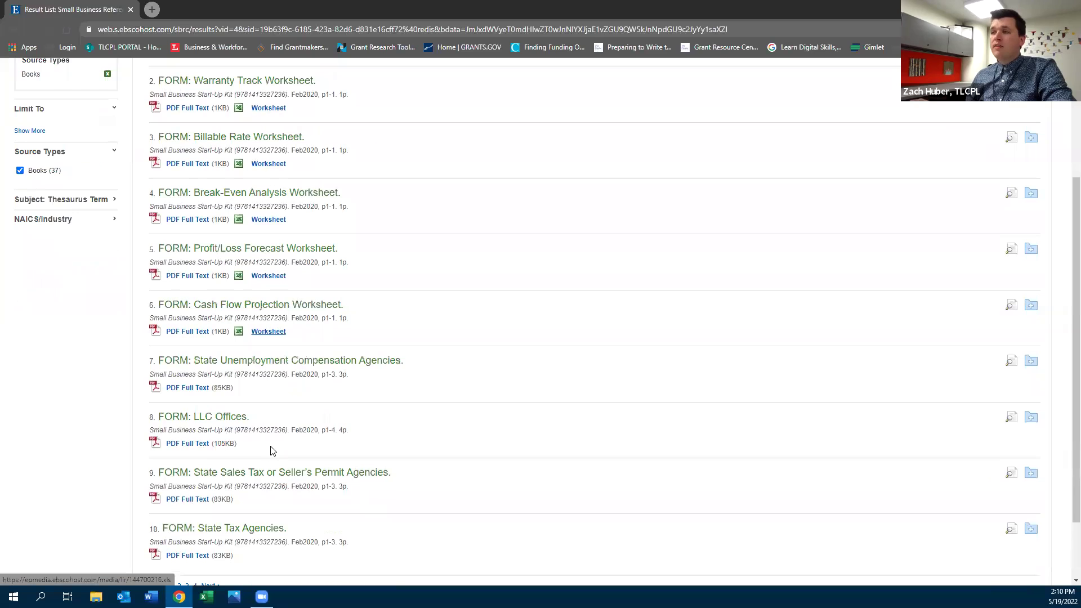
scroll(274, 450, up, 2)
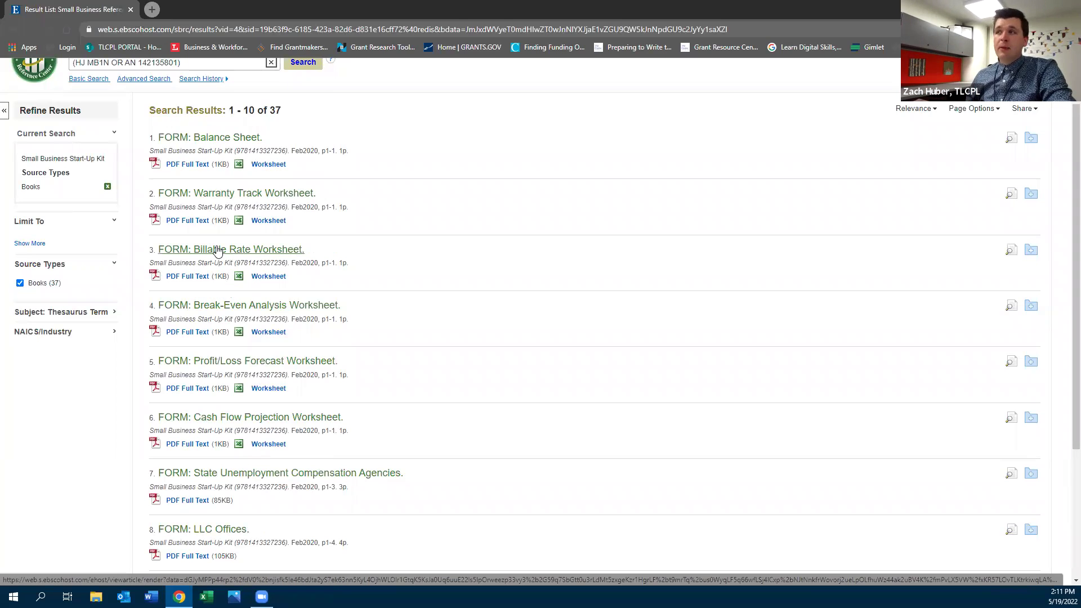
click(257, 276)
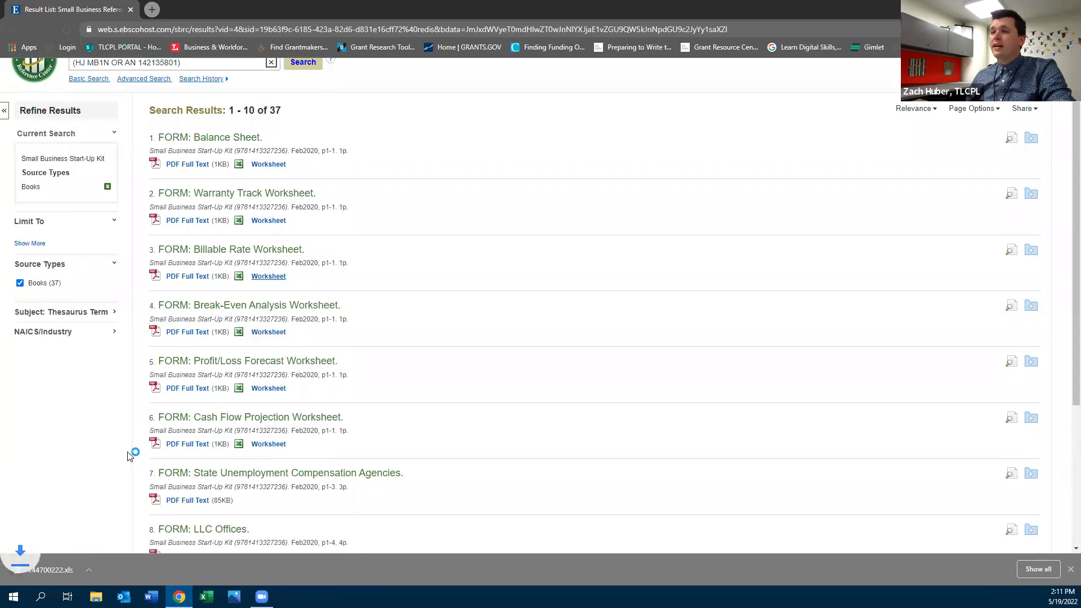
click(54, 566)
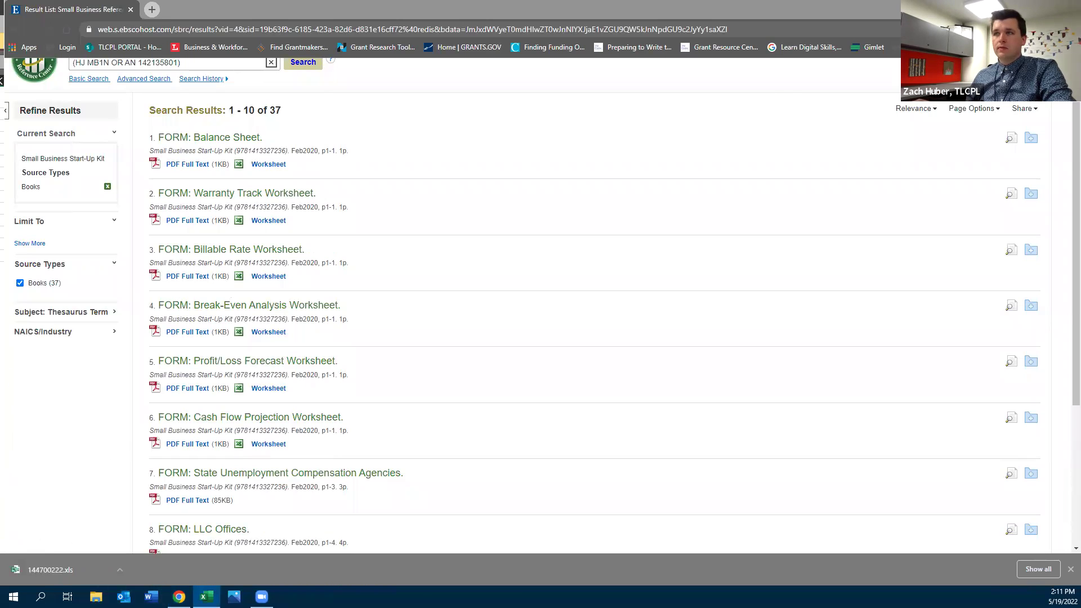
Maximize Excel, point out input cells F20 and F22 of the Billable Rate Worksheet, then close it
click(732, 66)
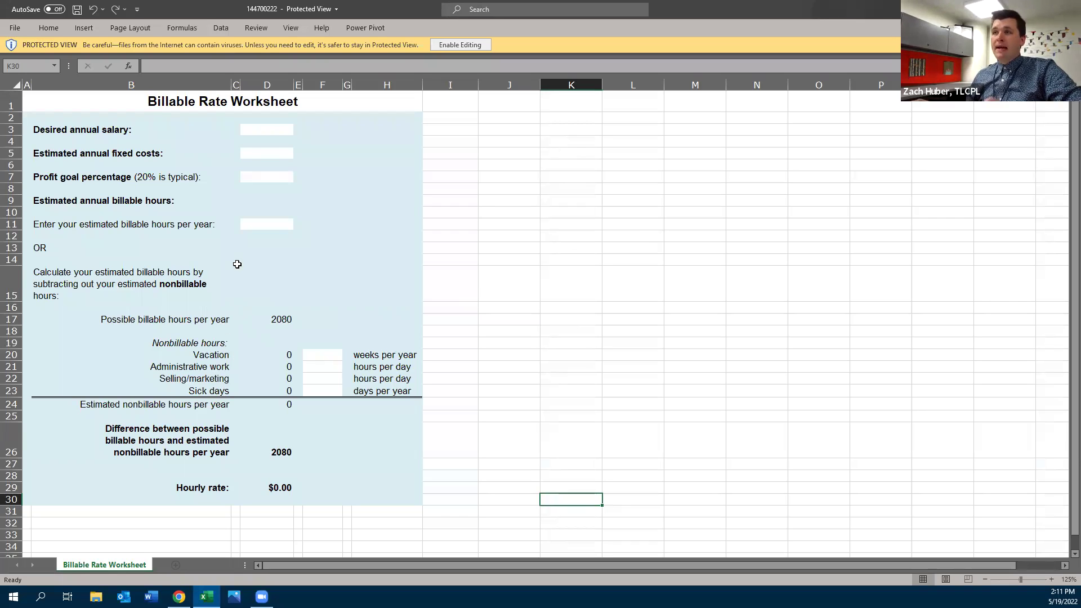
click(332, 355)
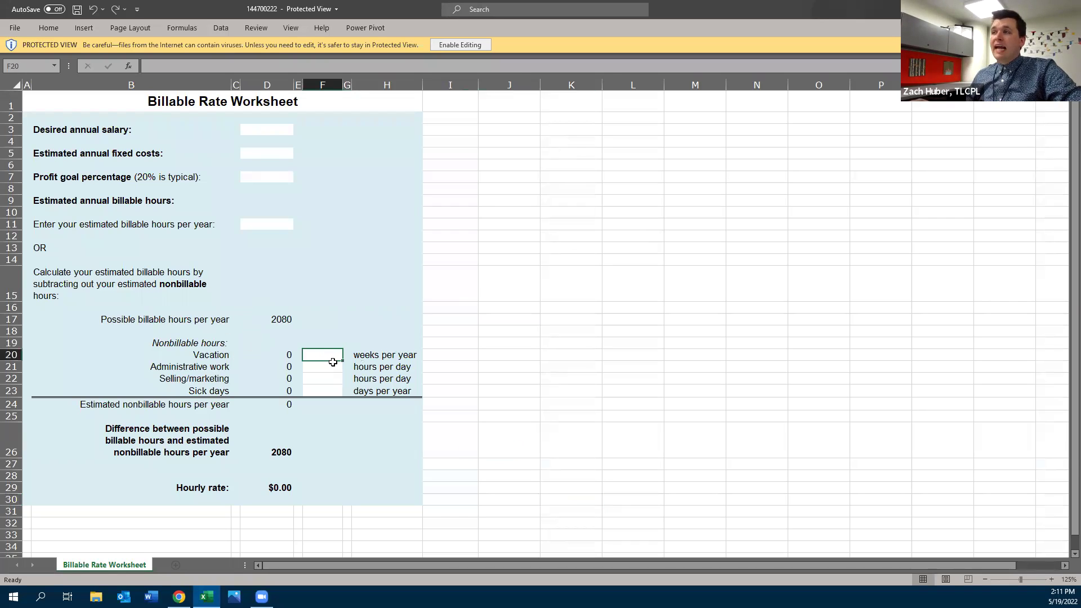
click(328, 381)
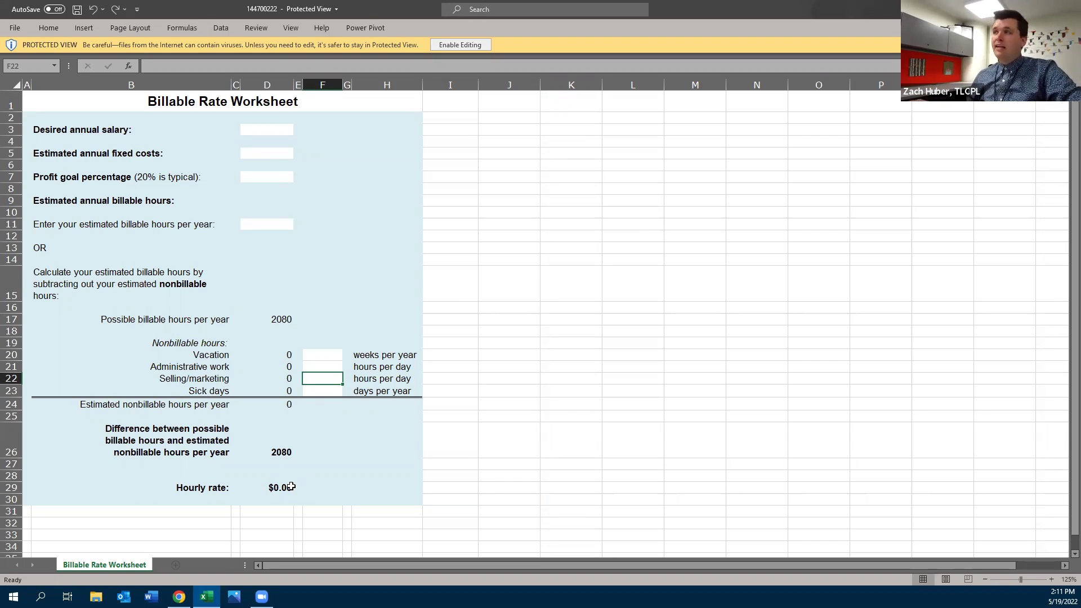
key(ctrl+w)
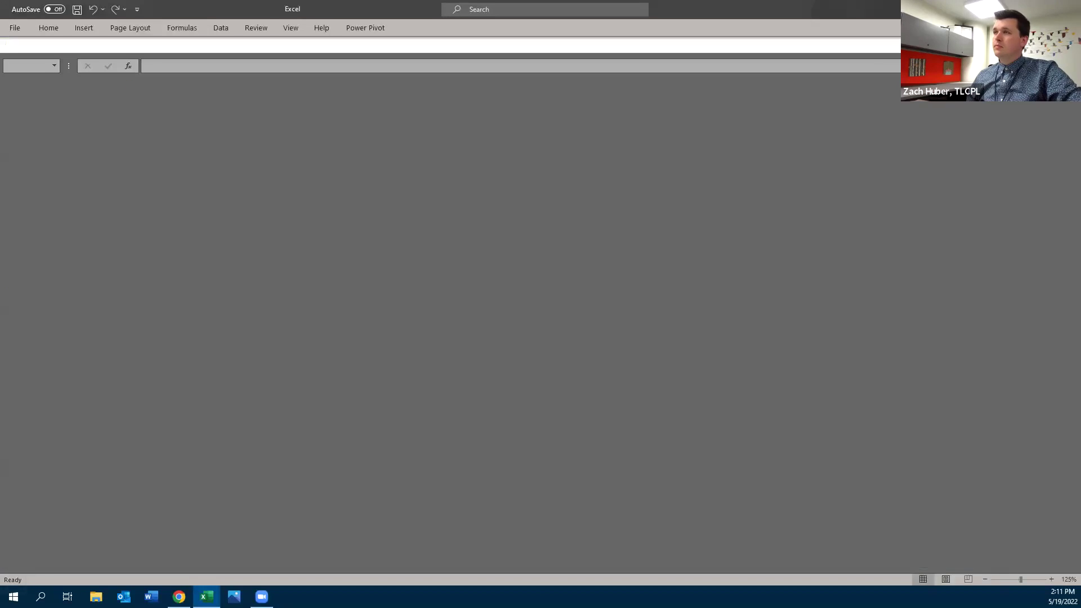
Back in Chrome, browse Publications starting from Chronicle of Philanthropy to list titles beginning with C
key(alt+Tab)
scroll(213, 242, up, 1)
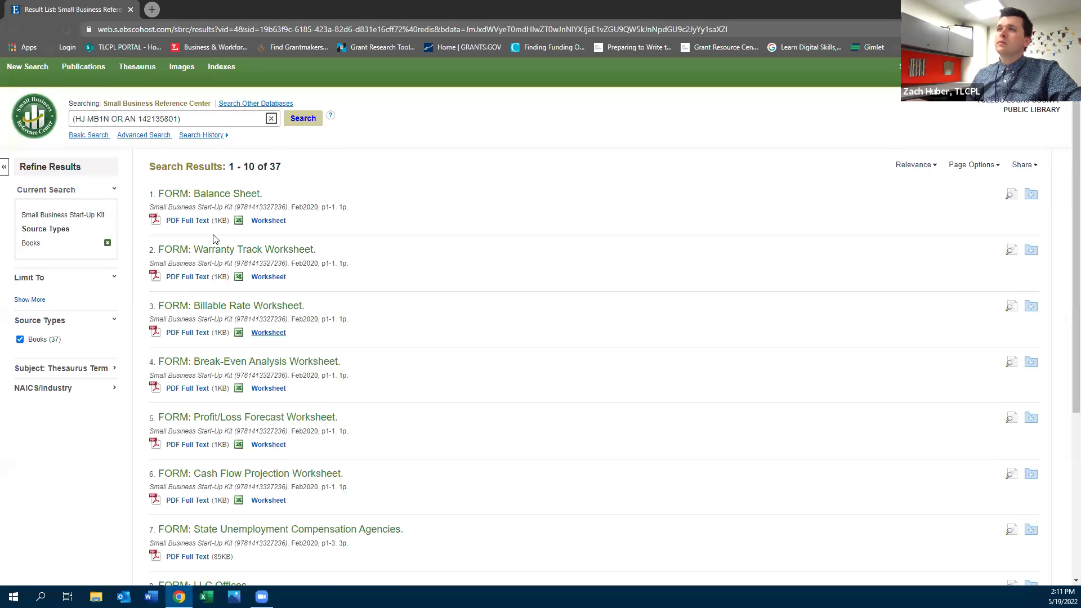
click(83, 68)
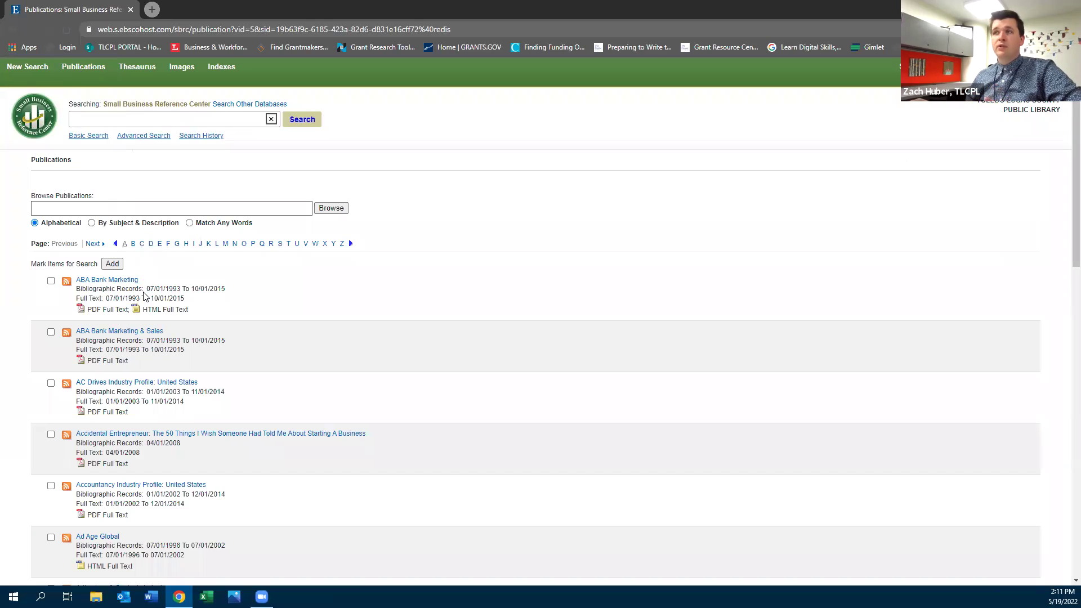
click(138, 206)
click(214, 220)
click(206, 210)
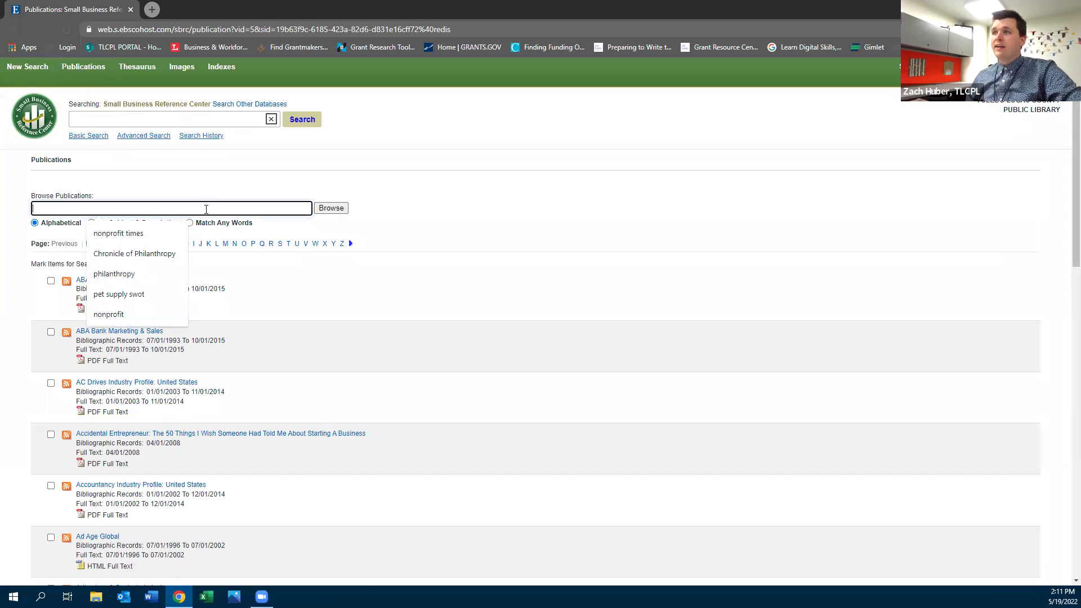
click(140, 253)
click(327, 209)
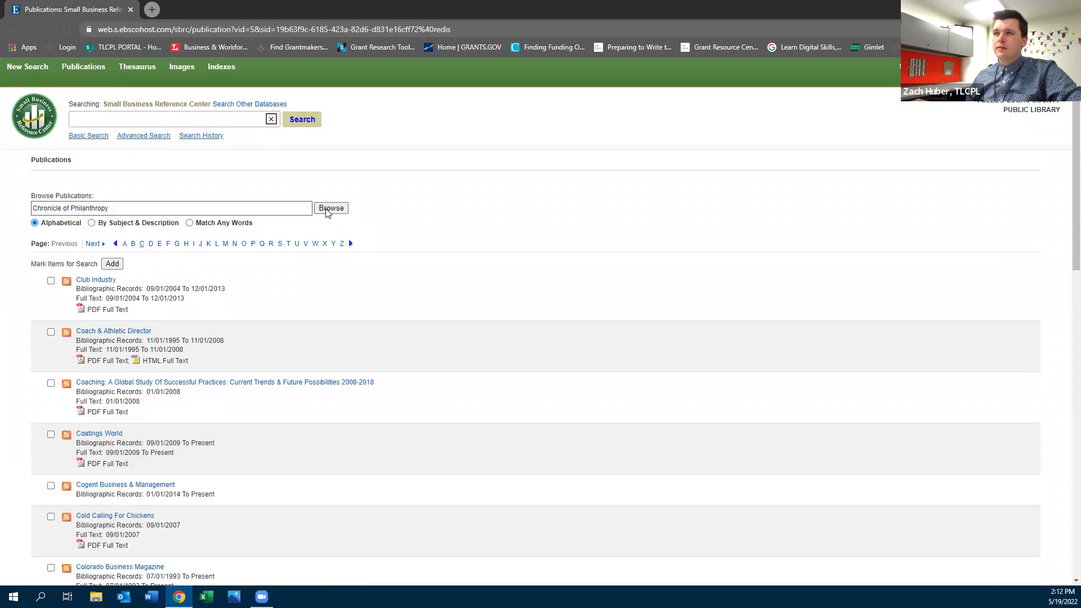
scroll(312, 251, down, 1)
scroll(311, 250, down, 5)
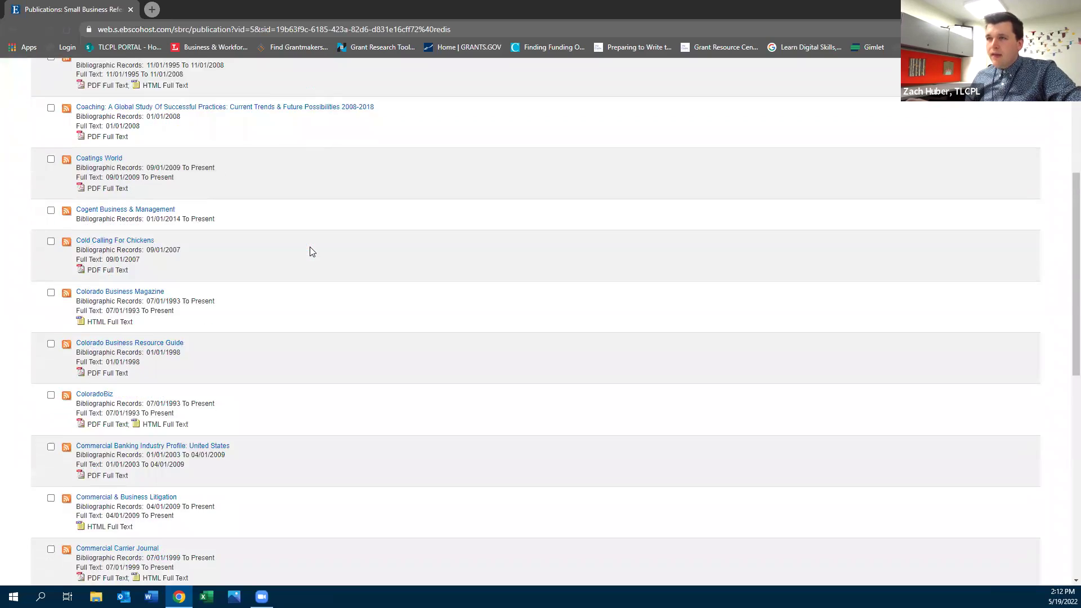
scroll(310, 249, up, 5)
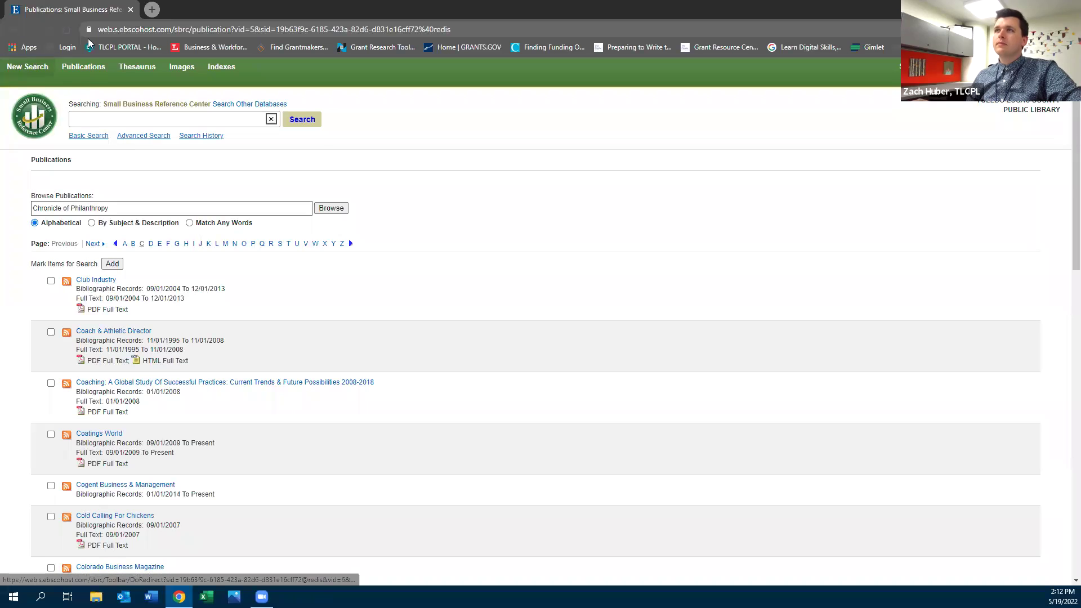
Scroll through the Business & Workforce page's Research Tools cards, then open a new blank tab
click(198, 49)
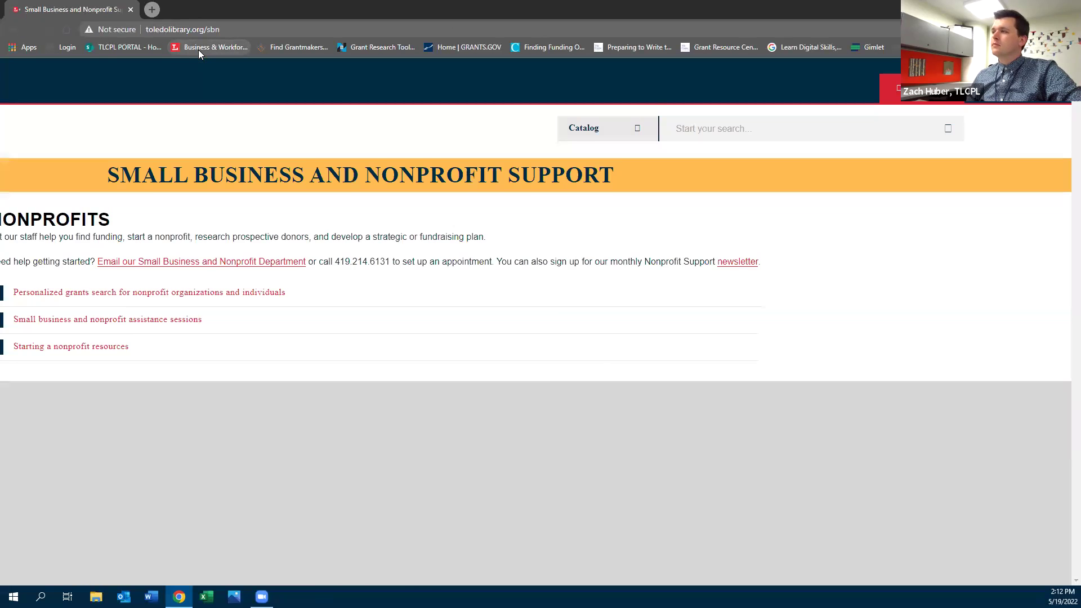
scroll(548, 337, down, 5)
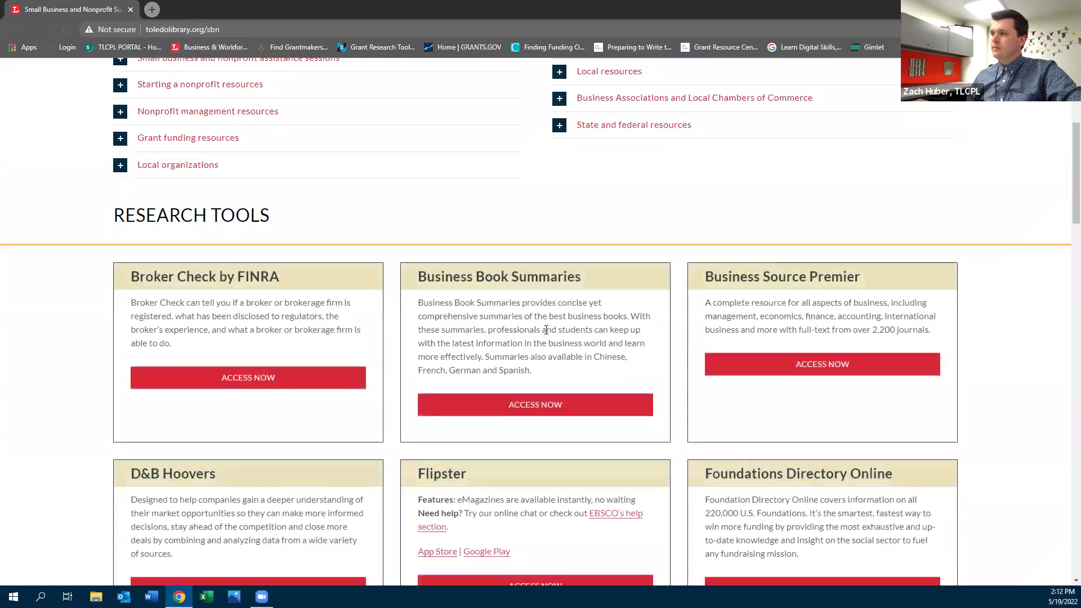
scroll(546, 330, down, 20)
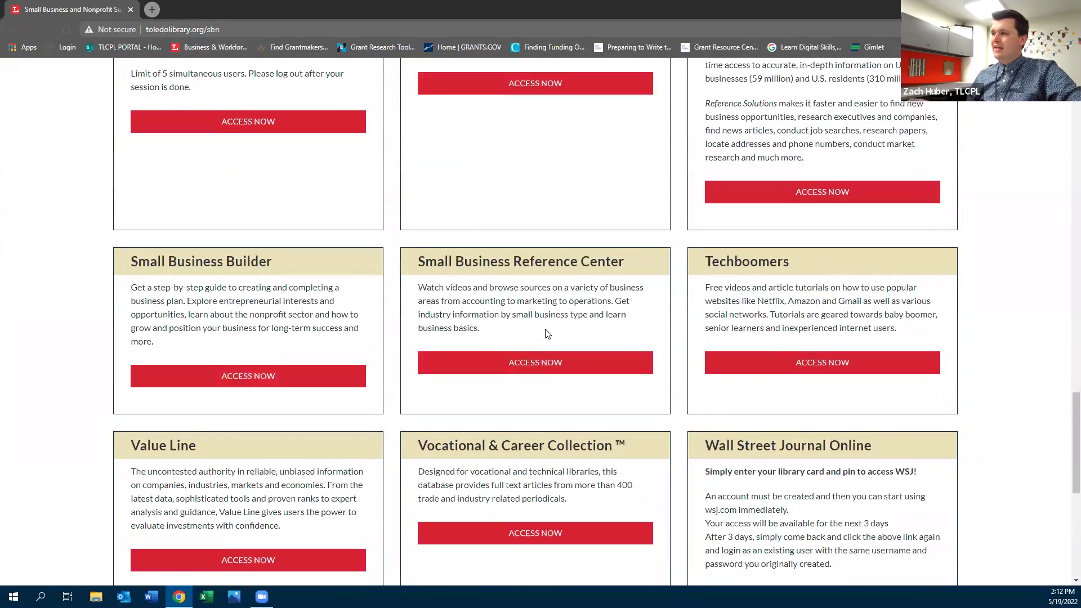
scroll(546, 334, down, 6)
scroll(546, 335, up, 6)
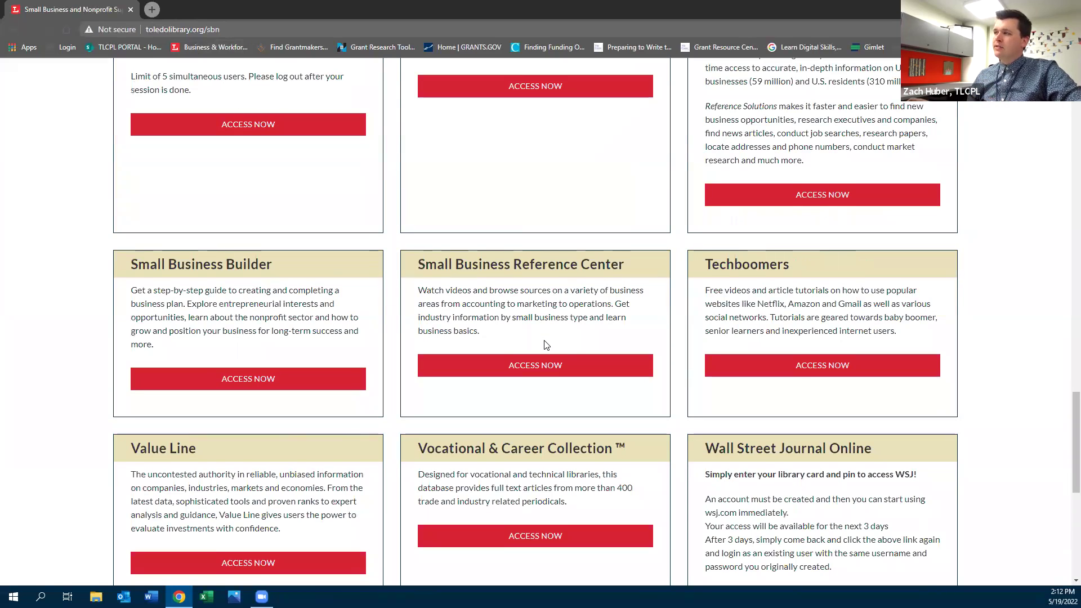
scroll(544, 340, down, 3)
scroll(546, 345, up, 13)
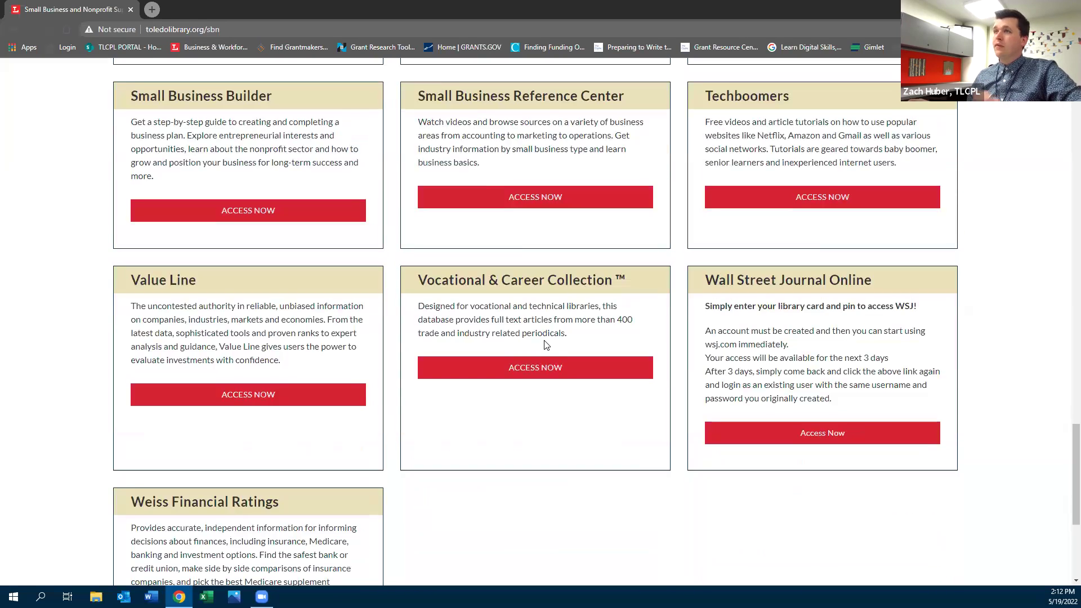
scroll(545, 344, up, 4)
scroll(544, 344, up, 4)
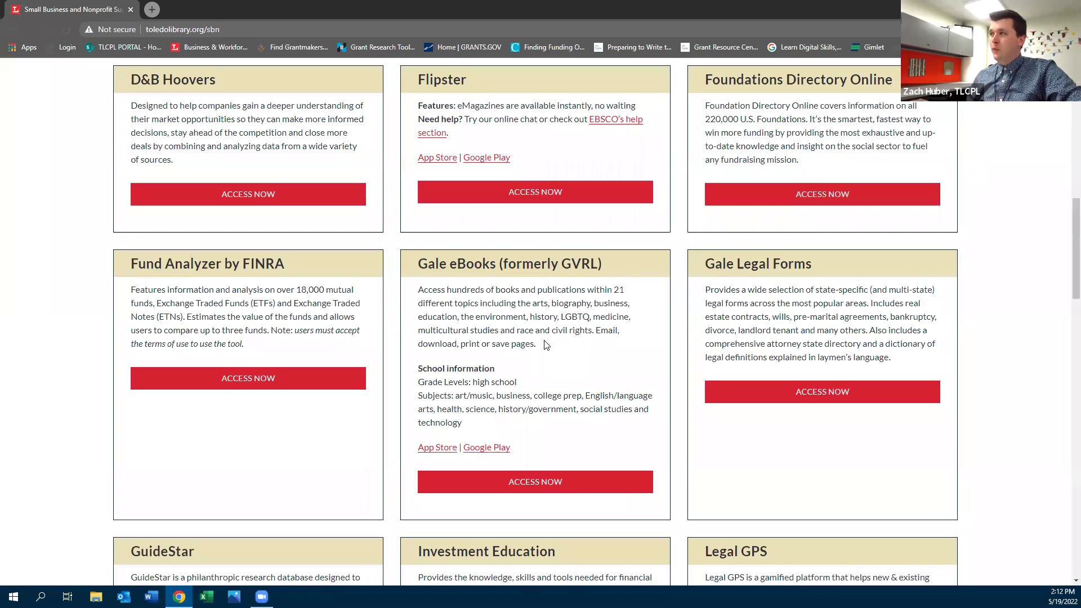
scroll(546, 345, up, 3)
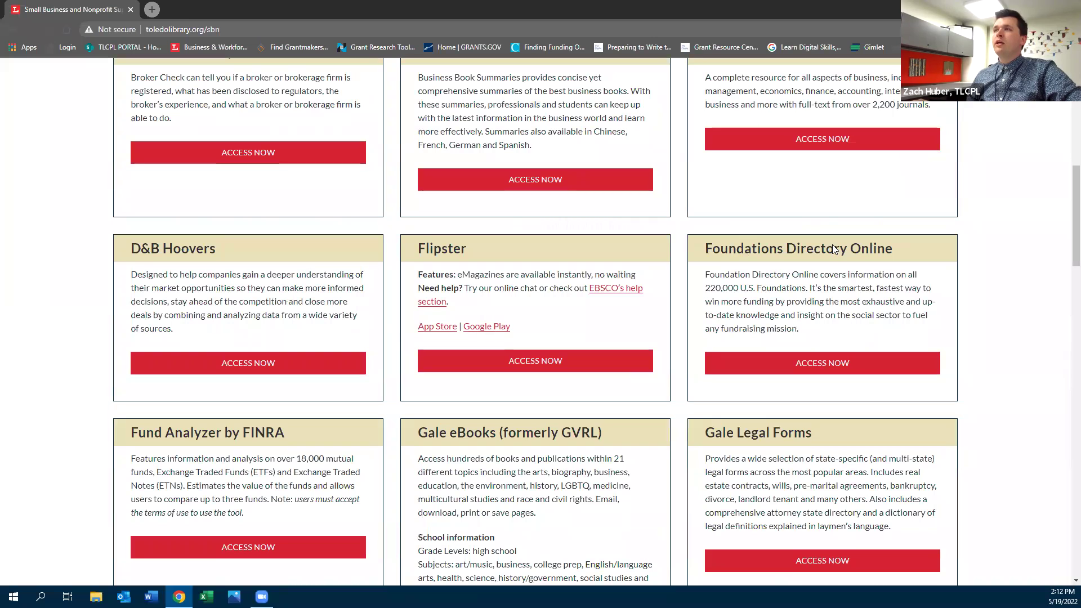
click(150, 13)
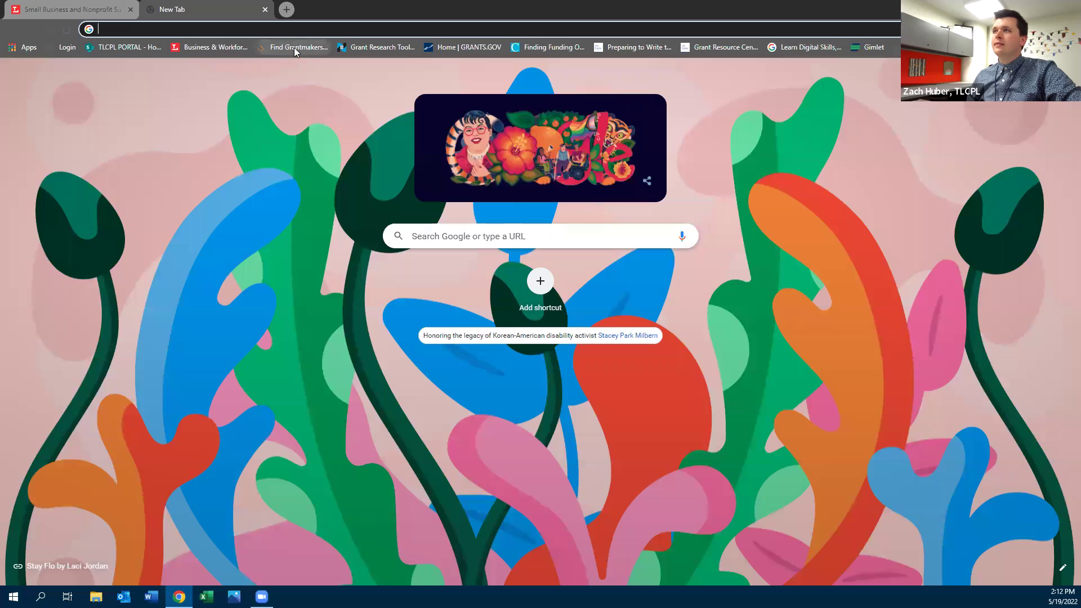
Use the 'Find Grantmakers' bookmark to load Foundation Directory Online's funder search in the new tab
click(294, 47)
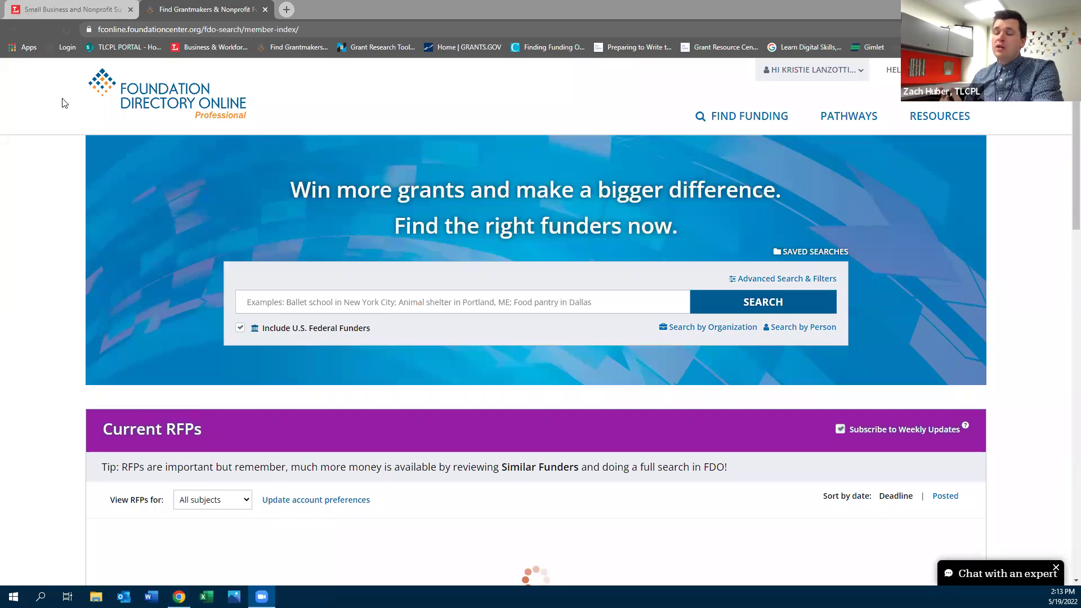
Reload the Business & Workforce page in a new tab, close the old duplicate, and access Small Business Reference Center
click(293, 10)
click(219, 46)
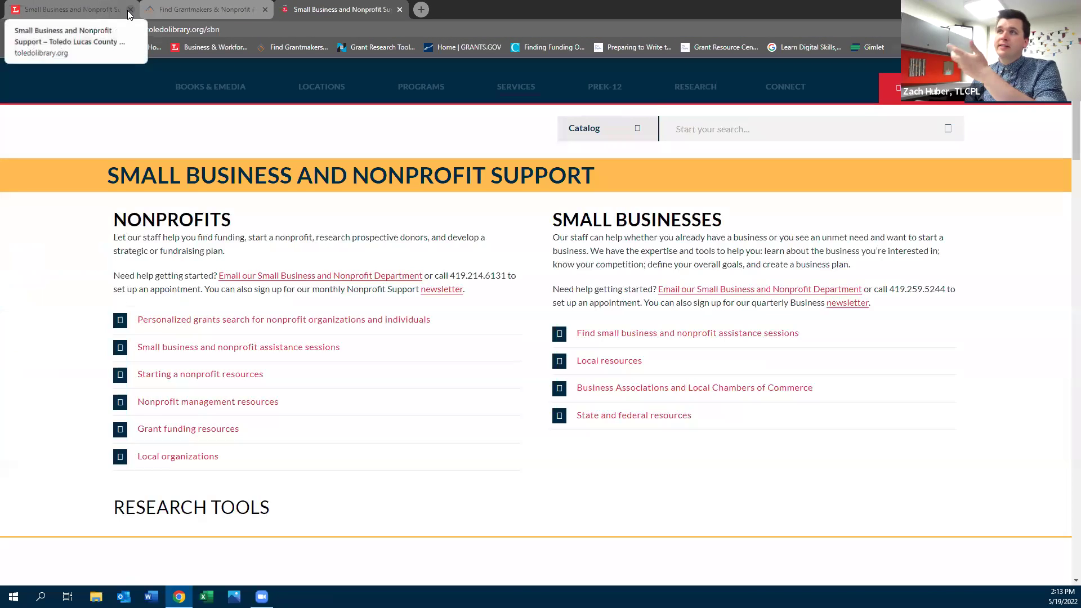
click(104, 9)
scroll(251, 372, down, 10)
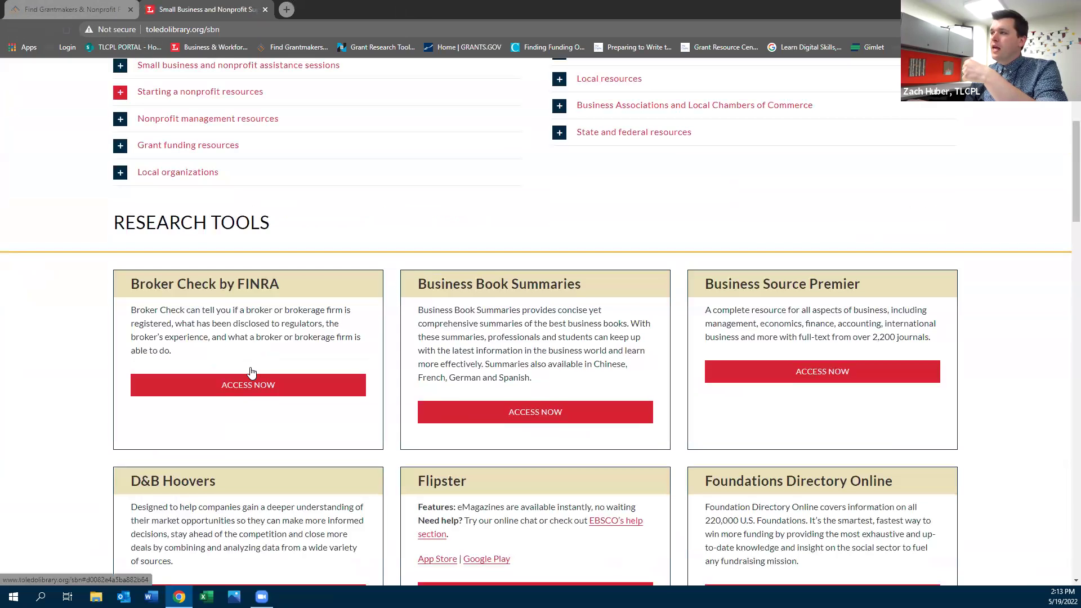
scroll(251, 372, down, 14)
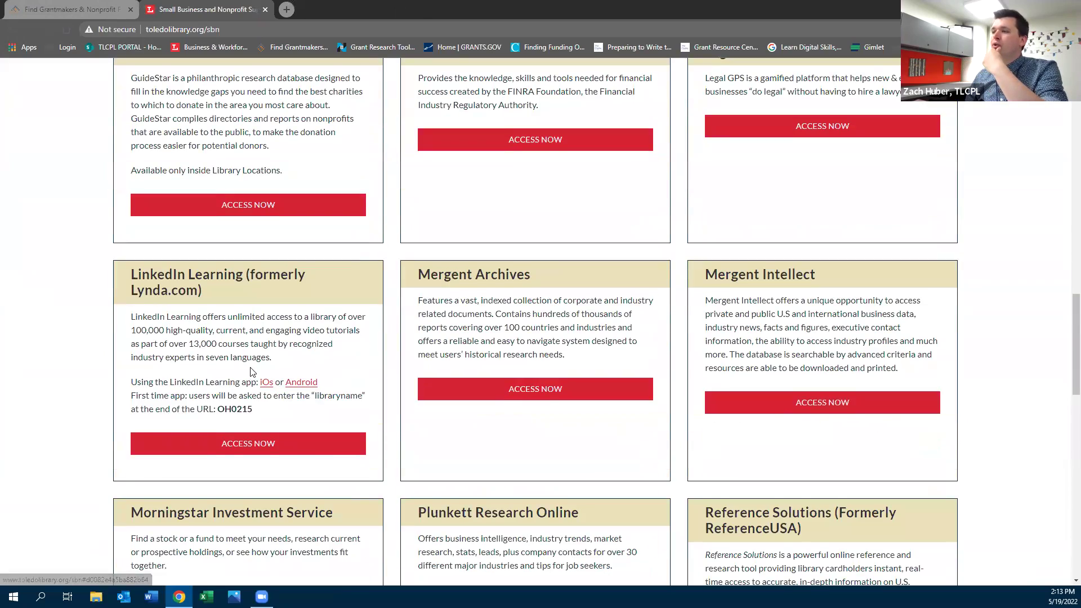
scroll(251, 372, down, 6)
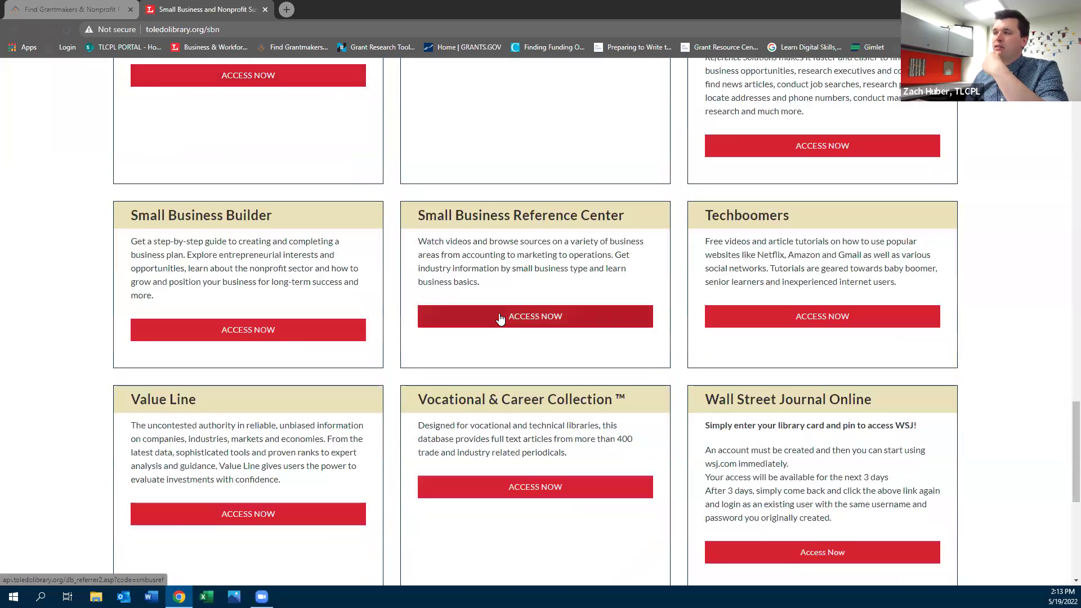
click(501, 318)
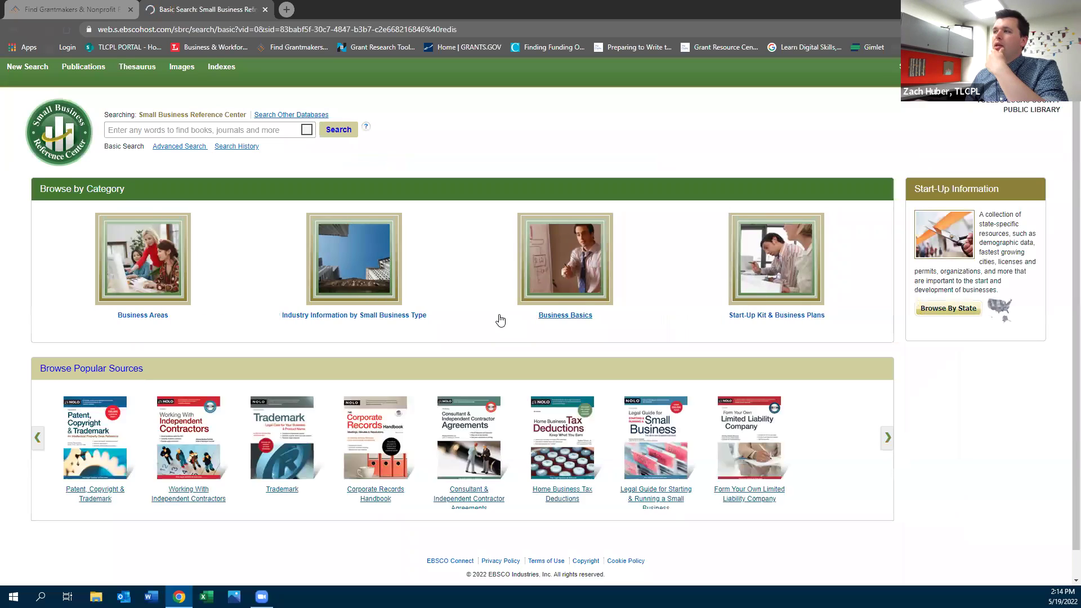
Advance the Popular Sources carousel five times to reach Trademark, Corporate Records Handbook and Business Buyout Agreements
scroll(140, 408, down, 1)
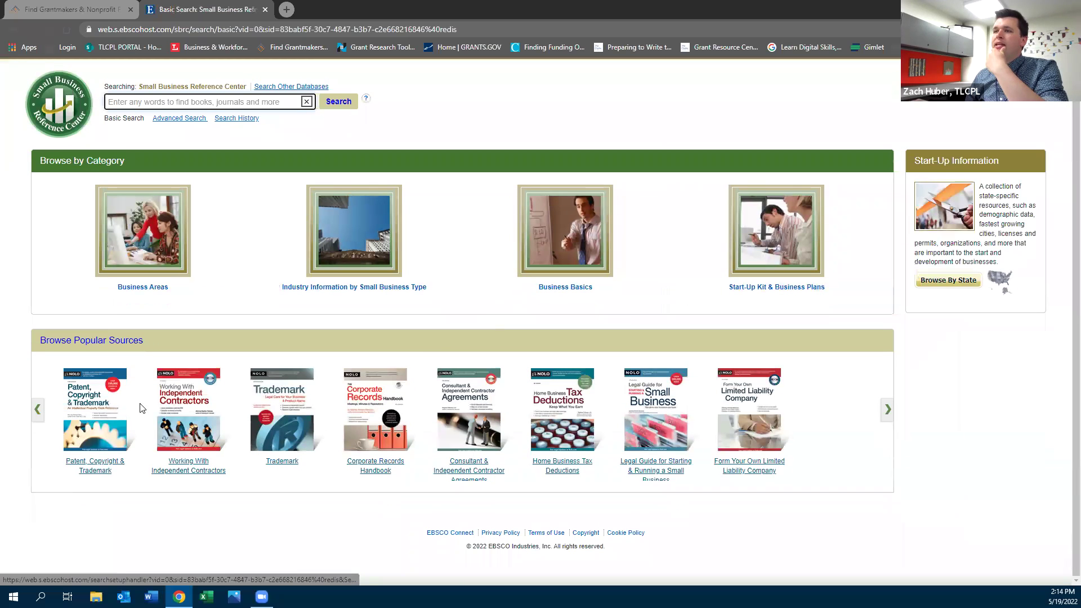
click(887, 414)
click(887, 413)
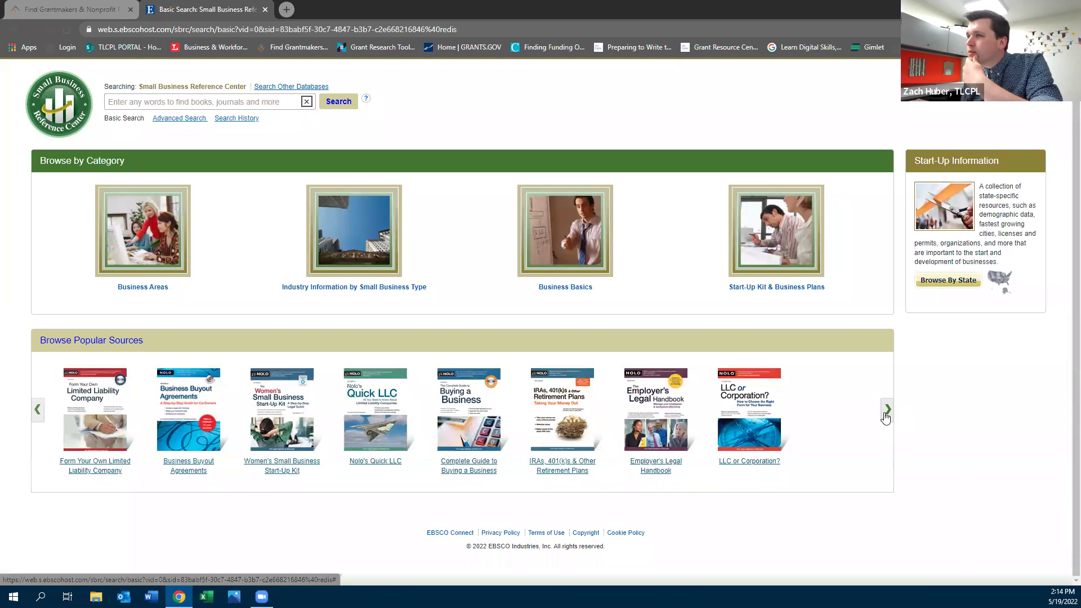
click(887, 412)
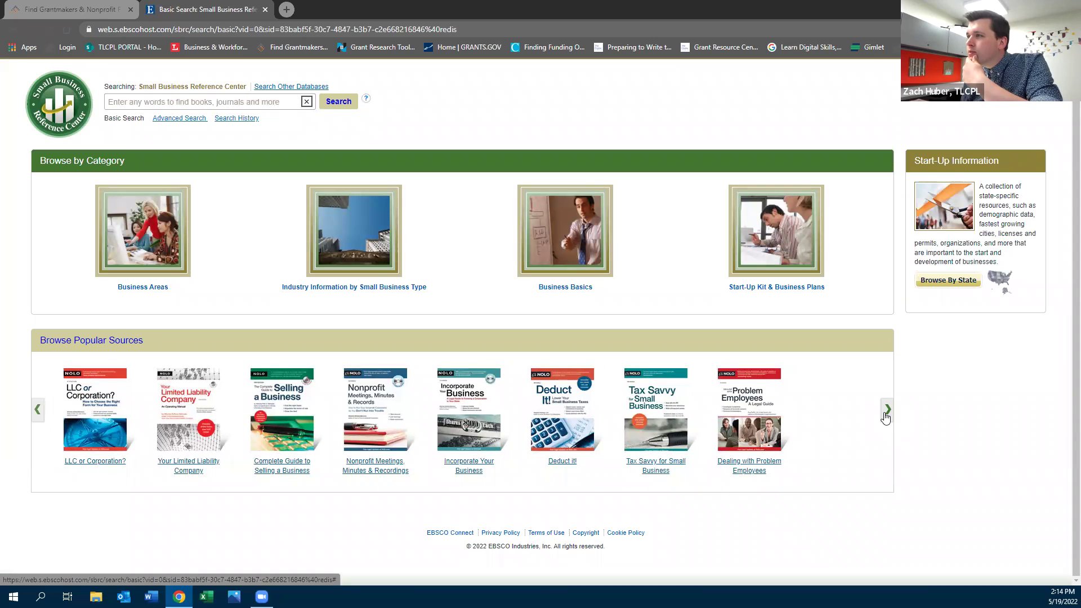
click(886, 413)
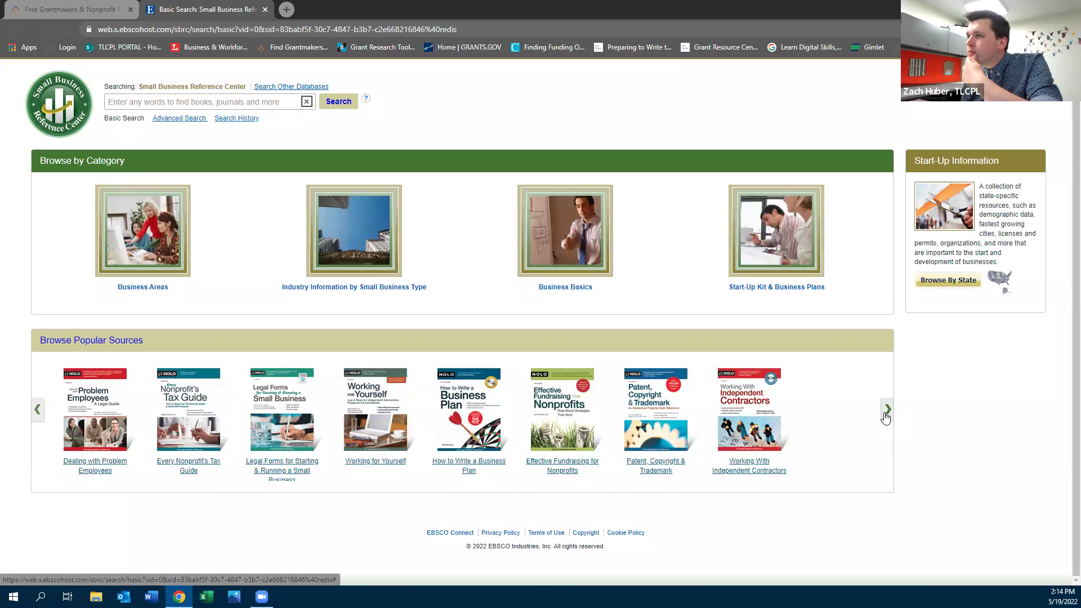
click(886, 415)
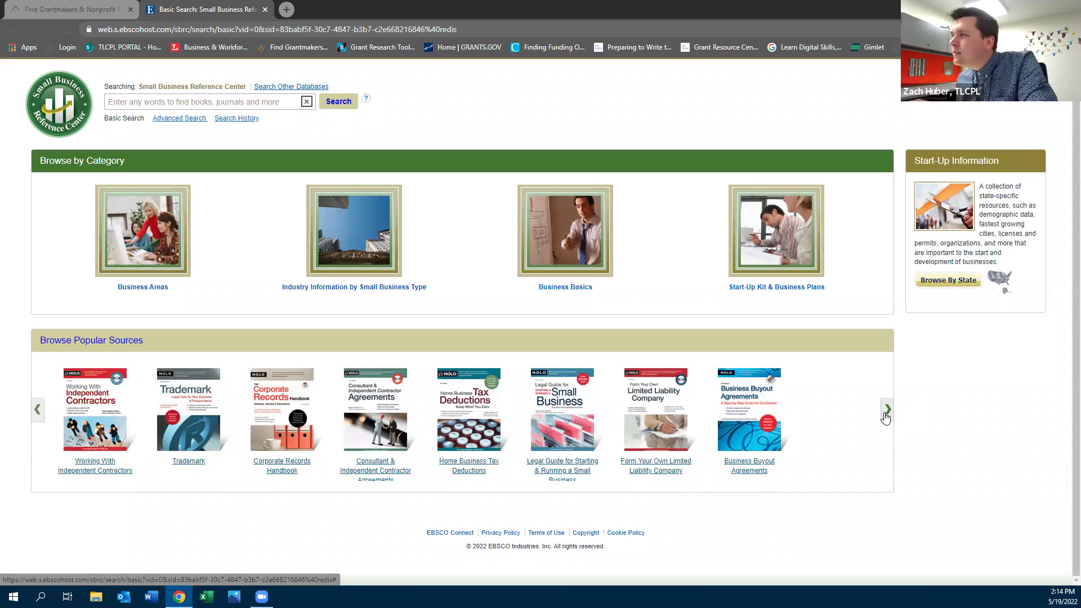
click(175, 102)
Search 'raising money for business' and open the first result, Chapter 9: Raising Money Through Business or Sales Activities
text(raising money t)
text(or busines)
key(Return)
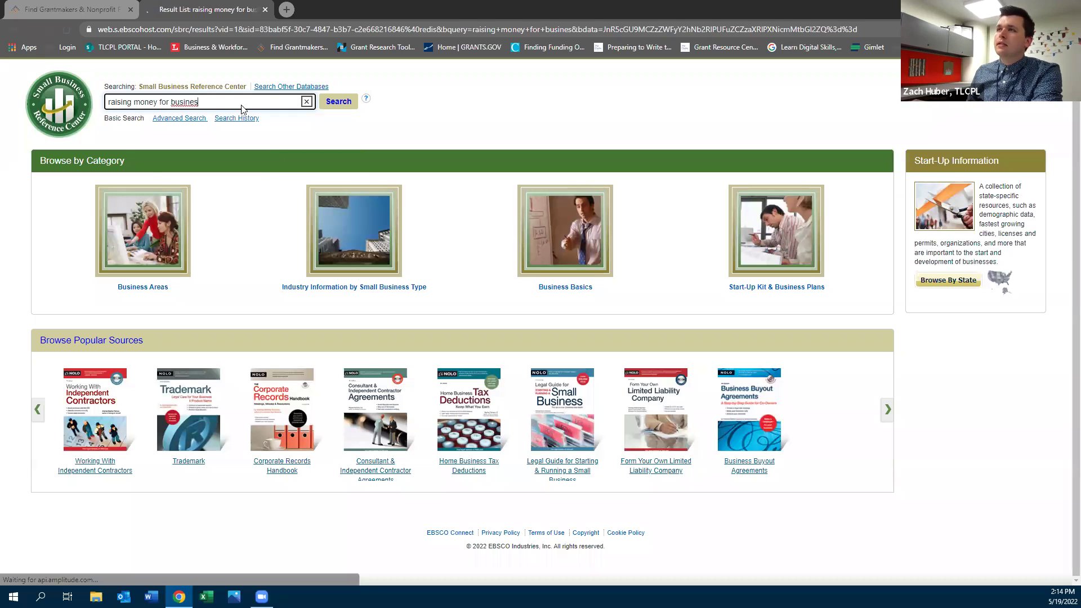
text(s)
click(302, 118)
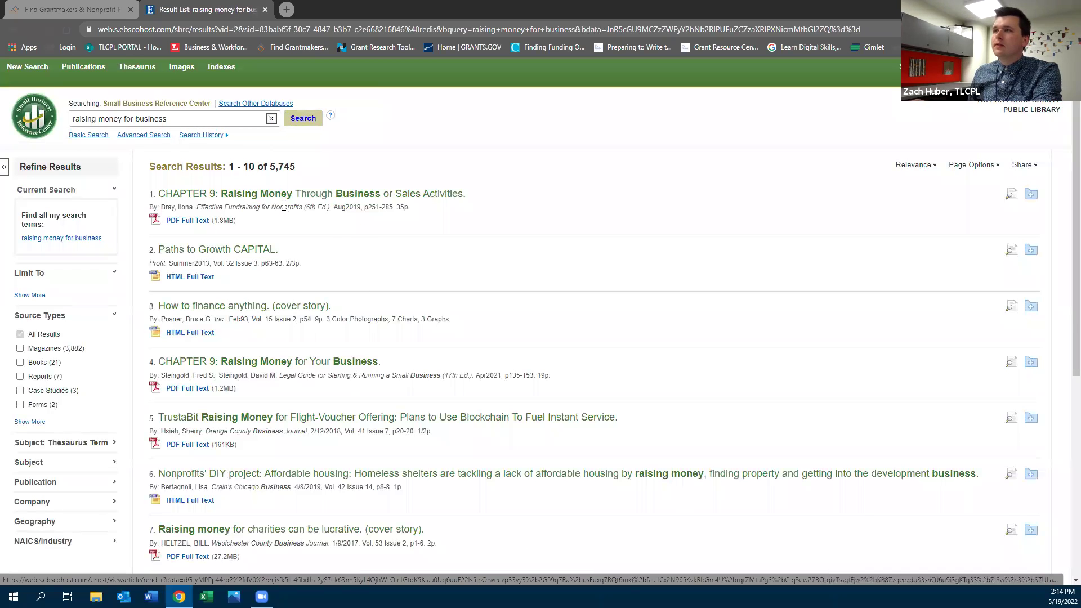
click(286, 197)
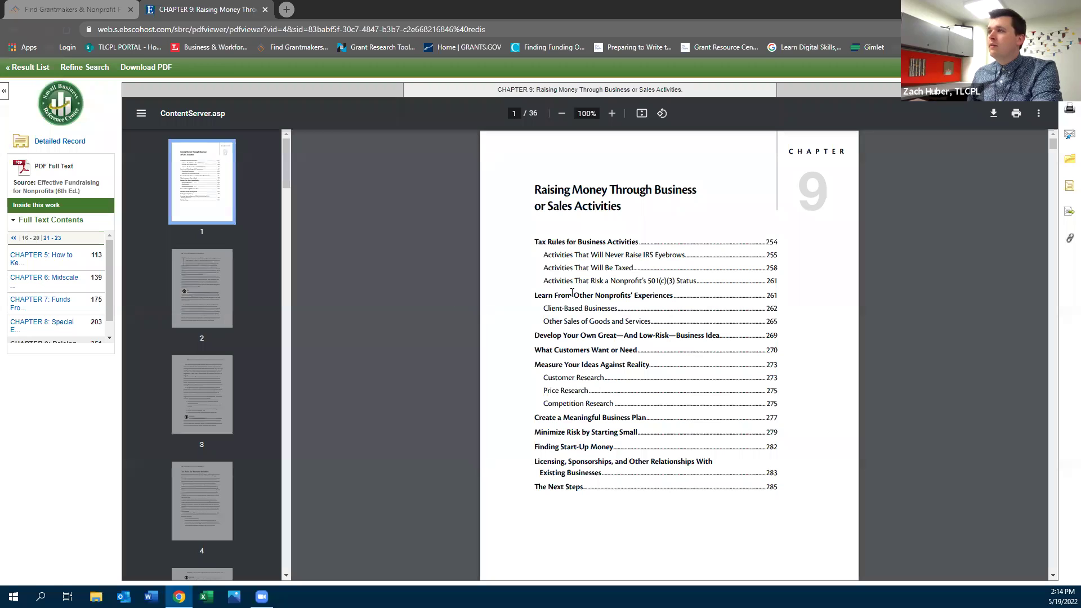
Browse pages 1 and 2 of the Chapter 9 PDF, then return to its detailed record
scroll(540, 252, down, 1)
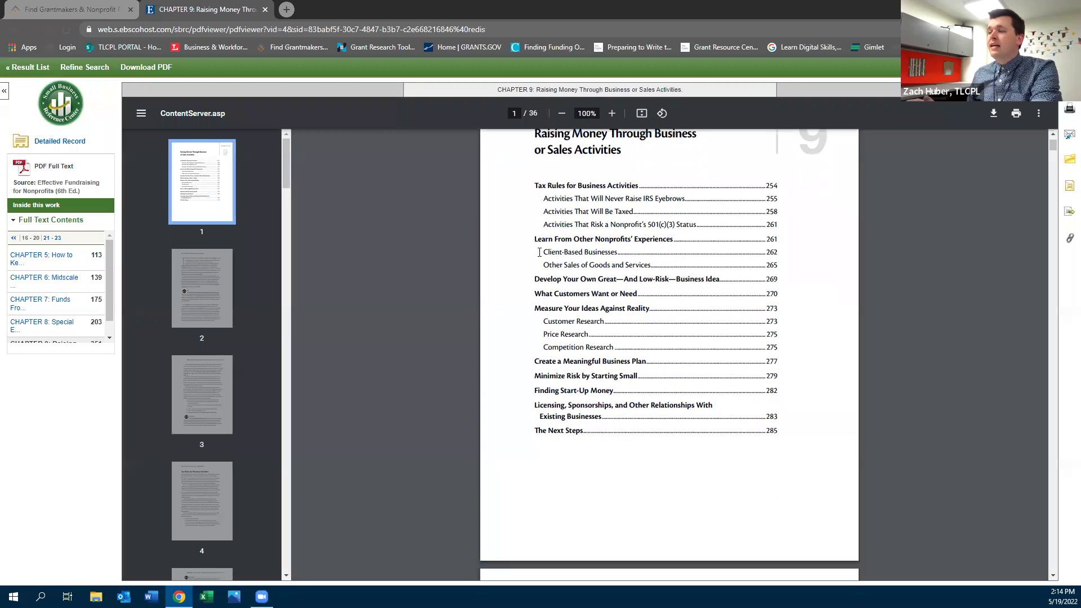
click(203, 288)
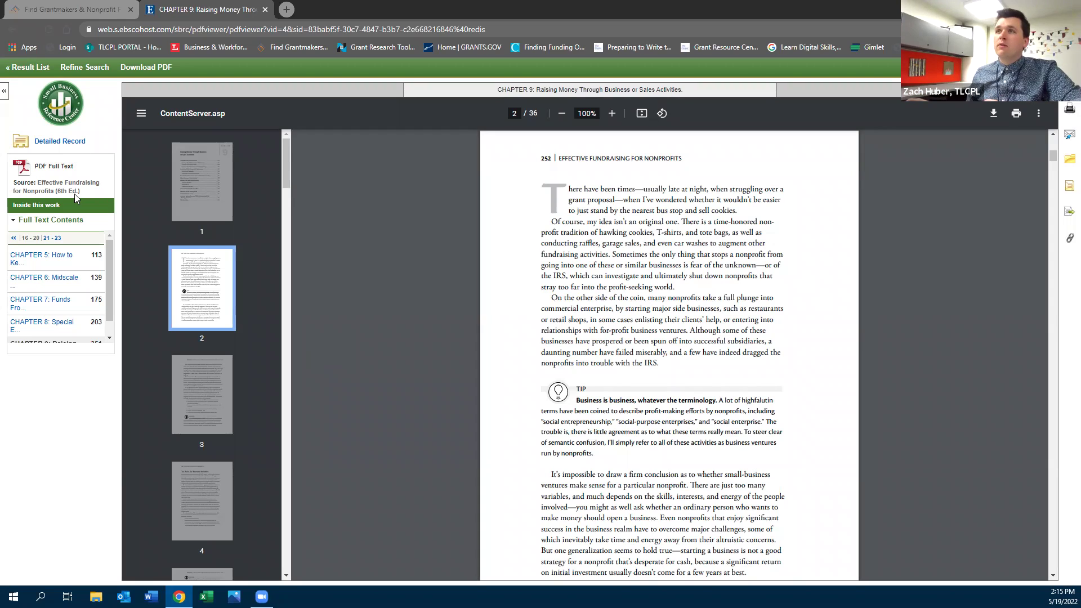
scroll(366, 249, up, 10)
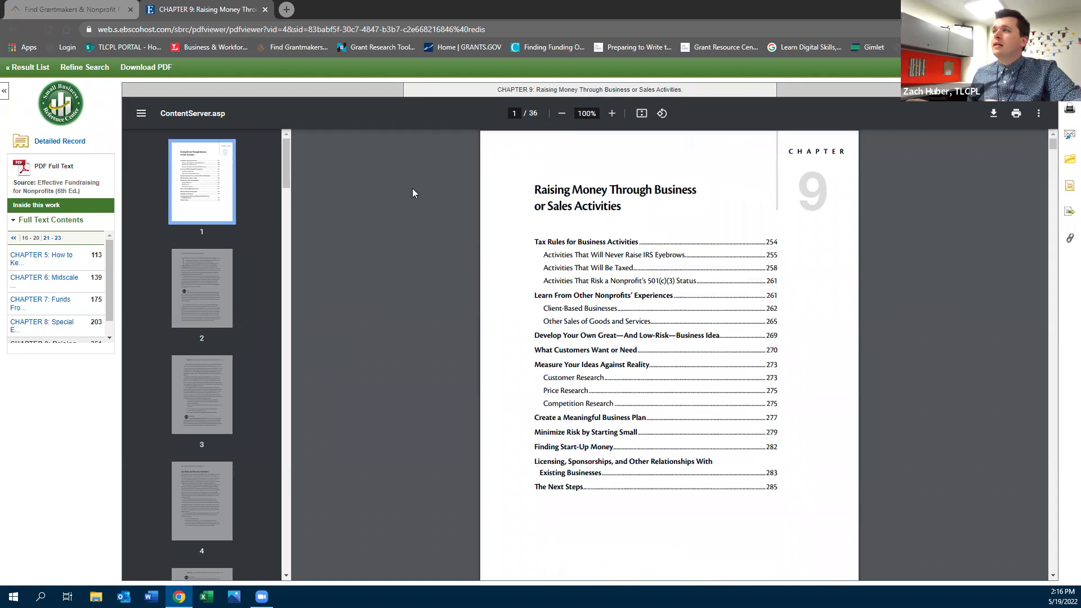
click(10, 30)
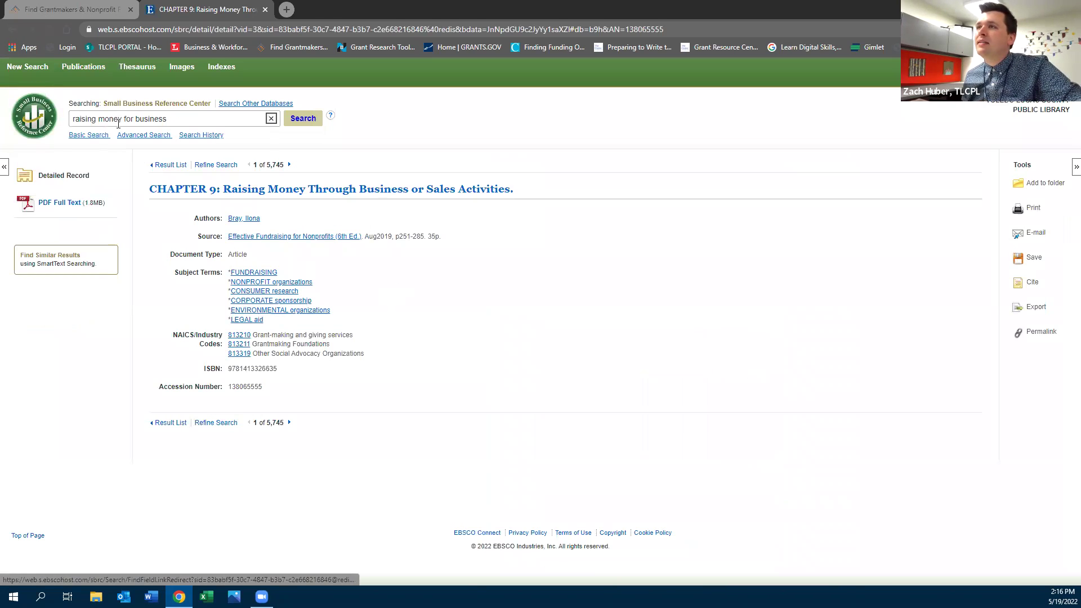
Open result 4's PDF, Chapter 9: Raising Money for Your Business, then switch to Foundation Directory Online
click(14, 30)
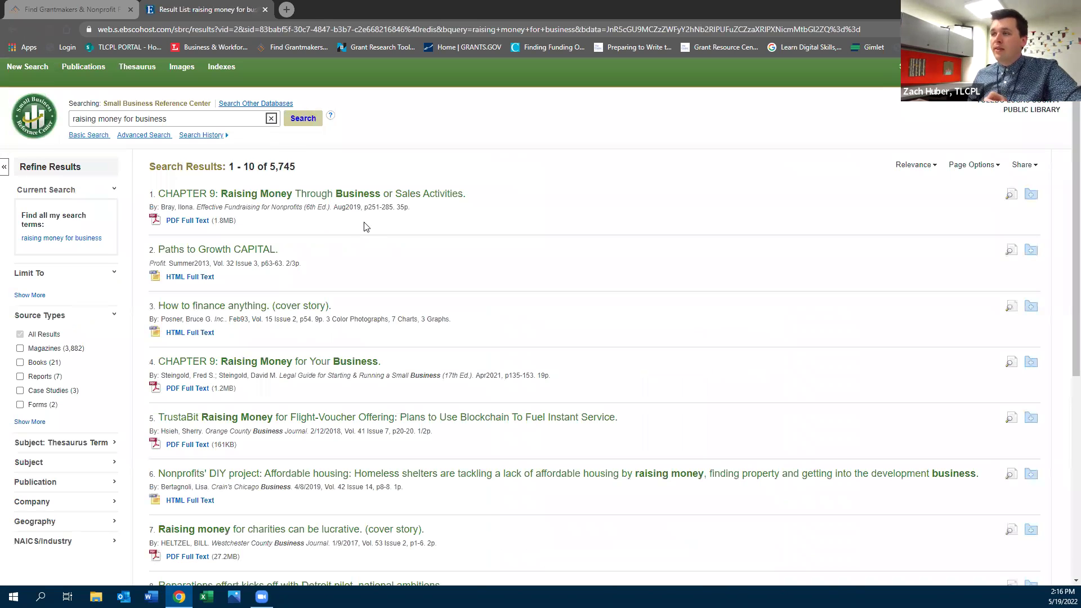
click(358, 363)
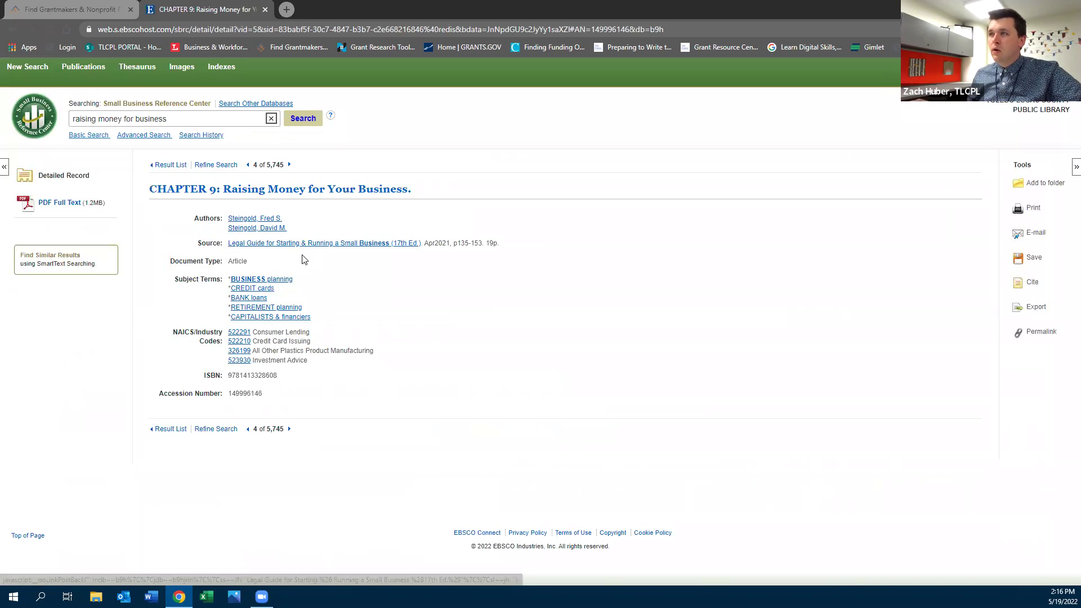
click(60, 211)
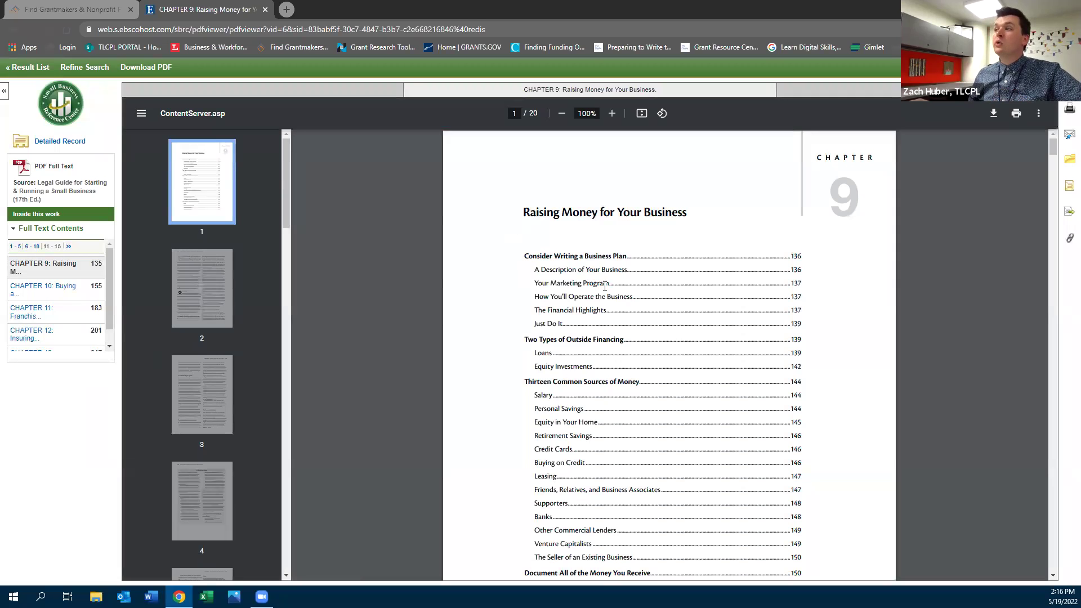
scroll(605, 286, down, 2)
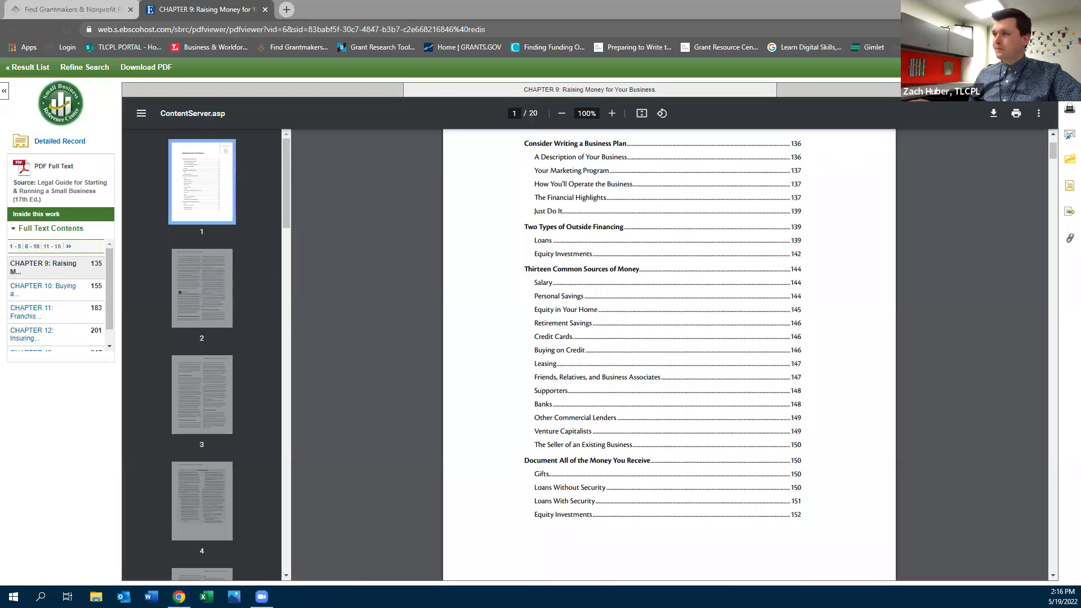
scroll(419, 272, up, 2)
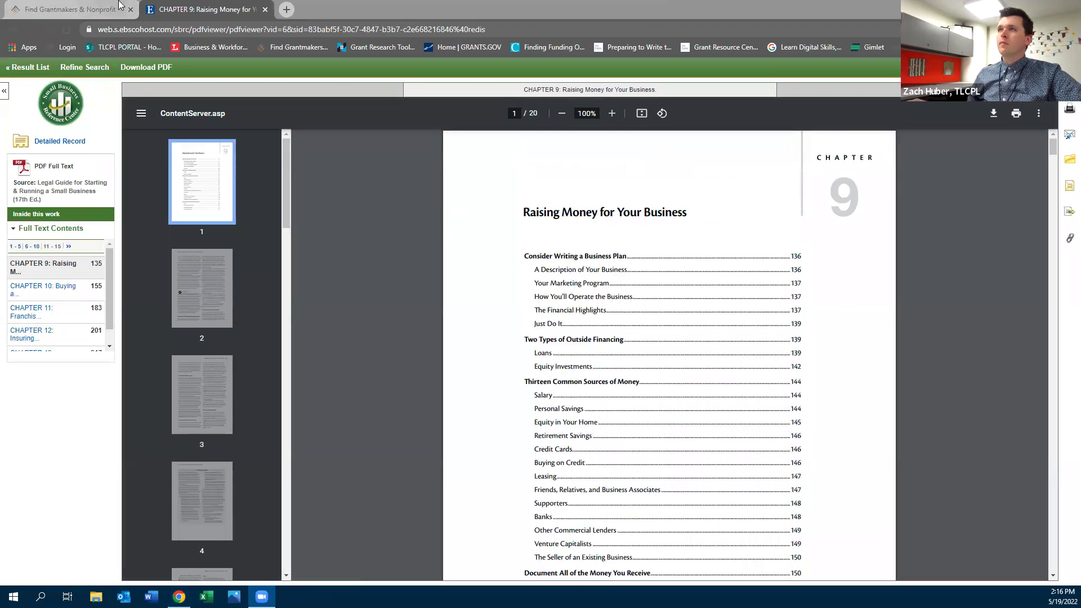
click(70, 9)
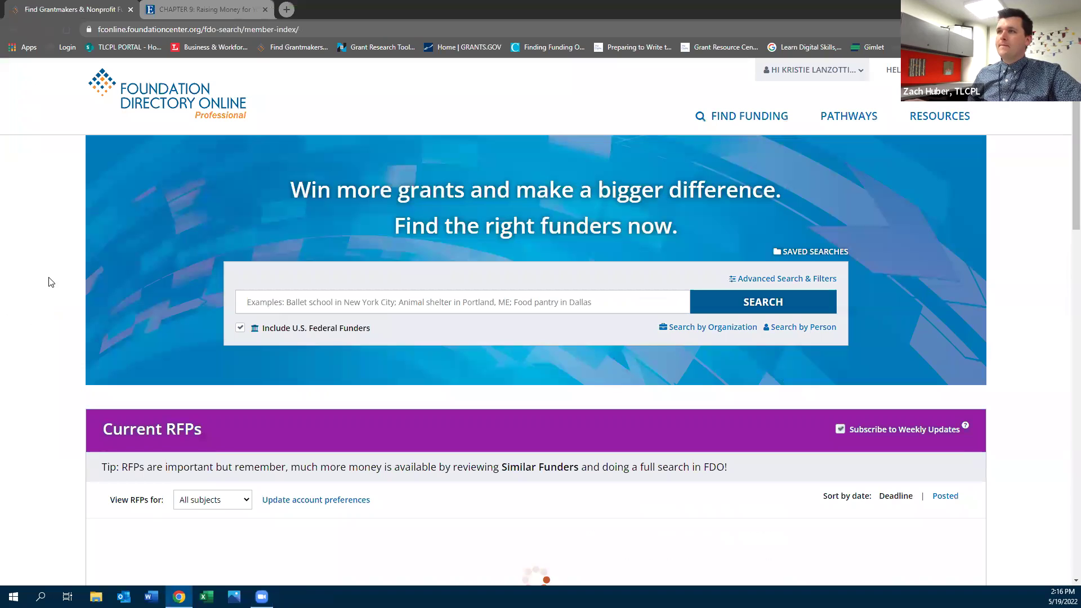
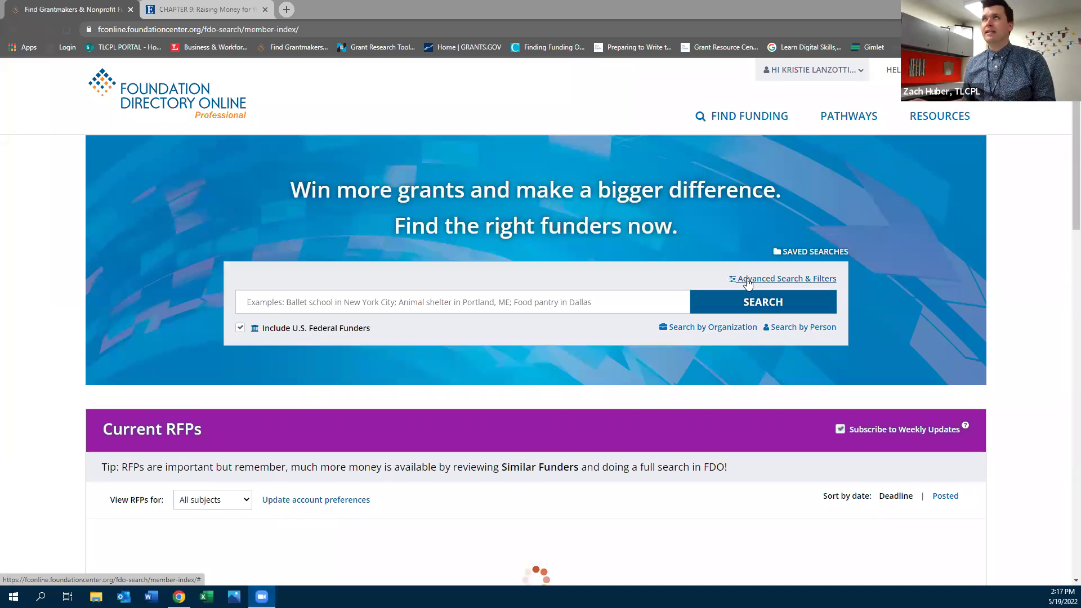
Open advanced search and choose Developmental disability services as the subject area
click(678, 277)
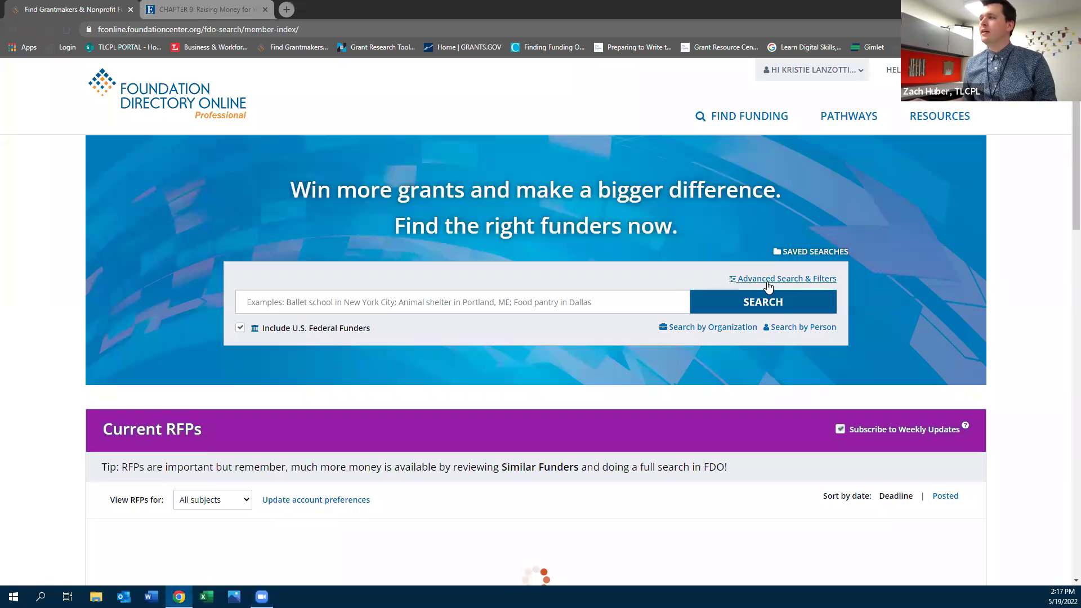
click(599, 302)
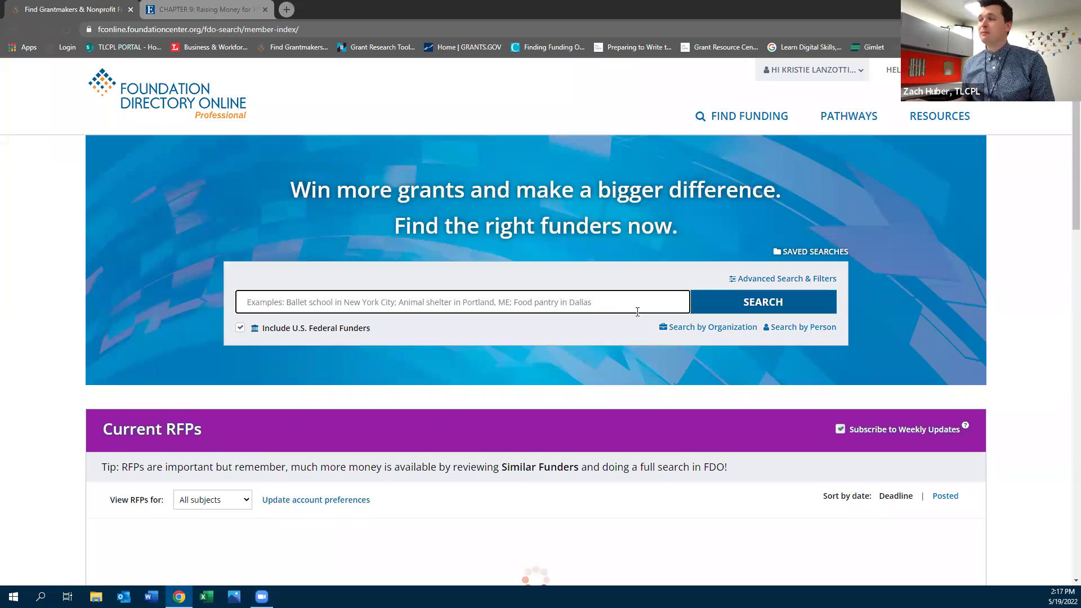
click(759, 282)
click(392, 323)
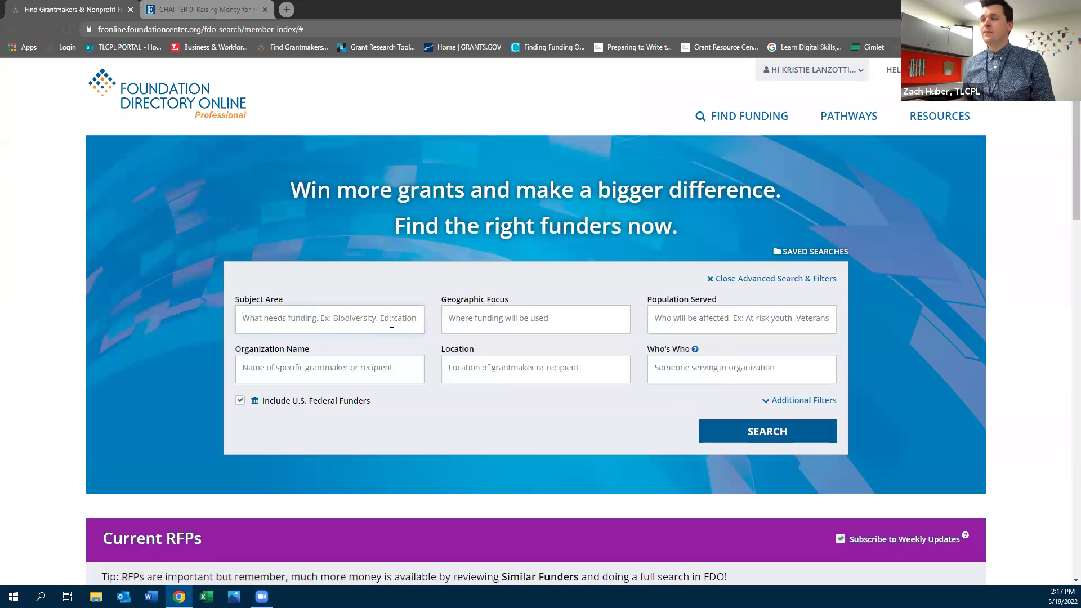
drag(420, 359, 421, 415)
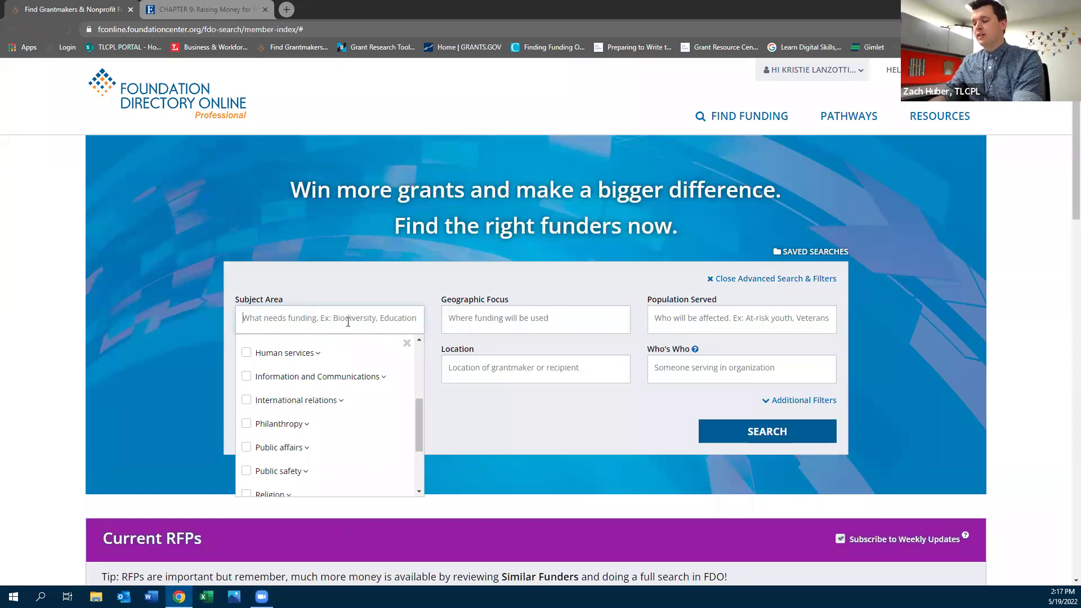
text(devel)
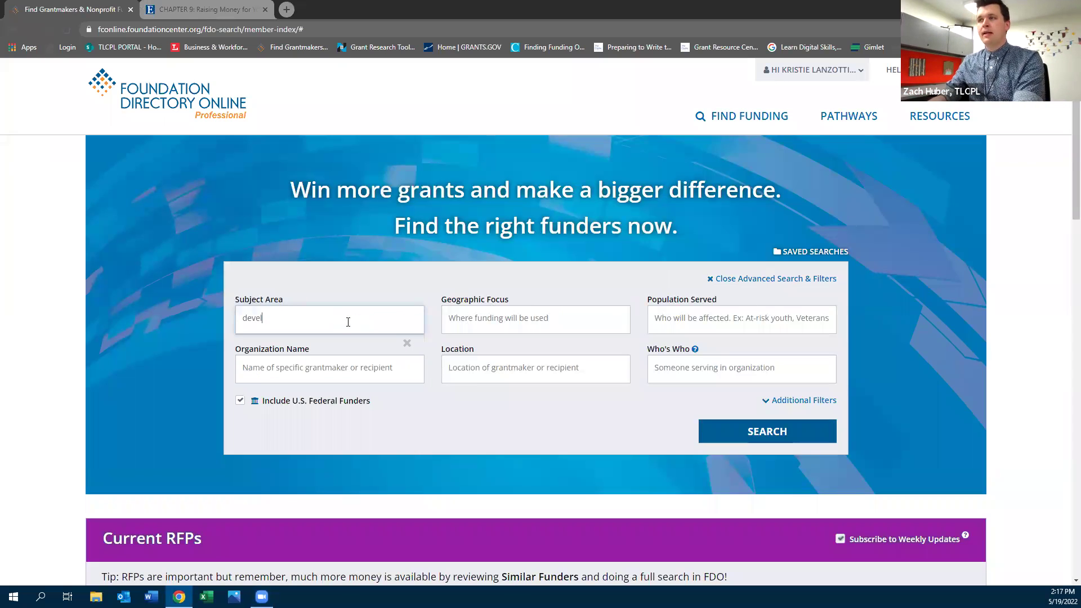
text(opmental disability services)
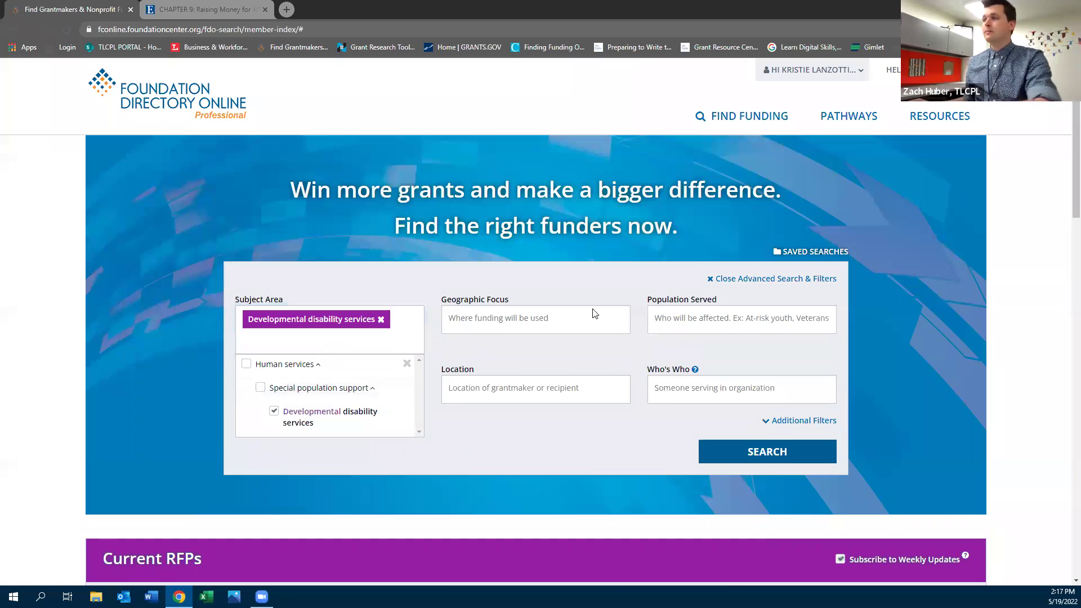
click(472, 346)
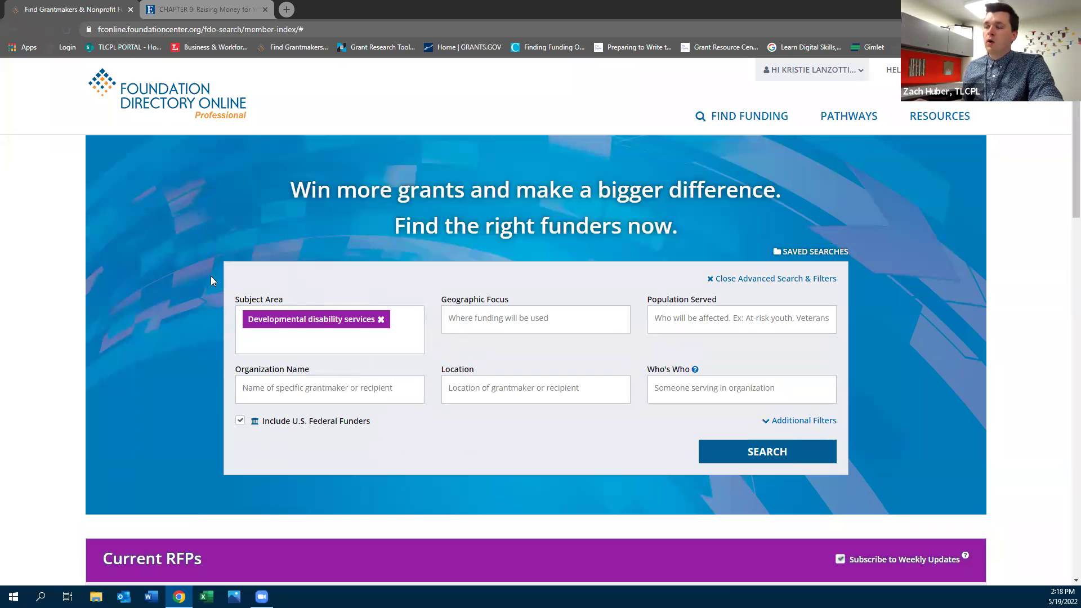
Set the geographic focus to Lucas County, Ohio and reveal the additional filters
click(485, 317)
text(lucas)
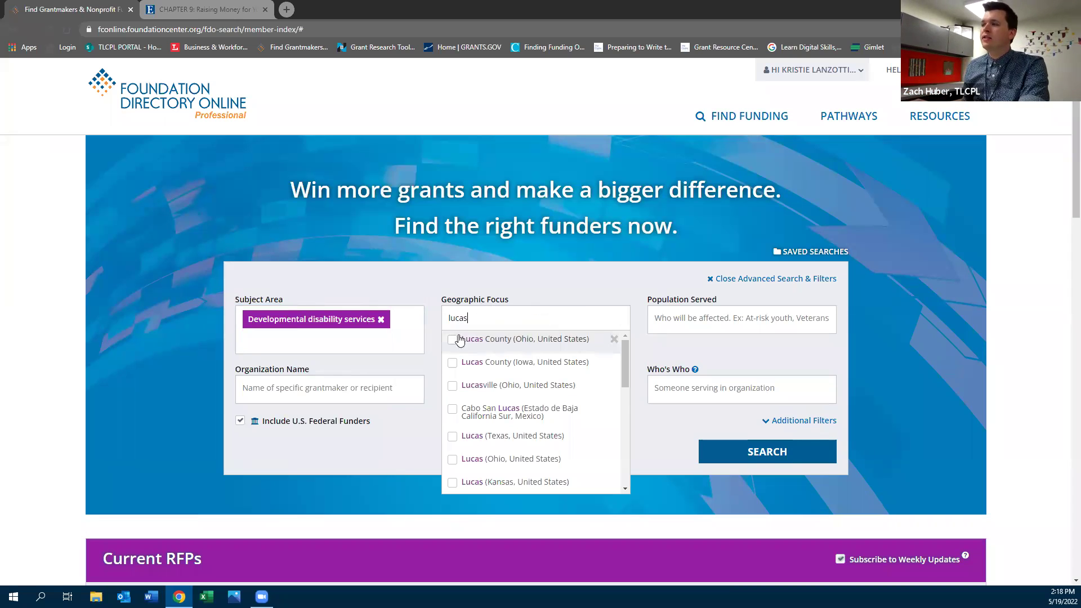
click(452, 338)
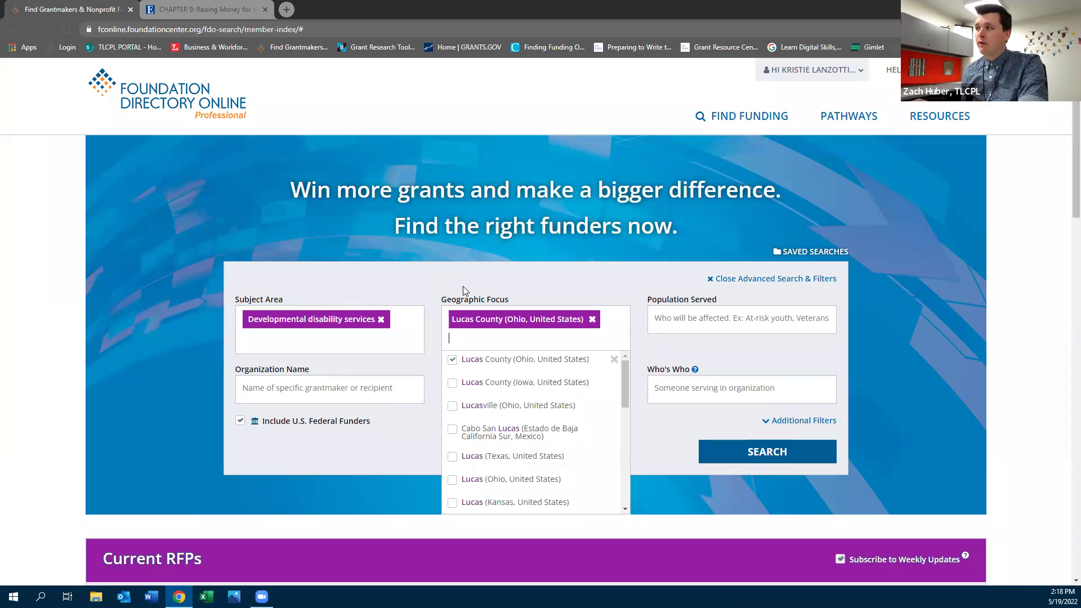
click(507, 290)
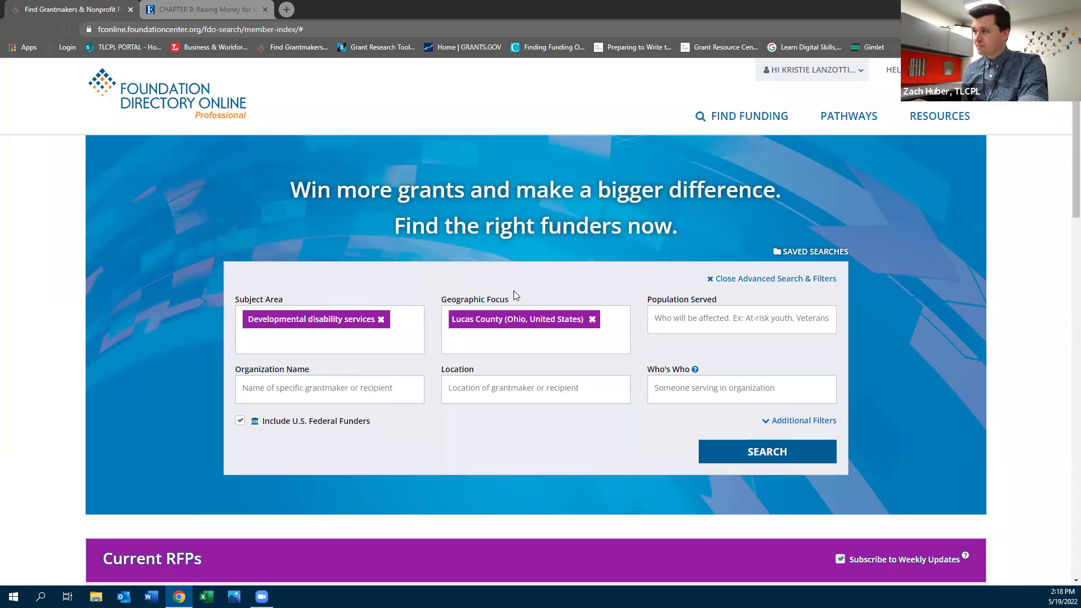
click(699, 313)
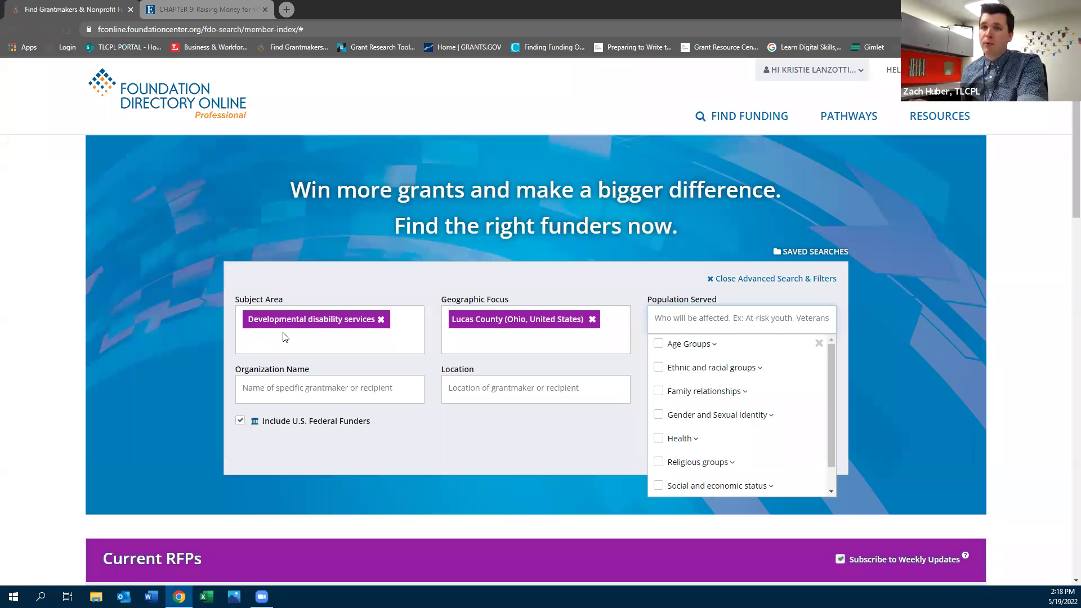
click(555, 287)
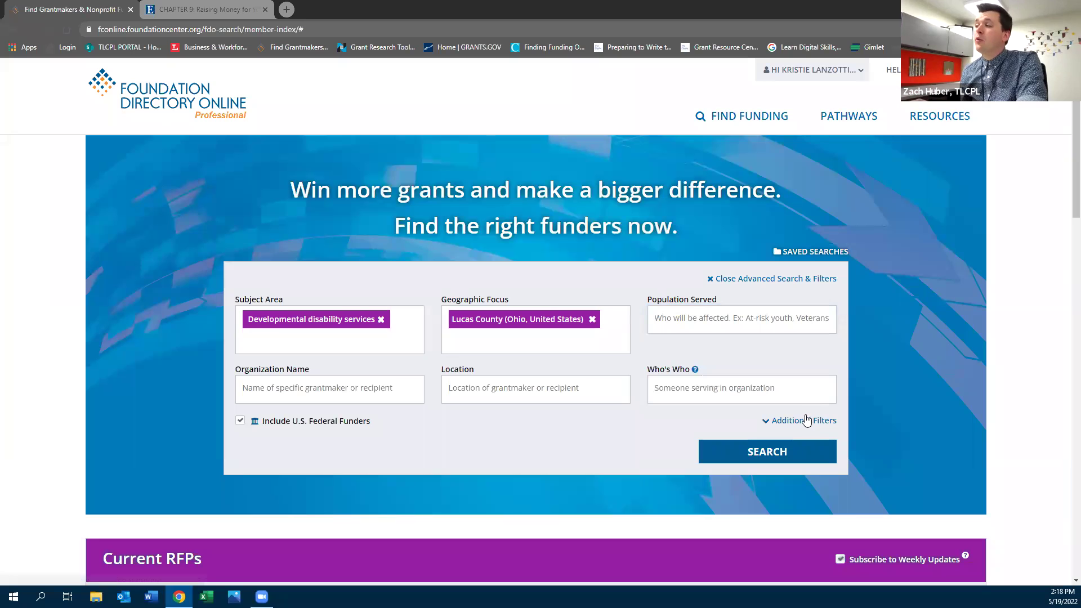
click(825, 422)
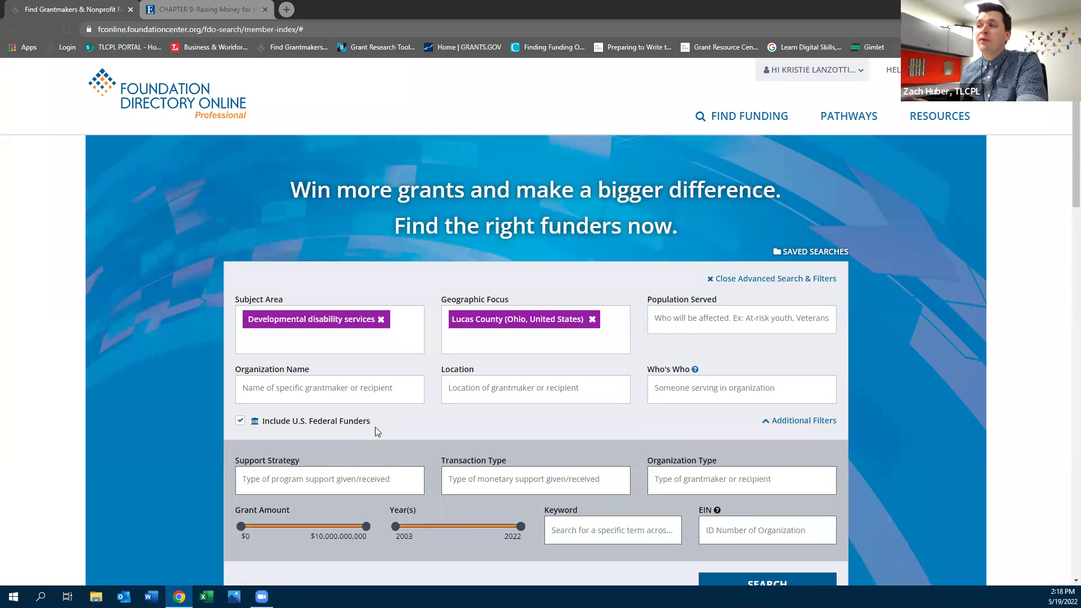
scroll(379, 421, down, 1)
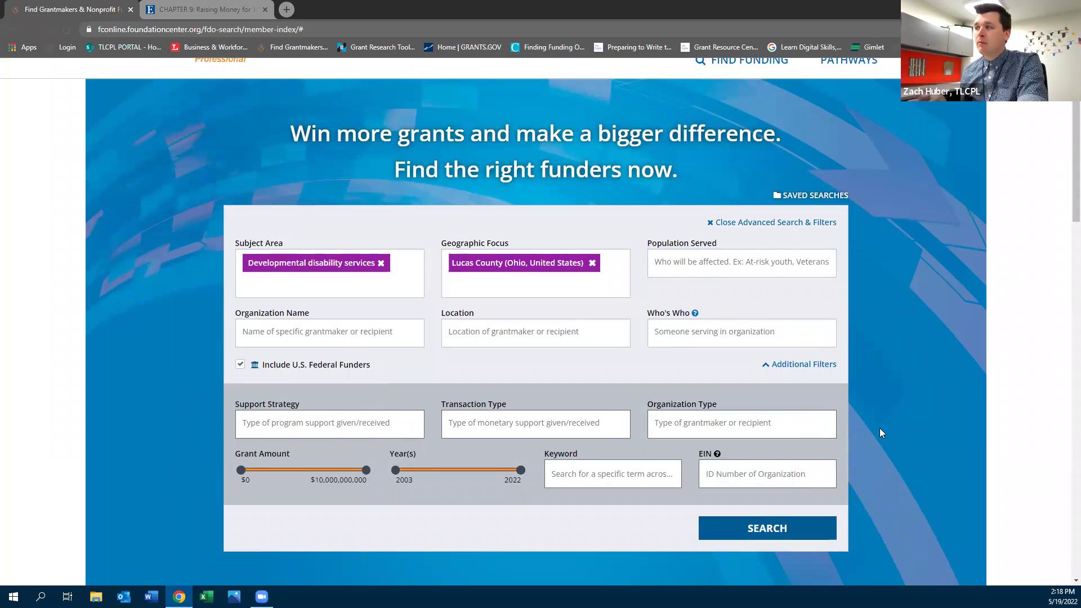
scroll(879, 426, down, 2)
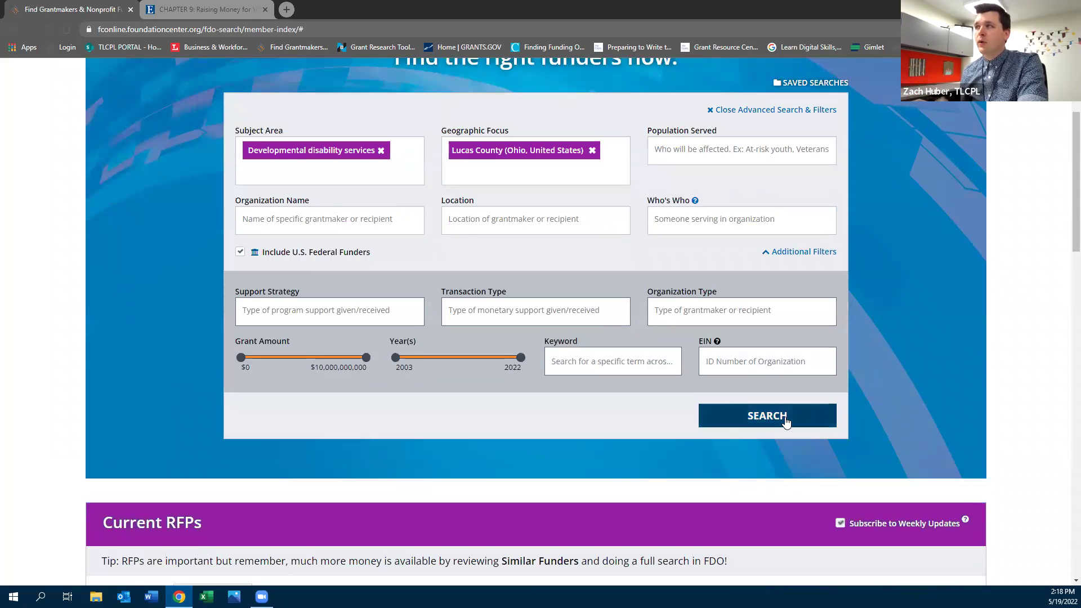
Run the Lucas County search, then replace the geographic focus with Ohio (United States)
click(786, 421)
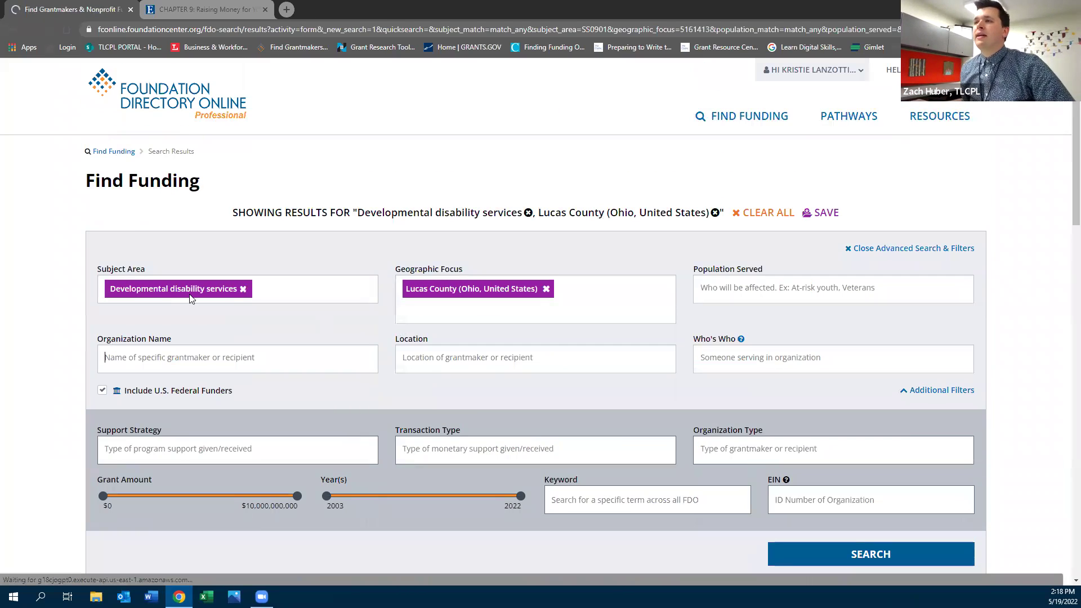
scroll(176, 310, down, 5)
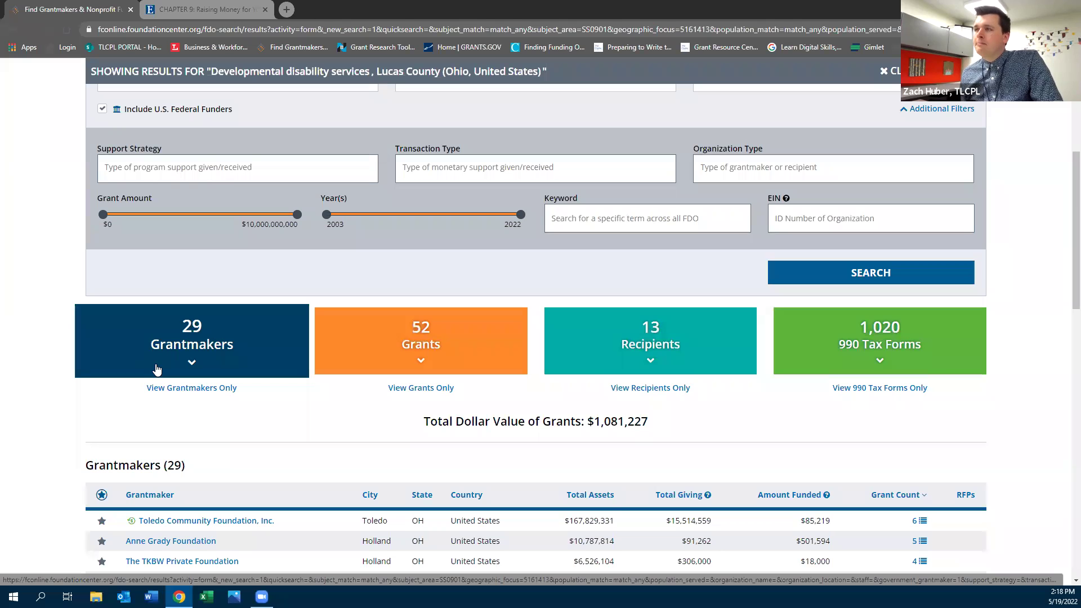
scroll(548, 240, up, 4)
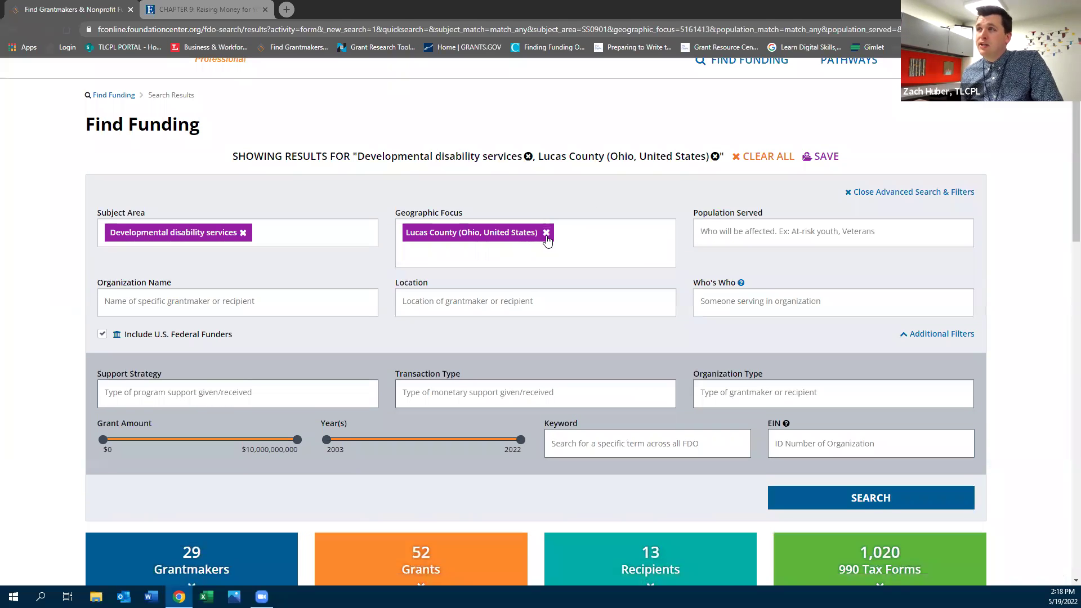
click(546, 233)
text(ohio)
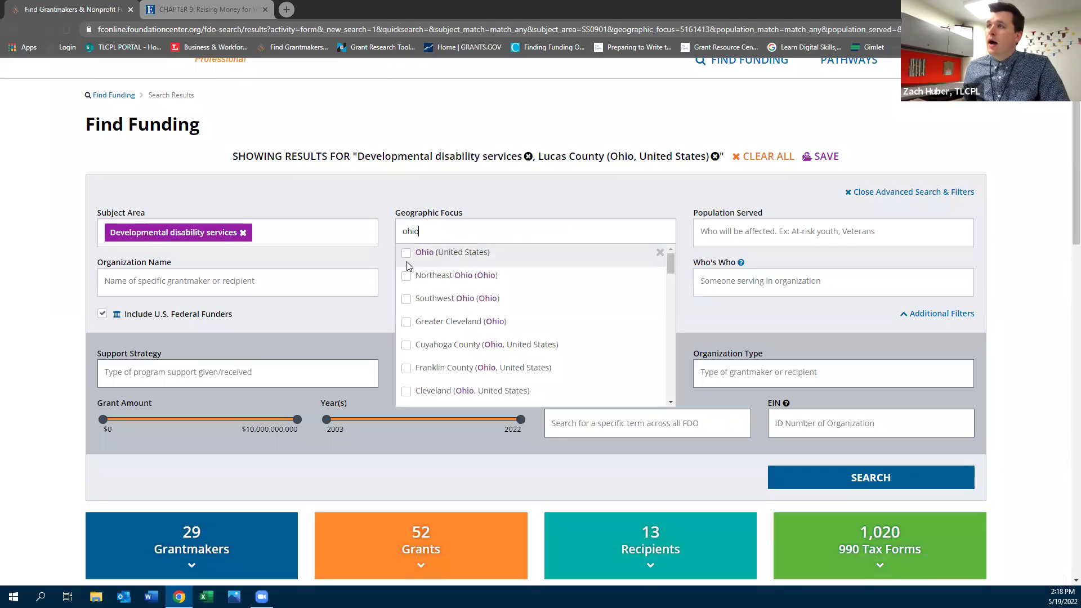
click(406, 253)
click(854, 510)
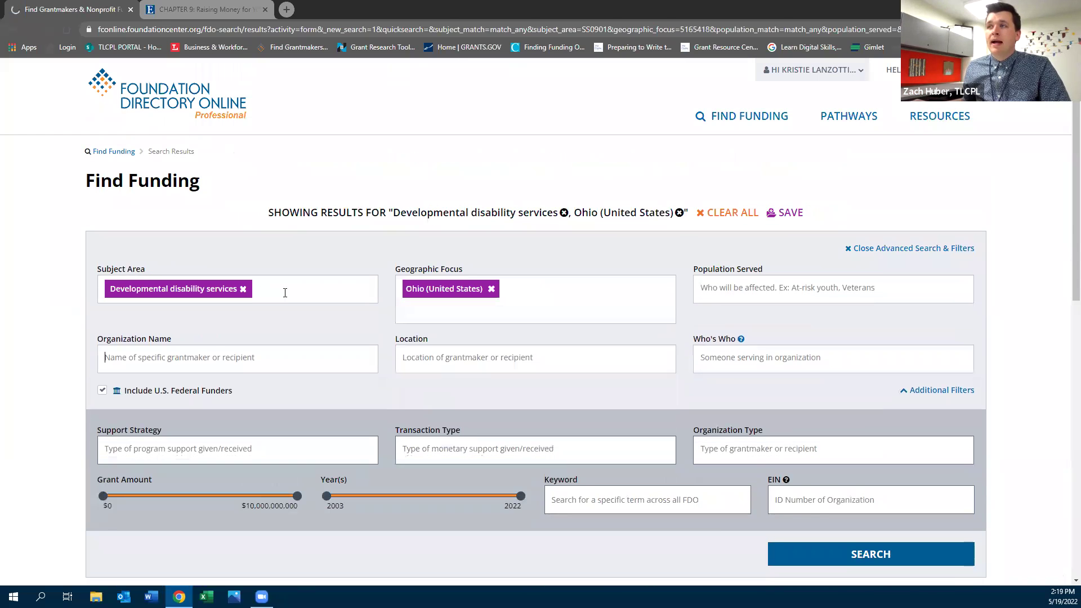
Add Adult day care as a second subject area alongside Developmental disability services
click(285, 293)
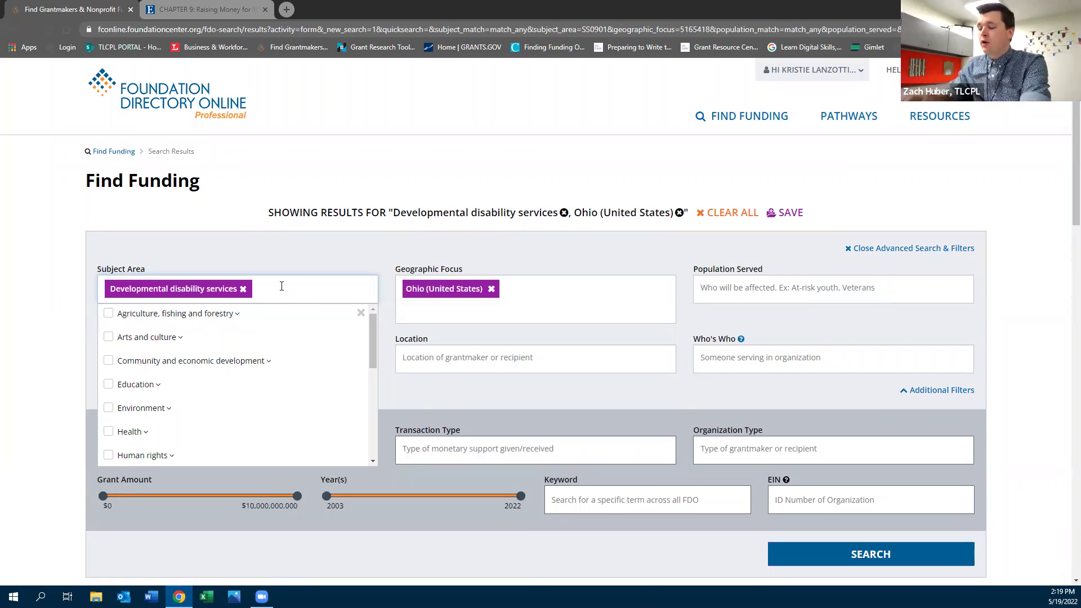
text(day)
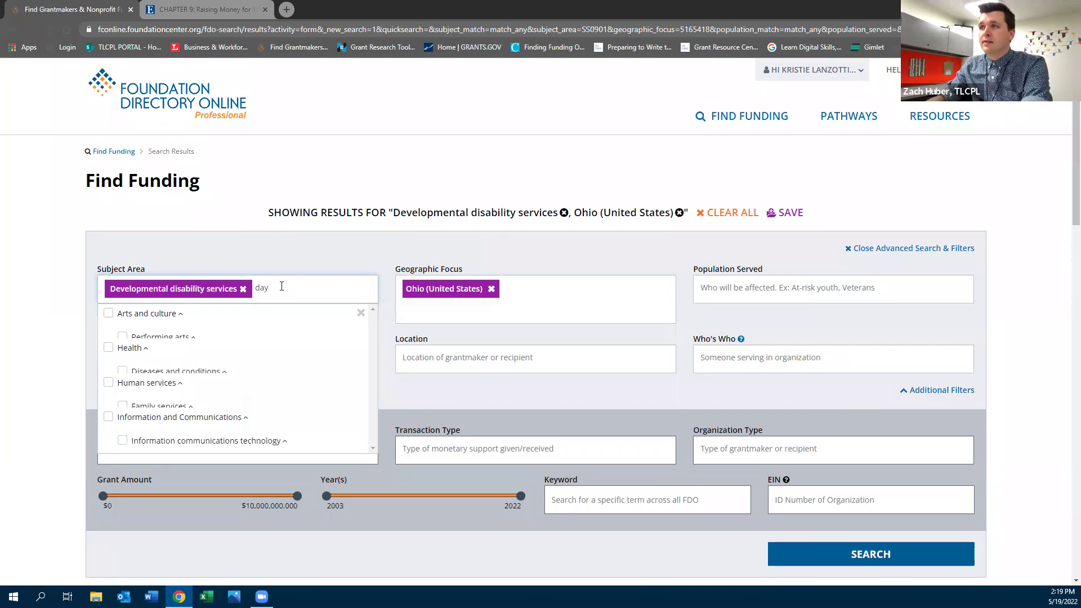
scroll(285, 366, down, 2)
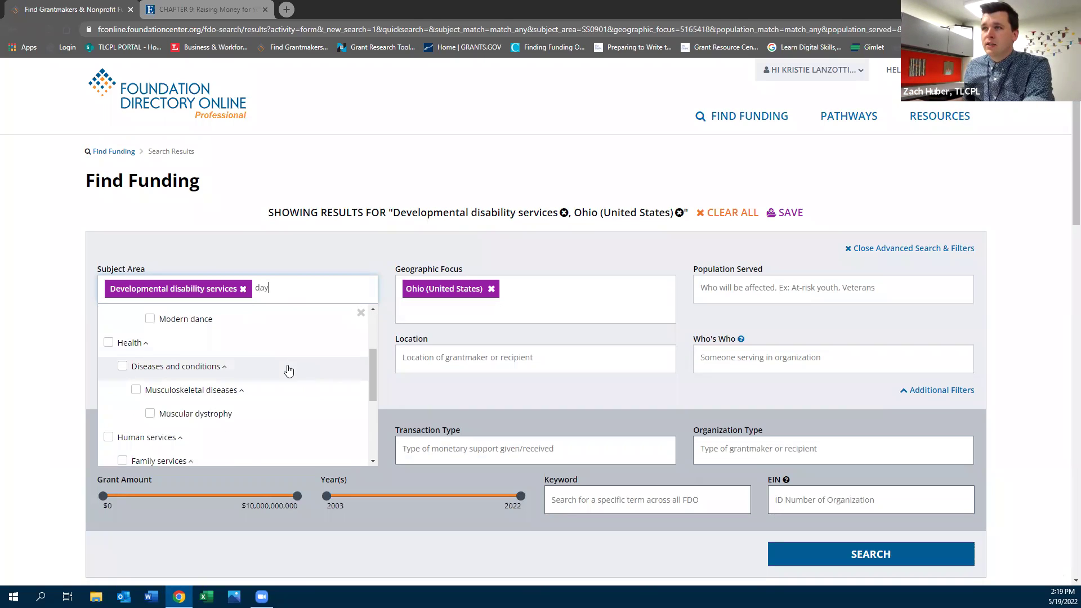
scroll(288, 370, down, 2)
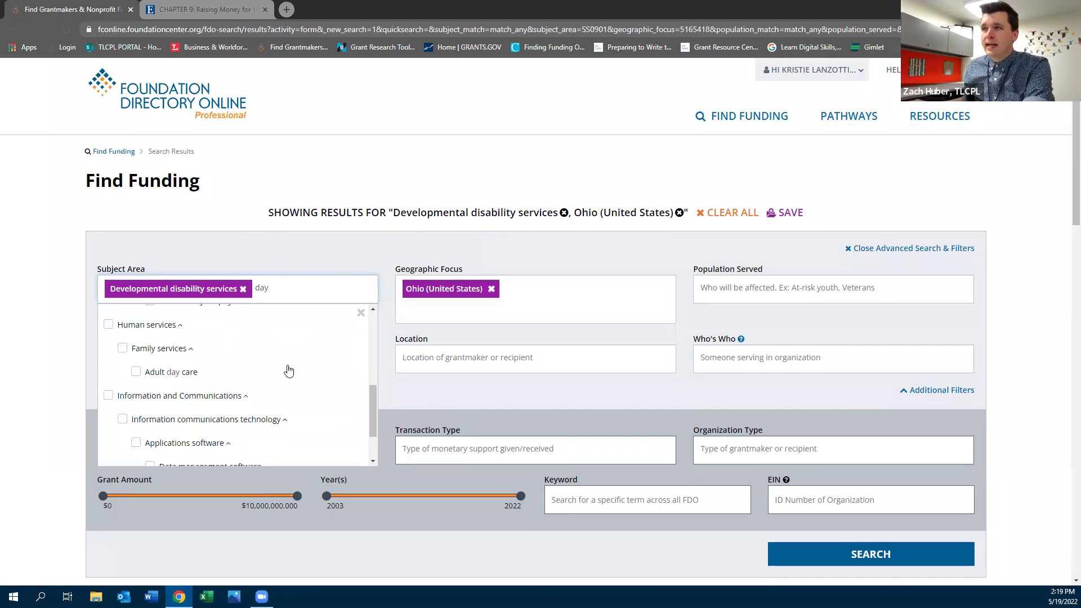
click(135, 373)
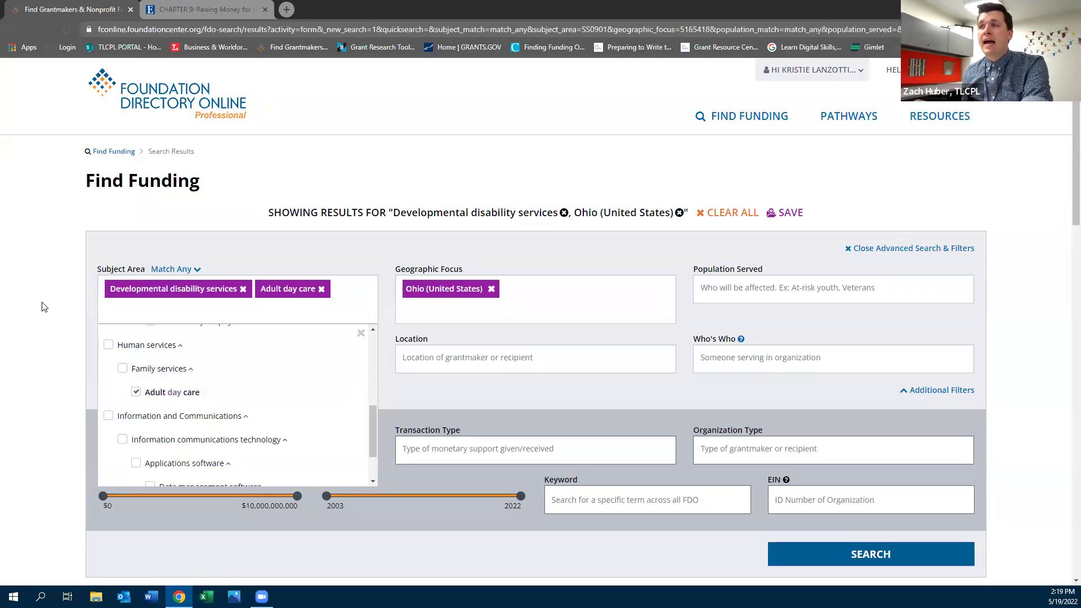
click(52, 338)
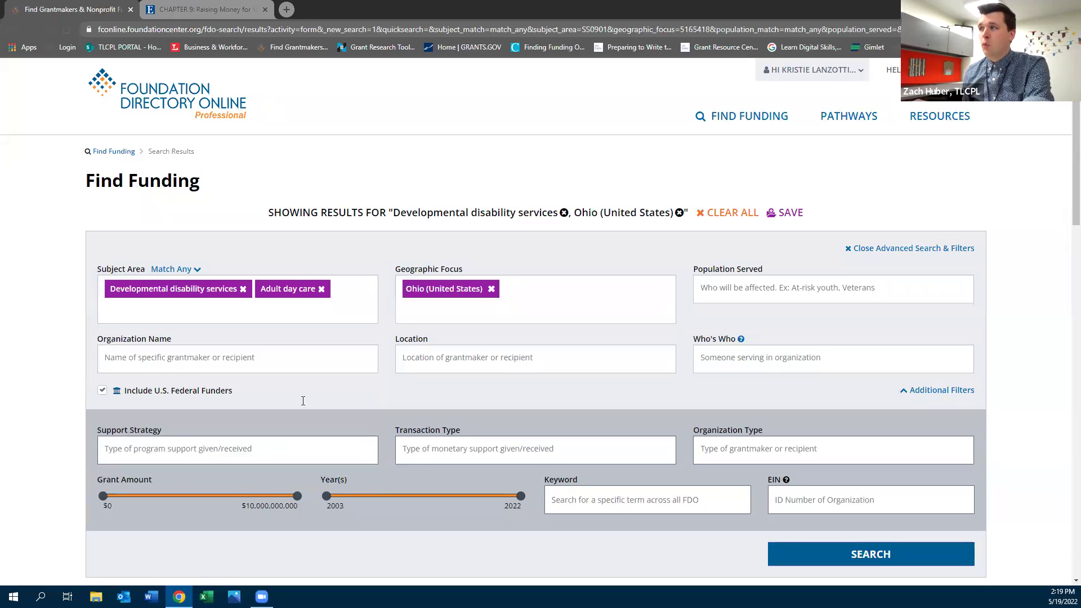
click(808, 562)
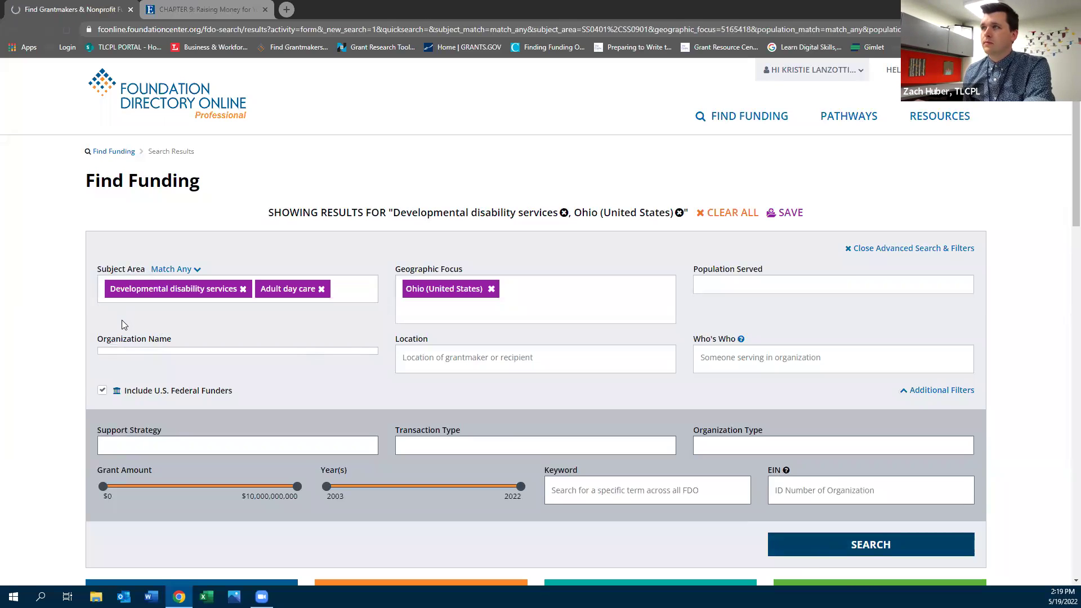
scroll(60, 342, down, 3)
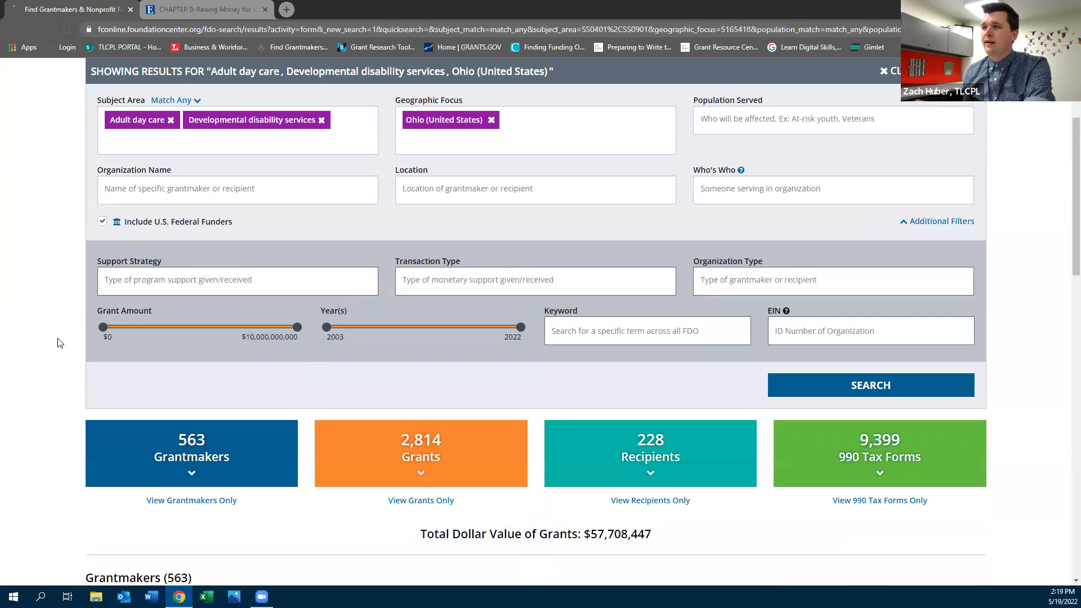
scroll(60, 343, down, 1)
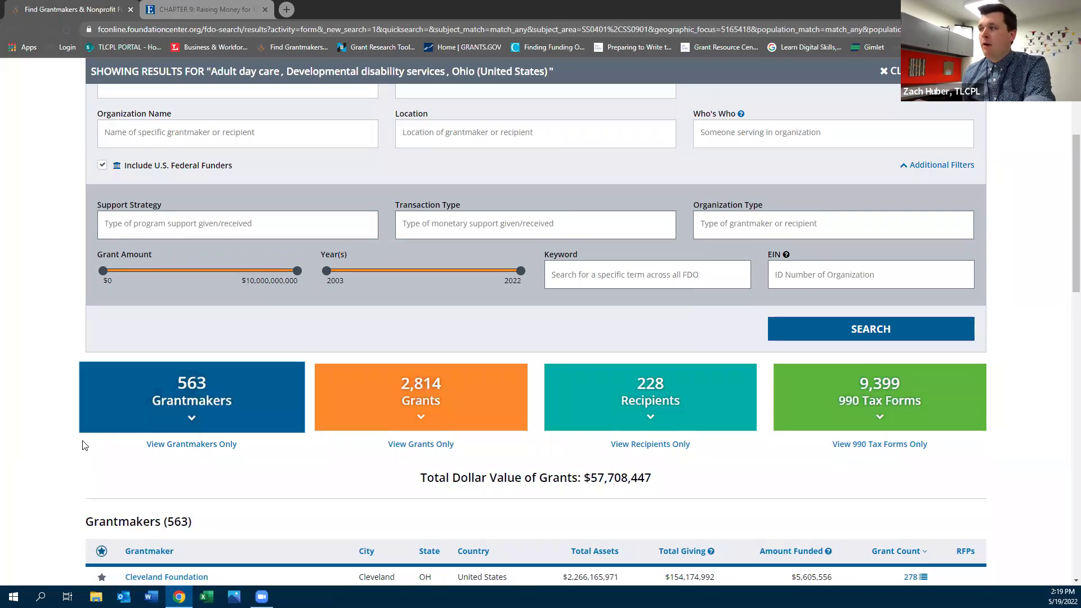
scroll(82, 444, down, 1)
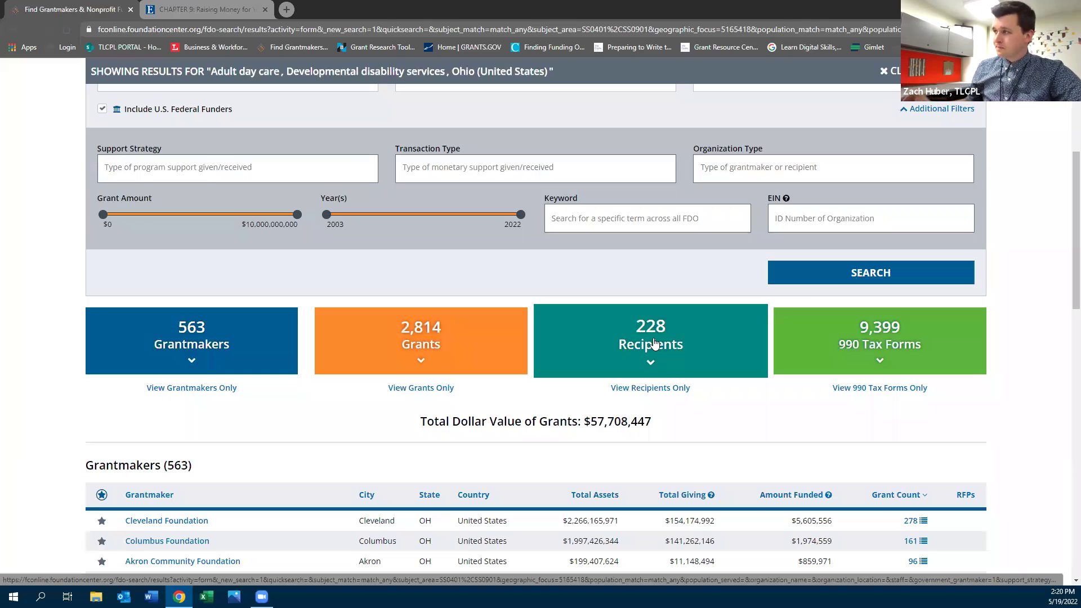
scroll(788, 405, down, 2)
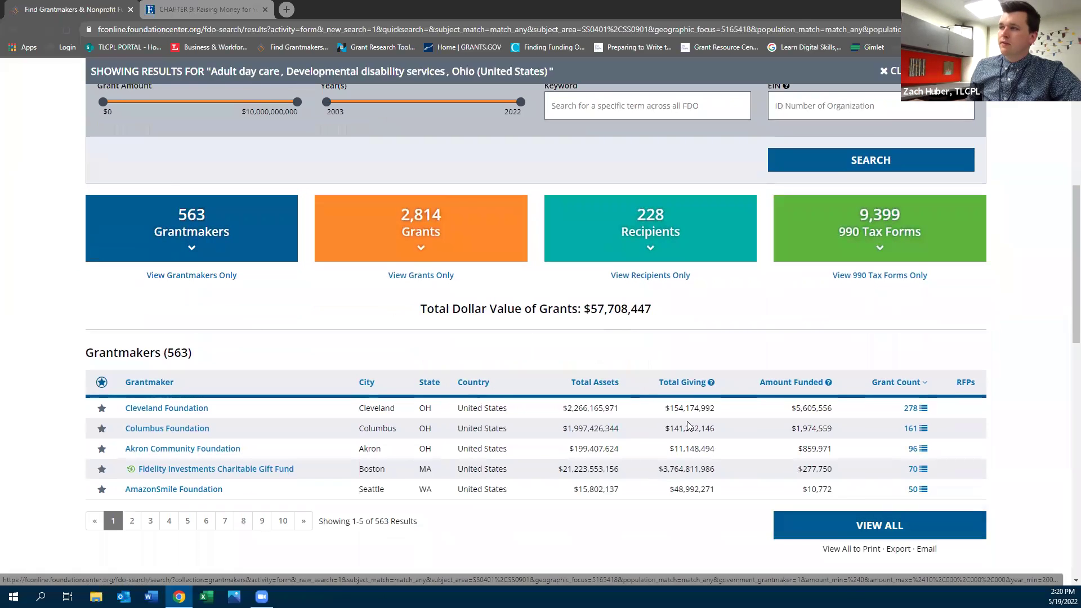
click(813, 525)
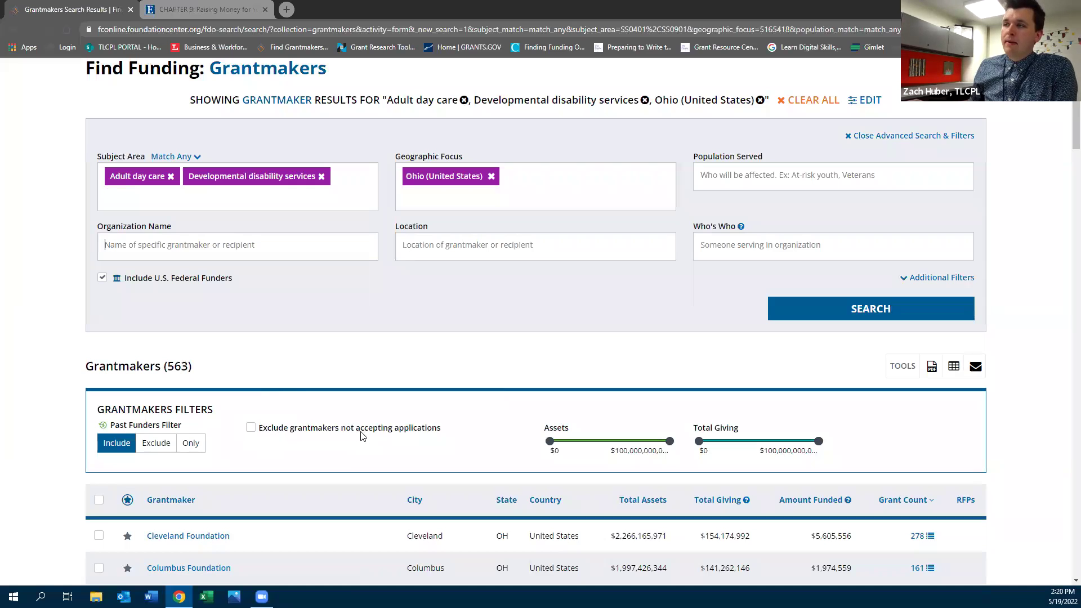
Exclude grantmakers not accepting applications and browse the 284 remaining Ohio funders
click(250, 428)
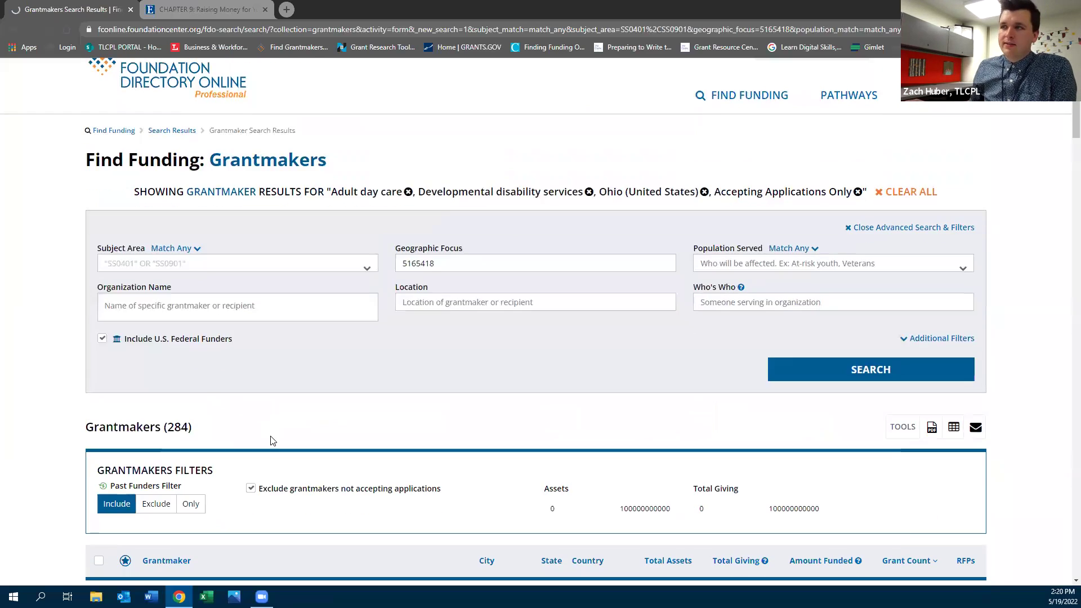
scroll(175, 347, down, 1)
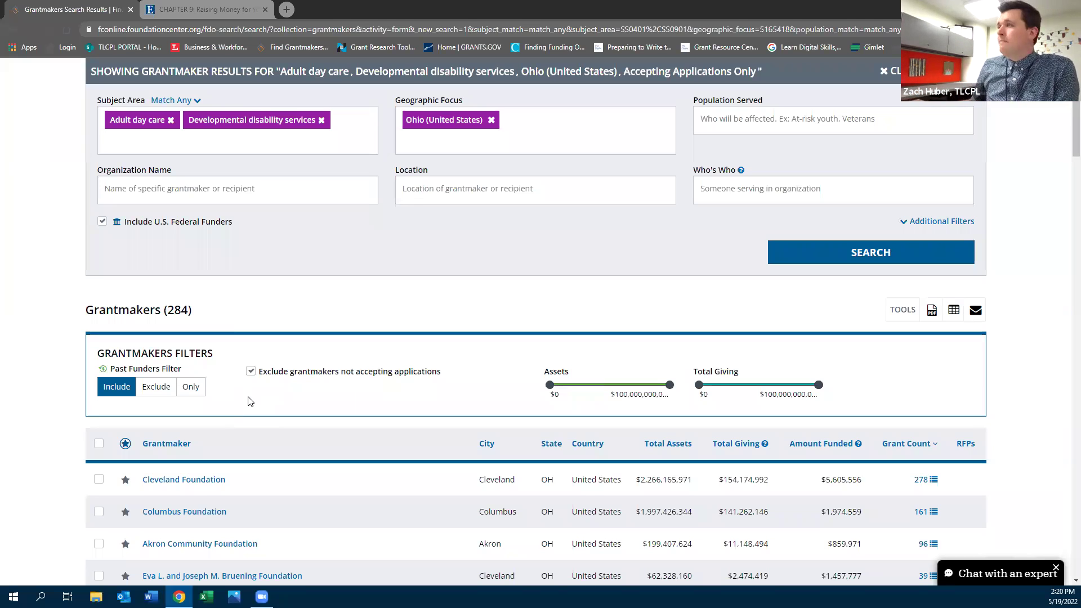
scroll(248, 400, down, 1)
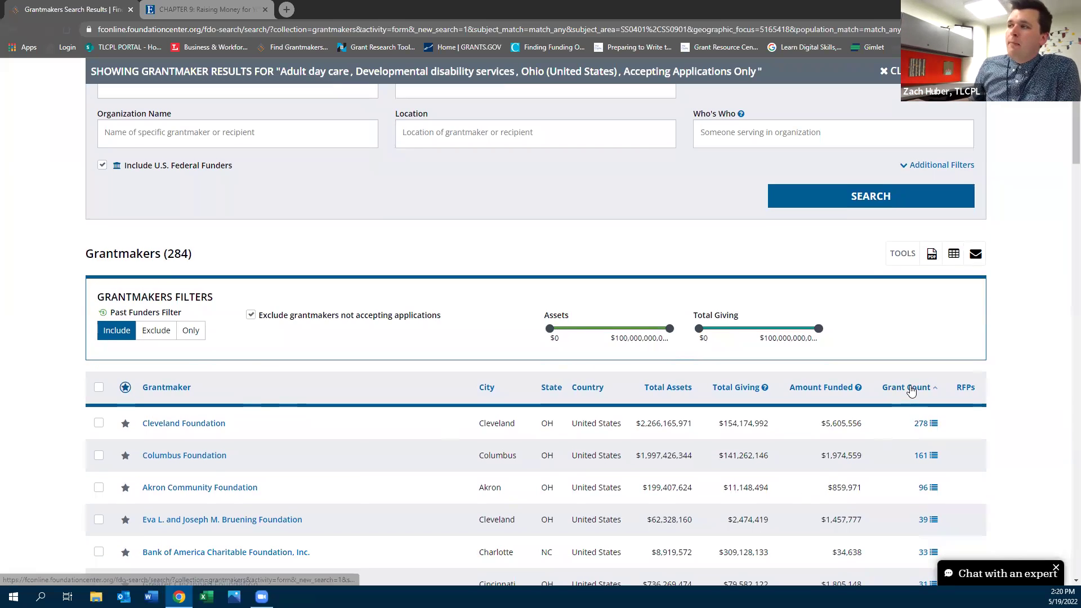
scroll(911, 391, down, 2)
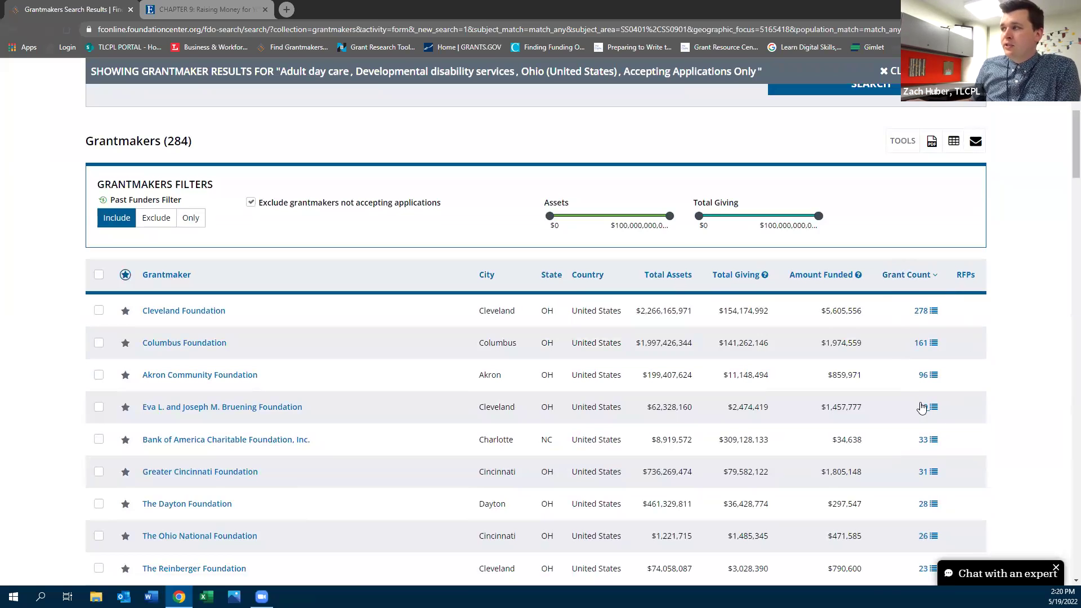
scroll(923, 411, up, 3)
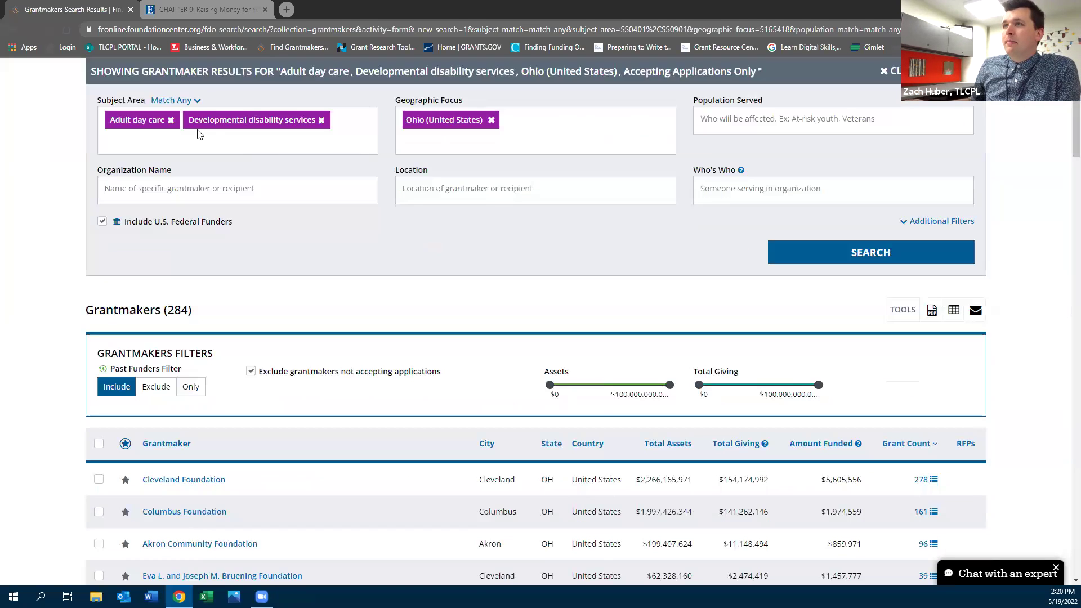
scroll(588, 458, down, 2)
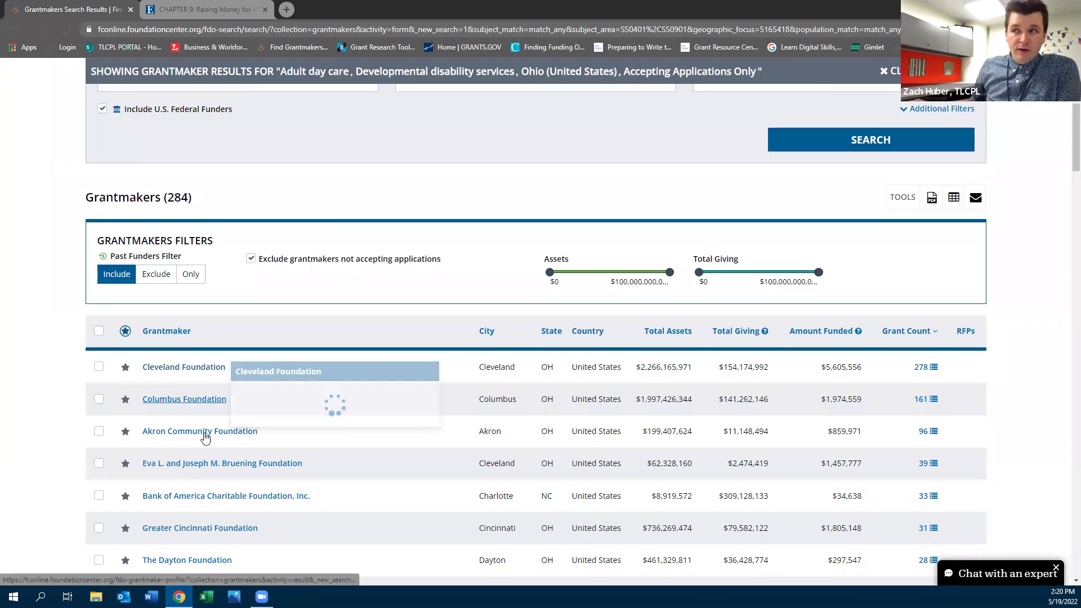
mouse_move(155, 372)
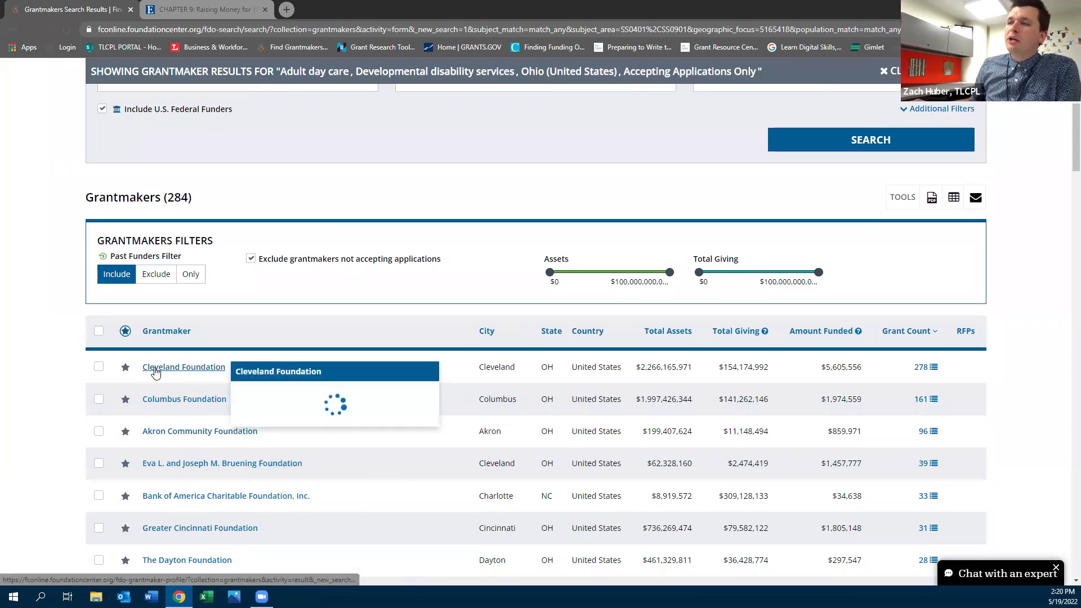
mouse_move(167, 435)
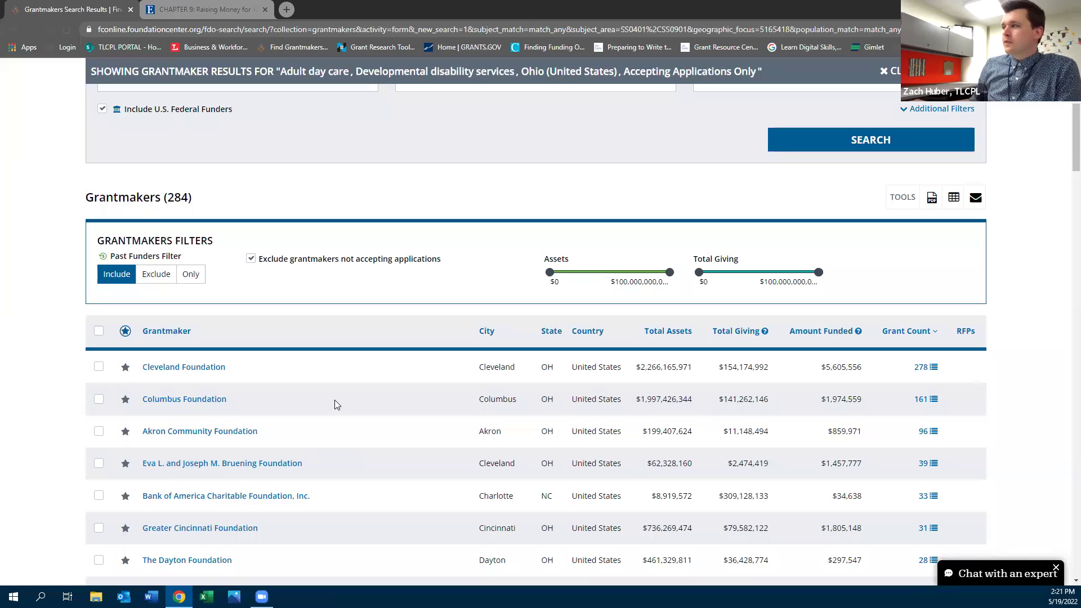
scroll(336, 405, down, 1)
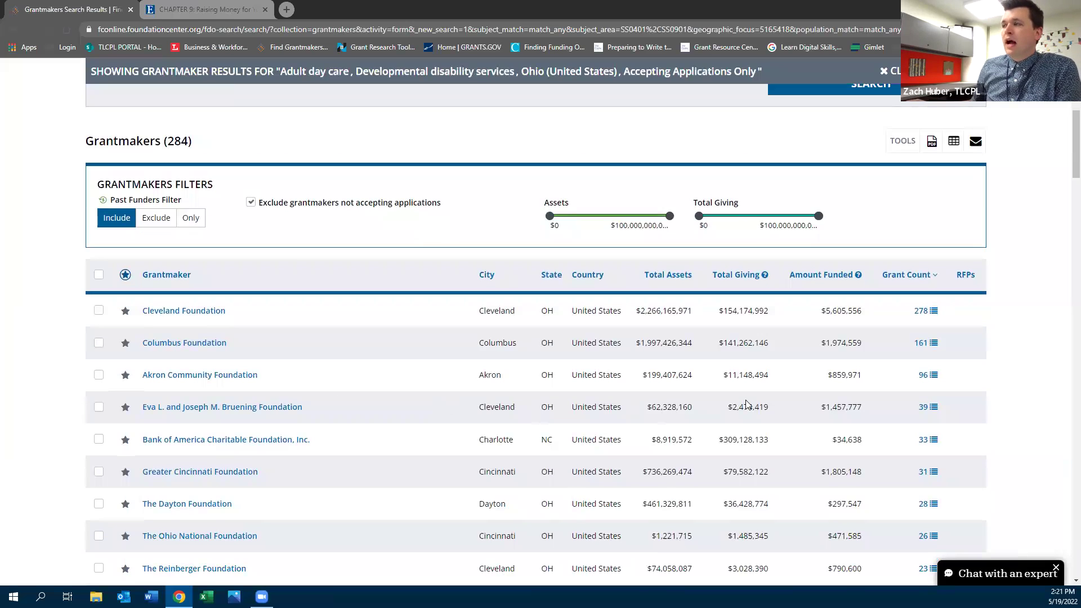
mouse_move(164, 415)
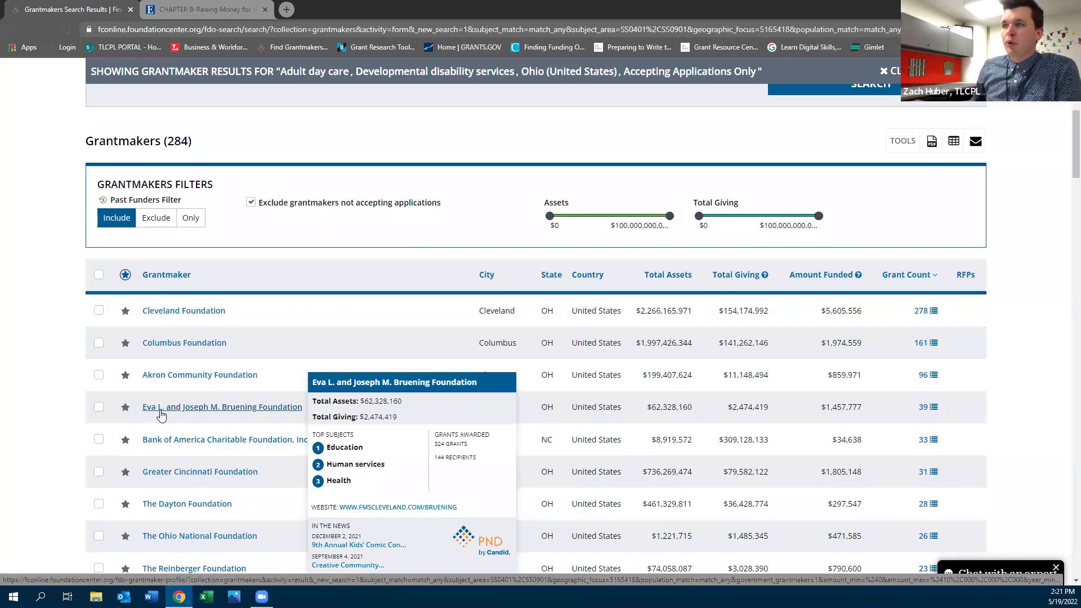
Open the Eva L. and Joseph M. Bruening Foundation profile and drill into its Human services subjects
click(164, 415)
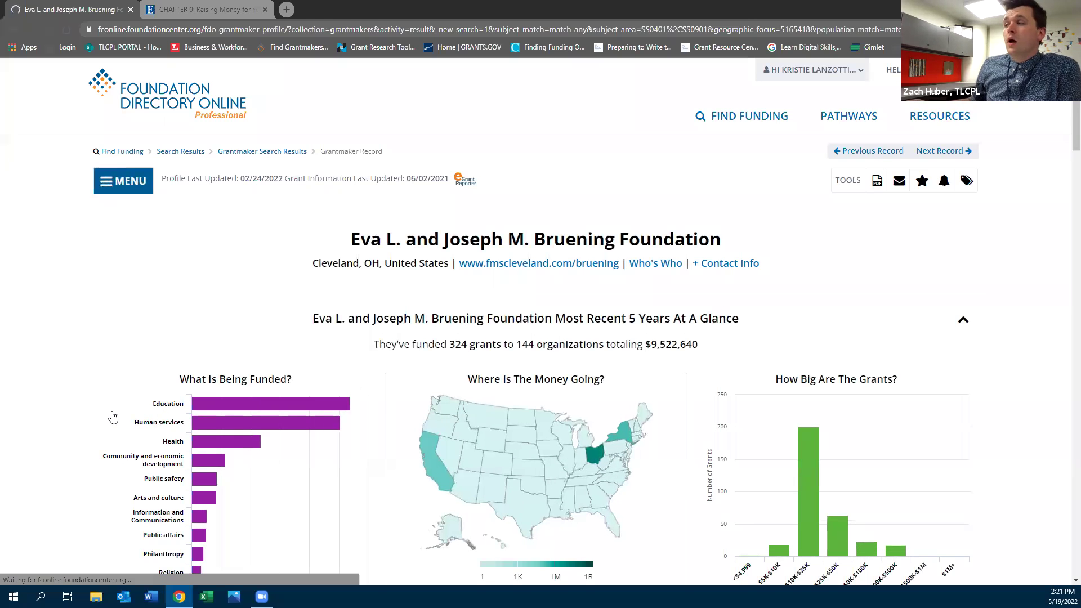
scroll(112, 416, down, 1)
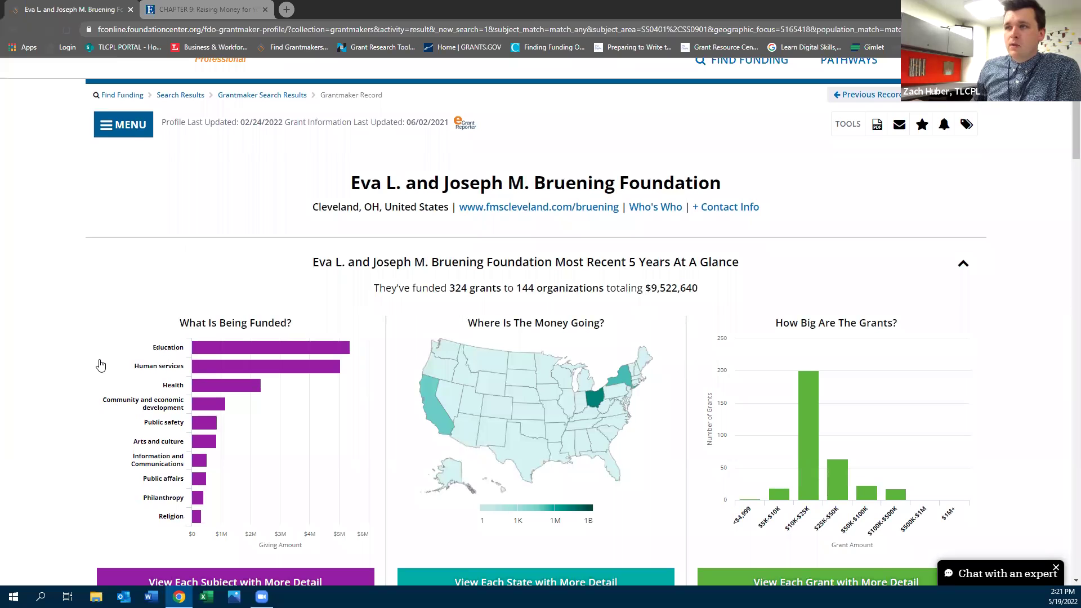
mouse_move(137, 370)
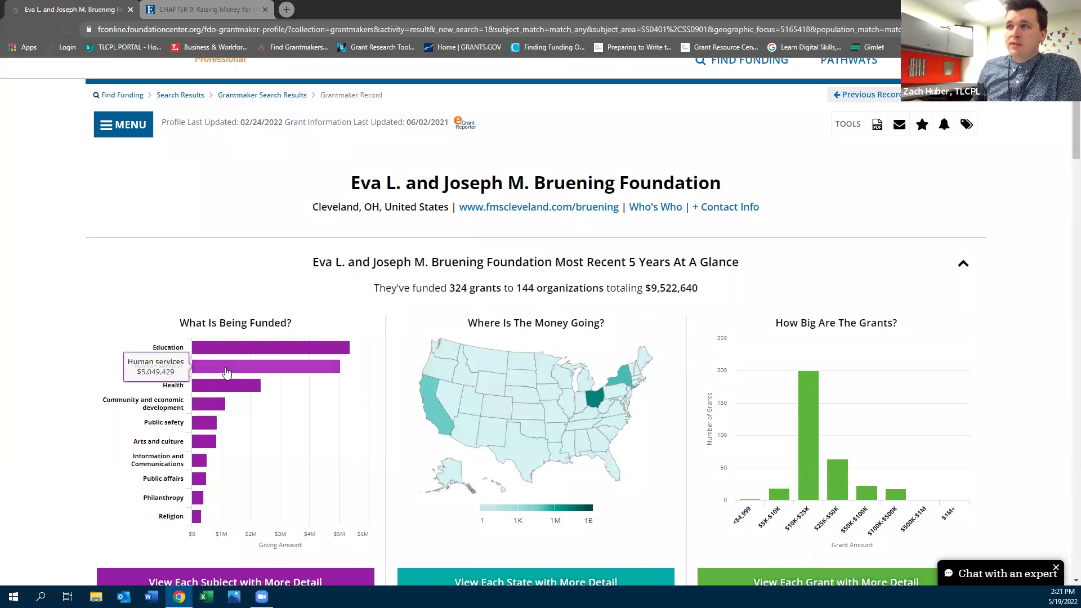
click(227, 373)
mouse_move(429, 488)
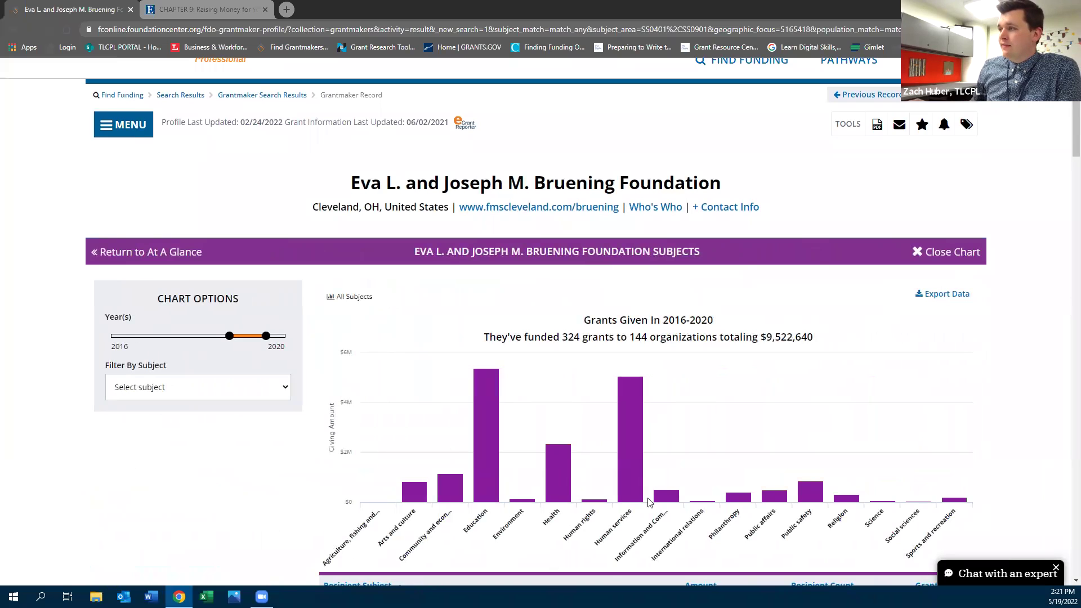
click(628, 481)
scroll(628, 485, down, 2)
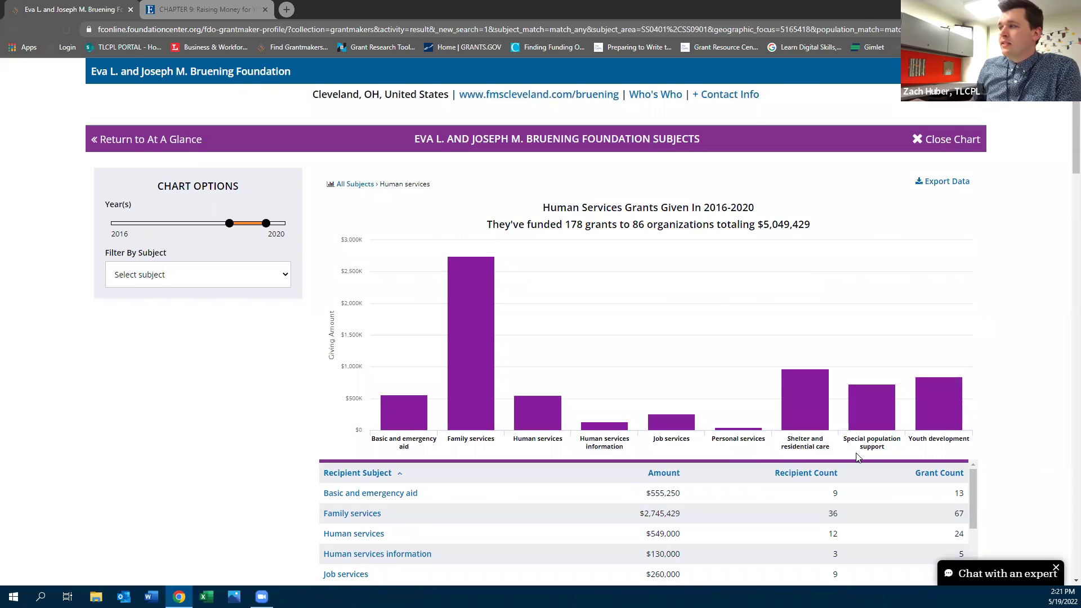
List the Bruening Foundation's Special population support grant recipients, then return to At A Glance
click(876, 429)
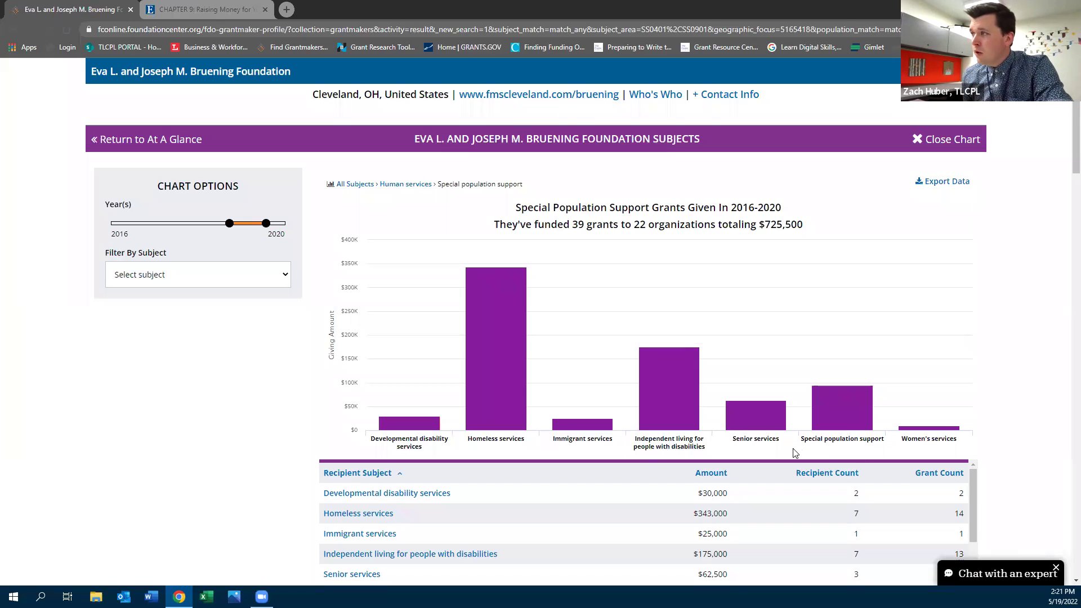
click(833, 402)
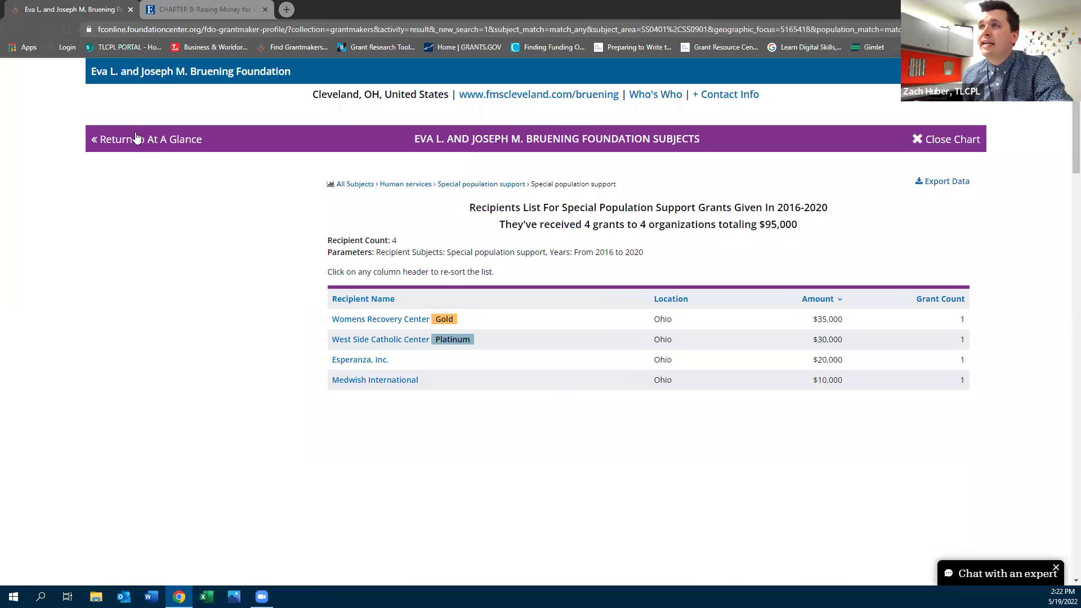
key(Escape)
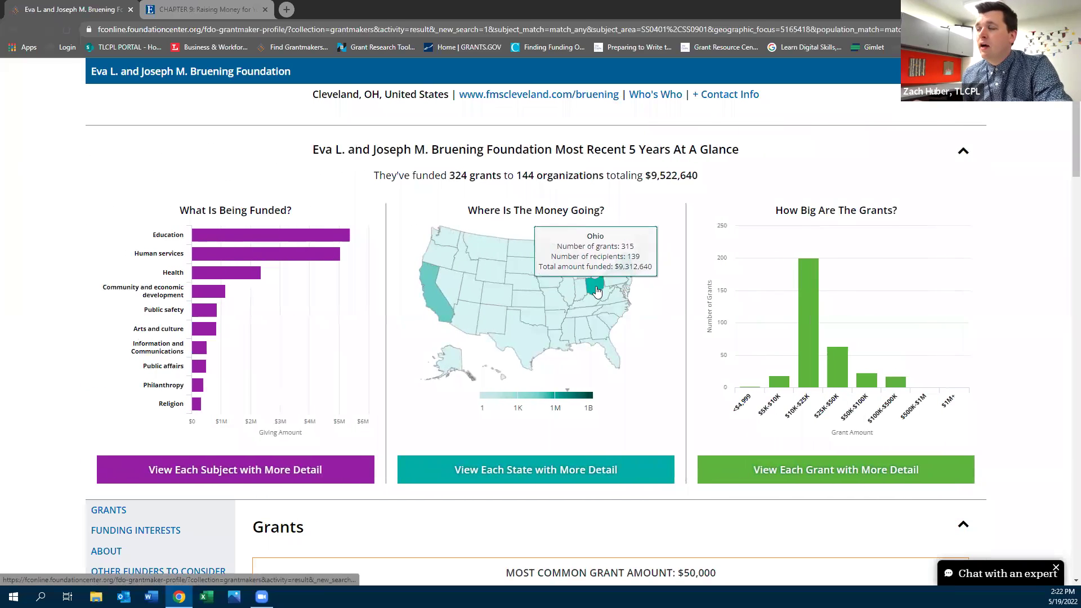
click(596, 295)
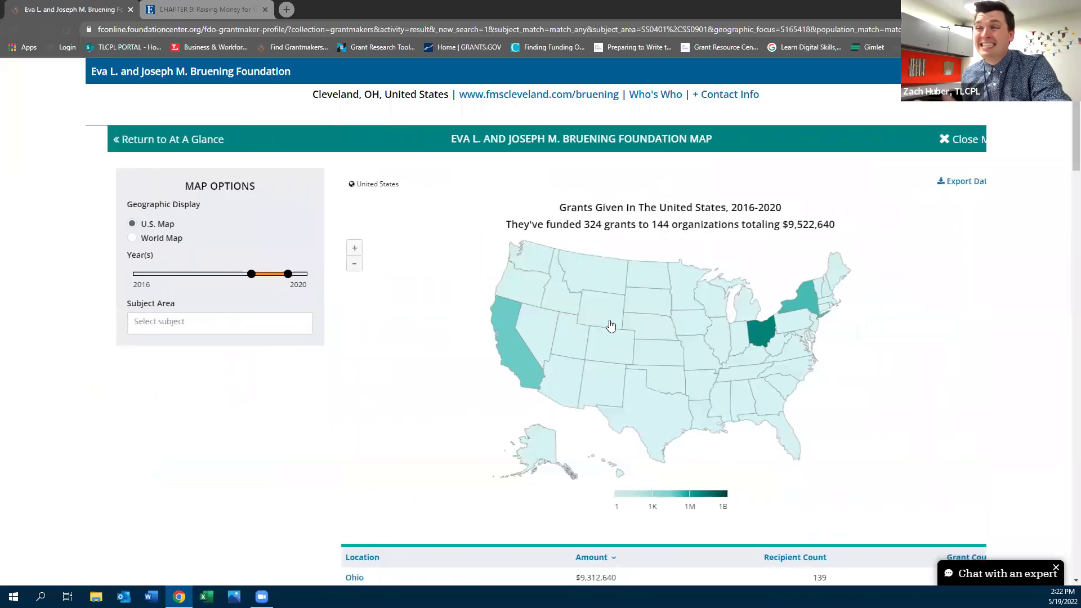
click(725, 336)
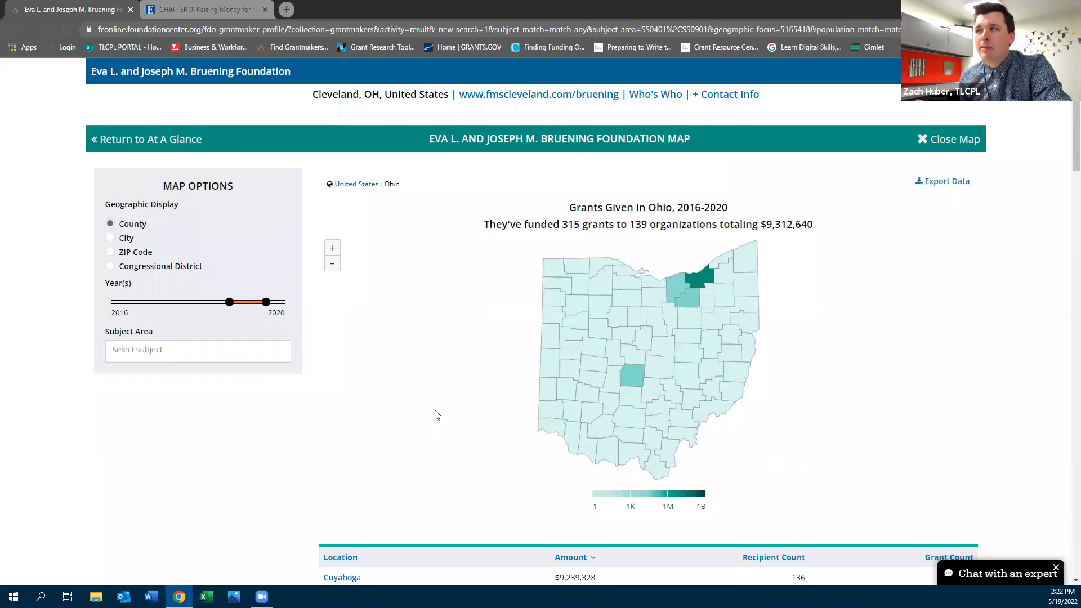
mouse_move(704, 289)
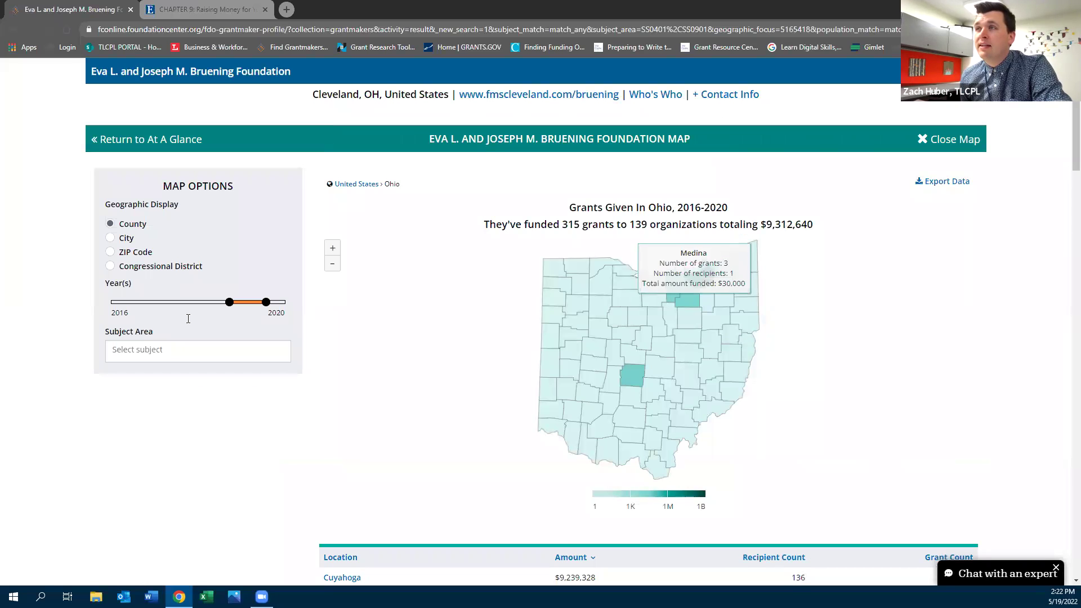
drag(228, 304, 111, 301)
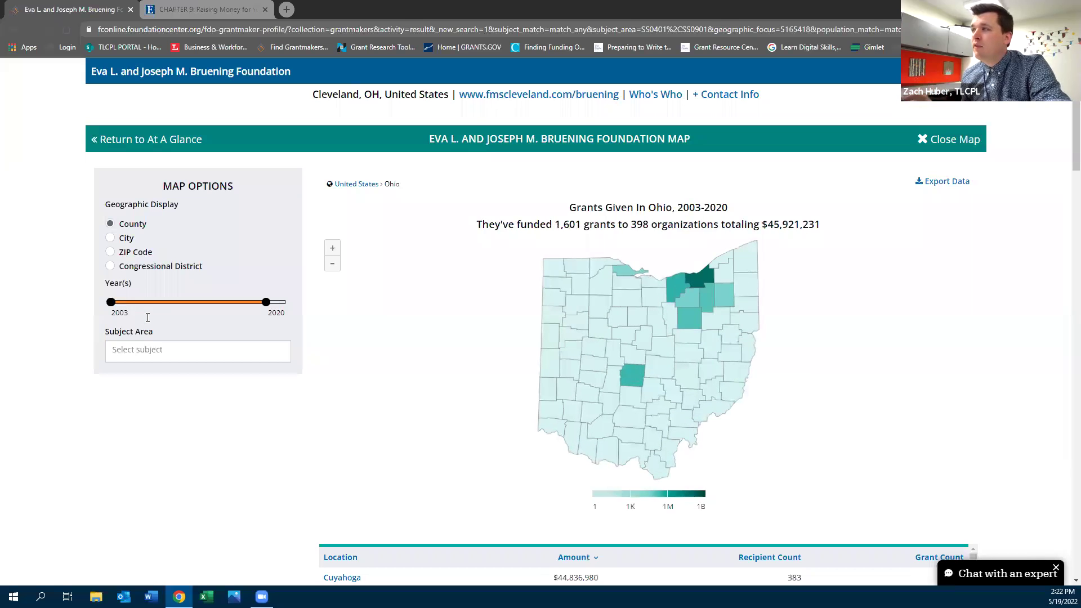
mouse_move(623, 275)
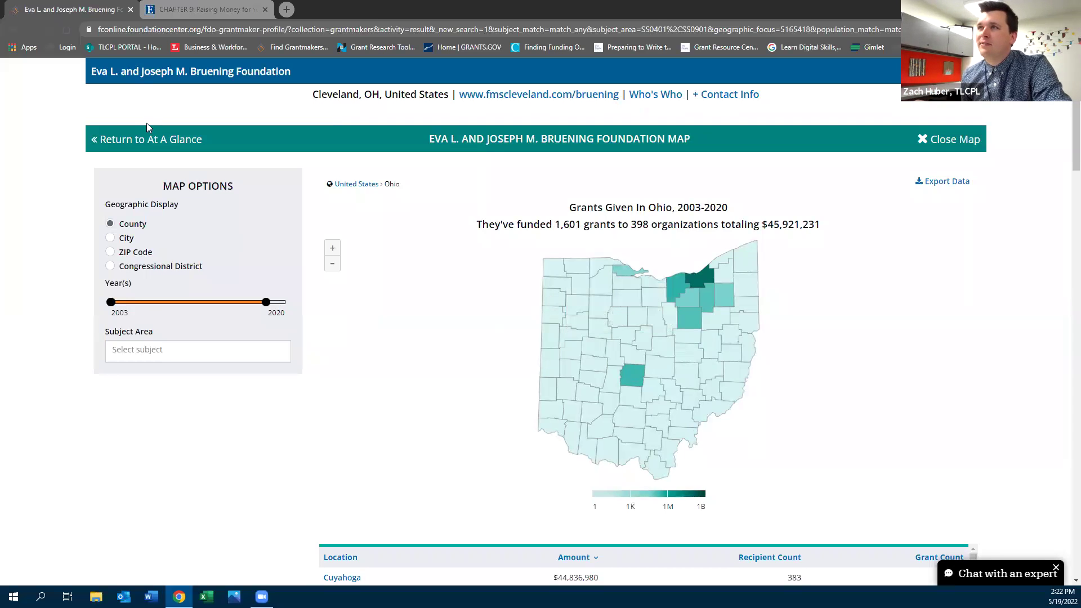
click(155, 141)
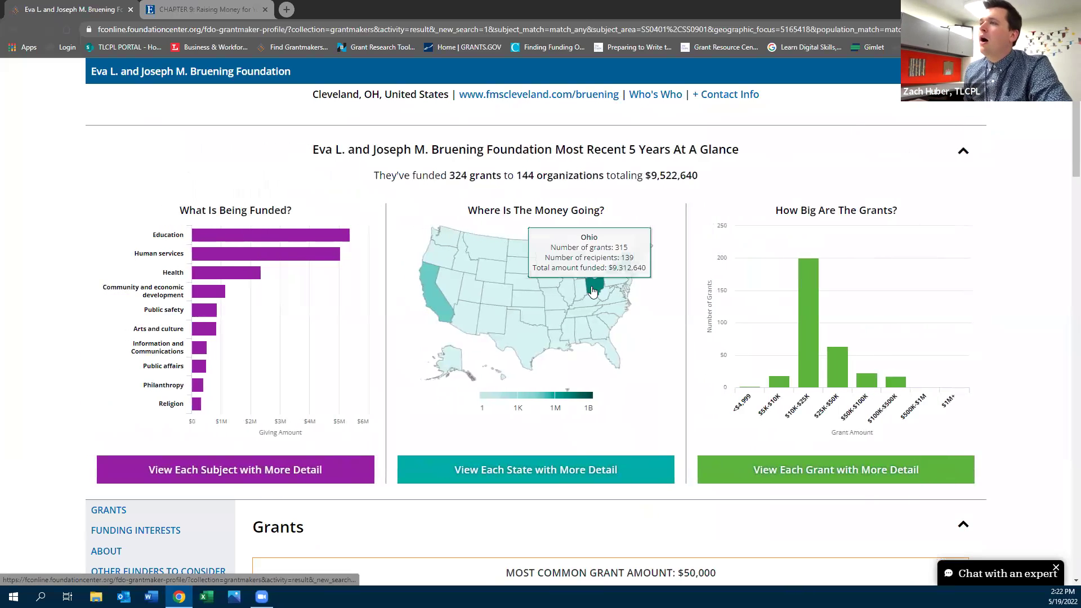
Jump to the Bruening Foundation's Applications/RFPs section with deadlines and giving limitations
mouse_move(224, 288)
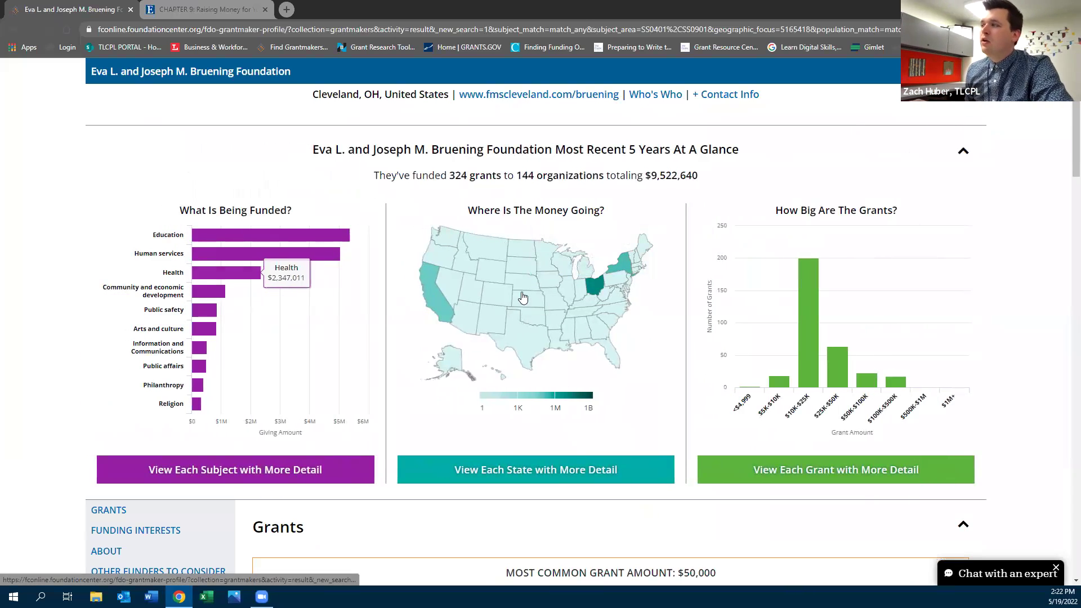
mouse_move(803, 351)
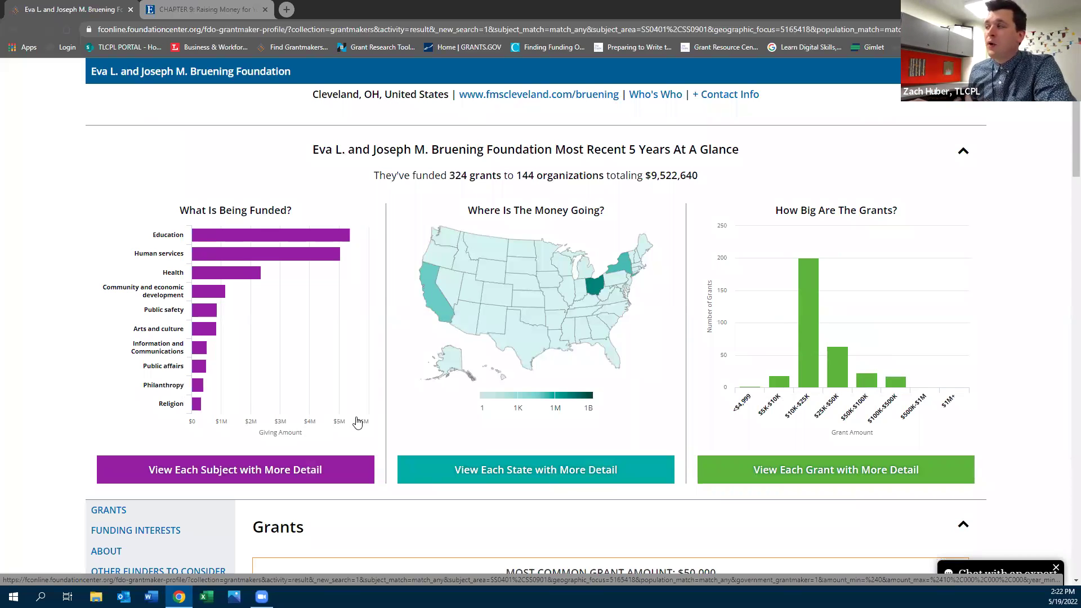
scroll(362, 418, down, 2)
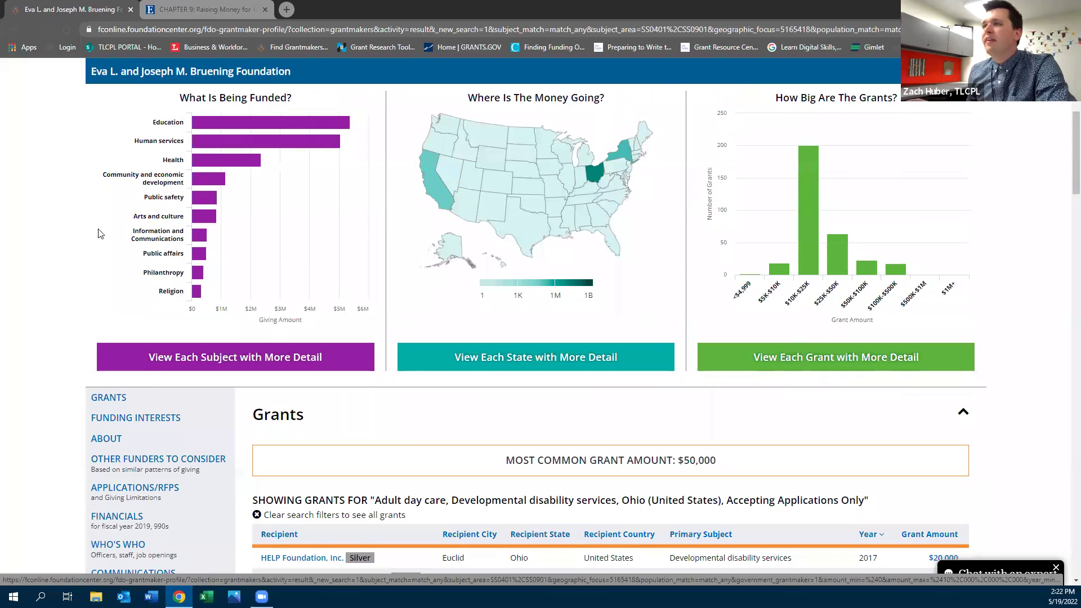
scroll(44, 415, down, 3)
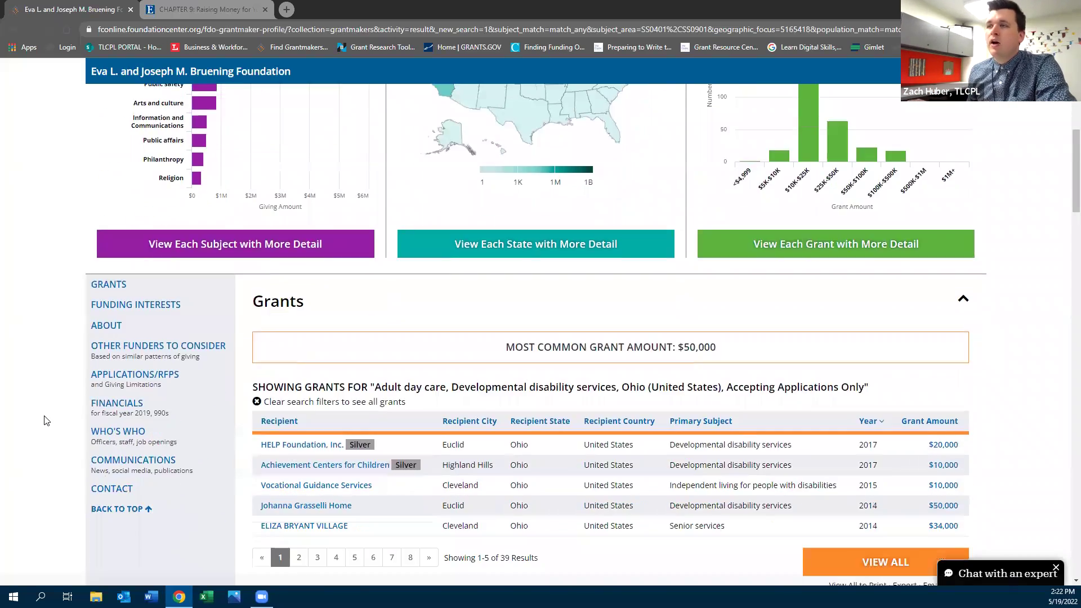
click(131, 326)
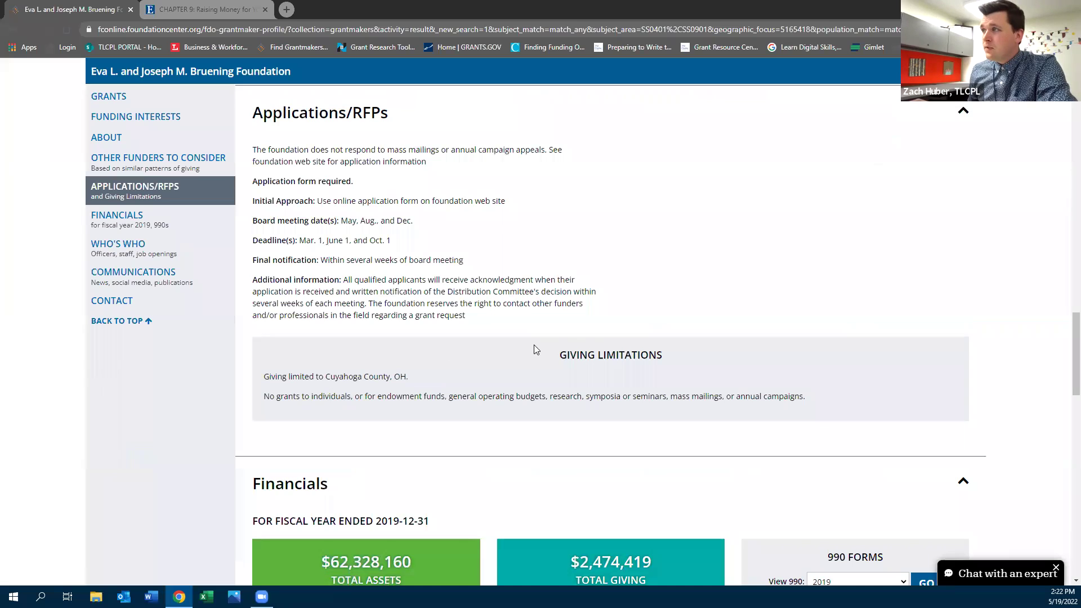
Highlight the Cuyahoga County limit, initial approach, deadlines and final notification, then scroll up to Grants
drag(264, 377, 420, 381)
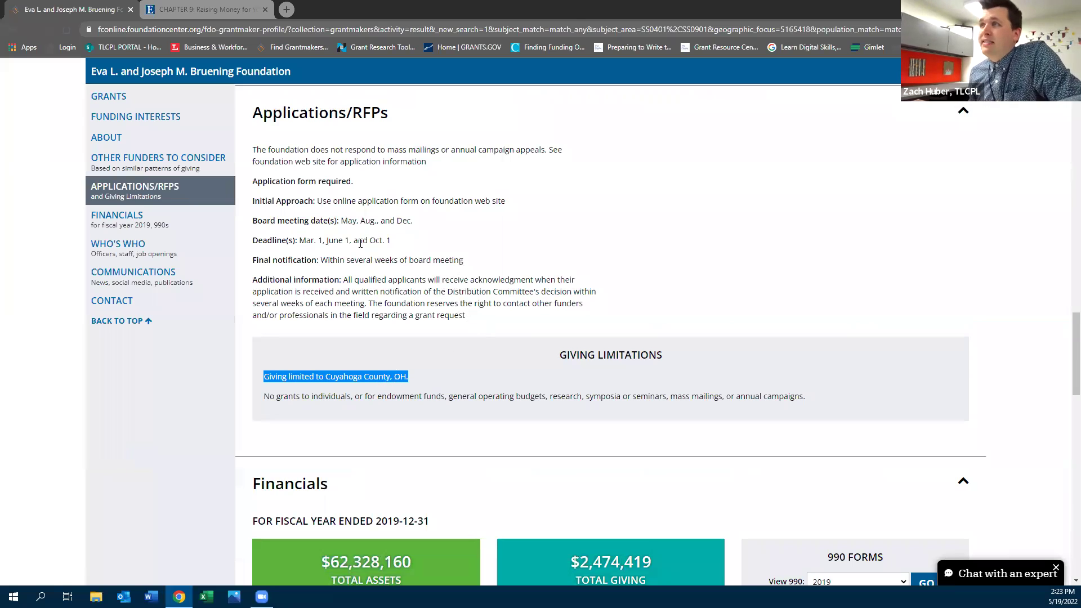
drag(509, 202, 314, 202)
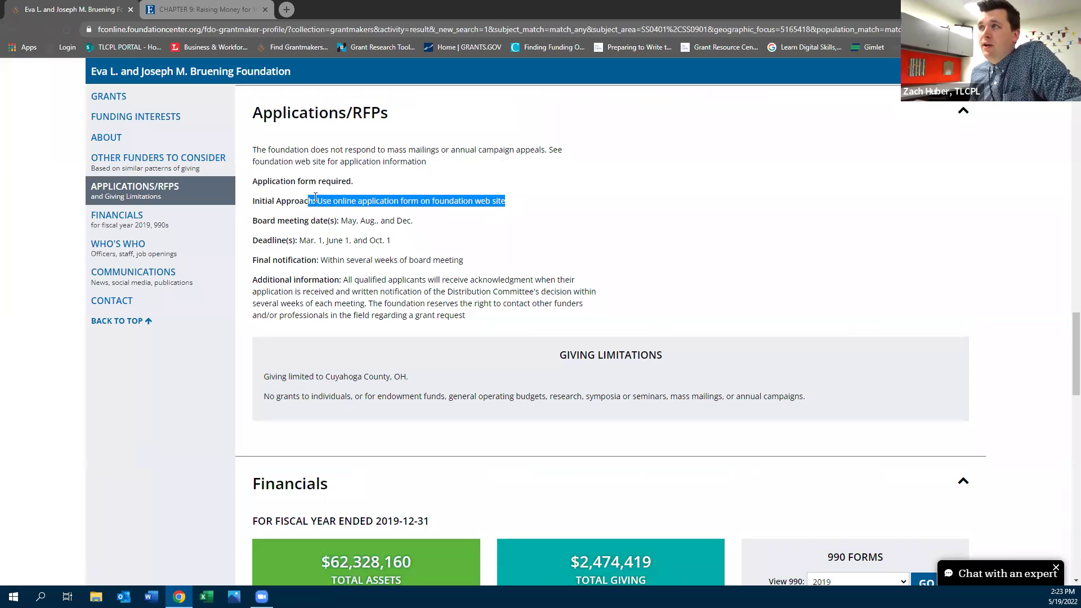
click(316, 237)
drag(390, 239, 305, 239)
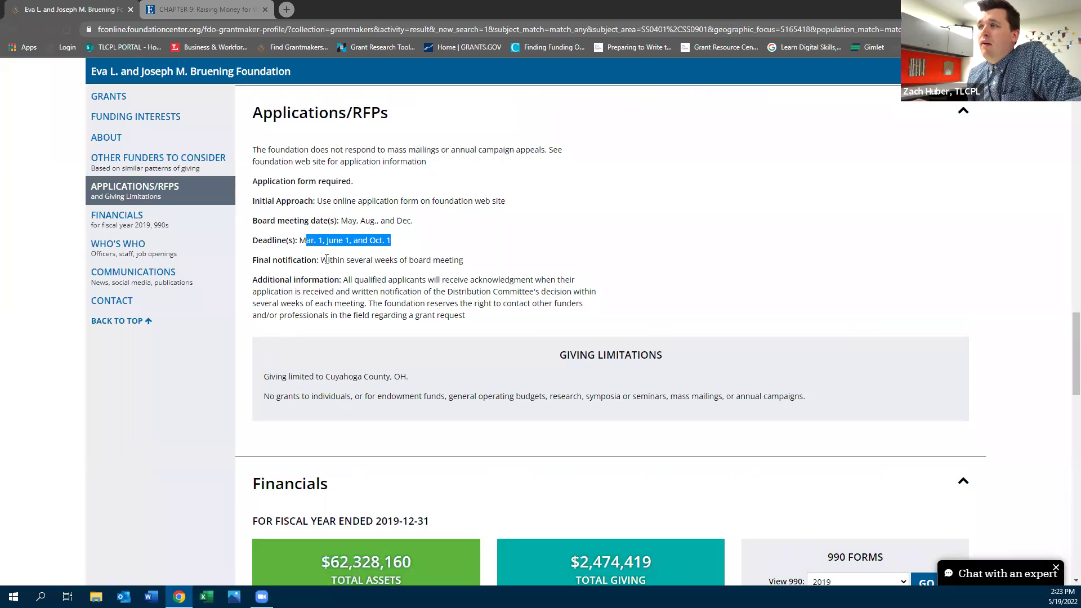
drag(322, 259, 487, 271)
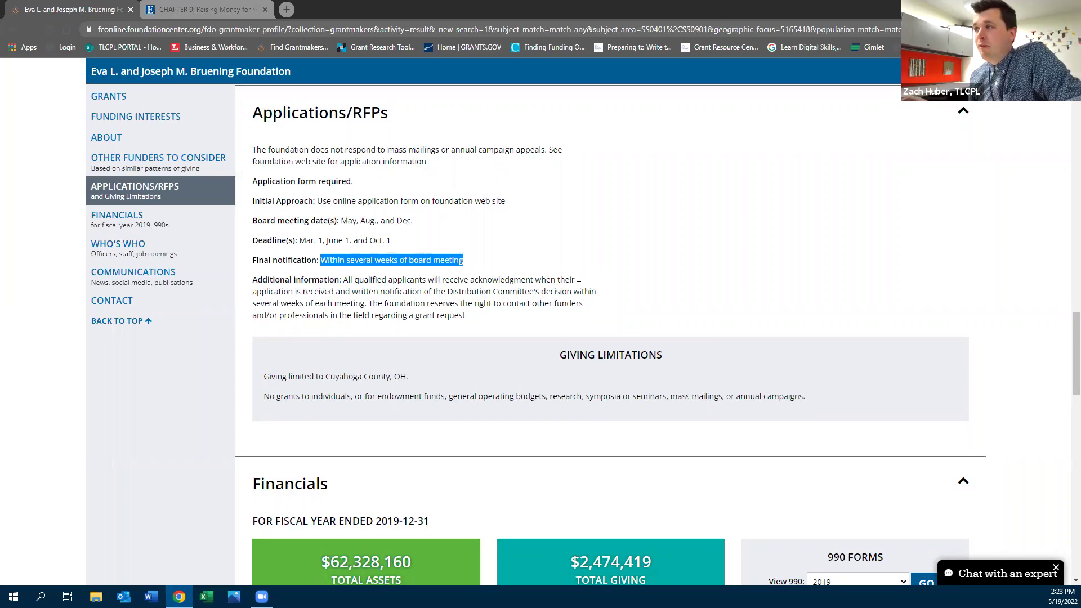
drag(1075, 321, 1066, 176)
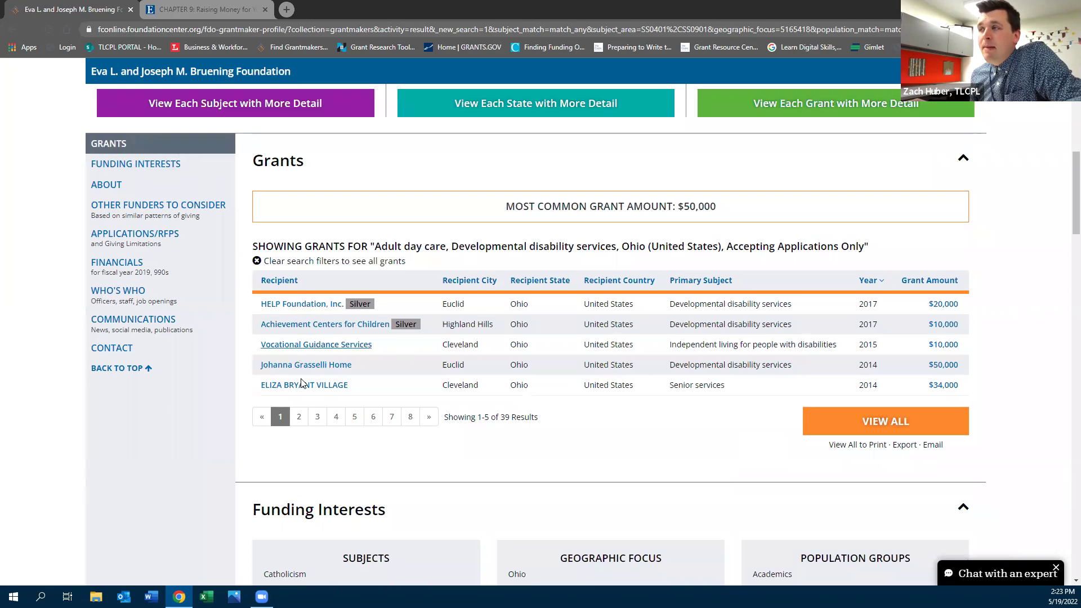
Open the $20,000 HELP Foundation, Inc. grant and review its description and subjects
drag(718, 207, 504, 209)
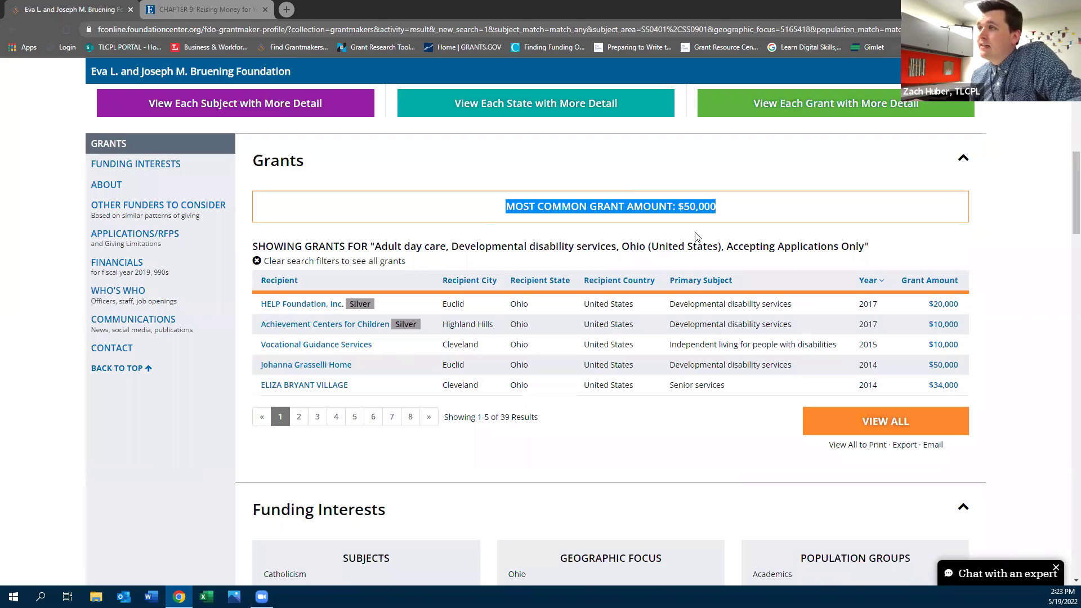
click(316, 314)
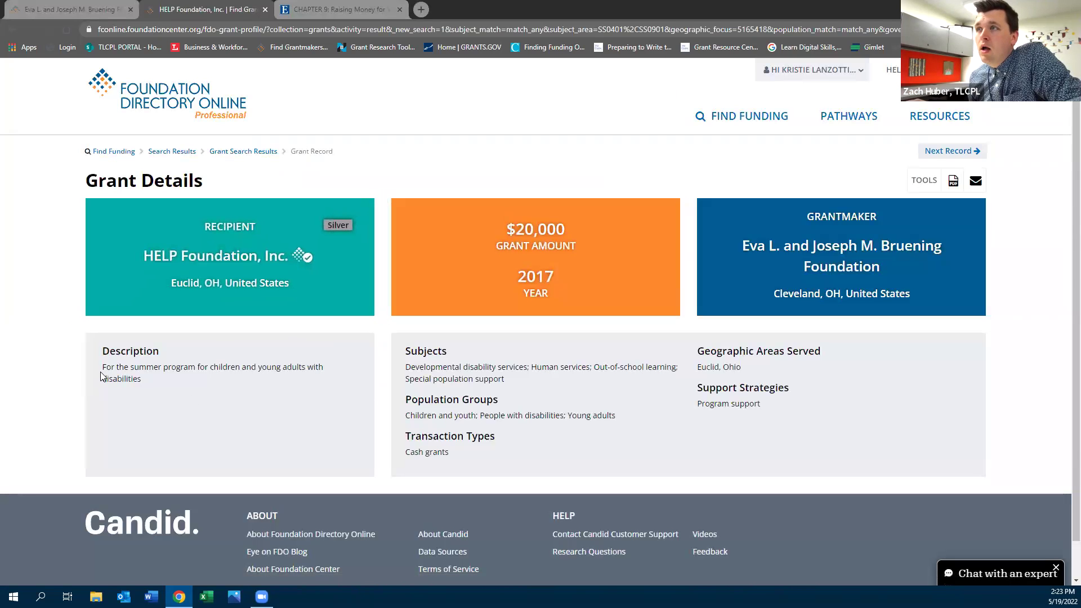
drag(101, 376, 237, 379)
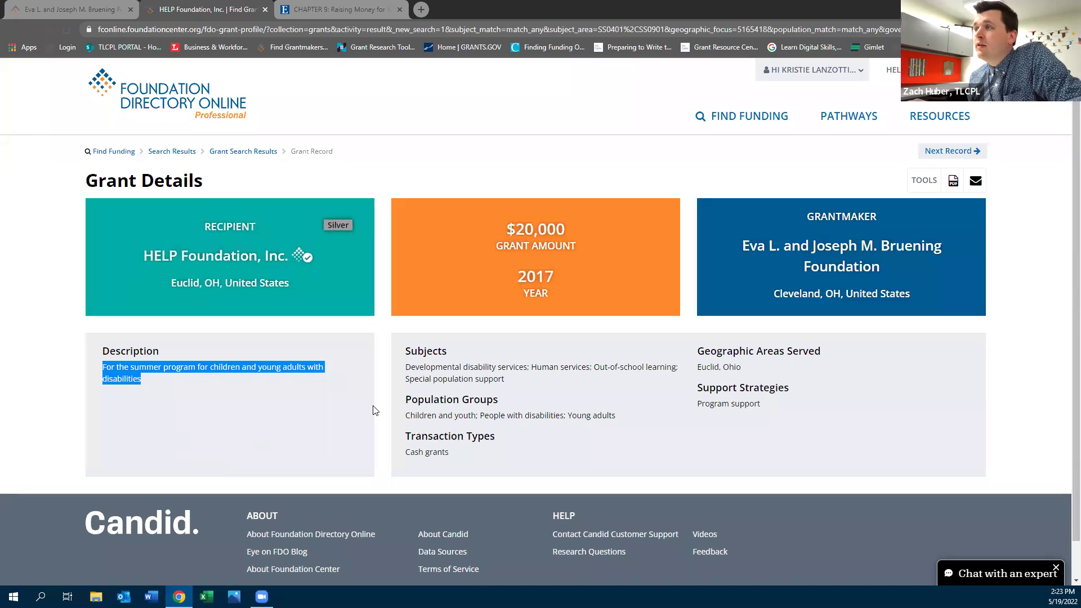
drag(503, 379, 409, 370)
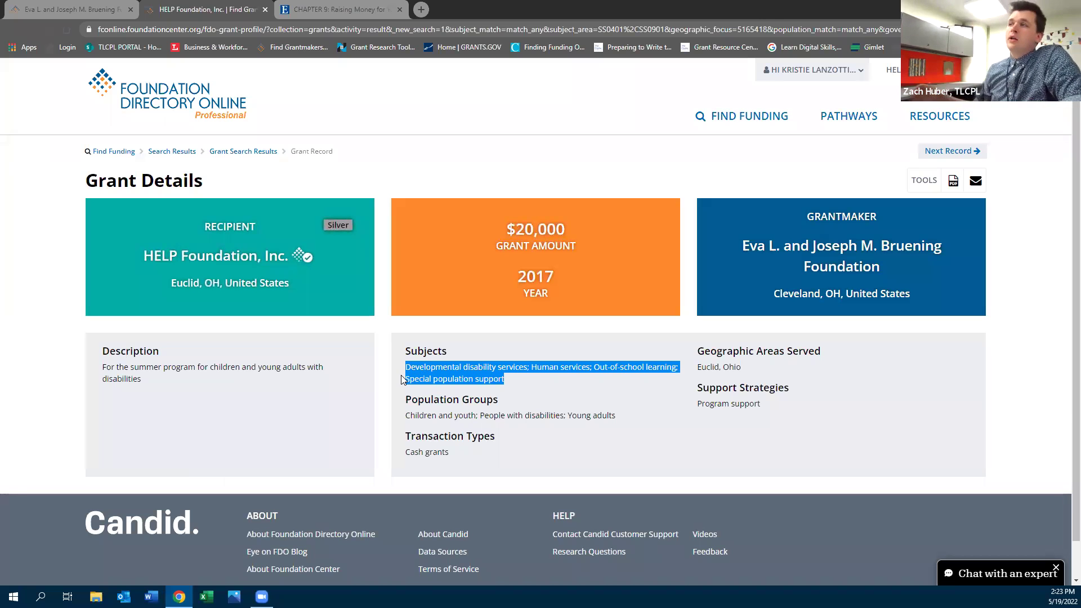
click(243, 173)
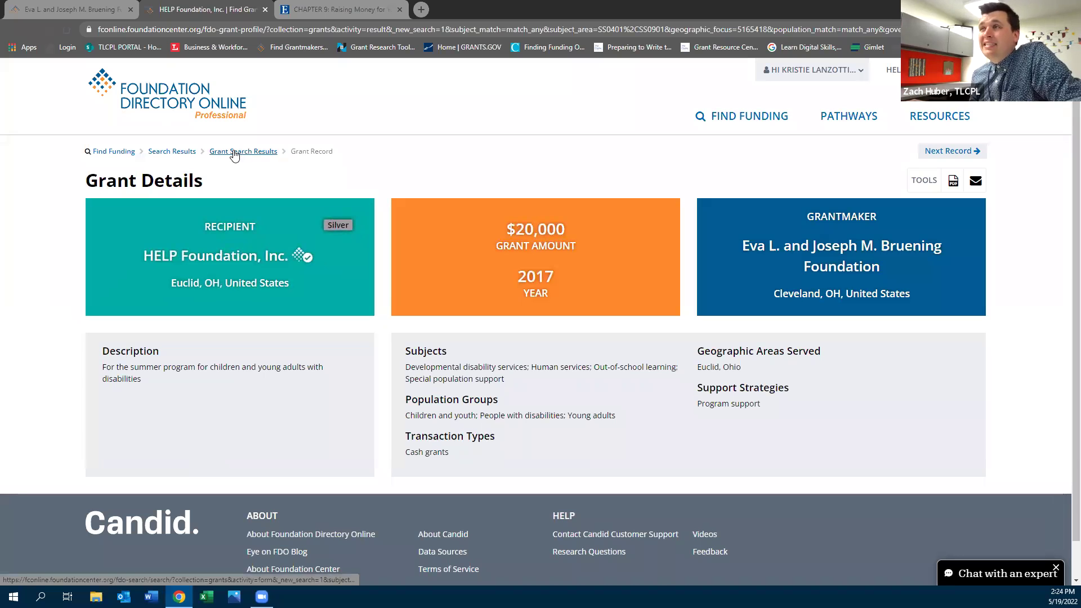
click(232, 152)
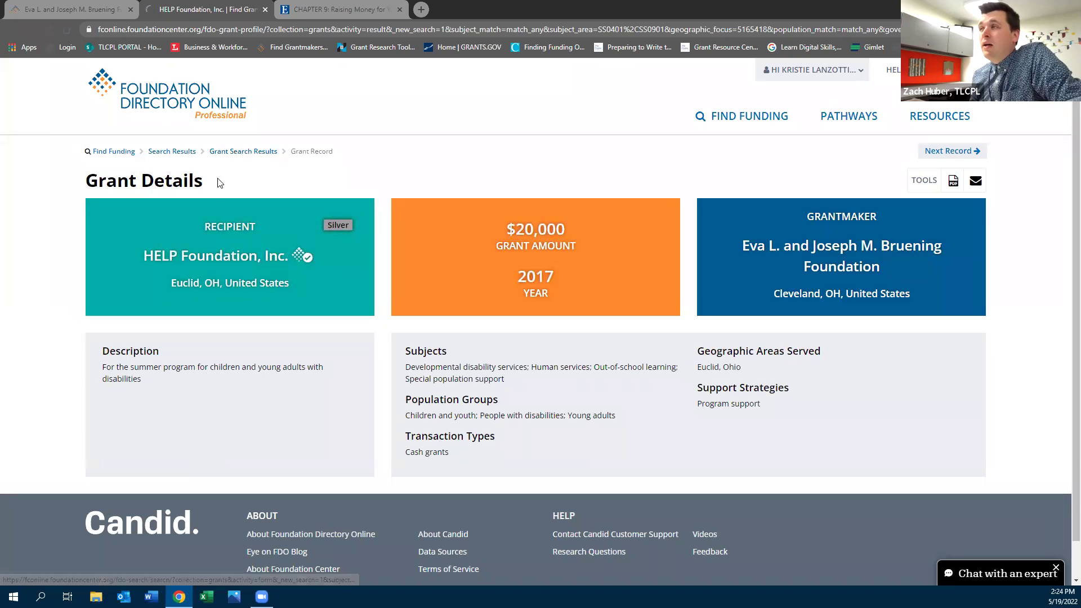
Return to the Bruening Foundation profile and expand its background history
key(ctrl+shift+Tab)
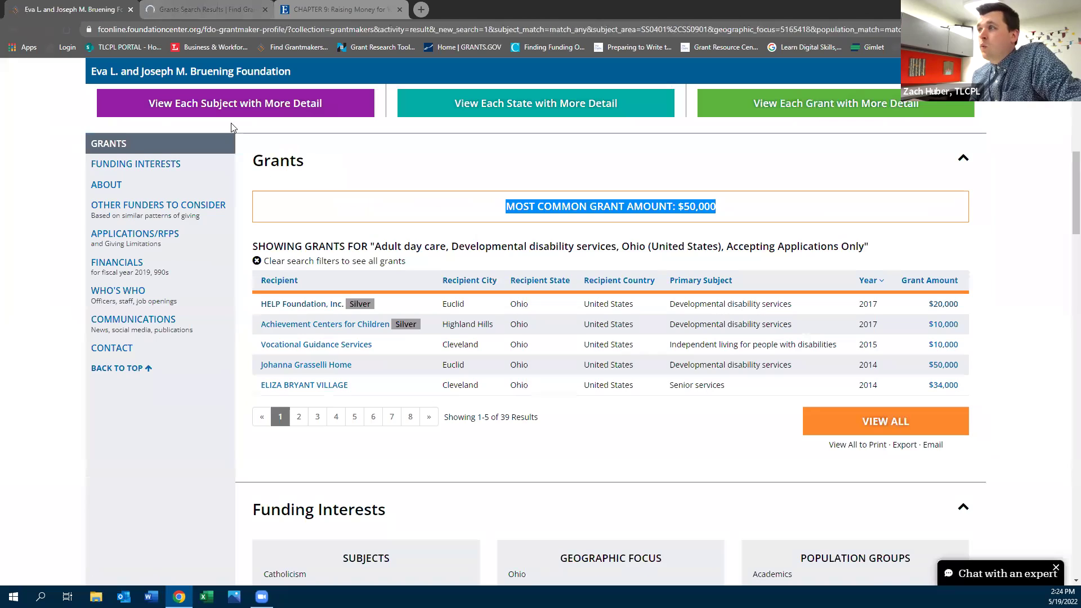
scroll(467, 455, down, 10)
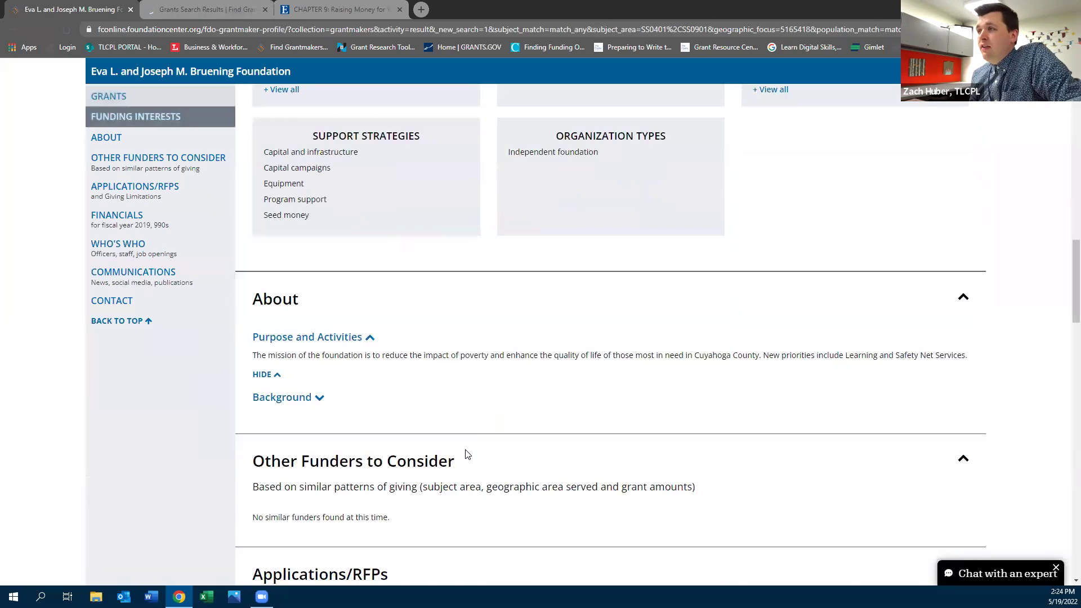
click(315, 398)
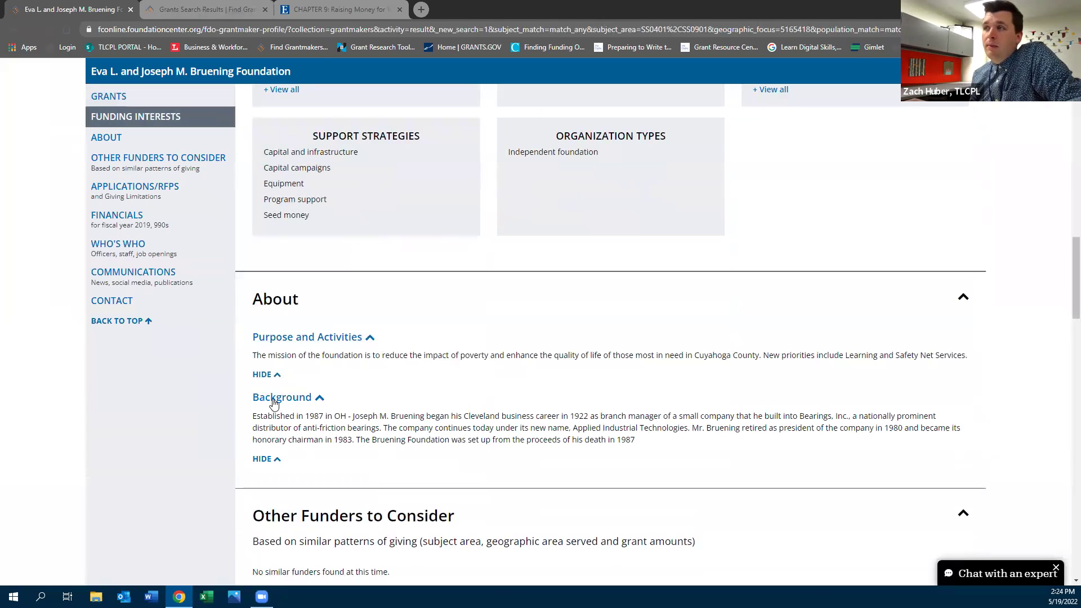
scroll(365, 403, down, 5)
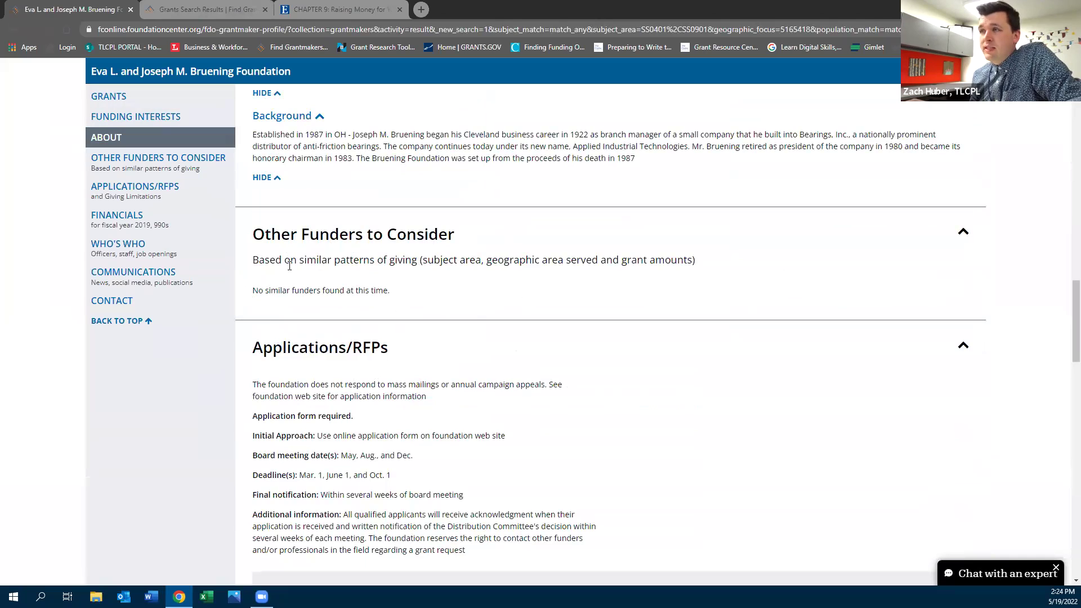
scroll(491, 309, down, 15)
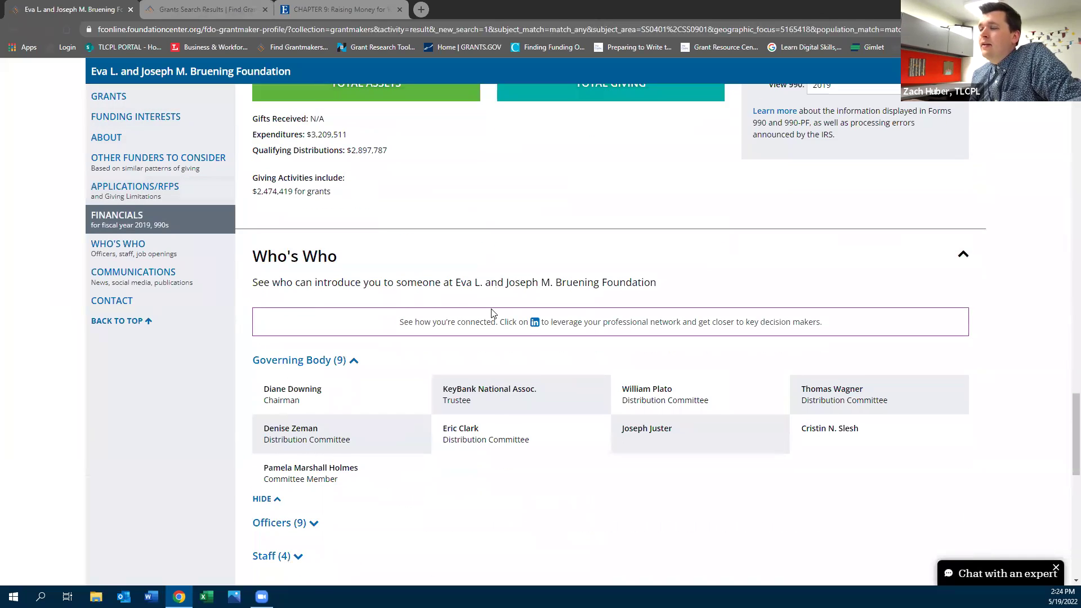
scroll(271, 475, down, 1)
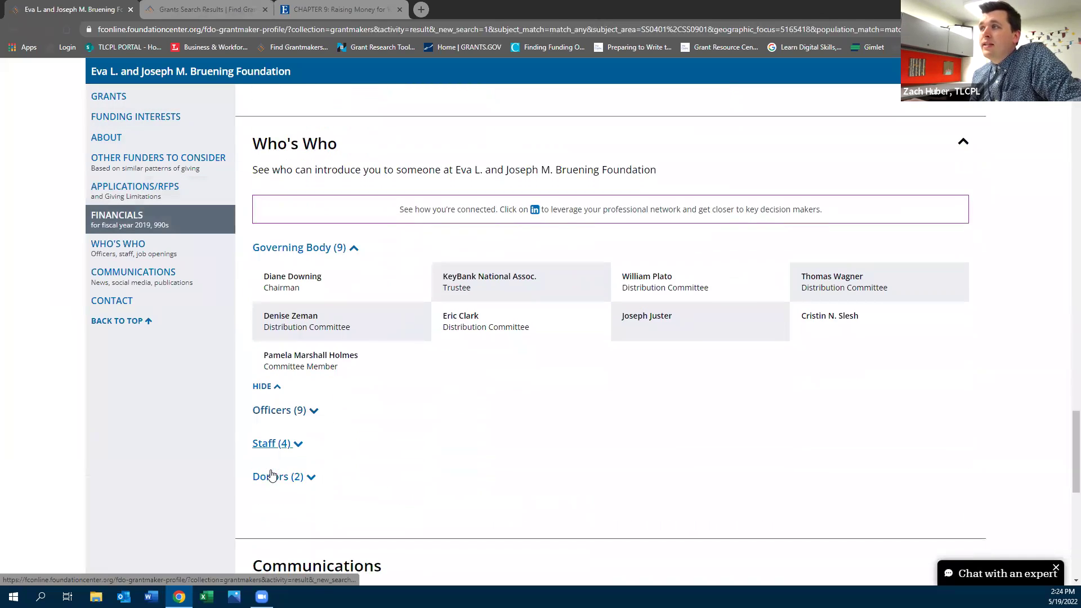
Expand the donors, staff and officers lists, review contact details, and scroll back to the top
click(279, 476)
click(283, 443)
click(276, 415)
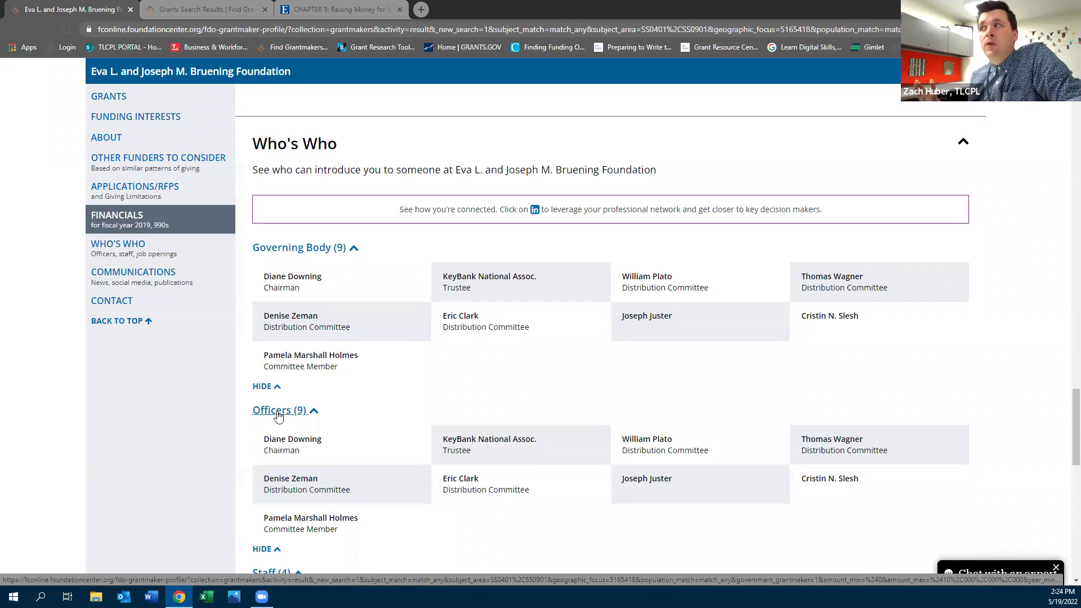
scroll(379, 379, down, 10)
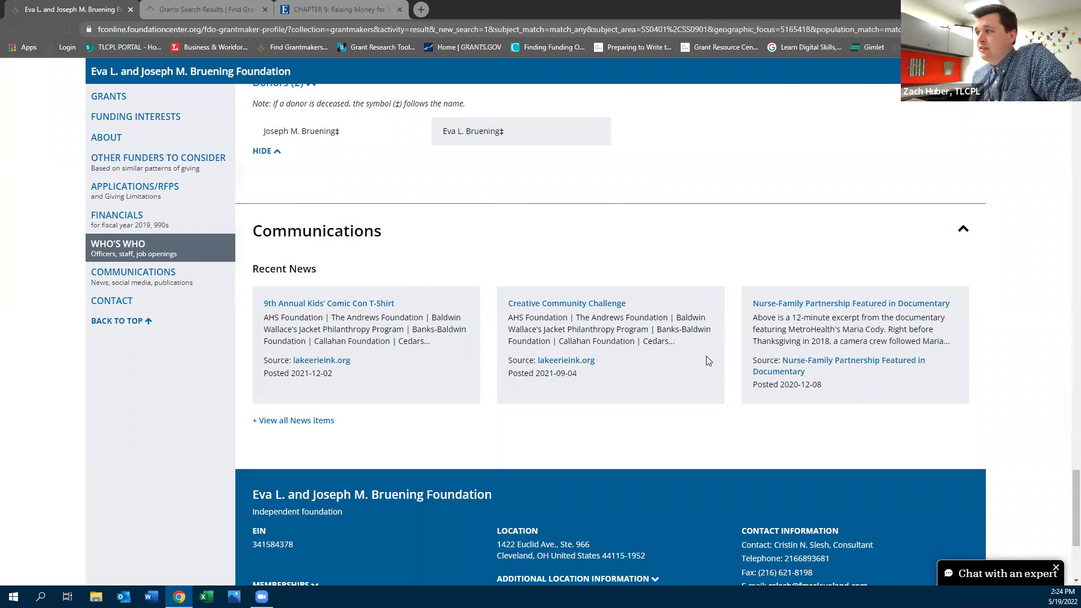
scroll(708, 361, down, 2)
drag(742, 429, 915, 494)
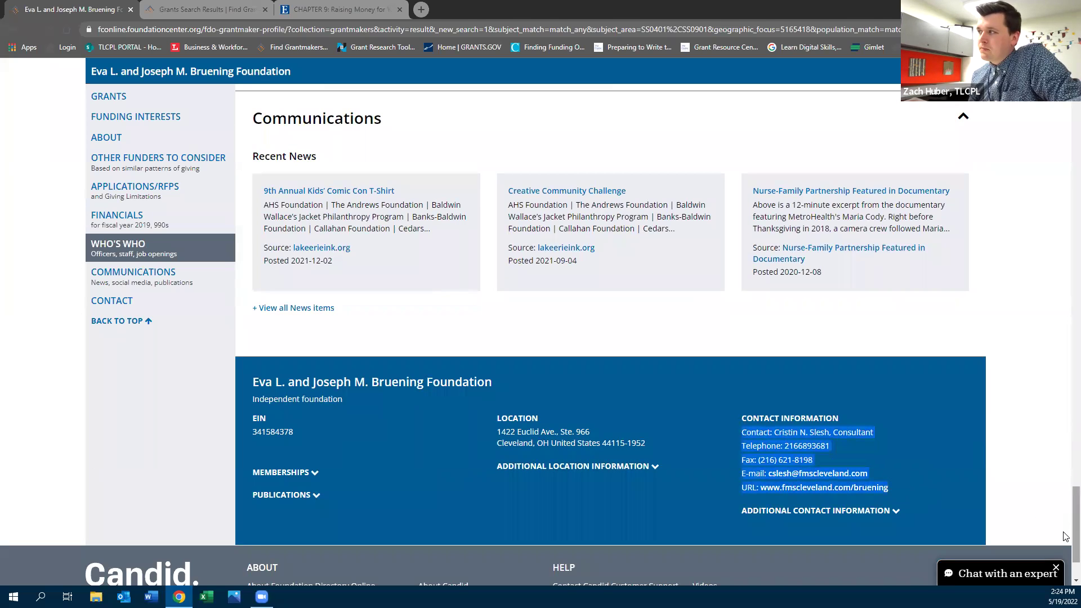
click(1065, 220)
scroll(1066, 143, up, 7)
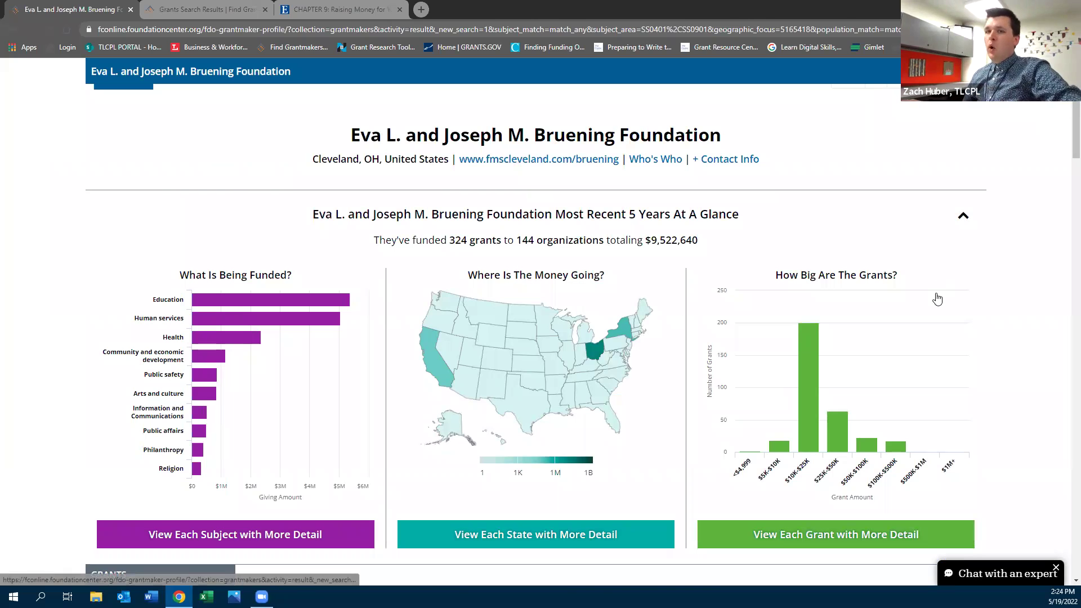
scroll(917, 346, up, 2)
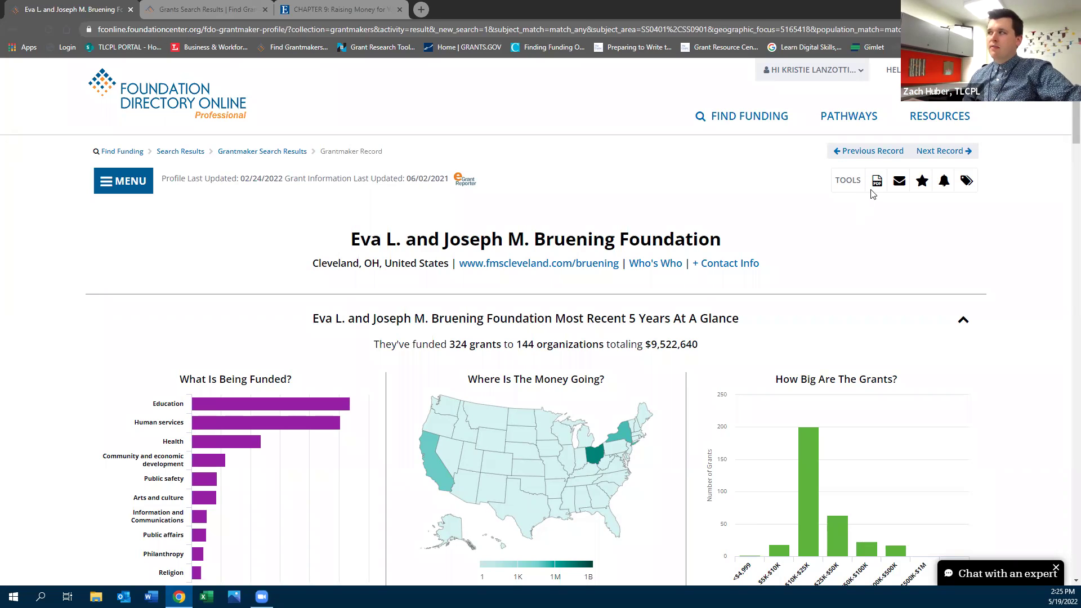
Switch to the Grants Search Results tab showing 39 Ohio grants and select its URL
click(285, 152)
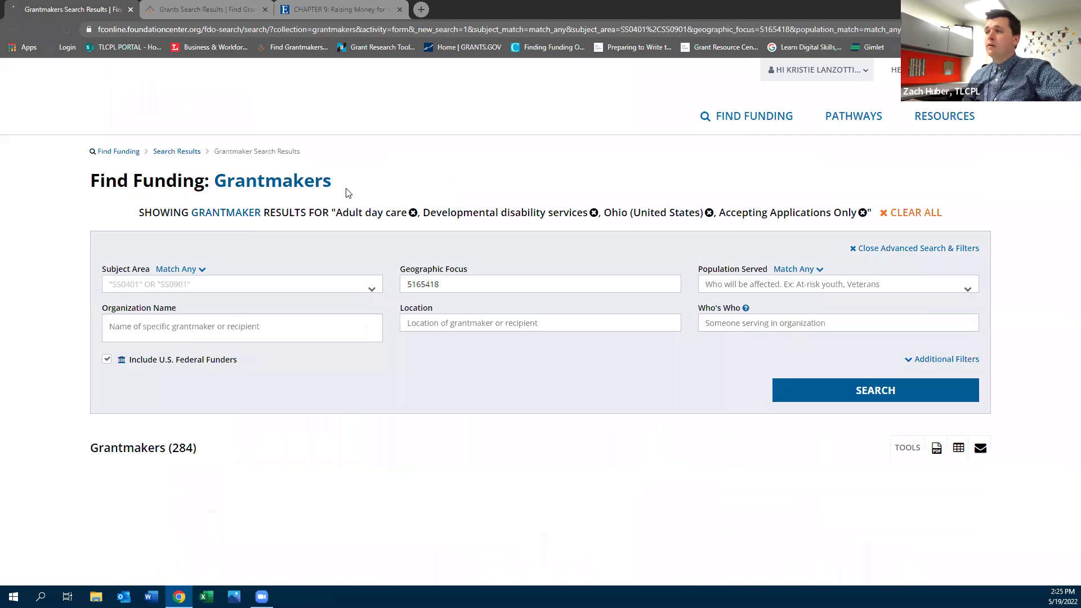
scroll(212, 313, down, 4)
scroll(212, 312, down, 2)
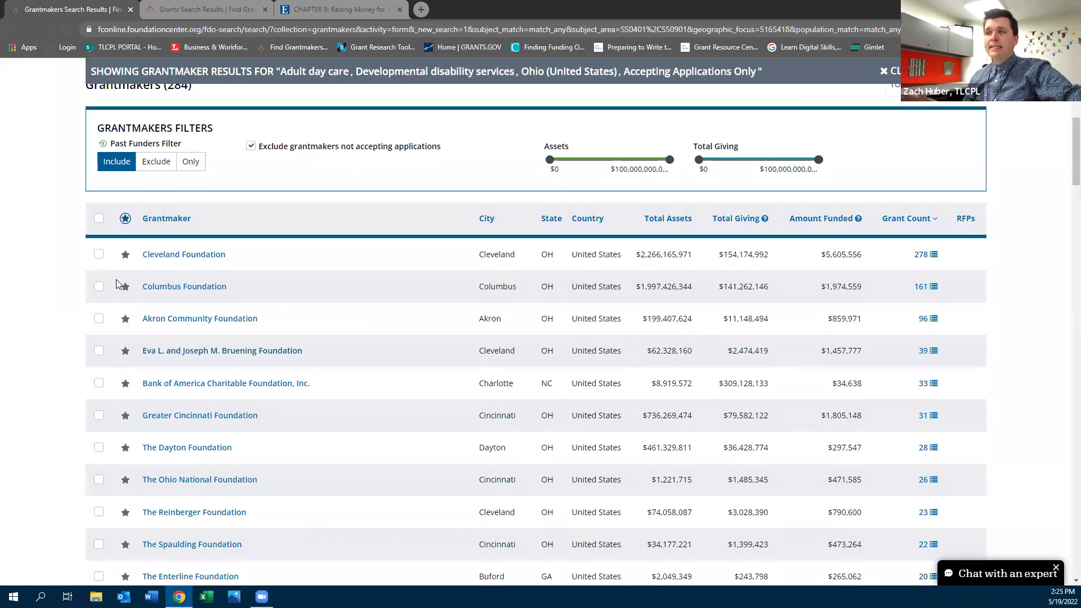
scroll(116, 279, up, 7)
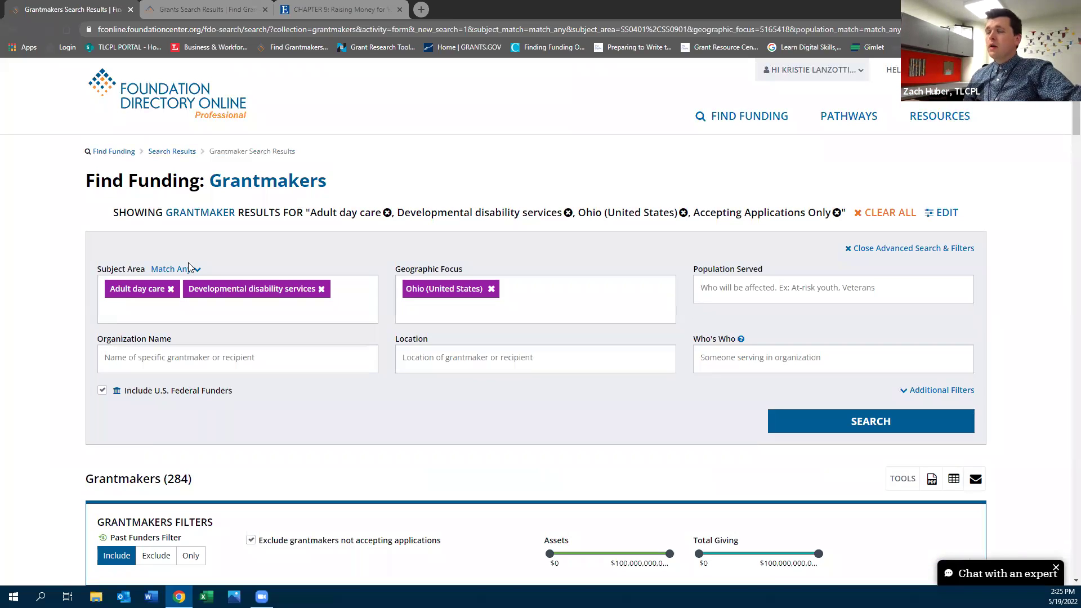
click(203, 10)
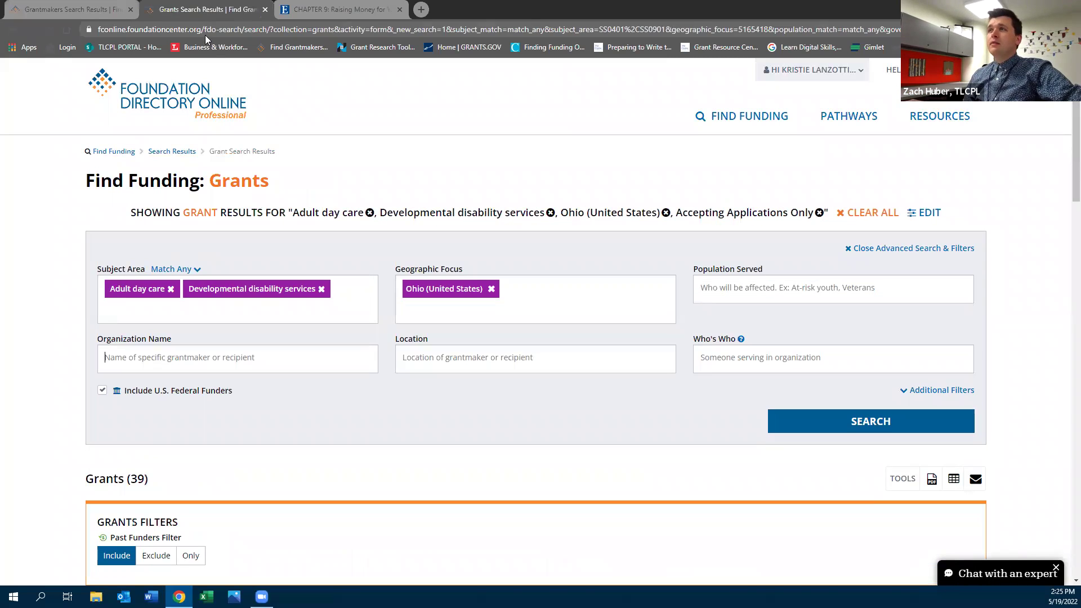
click(204, 29)
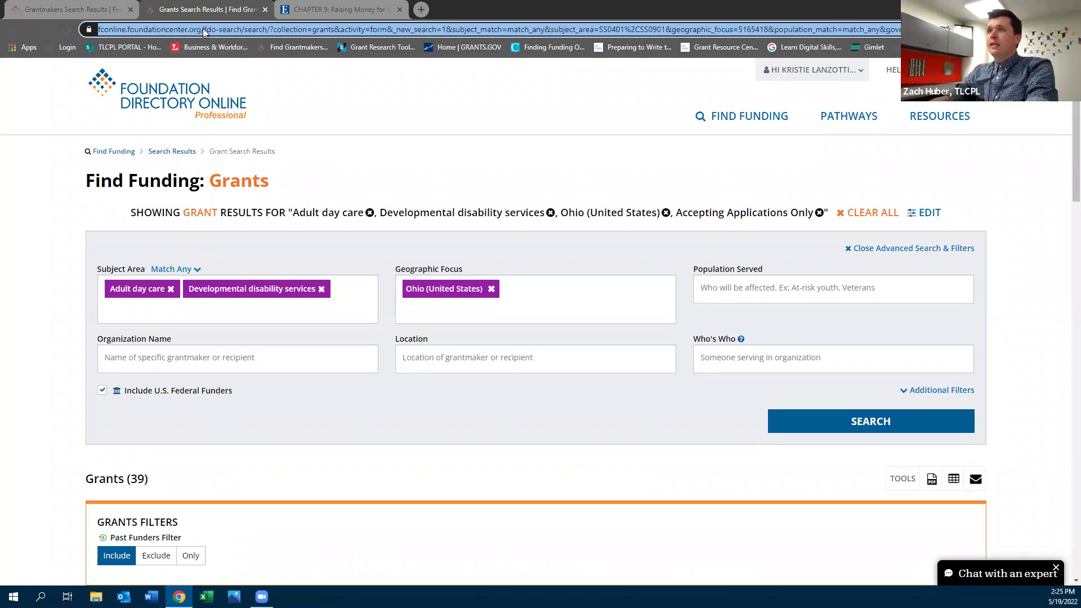
Go to grantmakers.io and open the search across all grants
text(grantmakers.io)
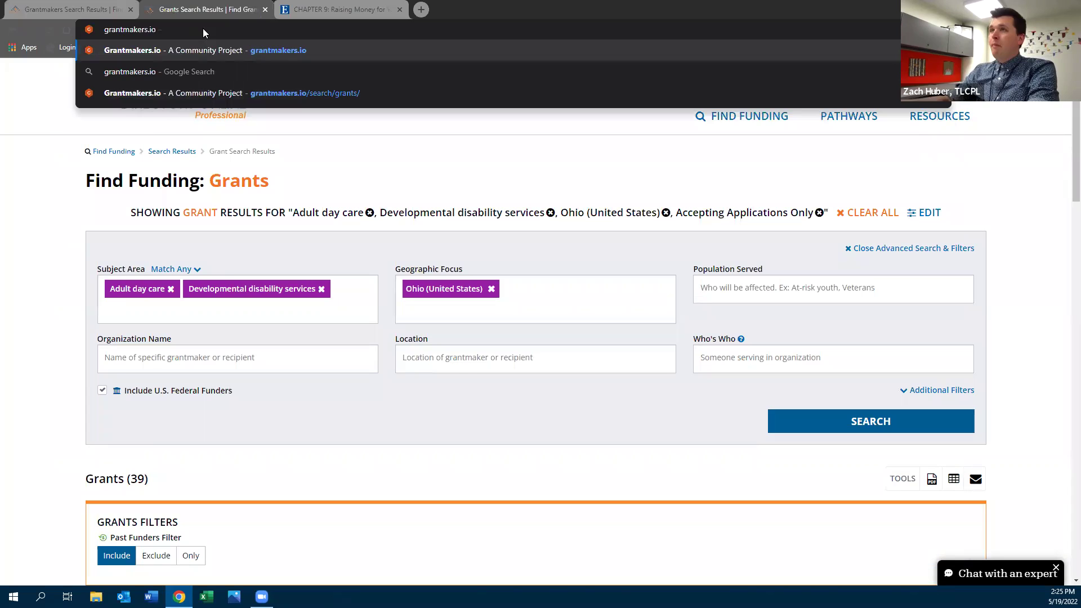
key(Return)
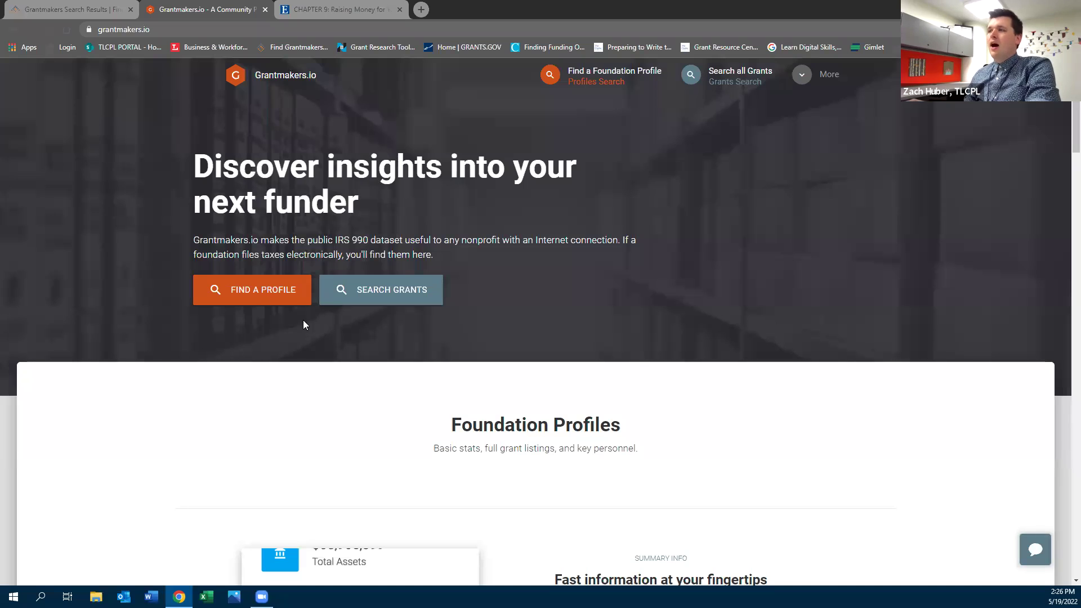
drag(313, 241, 415, 245)
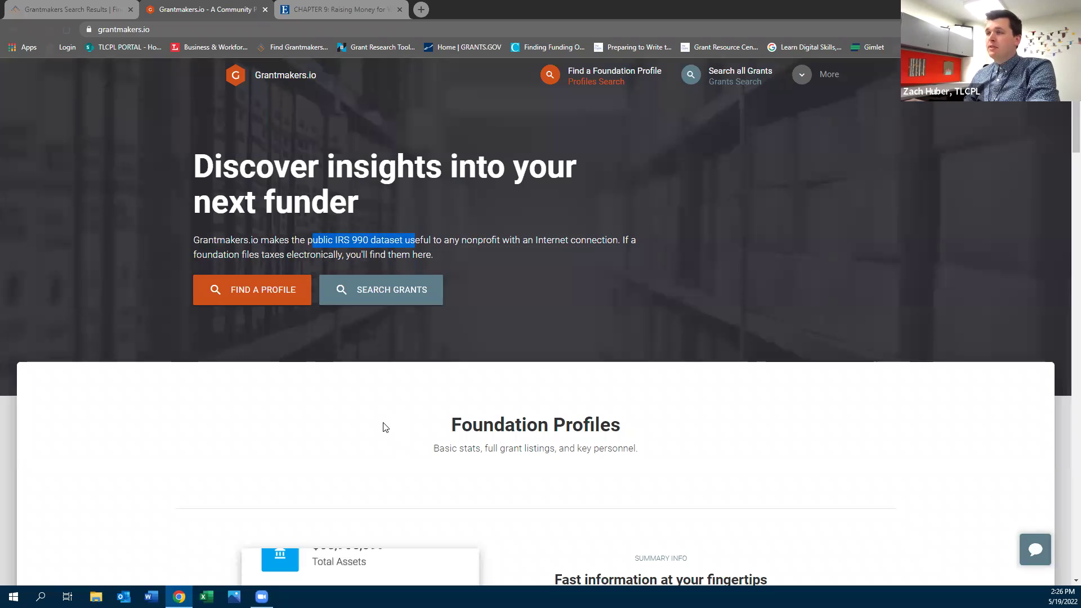
click(361, 293)
scroll(348, 387, down, 3)
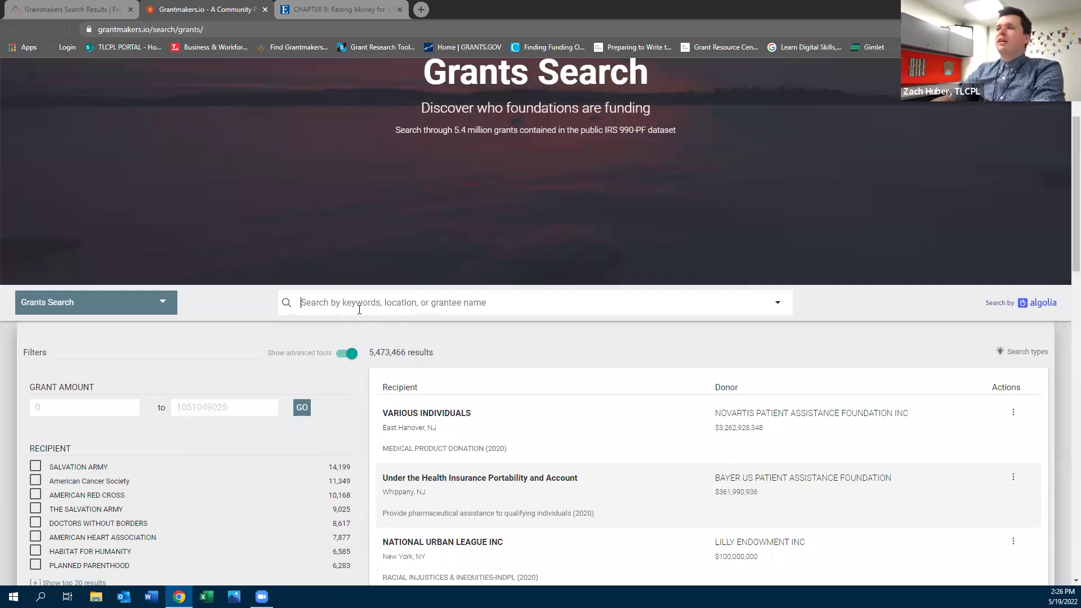
Search grants for 'developmental disabilit' and filter recipient state to OH, leaving 51 results
text(deve)
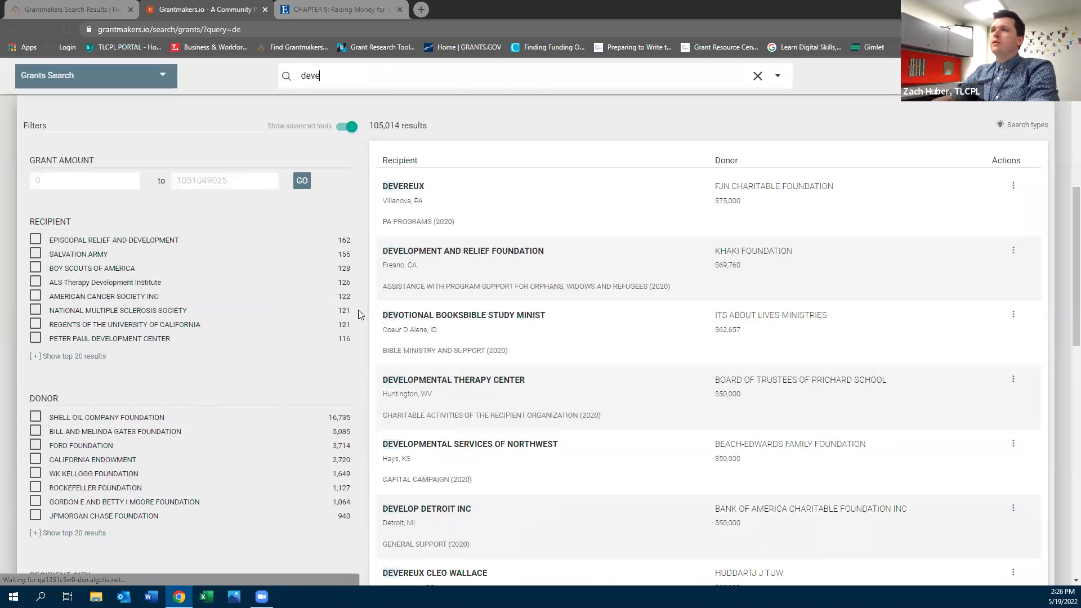
text(lopmental)
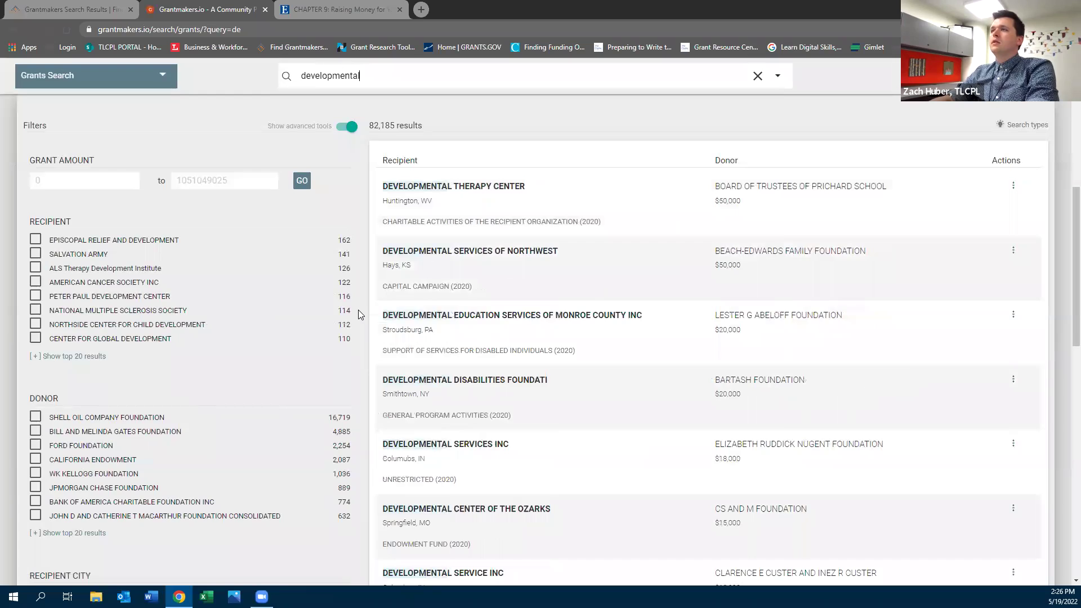
text( disabilit)
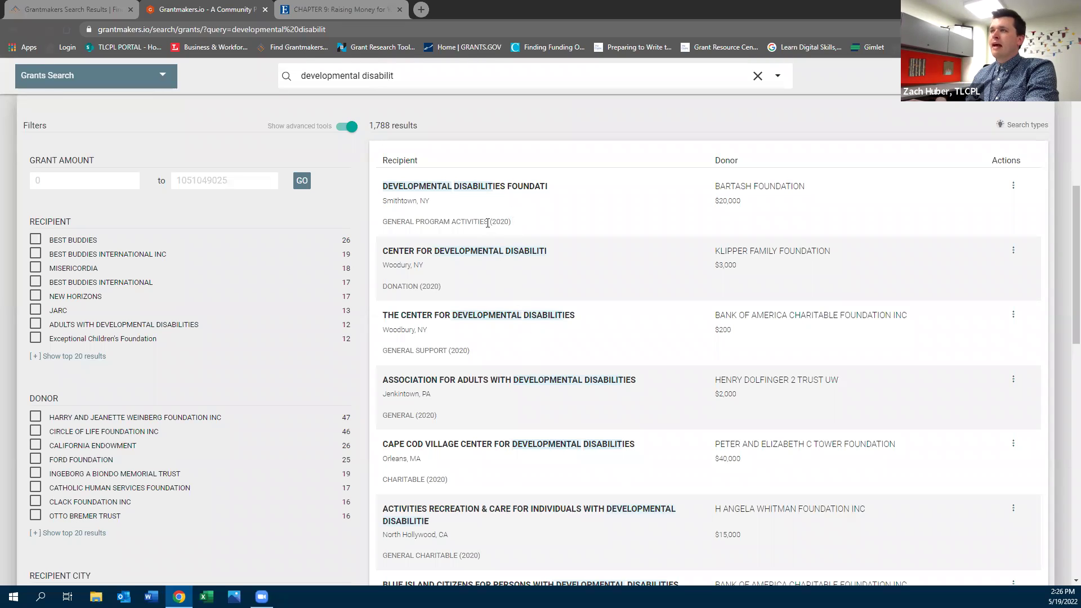
scroll(157, 384, down, 8)
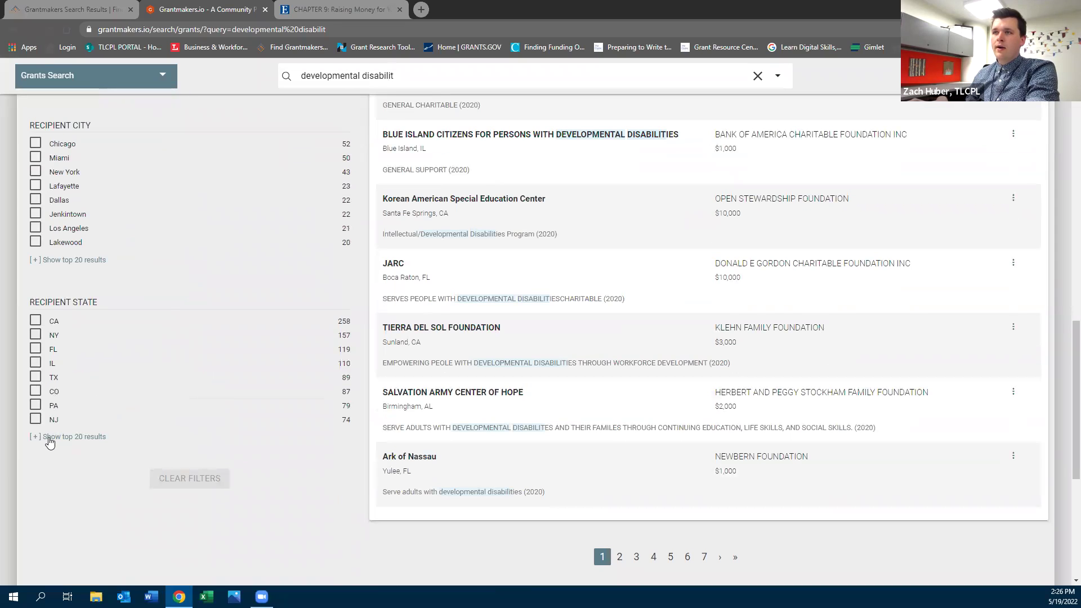
click(49, 437)
click(35, 476)
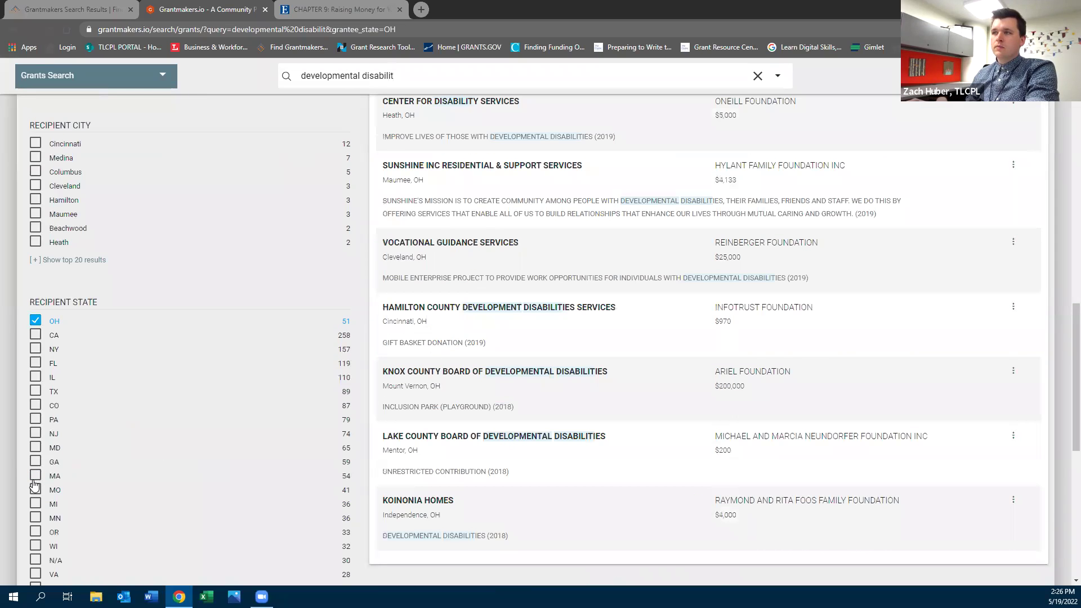
scroll(620, 376, up, 5)
scroll(619, 376, up, 4)
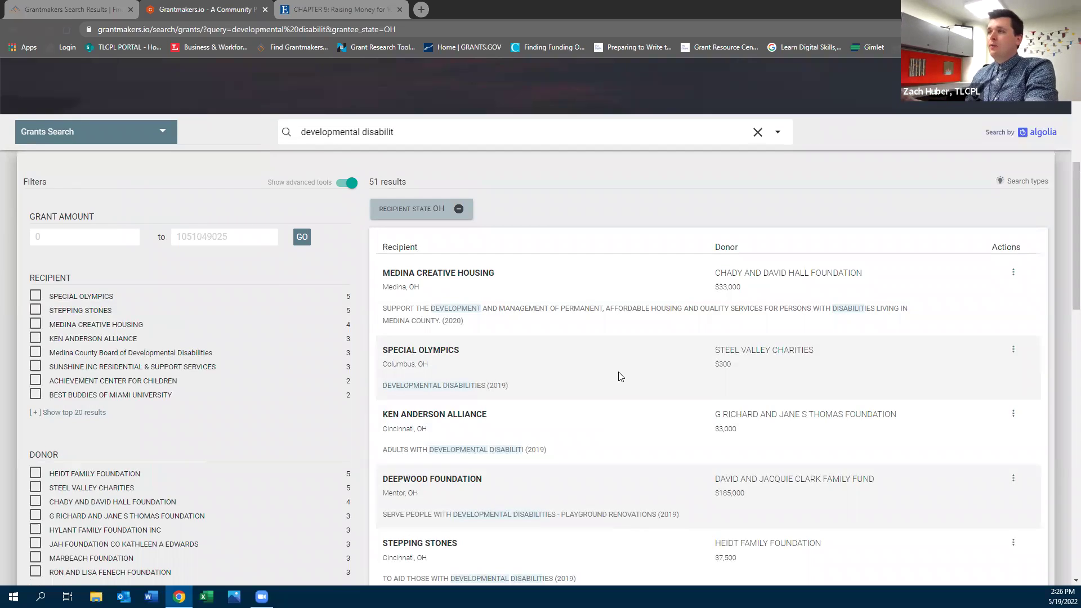
scroll(614, 379, down, 1)
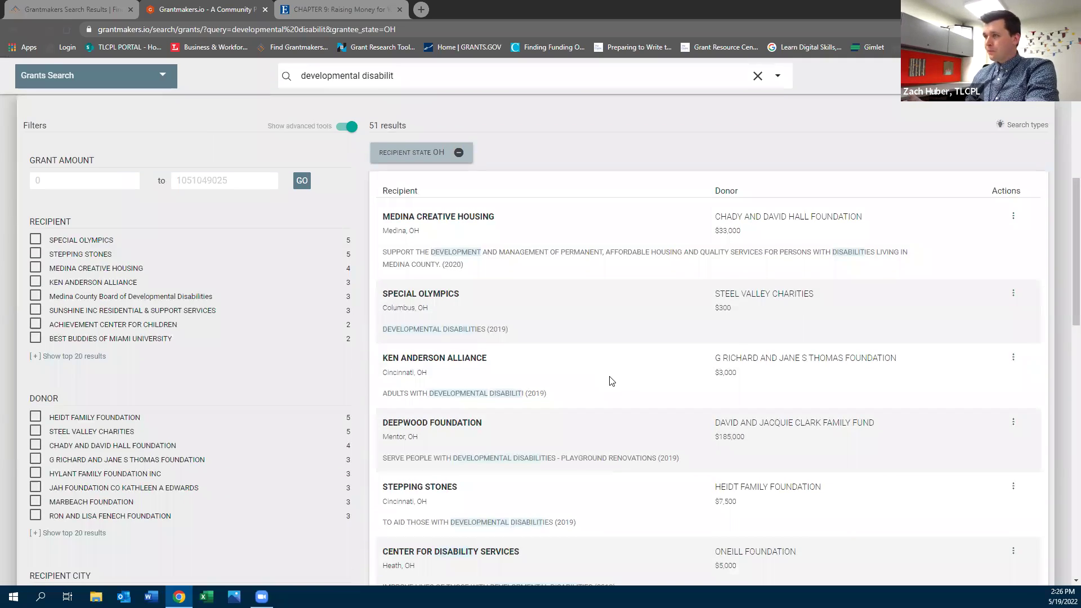
scroll(611, 381, down, 1)
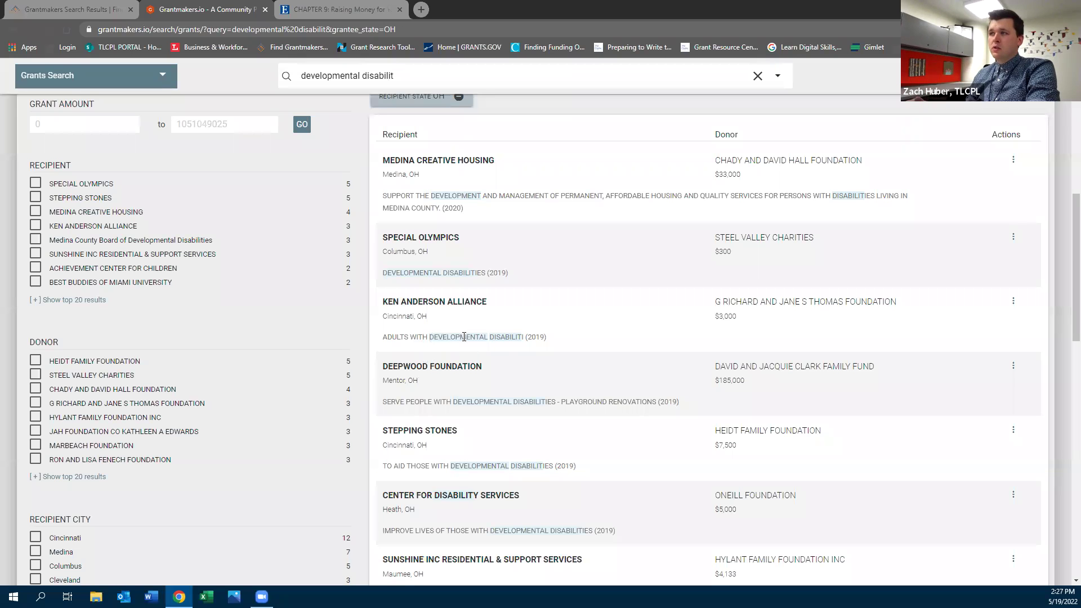
mouse_move(524, 337)
mouse_down()
mouse_move(514, 338)
mouse_move(519, 346)
mouse_up()
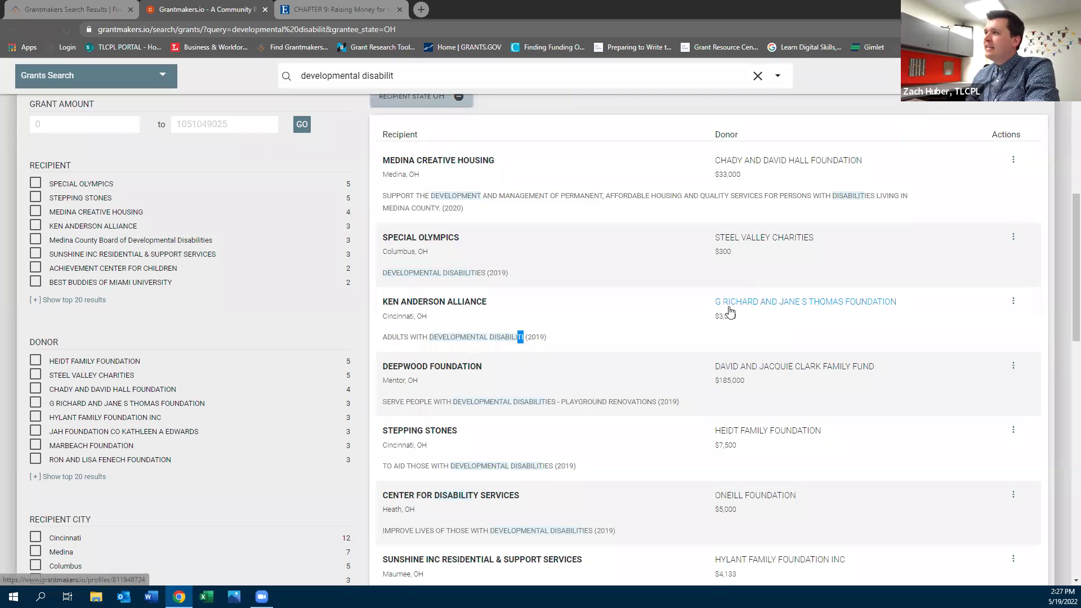
click(730, 309)
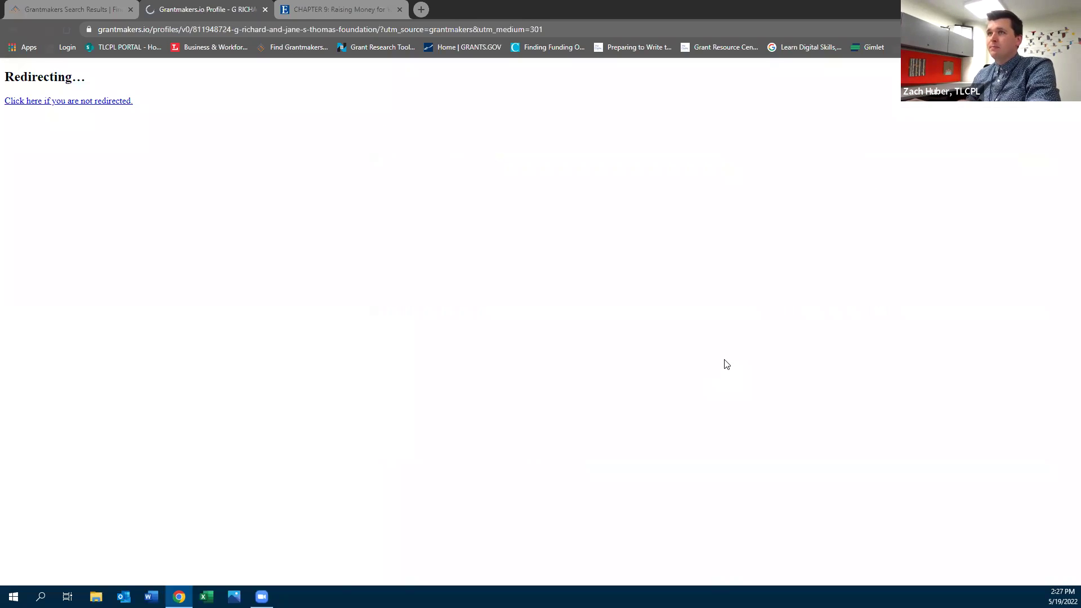
scroll(588, 400, down, 3)
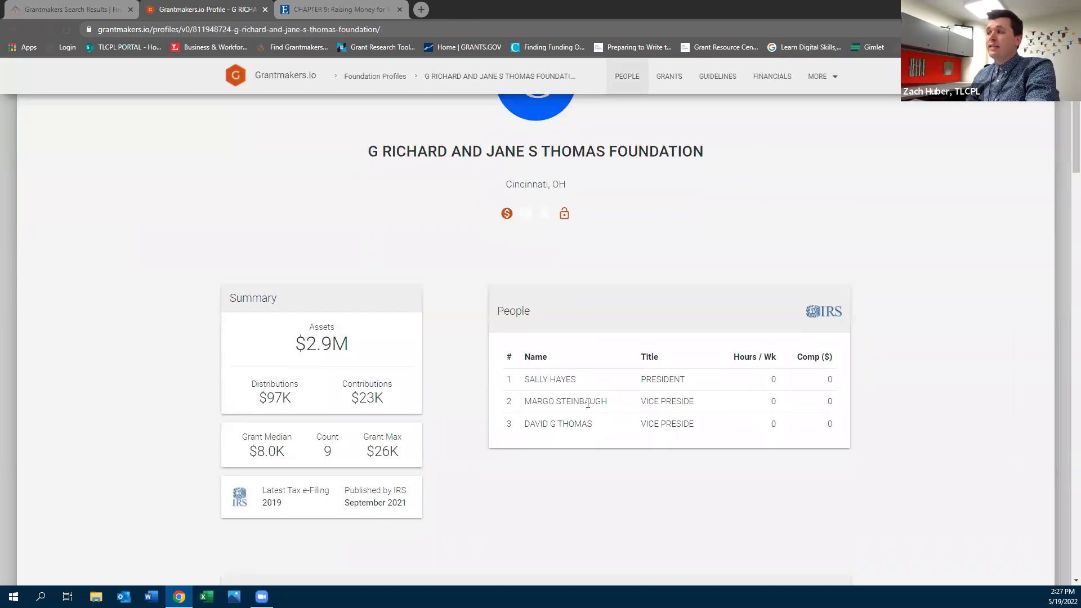
scroll(587, 408, down, 1)
scroll(587, 411, down, 3)
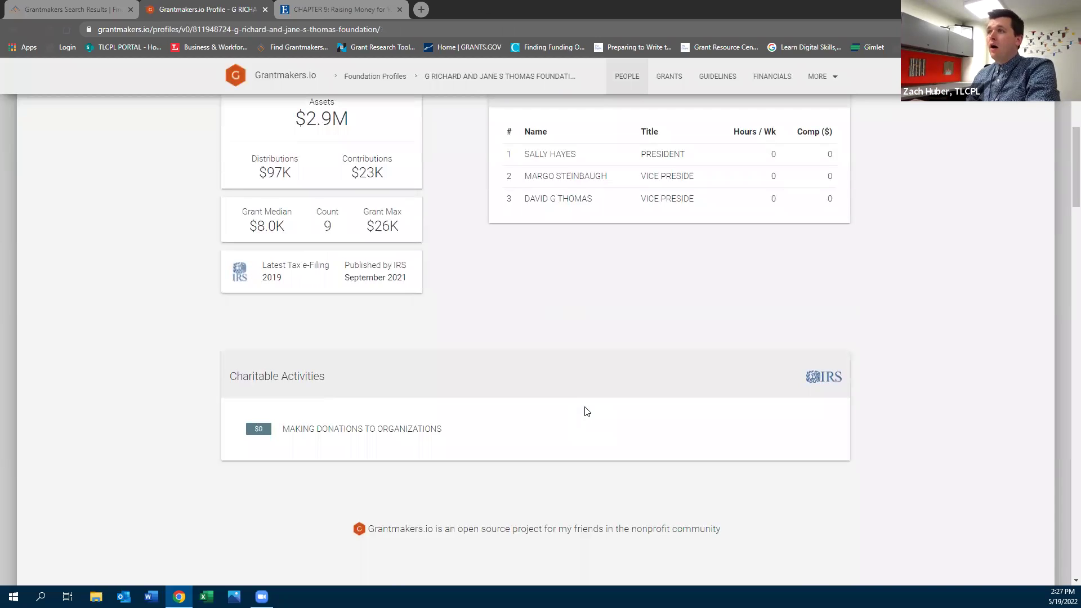
scroll(587, 411, down, 8)
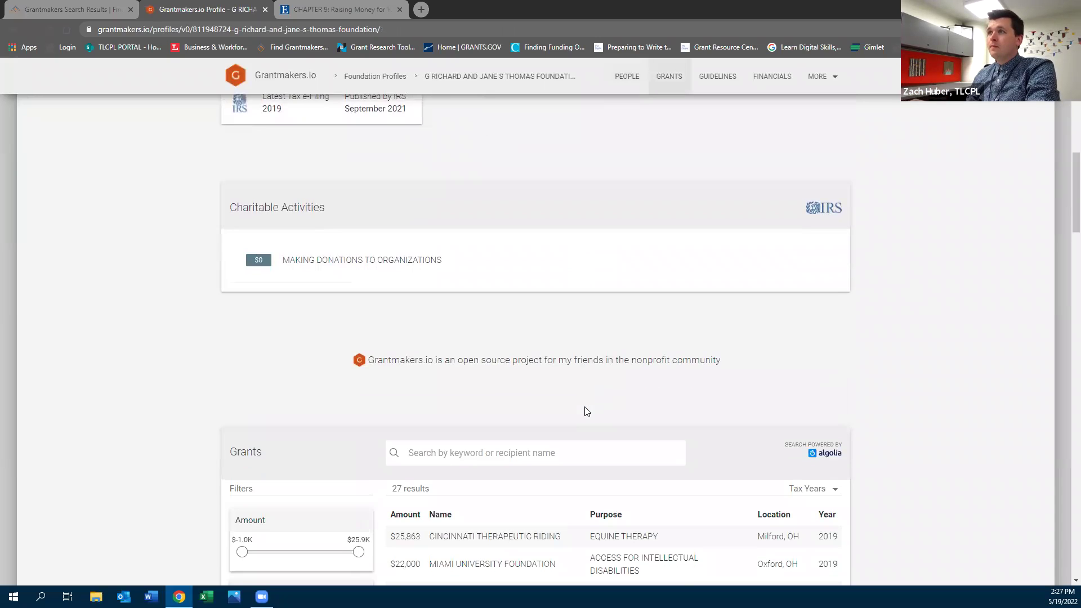
scroll(585, 411, down, 2)
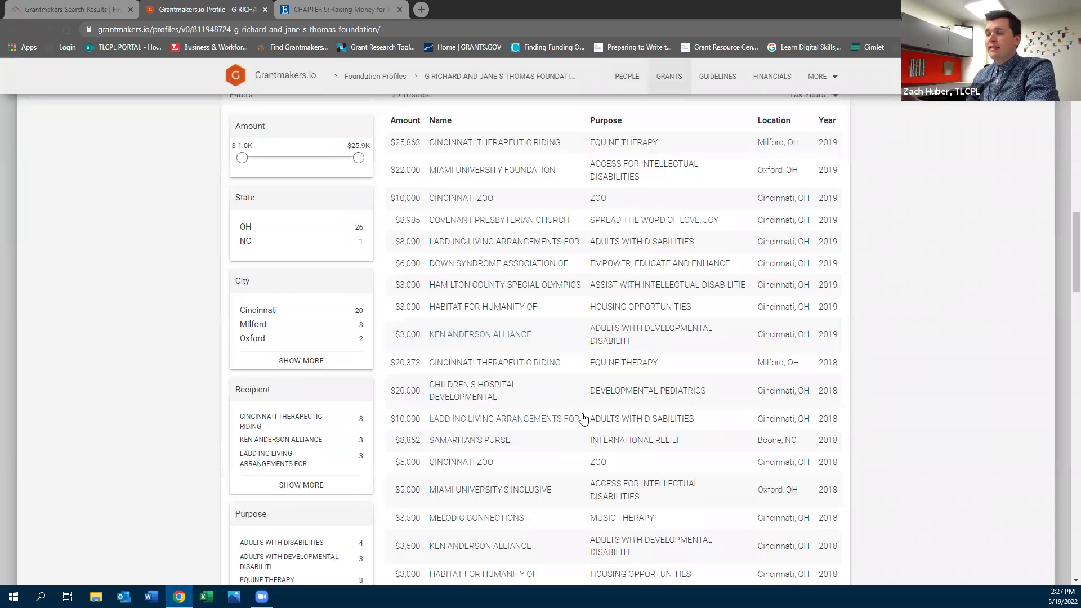
scroll(584, 416, down, 3)
scroll(583, 418, down, 9)
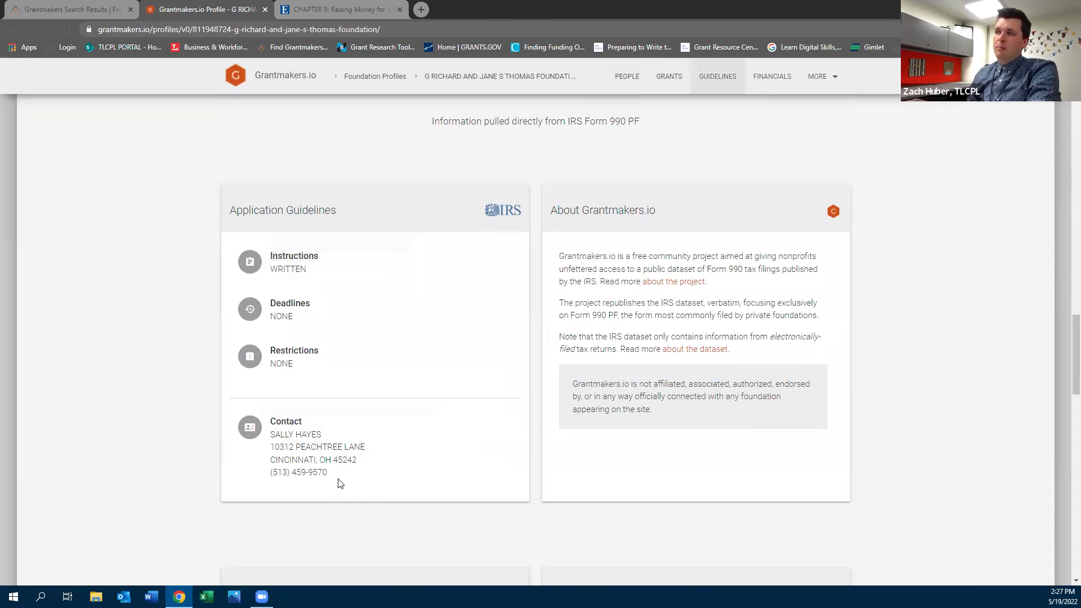
drag(340, 481, 218, 427)
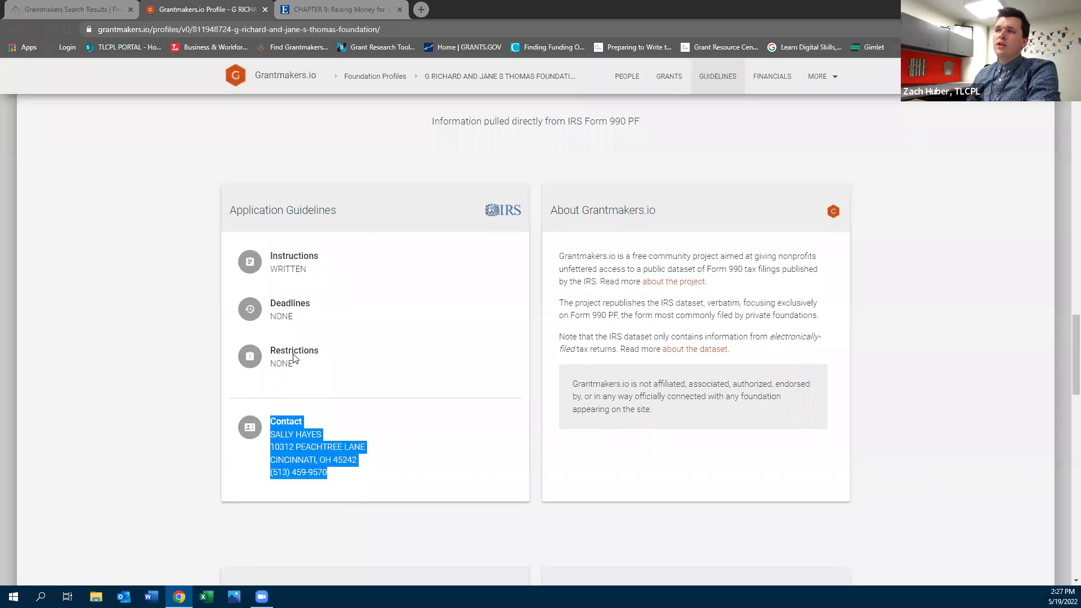
drag(306, 275, 222, 292)
click(166, 340)
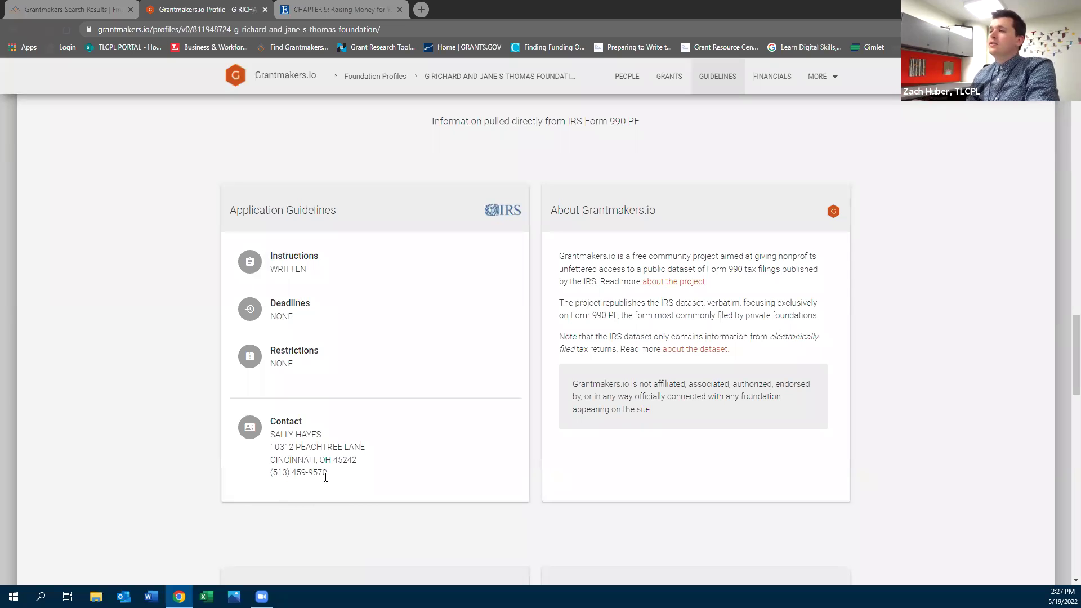
scroll(326, 478, up, 20)
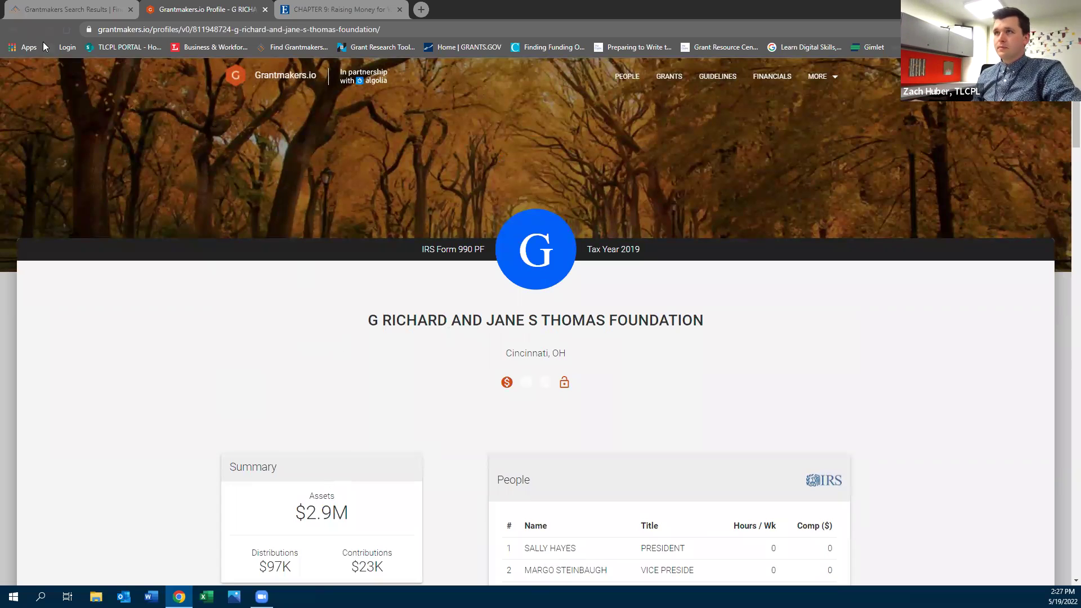
click(12, 30)
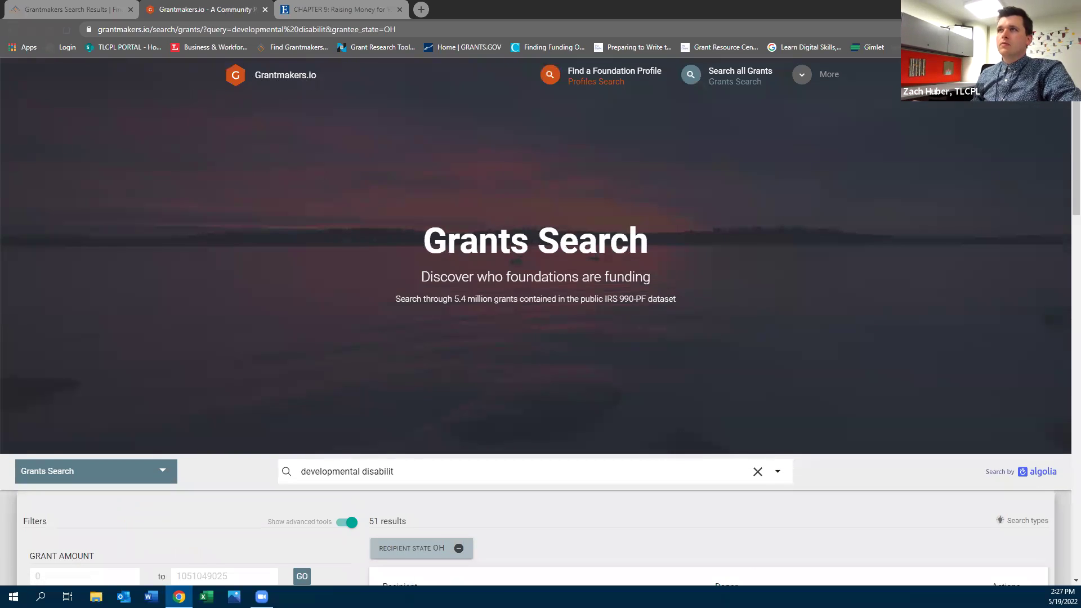
Replace Grantmakers.io with the GuideStar site in the second tab
click(239, 31)
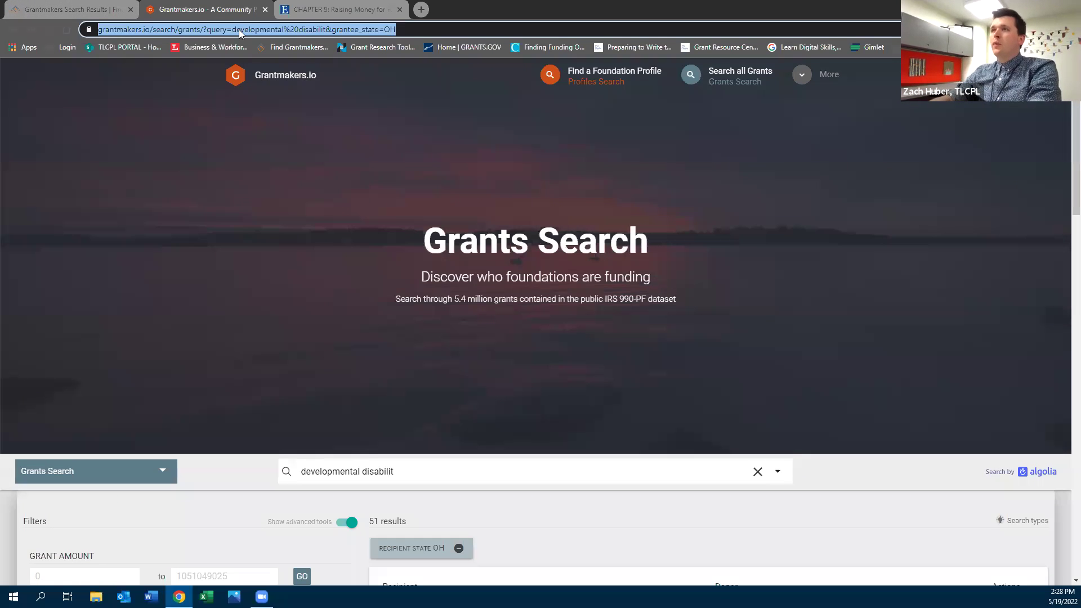
text(gr)
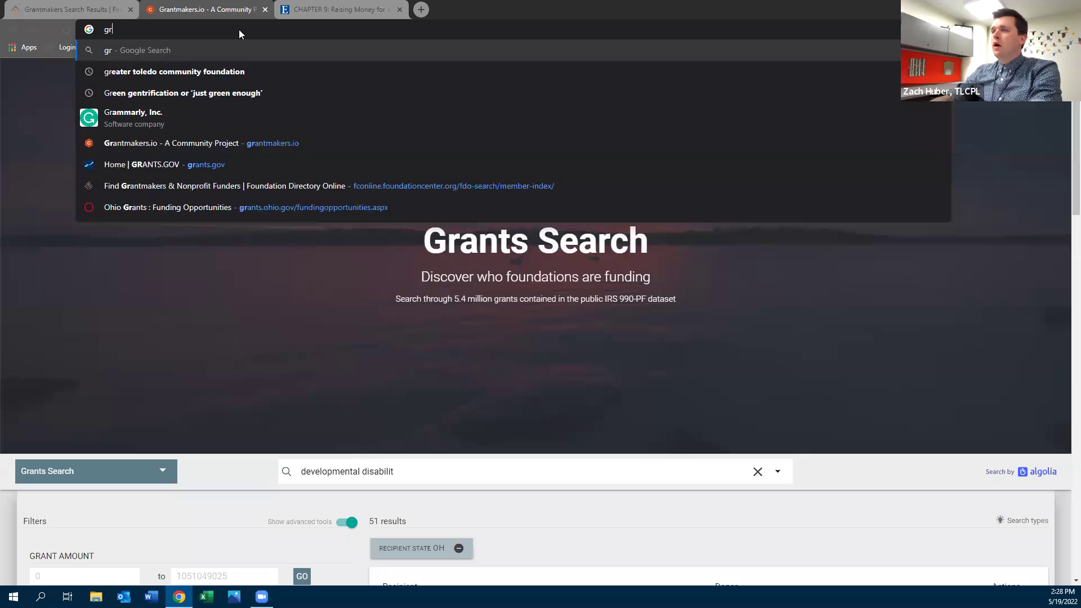
text(a)
key(BackSpace)
key(BackSpace)
key(BackSpace)
key(BackSpace)
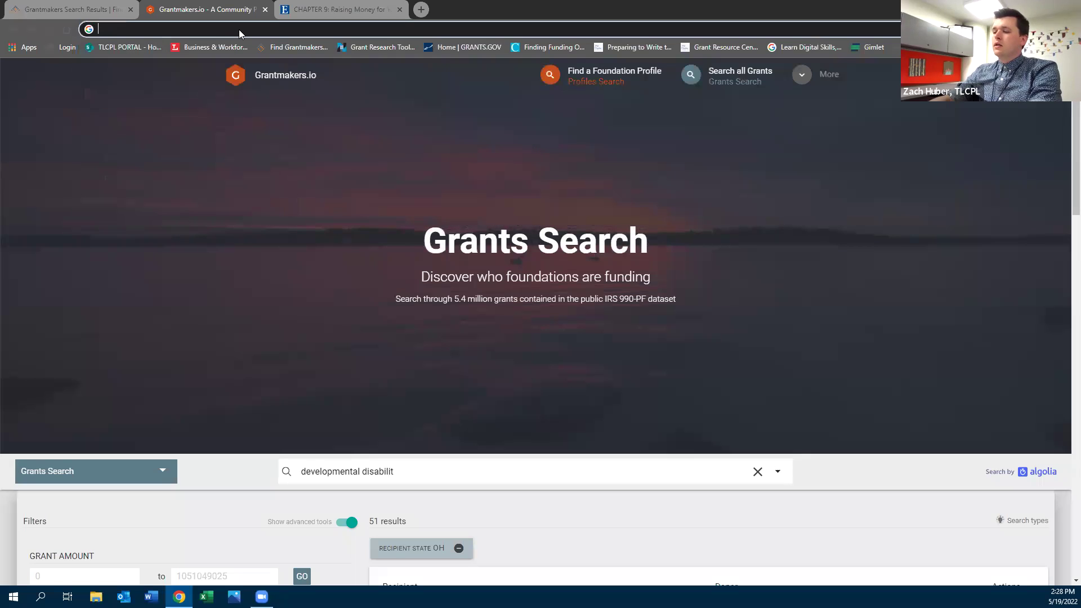
text(guidestar.org)
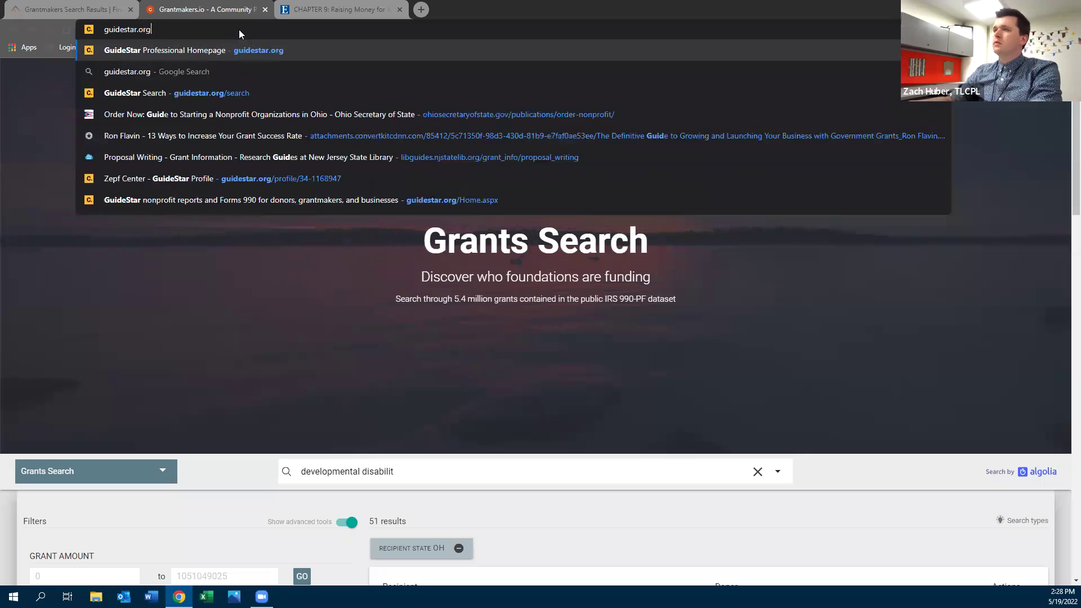
key(Return)
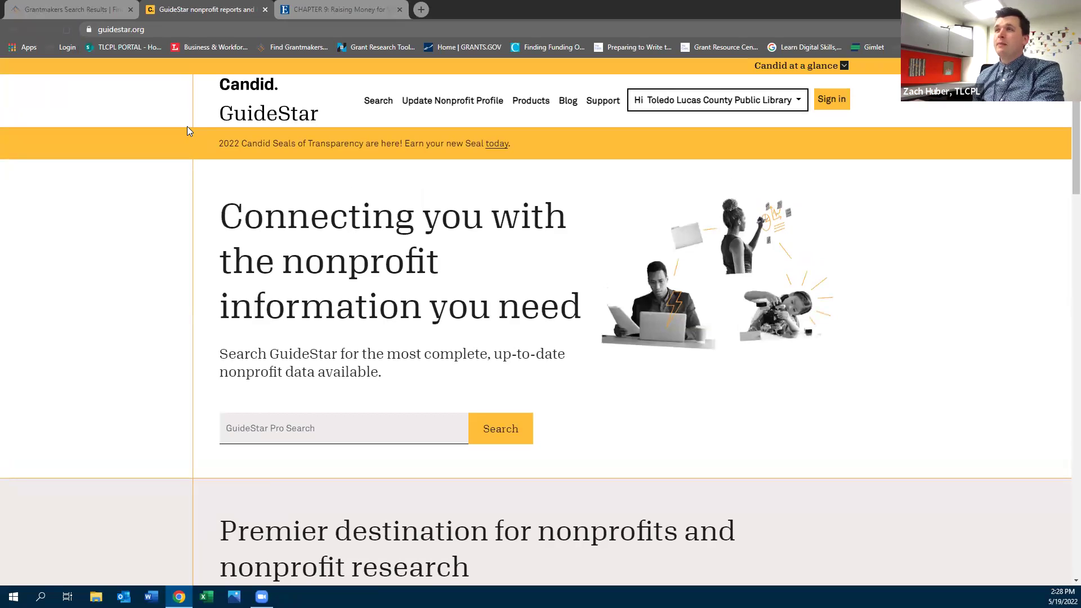
Glance at the FDO grantmaker results, then open GuideStar's organization search
click(69, 7)
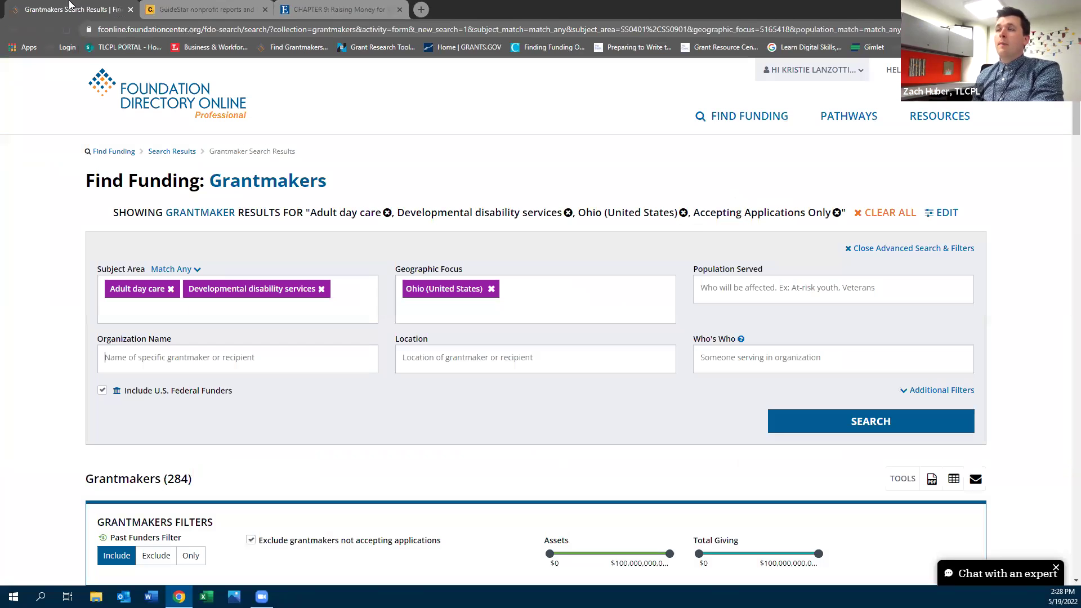
click(203, 9)
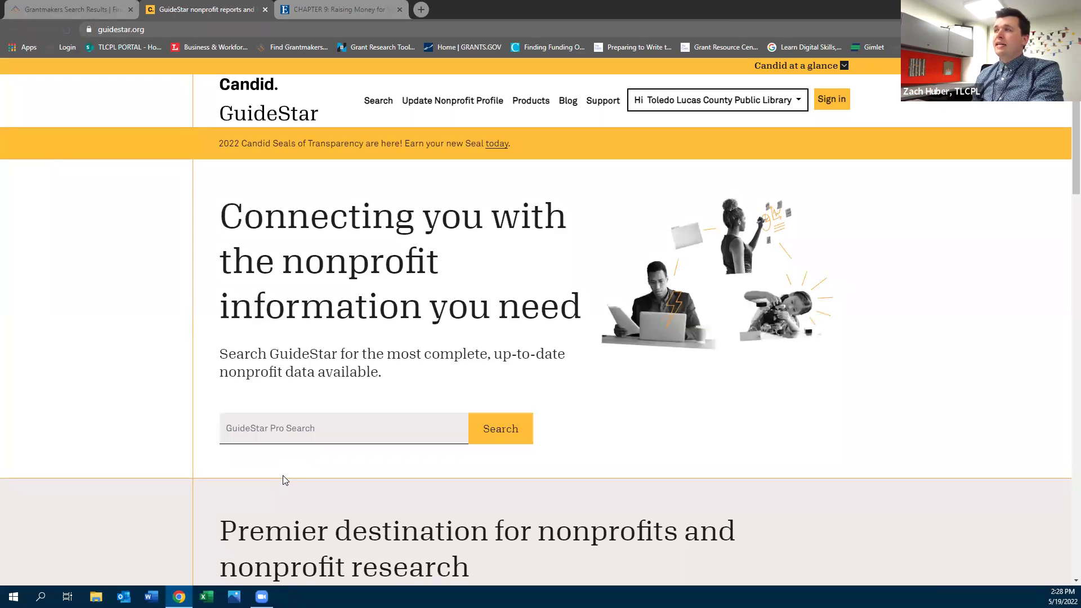
click(377, 103)
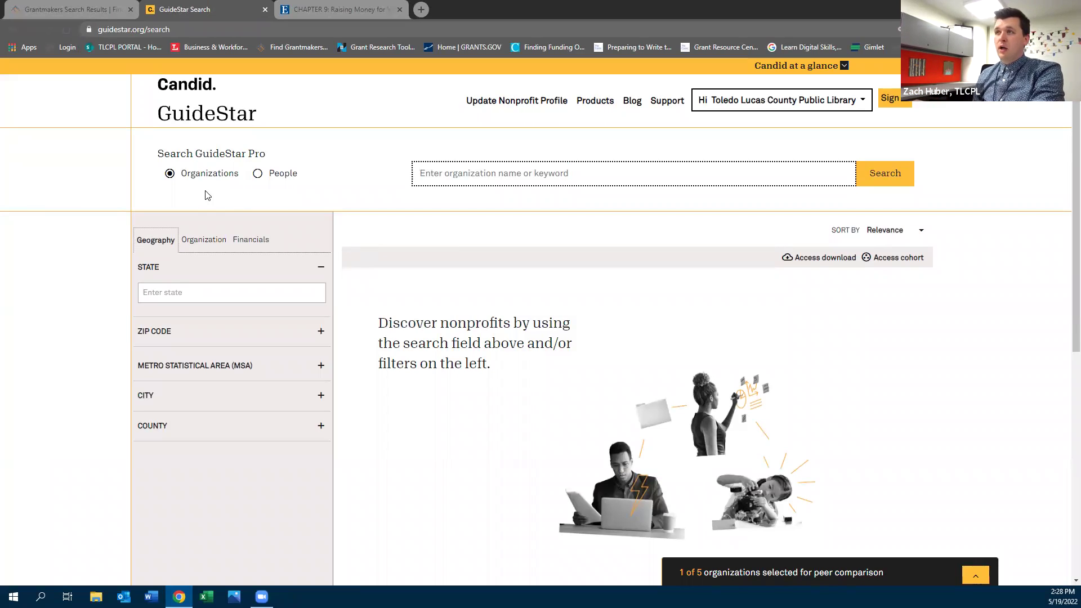
Set the metro statistical area filter to OH - Toledo
click(219, 372)
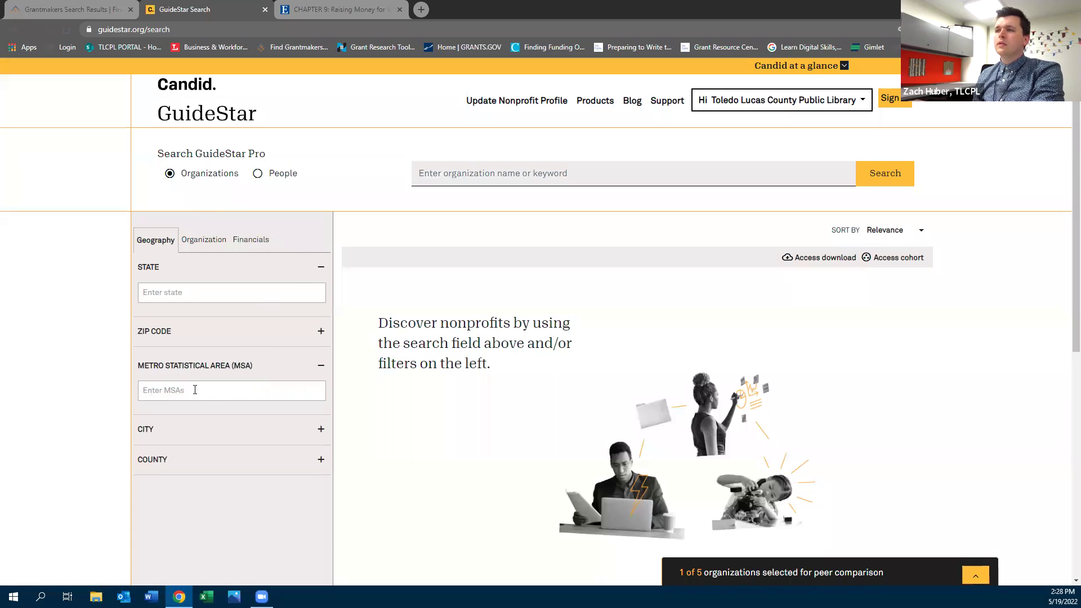
click(195, 390)
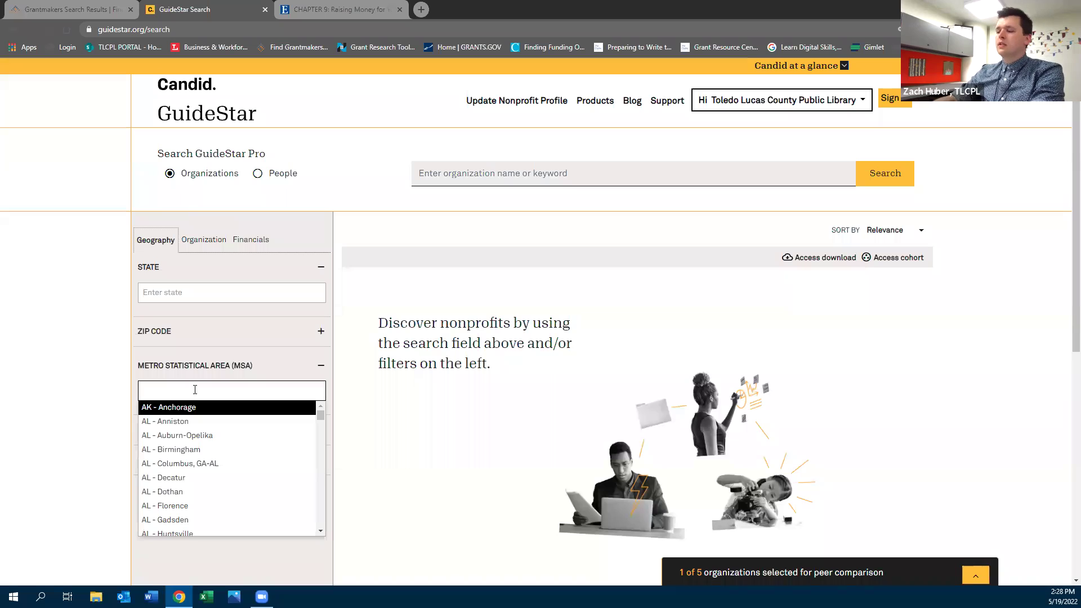
text(tol)
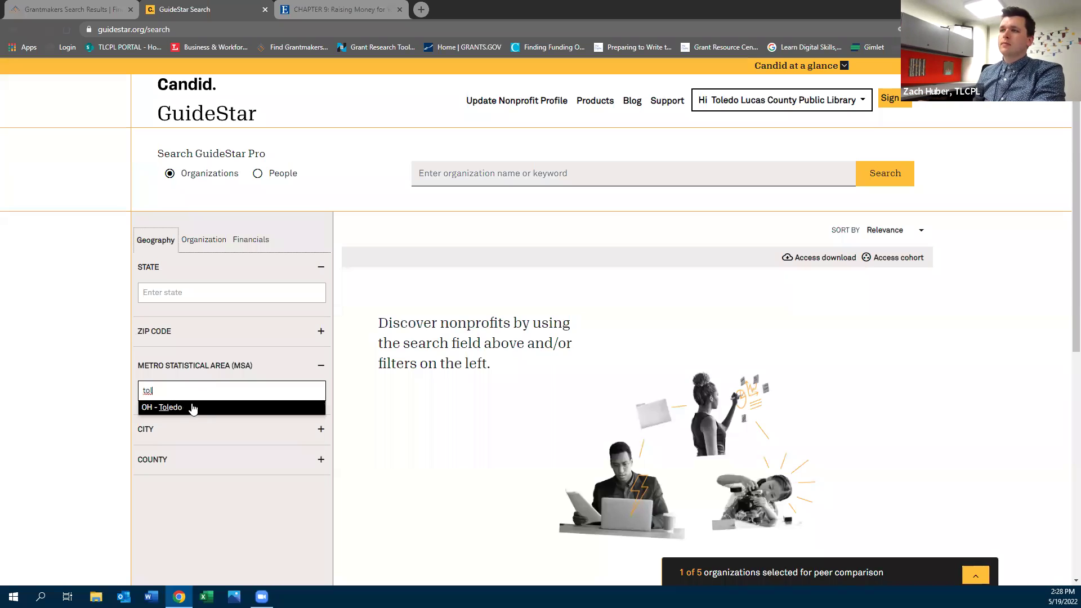
click(193, 408)
click(209, 298)
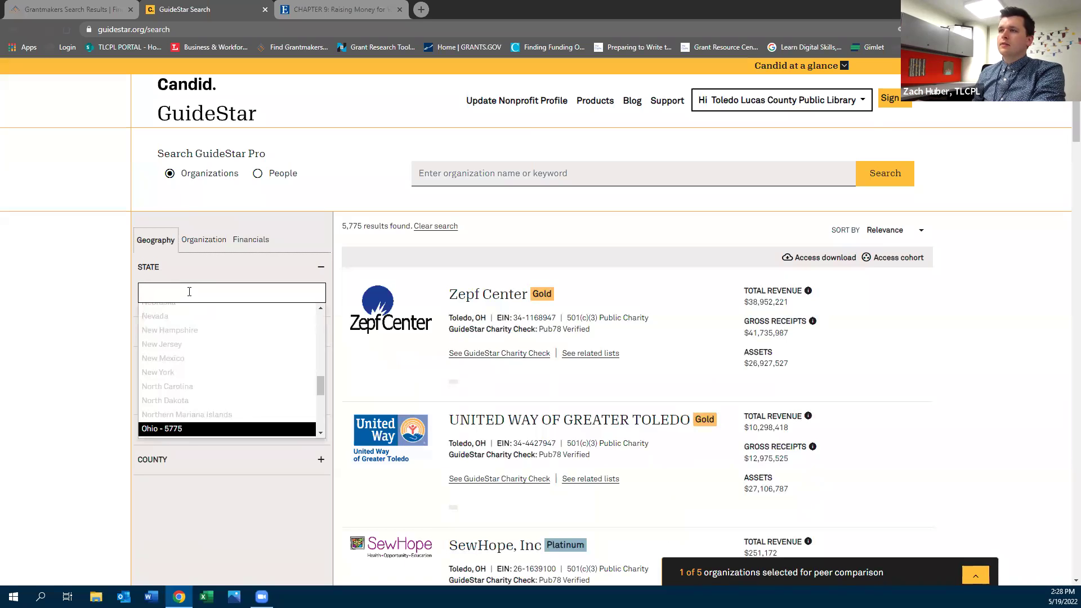
text(oh)
key(BackSpace)
key(BackSpace)
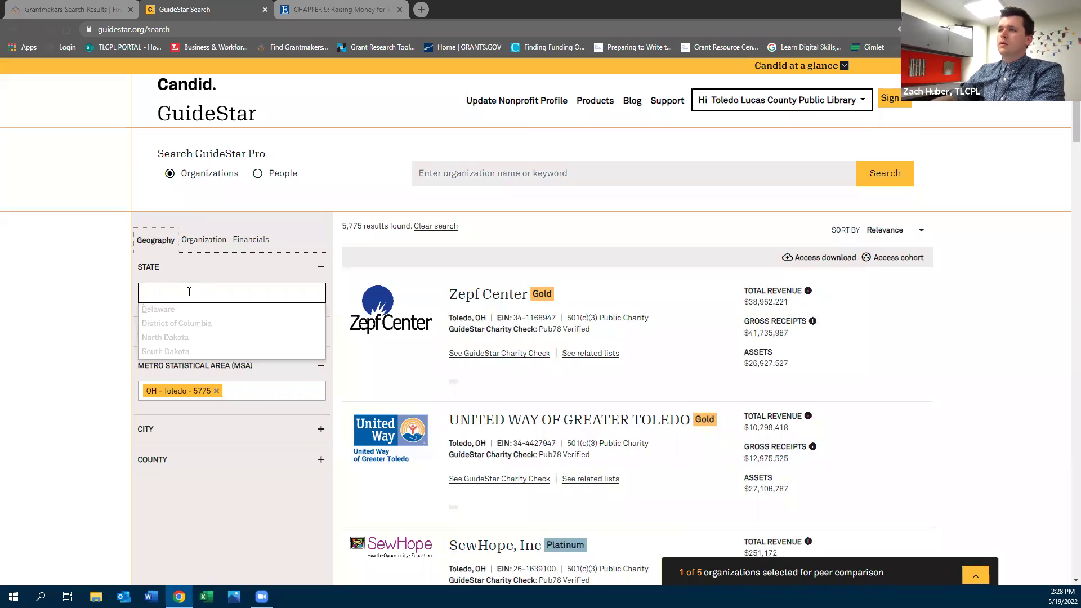
Add Developmental disability services and Independent living for people with disabilities as subject areas
click(206, 241)
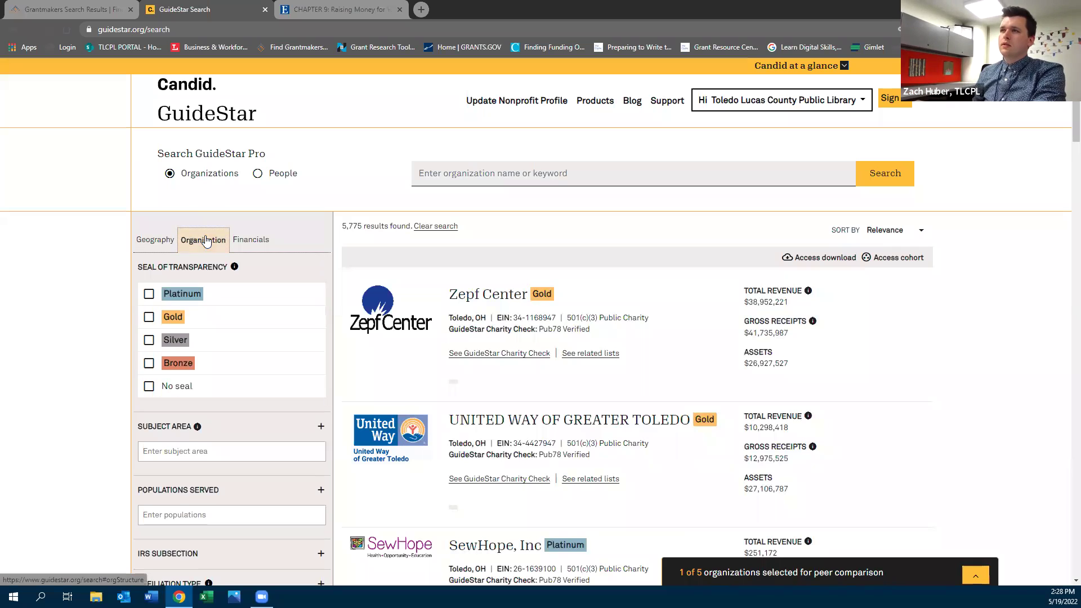
click(147, 450)
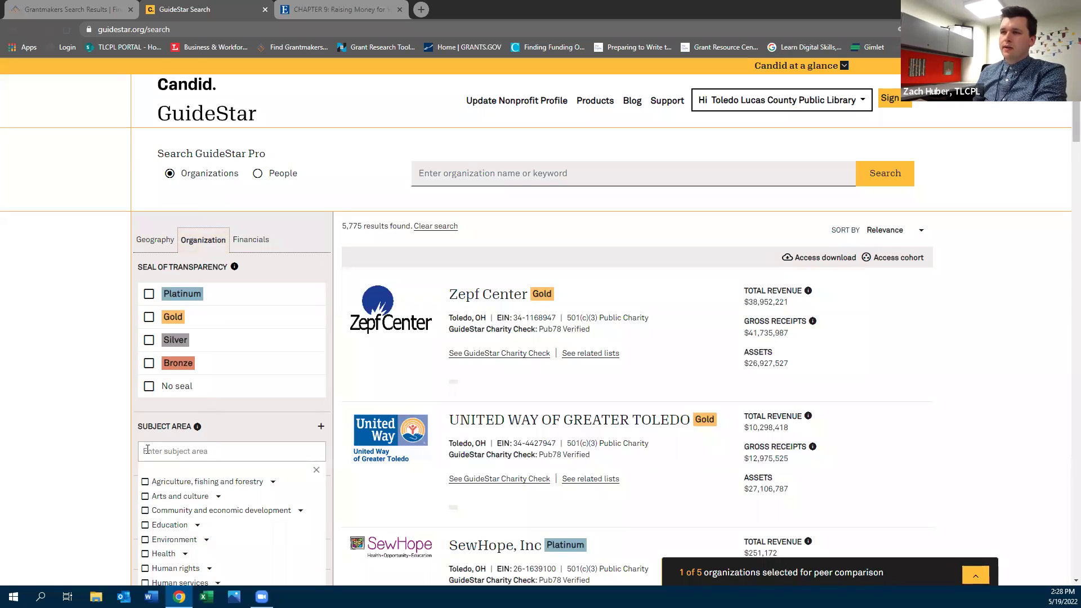
scroll(209, 476, down, 2)
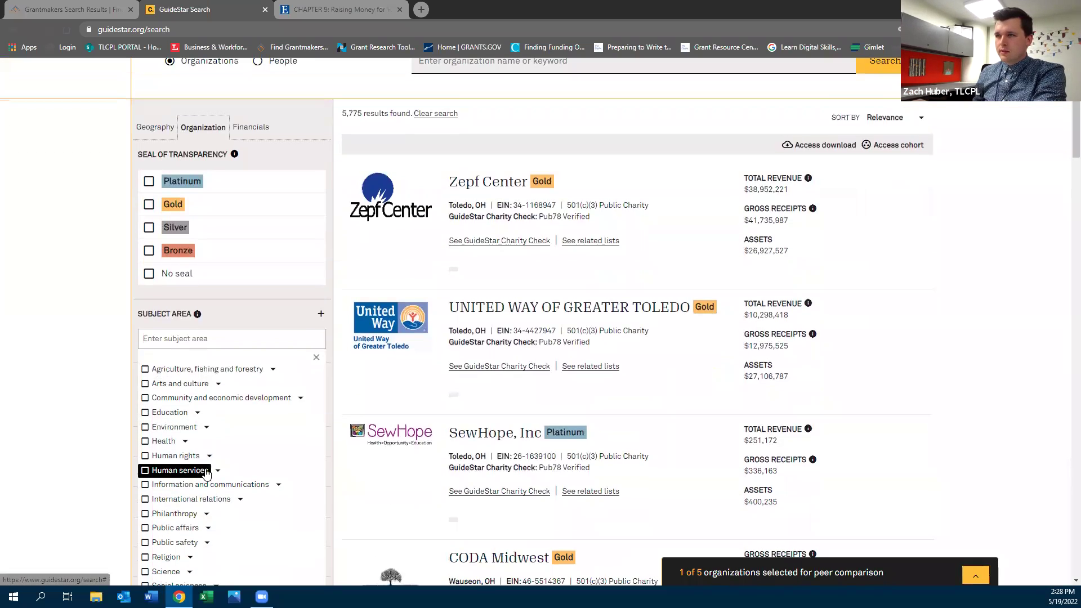
click(206, 471)
scroll(218, 445, down, 1)
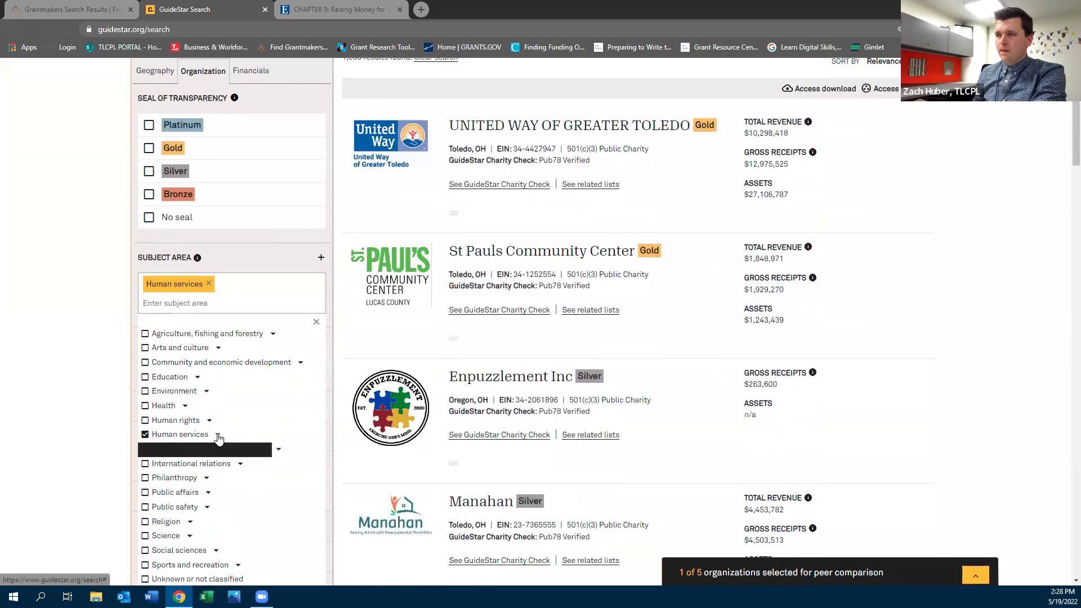
click(218, 438)
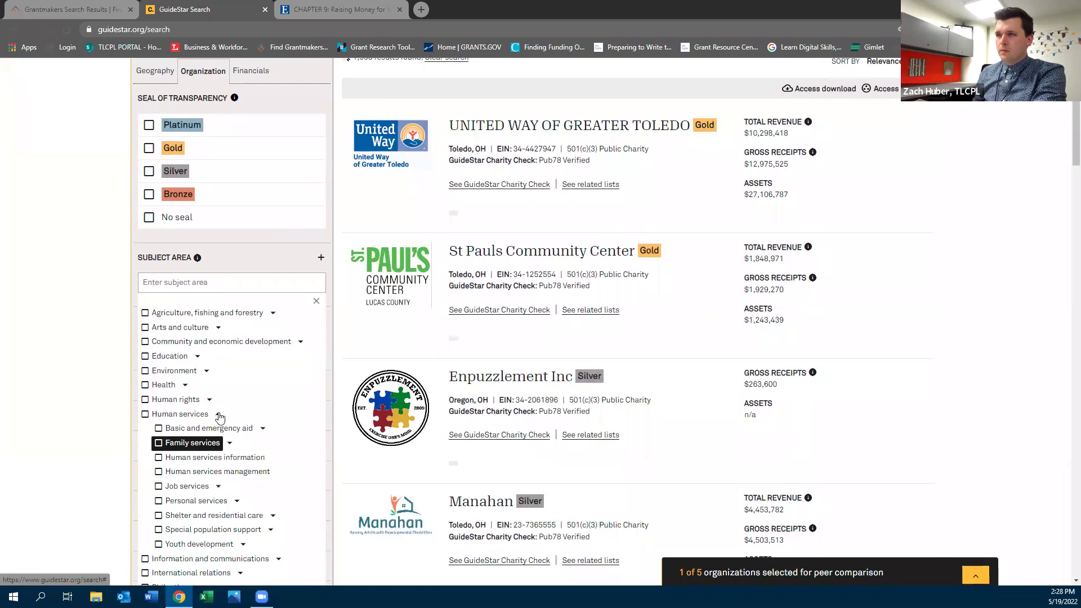
click(270, 529)
scroll(219, 484, down, 2)
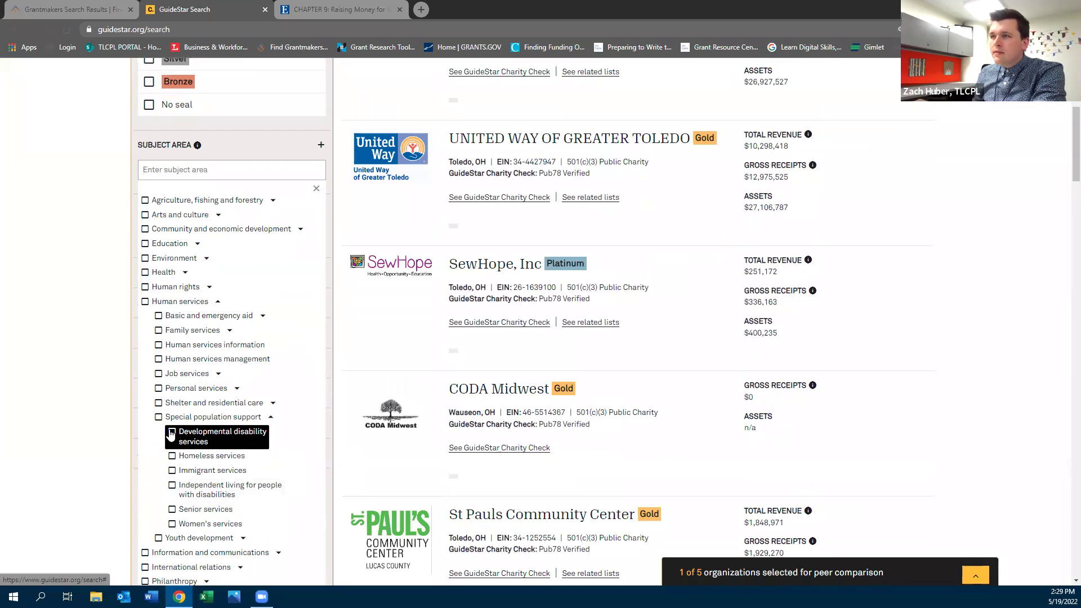
click(172, 433)
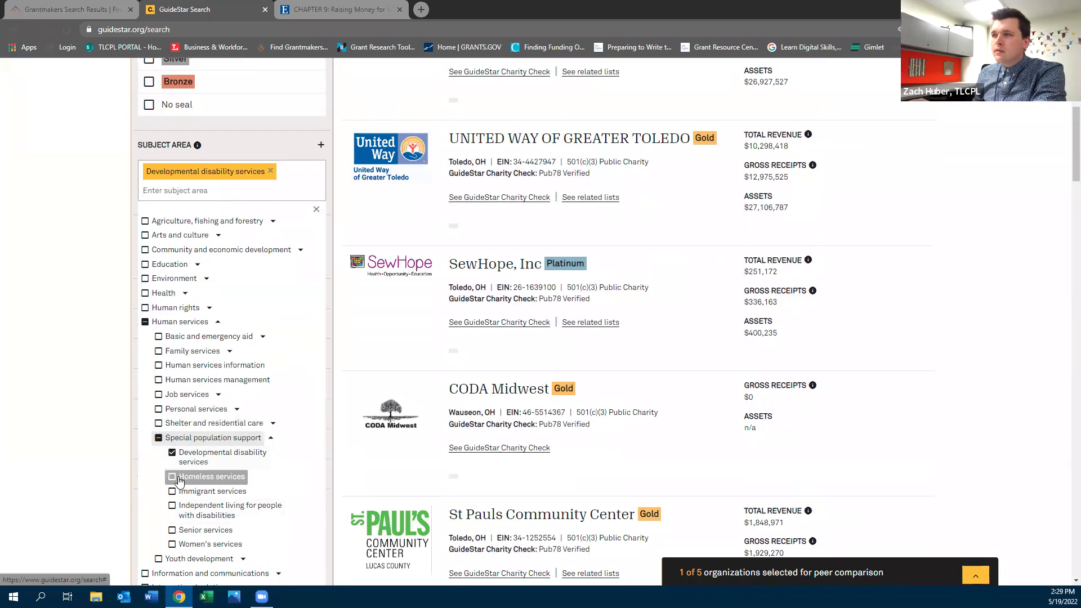
click(172, 508)
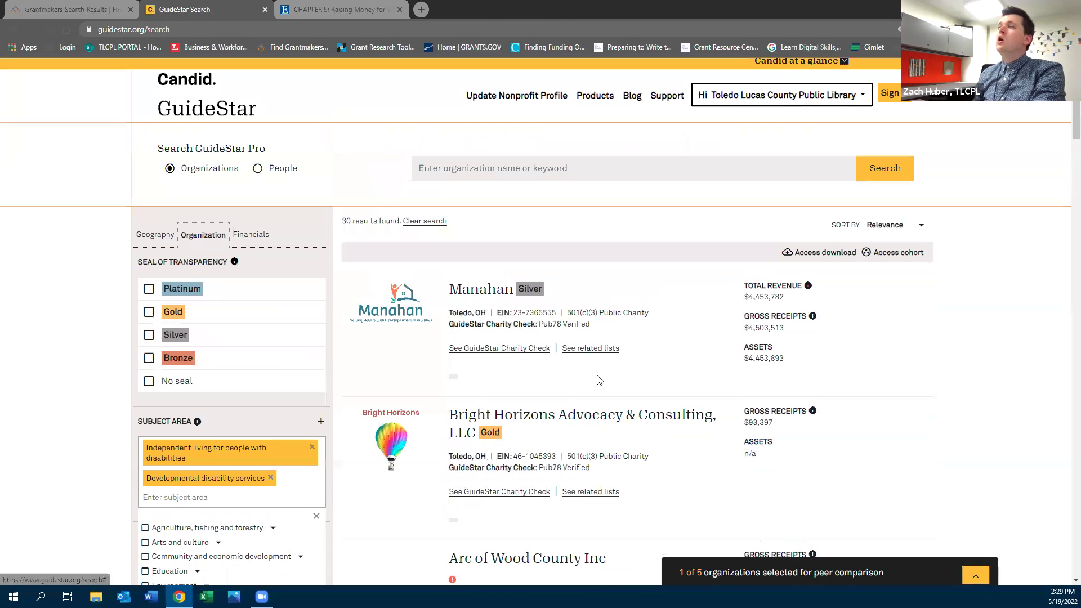
scroll(599, 382, up, 5)
click(160, 240)
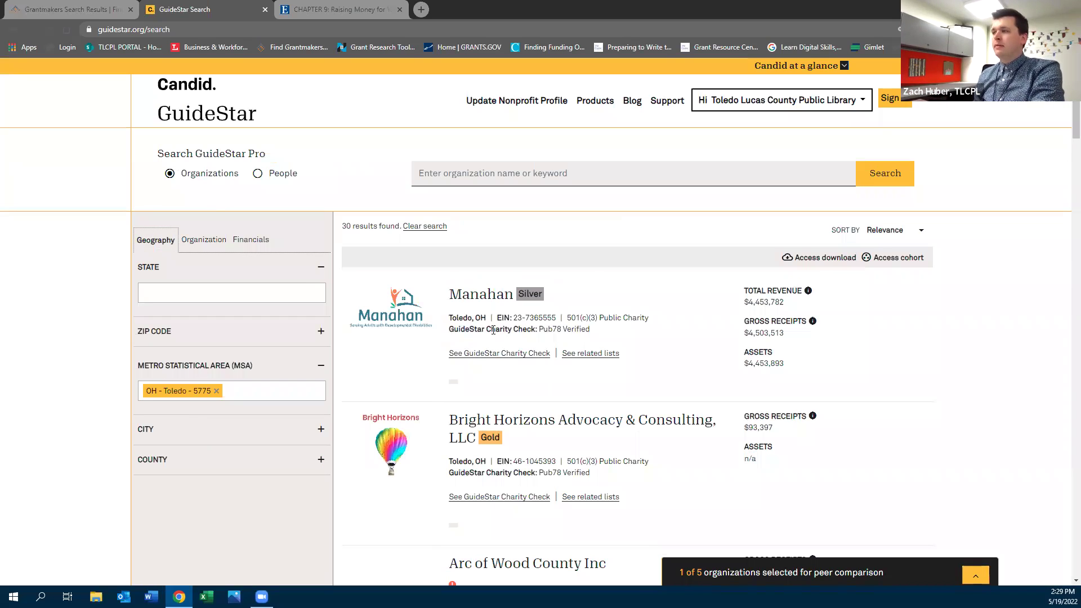
scroll(493, 331, down, 3)
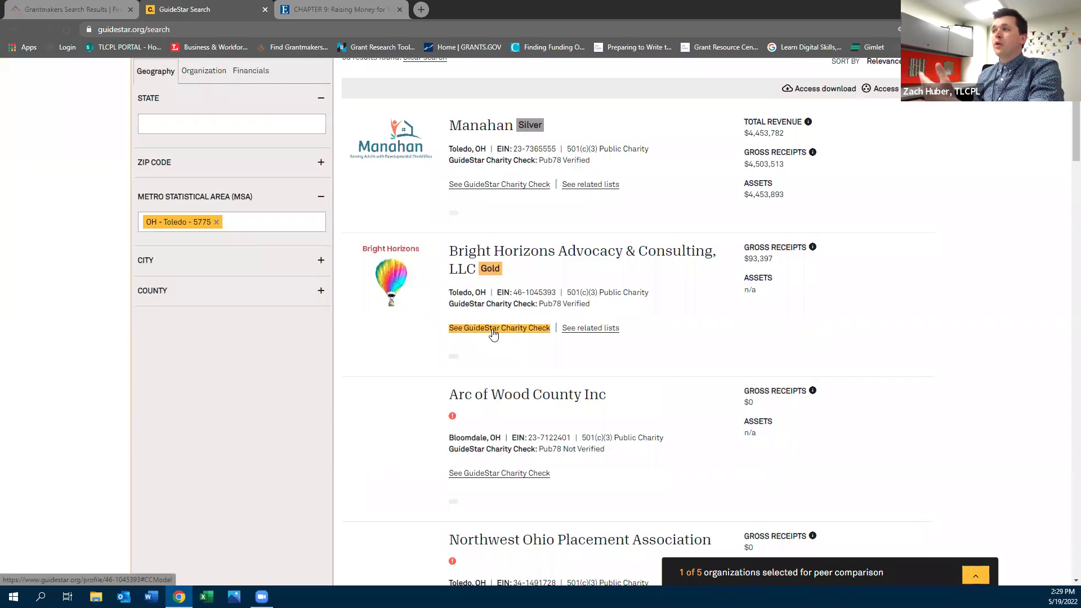
scroll(493, 335, down, 5)
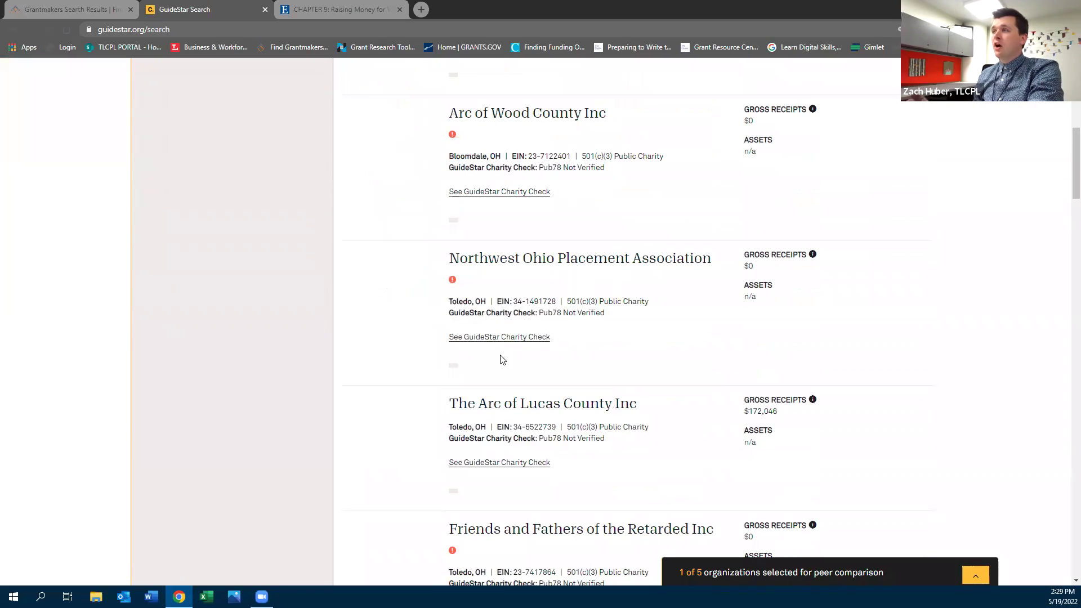
scroll(498, 358, up, 4)
scroll(502, 360, up, 4)
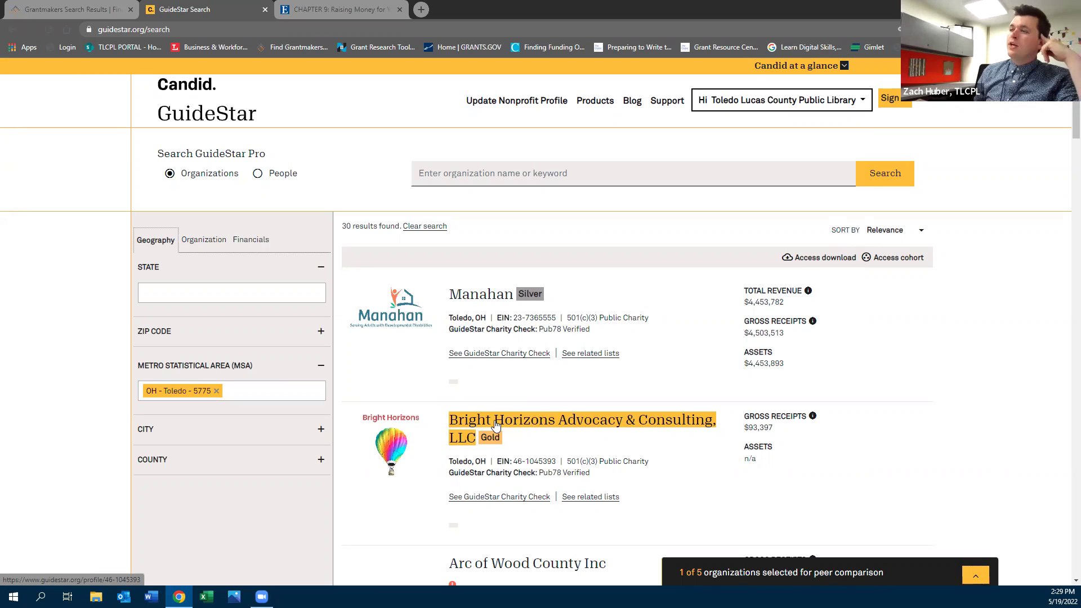
click(52, 6)
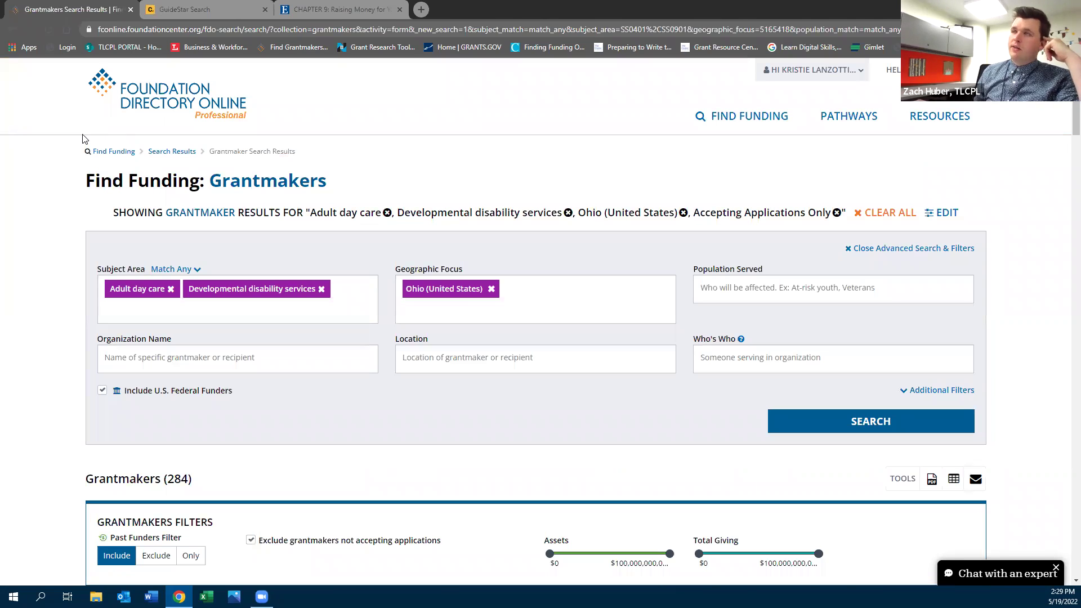
click(167, 5)
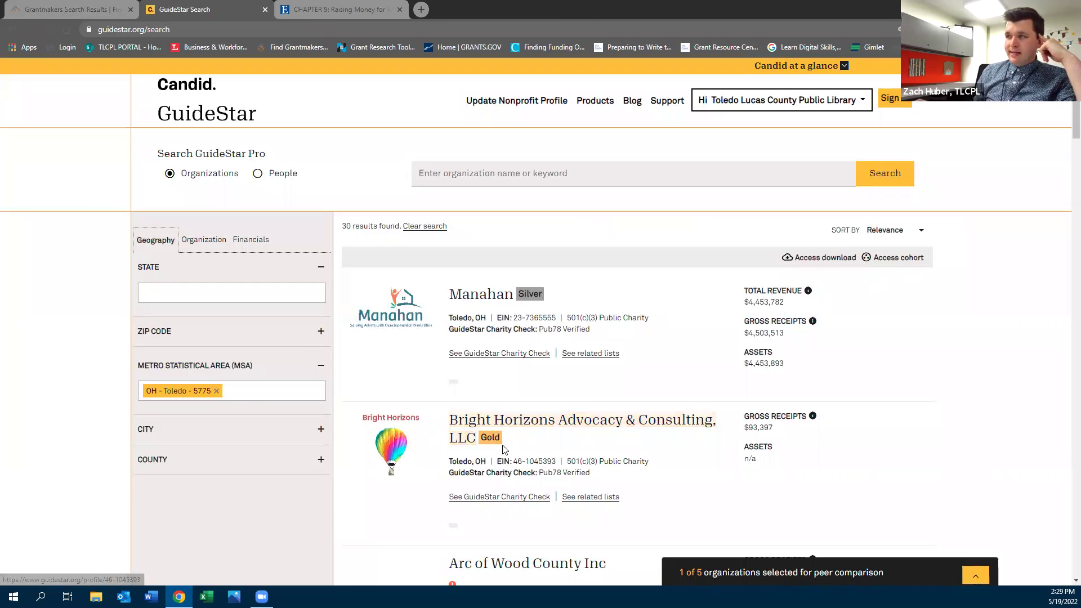
click(471, 424)
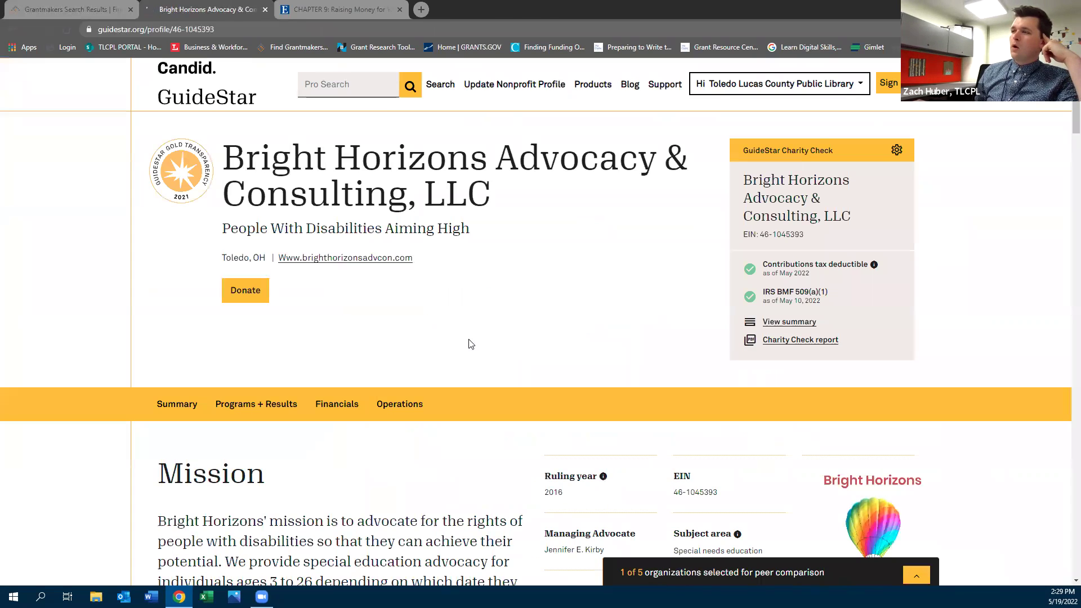
scroll(498, 340, down, 5)
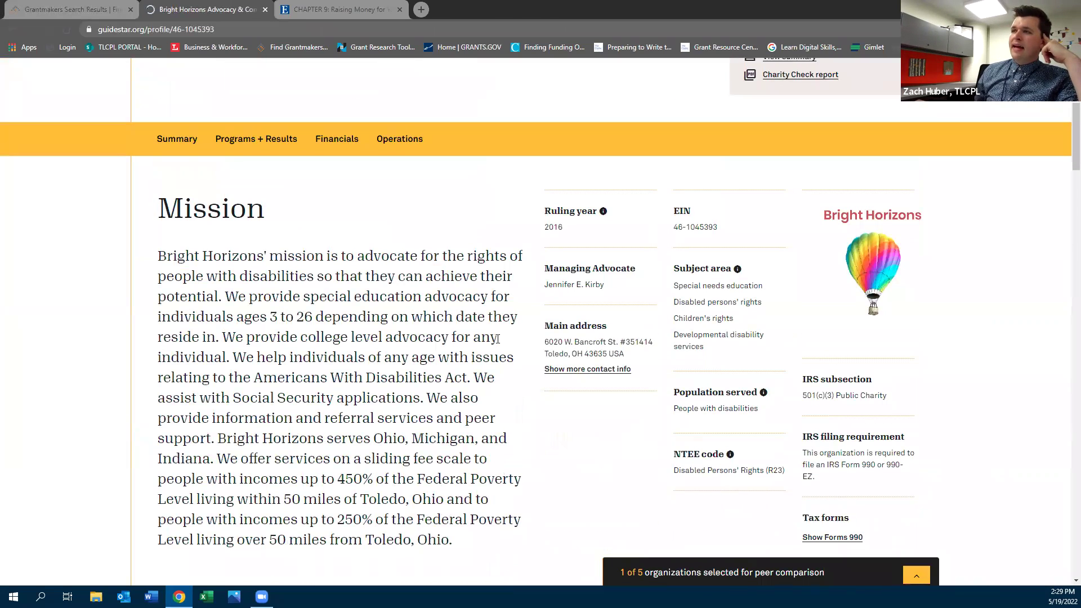
scroll(498, 338, down, 10)
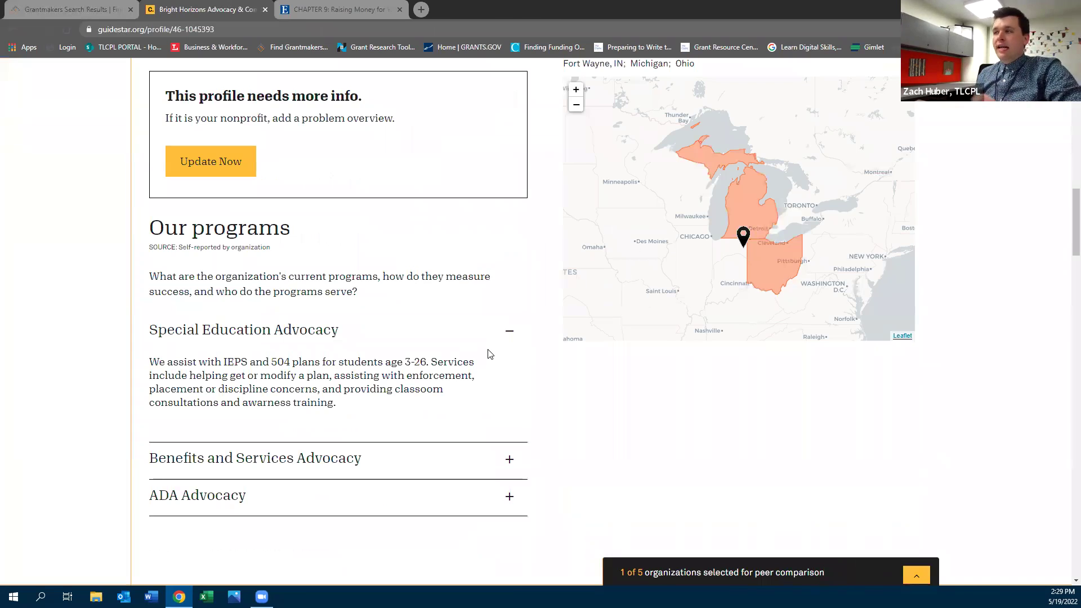
scroll(490, 355, down, 5)
scroll(489, 359, down, 5)
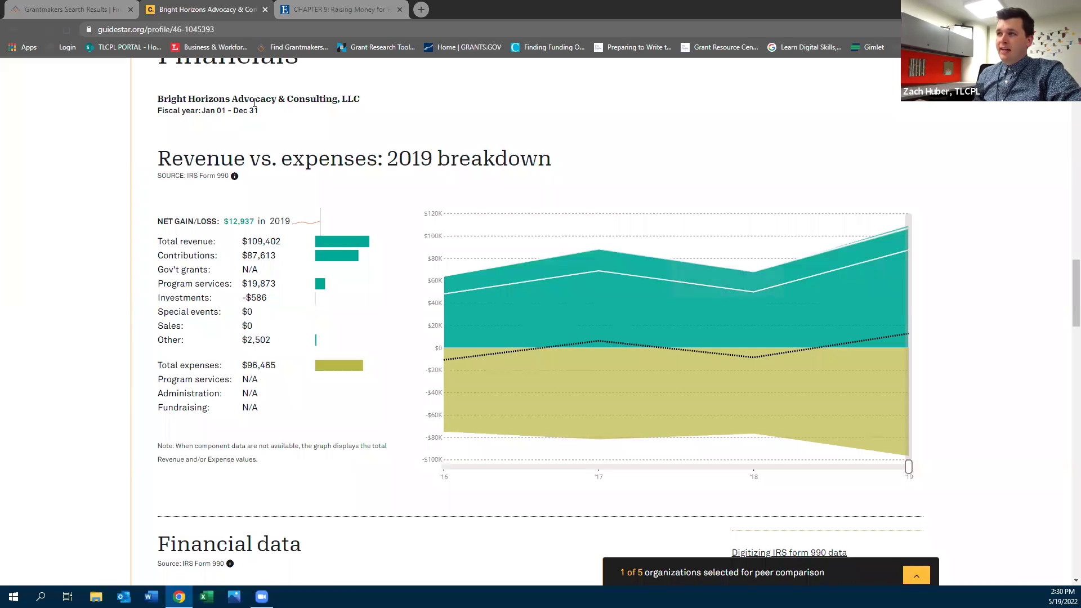
scroll(260, 445, down, 5)
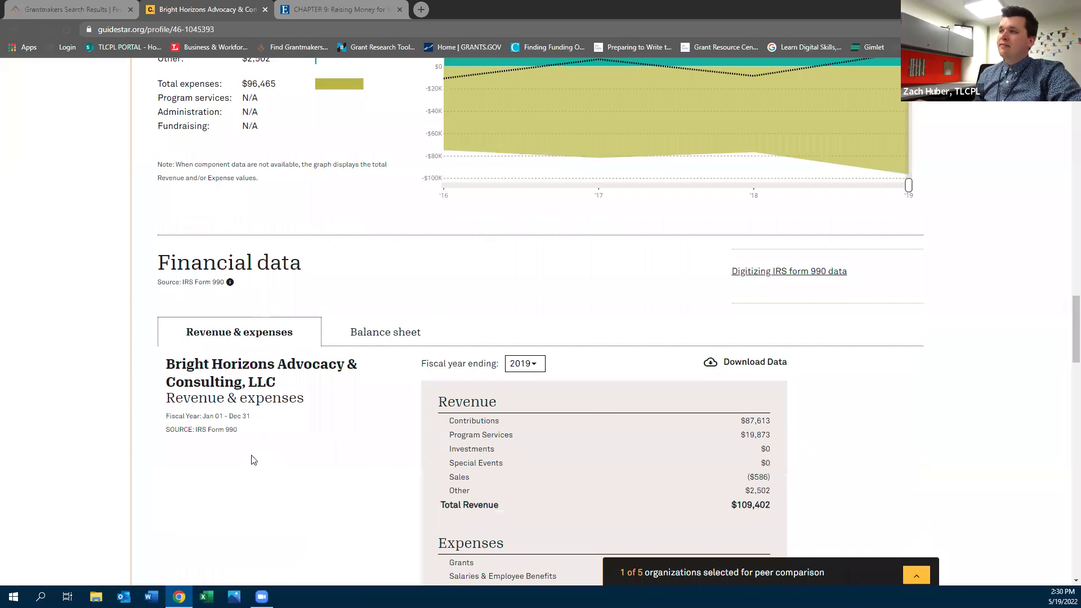
scroll(252, 459, down, 5)
scroll(252, 458, down, 8)
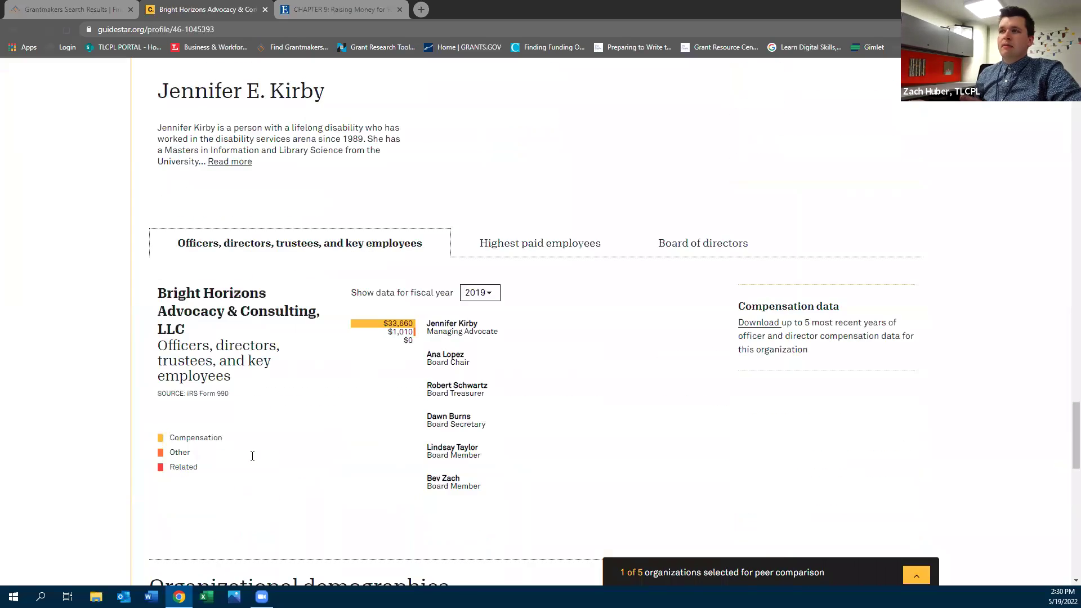
scroll(252, 460, down, 10)
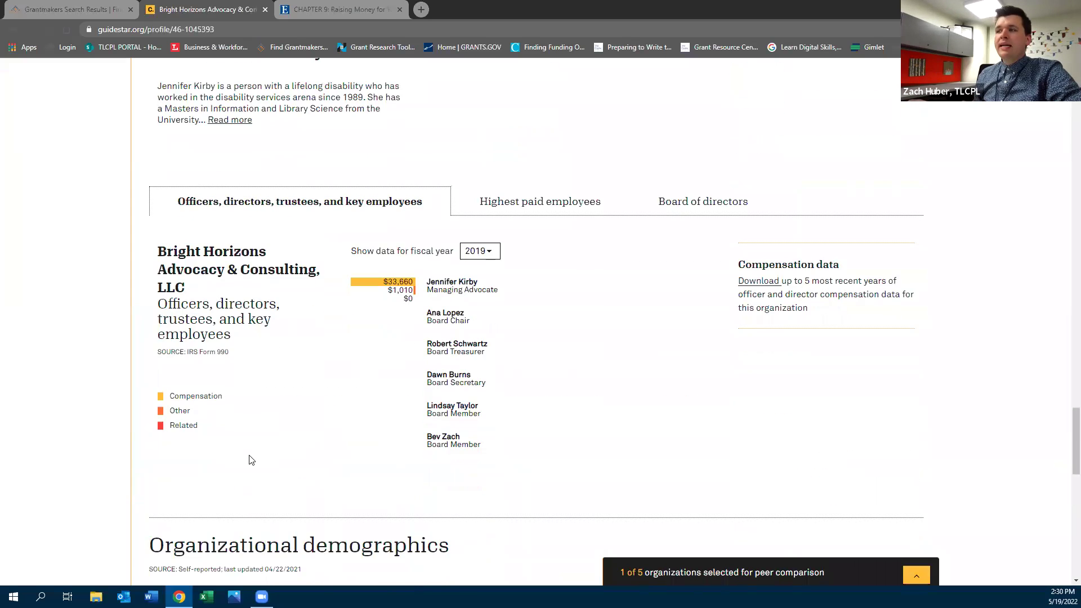
scroll(252, 460, down, 4)
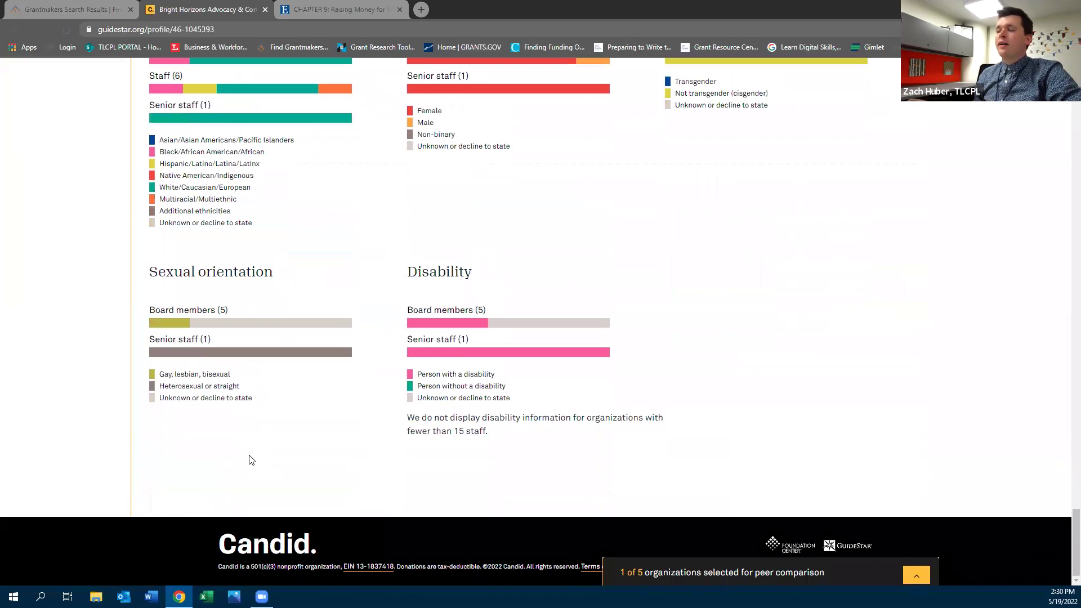
scroll(164, 242, up, 20)
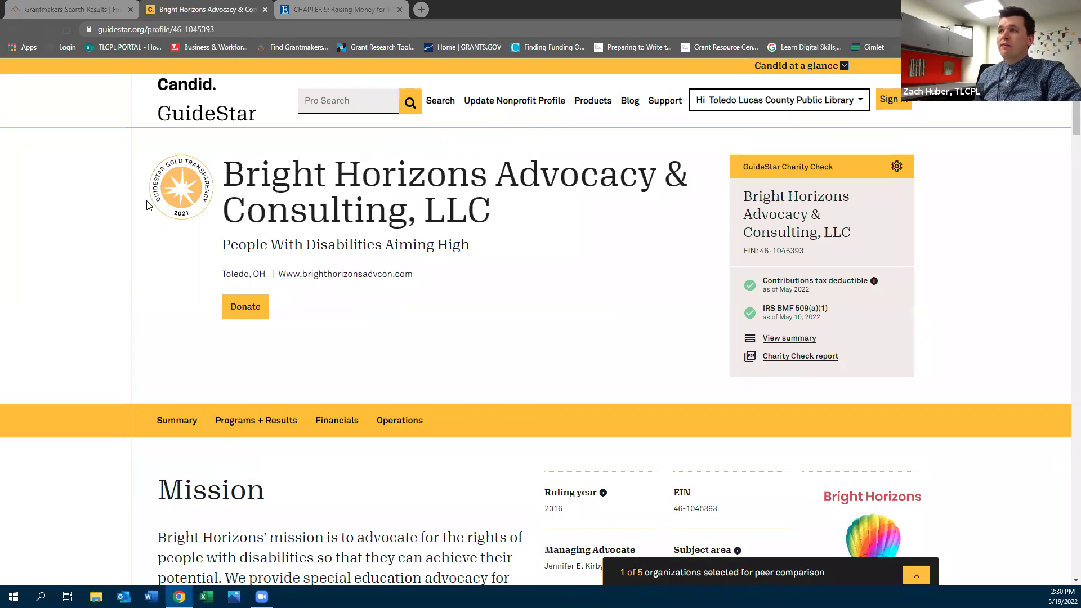
Open The Arc of Lucas County Inc profile and highlight its missing-from-IRS-BMF note
click(13, 30)
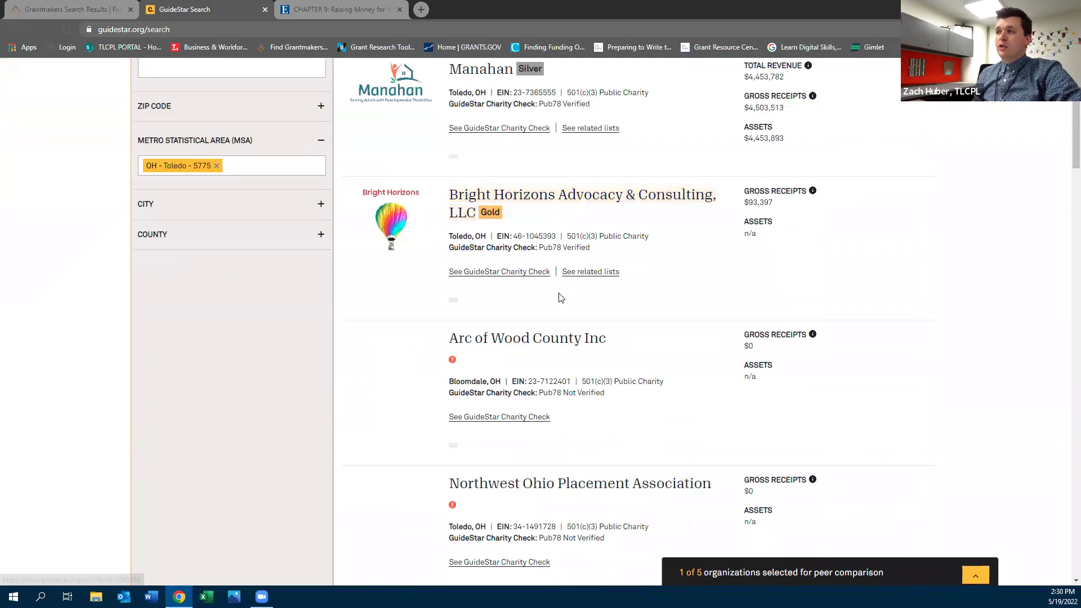
scroll(561, 300, down, 2)
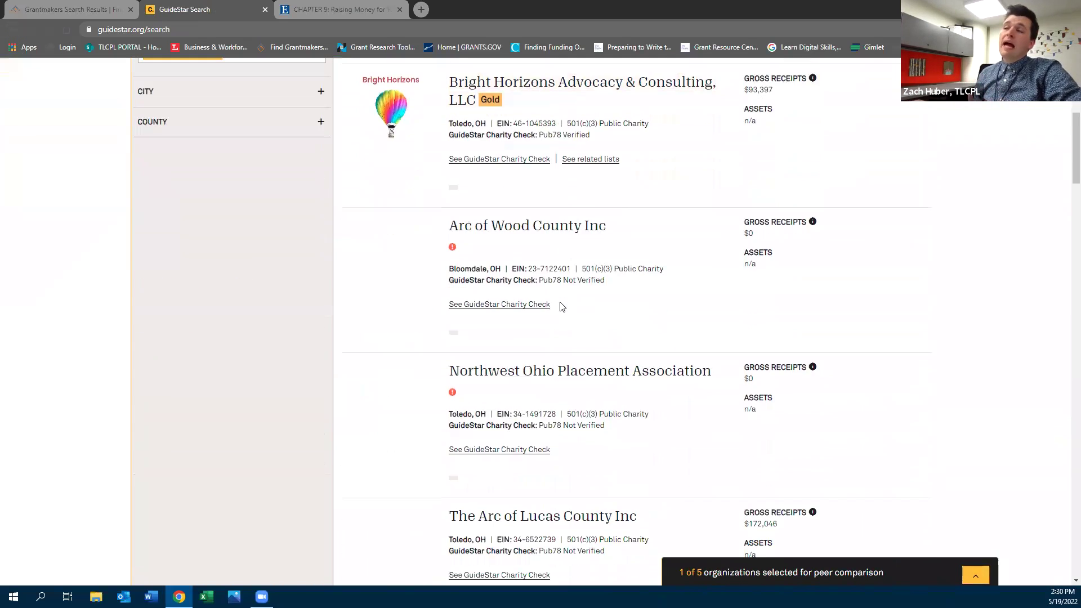
scroll(562, 307, down, 2)
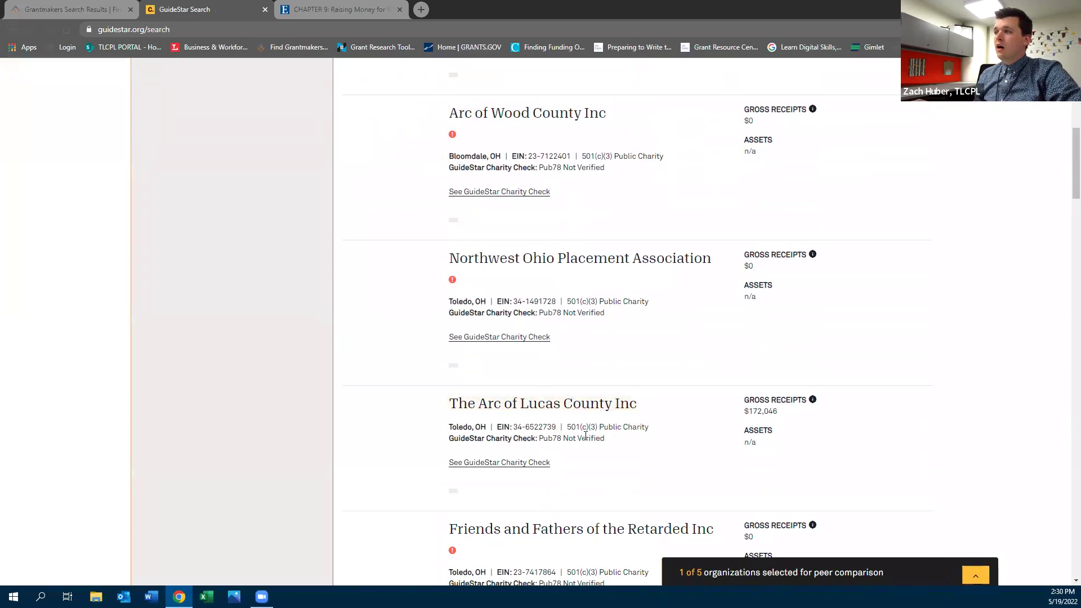
click(544, 407)
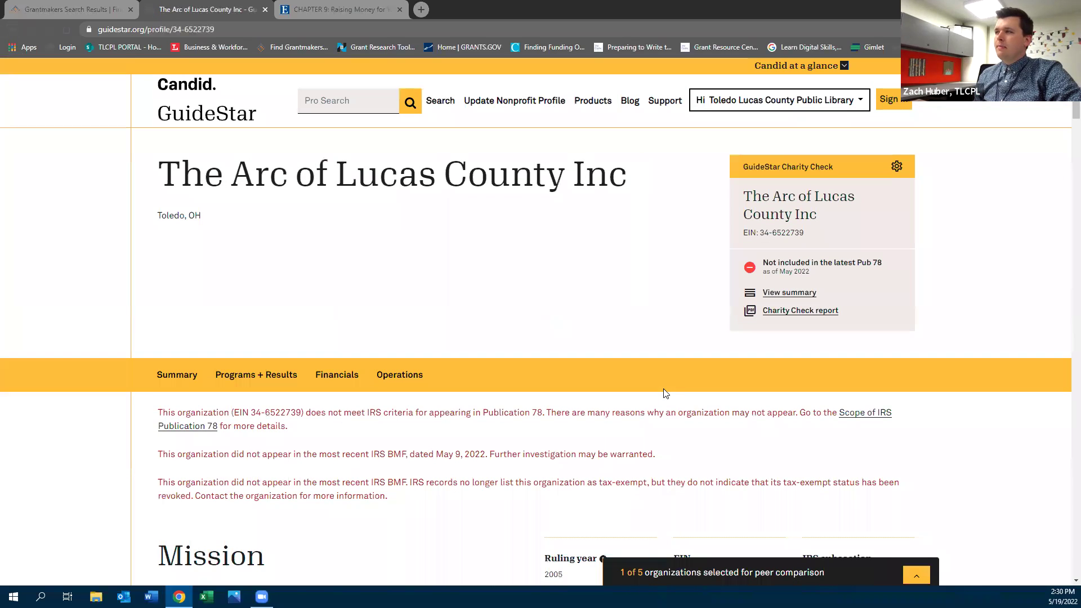
drag(158, 454, 494, 457)
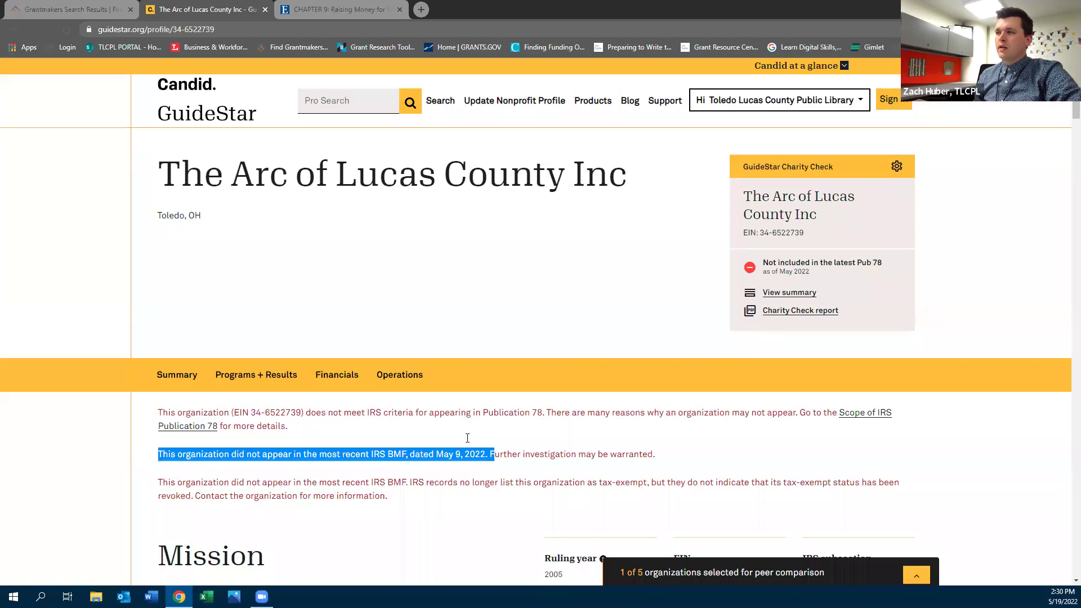
click(13, 30)
Open the Ohio Developmental Centers Nursing Directors Association profile, highlight its Publication 78 note, and return
scroll(631, 269, up, 3)
scroll(630, 270, down, 15)
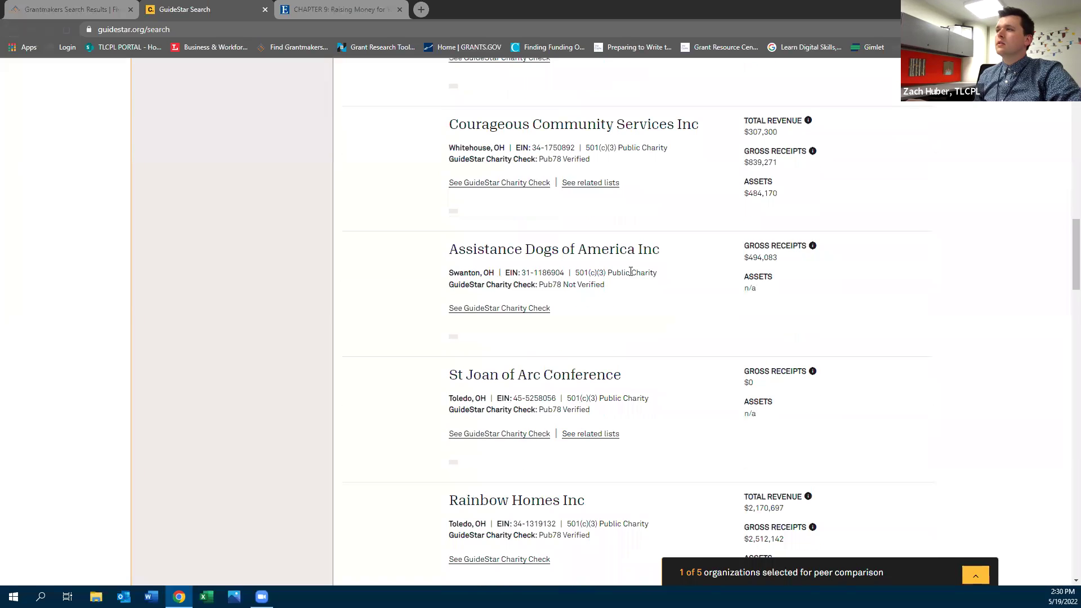
scroll(630, 271, down, 5)
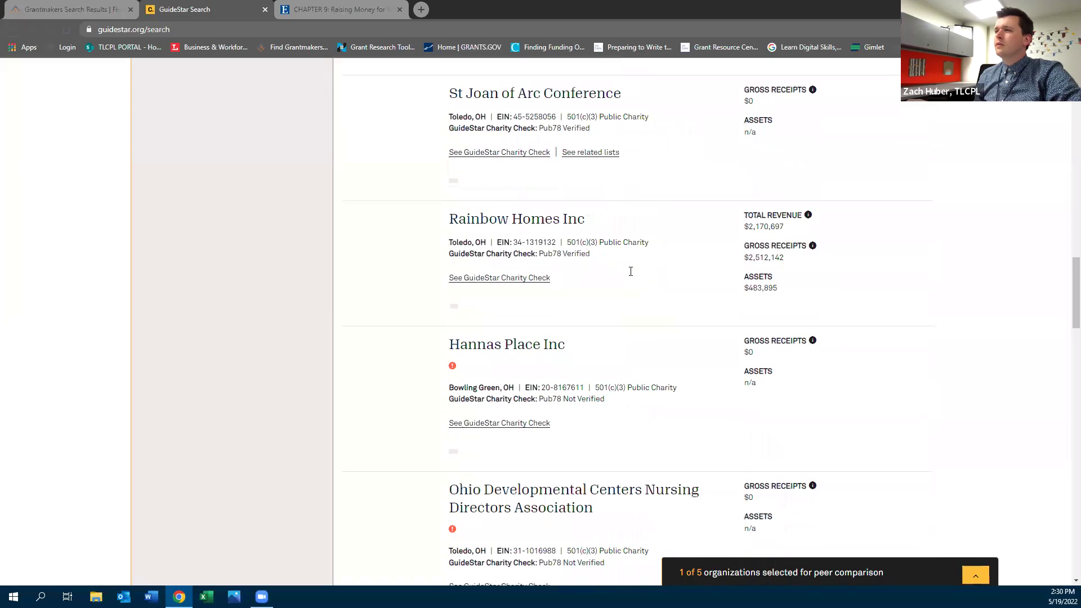
scroll(631, 276, down, 2)
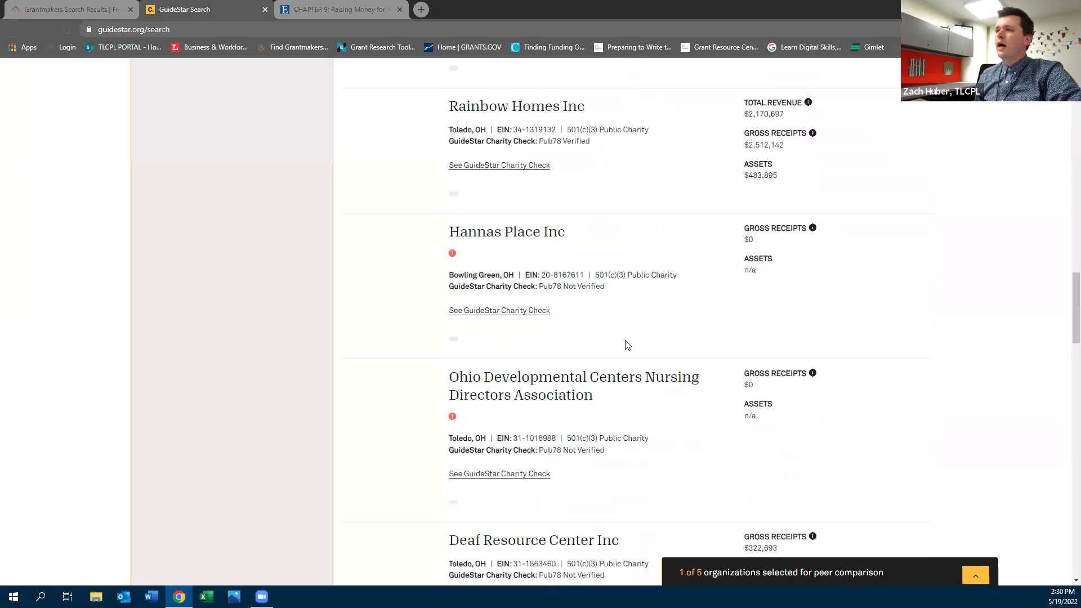
click(591, 388)
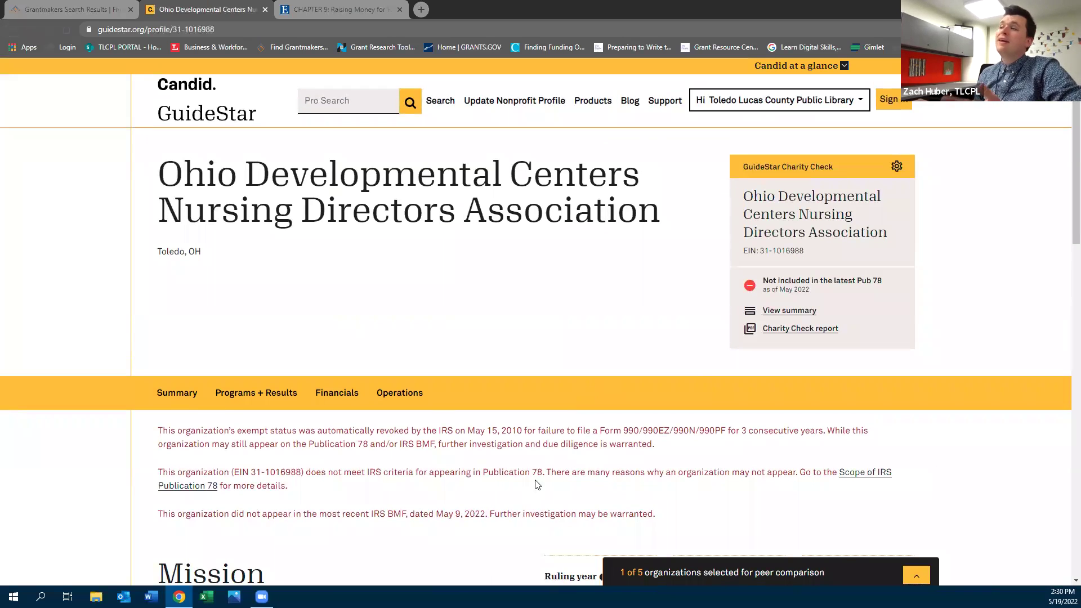
drag(541, 472, 177, 478)
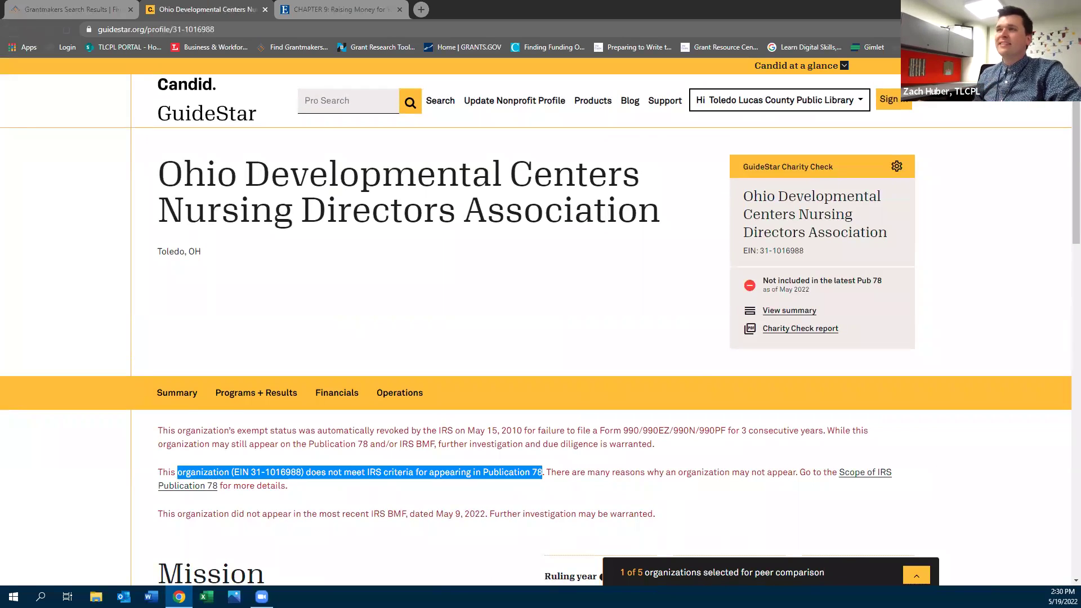
click(11, 29)
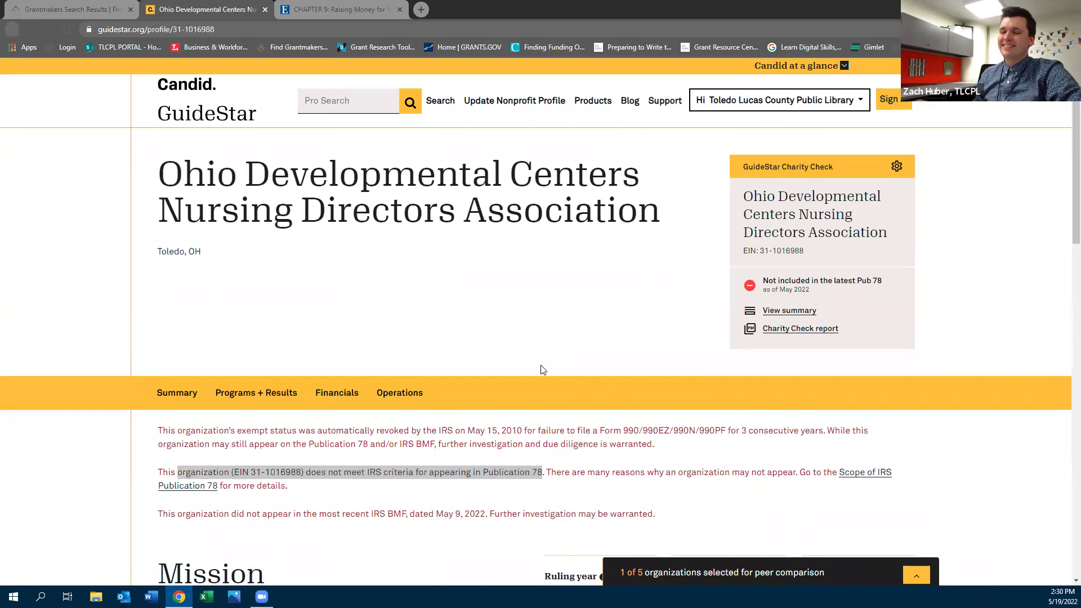
scroll(387, 352, down, 5)
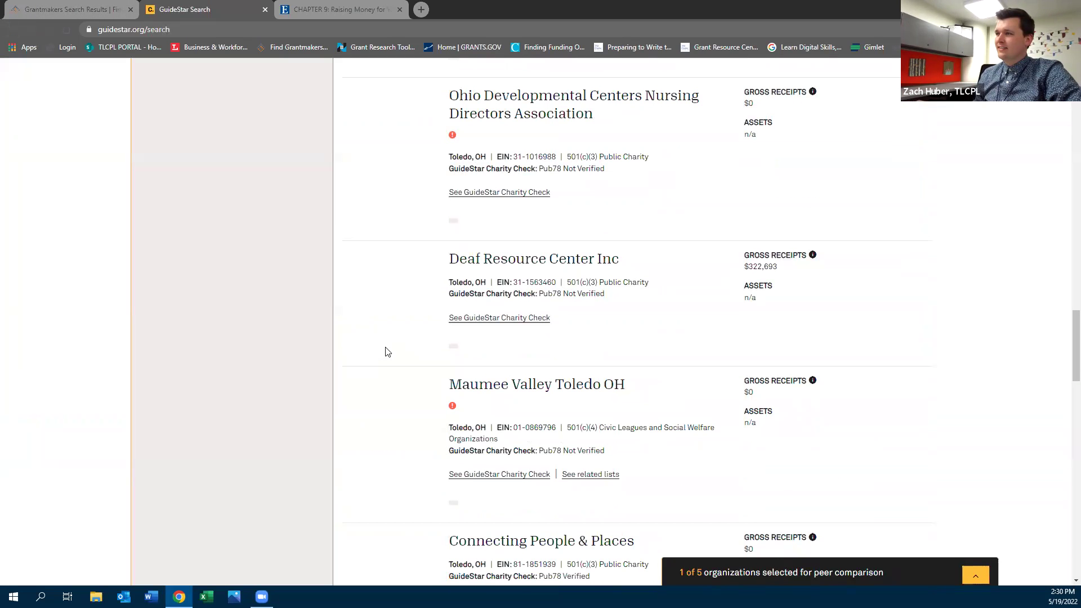
scroll(377, 434, down, 2)
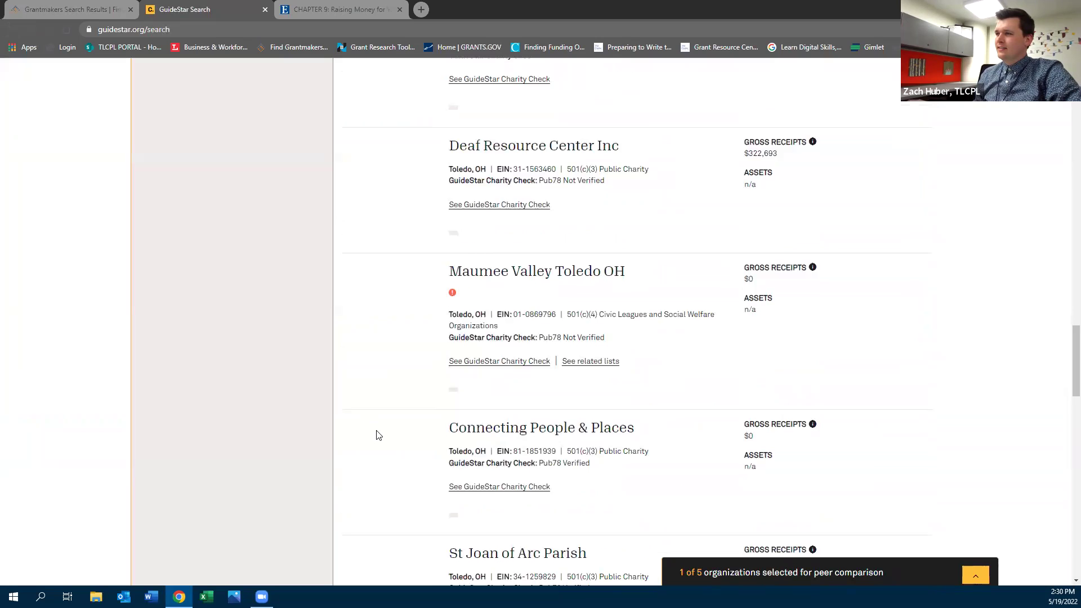
scroll(378, 435, down, 5)
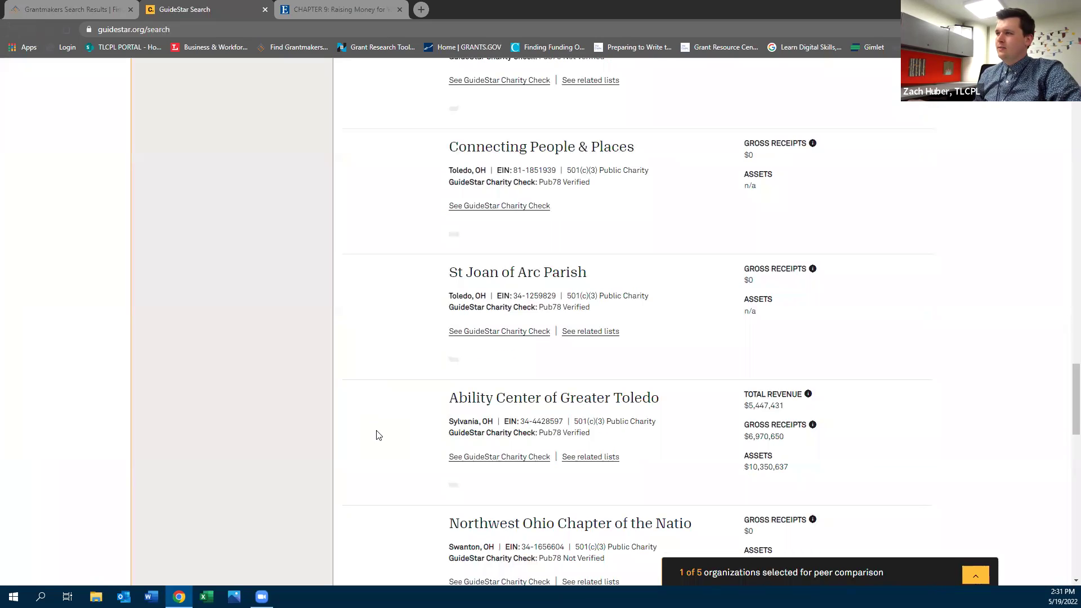
click(538, 398)
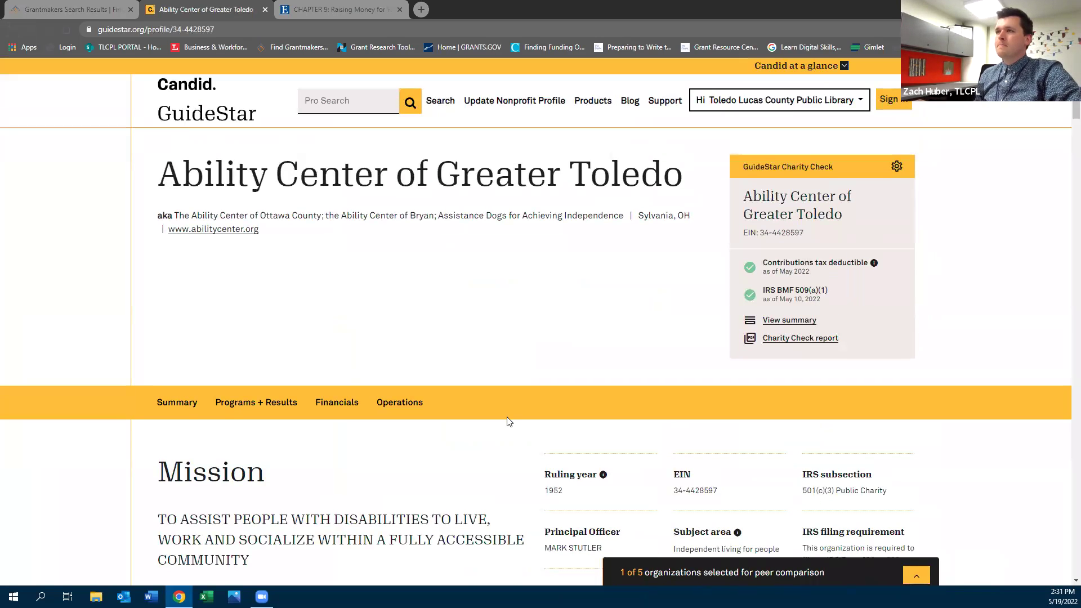
scroll(506, 422, down, 4)
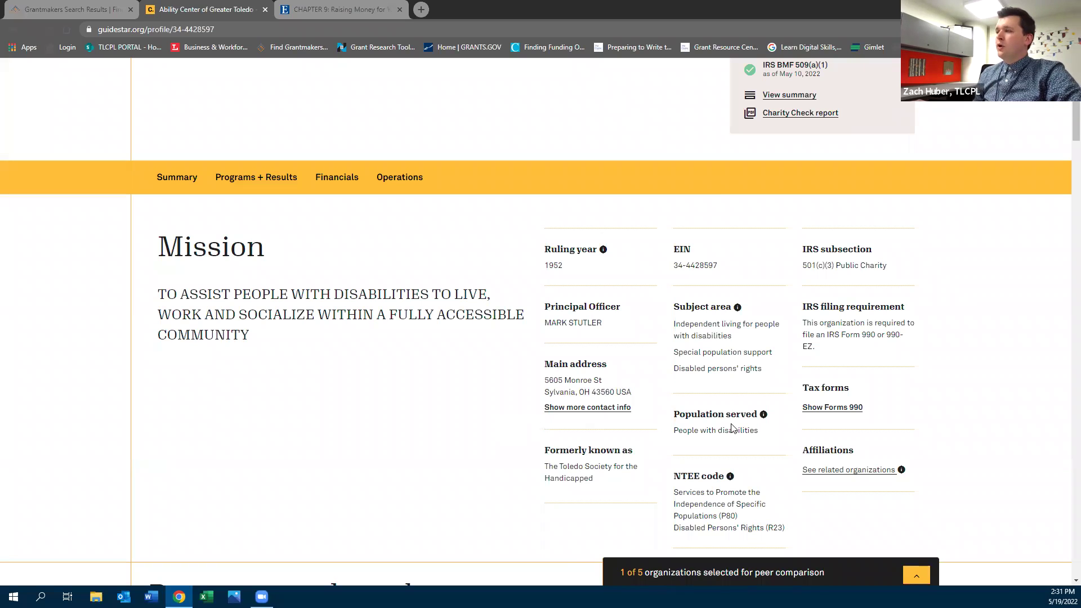
click(818, 414)
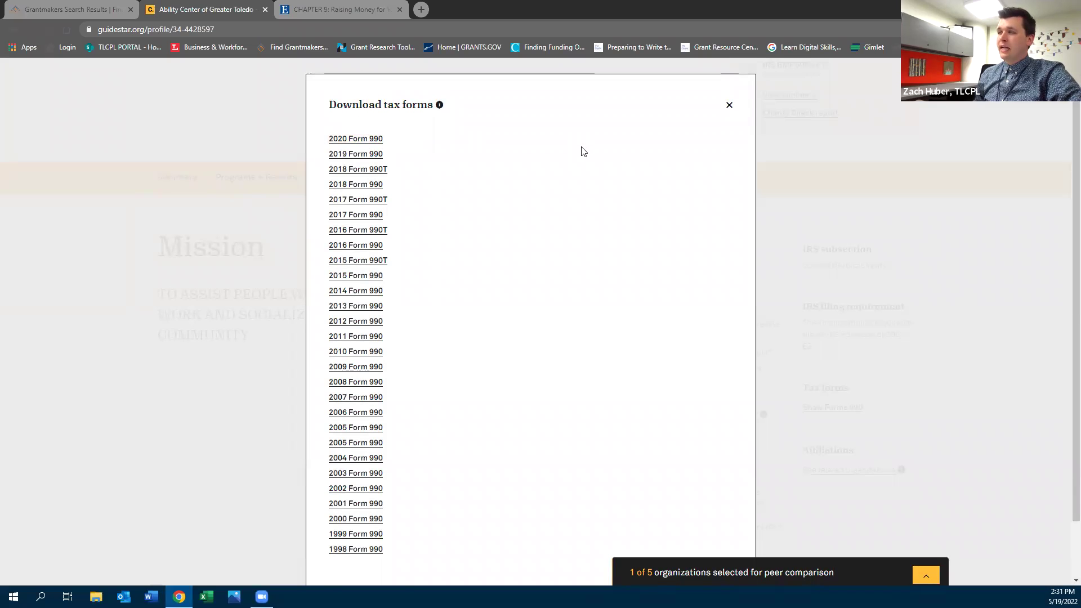
click(729, 104)
scroll(622, 280, up, 4)
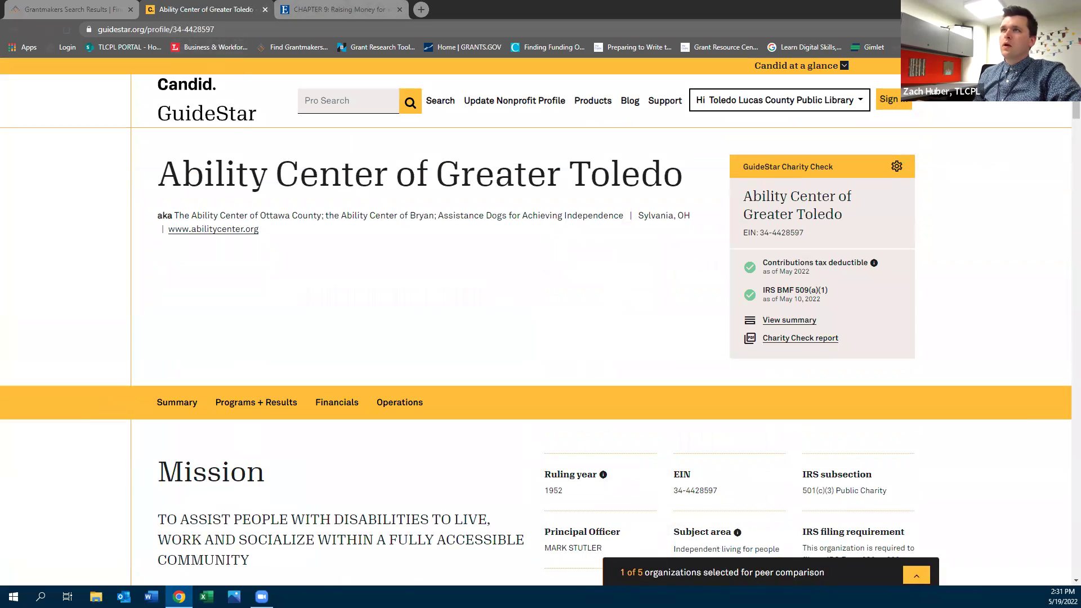
click(13, 29)
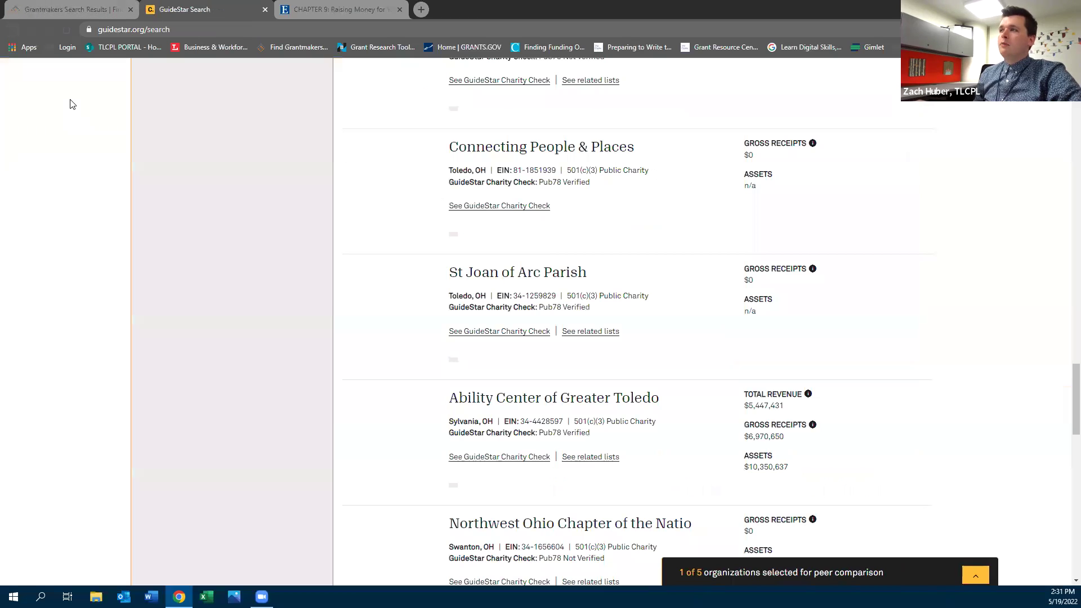
scroll(189, 243, up, 20)
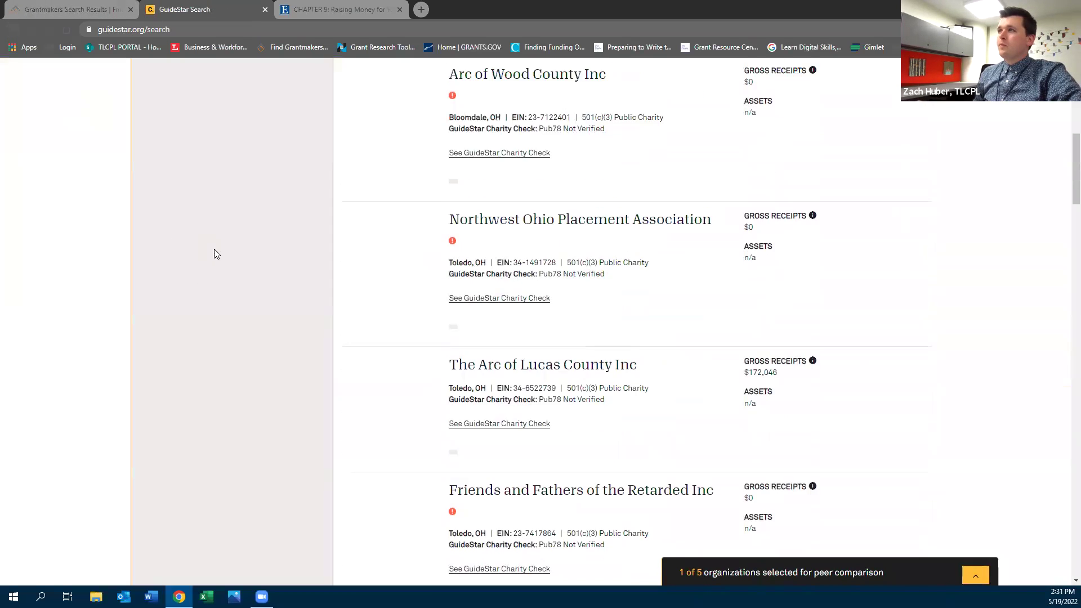
Load the library's Small Business and Nonprofit Support page from the Business & Workforce bookmark
click(222, 48)
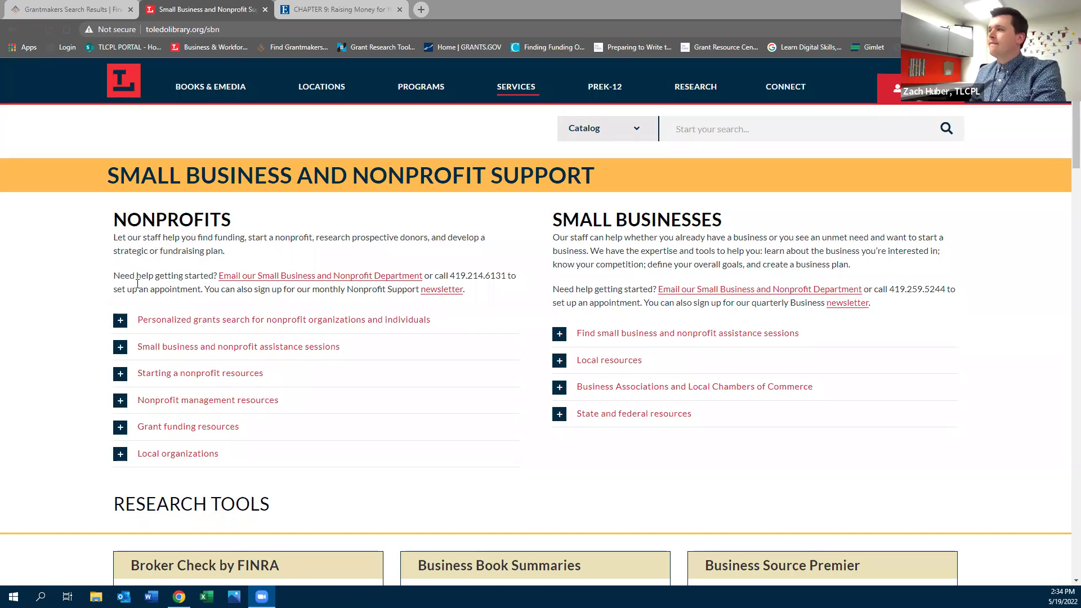
Launch Mergent Intellect from its Research Tools card via ACCESS NOW
scroll(139, 288, down, 4)
scroll(512, 330, down, 15)
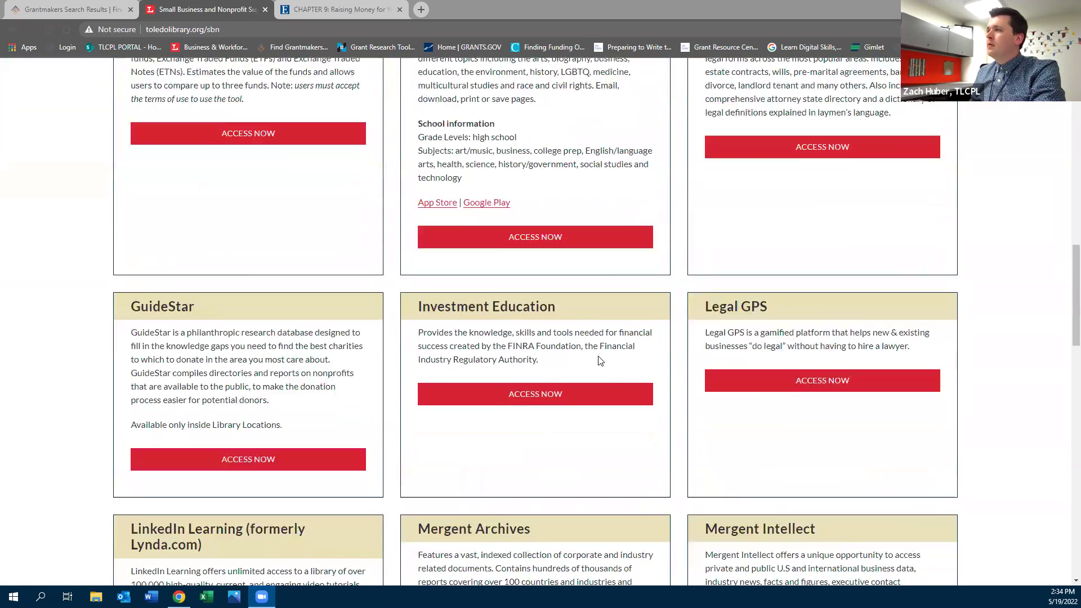
scroll(600, 361, down, 3)
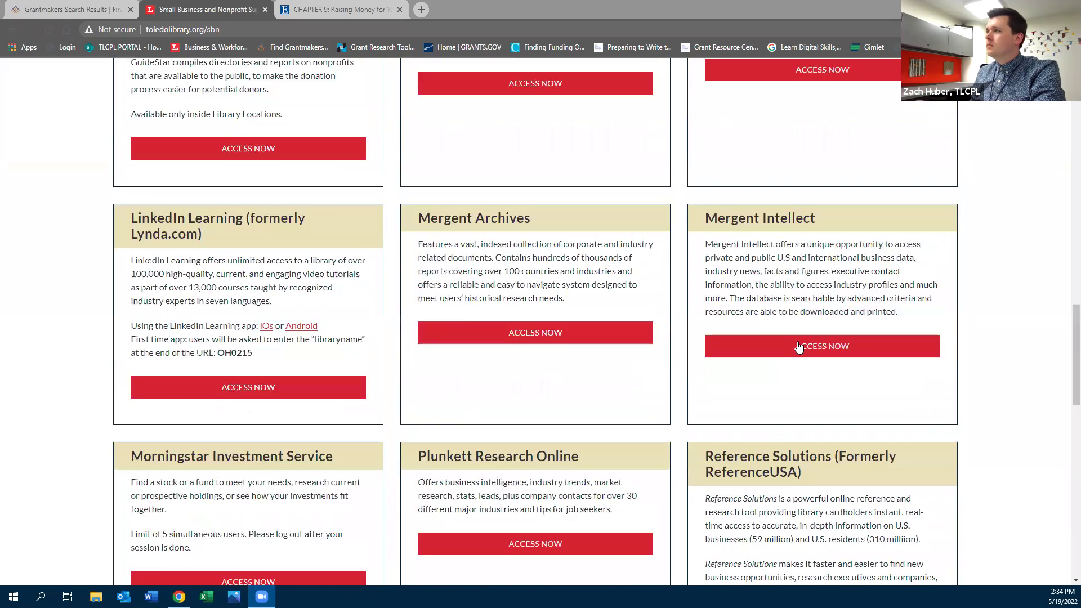
click(796, 345)
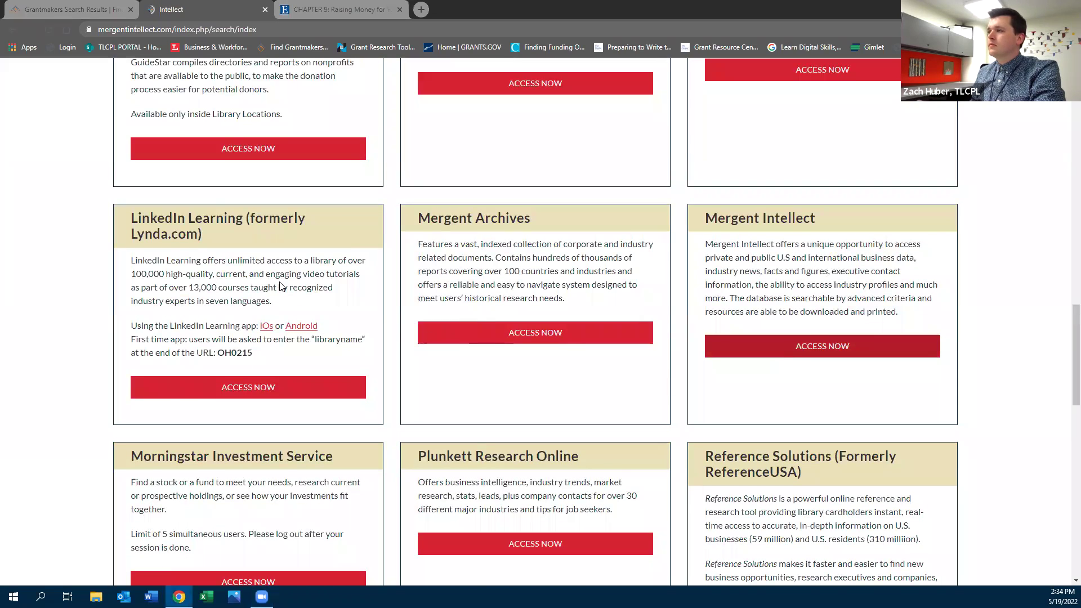
Open the detailed Consumer Data search form and expand its criteria sections
scroll(770, 393, down, 5)
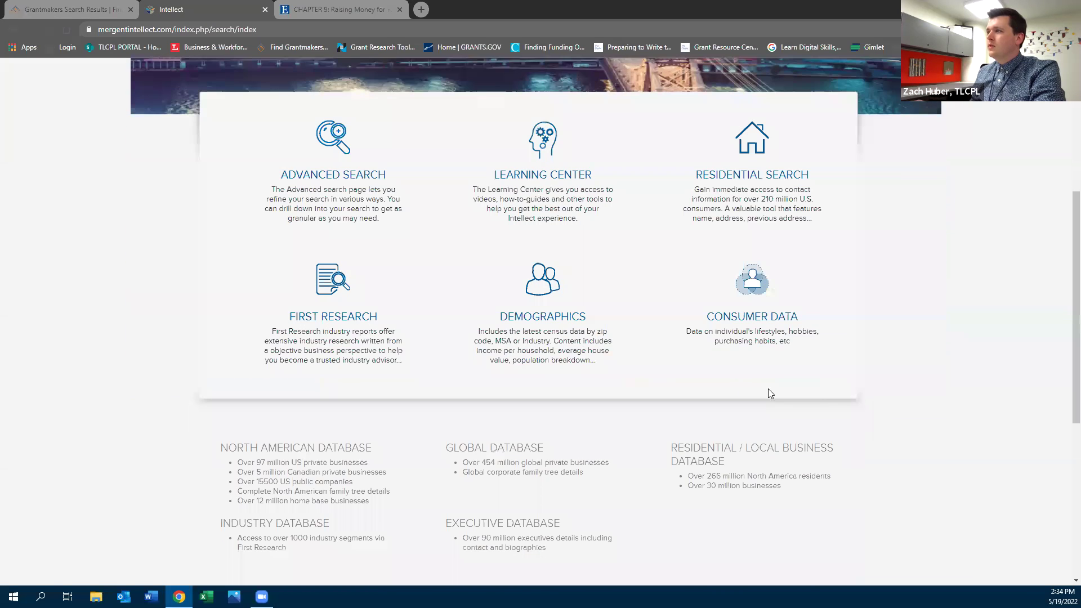
click(735, 331)
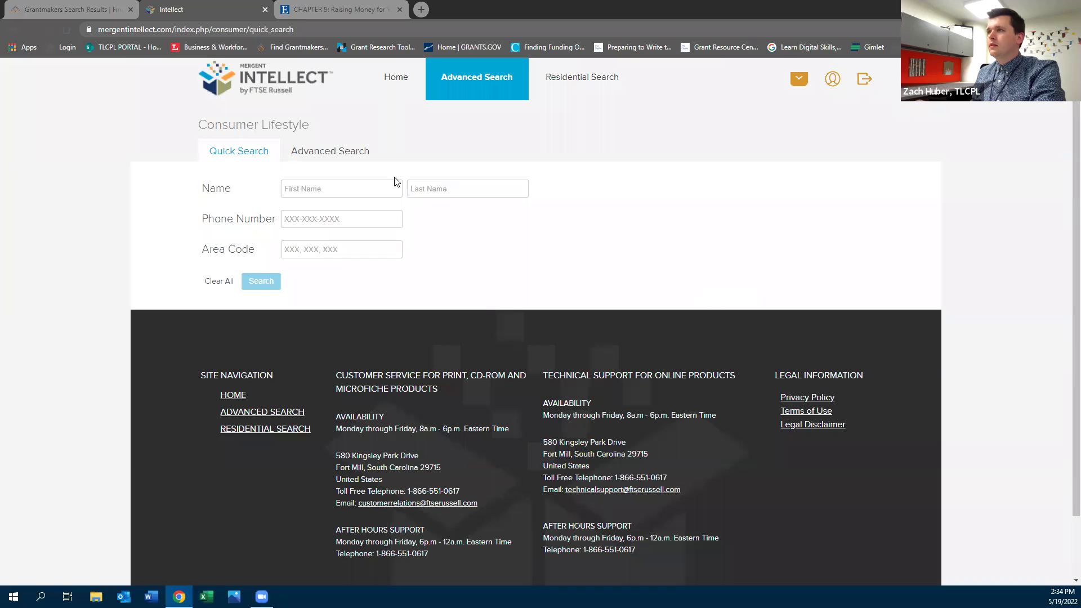
click(327, 151)
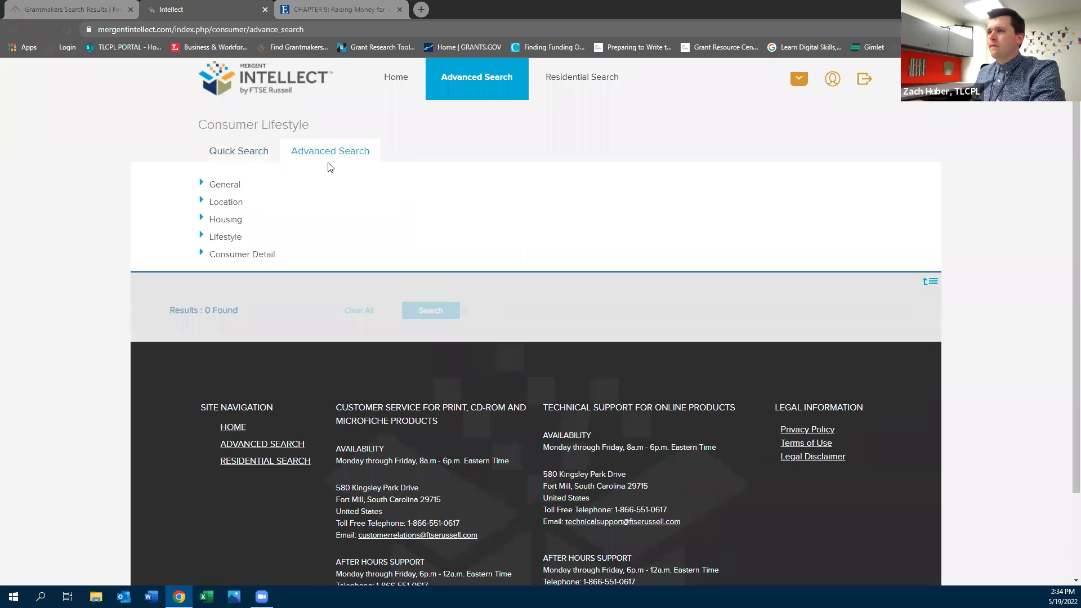
click(201, 252)
click(200, 237)
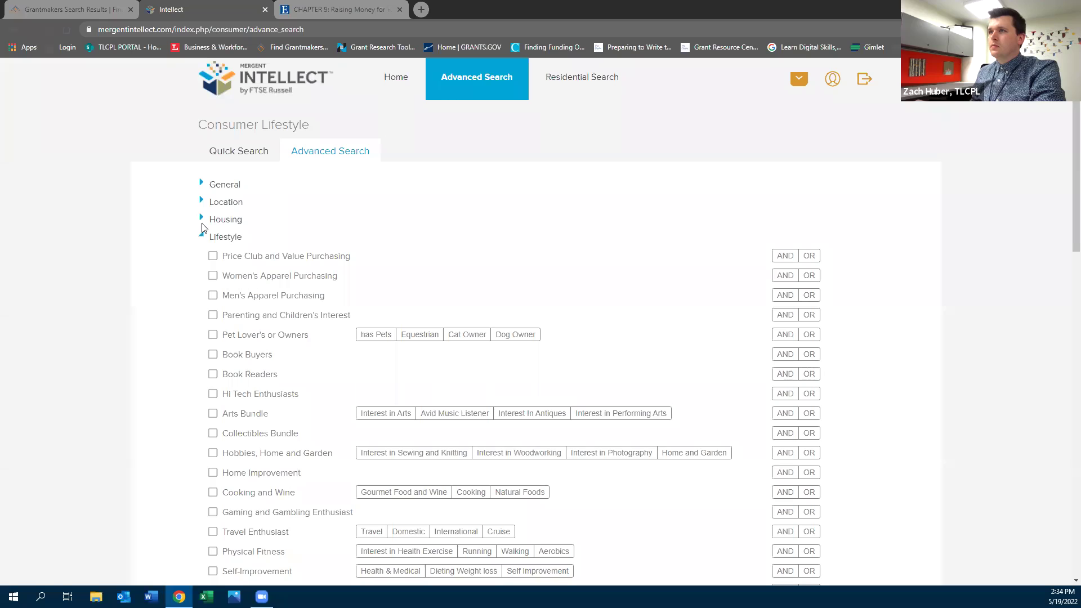
click(201, 218)
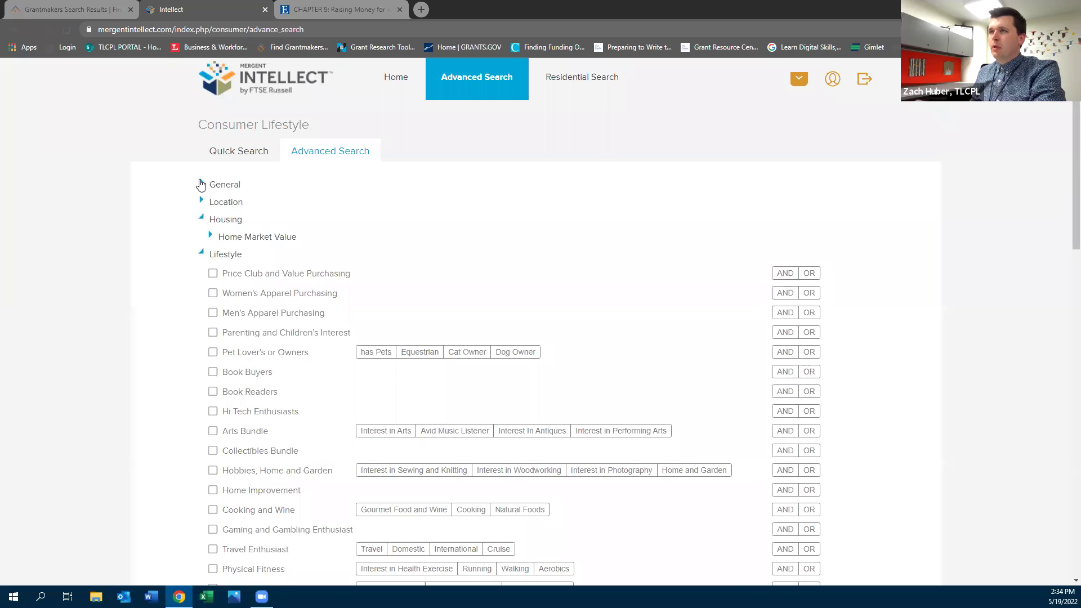
click(201, 184)
click(201, 271)
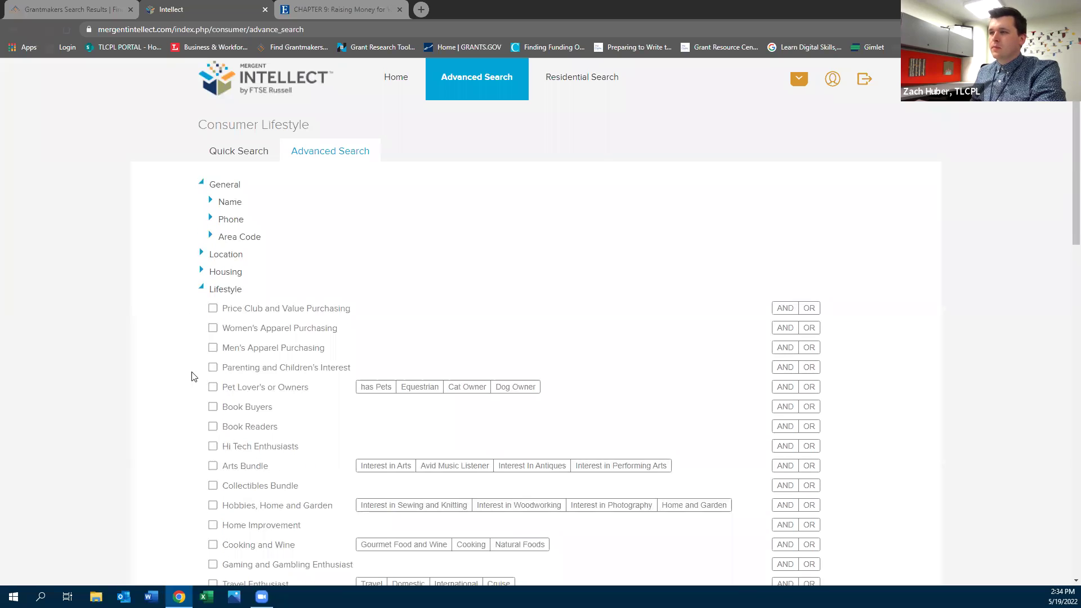
Add the whole Arts Bundle lifestyle interests to the search criteria
click(473, 470)
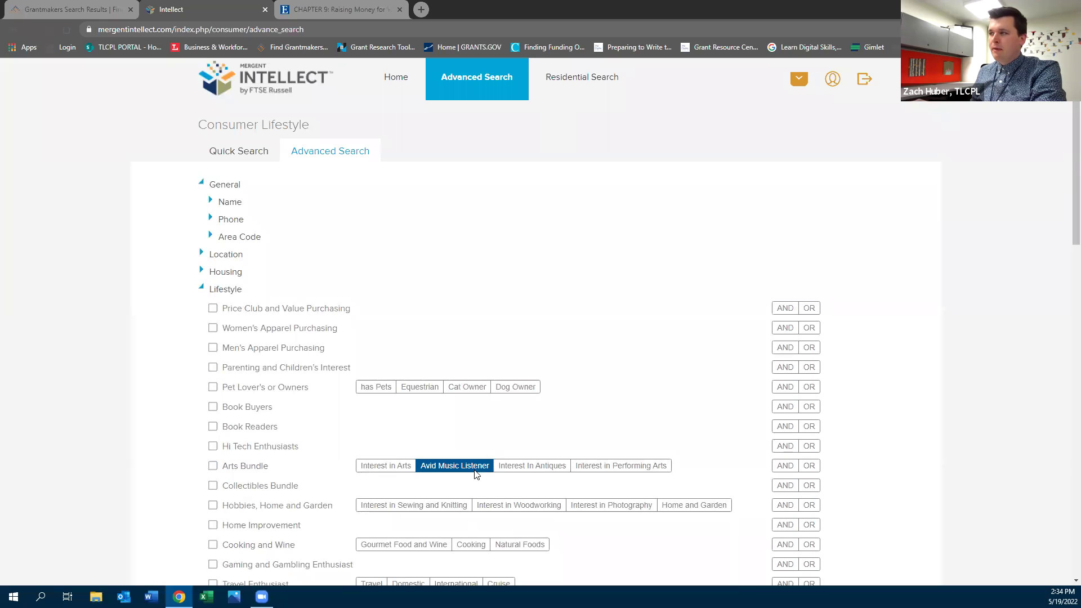
click(213, 467)
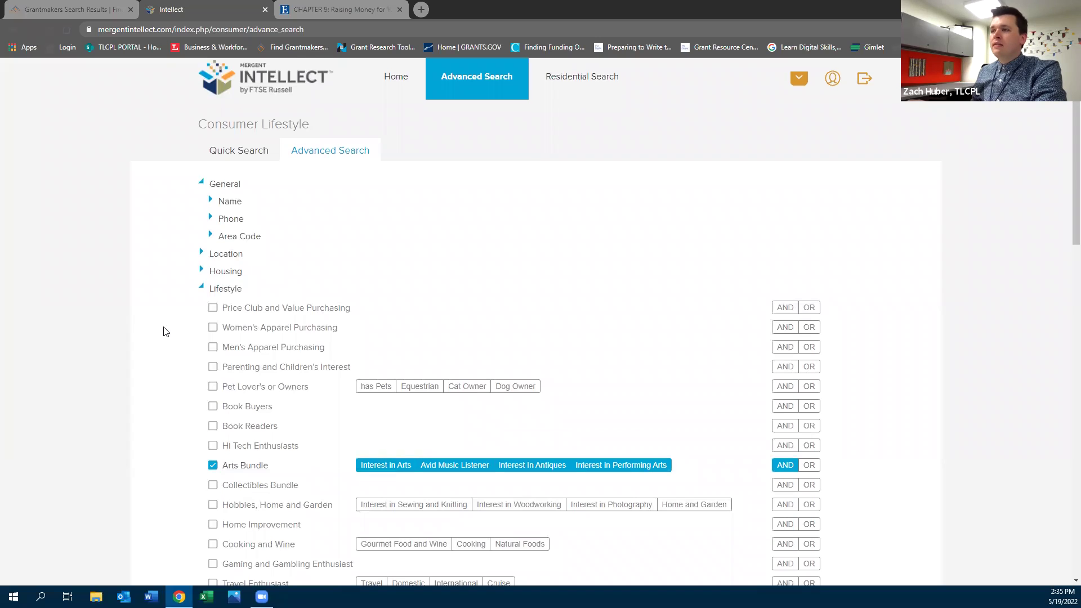
scroll(169, 327, down, 6)
click(237, 497)
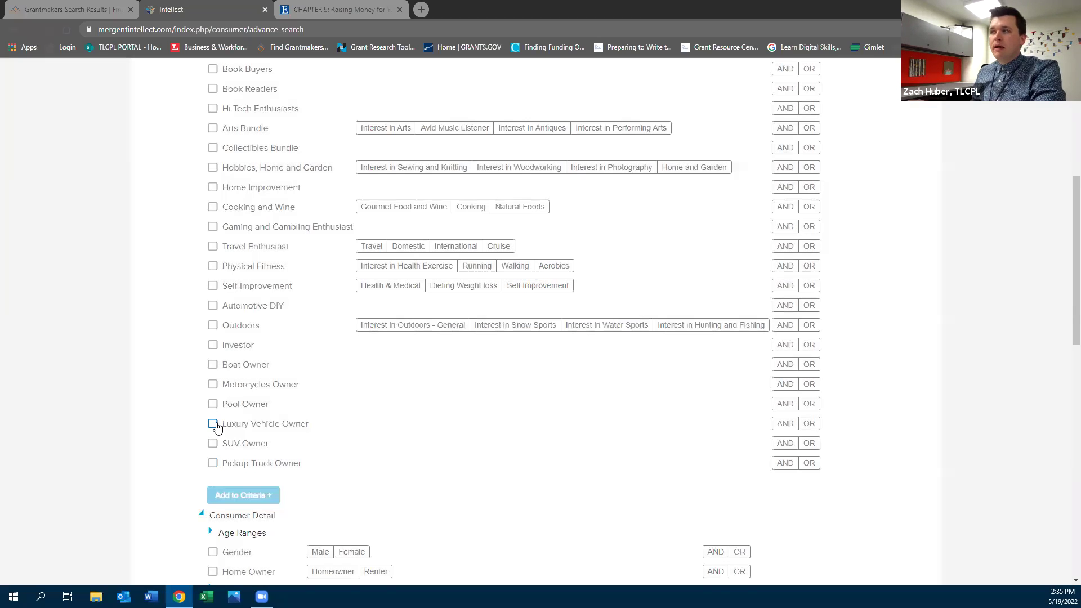
scroll(212, 448, up, 4)
scroll(212, 443, up, 2)
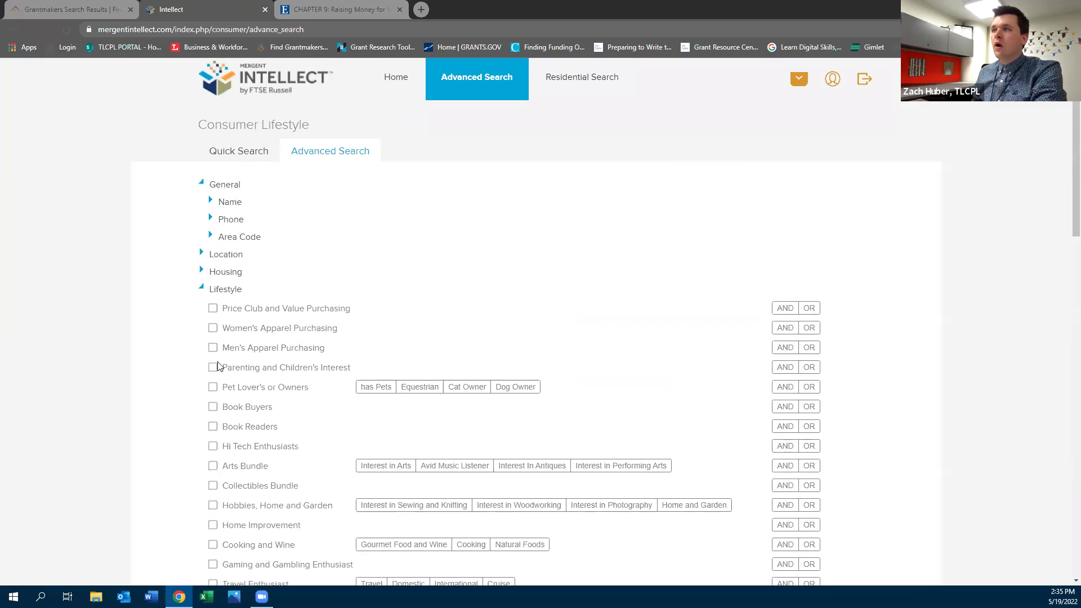
Add Lucas County, Ohio as the county location criterion
click(202, 255)
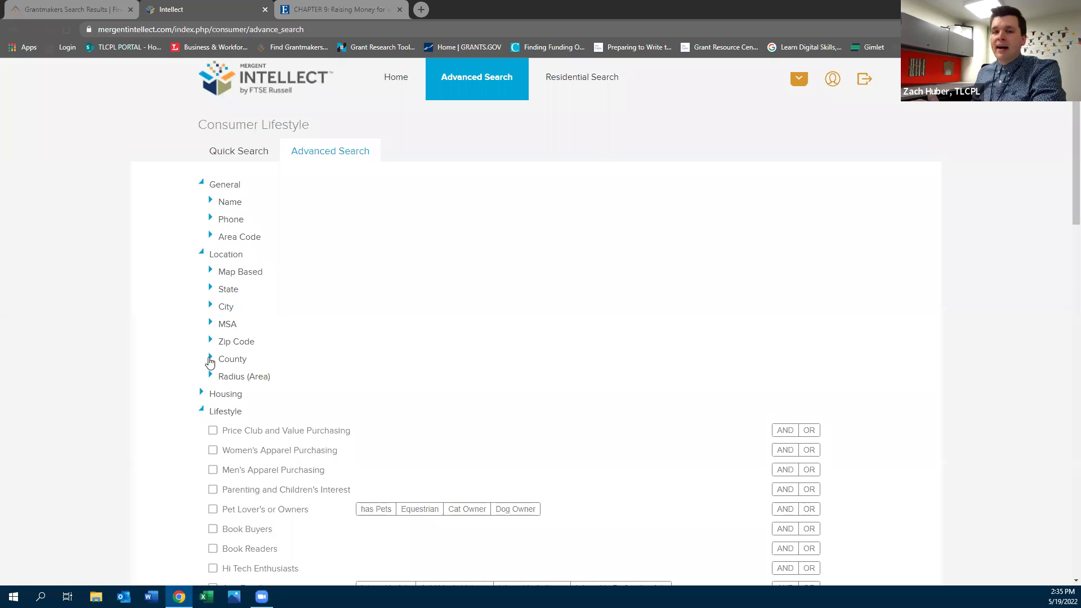
click(210, 362)
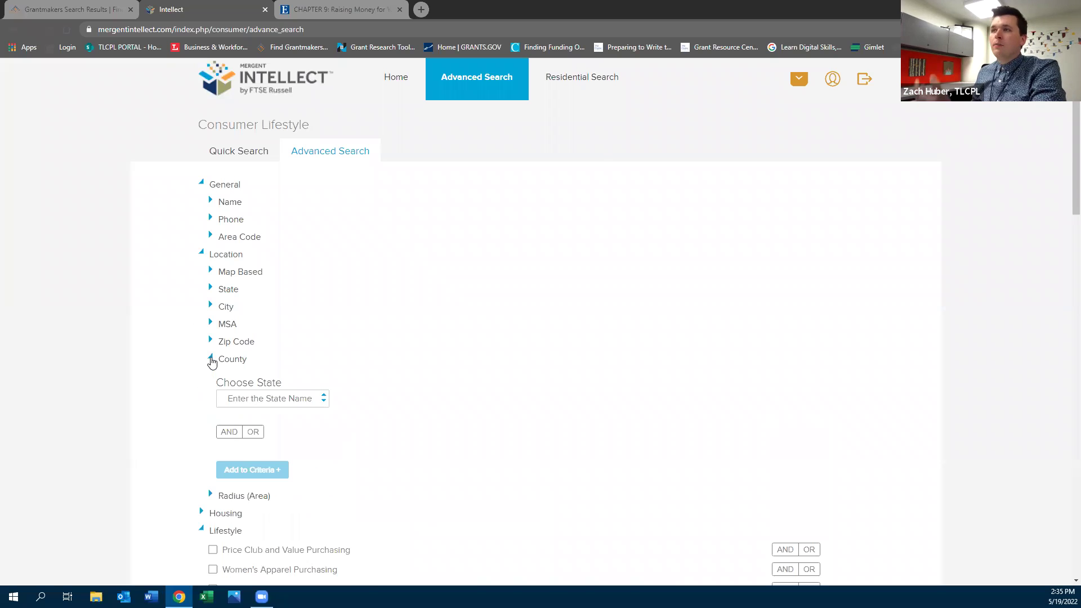
click(241, 400)
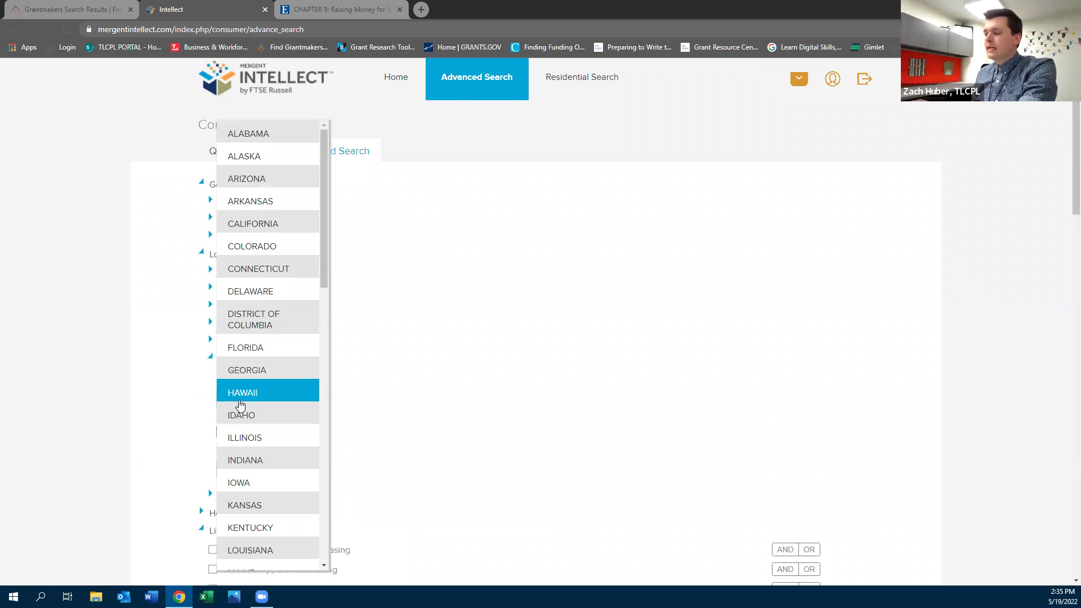
scroll(240, 405, down, 8)
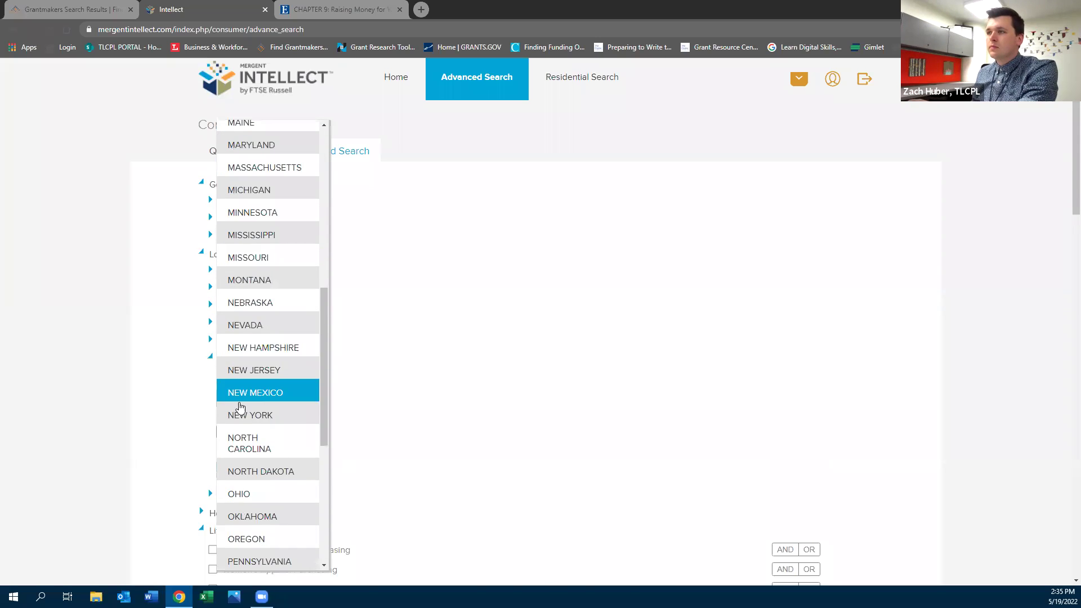
click(249, 494)
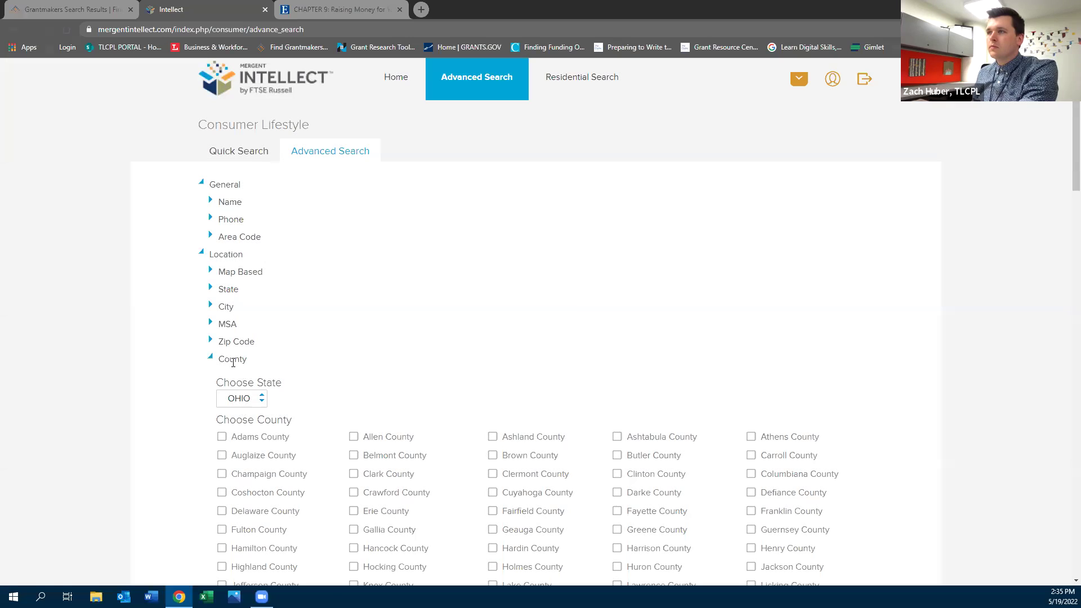
scroll(543, 476, down, 3)
click(493, 435)
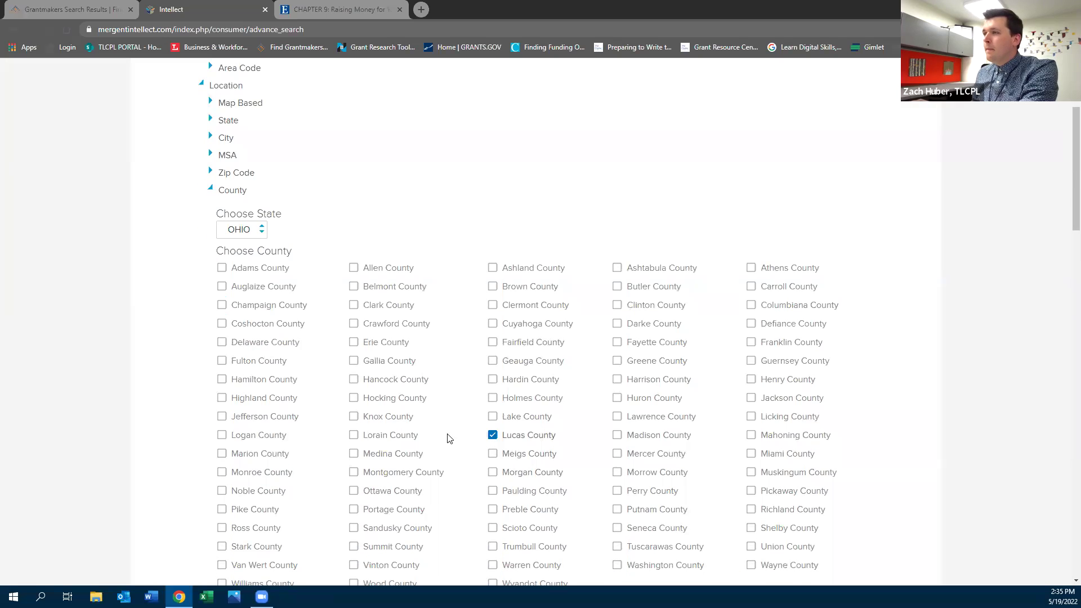
scroll(428, 440, down, 1)
scroll(349, 456, down, 2)
click(252, 477)
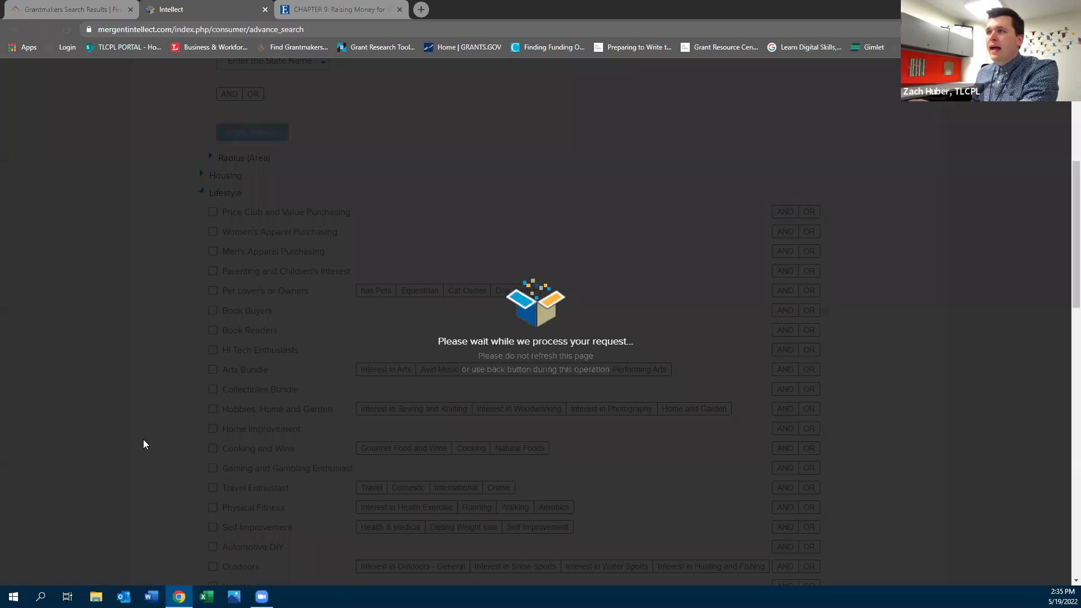
scroll(163, 447, down, 5)
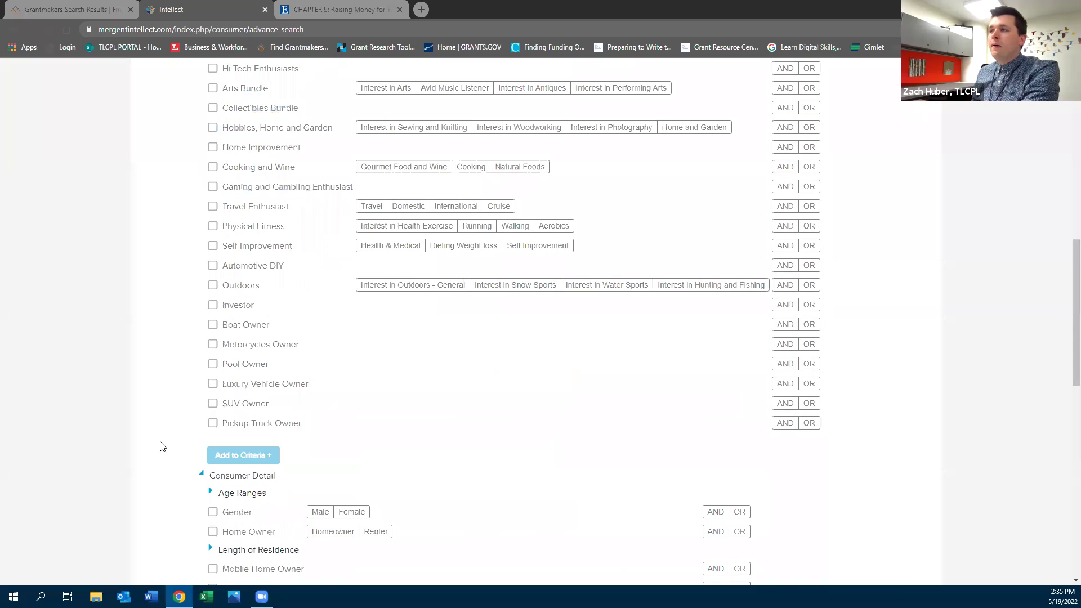
scroll(162, 447, down, 4)
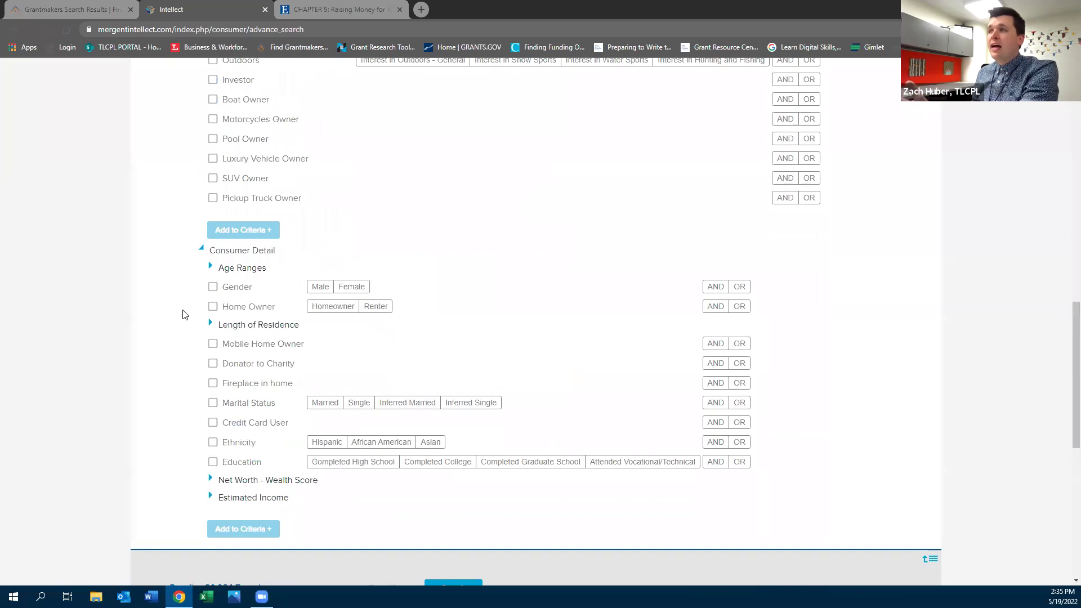
scroll(191, 318, up, 8)
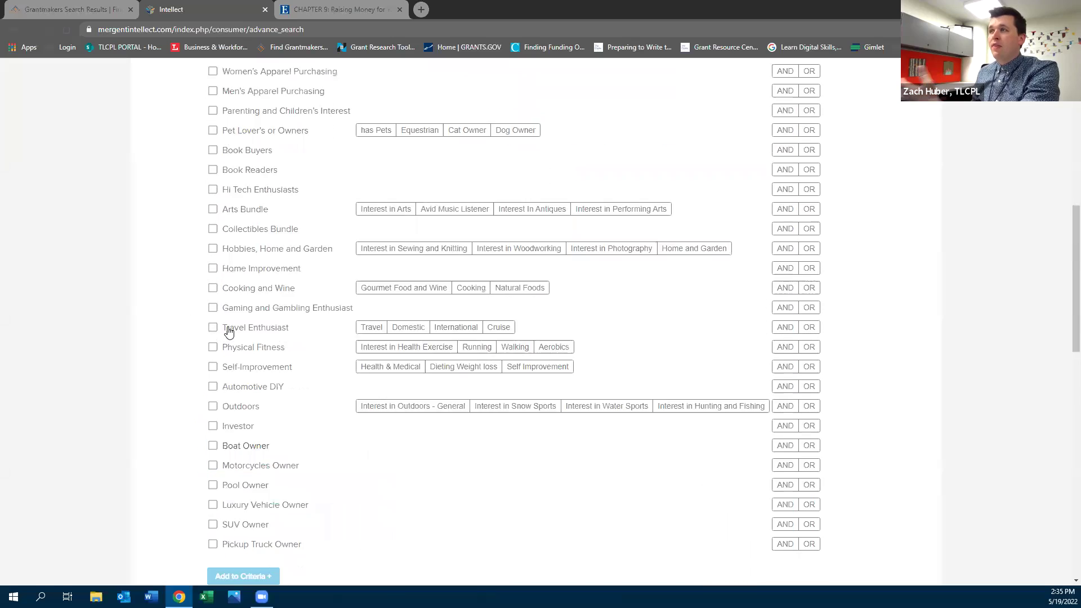
scroll(219, 335, down, 3)
scroll(224, 344, down, 7)
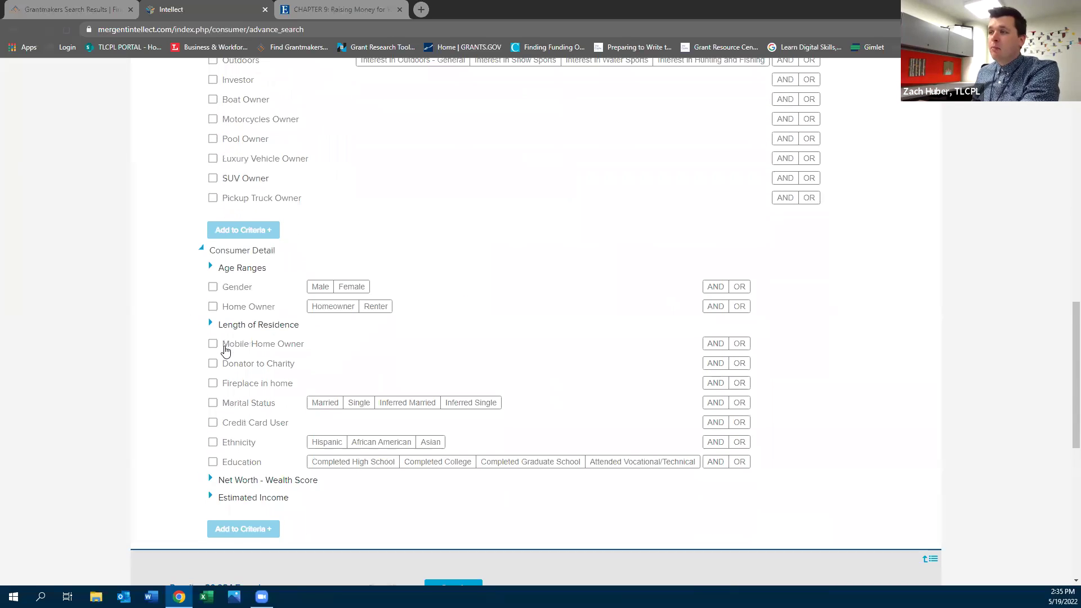
Run the consumer search, returning 80,984 records
click(450, 419)
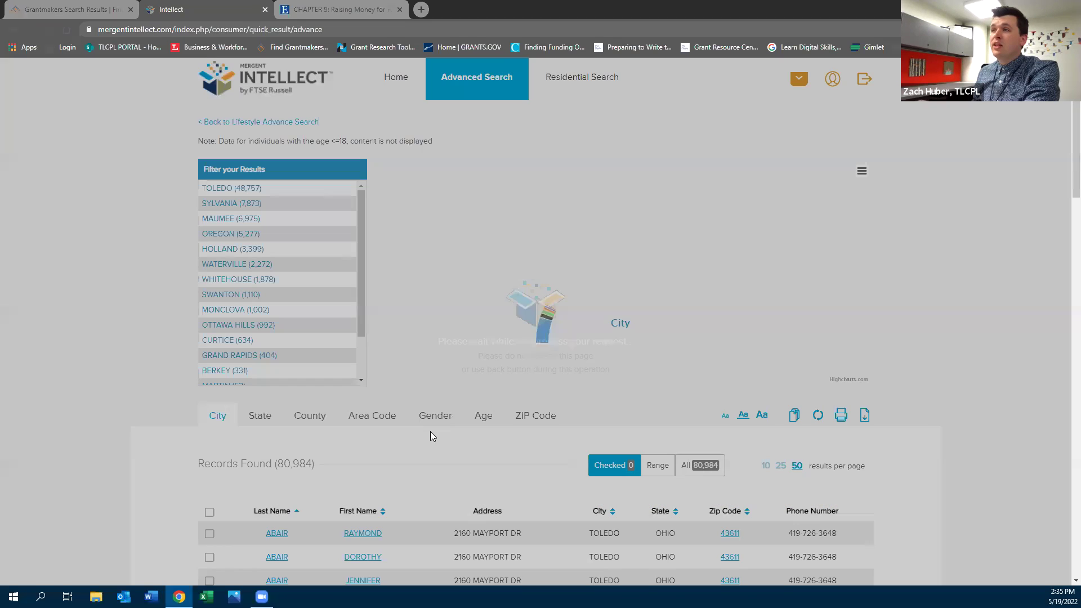
scroll(431, 436, down, 2)
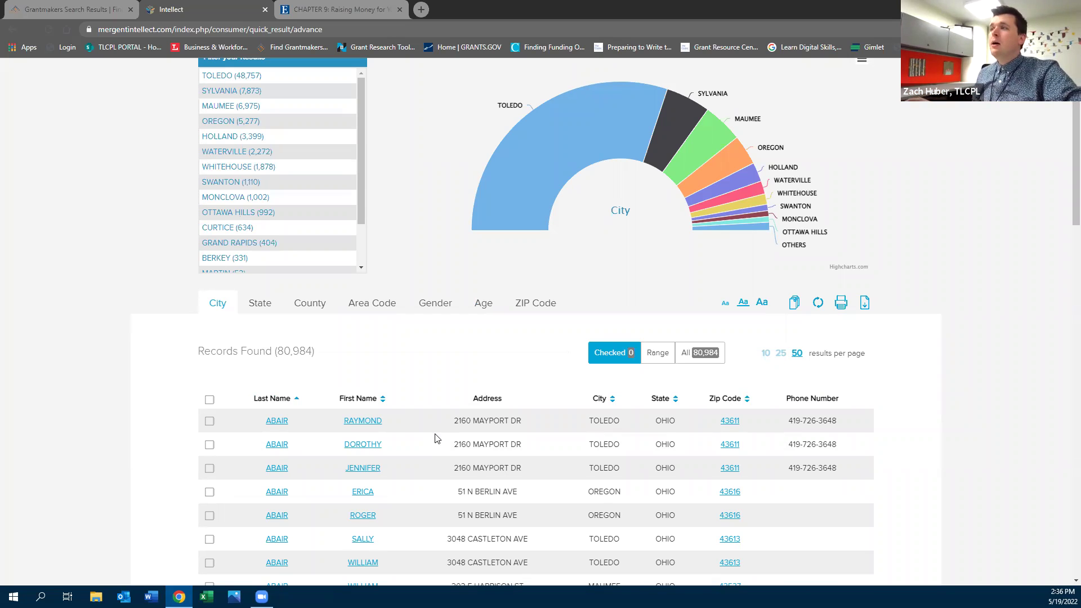
scroll(433, 388, up, 2)
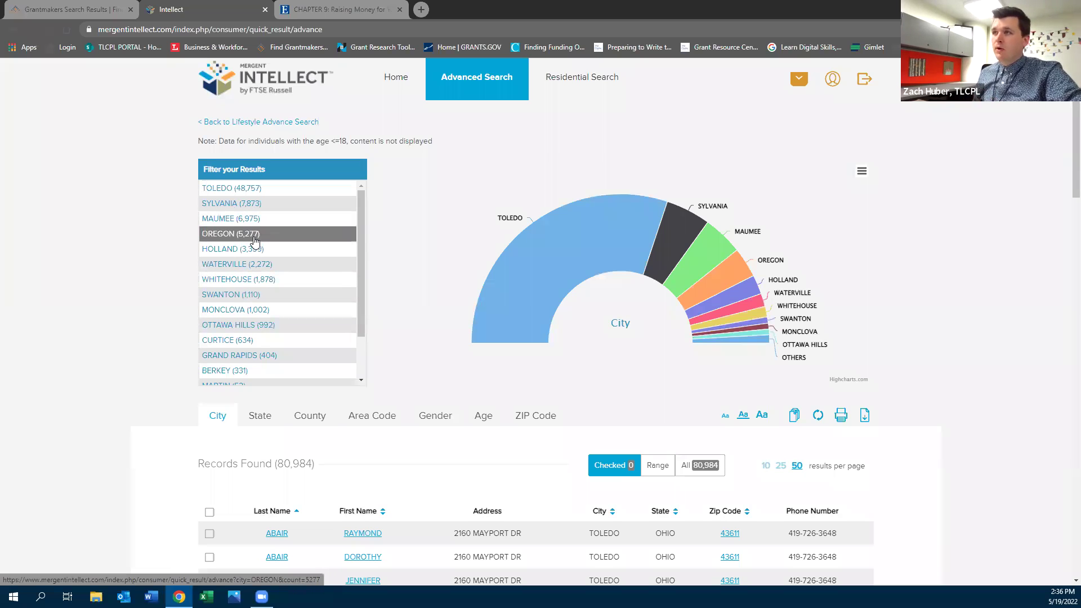
Filter the results to the city of Oregon, leaving 5,277 records
click(227, 234)
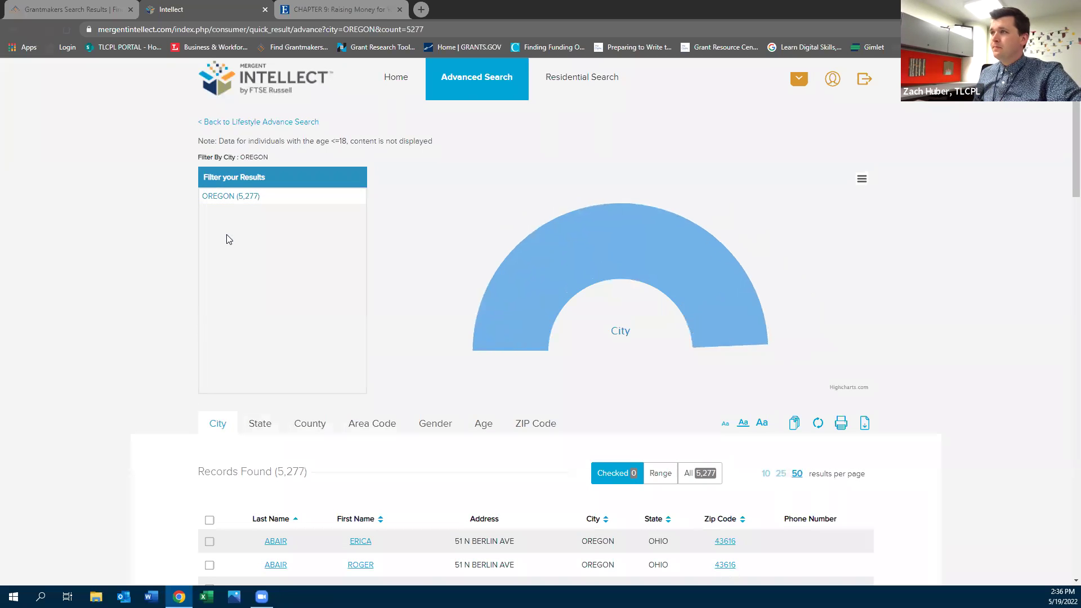
scroll(175, 276, down, 4)
scroll(175, 275, down, 3)
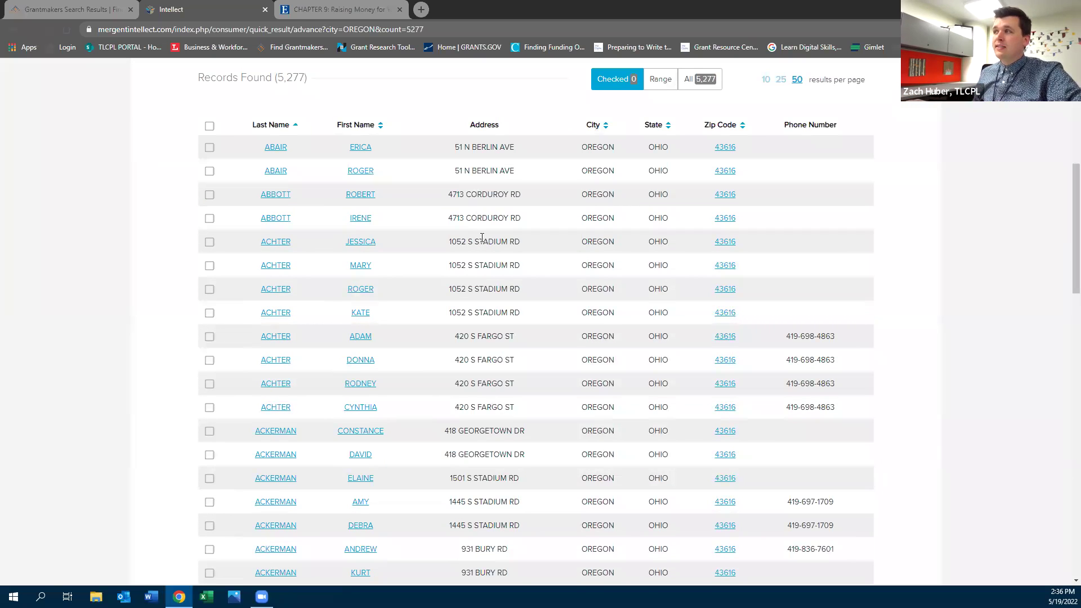
scroll(470, 232, up, 3)
scroll(469, 232, down, 11)
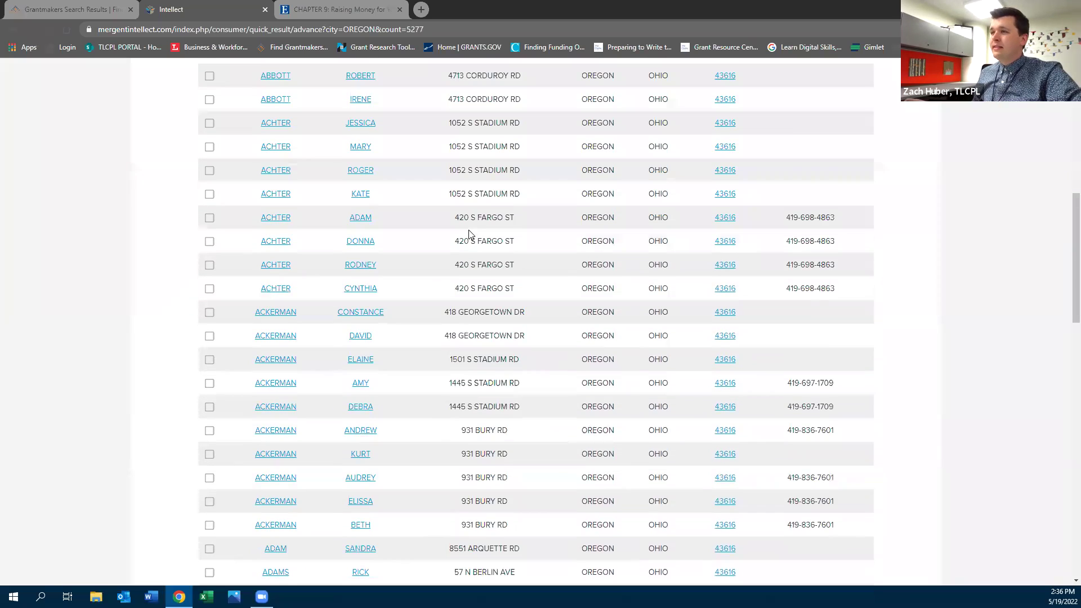
scroll(82, 266, up, 12)
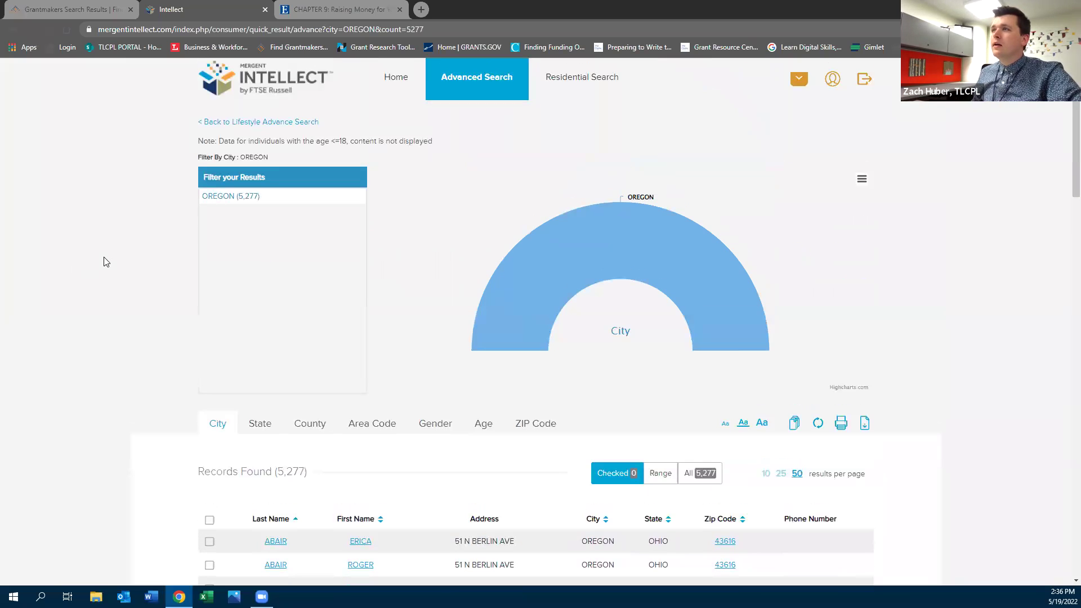
Return to the advanced consumer search form and expand its criteria sections
click(222, 125)
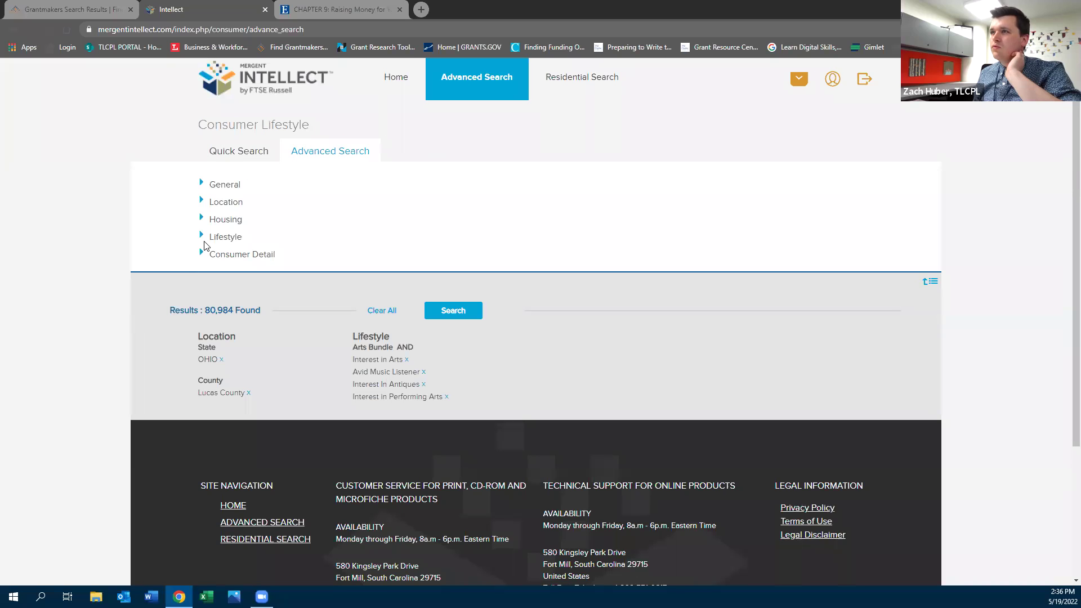
click(201, 254)
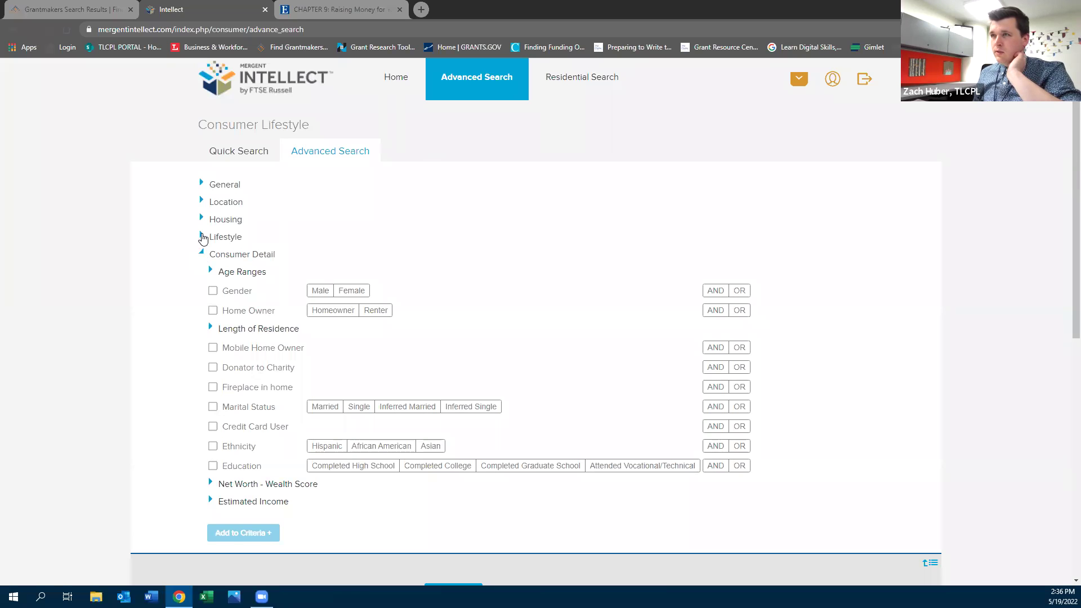
click(201, 237)
click(201, 220)
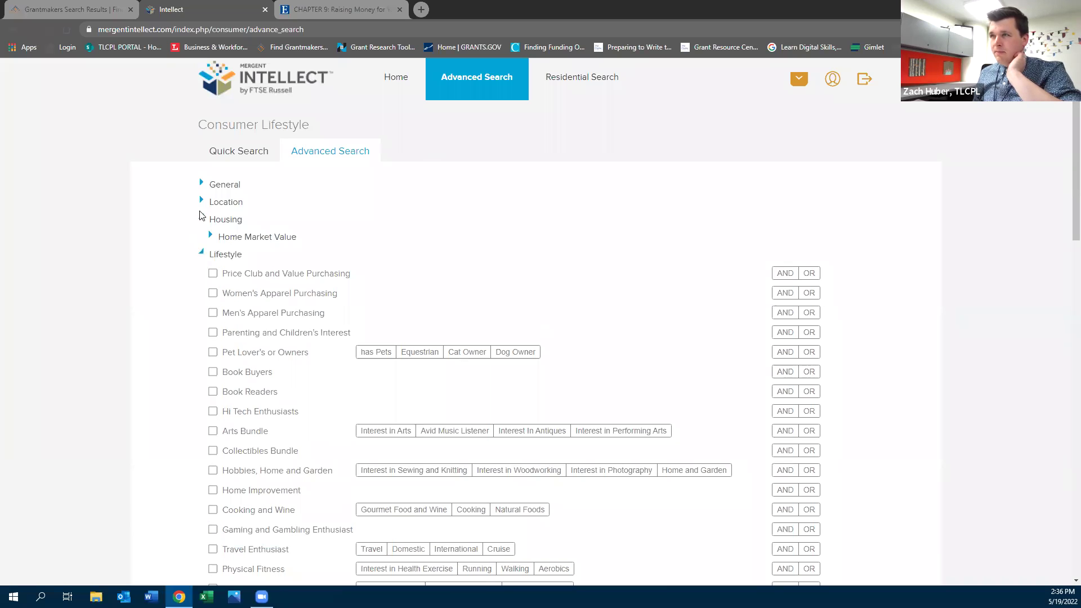
click(201, 204)
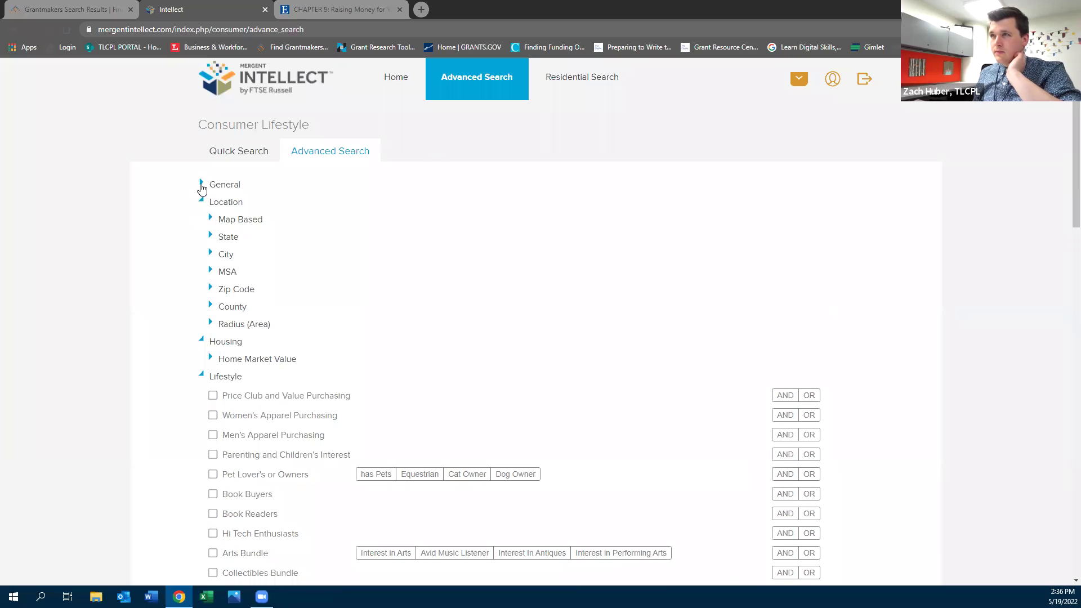
click(201, 185)
Expand the Name, Phone, Area Code, Estimated Income and Length of Residence criteria
click(211, 202)
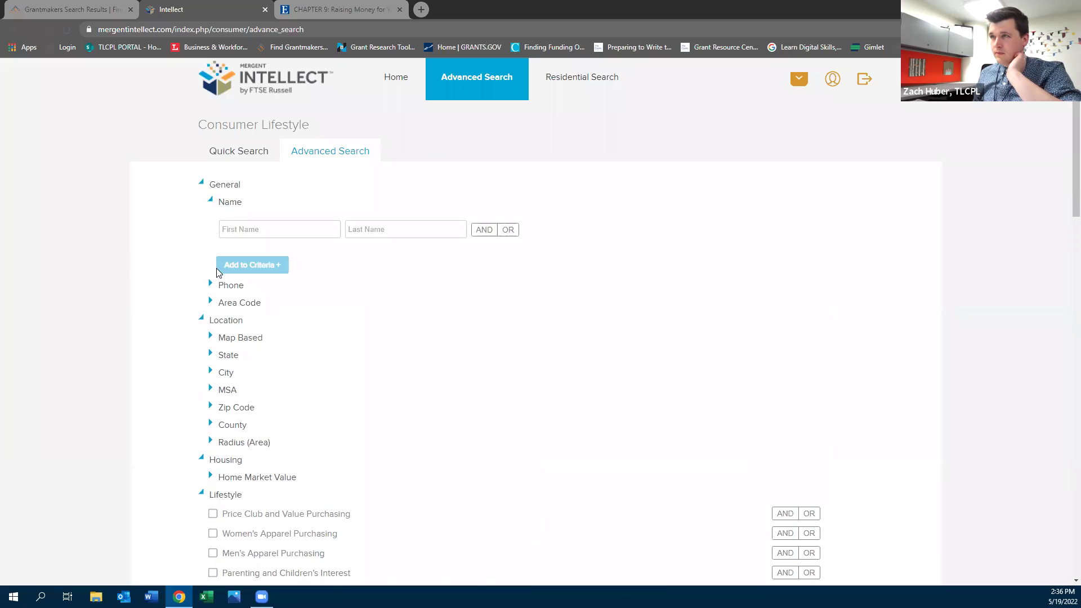
click(210, 285)
click(210, 368)
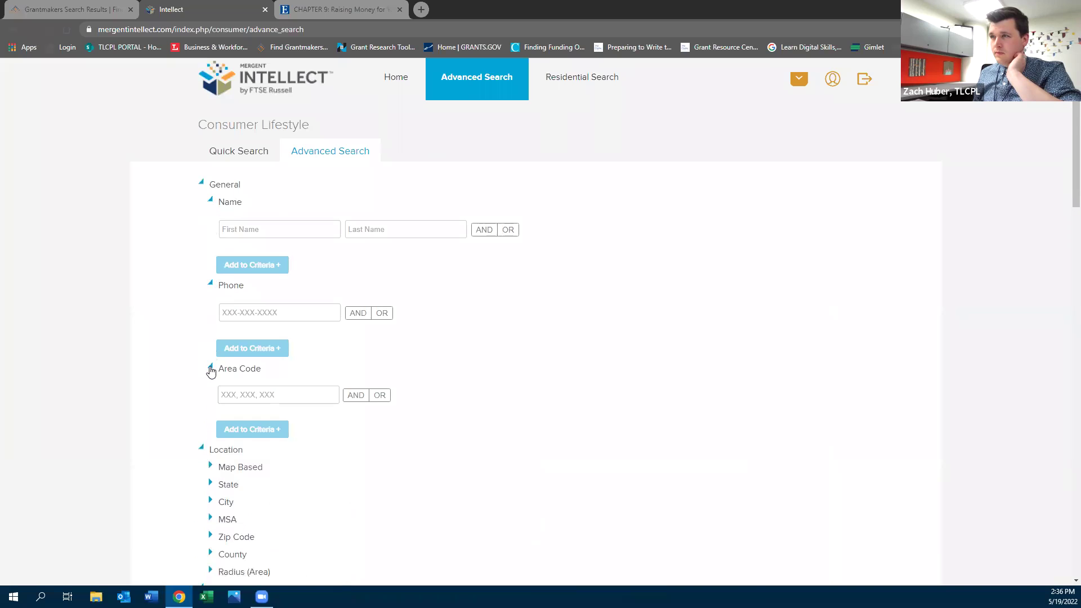
scroll(210, 370, down, 3)
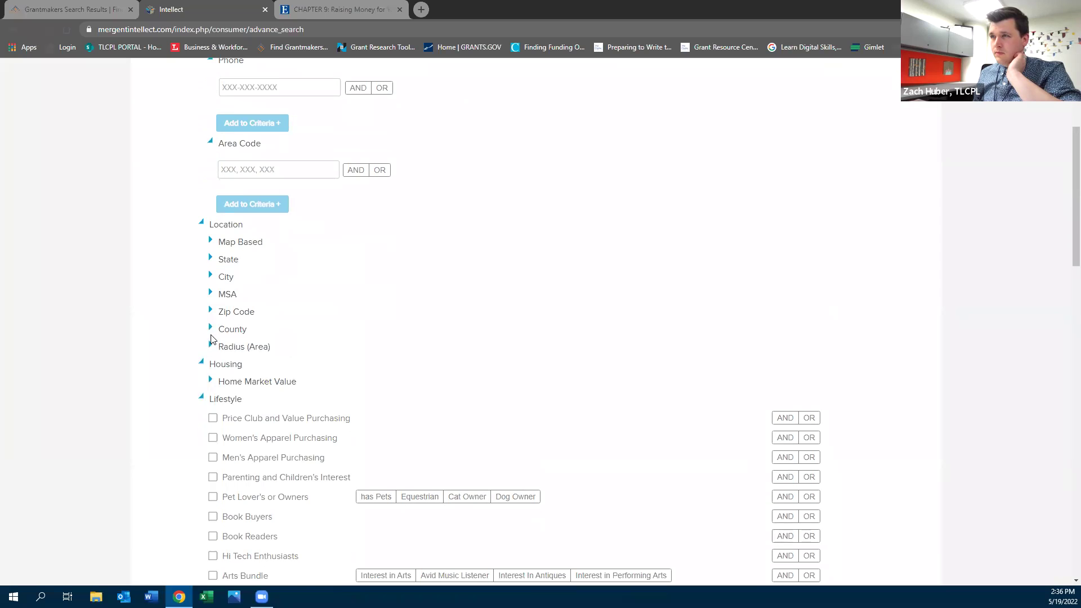
scroll(217, 394, down, 7)
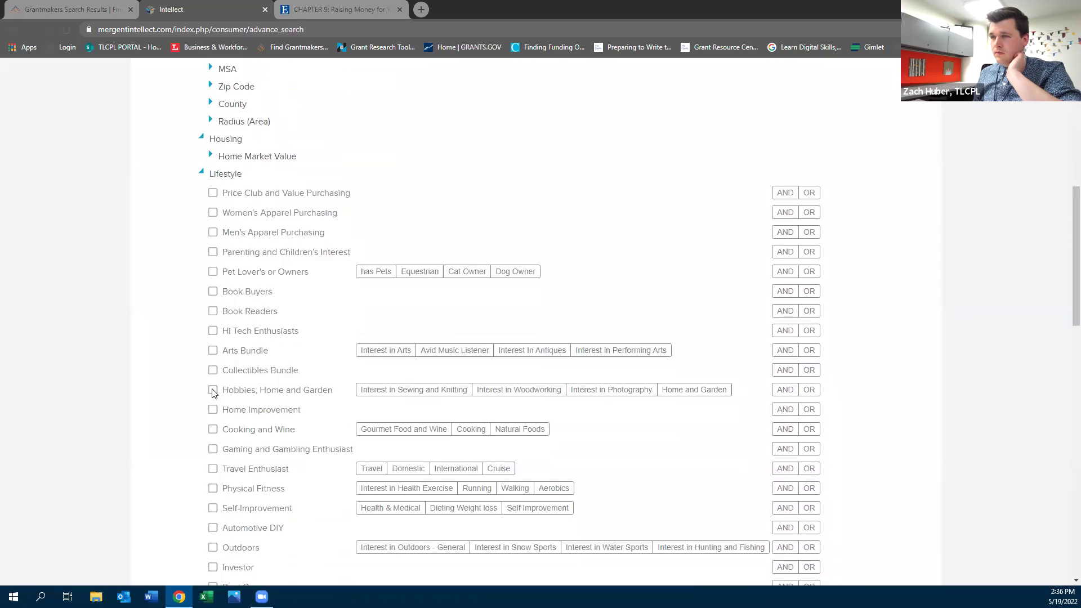
scroll(212, 393, down, 4)
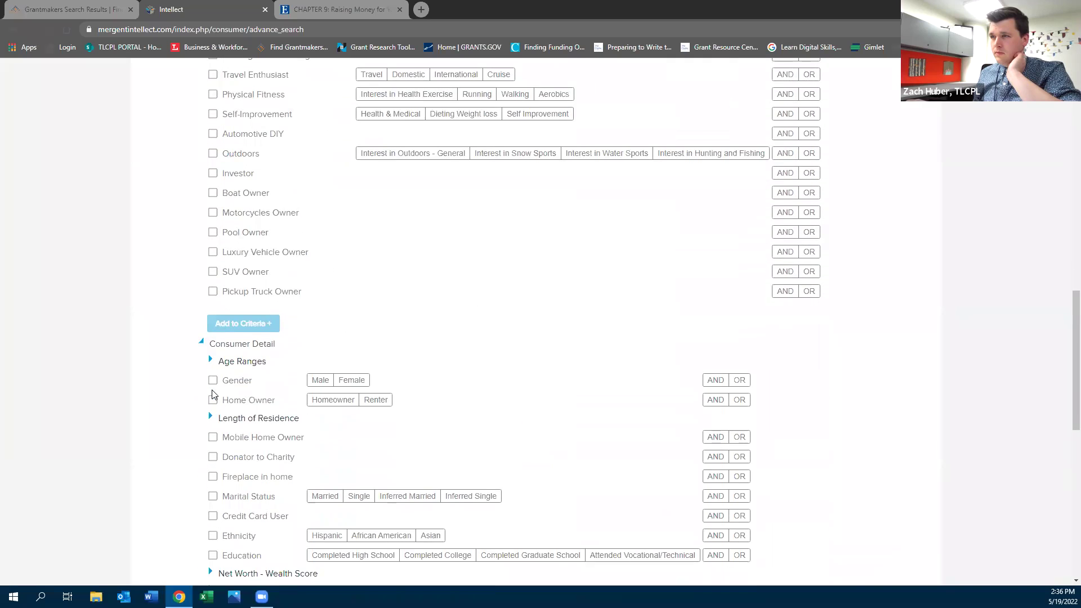
scroll(213, 394, down, 2)
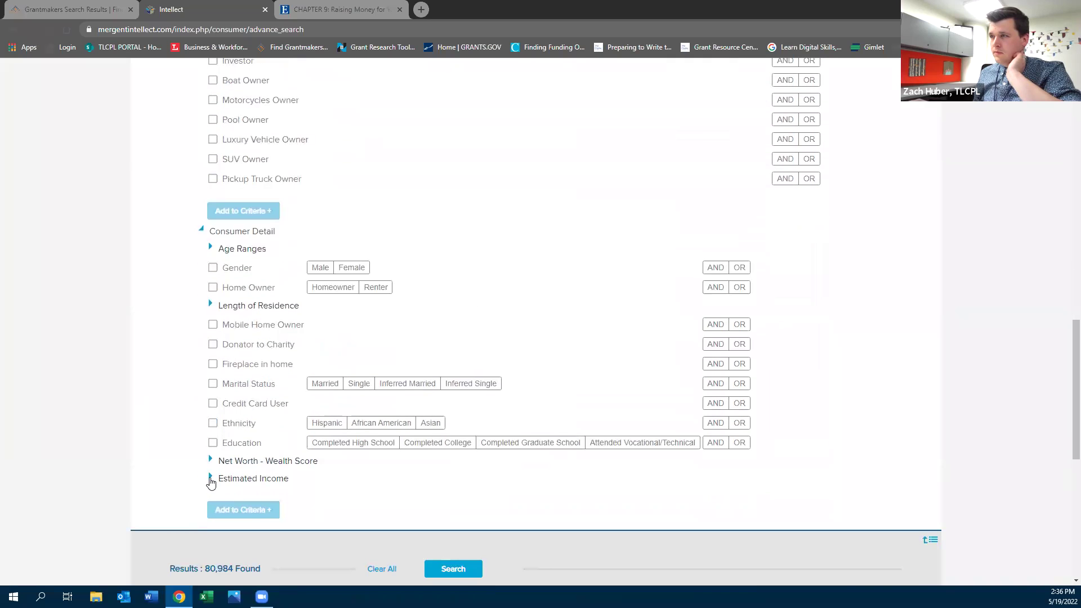
click(210, 478)
scroll(210, 482, down, 6)
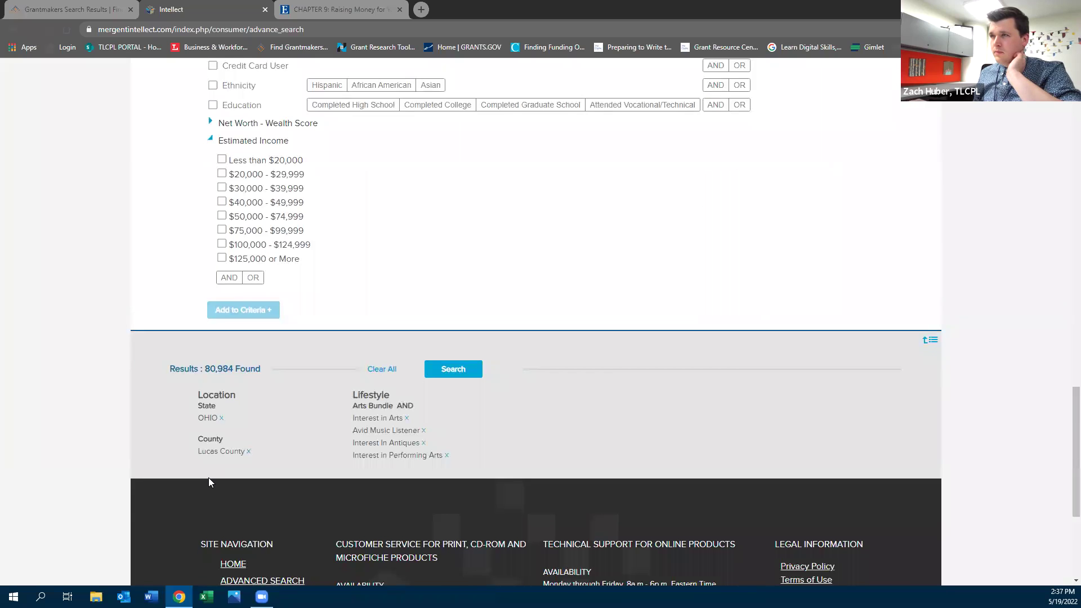
scroll(208, 477, up, 5)
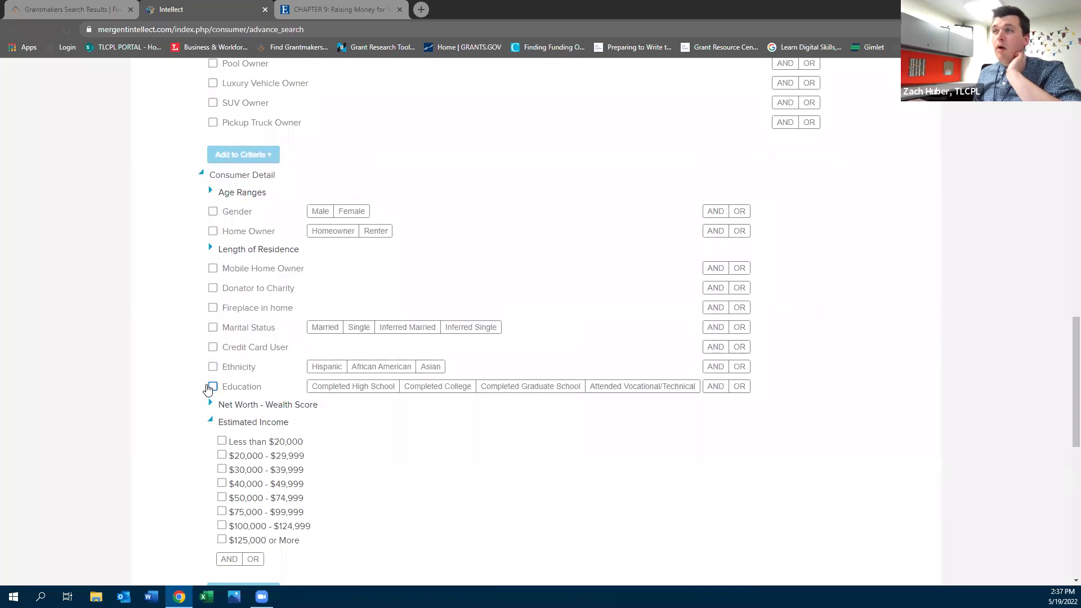
click(211, 251)
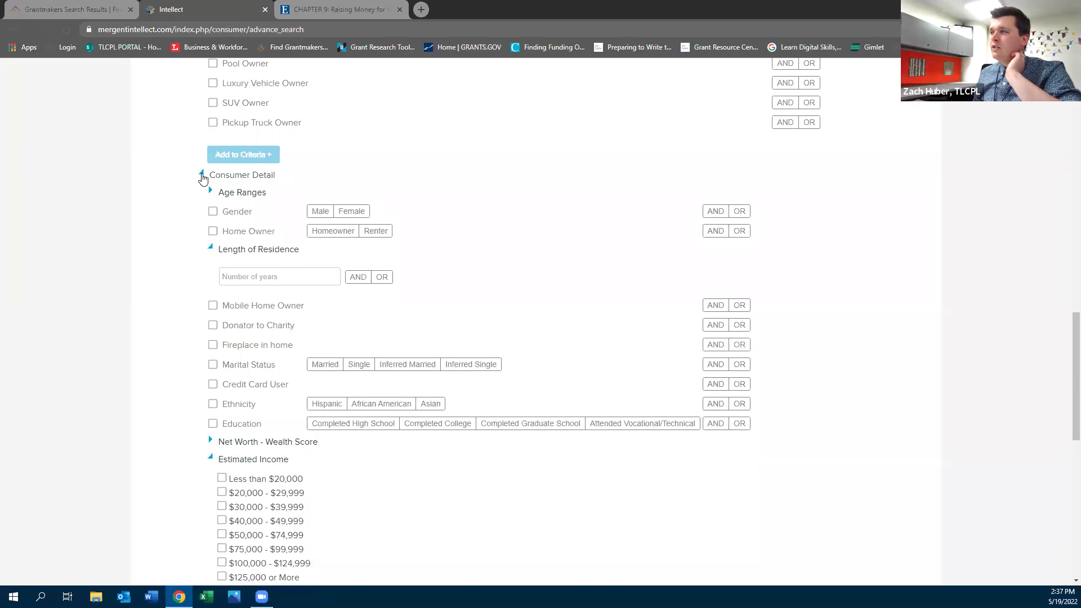
Collapse and re-expand the Consumer Detail criteria section
click(202, 175)
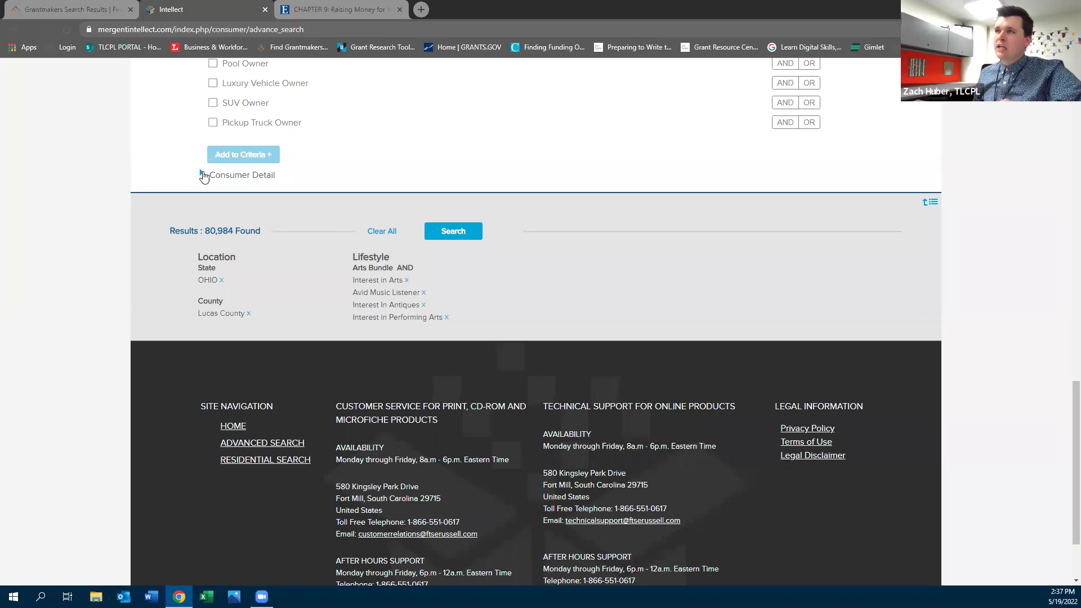
click(201, 176)
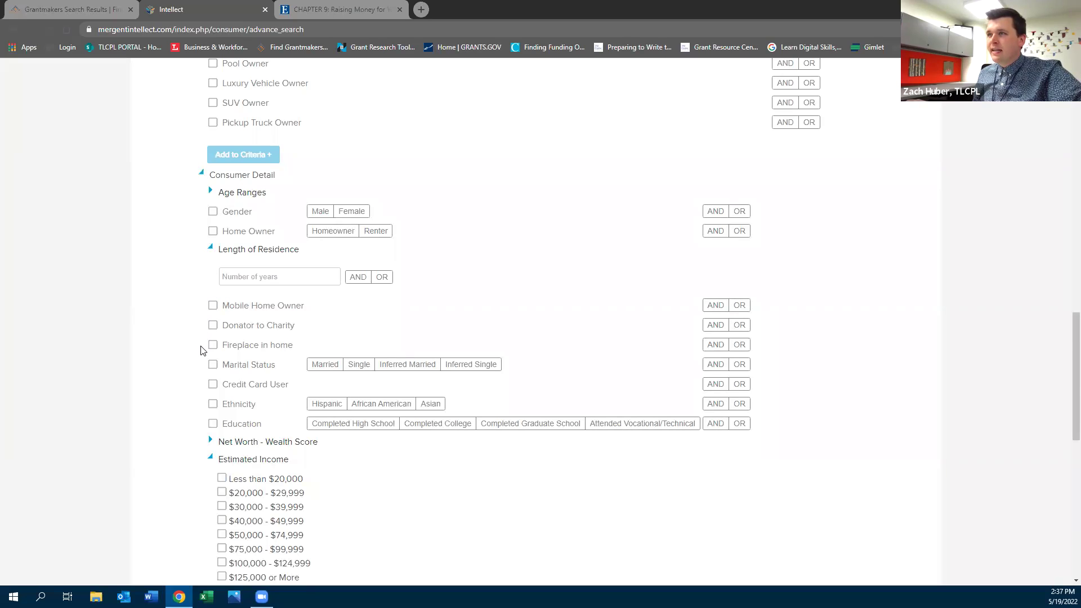
scroll(201, 350, down, 3)
scroll(202, 352, up, 5)
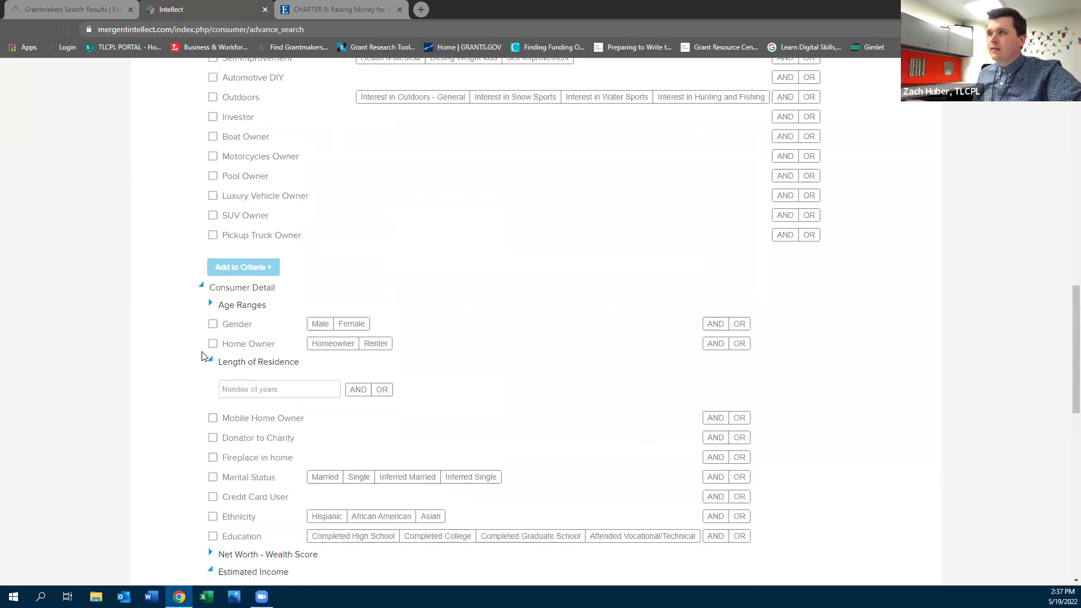
scroll(202, 355, up, 3)
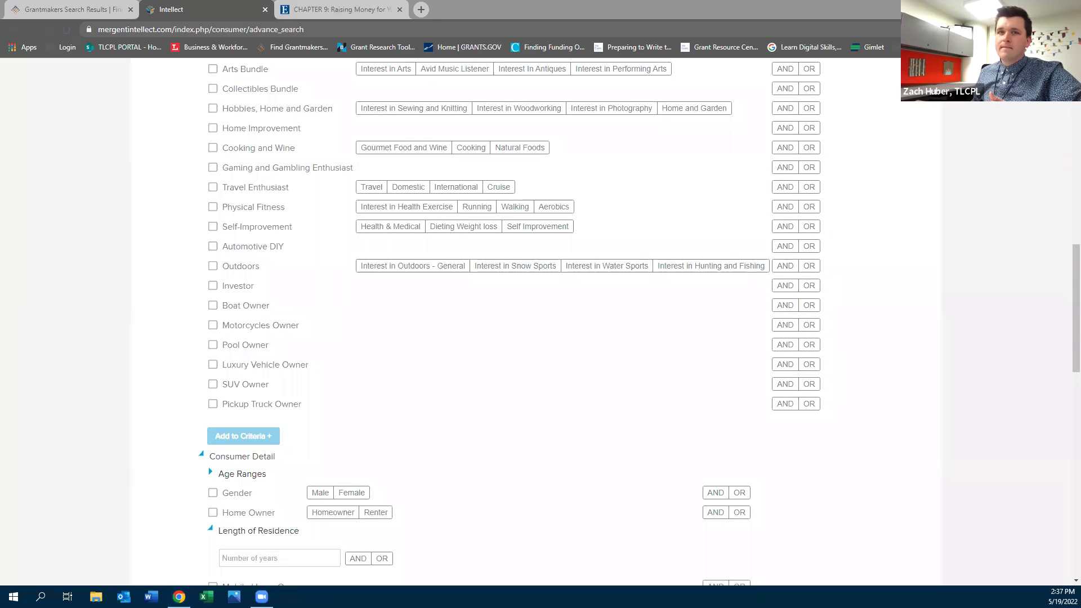
scroll(410, 265, down, 9)
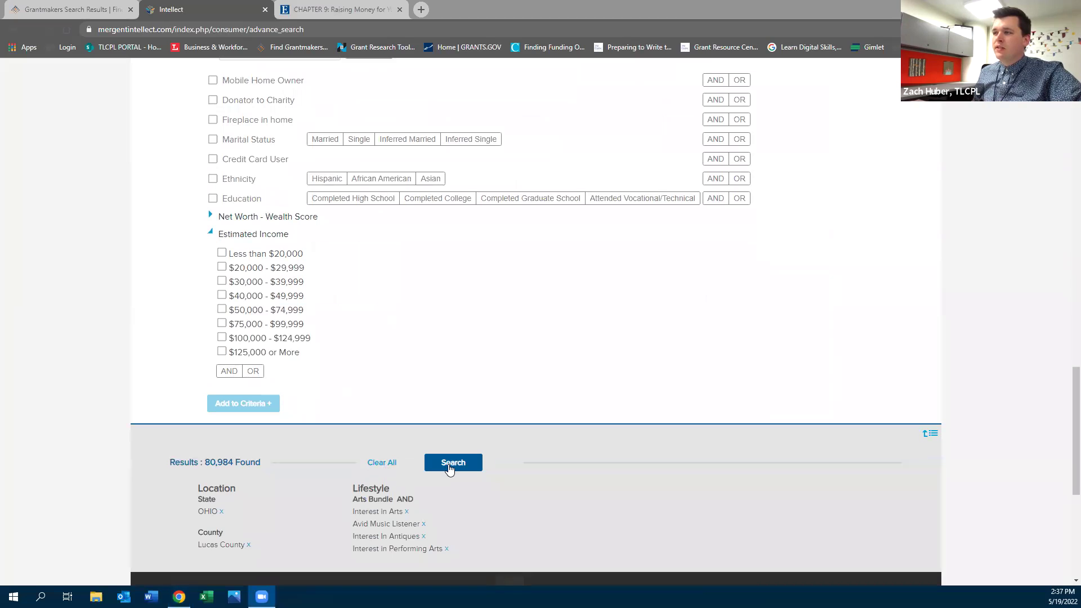
Run the search to list 80,984 records by city, with Toledo leading at 48,757
click(449, 468)
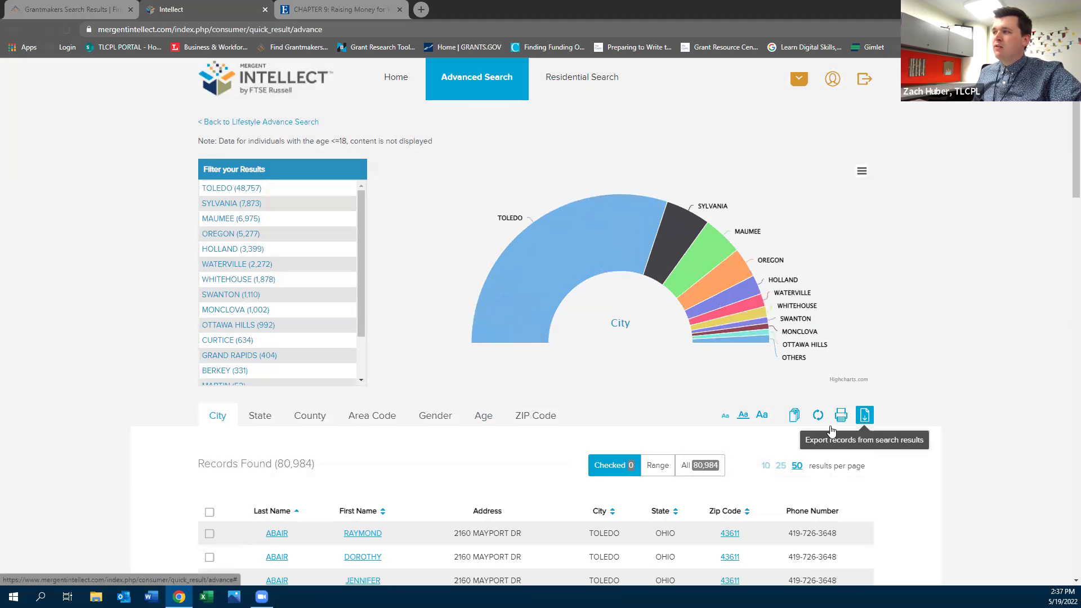
scroll(357, 434, down, 2)
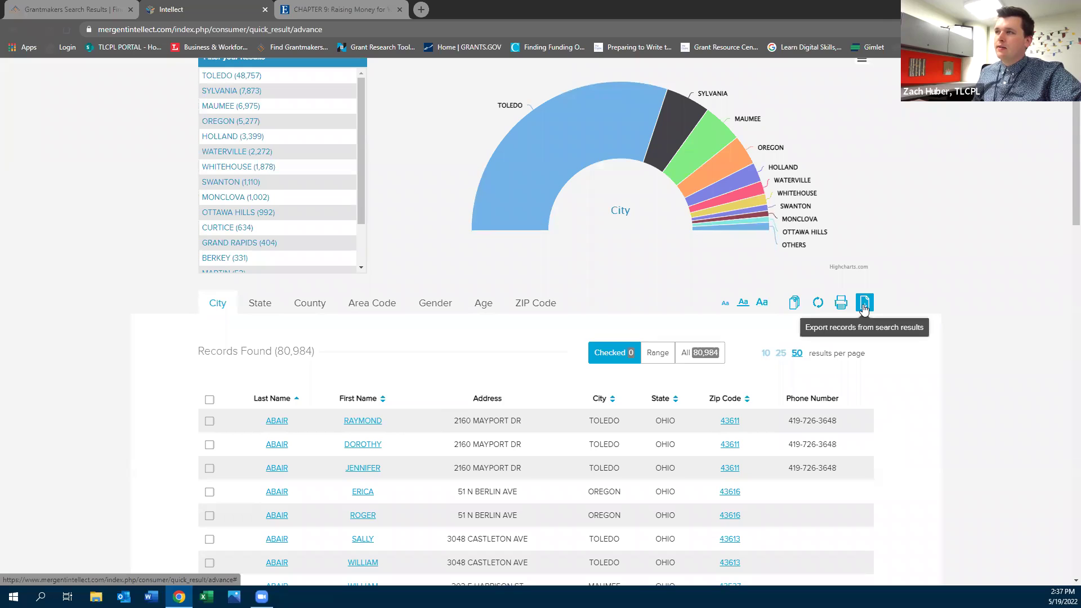
scroll(864, 307, up, 1)
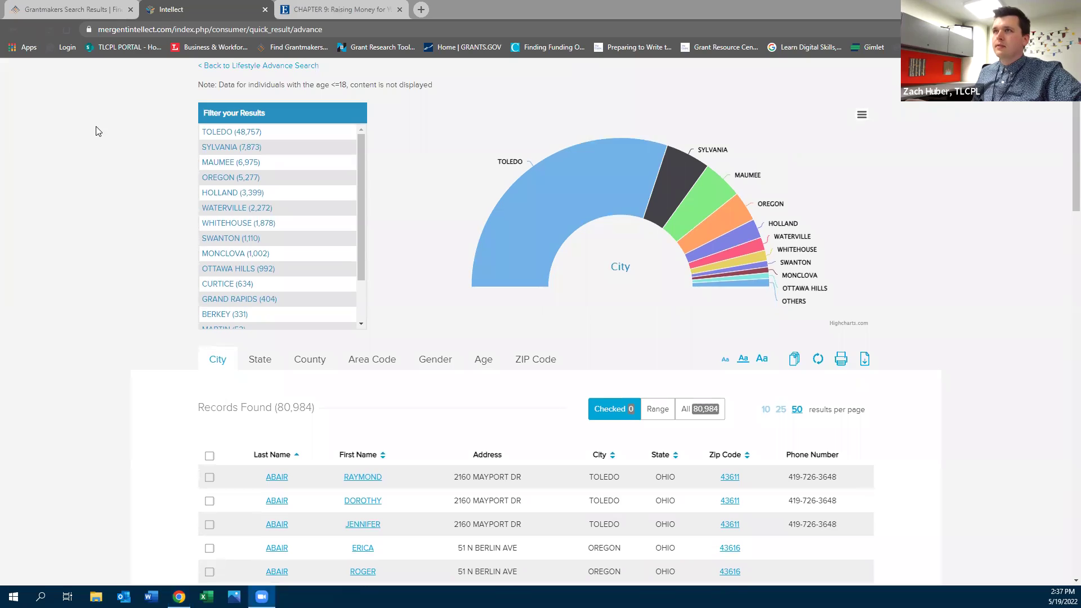
scroll(97, 129, up, 1)
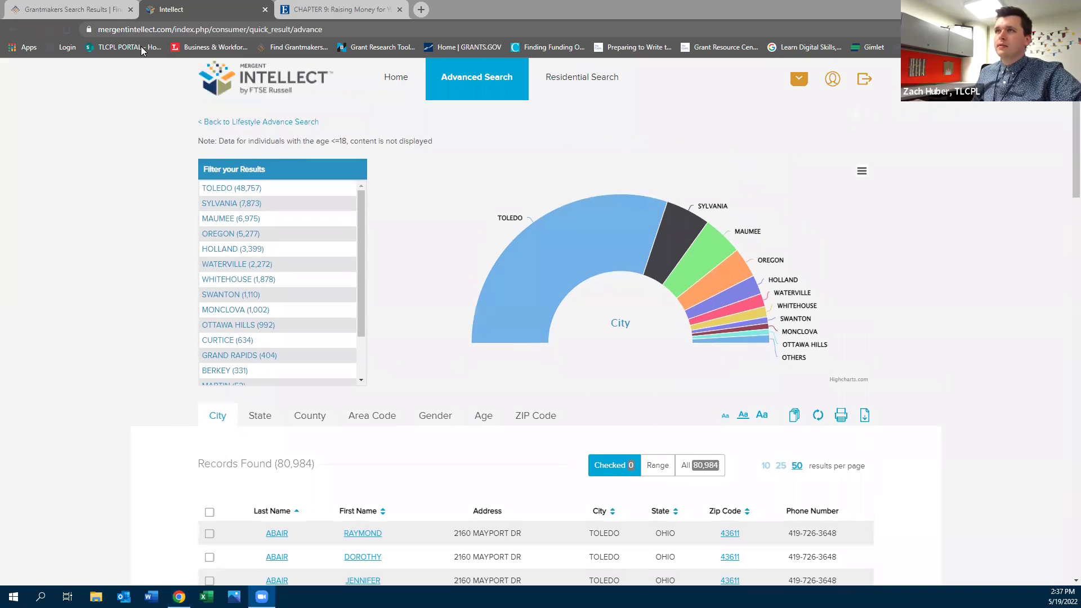
click(201, 48)
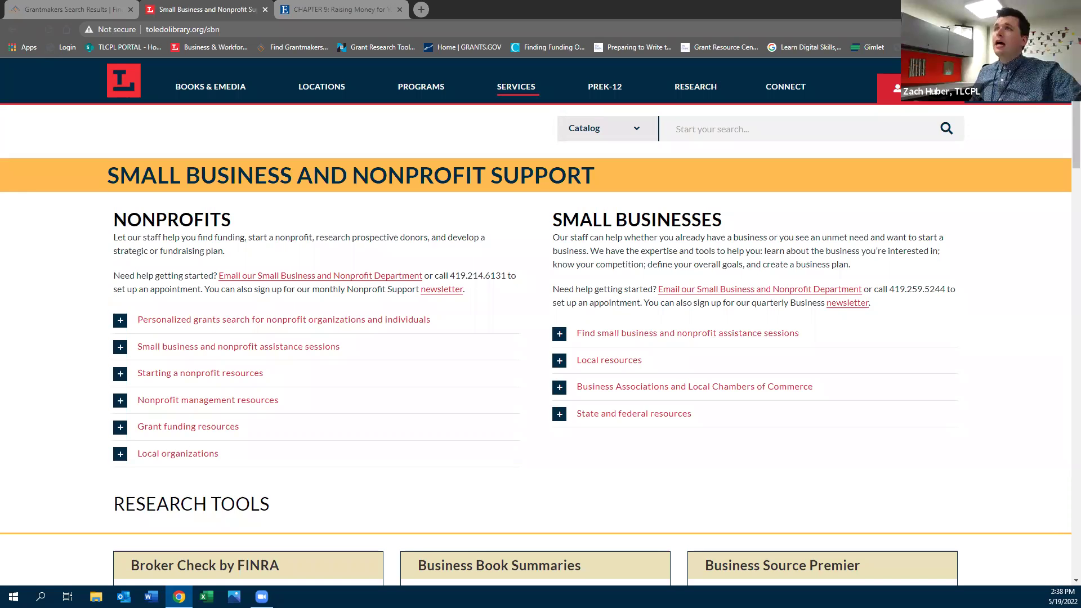
Return to the Foundation Directory Online results listing 284 Ohio grantmakers
click(90, 5)
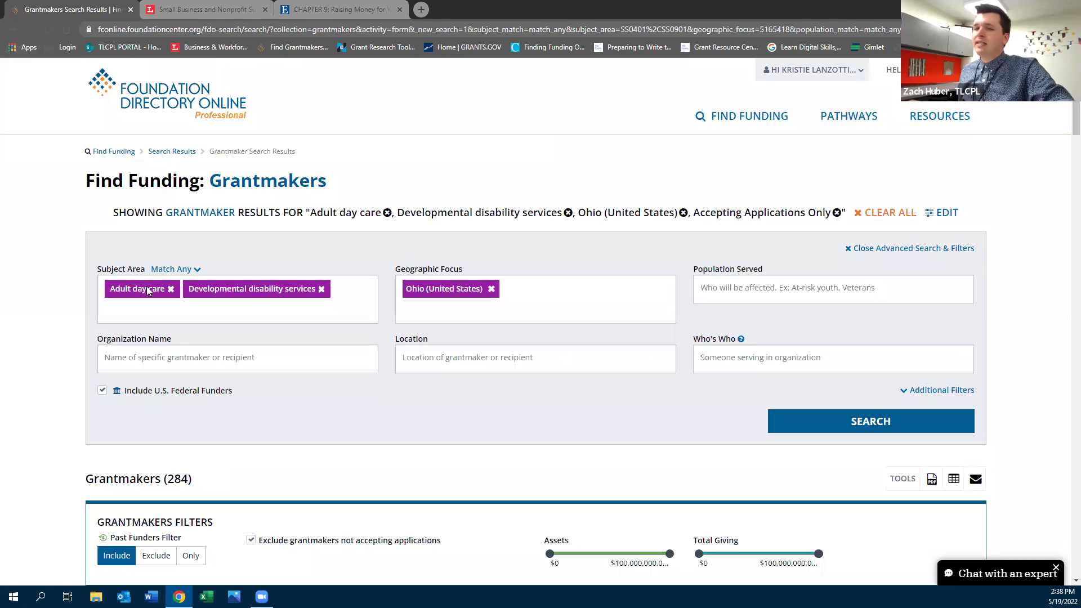
Scan the 284 Ohio adult day care and developmental disability funders, then go to the FDO home page
scroll(267, 262, down, 4)
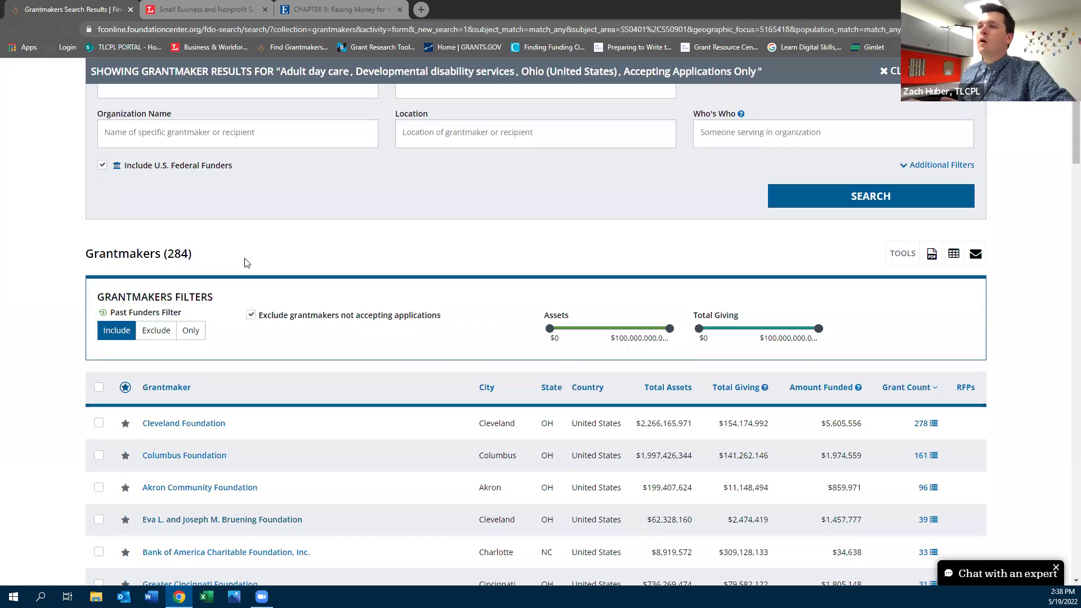
scroll(239, 235, up, 2)
scroll(239, 235, up, 2)
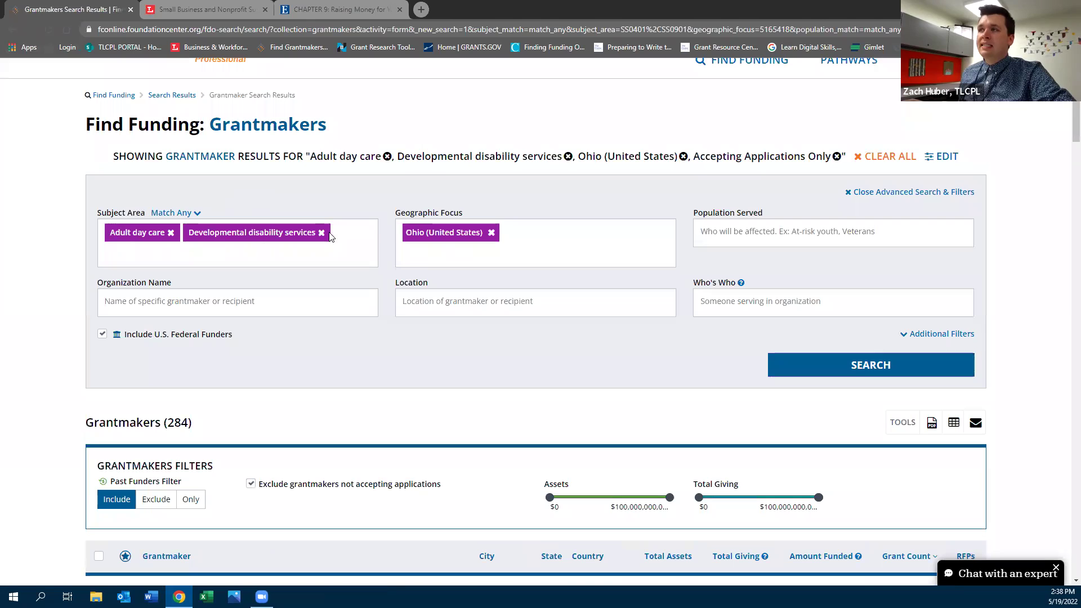
scroll(555, 325, down, 4)
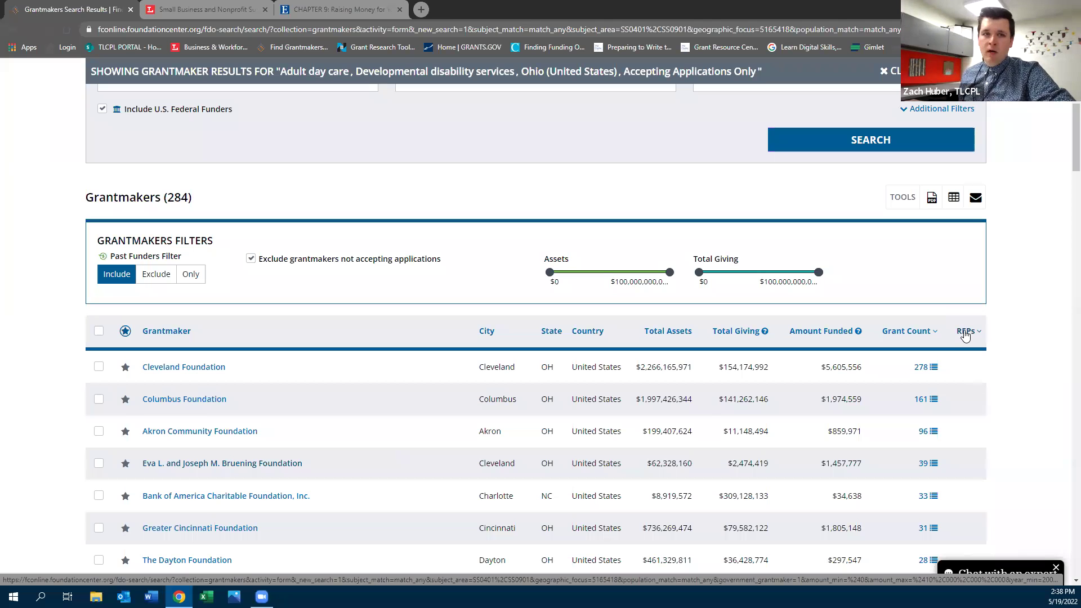
scroll(960, 321, down, 8)
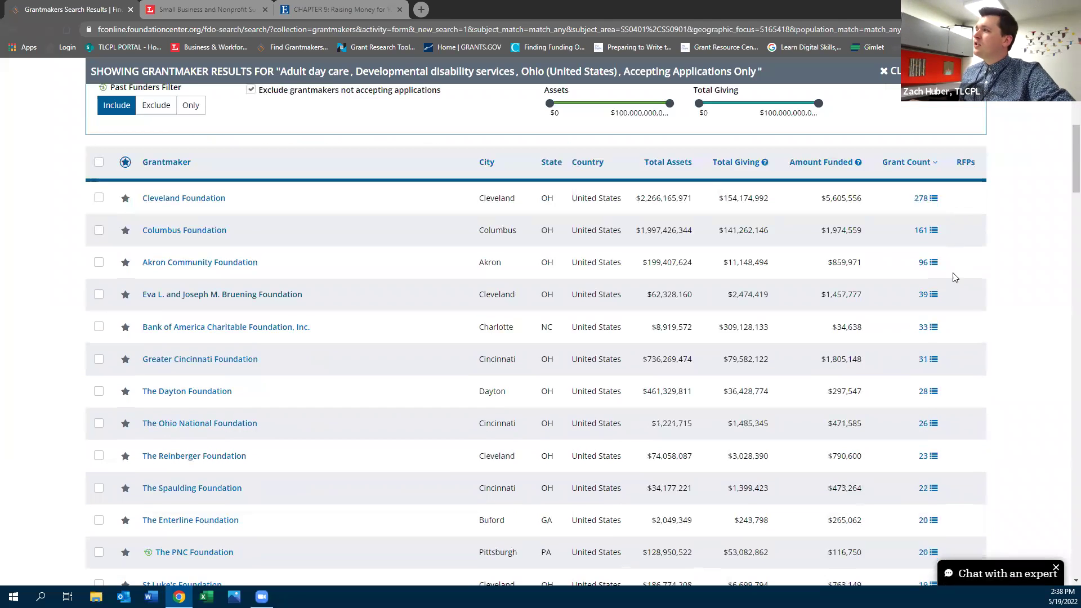
scroll(956, 270, down, 14)
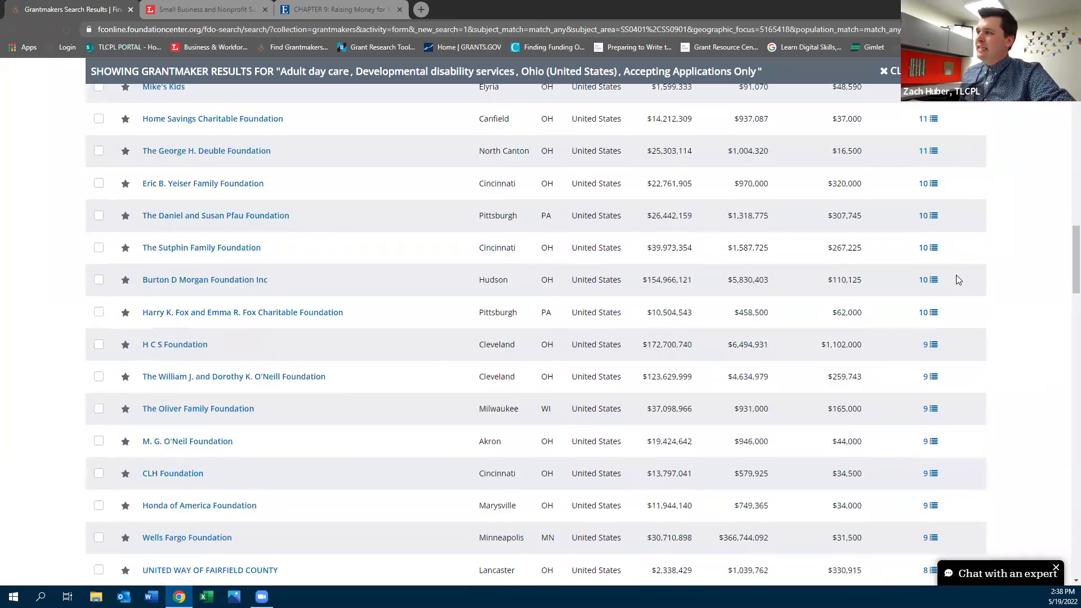
scroll(959, 282, down, 20)
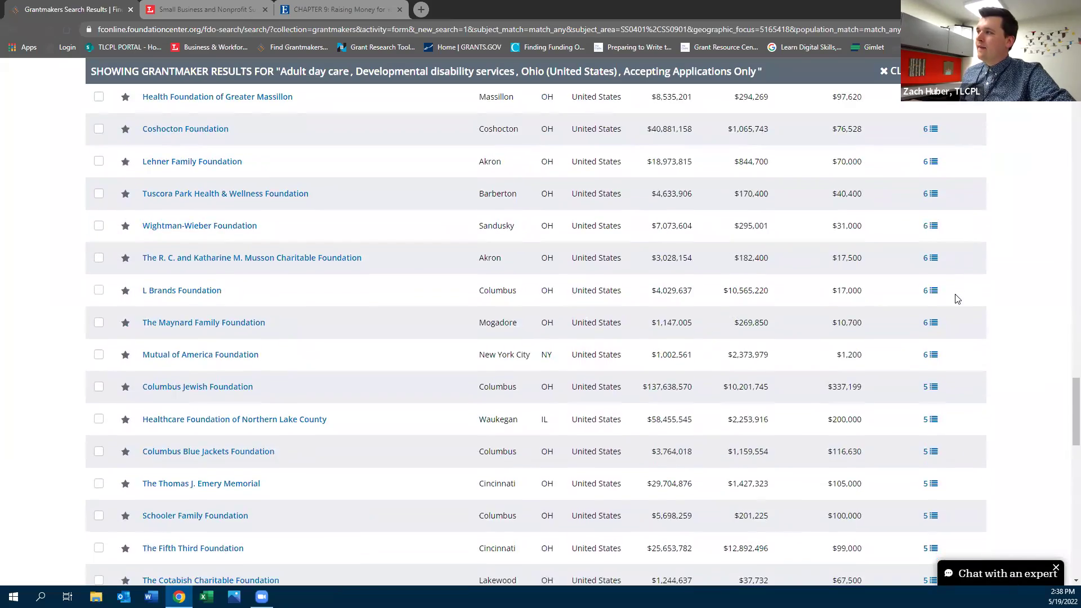
scroll(956, 304, down, 15)
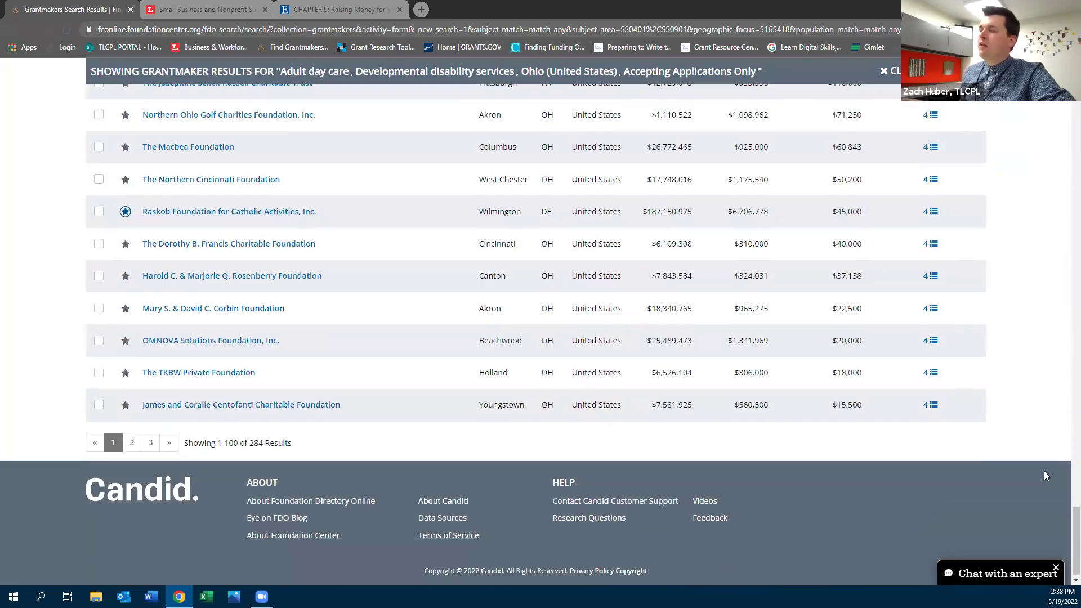
scroll(1066, 544, up, 20)
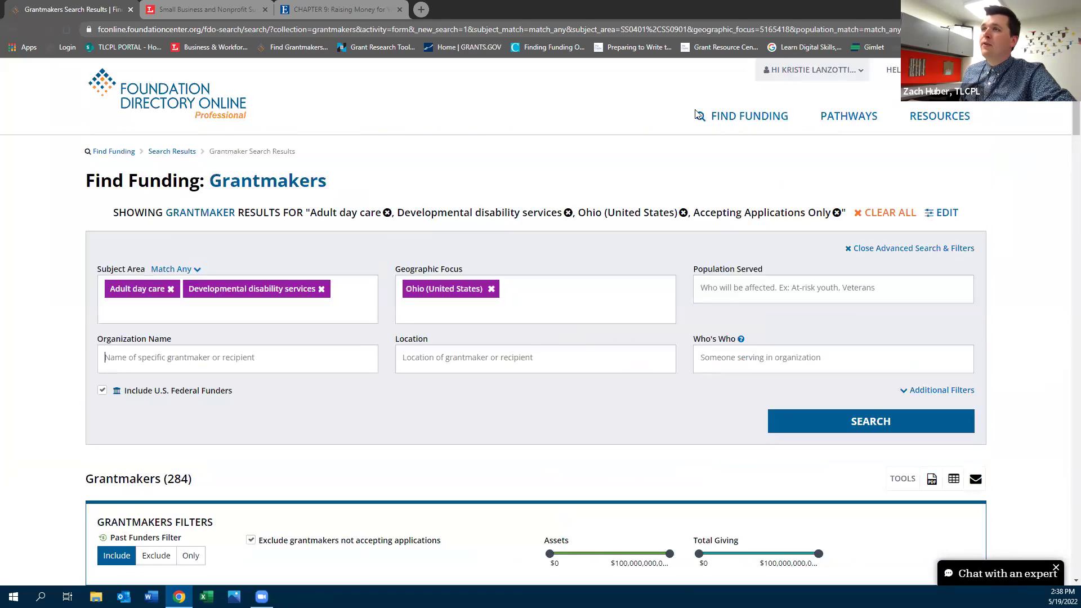
click(223, 111)
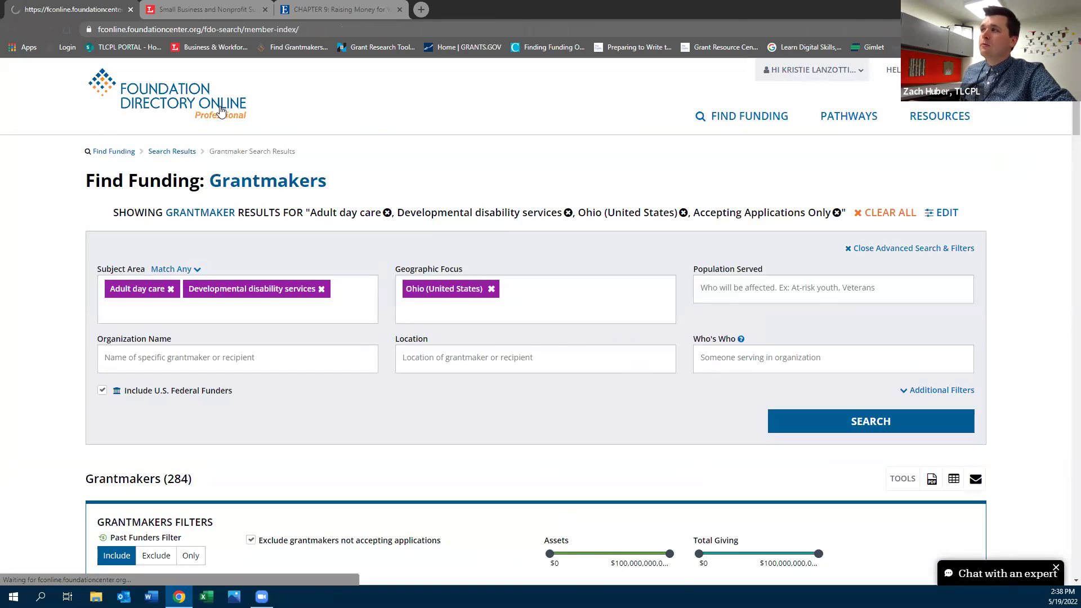